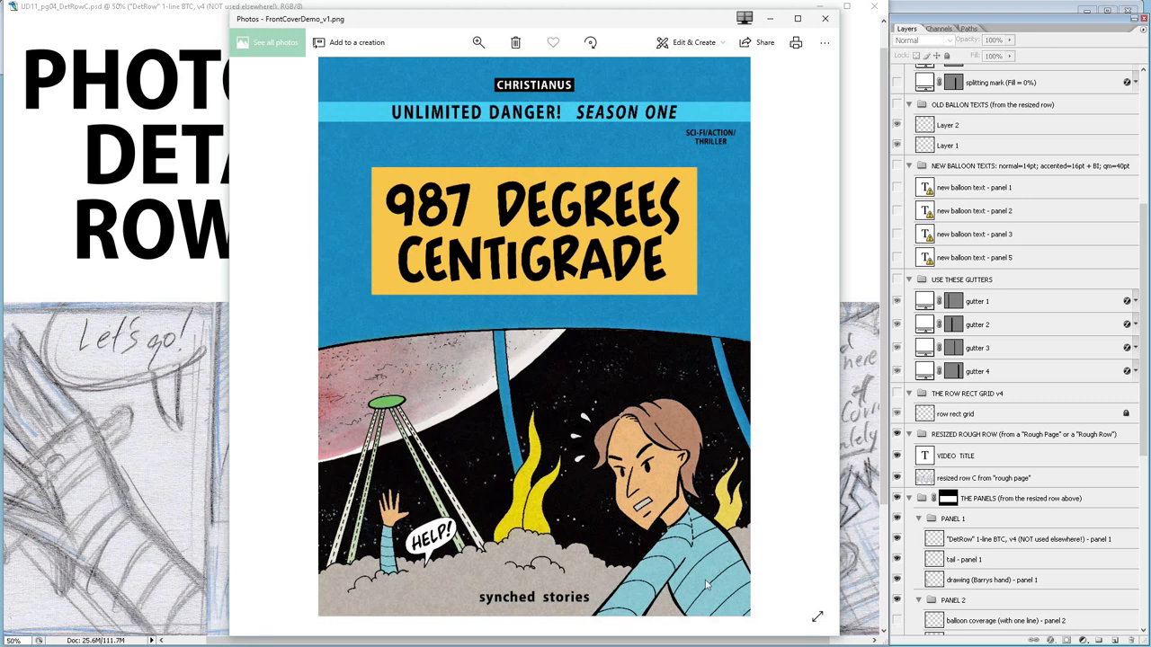
Minimize the Photos viewer and hide the VIDEO TITLE layer, leaving only the pencil row visible.
{"action": "left_click", "coordinate": [769, 18]}
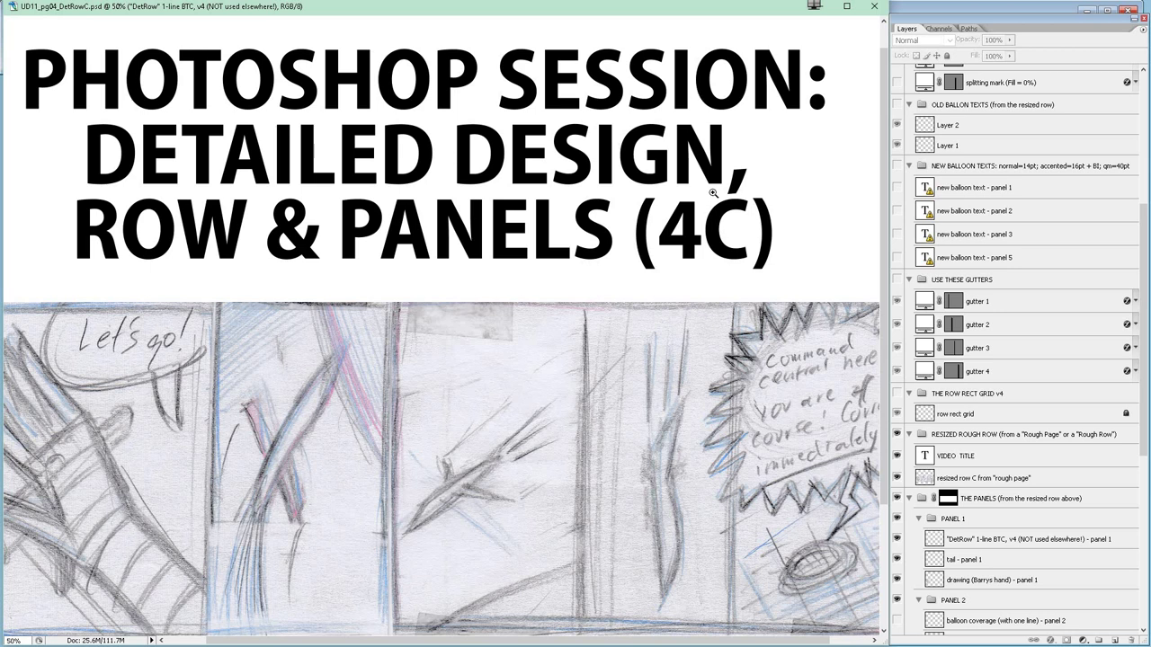
{"action": "left_click", "coordinate": [896, 457]}
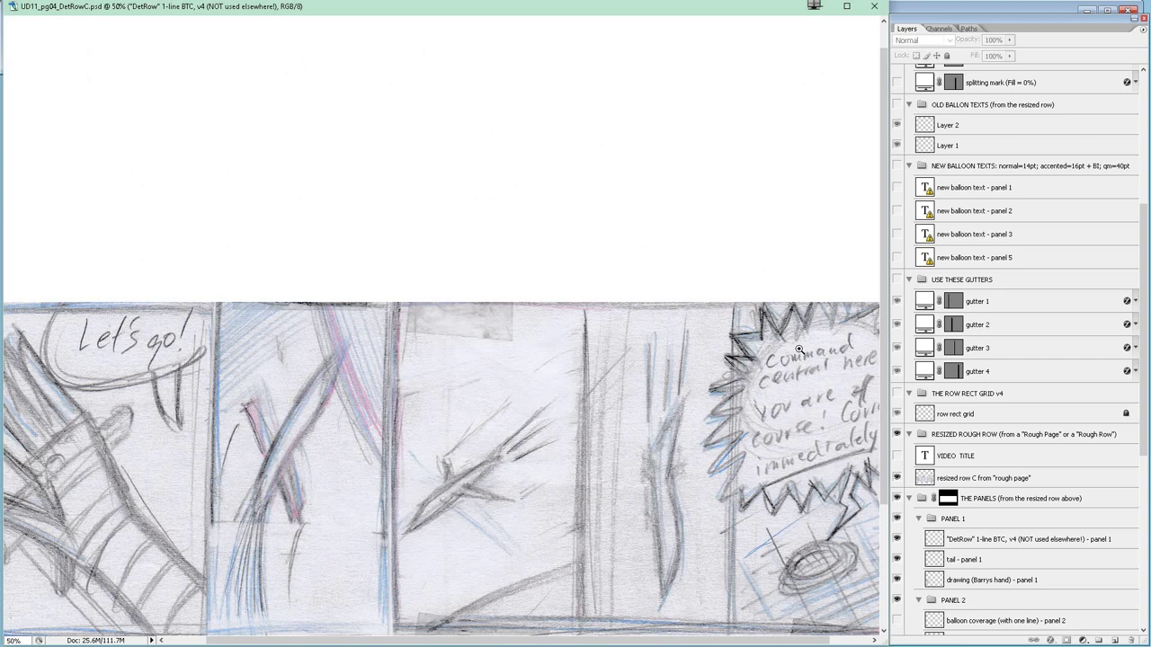
Zoom the document out from 50% to 33.3% to show the full five-panel page.
{"action": "left_click", "coordinate": [798, 349], "text": "alt"}
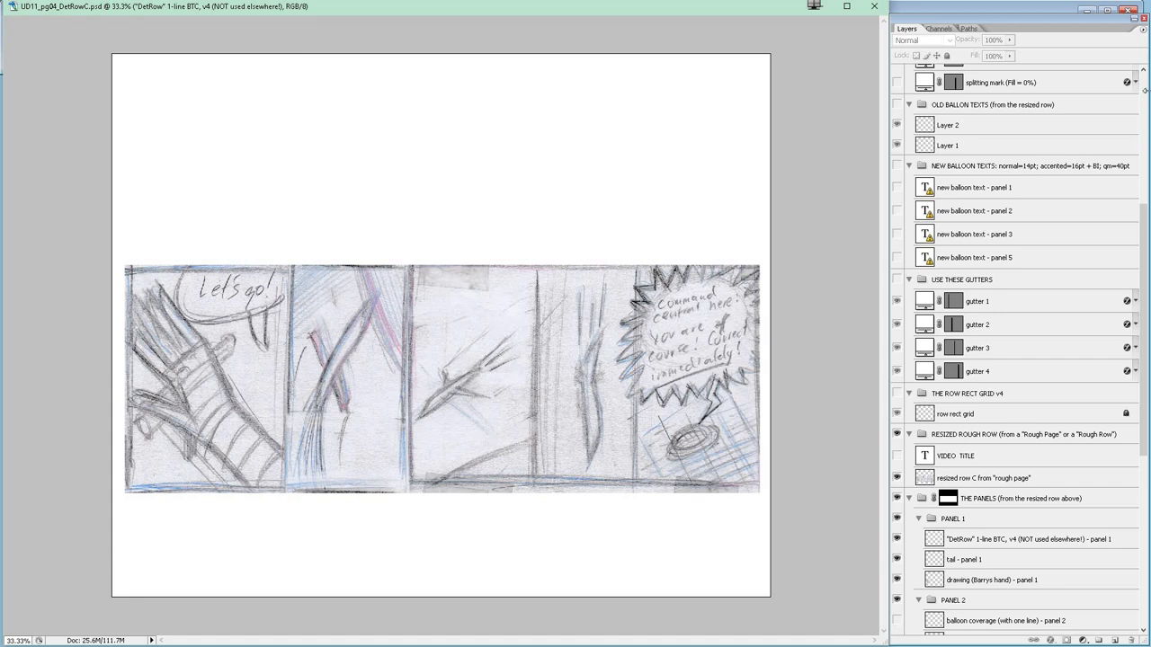
Show the 'DetRow' 1-line BTC, v4 coverage guide layer at the top of the Layers panel.
{"action": "left_click", "coordinate": [1144, 101]}
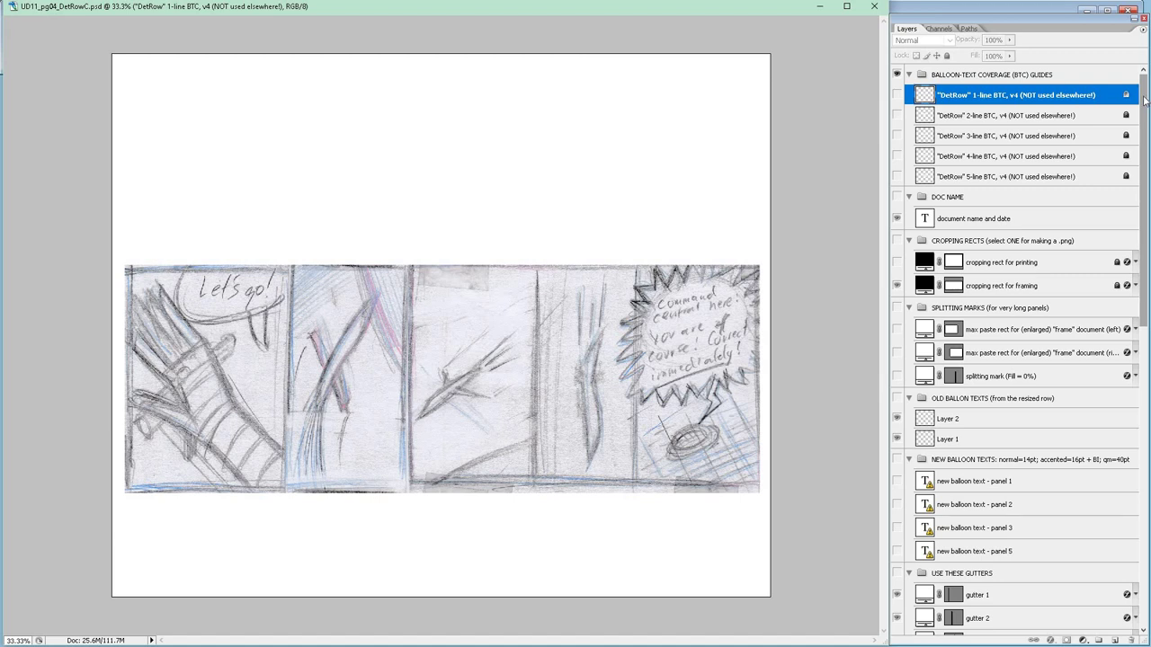
{"action": "left_click", "coordinate": [897, 94]}
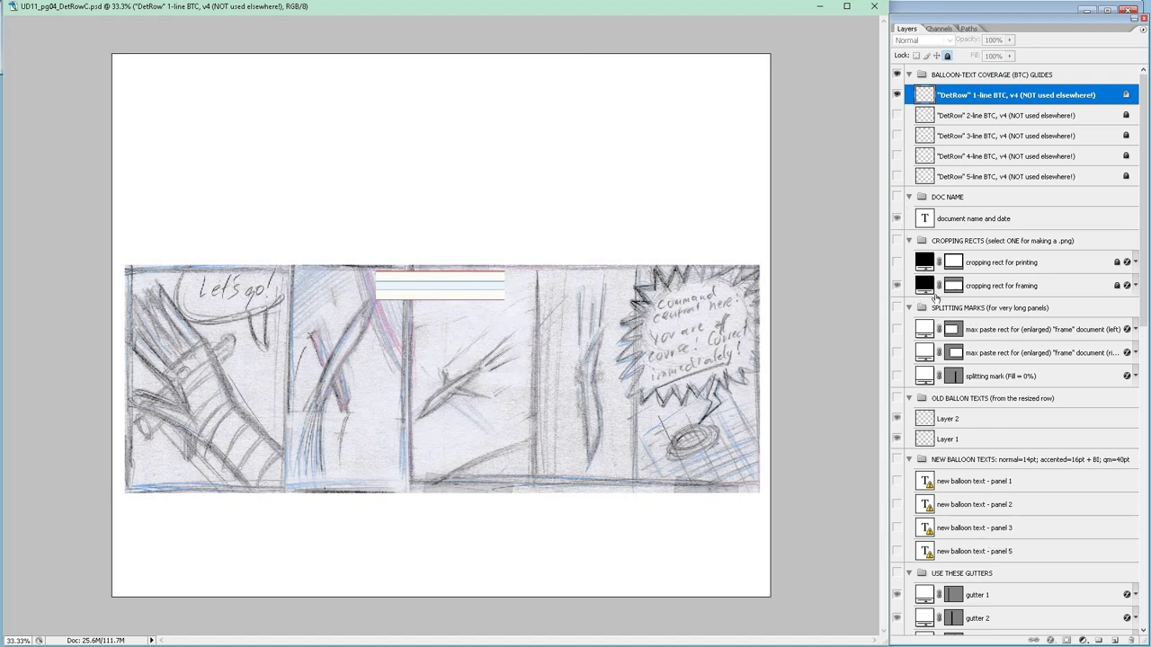
{"action": "left_click", "coordinate": [897, 241]}
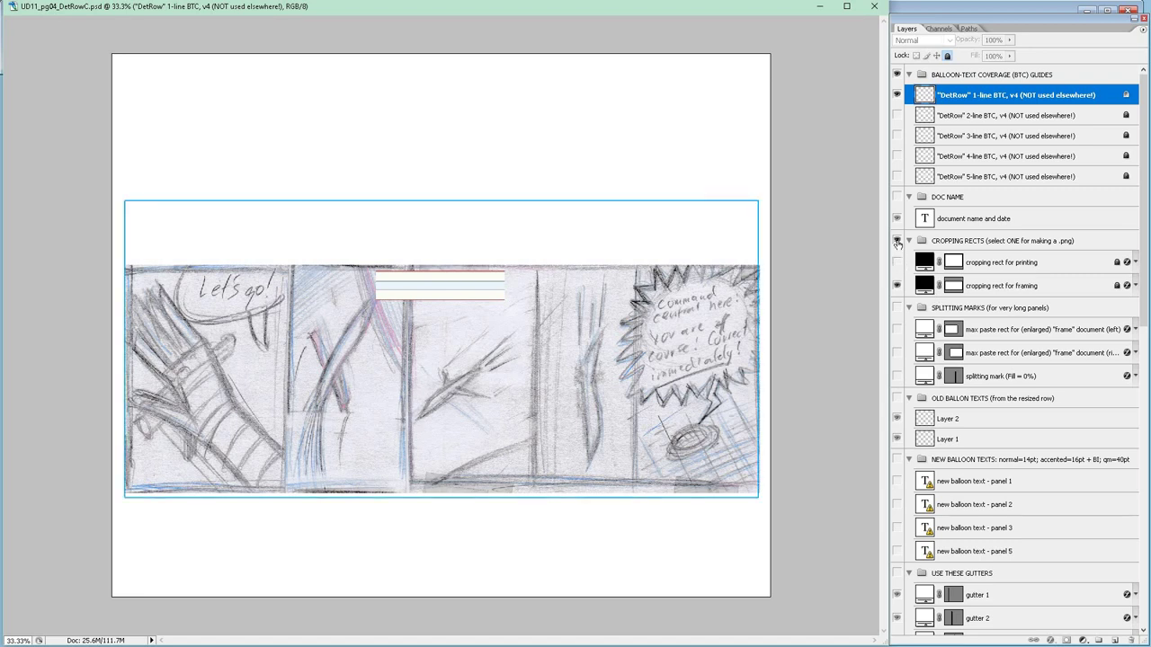
{"action": "left_click", "coordinate": [897, 241]}
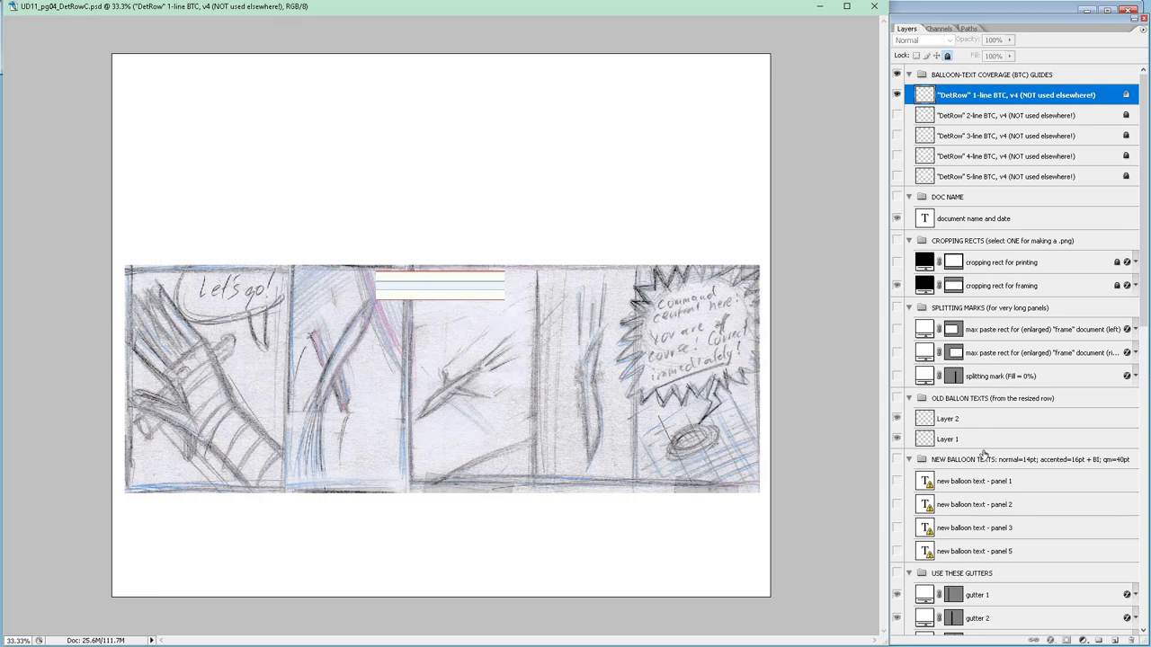
{"action": "scroll", "coordinate": [987, 445], "scroll_direction": "down", "scroll_amount": 1}
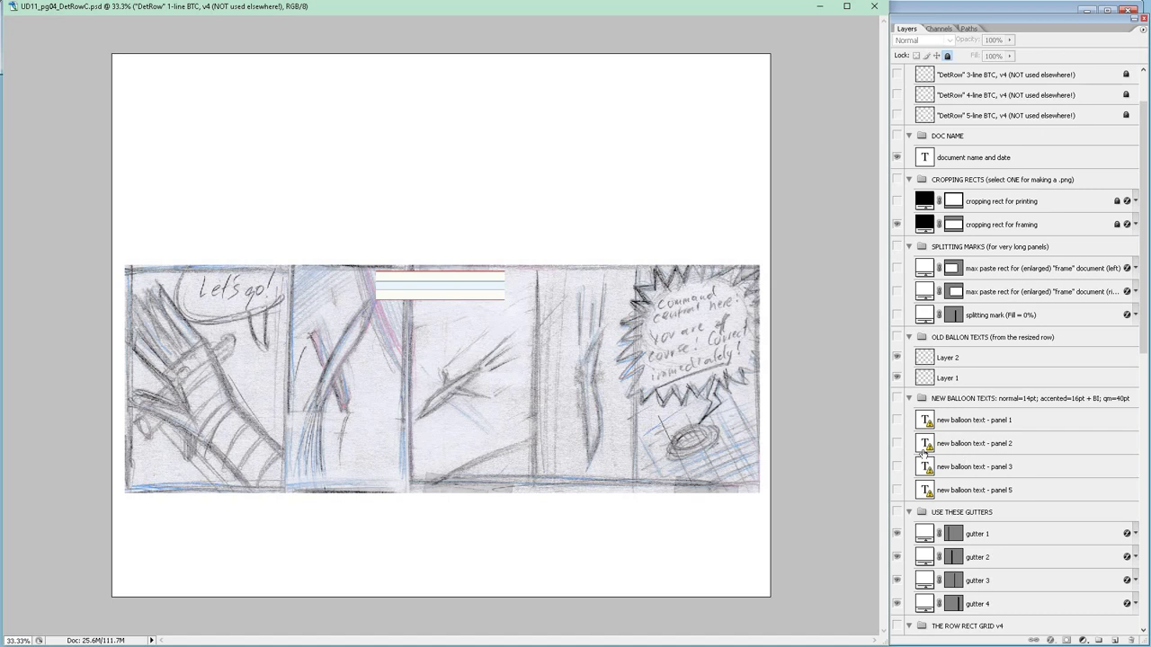
{"action": "left_click", "coordinate": [897, 420]}
{"action": "left_click", "coordinate": [897, 443]}
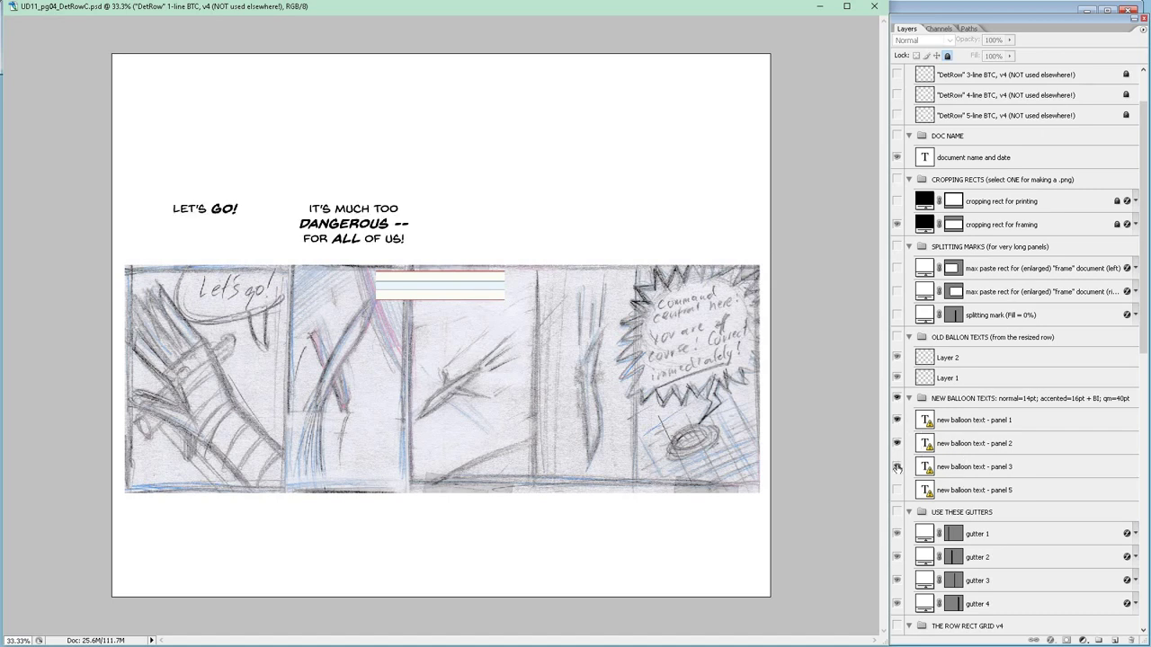
{"action": "left_click", "coordinate": [898, 467]}
{"action": "left_click", "coordinate": [896, 490]}
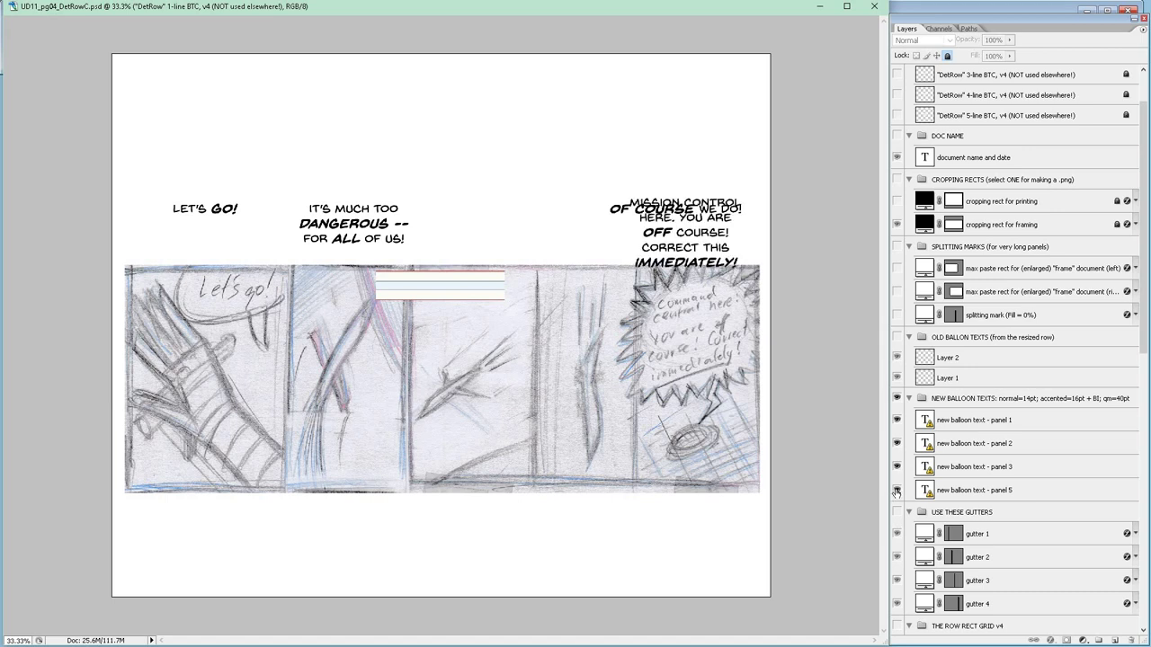
{"action": "left_click", "coordinate": [896, 490]}
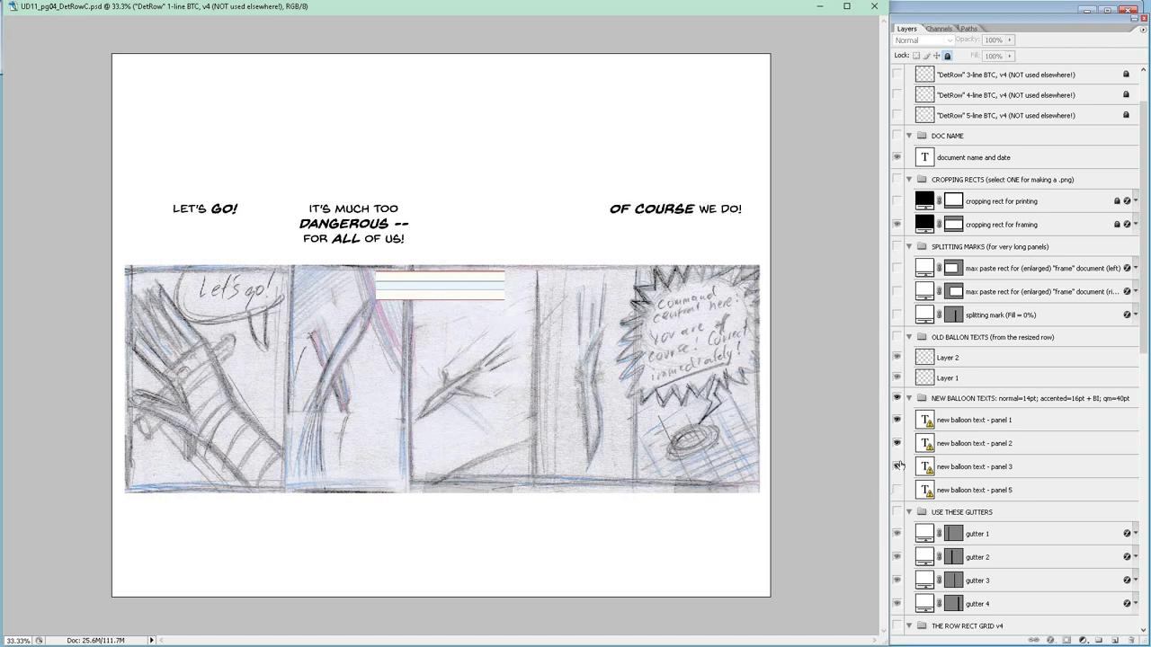
{"action": "left_click", "coordinate": [897, 467]}
{"action": "left_click", "coordinate": [898, 443]}
{"action": "left_click", "coordinate": [896, 420]}
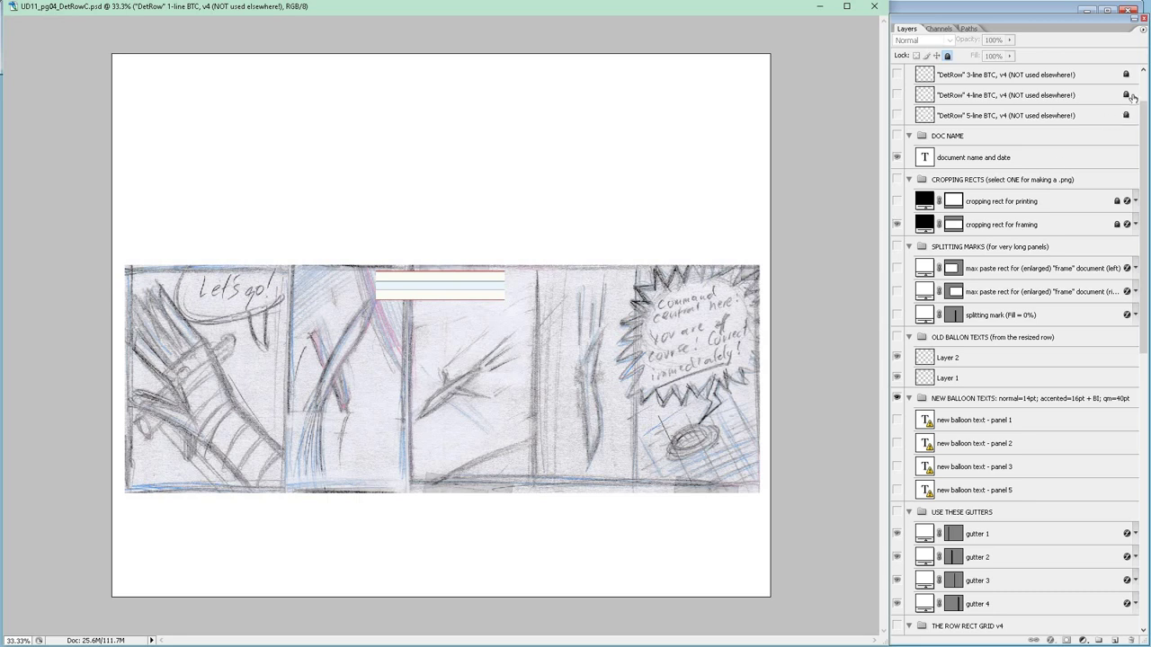
Compare the 1-line and 2-line coverage guides, leaving only the 1-line guide visible.
{"action": "scroll", "coordinate": [1143, 89], "scroll_direction": "up", "scroll_amount": 2}
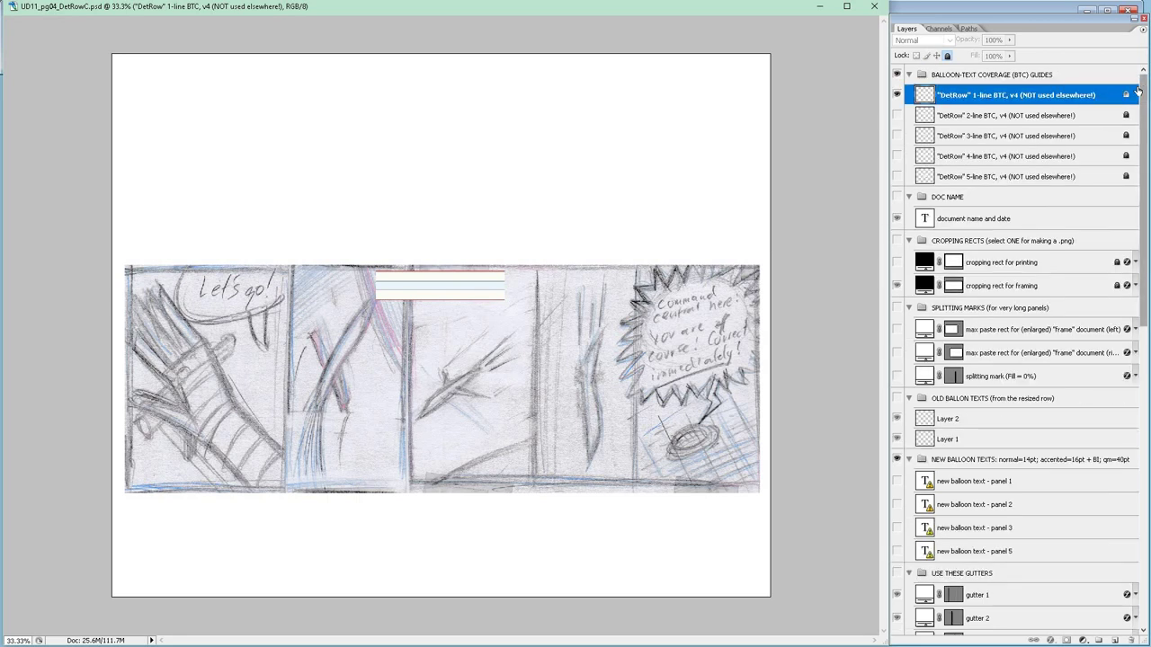
{"action": "left_click", "coordinate": [896, 95]}
{"action": "left_click", "coordinate": [896, 95]}
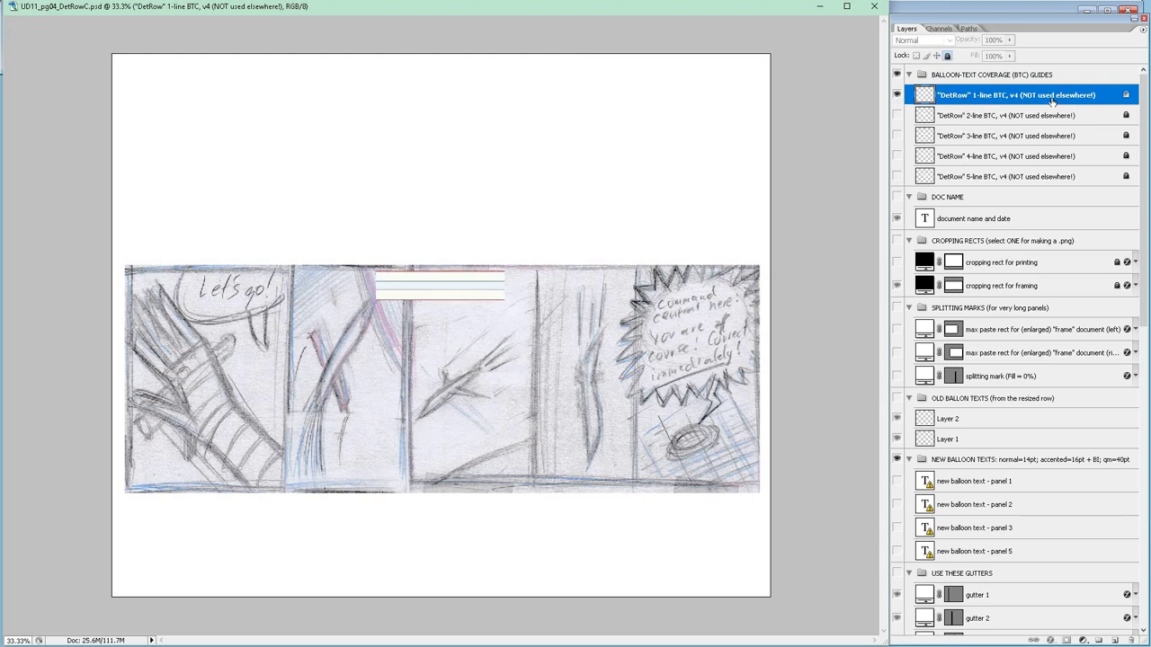
{"action": "left_click", "coordinate": [896, 115]}
{"action": "left_click", "coordinate": [896, 115]}
Unlock the 1- to 5-line DetRow BTC layers and select the group with all five.
{"action": "left_click", "coordinate": [1118, 97]}
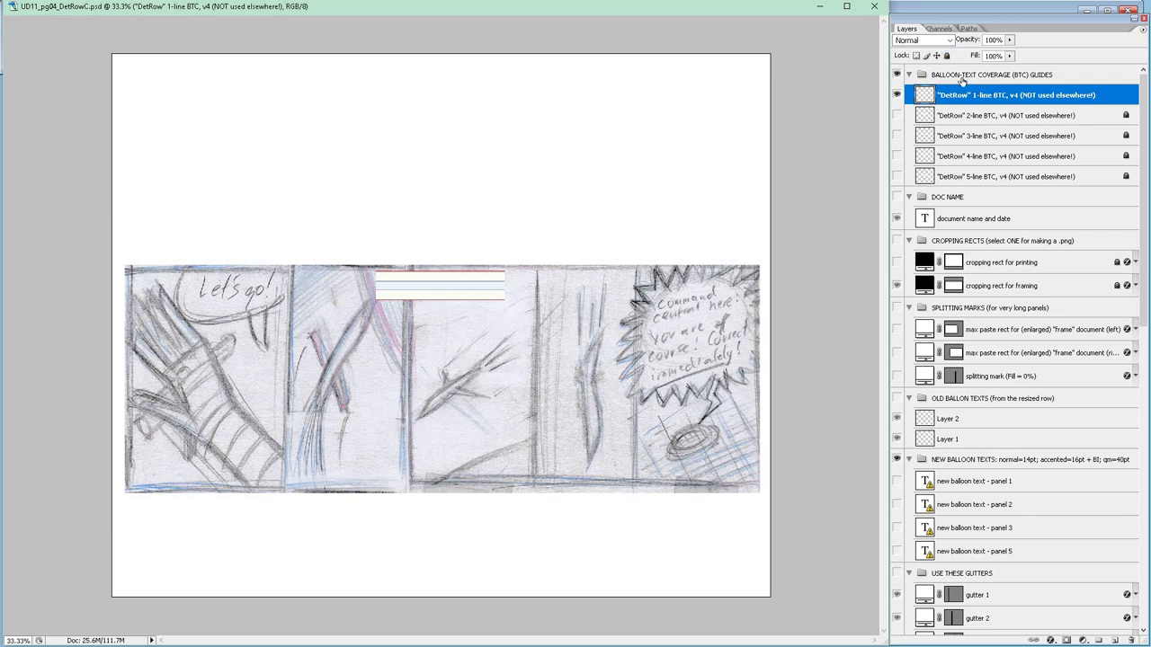
{"action": "left_click", "coordinate": [1112, 117]}
{"action": "left_click", "coordinate": [1111, 135]}
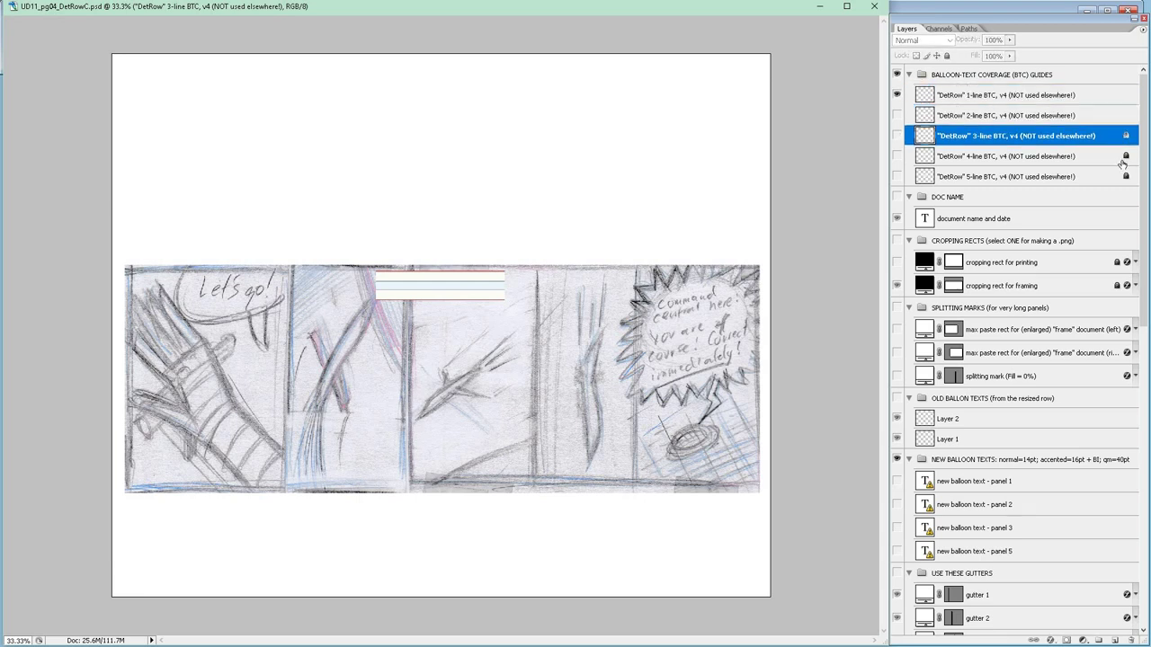
{"action": "left_click", "coordinate": [1111, 160]}
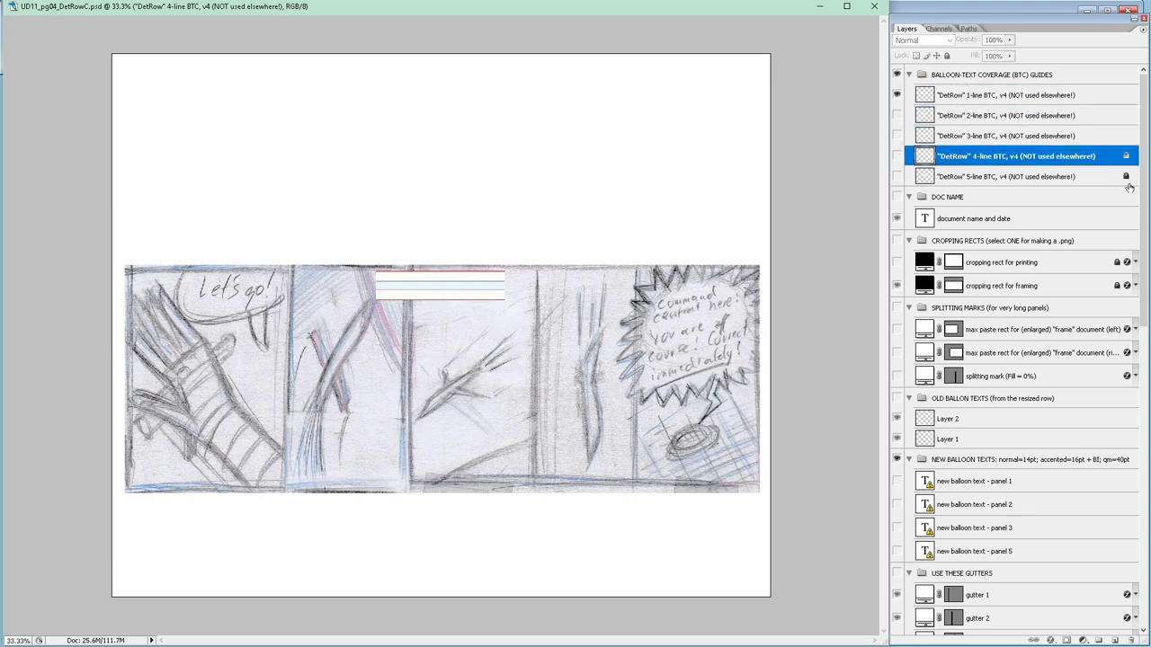
{"action": "left_click", "coordinate": [1113, 177]}
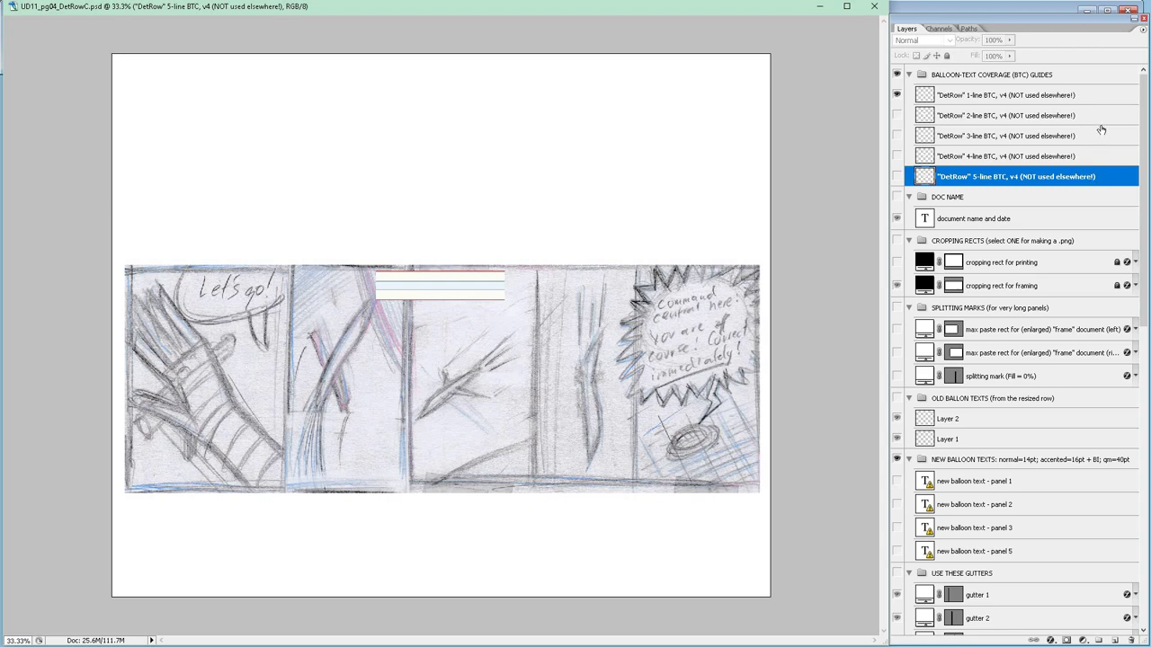
{"action": "key", "text": "alt+period"}
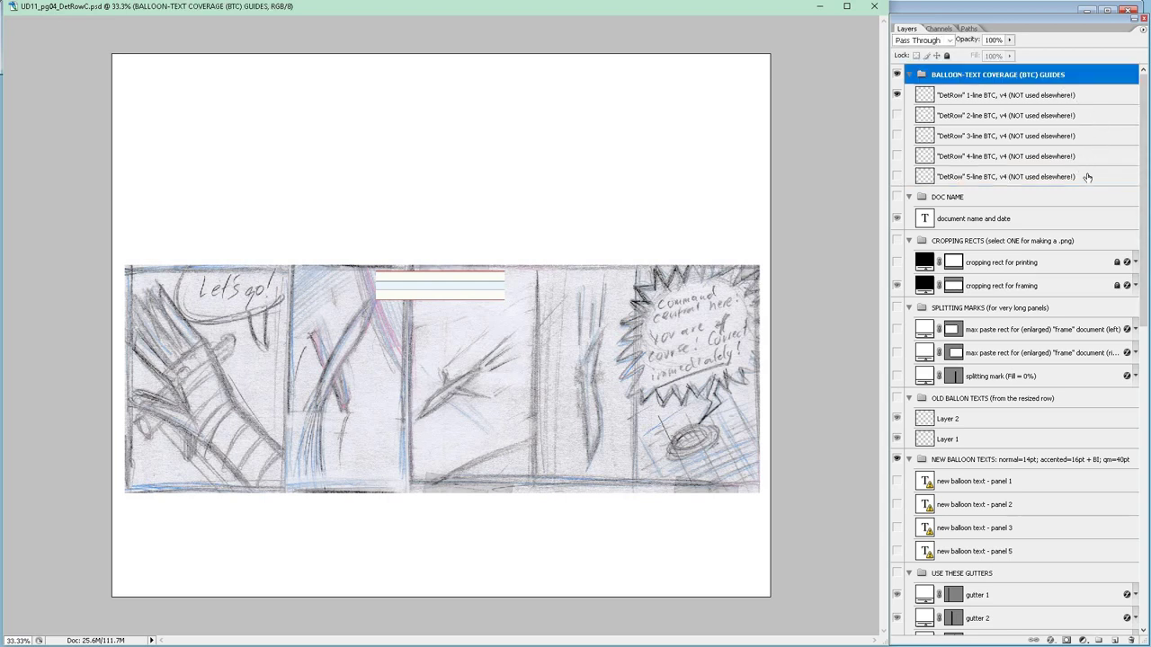
{"action": "left_click", "coordinate": [1086, 178], "text": "shift"}
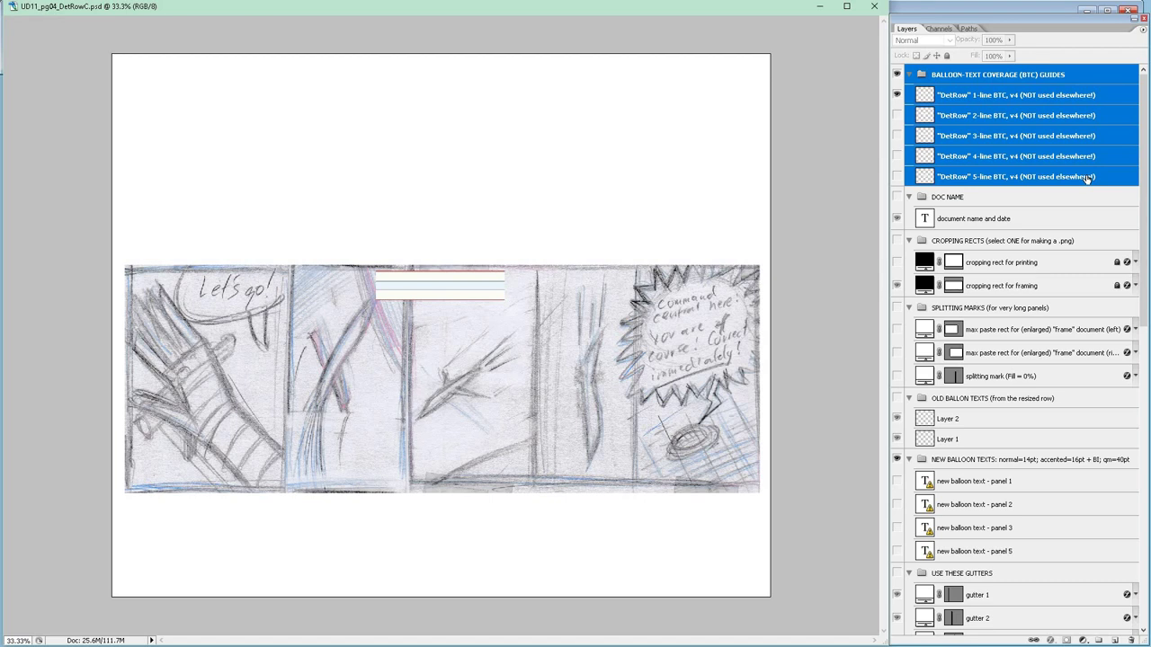
Delete the BTC GUIDES group with its five layers, then select the DOC NAME group.
{"action": "key", "text": "ctrl+t"}
{"action": "key", "text": "Delete"}
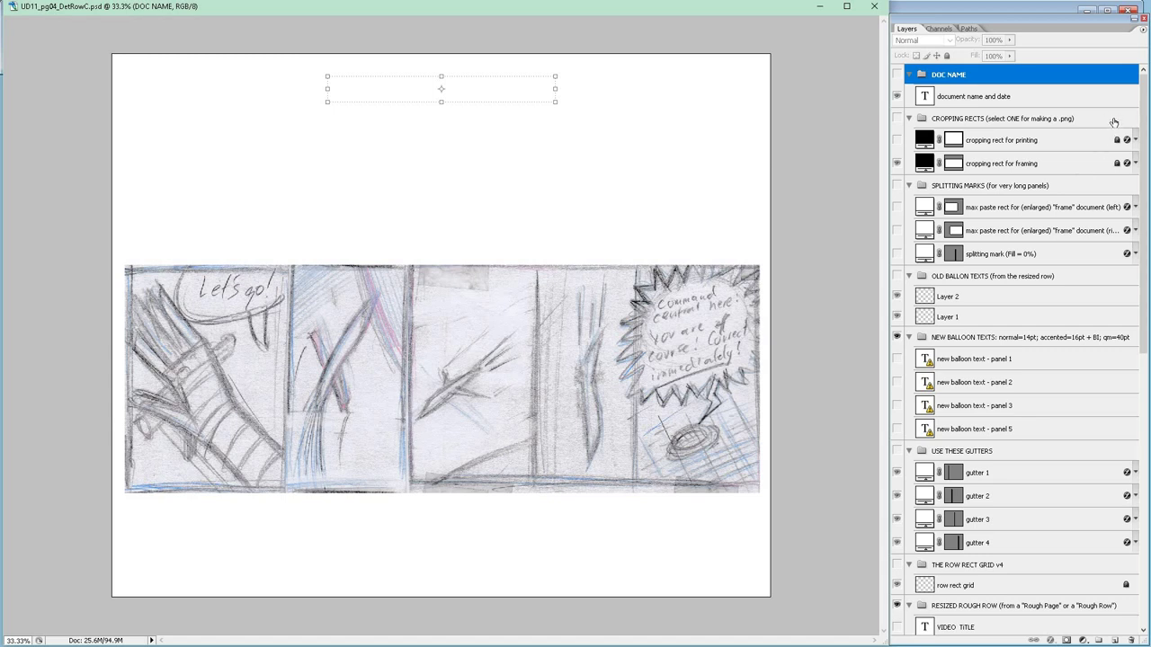
{"action": "left_click", "coordinate": [995, 96]}
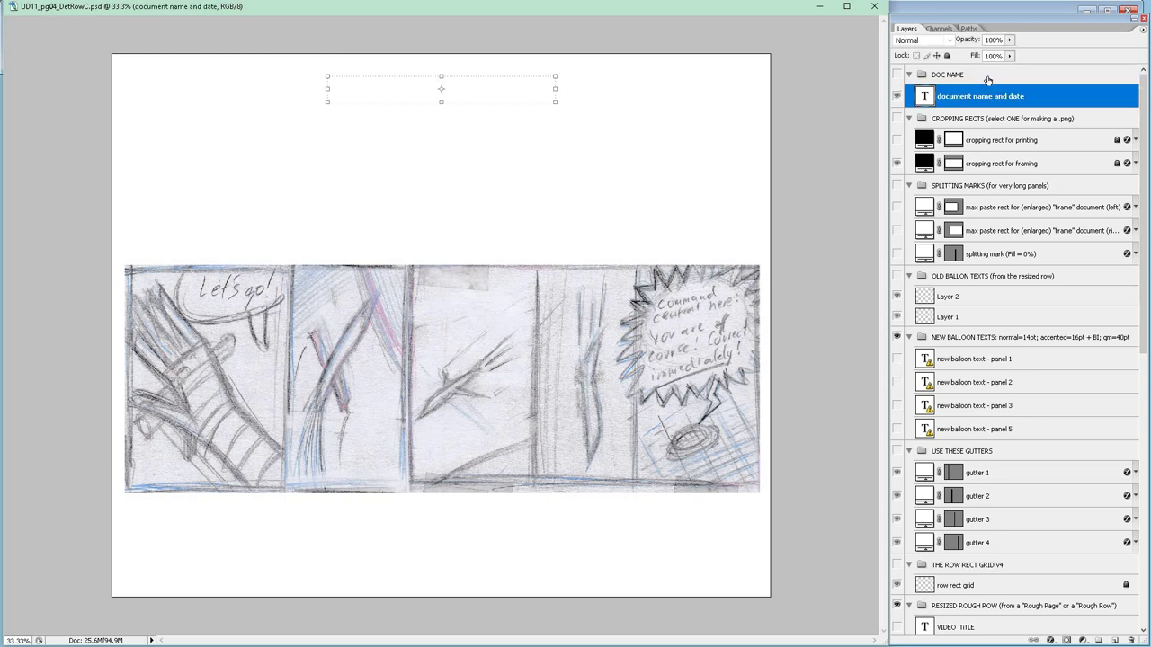
{"action": "left_click", "coordinate": [989, 79]}
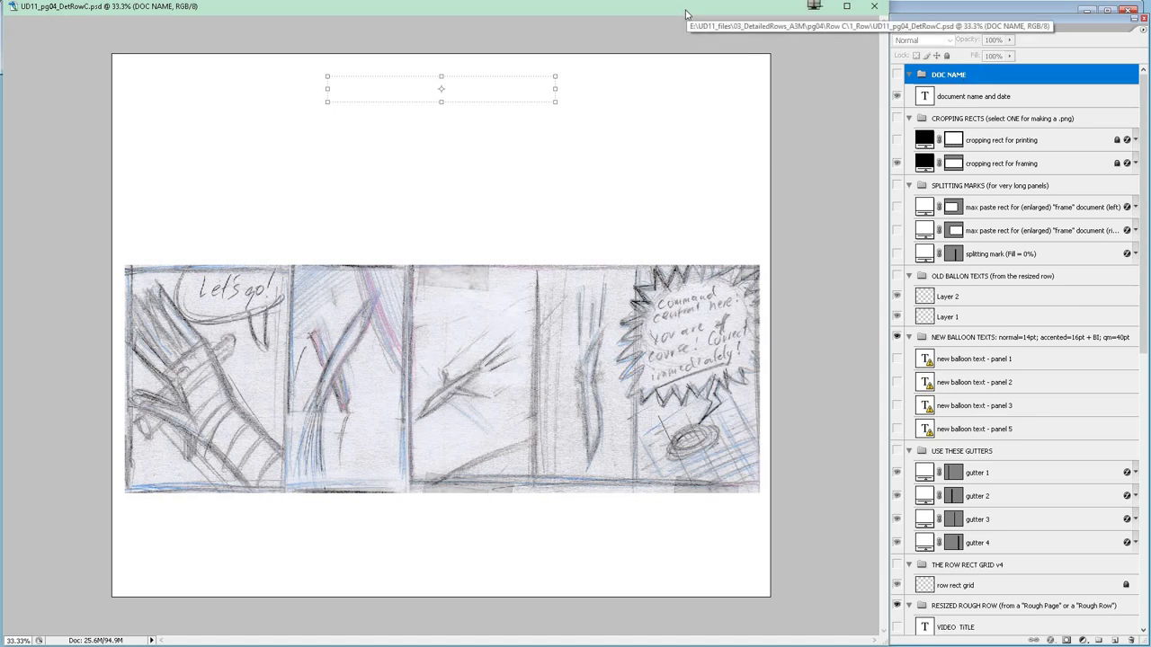
Rearrange the document windows to bring the row template forward beside the sketch.
{"action": "left_click_drag", "start_coordinate": [685, 13], "coordinate": [699, 217]}
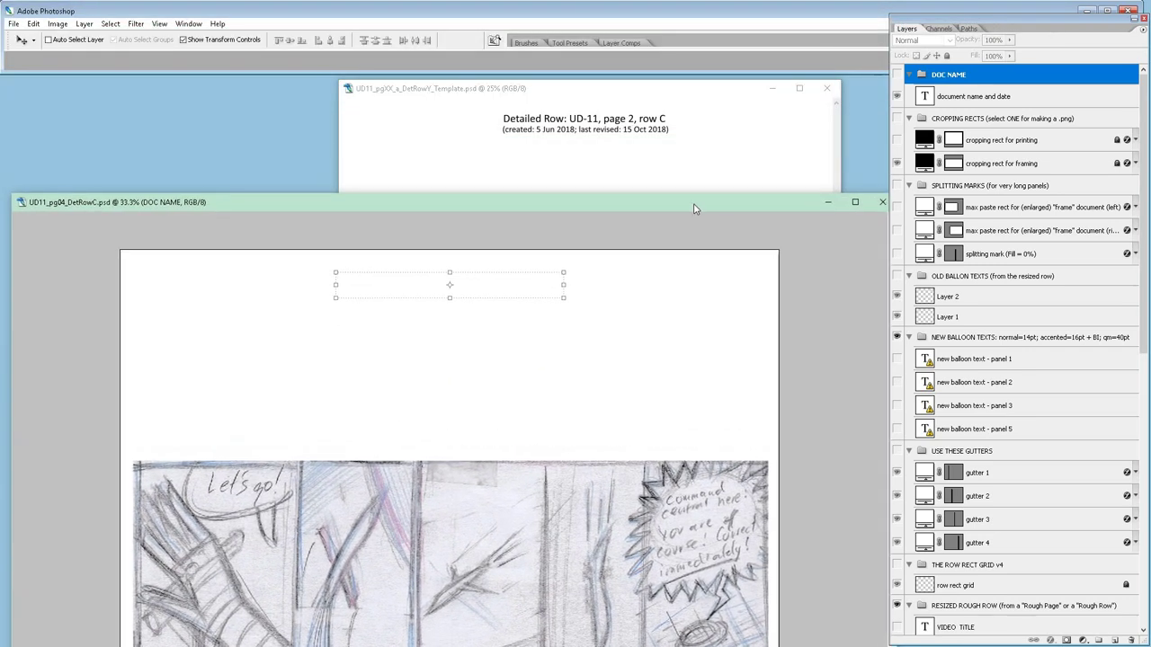
{"action": "left_click", "coordinate": [727, 123]}
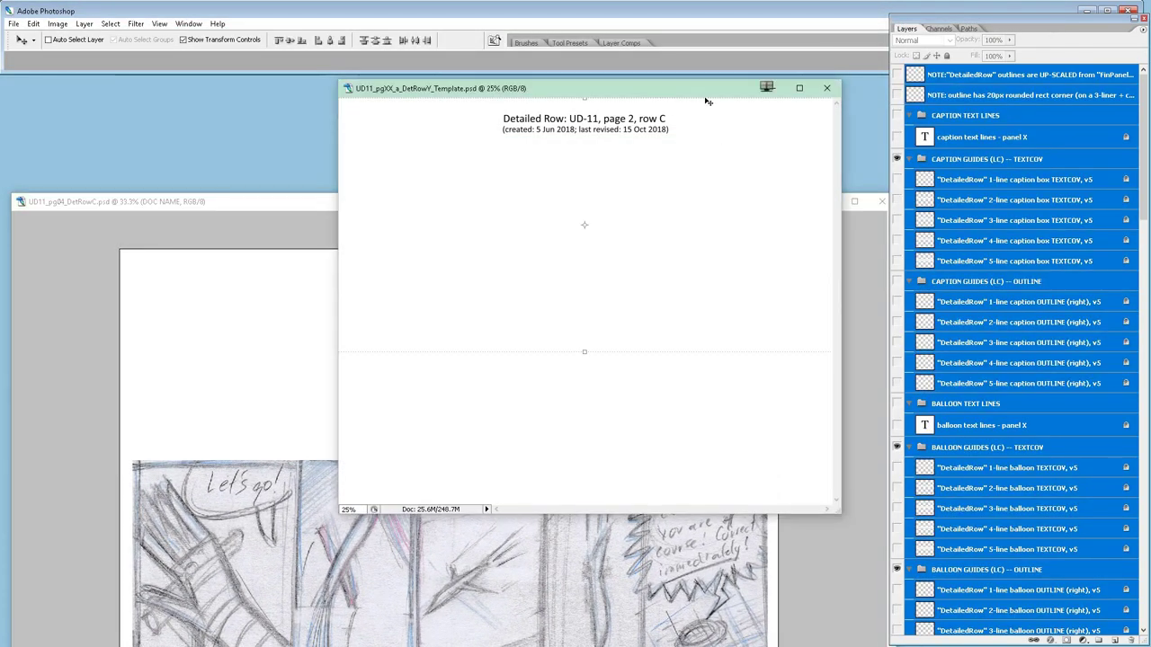
{"action": "left_click_drag", "start_coordinate": [705, 97], "coordinate": [550, 93]}
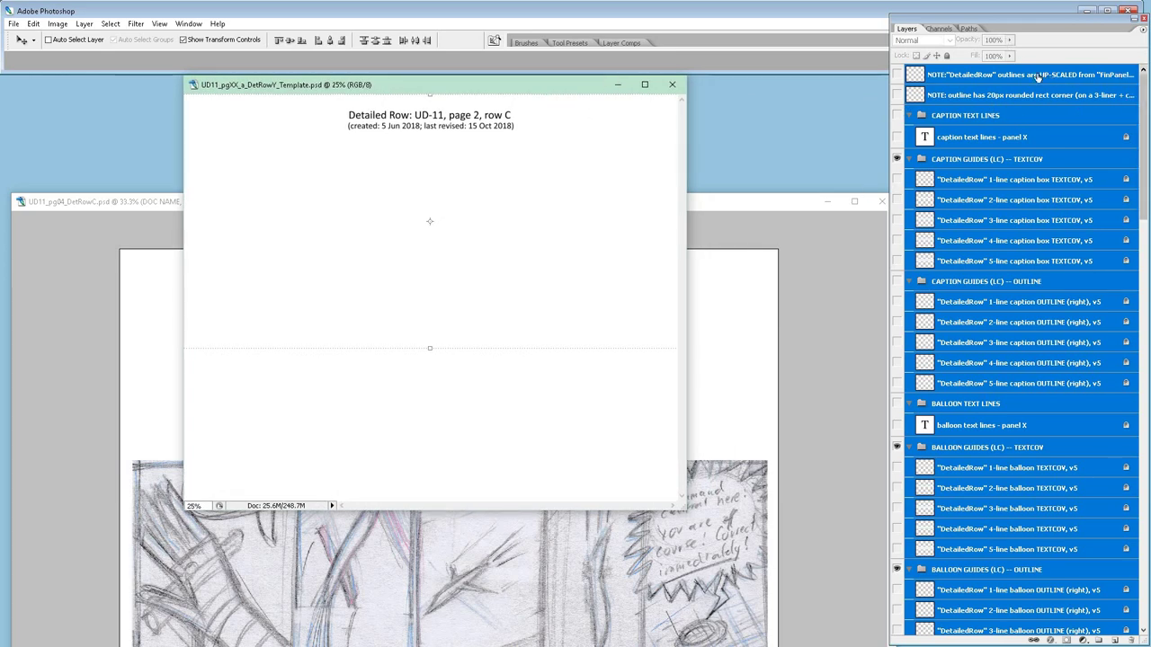
{"action": "scroll", "coordinate": [1017, 325], "scroll_direction": "down", "scroll_amount": 5}
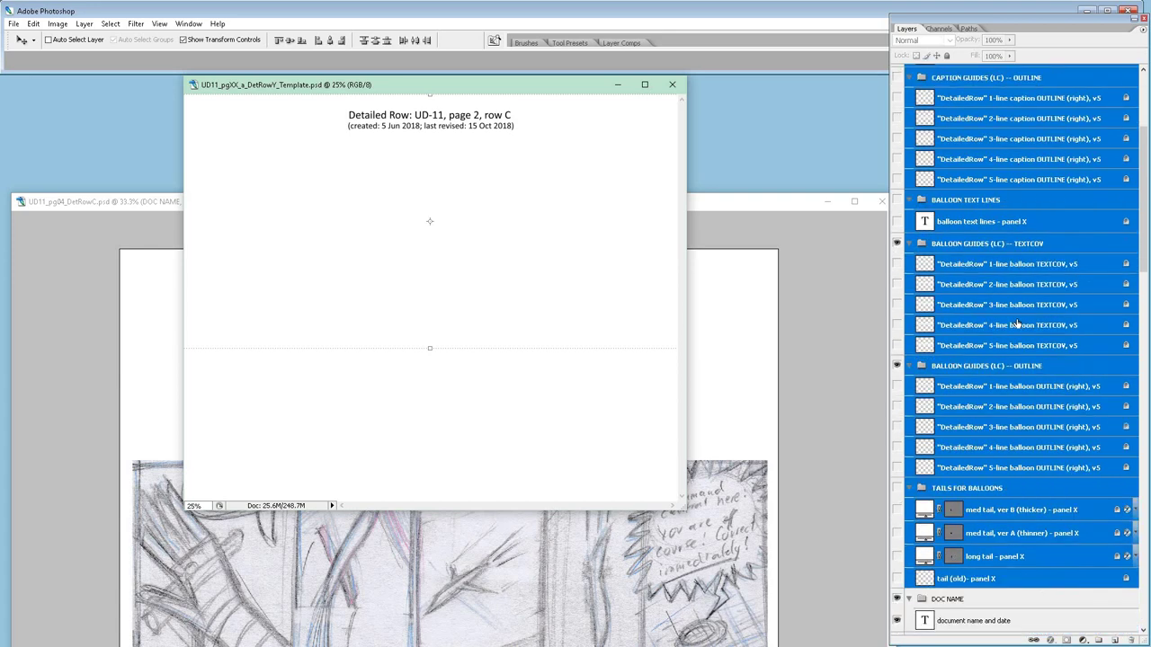
{"action": "scroll", "coordinate": [1016, 326], "scroll_direction": "down", "scroll_amount": 2}
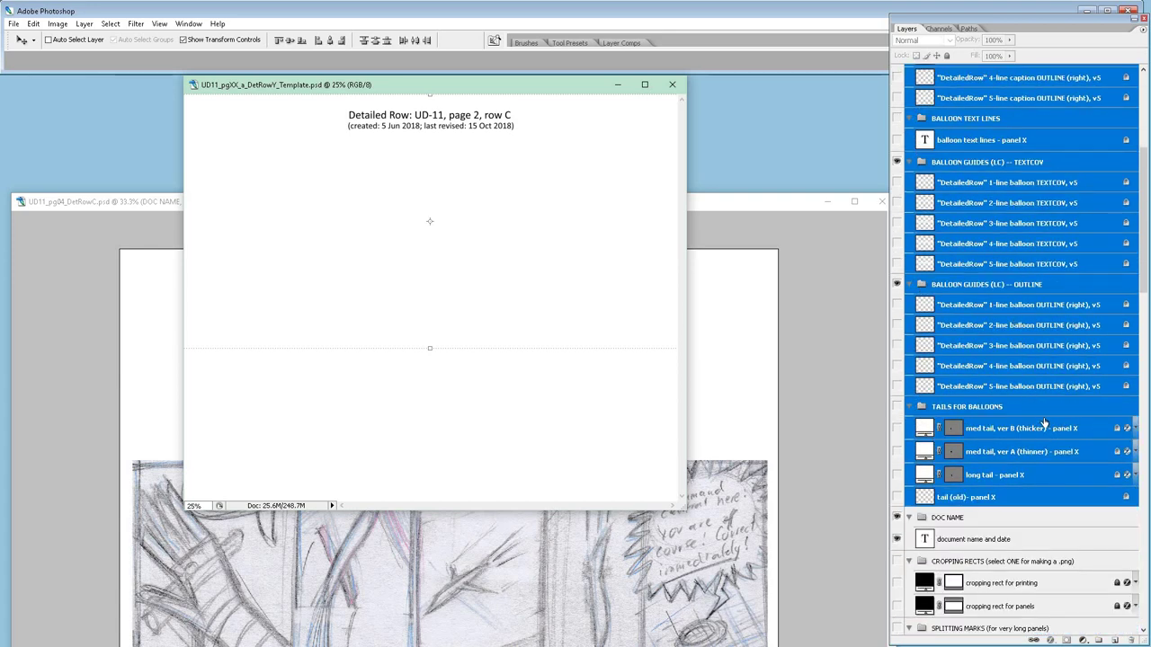
{"action": "scroll", "coordinate": [1044, 422], "scroll_direction": "up", "scroll_amount": 7}
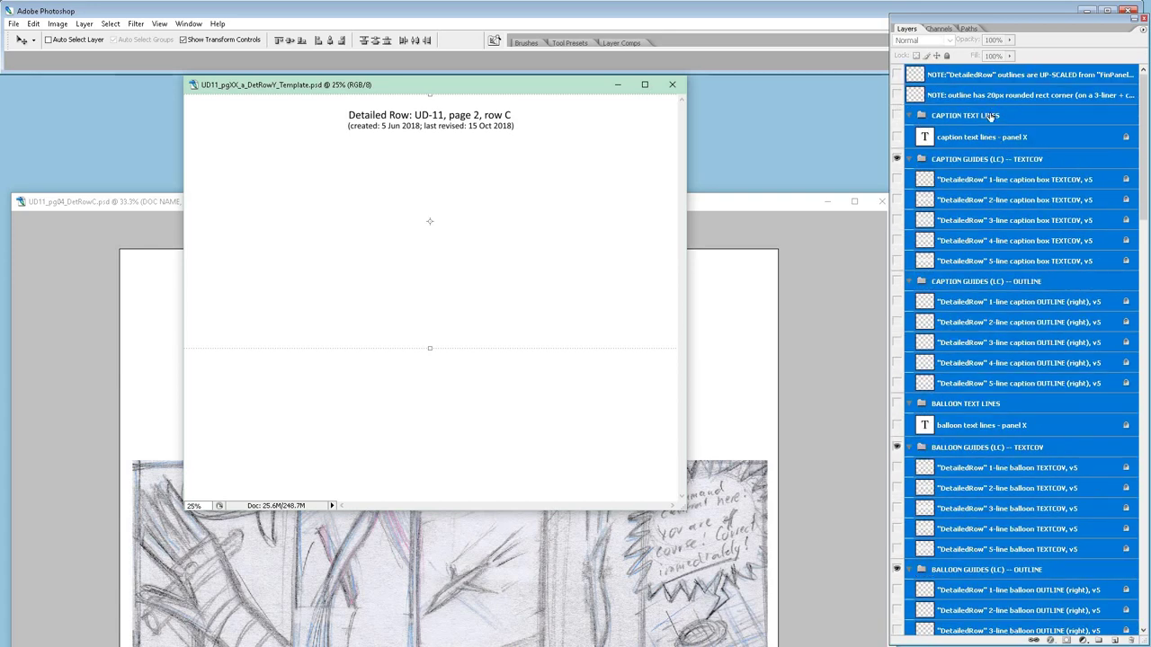
Duplicate the selected template layers into UD11_pg04_DetRowC.psd.
{"action": "right_click", "coordinate": [1050, 117]}
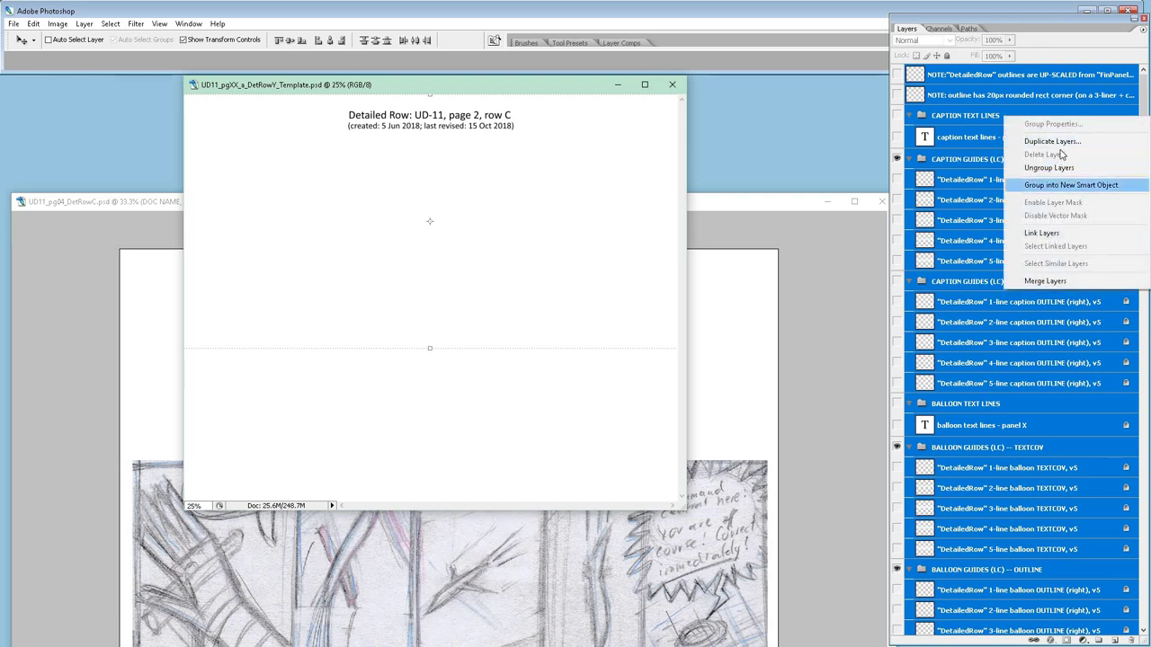
{"action": "left_click", "coordinate": [1053, 142]}
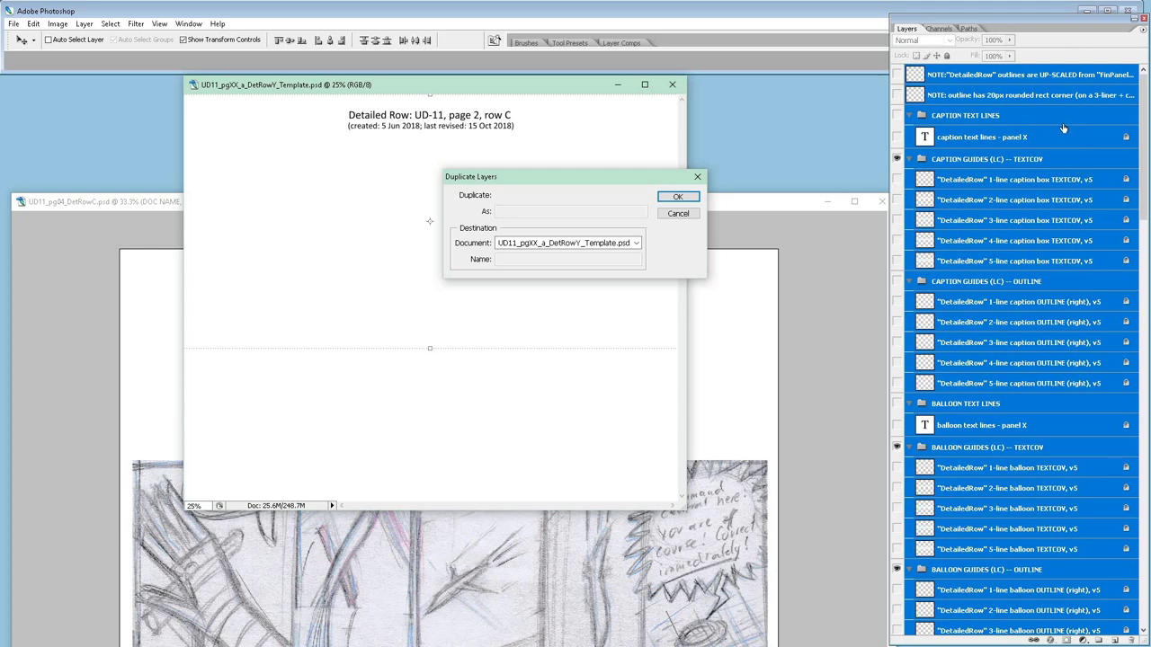
{"action": "left_click", "coordinate": [636, 244]}
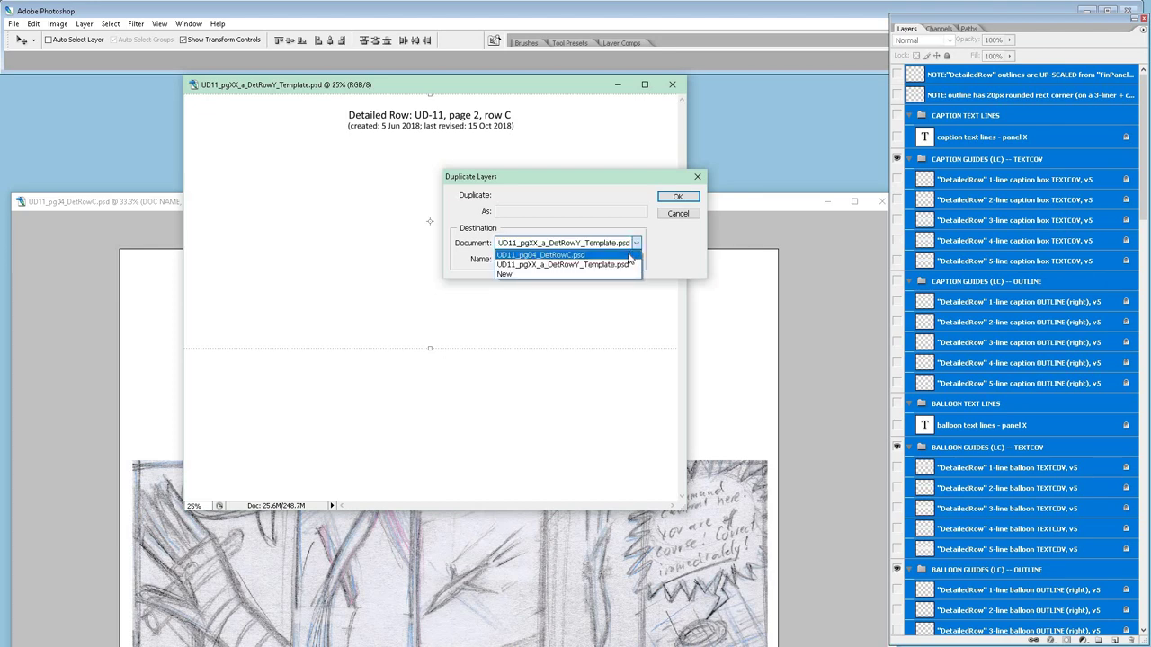
{"action": "left_click", "coordinate": [629, 256]}
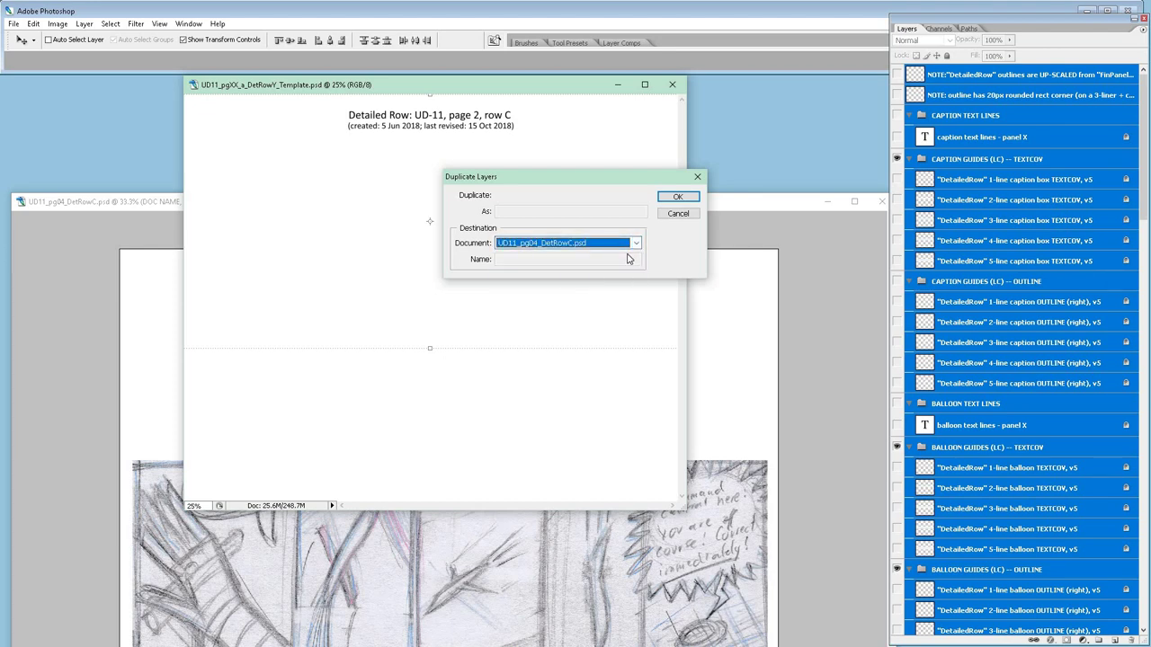
{"action": "left_click", "coordinate": [674, 198]}
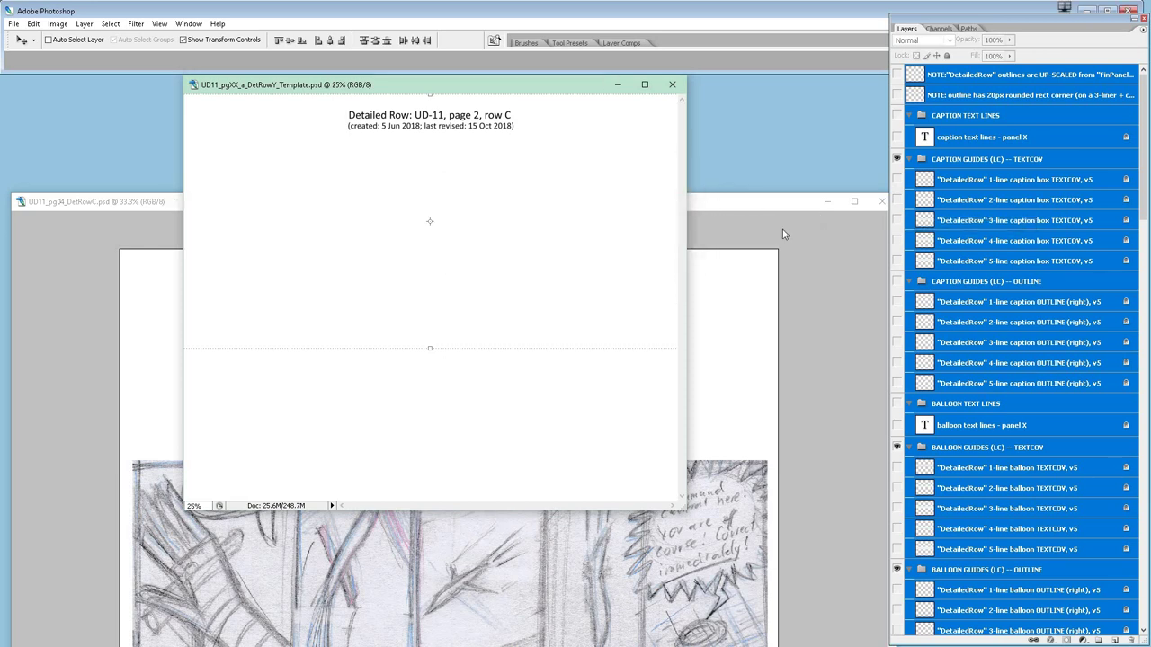
Bring the Row C document window to the front and move it higher.
{"action": "left_click", "coordinate": [765, 203]}
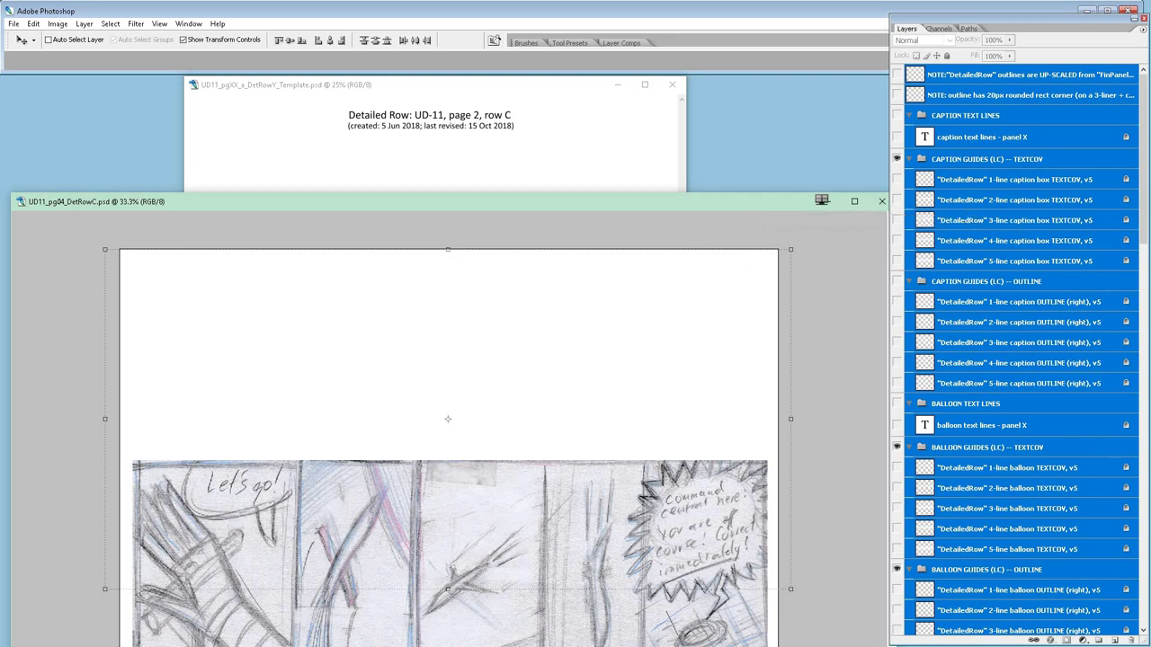
{"action": "left_click_drag", "start_coordinate": [687, 204], "coordinate": [693, 136]}
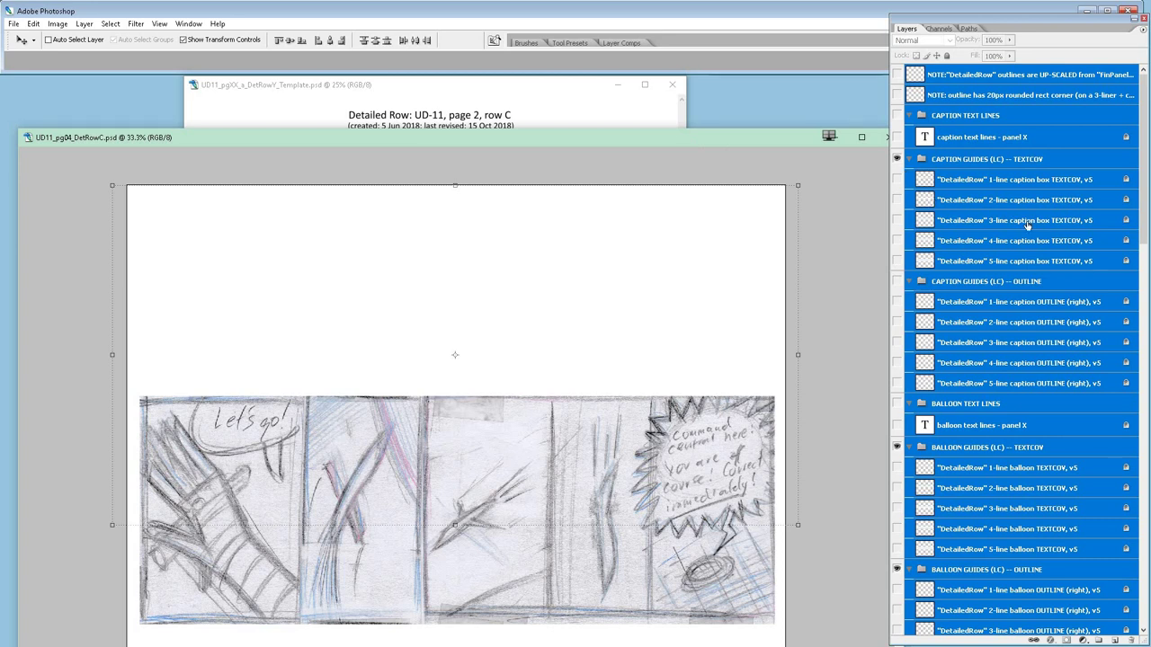
{"action": "scroll", "coordinate": [1027, 224], "scroll_direction": "down", "scroll_amount": 5}
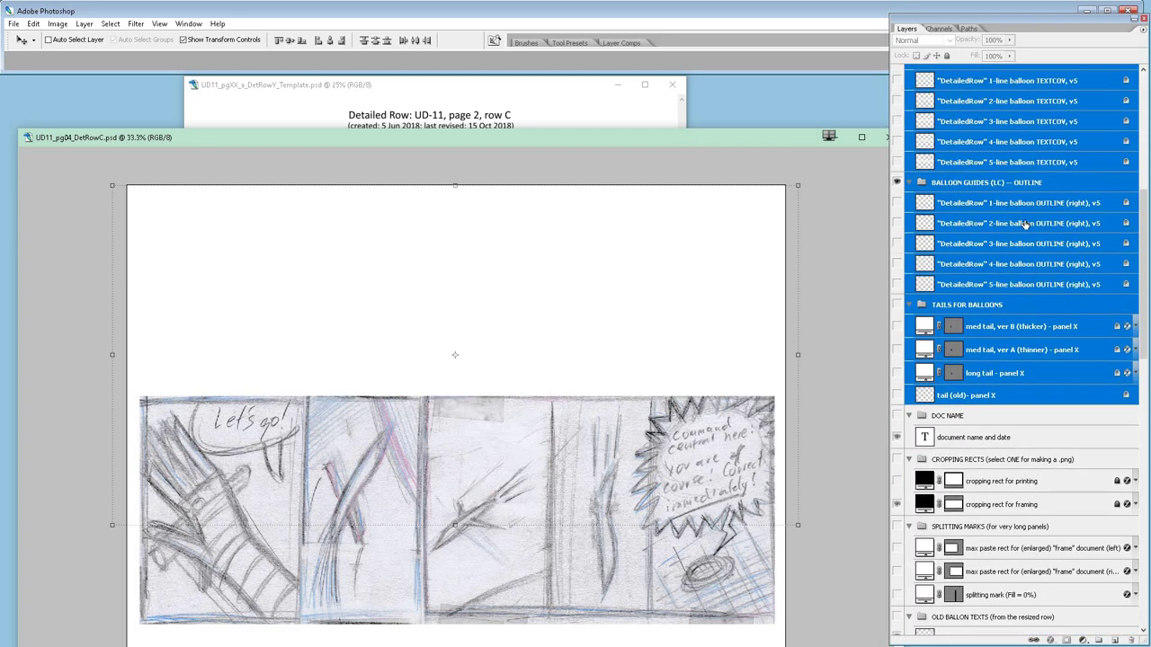
{"action": "scroll", "coordinate": [1025, 224], "scroll_direction": "up", "scroll_amount": 3}
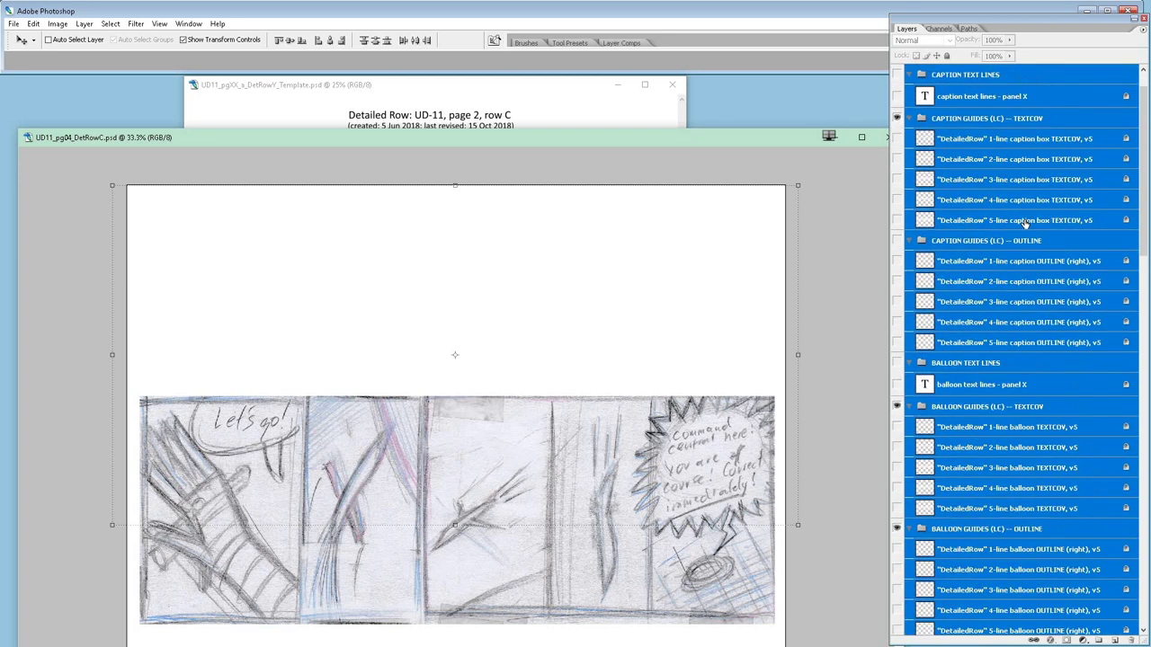
{"action": "scroll", "coordinate": [1025, 223], "scroll_direction": "up", "scroll_amount": 2}
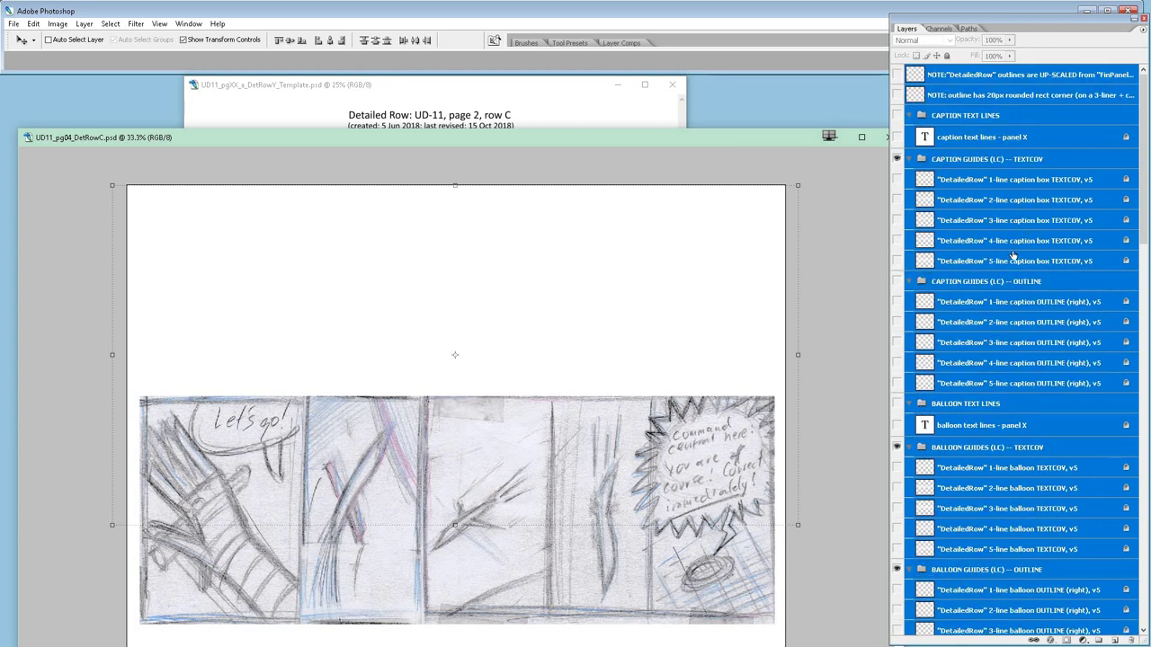
Select the CAPTION TEXT LINES group and make its caption text visible.
{"action": "left_click", "coordinate": [978, 162]}
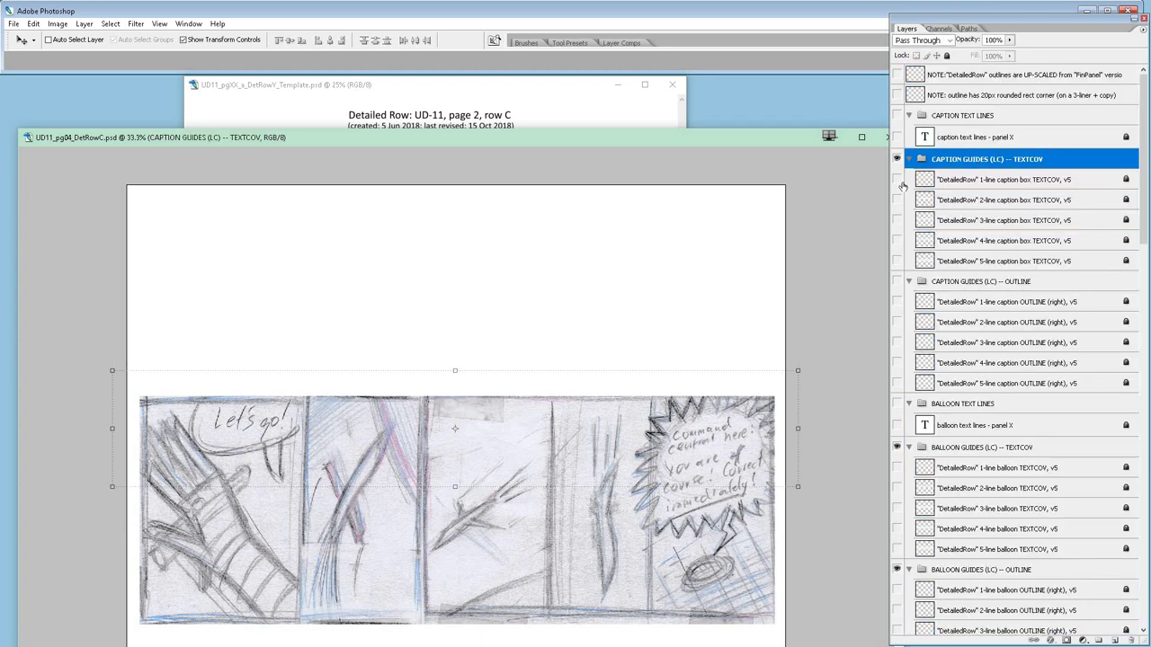
{"action": "left_click", "coordinate": [974, 120]}
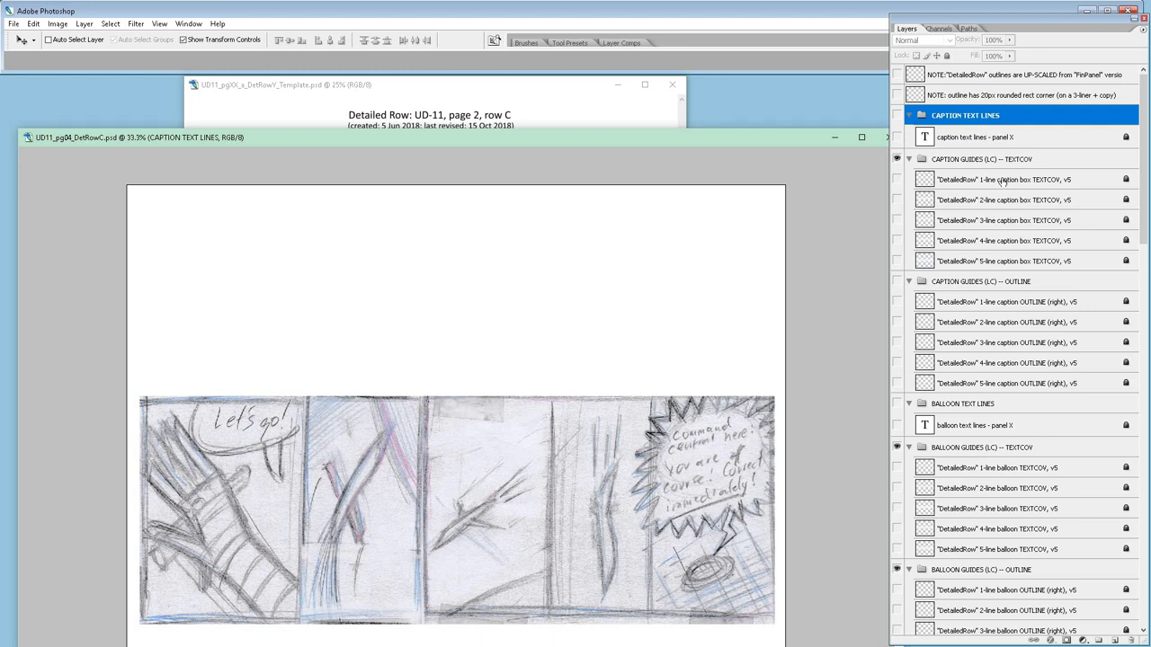
{"action": "left_click", "coordinate": [897, 138]}
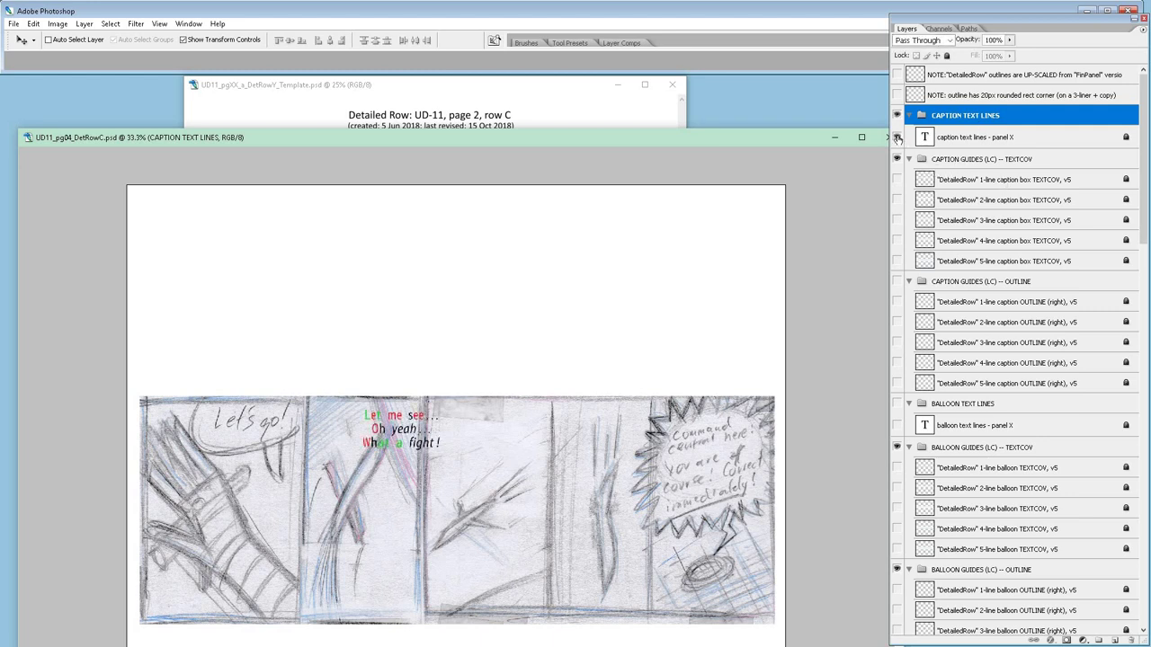
{"action": "left_click", "coordinate": [897, 137]}
{"action": "left_click", "coordinate": [898, 138]}
Hide the resized row C rough sketch layer and THE PANELS group.
{"action": "left_click", "coordinate": [1142, 527]}
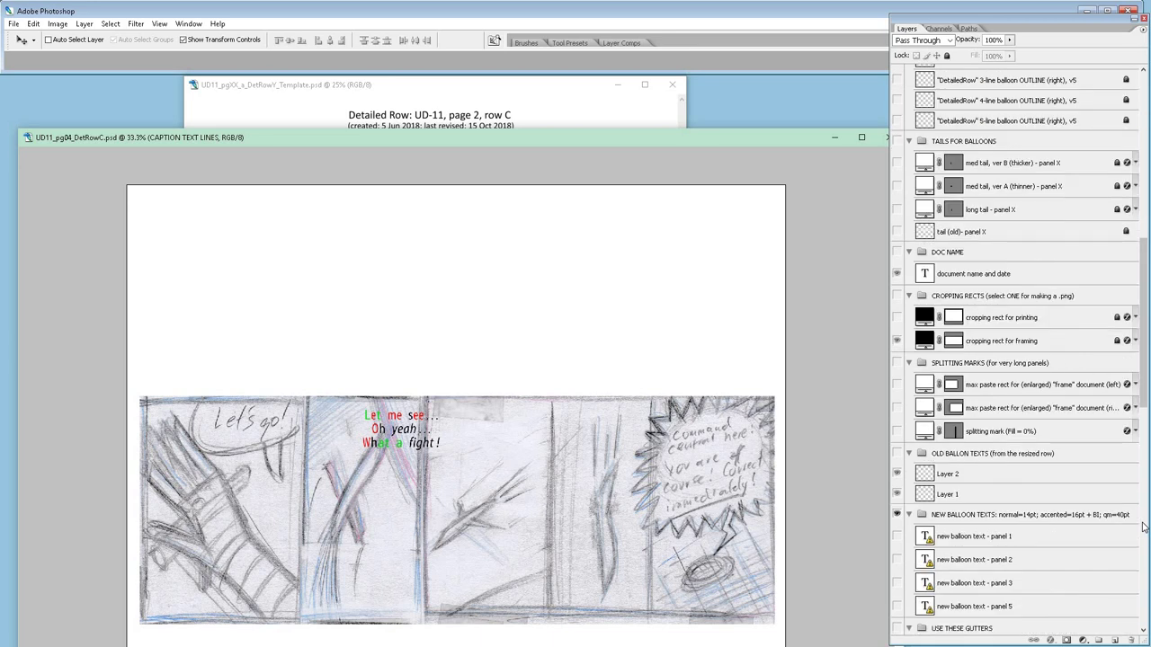
{"action": "left_click_drag", "start_coordinate": [1144, 402], "coordinate": [1147, 541]}
{"action": "left_click", "coordinate": [897, 435]}
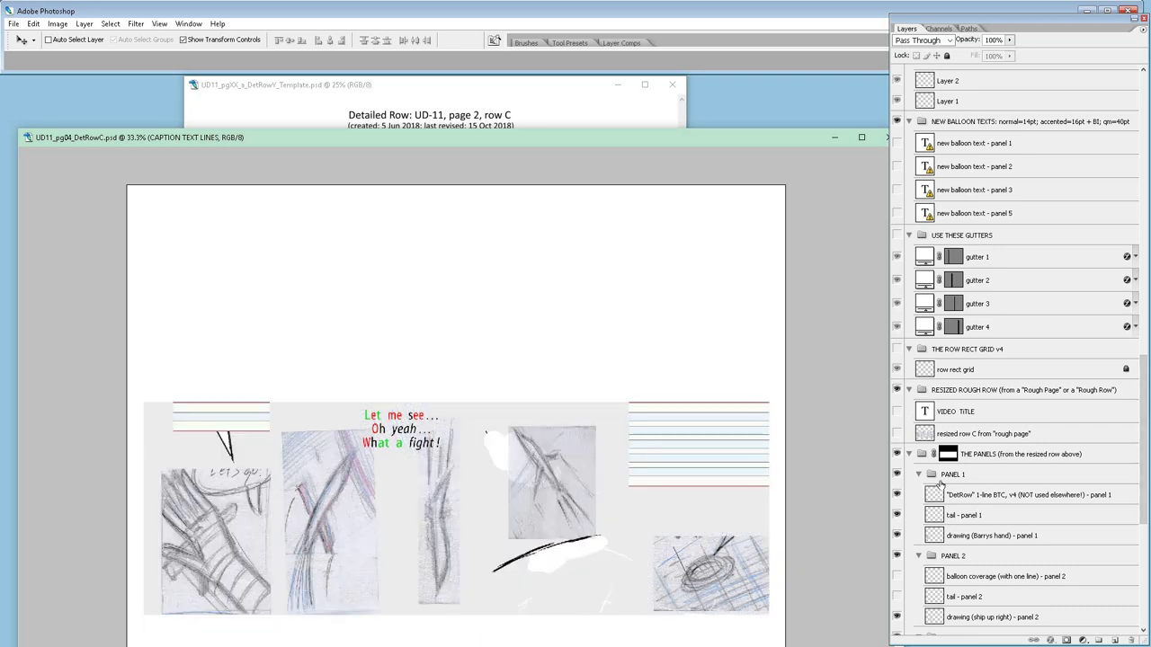
{"action": "left_click", "coordinate": [897, 454]}
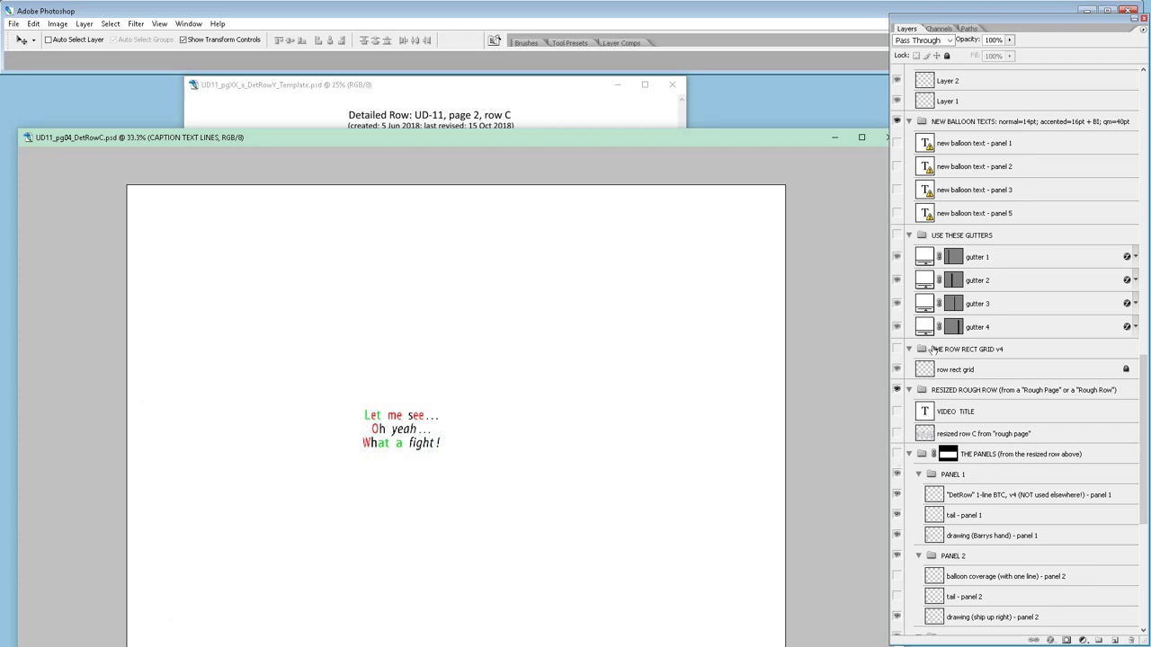
{"action": "scroll", "coordinate": [1003, 232], "scroll_direction": "up", "scroll_amount": 5}
{"action": "scroll", "coordinate": [1003, 234], "scroll_direction": "up", "scroll_amount": 15}
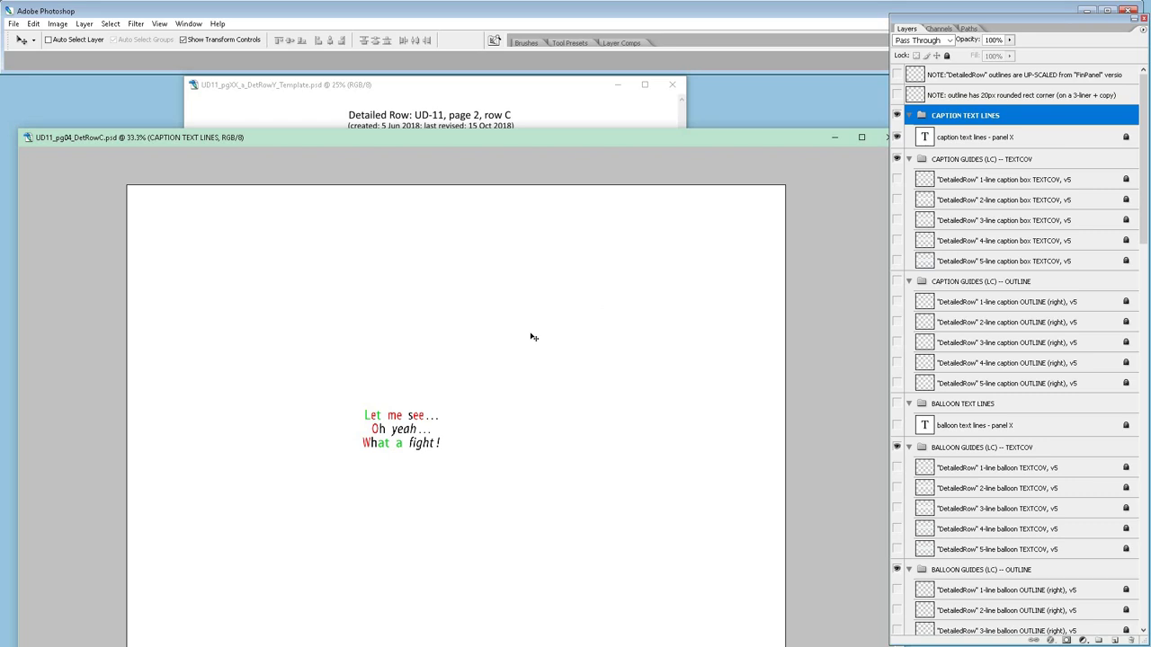
Zoom to 200%, switch screen mode and pan to frame 'Let me see... Oh yeah... What a fight!'.
{"action": "key", "text": "ctrl+plus"}
{"action": "key", "text": "ctrl+plus"}
{"action": "key", "text": "ctrl+plus"}
{"action": "key", "text": "ctrl+plus"}
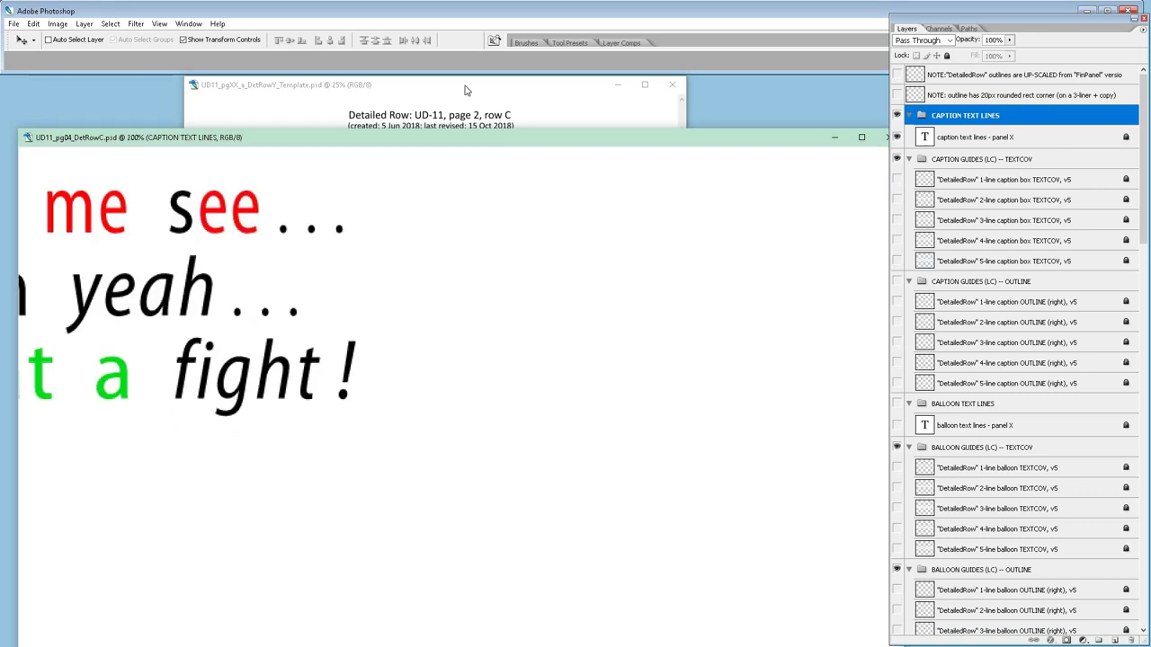
{"action": "key", "text": "f"}
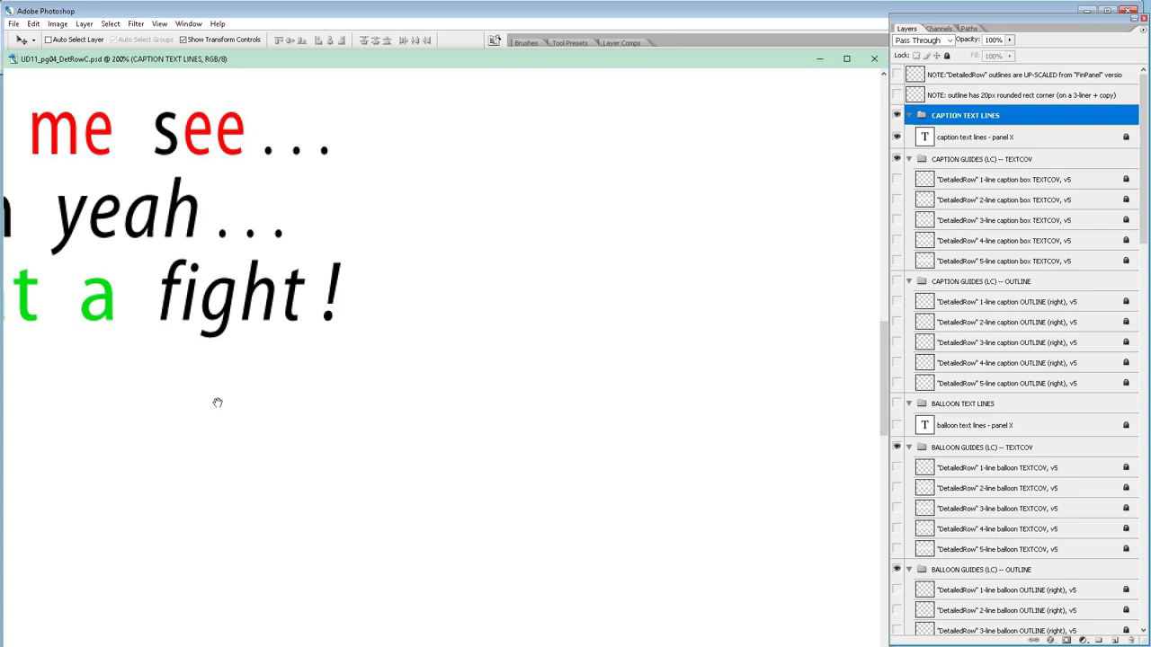
{"action": "key", "text": "h"}
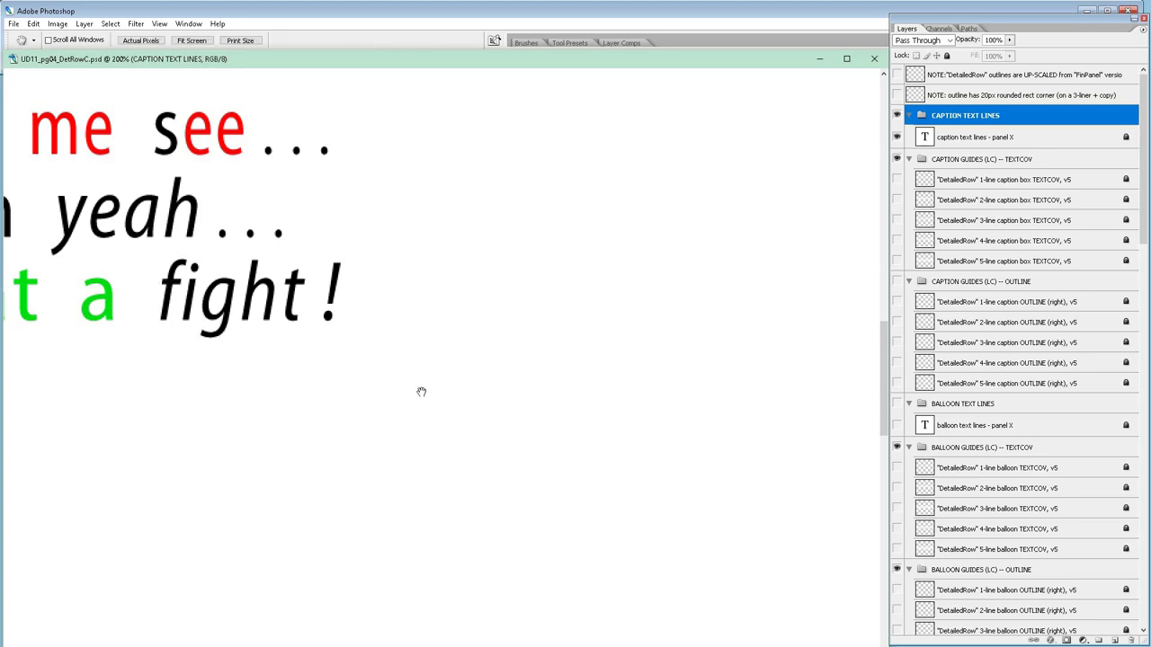
{"action": "left_click_drag", "start_coordinate": [160, 283], "coordinate": [457, 378]}
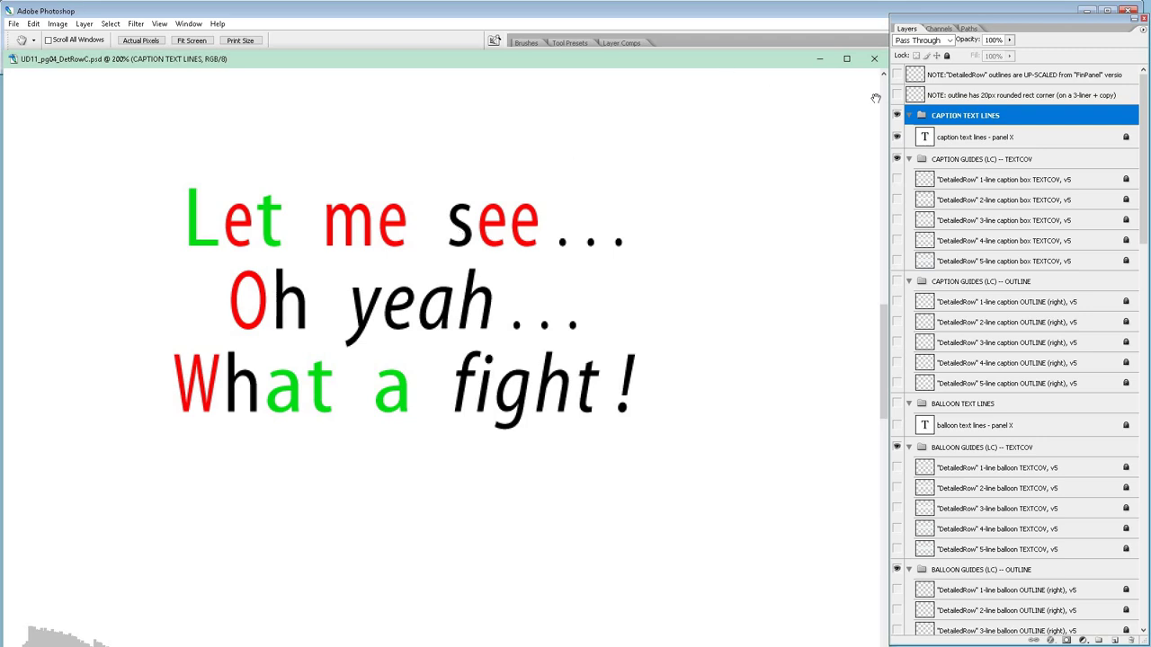
Compare the caption text with the 1-line and 3-line caption box guides, then hide all of them.
{"action": "left_click", "coordinate": [896, 115]}
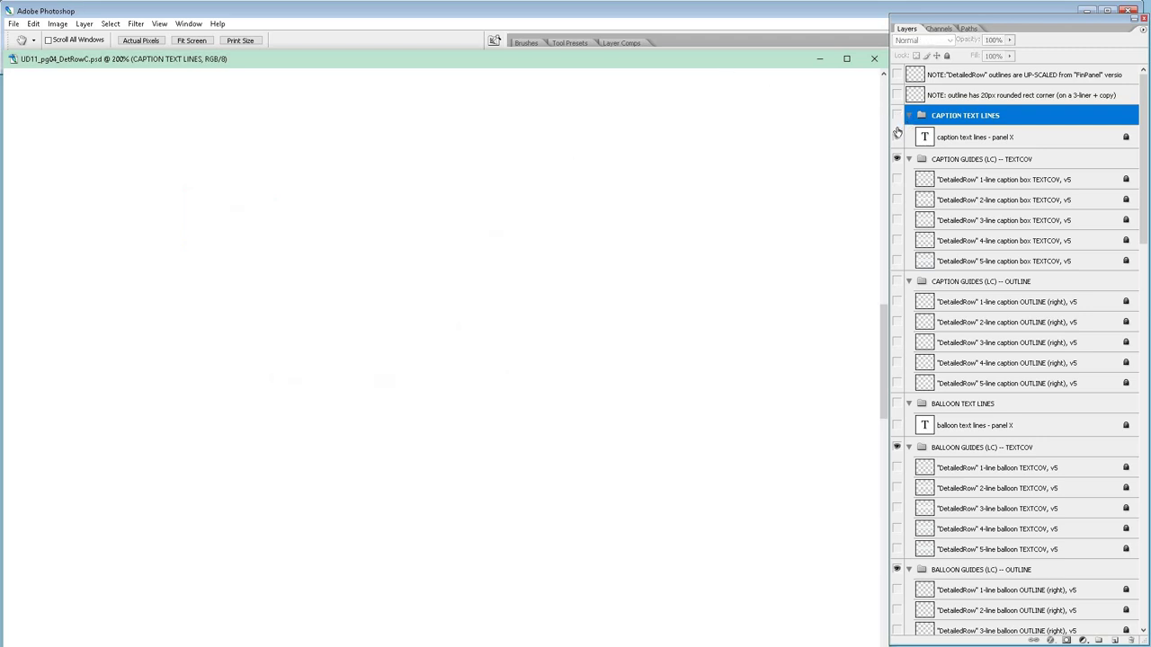
{"action": "left_click", "coordinate": [961, 162]}
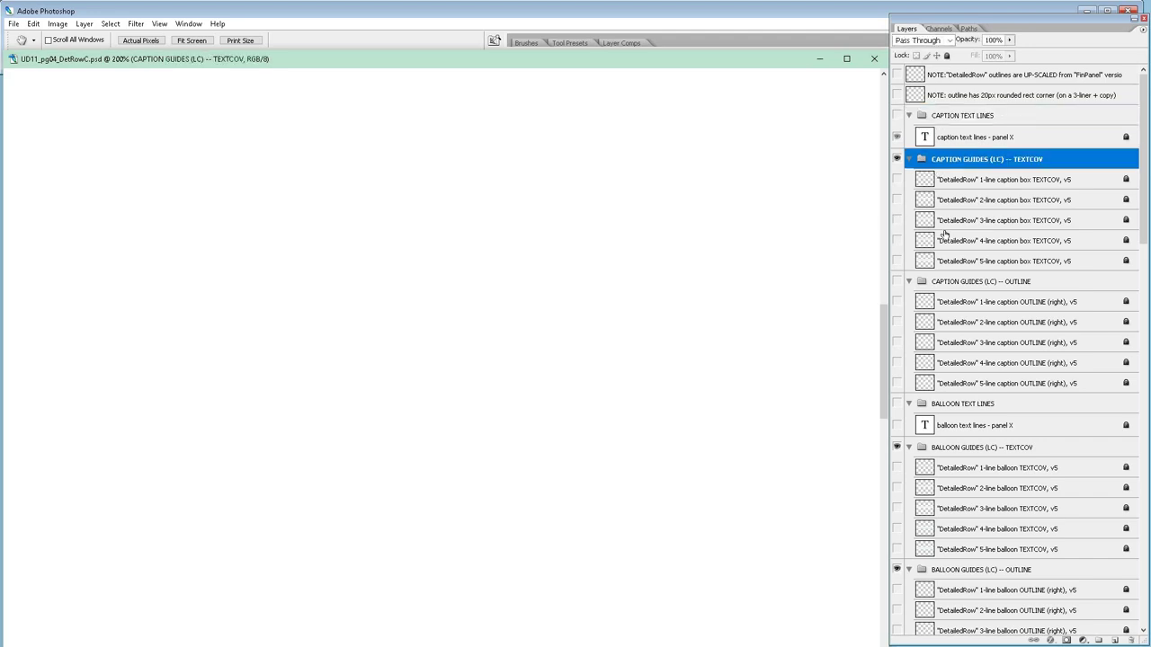
{"action": "left_click", "coordinate": [896, 179]}
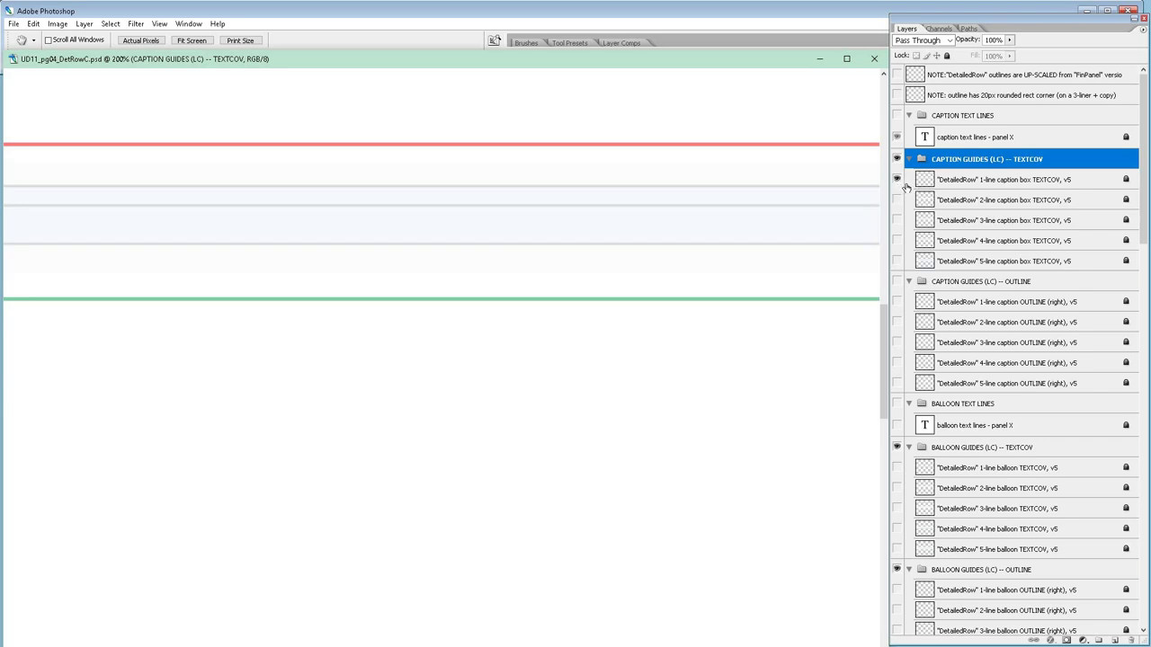
{"action": "left_click", "coordinate": [896, 138]}
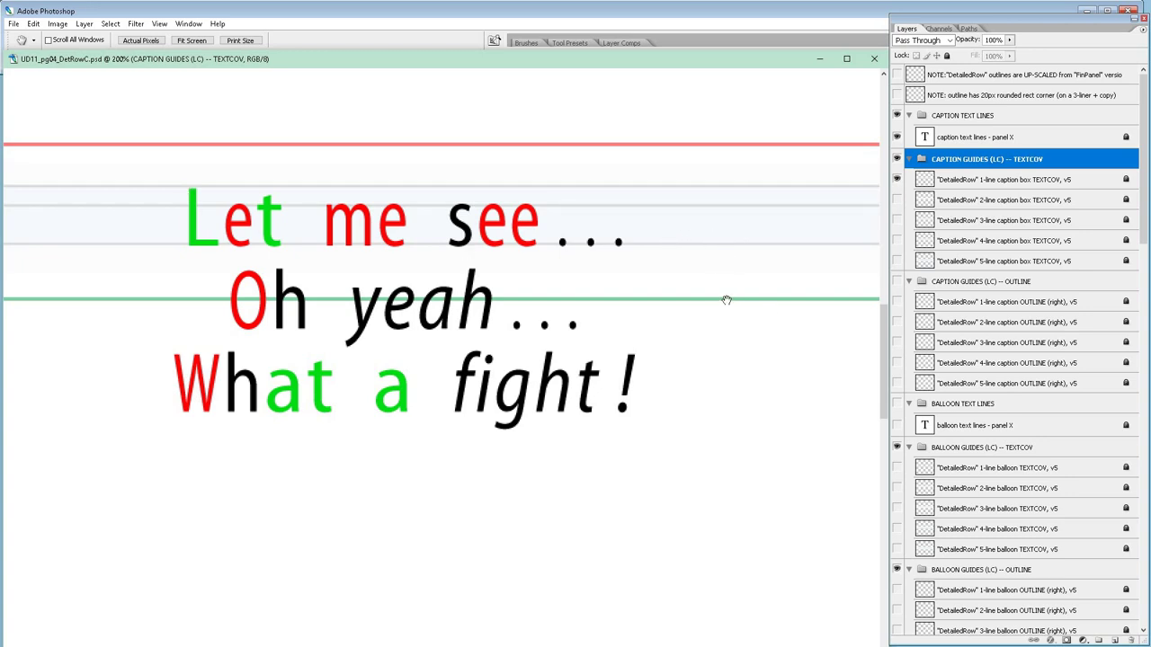
{"action": "left_click", "coordinate": [896, 179]}
{"action": "left_click", "coordinate": [896, 219]}
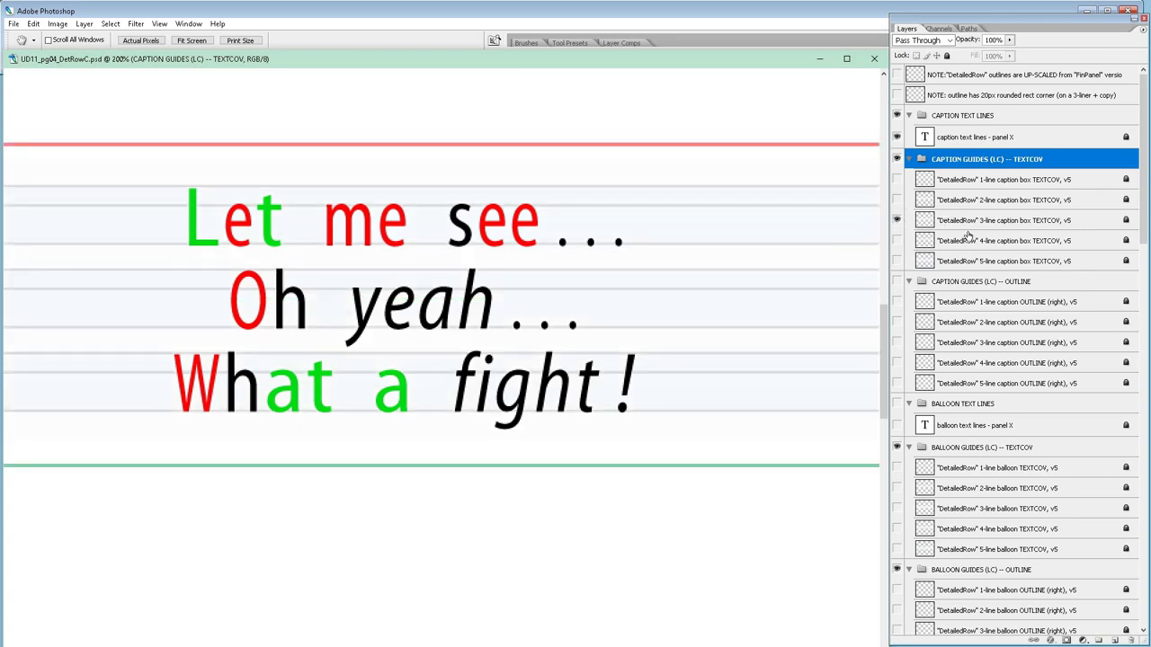
{"action": "left_click", "coordinate": [896, 220]}
{"action": "left_click", "coordinate": [896, 136]}
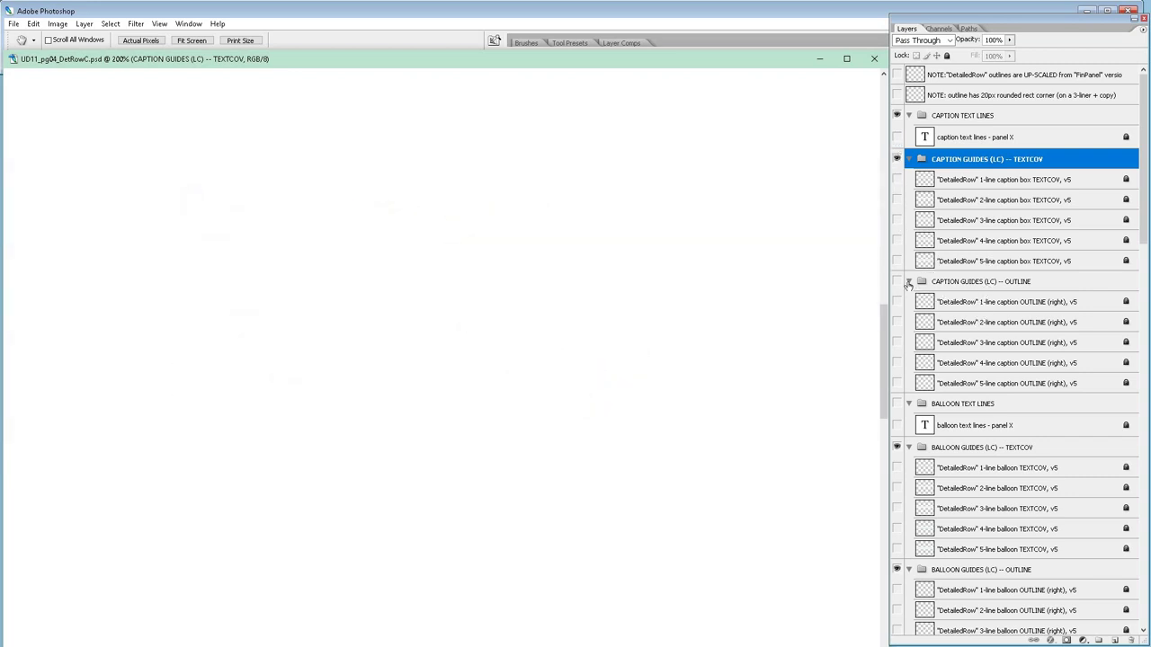
Show the caption outline group and caption text, comparing the 2-line and 3-line box and outline guides.
{"action": "left_click", "coordinate": [897, 281]}
{"action": "left_click", "coordinate": [897, 137]}
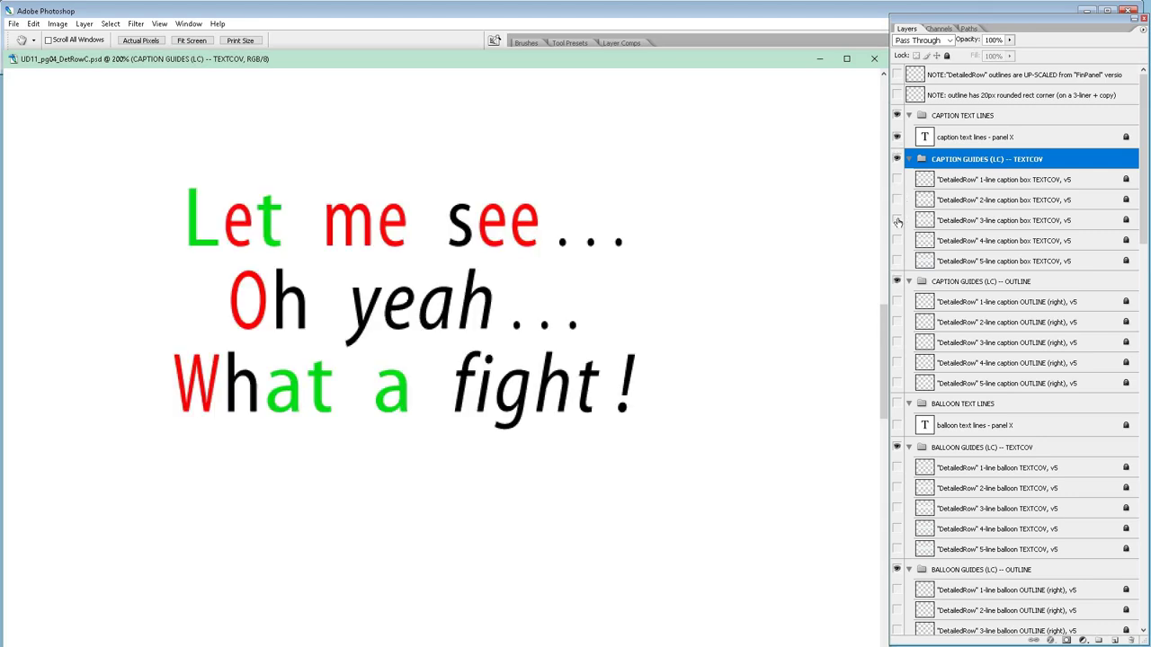
{"action": "left_click", "coordinate": [898, 220]}
{"action": "left_click", "coordinate": [897, 220]}
{"action": "left_click", "coordinate": [897, 199]}
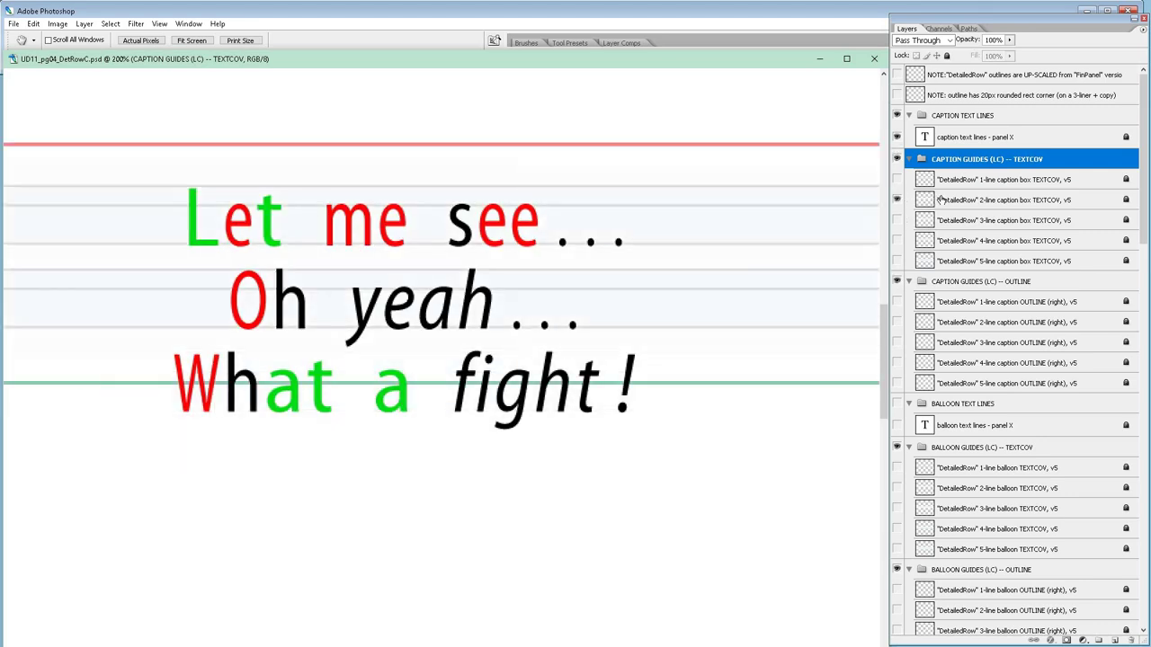
{"action": "left_click", "coordinate": [940, 199]}
{"action": "left_click", "coordinate": [906, 221]}
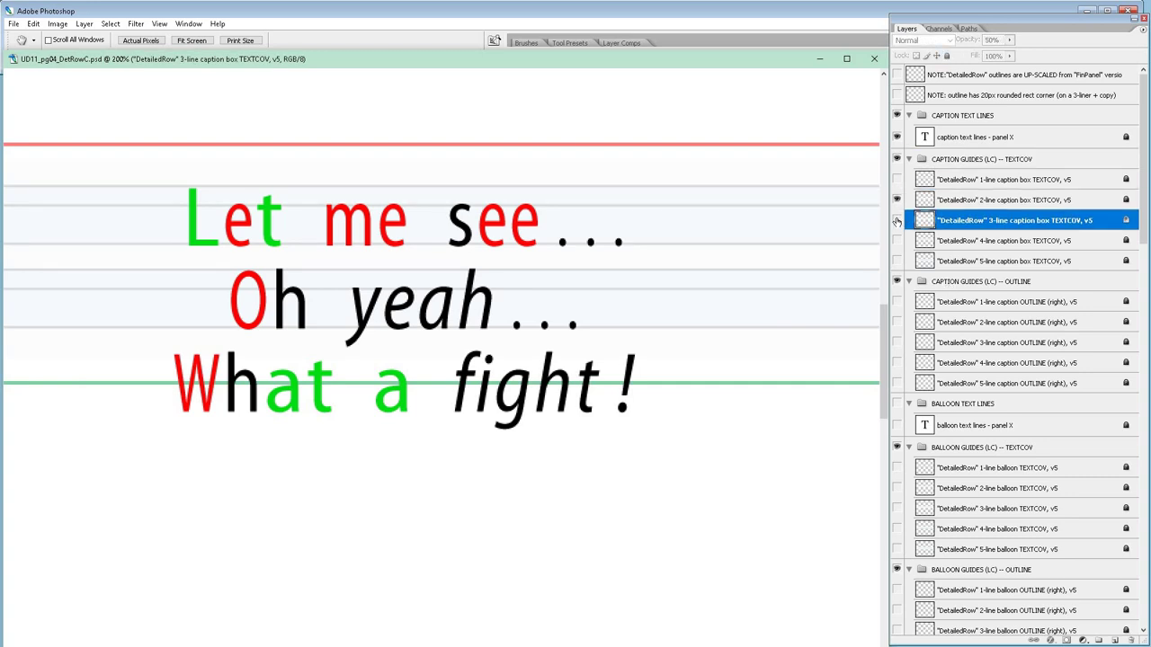
{"action": "left_click", "coordinate": [898, 220]}
{"action": "left_click", "coordinate": [897, 199]}
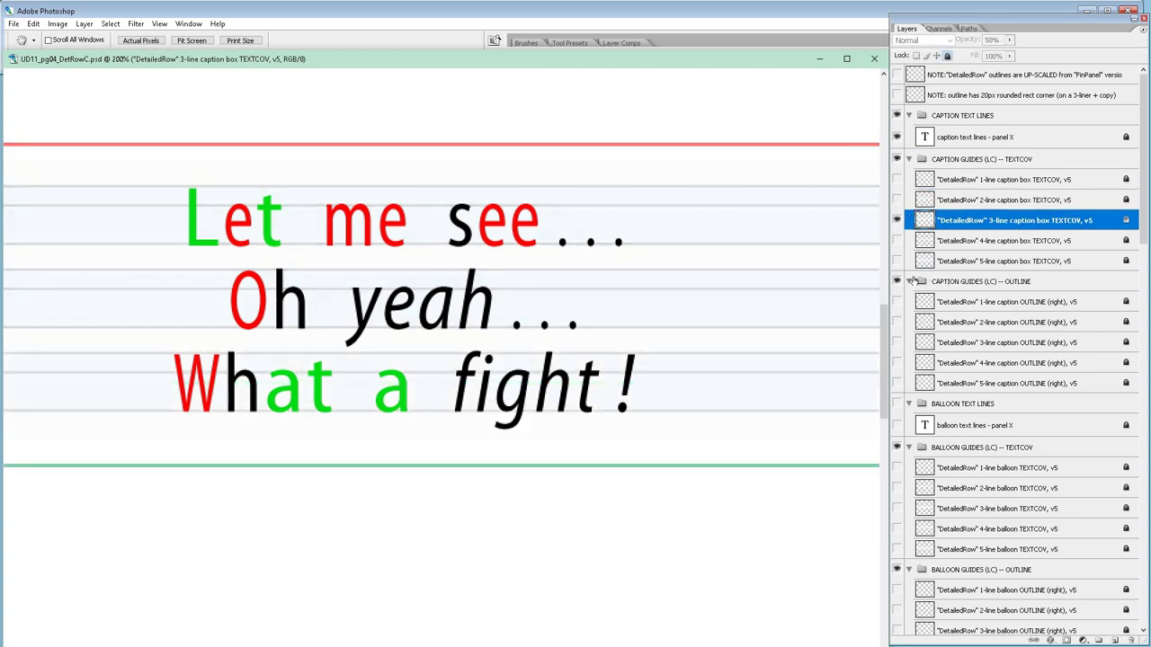
{"action": "left_click", "coordinate": [898, 342]}
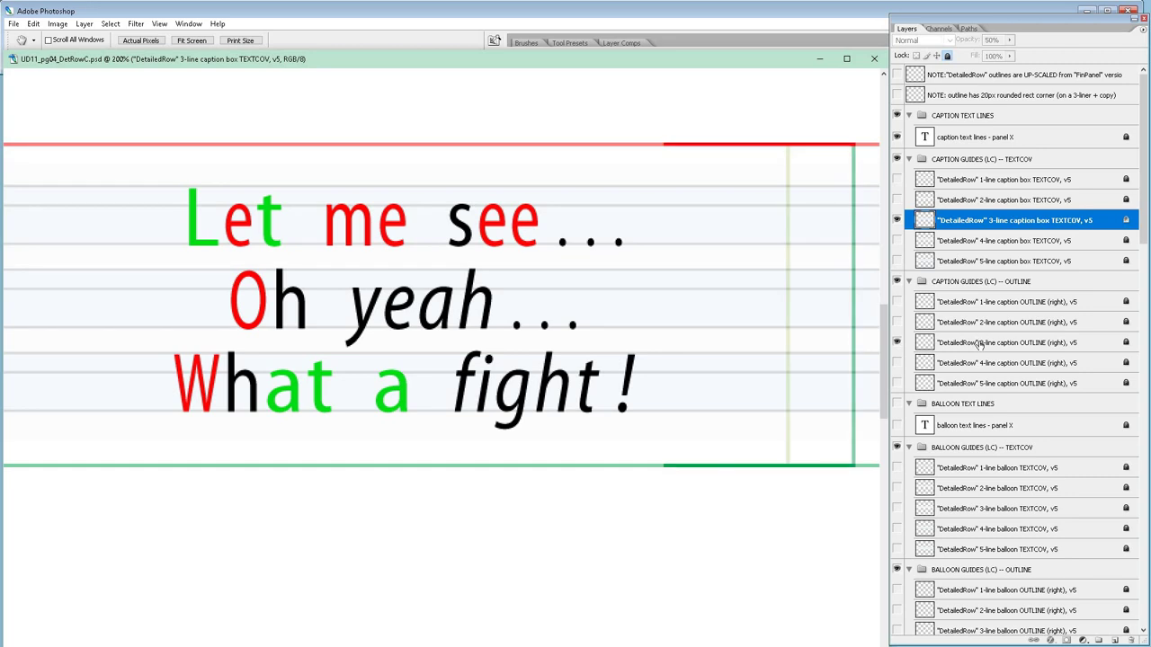
{"action": "left_click", "coordinate": [981, 344]}
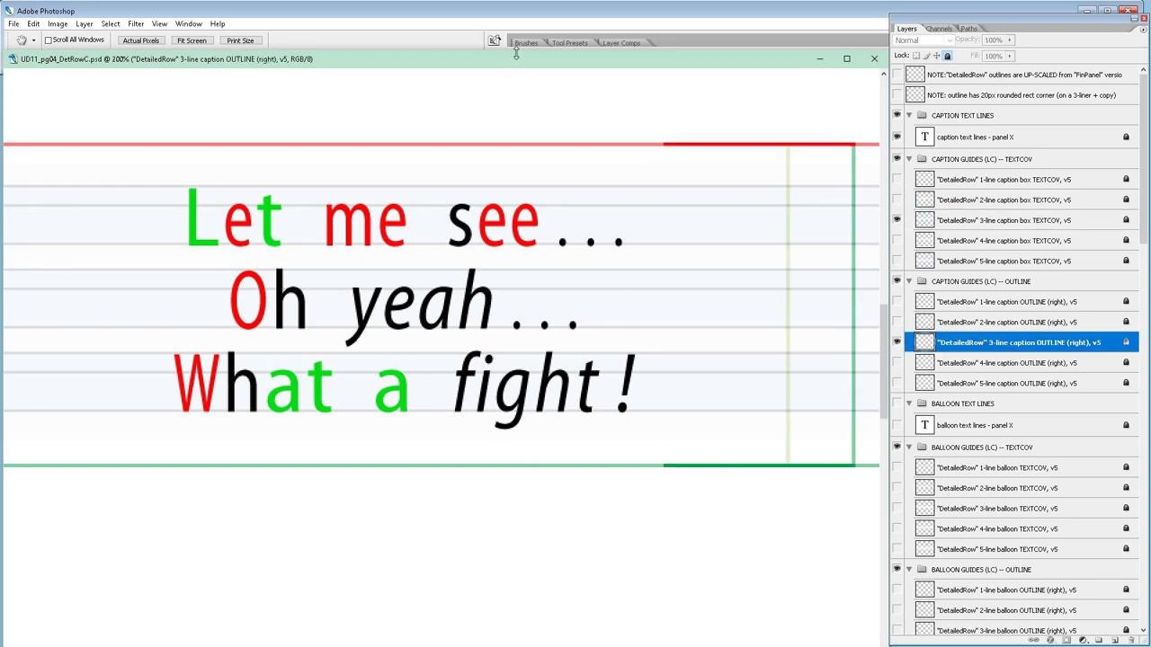
Hide the 3-line outline, the outline group, the 3-line box guide and the caption text layers.
{"action": "mouse_move", "coordinate": [508, 51]}
{"action": "left_mouse_down"}
{"action": "mouse_move", "coordinate": [512, 112]}
{"action": "mouse_move", "coordinate": [514, 37]}
{"action": "mouse_move", "coordinate": [508, 58]}
{"action": "left_mouse_up"}
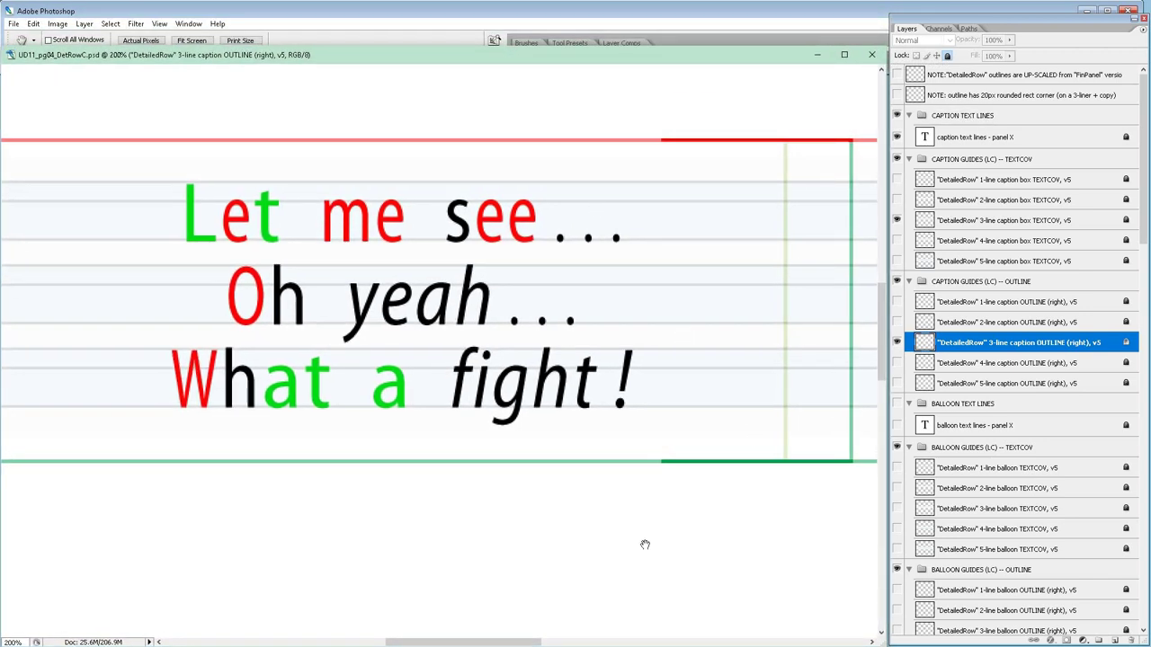
{"action": "left_click_drag", "start_coordinate": [535, 642], "coordinate": [559, 642]}
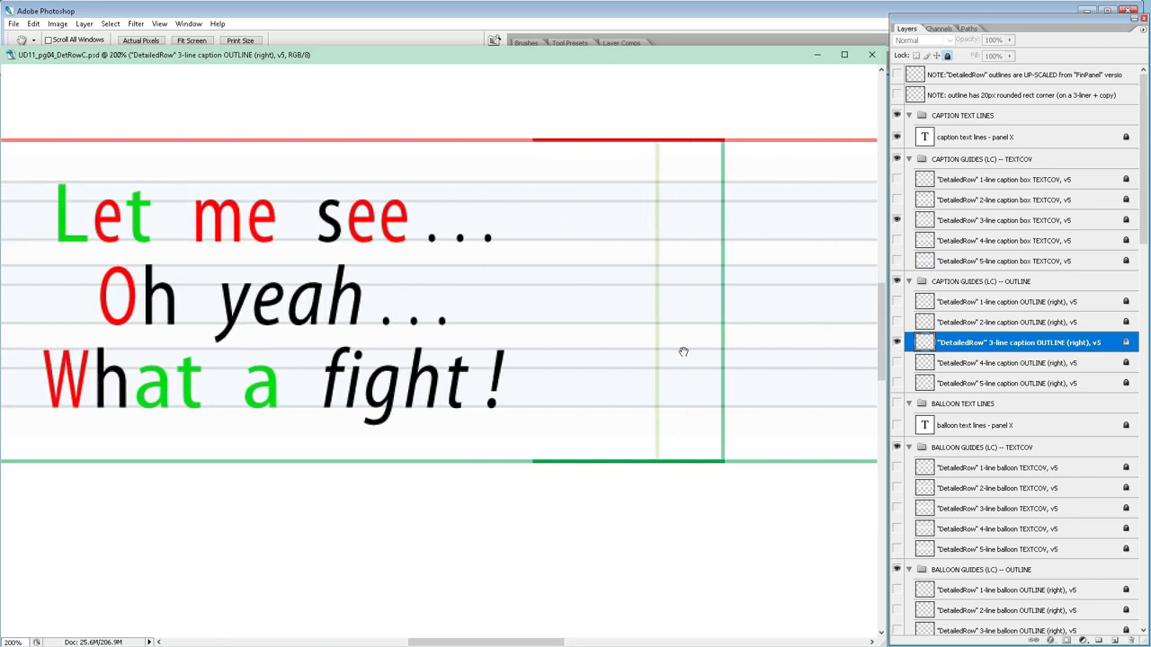
{"action": "left_click", "coordinate": [896, 344]}
{"action": "left_click_drag", "start_coordinate": [543, 642], "coordinate": [515, 643]}
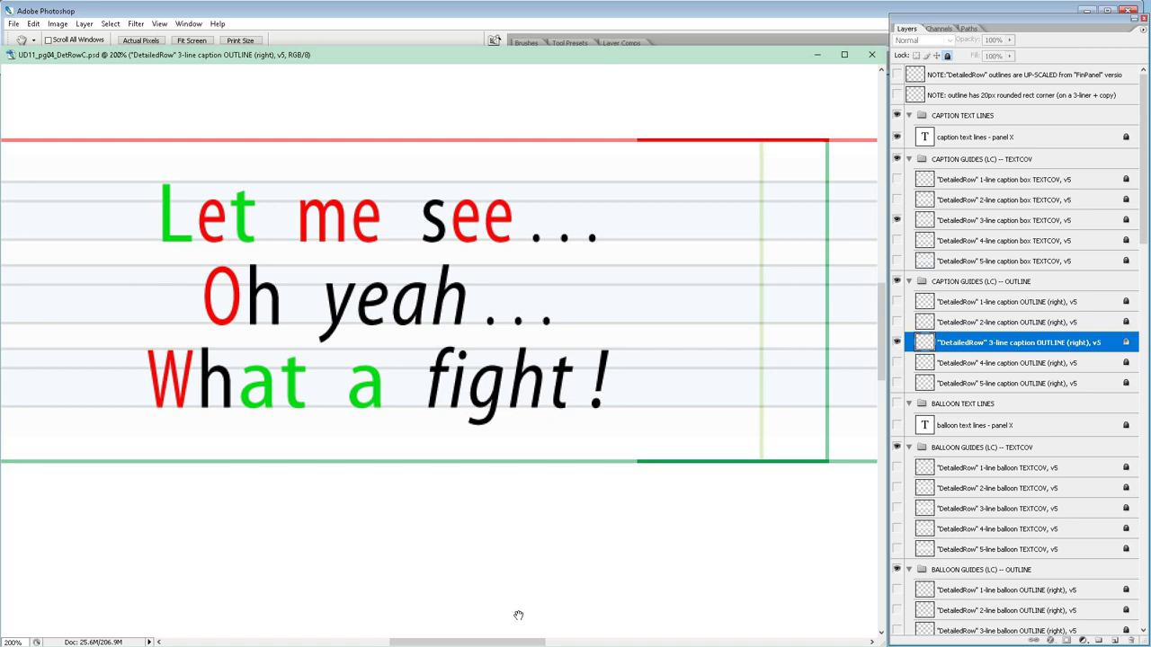
{"action": "left_click", "coordinate": [897, 342]}
{"action": "left_click", "coordinate": [897, 282]}
{"action": "left_click", "coordinate": [896, 220]}
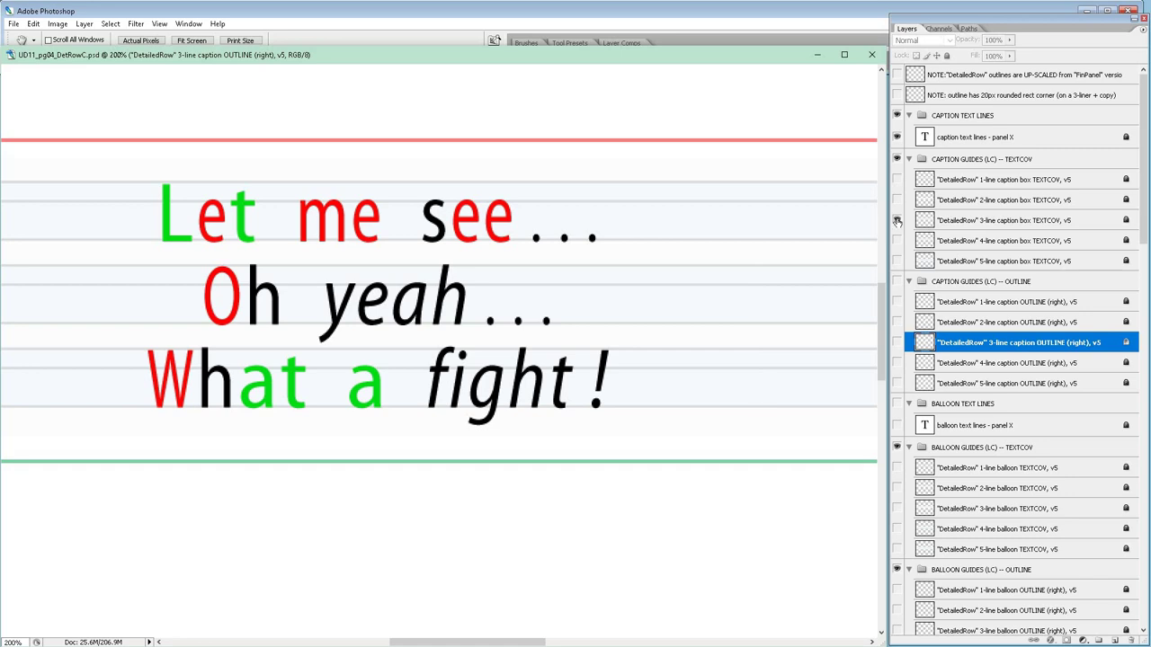
{"action": "left_click_drag", "start_coordinate": [897, 160], "coordinate": [897, 115]}
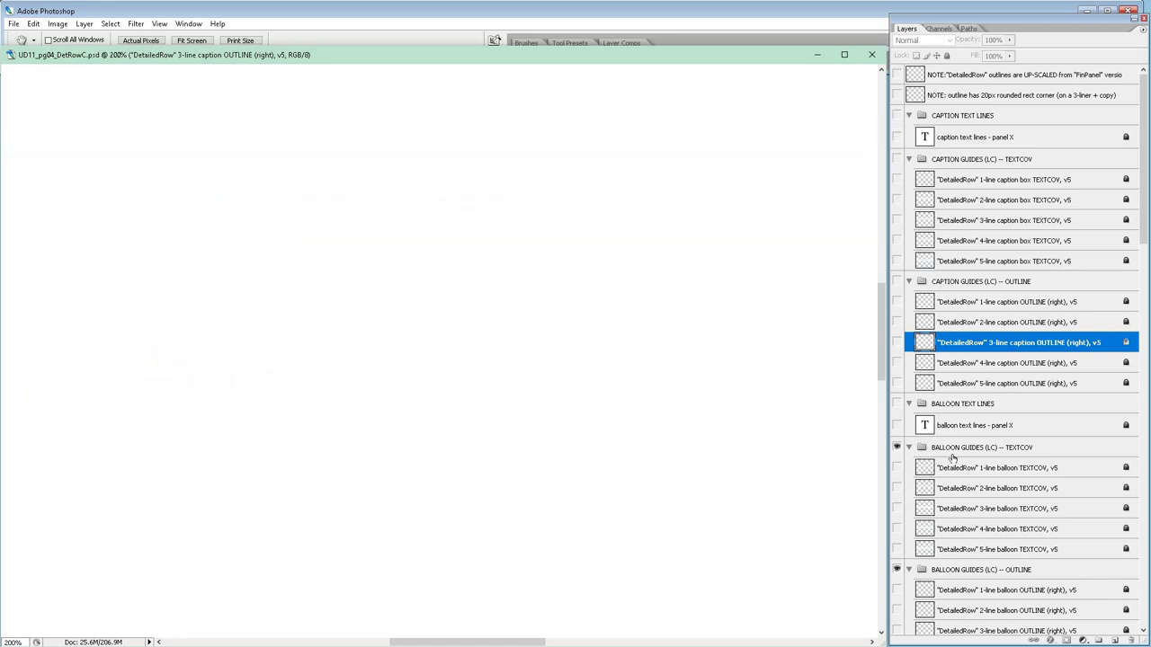
Hide the balloon TEXTCOV and OUTLINE guide groups, leaving the med tail shape hidden.
{"action": "scroll", "coordinate": [953, 454], "scroll_direction": "down", "scroll_amount": 5}
{"action": "left_click", "coordinate": [897, 244]}
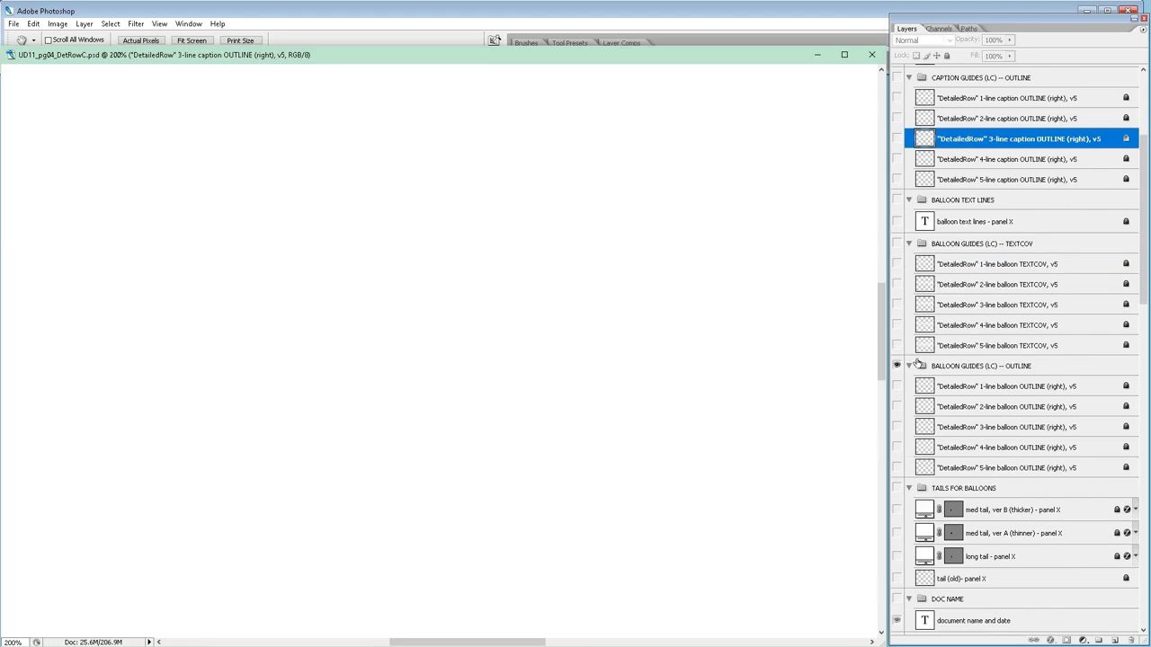
{"action": "left_click", "coordinate": [896, 365]}
{"action": "scroll", "coordinate": [1010, 384], "scroll_direction": "down", "scroll_amount": 3}
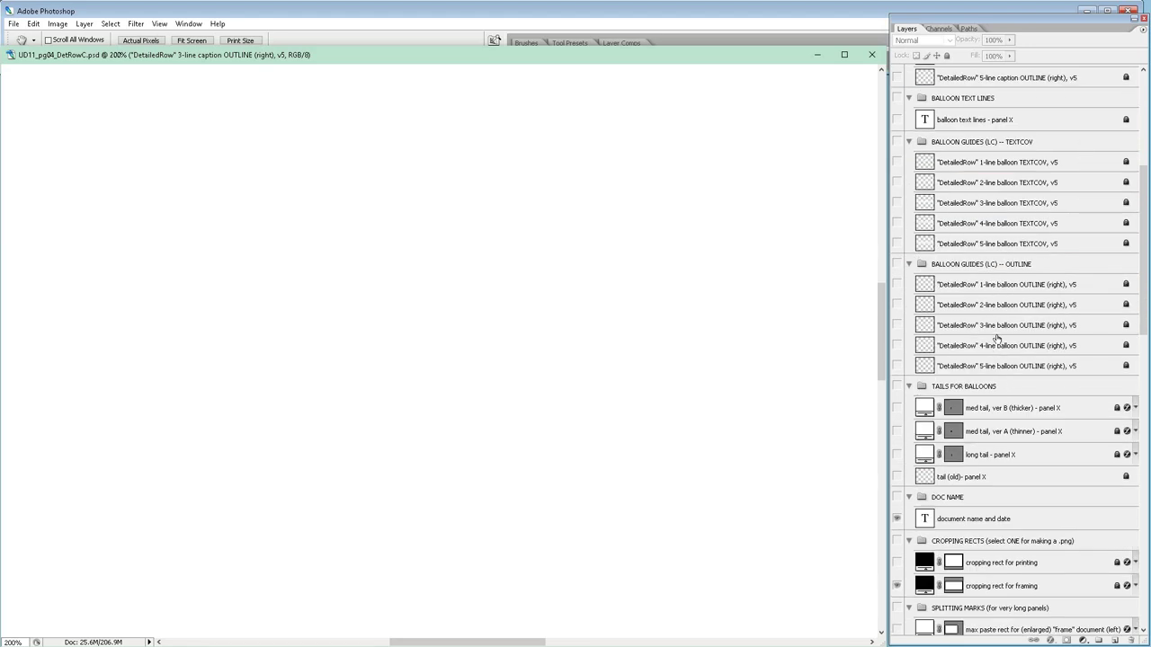
{"action": "scroll", "coordinate": [996, 338], "scroll_direction": "down", "scroll_amount": 3}
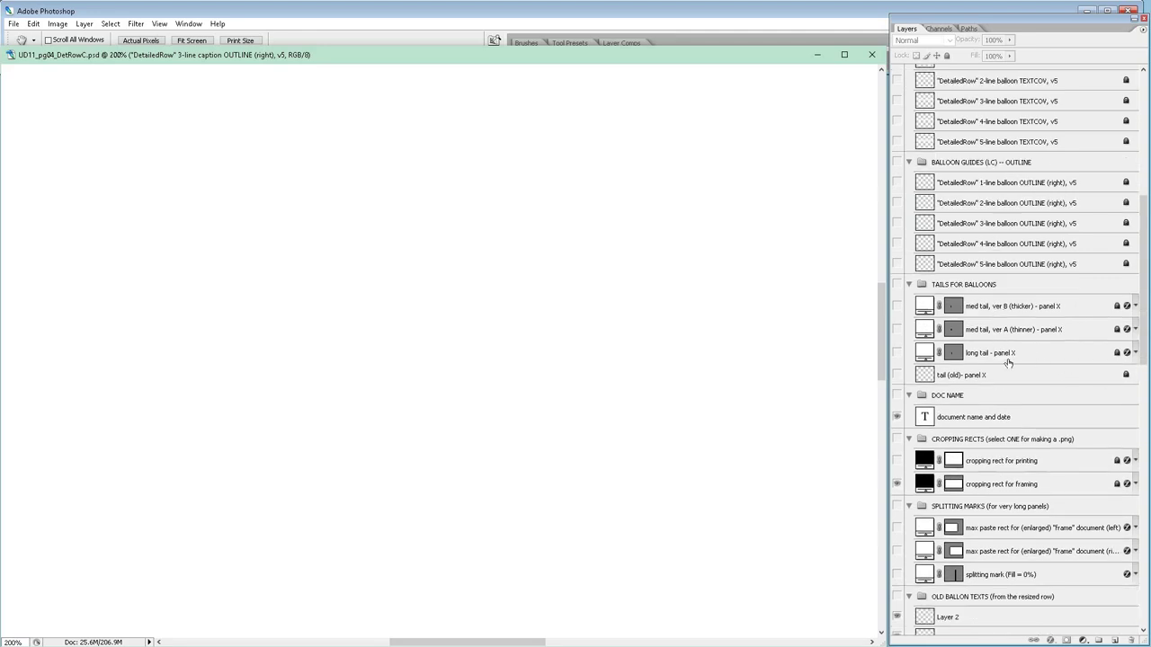
{"action": "left_click", "coordinate": [896, 329]}
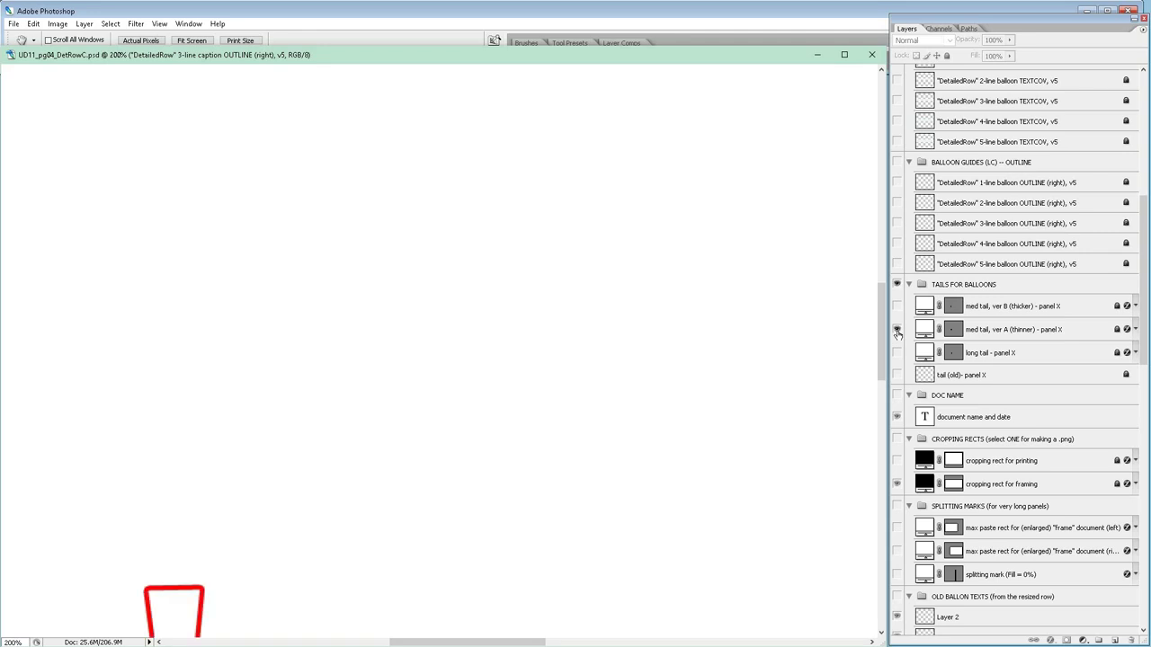
{"action": "scroll", "coordinate": [729, 349], "scroll_direction": "down", "scroll_amount": 3}
{"action": "scroll", "coordinate": [728, 370], "scroll_direction": "down", "scroll_amount": 3}
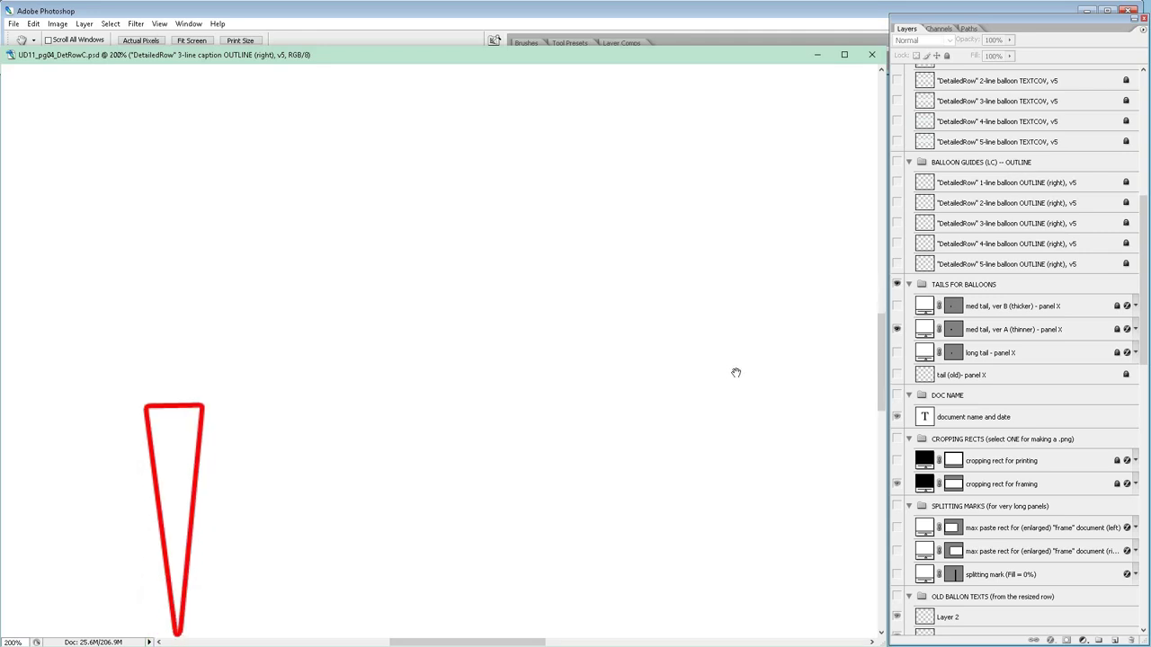
{"action": "key", "text": "ctrl+z"}
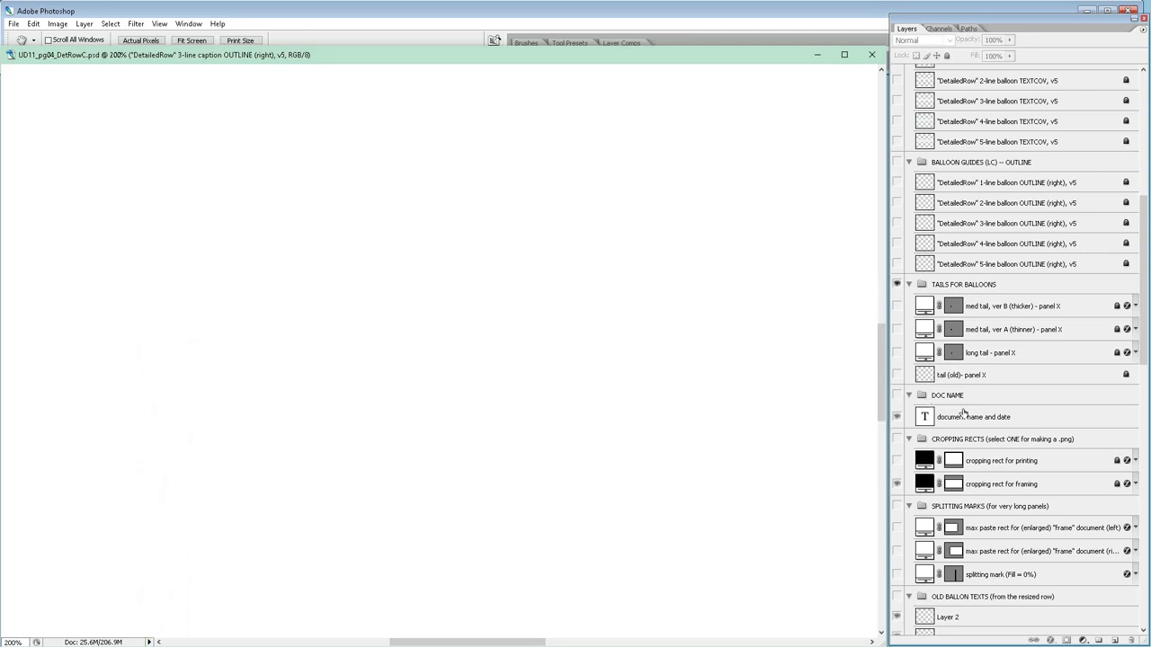
{"action": "scroll", "coordinate": [993, 350], "scroll_direction": "down", "scroll_amount": 5}
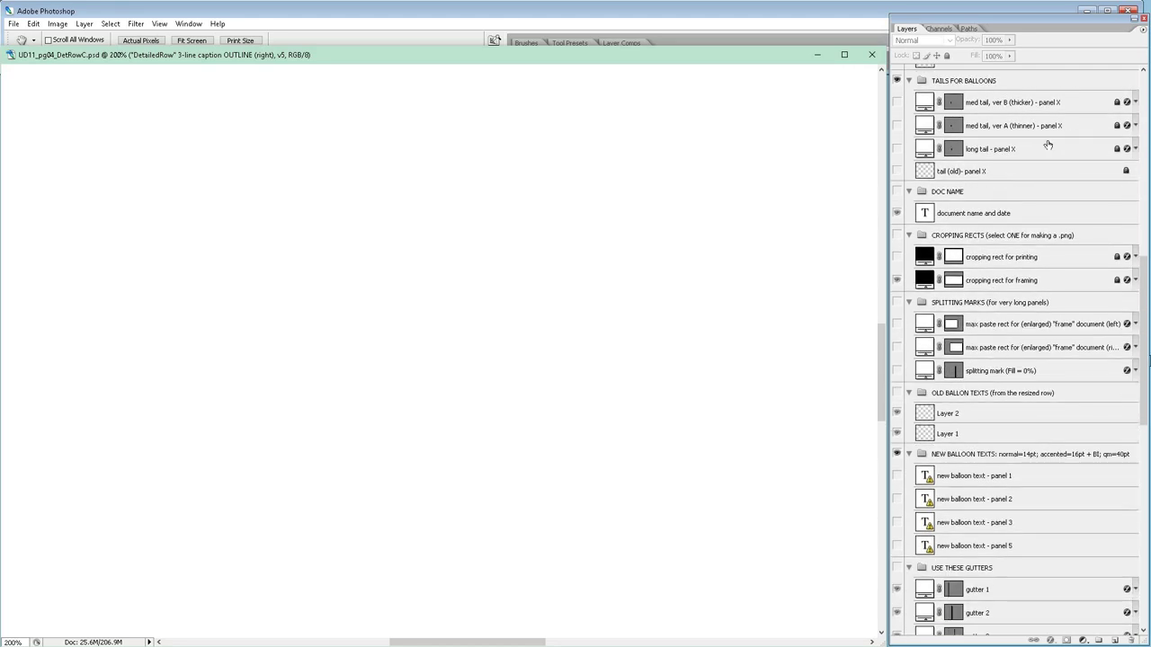
Select the DOC NAME group and move the Row C window down to reveal the template.
{"action": "left_click", "coordinate": [976, 215]}
{"action": "left_click", "coordinate": [978, 192]}
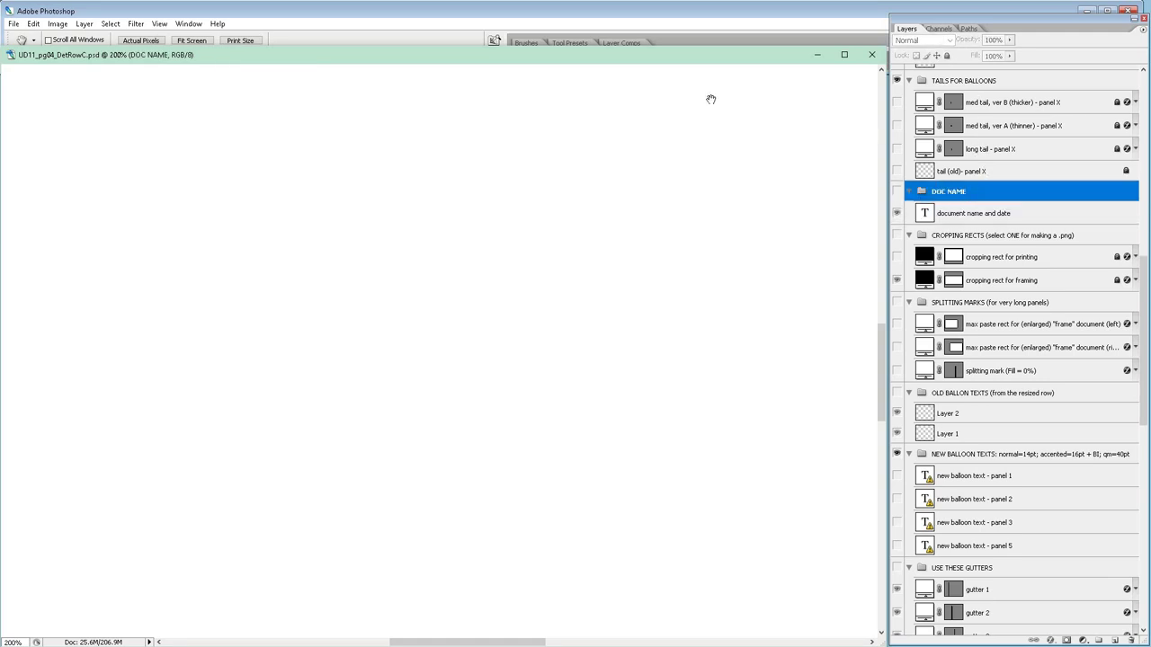
{"action": "left_click_drag", "start_coordinate": [586, 58], "coordinate": [568, 210]}
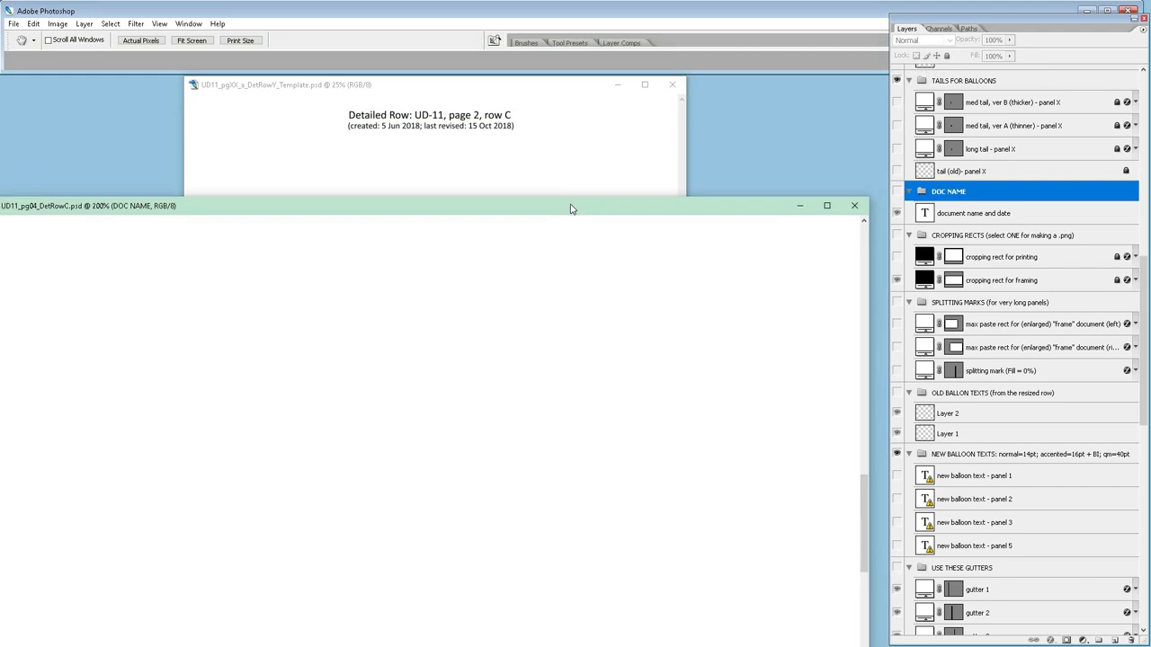
Unlock the 'cropping rect for printing' and 'cropping rect for framing' layers.
{"action": "left_click", "coordinate": [971, 235]}
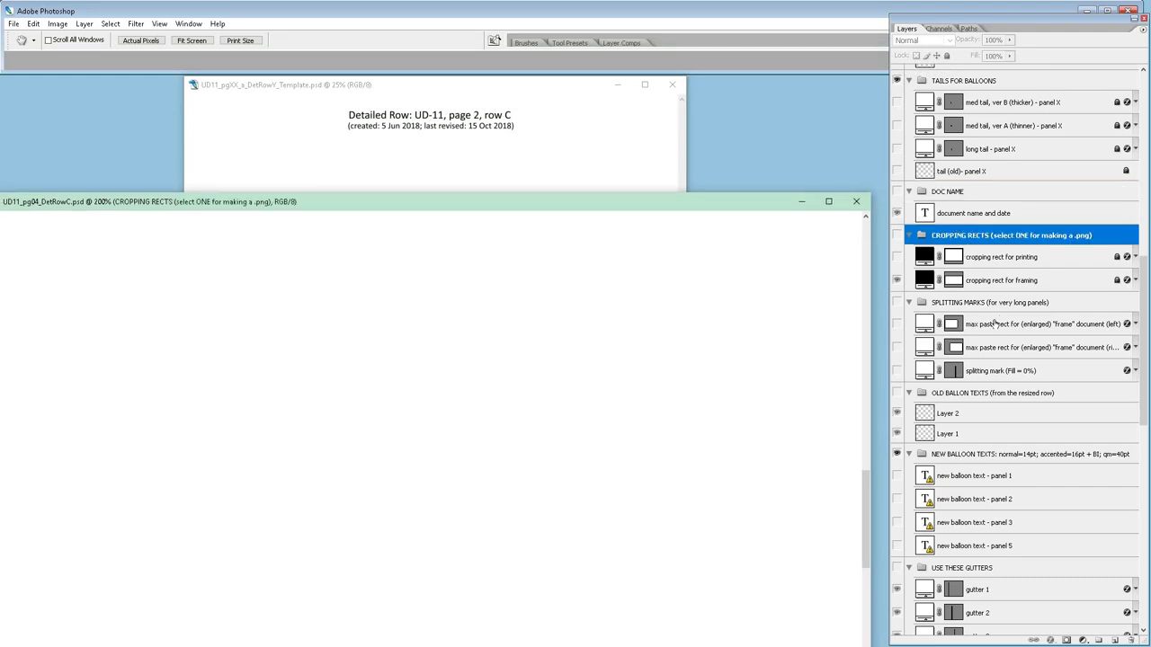
{"action": "left_click", "coordinate": [1085, 262]}
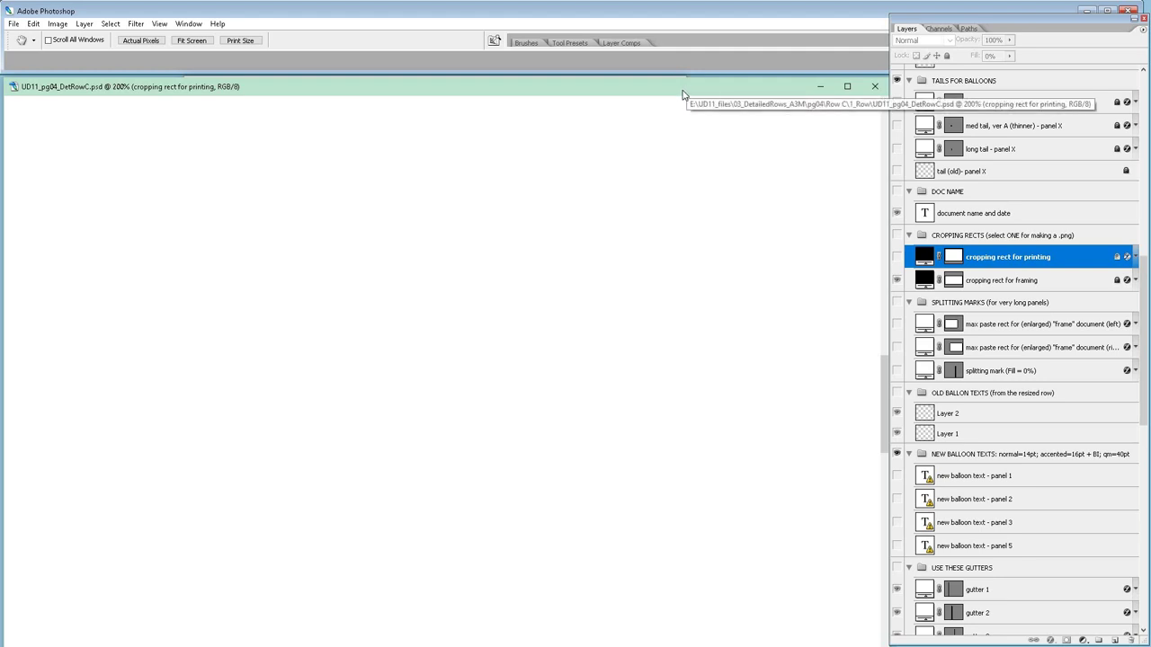
{"action": "left_click", "coordinate": [1021, 280]}
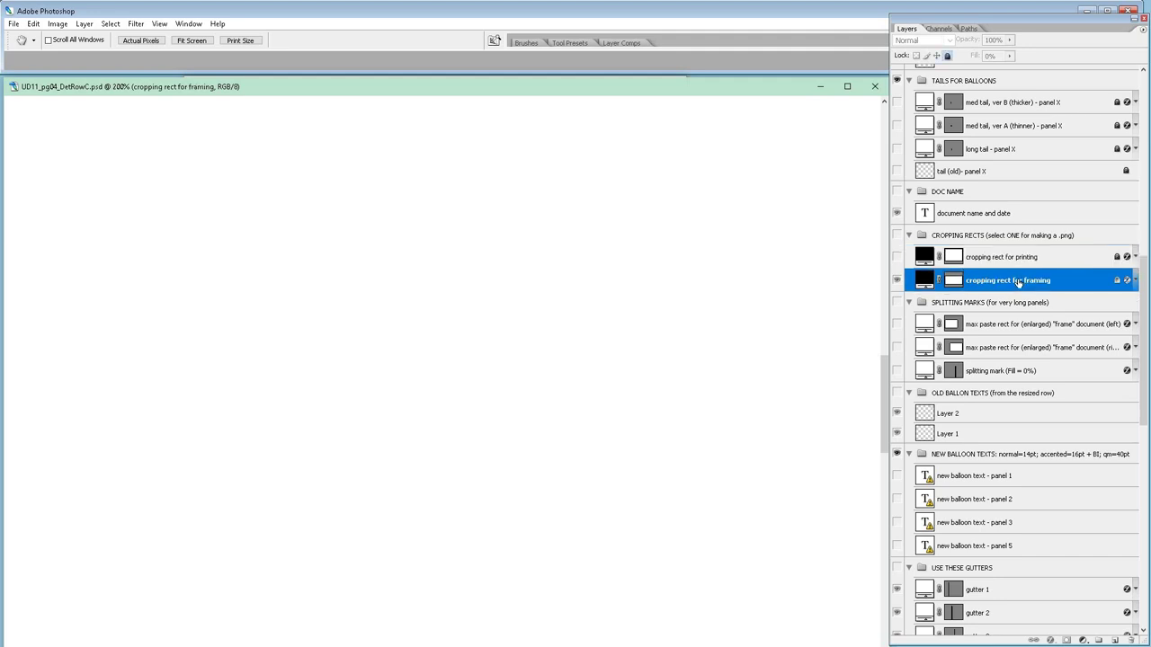
{"action": "left_click", "coordinate": [999, 259]}
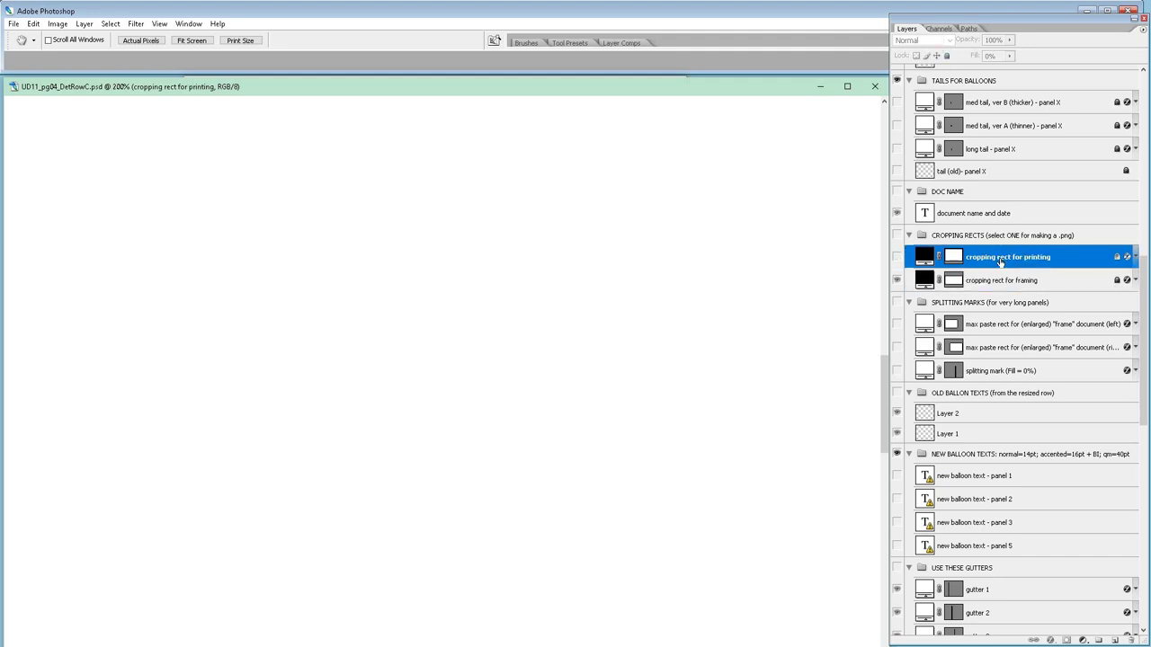
{"action": "key", "text": "/"}
{"action": "left_click", "coordinate": [1055, 282]}
{"action": "key", "text": "/"}
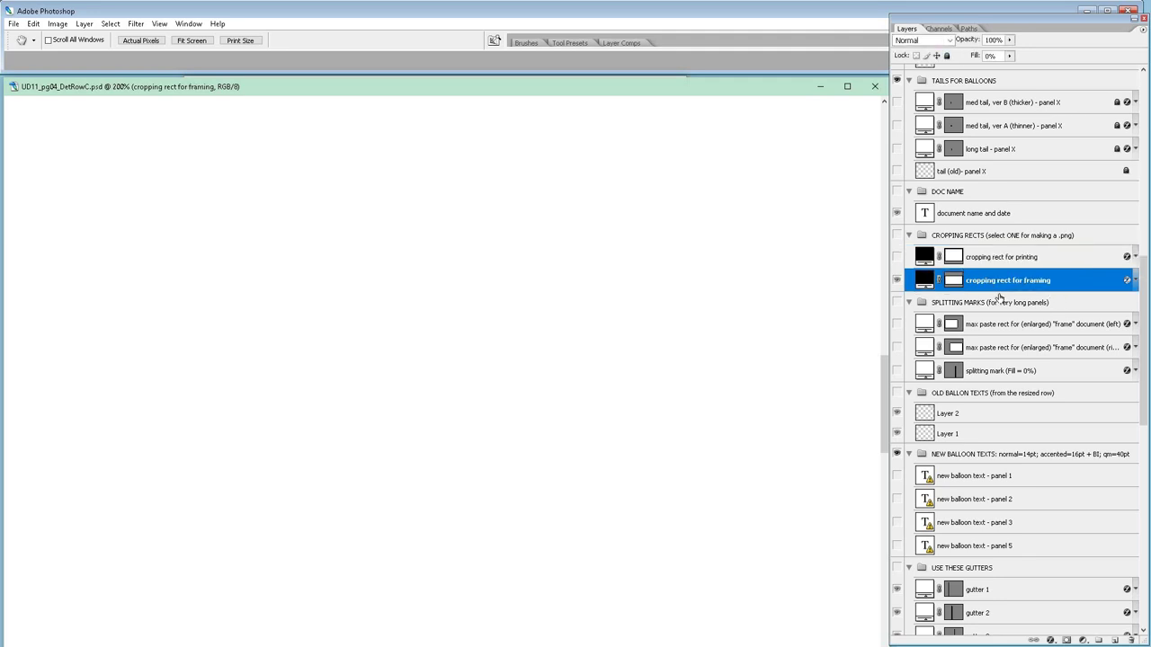
Select CROPPING RECTS through the splitting mark layer and delete them.
{"action": "left_click", "coordinate": [972, 236]}
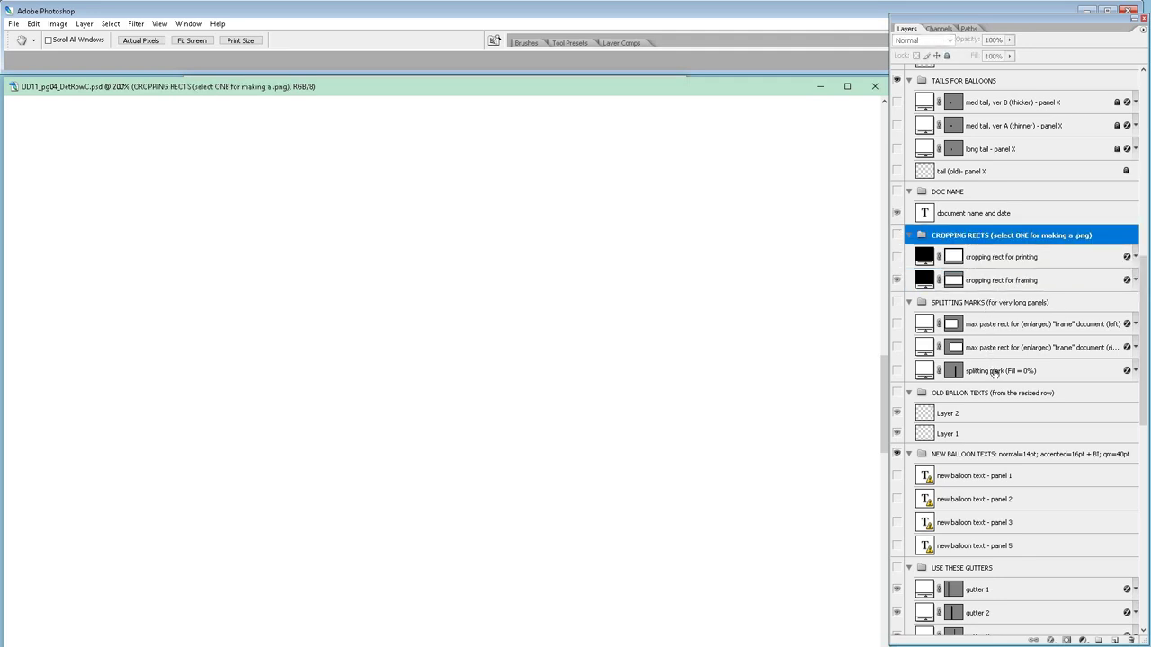
{"action": "left_click", "coordinate": [994, 371], "text": "shift"}
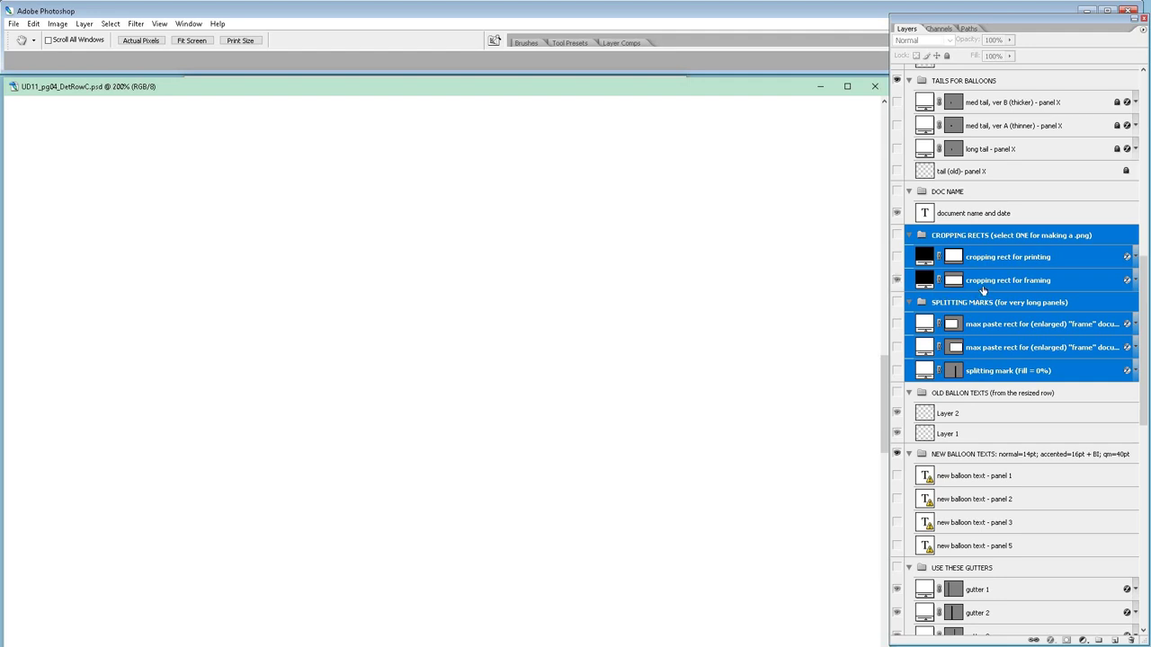
{"action": "key", "text": "v"}
{"action": "key", "text": "Delete"}
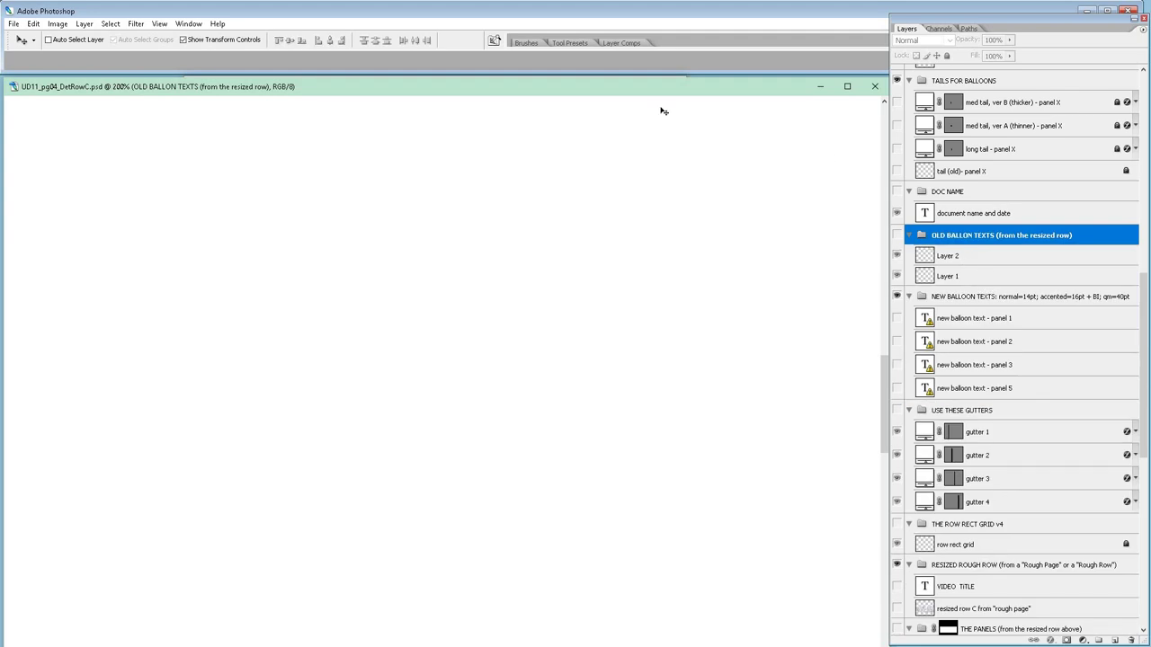
In the template, select the CROPPING RECTS group through the splitting mark layer.
{"action": "left_click_drag", "start_coordinate": [604, 97], "coordinate": [608, 229]}
{"action": "left_click", "coordinate": [580, 171]}
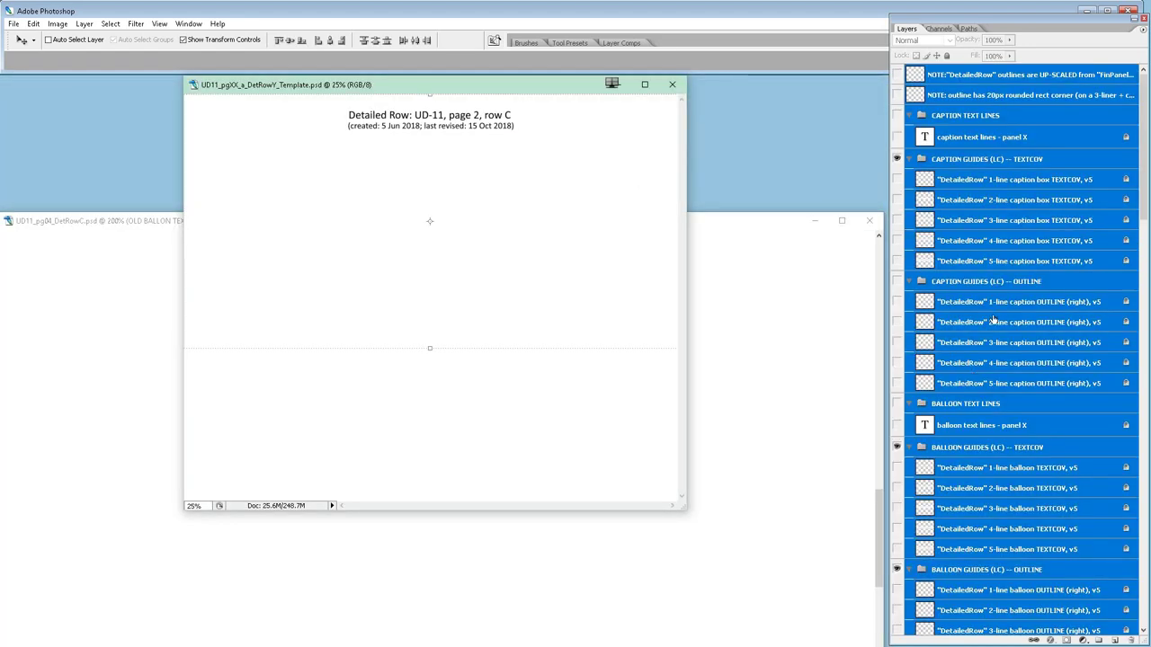
{"action": "left_click", "coordinate": [1145, 446]}
{"action": "left_click", "coordinate": [989, 297]}
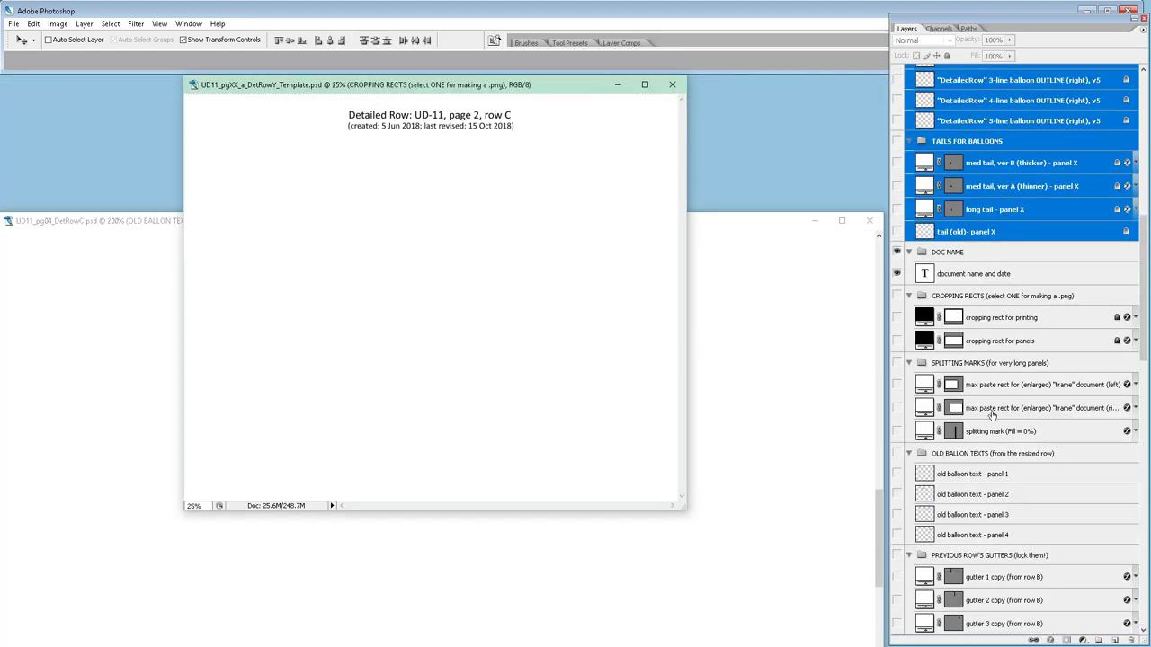
{"action": "left_click", "coordinate": [998, 435], "text": "shift"}
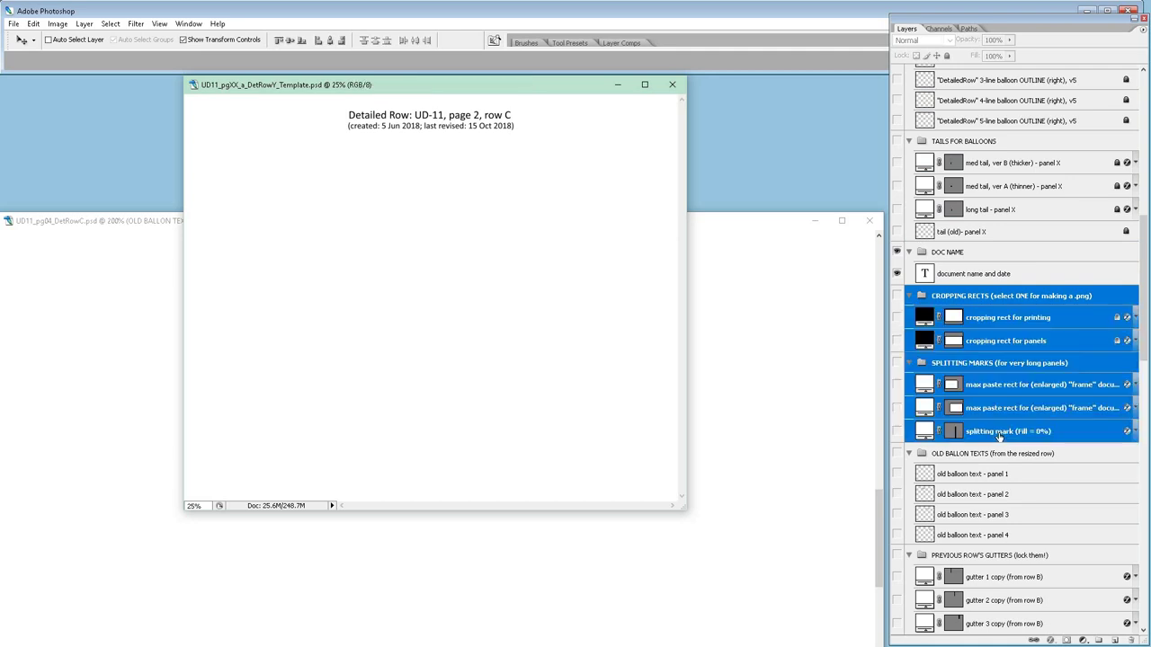
Duplicate the selected layers into UD11_pg04_DetRowC.psd and return to the Row C page.
{"action": "right_click", "coordinate": [998, 435]}
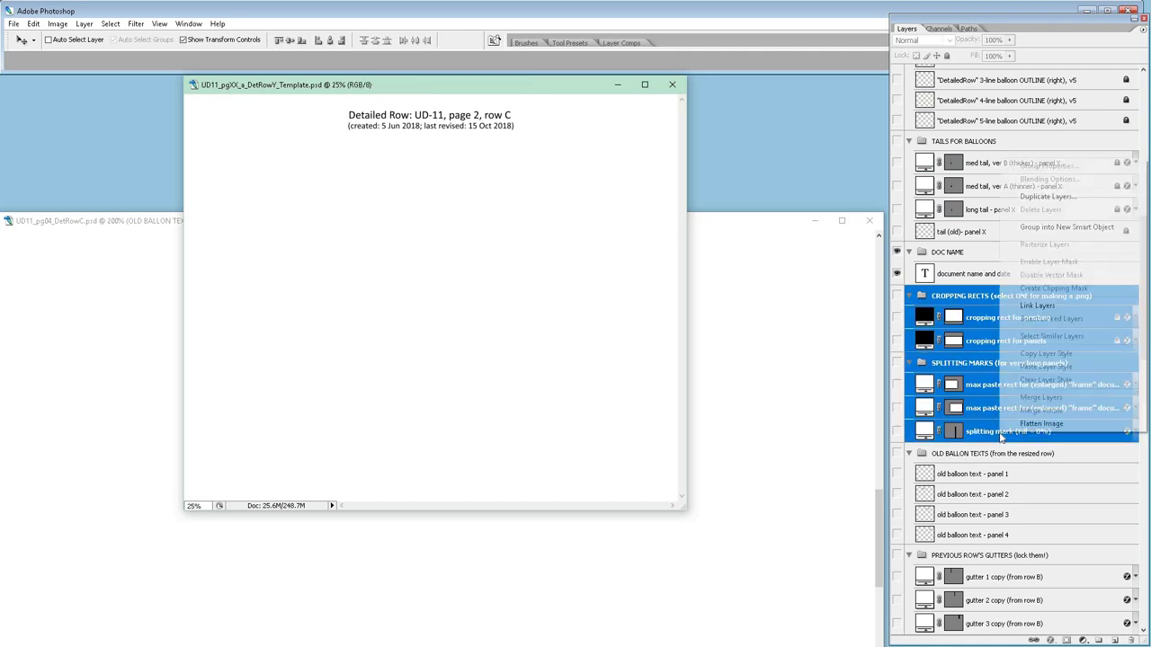
{"action": "left_click", "coordinate": [1048, 197]}
{"action": "left_click", "coordinate": [636, 244]}
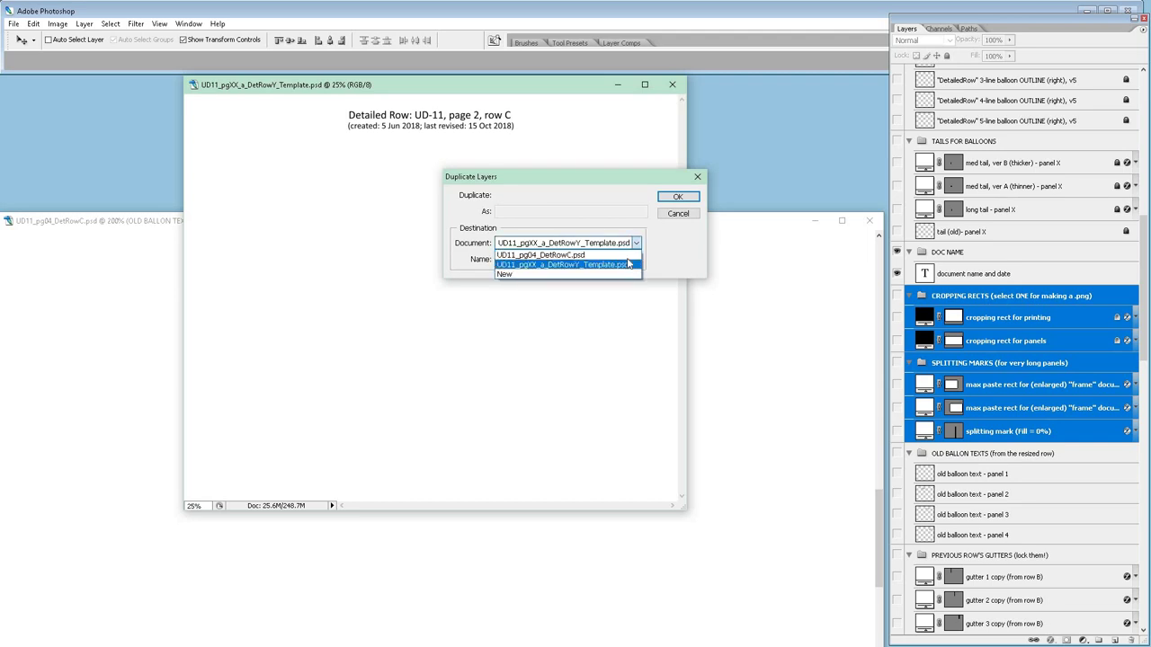
{"action": "left_click", "coordinate": [625, 255]}
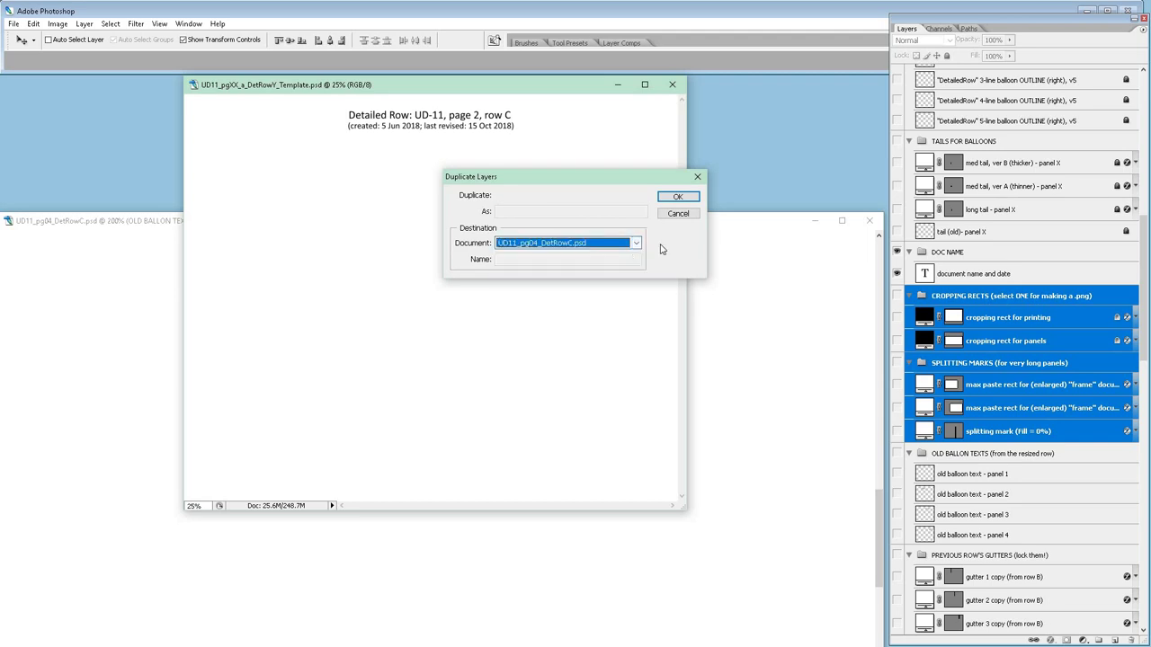
{"action": "left_click", "coordinate": [679, 198]}
{"action": "left_click", "coordinate": [758, 231]}
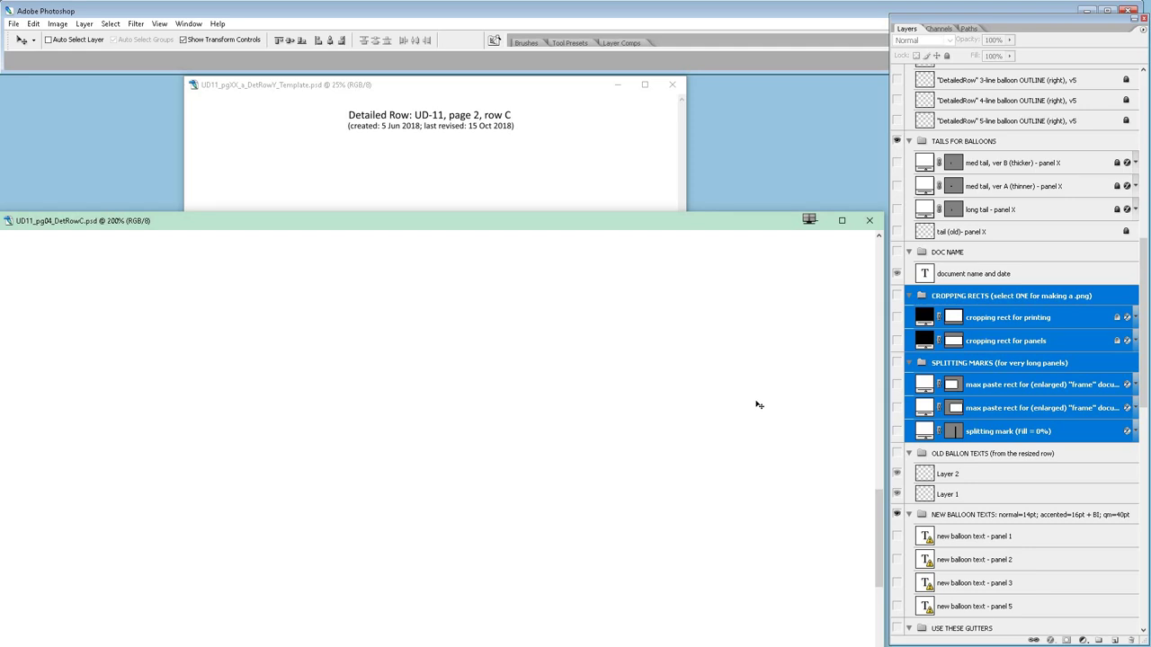
{"action": "scroll", "coordinate": [1001, 378], "scroll_direction": "down", "scroll_amount": 6}
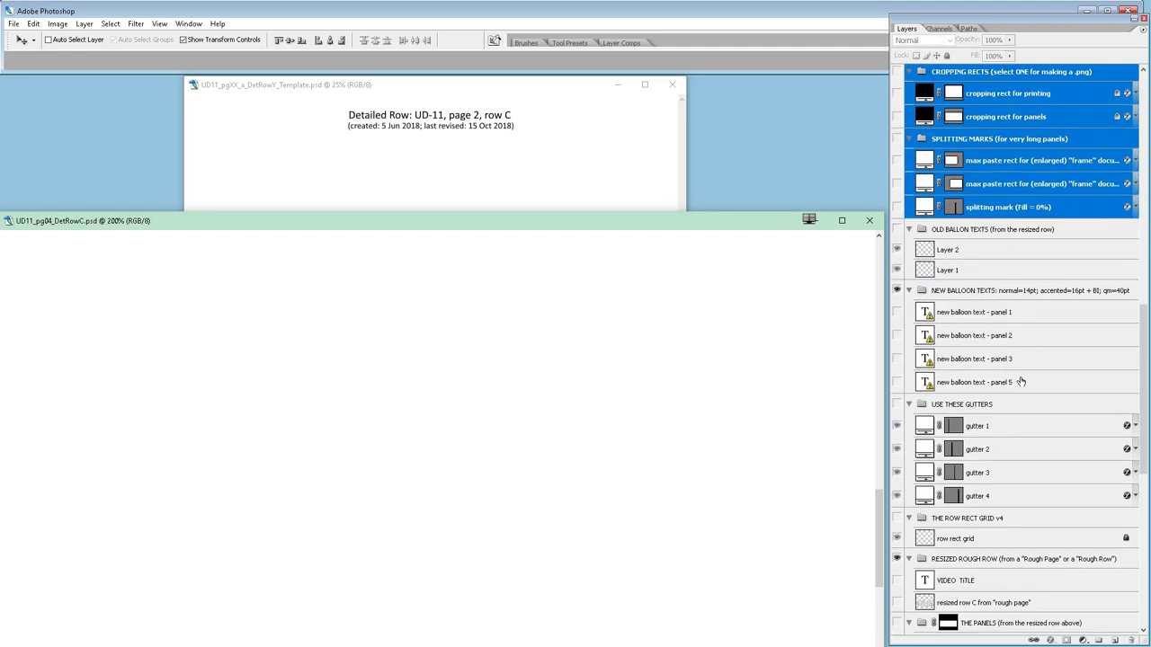
{"action": "left_click", "coordinate": [996, 170]}
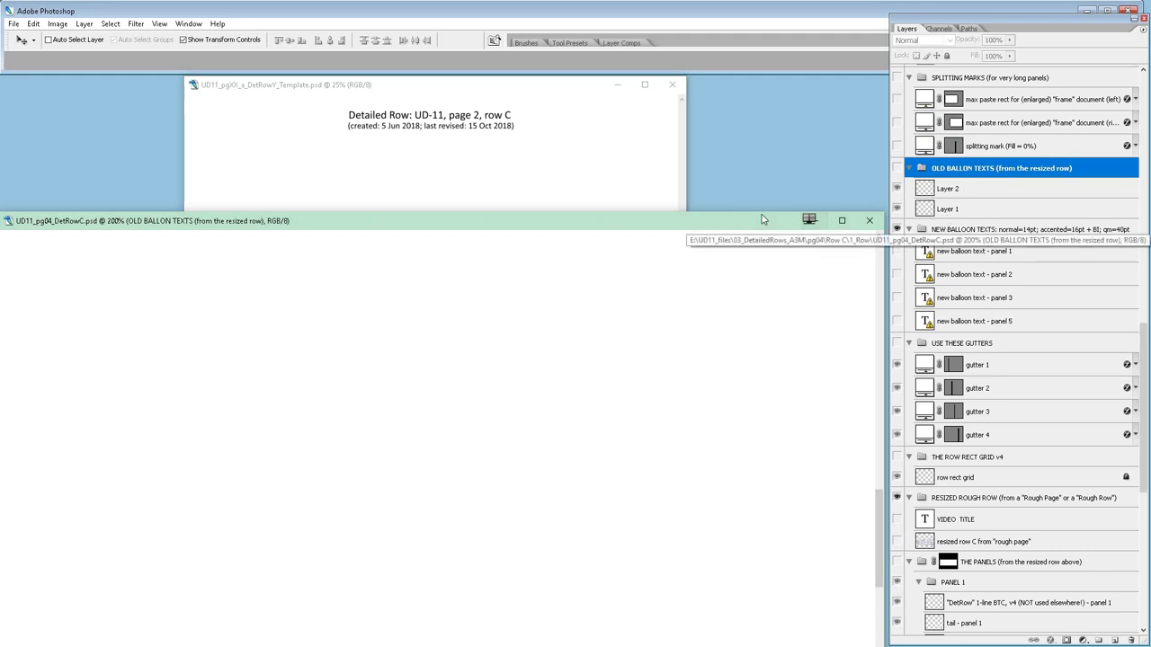
{"action": "left_click_drag", "start_coordinate": [758, 223], "coordinate": [767, 94]}
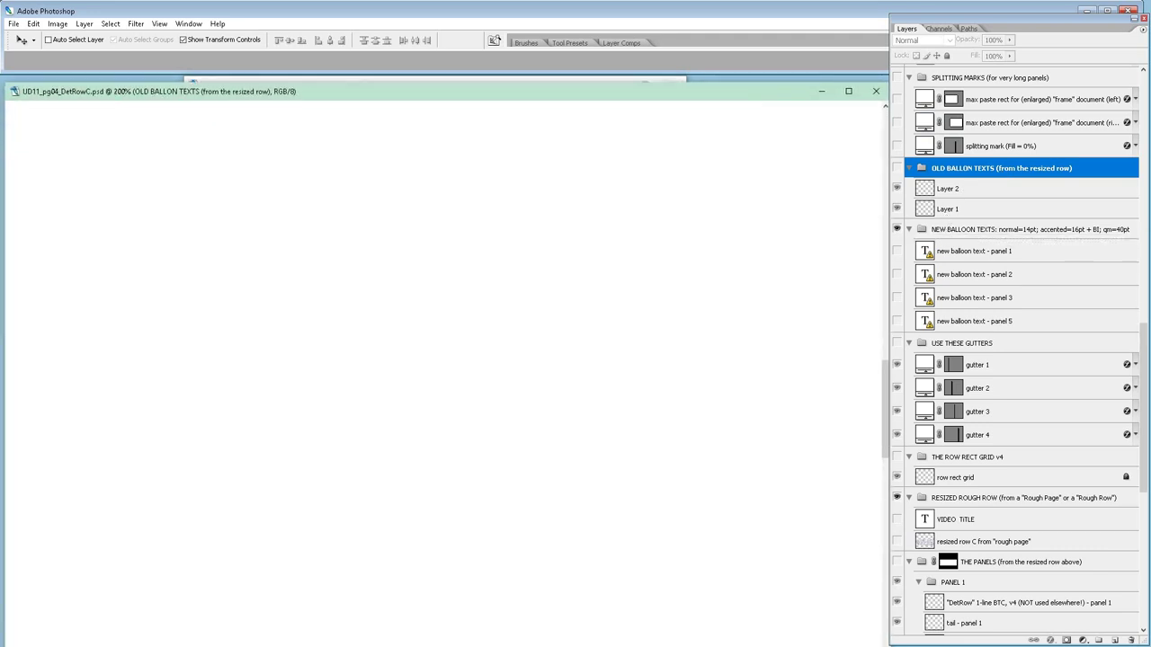
{"action": "left_click", "coordinate": [897, 170]}
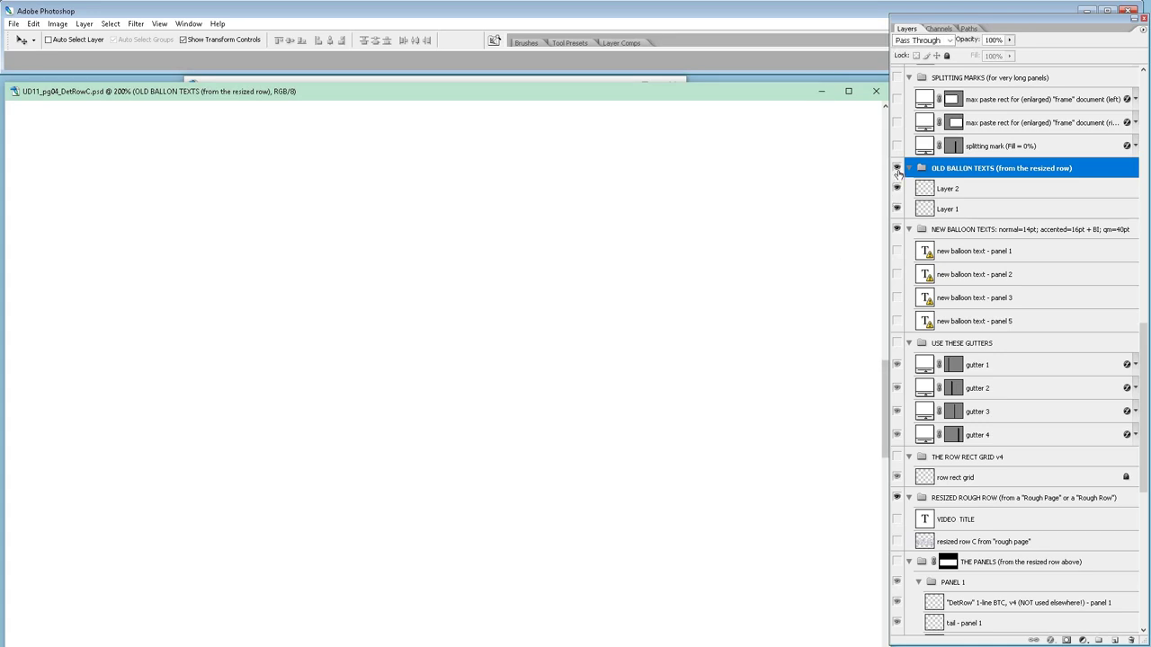
{"action": "key", "text": "ctrl+minus"}
{"action": "key", "text": "ctrl+minus"}
{"action": "key", "text": "ctrl+minus"}
{"action": "key", "text": "ctrl+minus"}
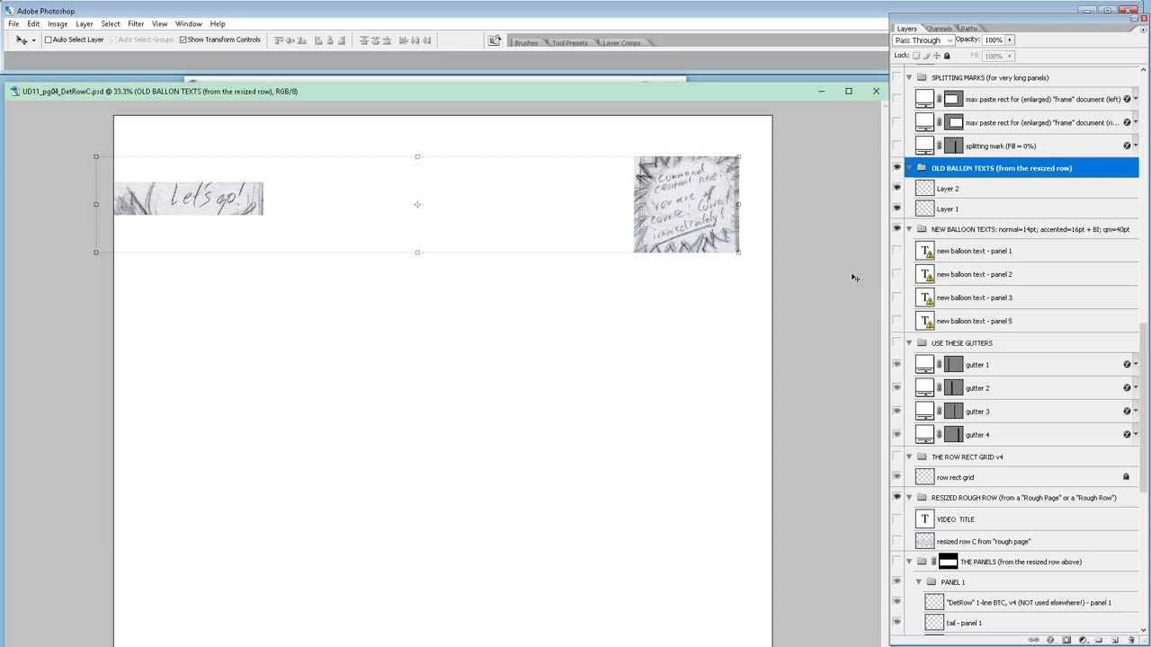
{"action": "left_click", "coordinate": [896, 168]}
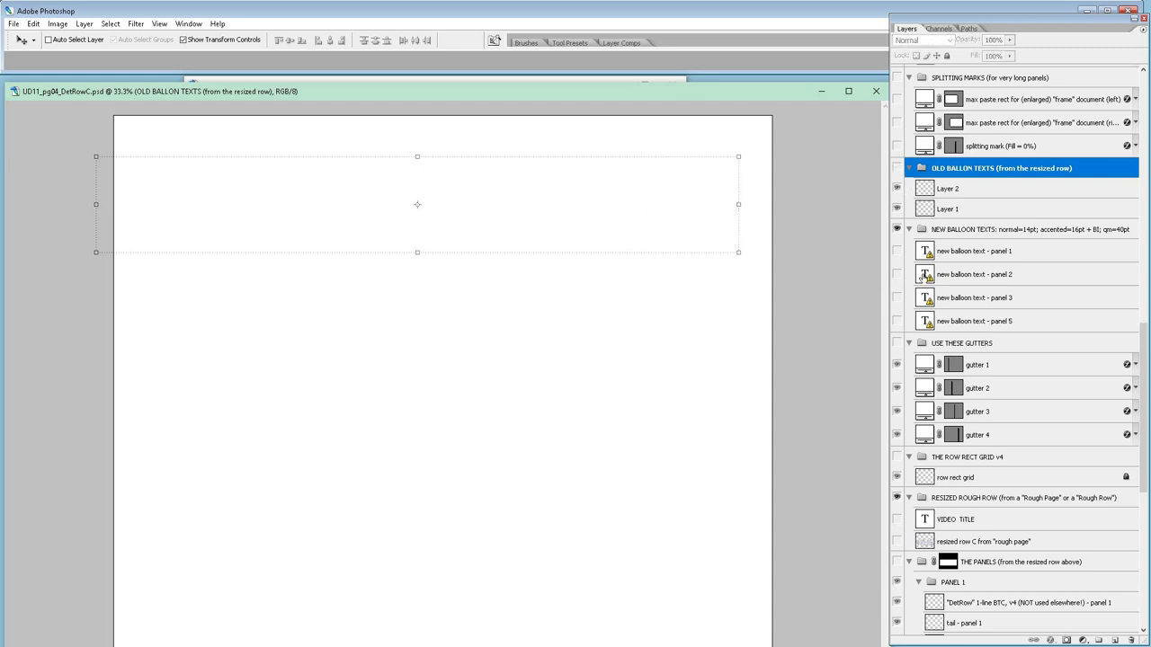
{"action": "left_click_drag", "start_coordinate": [896, 251], "coordinate": [884, 326]}
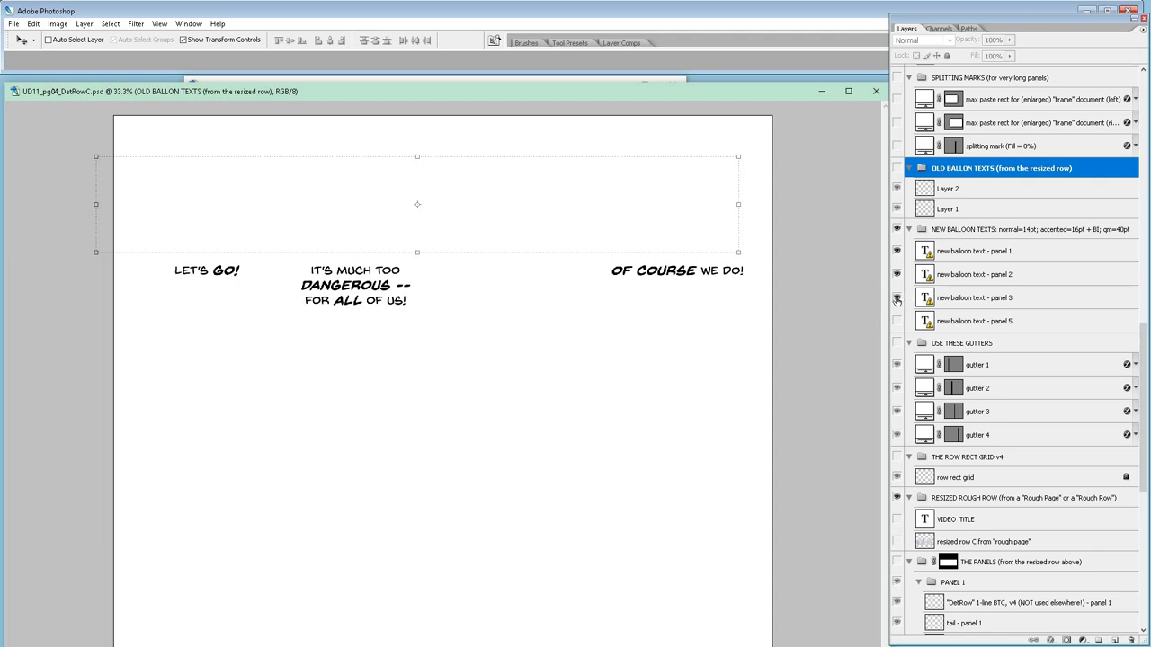
{"action": "left_click", "coordinate": [897, 299]}
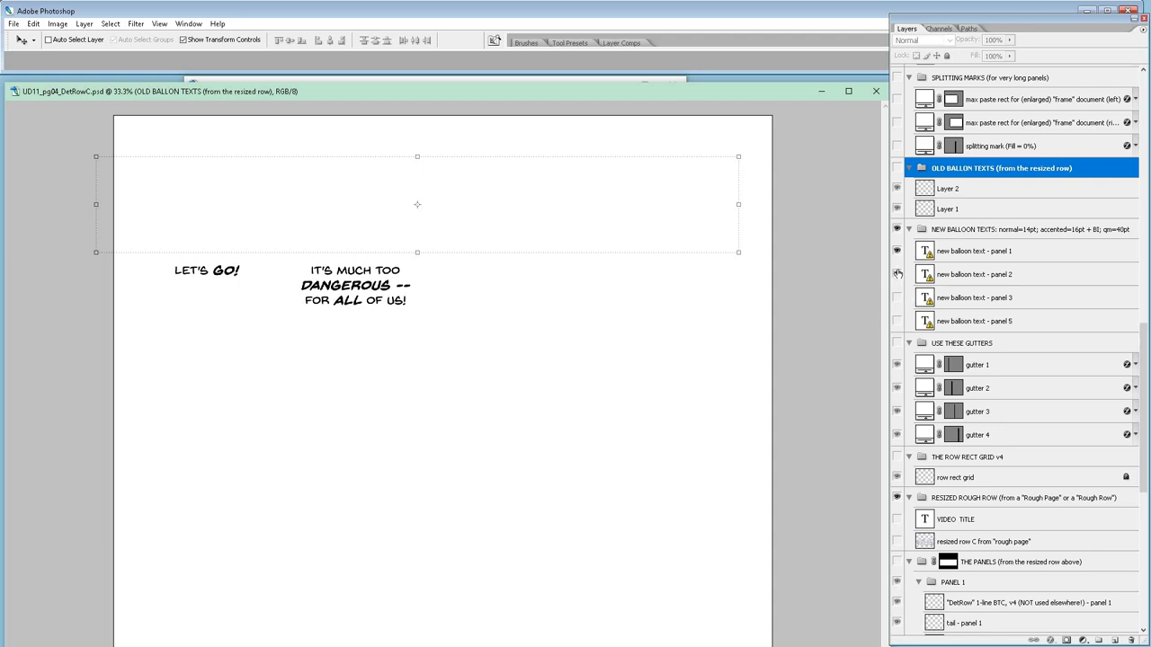
{"action": "left_click", "coordinate": [897, 273]}
{"action": "left_click", "coordinate": [896, 250]}
{"action": "scroll", "coordinate": [938, 248], "scroll_direction": "down", "scroll_amount": 3}
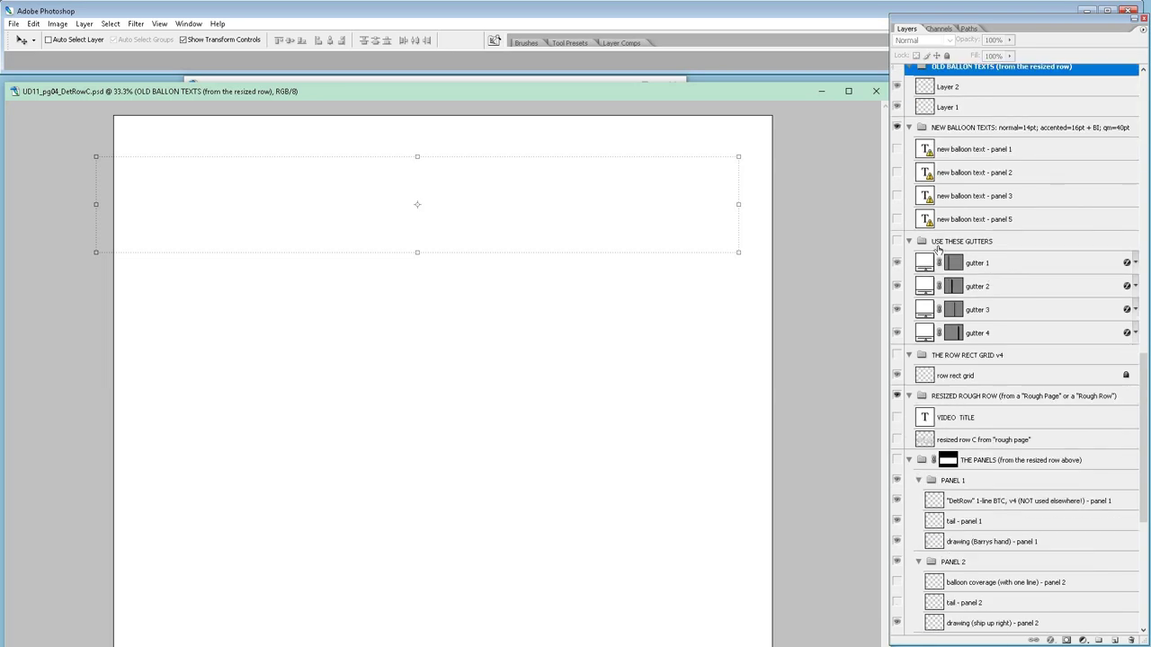
{"action": "left_click", "coordinate": [896, 240]}
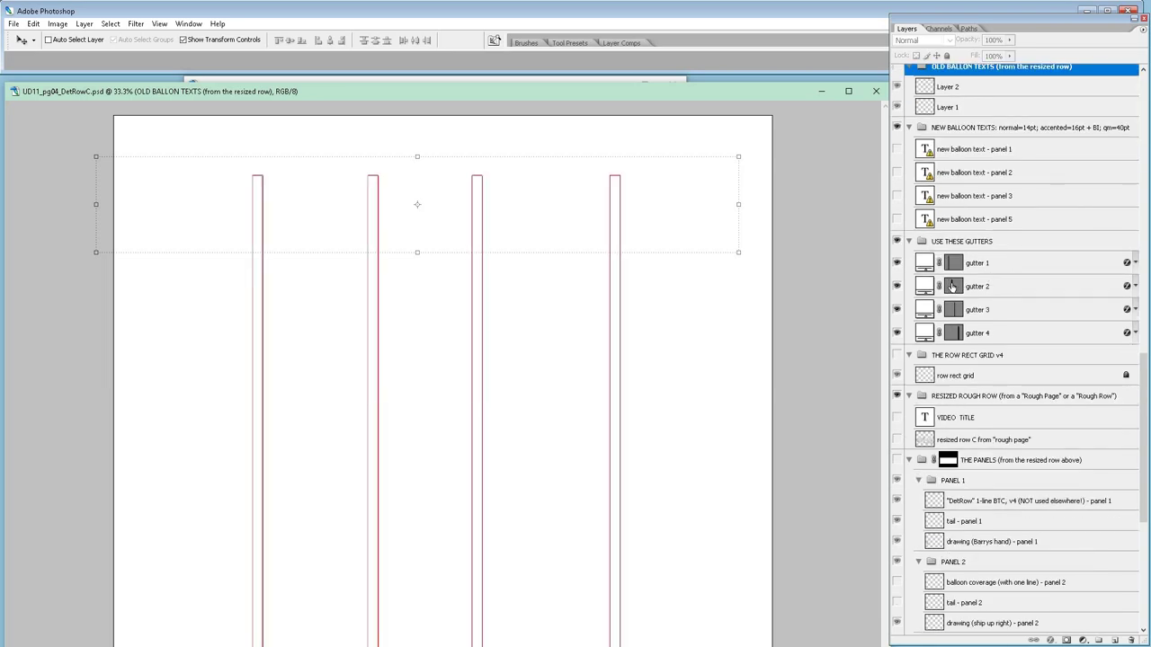
{"action": "left_click", "coordinate": [952, 286]}
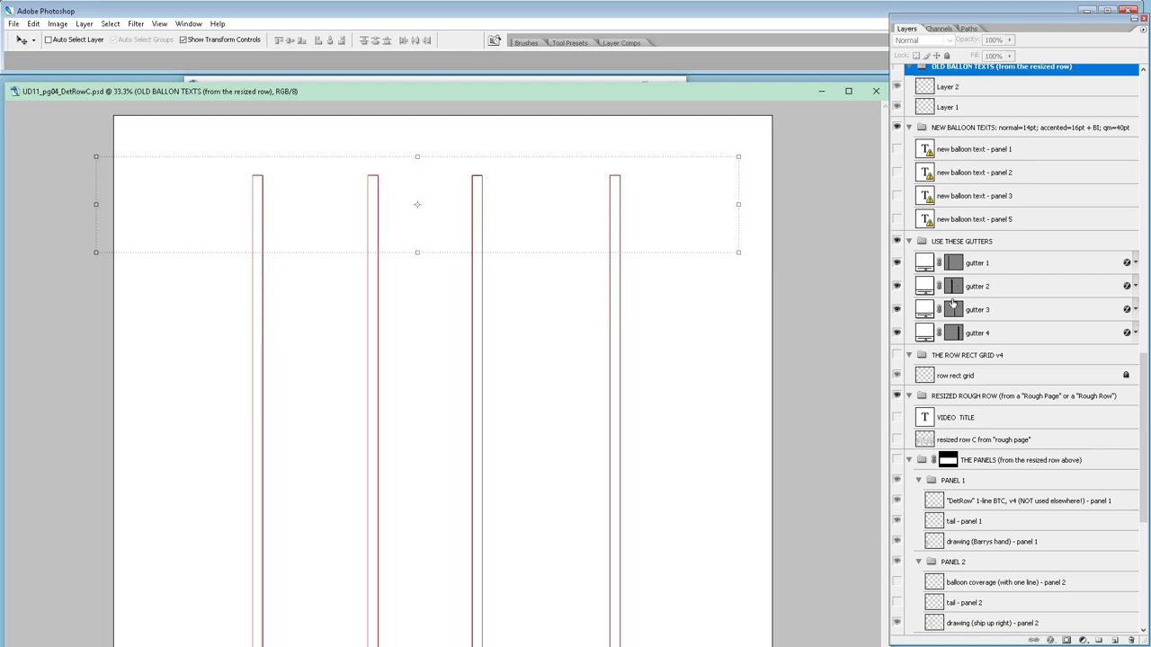
{"action": "scroll", "coordinate": [991, 331], "scroll_direction": "down", "scroll_amount": 3}
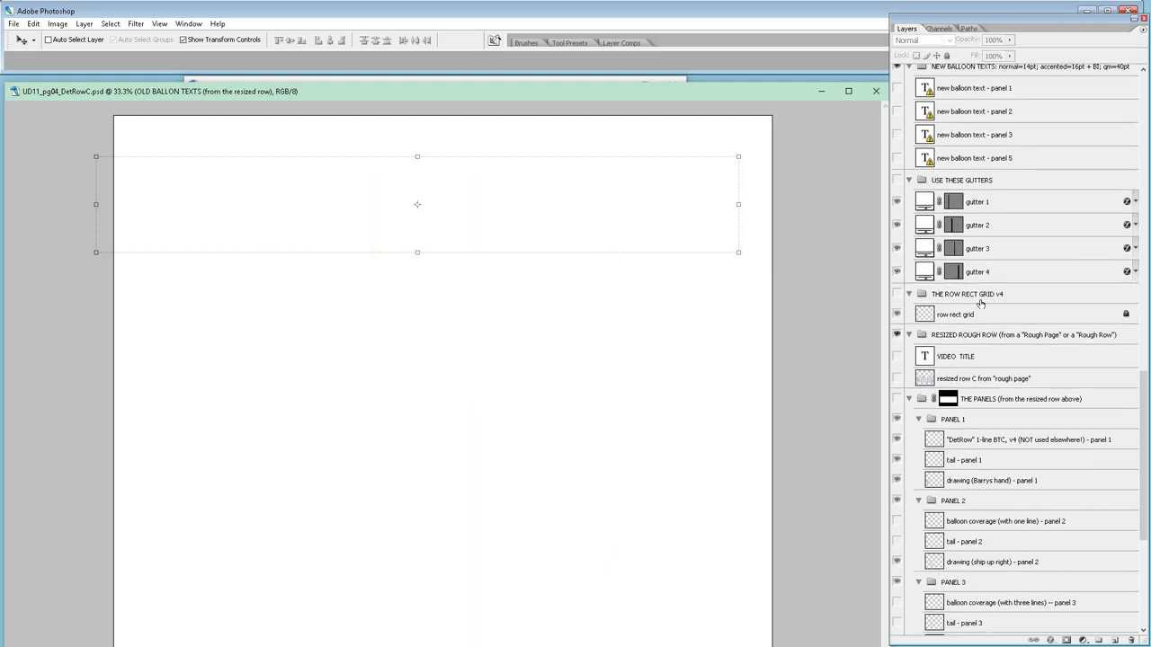
Delete THE ROW RECT GRID v4 group and its grid layer from Row C, then bring up the template.
{"action": "left_click", "coordinate": [1018, 315]}
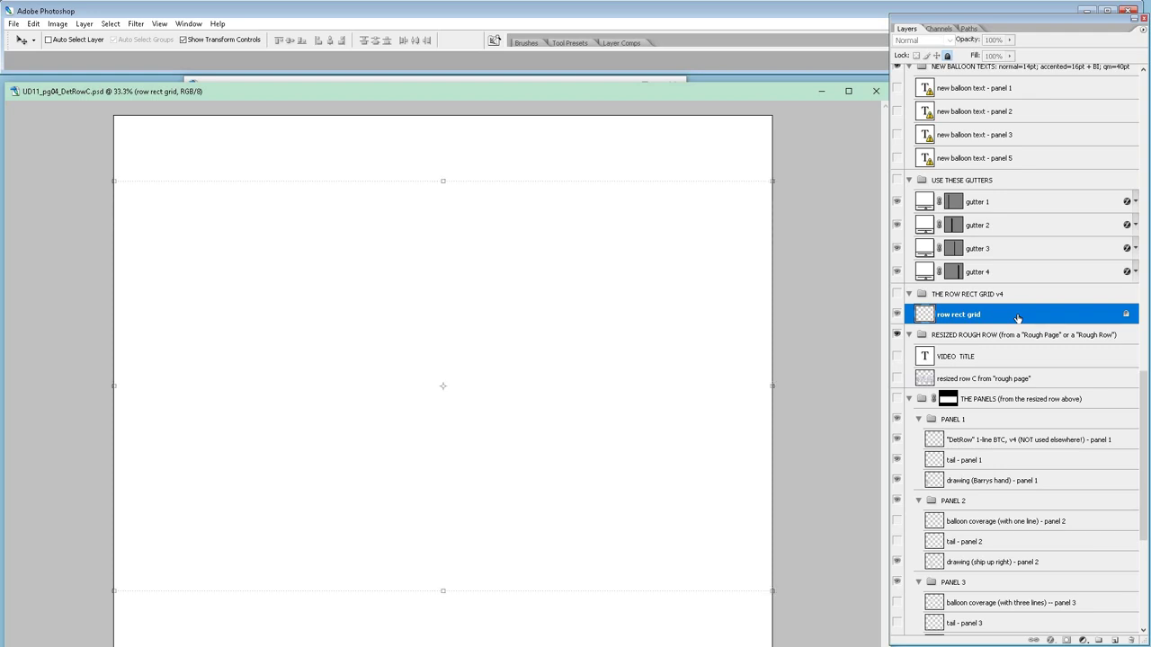
{"action": "left_click", "coordinate": [984, 295]}
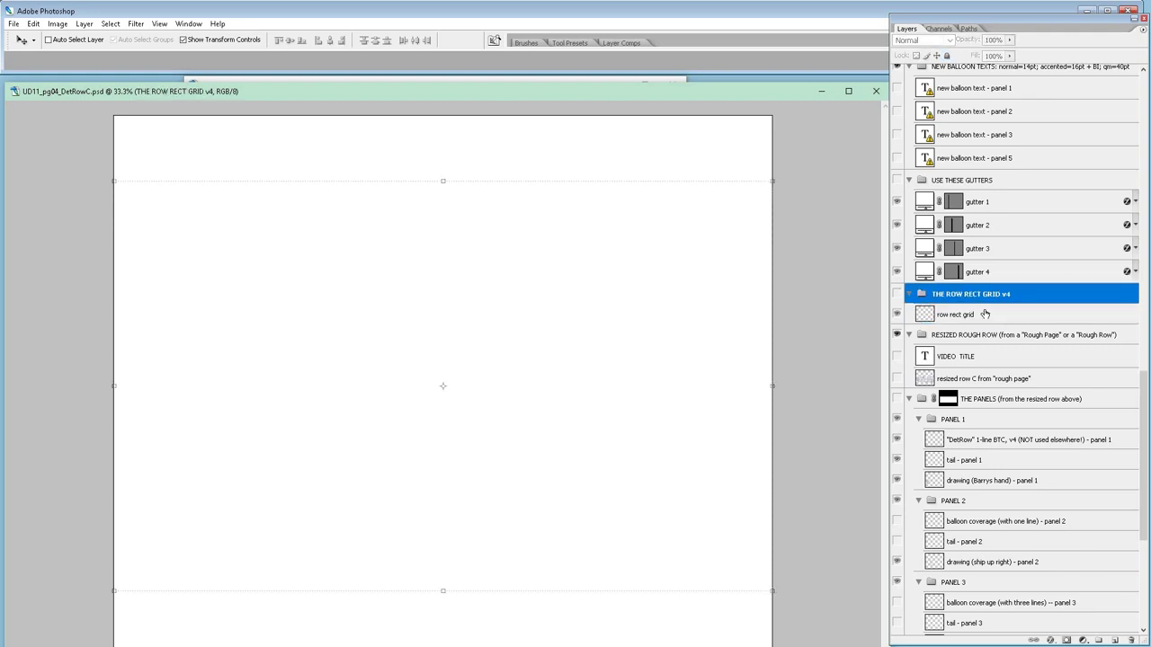
{"action": "left_click", "coordinate": [985, 314], "text": "ctrl"}
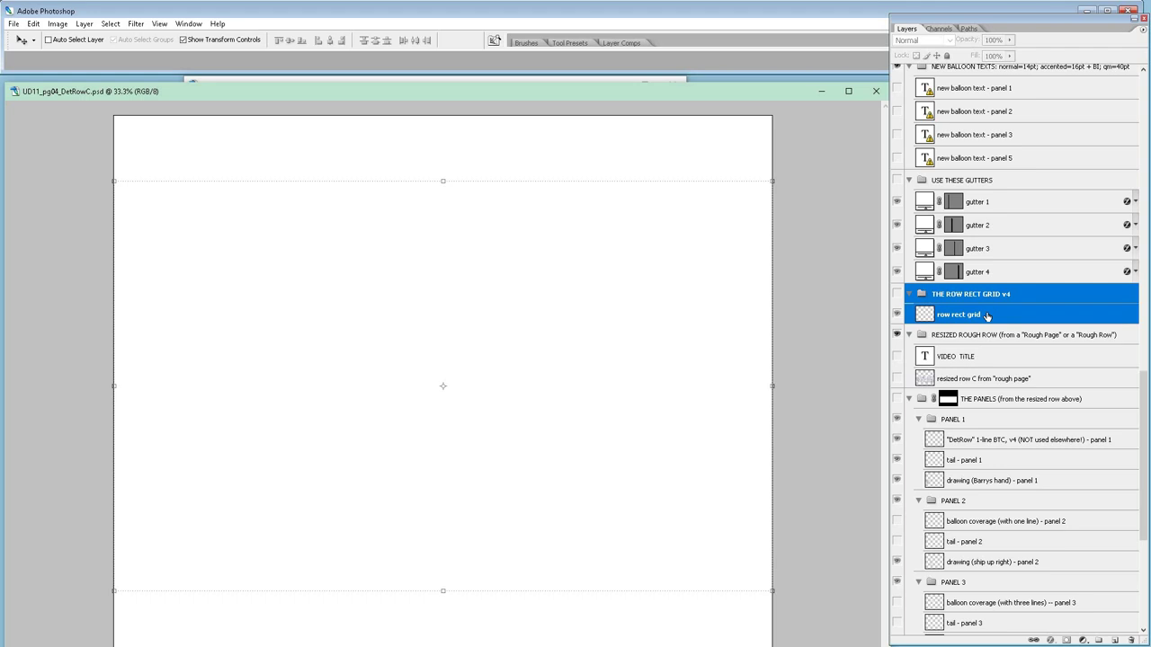
{"action": "key", "text": "Delete"}
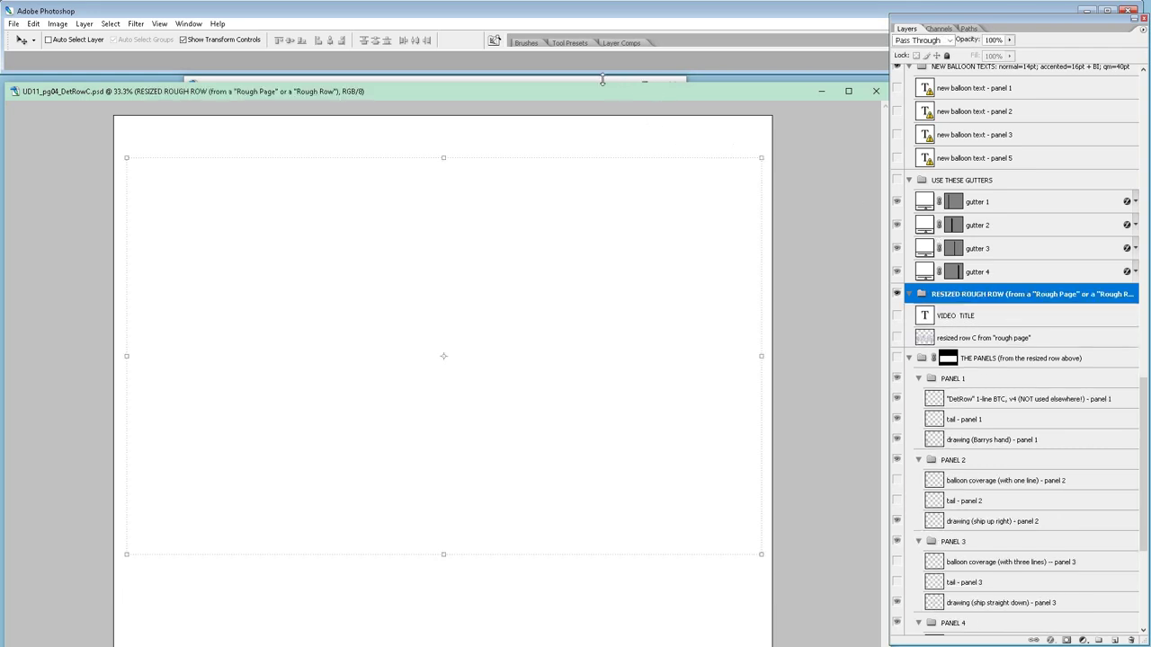
{"action": "left_click", "coordinate": [573, 79]}
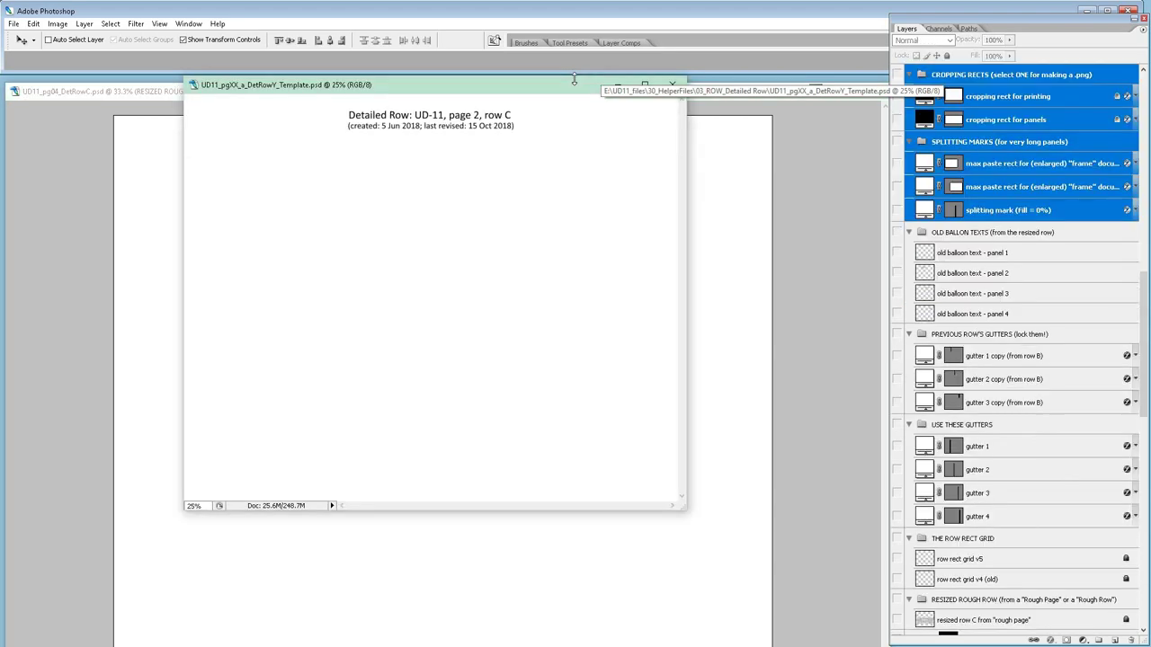
Duplicate the template's THE ROW RECT GRID group and its layers into UD11_pg04_DetRowC.psd.
{"action": "left_click", "coordinate": [999, 542]}
{"action": "left_click", "coordinate": [997, 587], "text": "shift"}
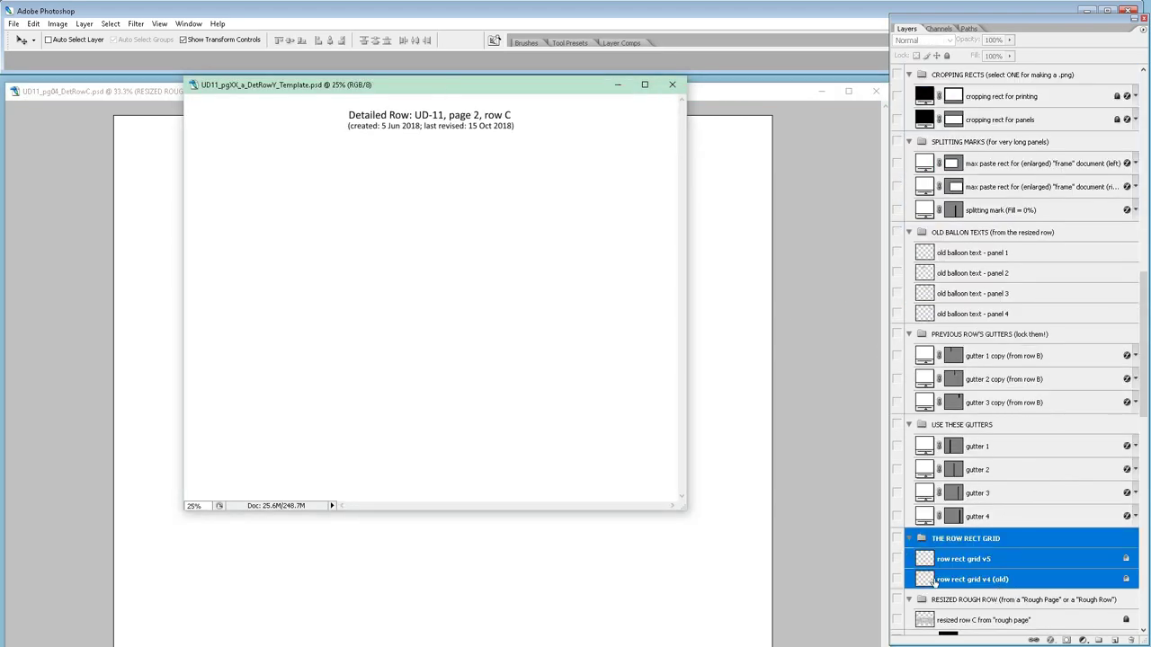
{"action": "right_click", "coordinate": [965, 583]}
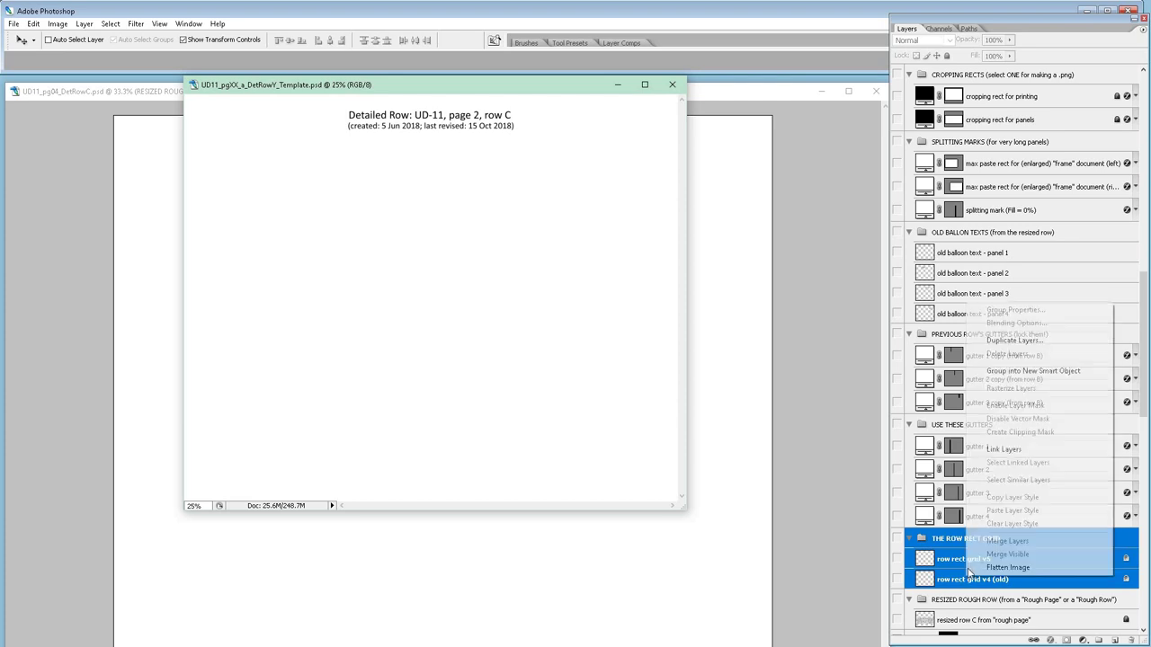
{"action": "left_click", "coordinate": [1009, 342]}
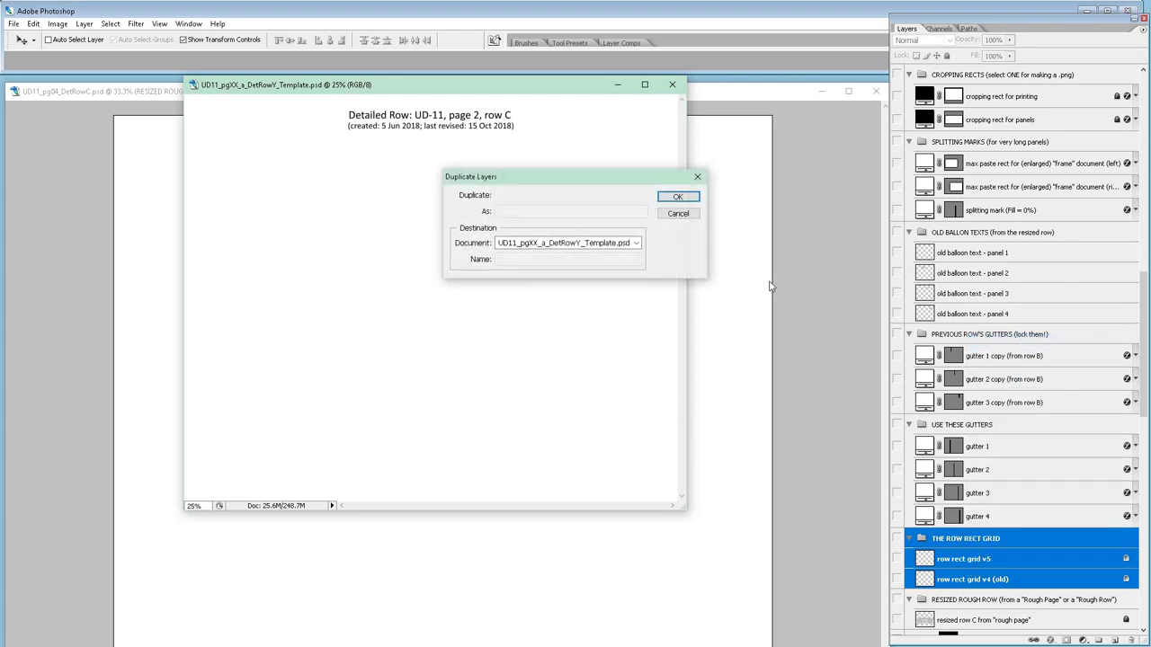
{"action": "left_click", "coordinate": [614, 244]}
{"action": "left_click", "coordinate": [609, 255]}
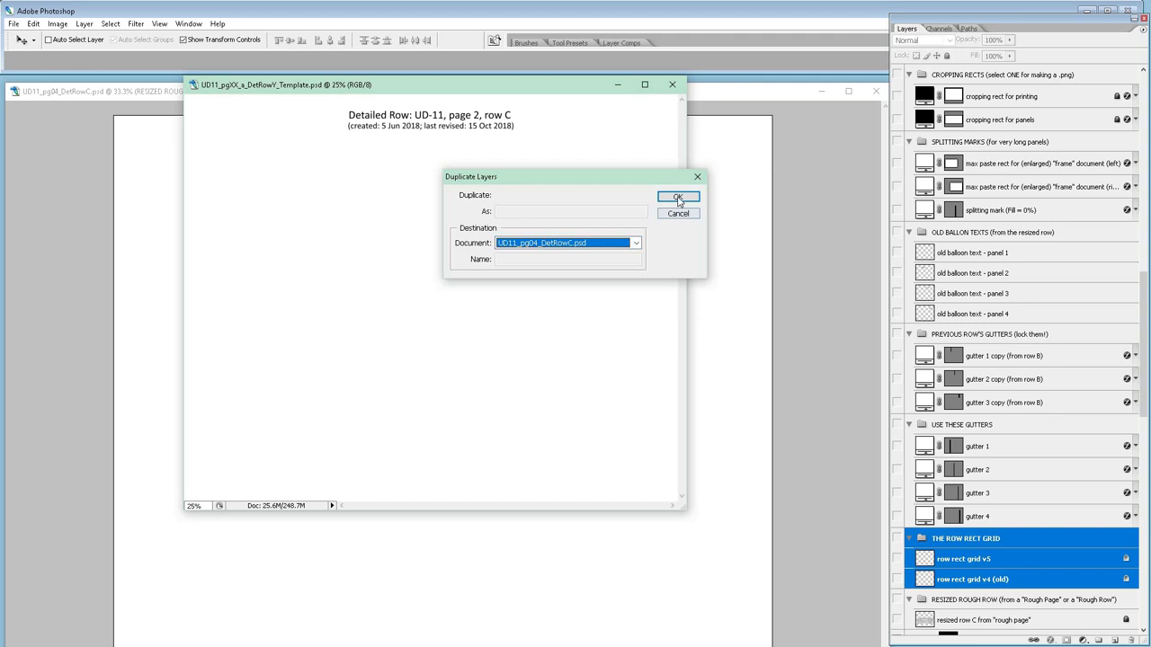
{"action": "left_click", "coordinate": [677, 197]}
On the Row C page, make row rect grid v5 visible on the canvas.
{"action": "left_click", "coordinate": [758, 96]}
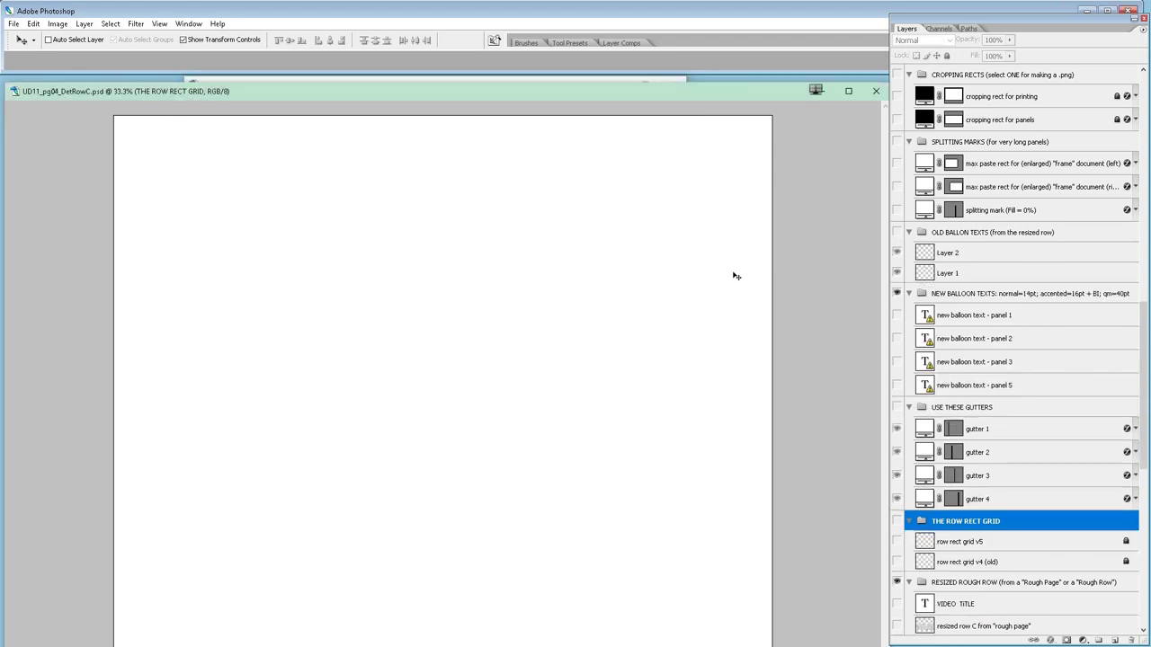
{"action": "scroll", "coordinate": [902, 466], "scroll_direction": "down", "scroll_amount": 2}
{"action": "scroll", "coordinate": [902, 466], "scroll_direction": "down", "scroll_amount": 4}
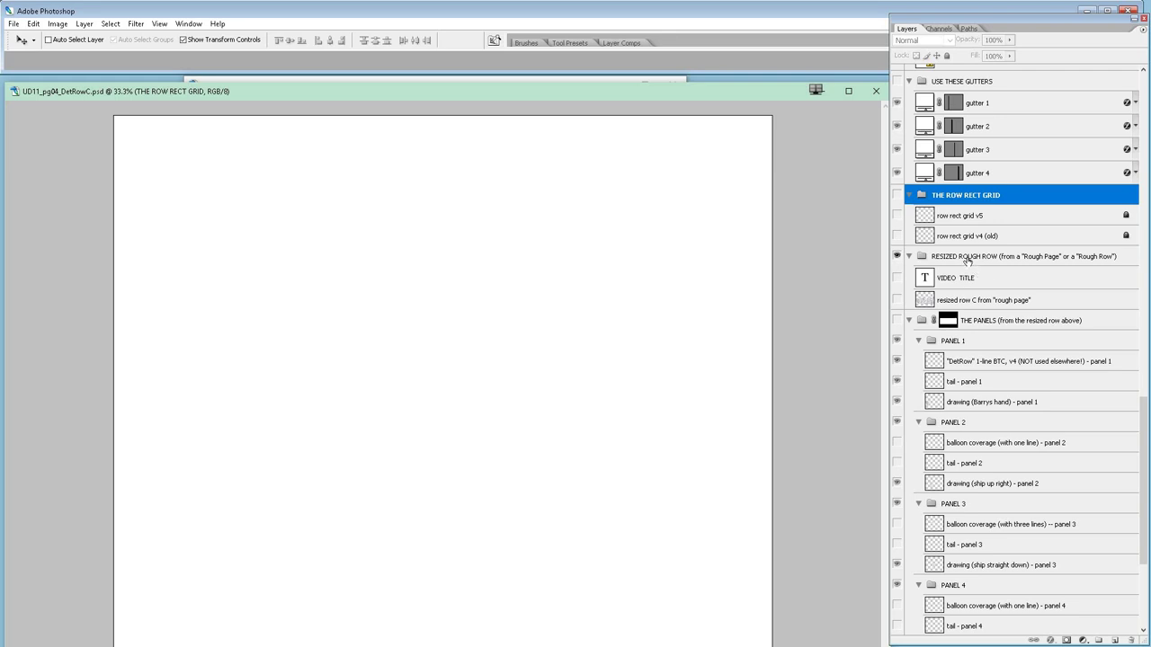
{"action": "scroll", "coordinate": [967, 260], "scroll_direction": "down", "scroll_amount": 1}
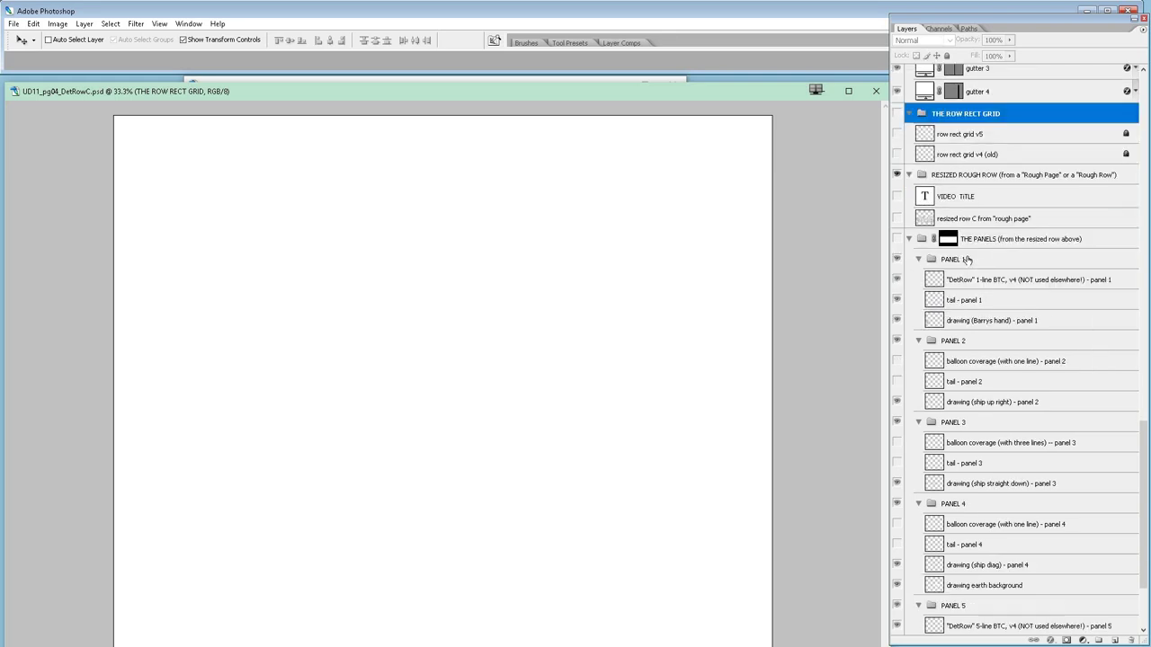
{"action": "scroll", "coordinate": [966, 259], "scroll_direction": "up", "scroll_amount": 2}
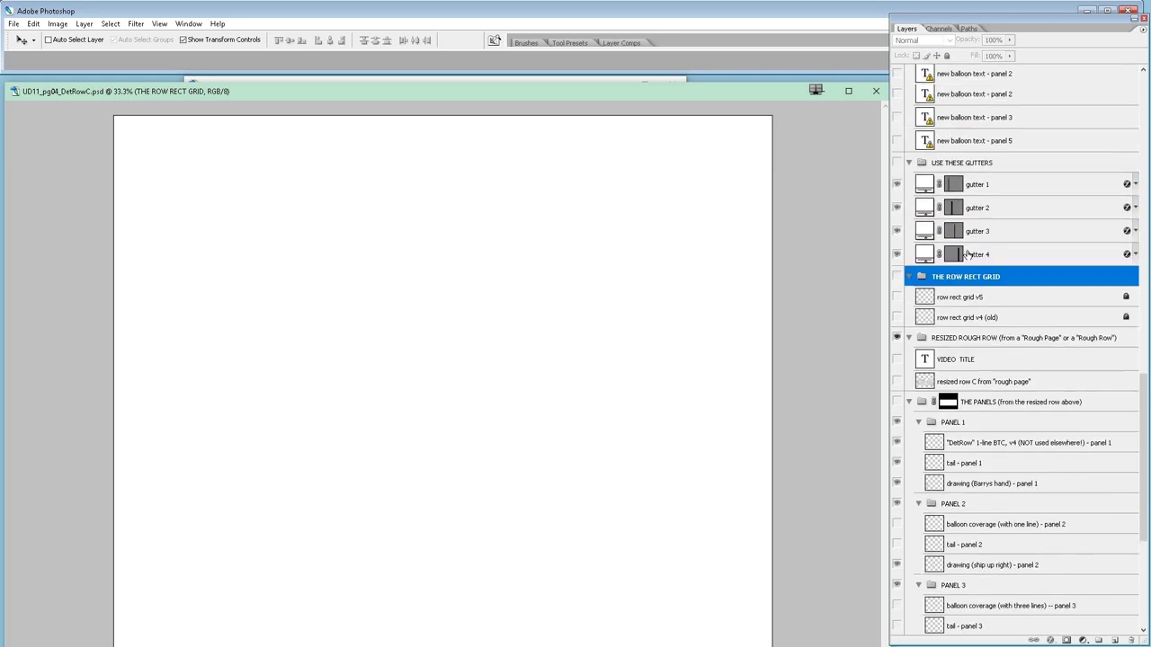
{"action": "left_click", "coordinate": [898, 297]}
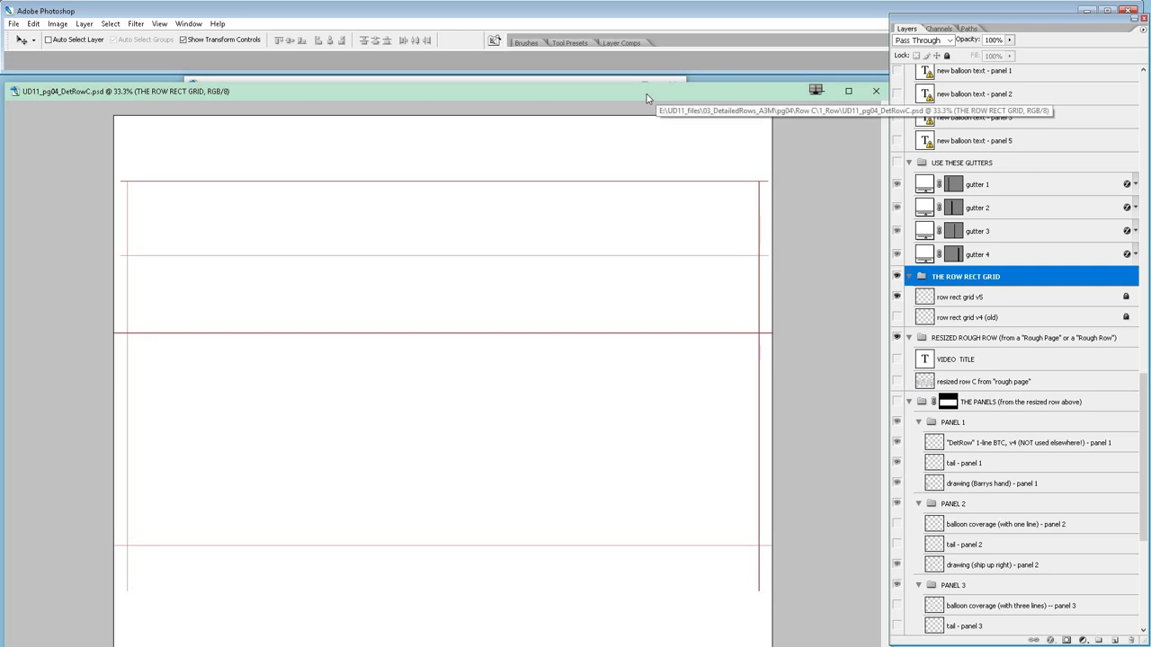
Move the template window off to the left, restore the Row C window, and select THE PANELS group.
{"action": "left_click_drag", "start_coordinate": [644, 109], "coordinate": [641, 137]}
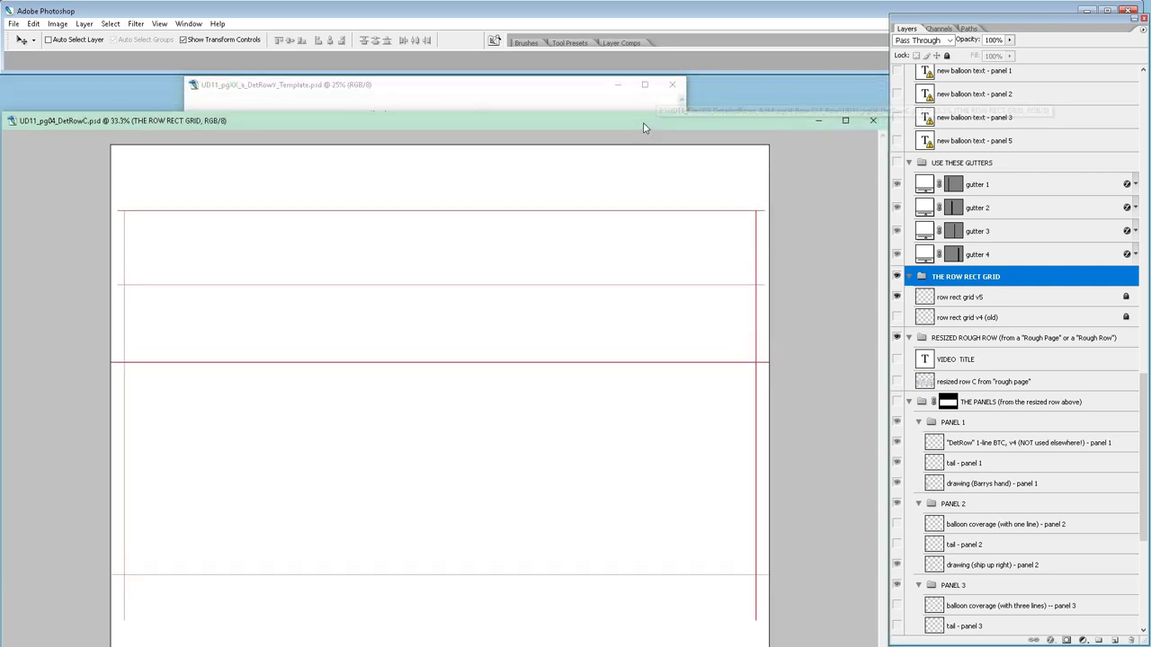
{"action": "left_click", "coordinate": [523, 92]}
{"action": "left_click_drag", "start_coordinate": [523, 93], "coordinate": [9, 81]}
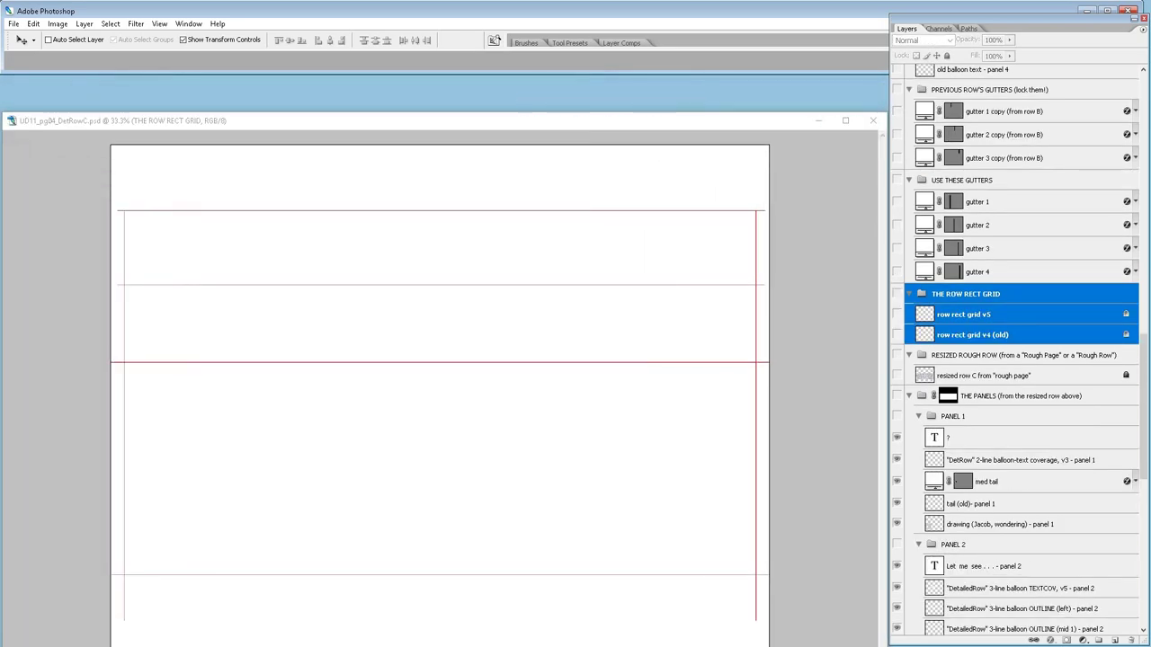
{"action": "left_click", "coordinate": [460, 123]}
{"action": "left_click_drag", "start_coordinate": [459, 124], "coordinate": [463, 83]}
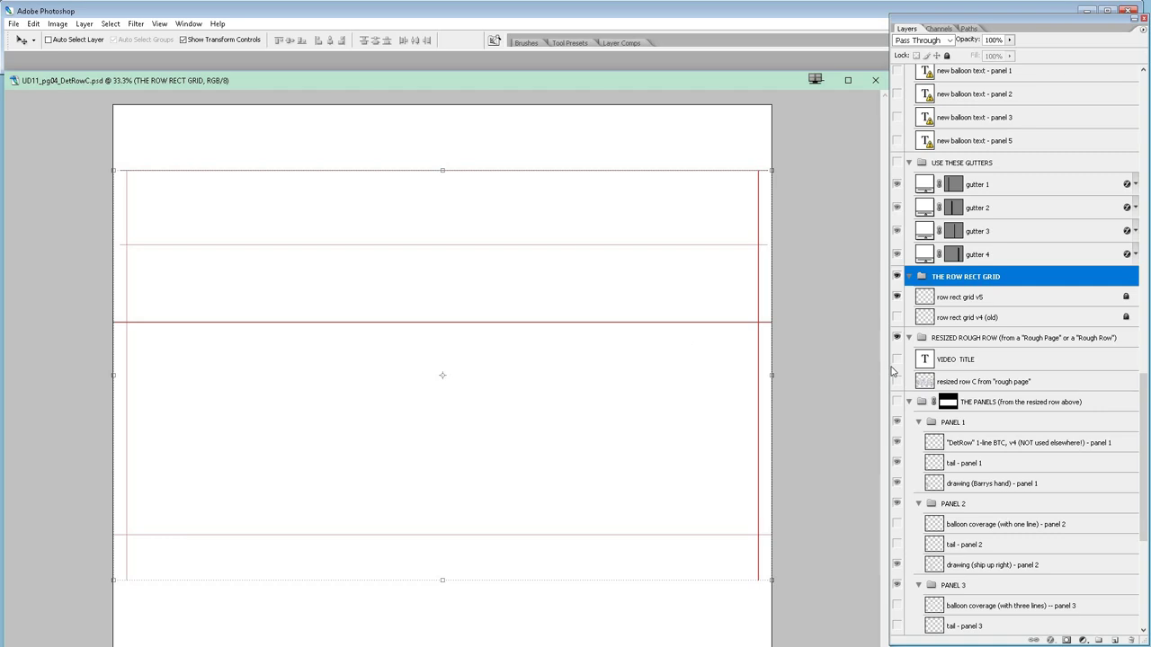
{"action": "left_click", "coordinate": [998, 404]}
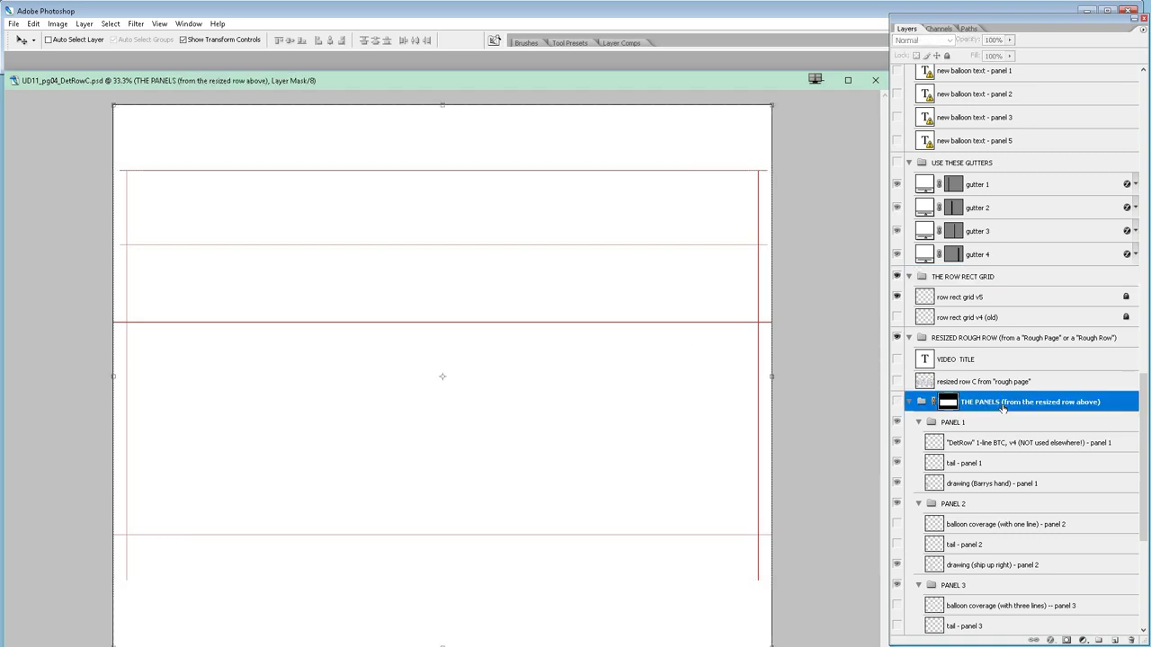
Delete the layer mask from THE PANELS group via its mask thumbnail's menu.
{"action": "right_click", "coordinate": [950, 405]}
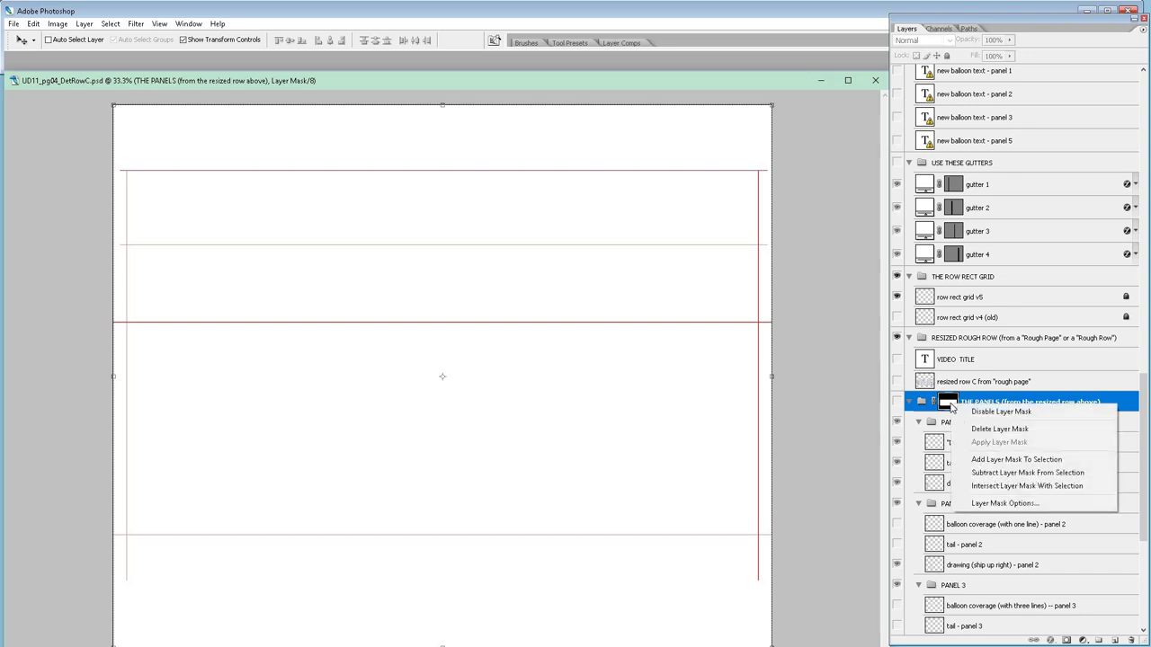
{"action": "left_click", "coordinate": [978, 429]}
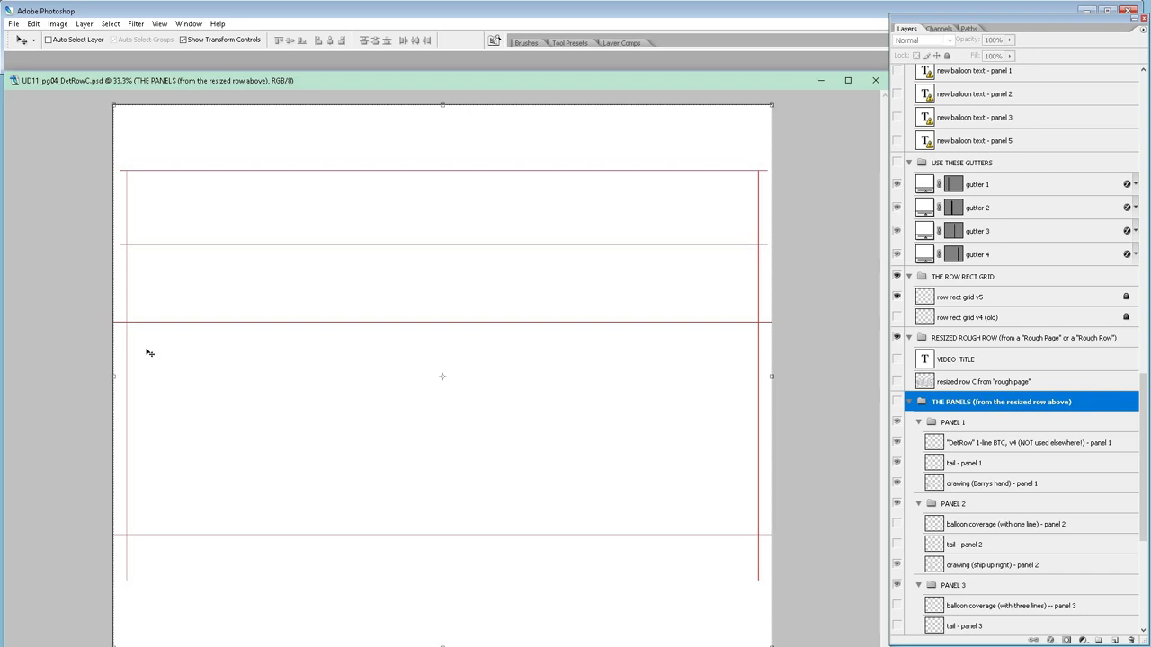
Zoom in on the red grid lines' crossing at the row's left gutter.
{"action": "key", "text": "z"}
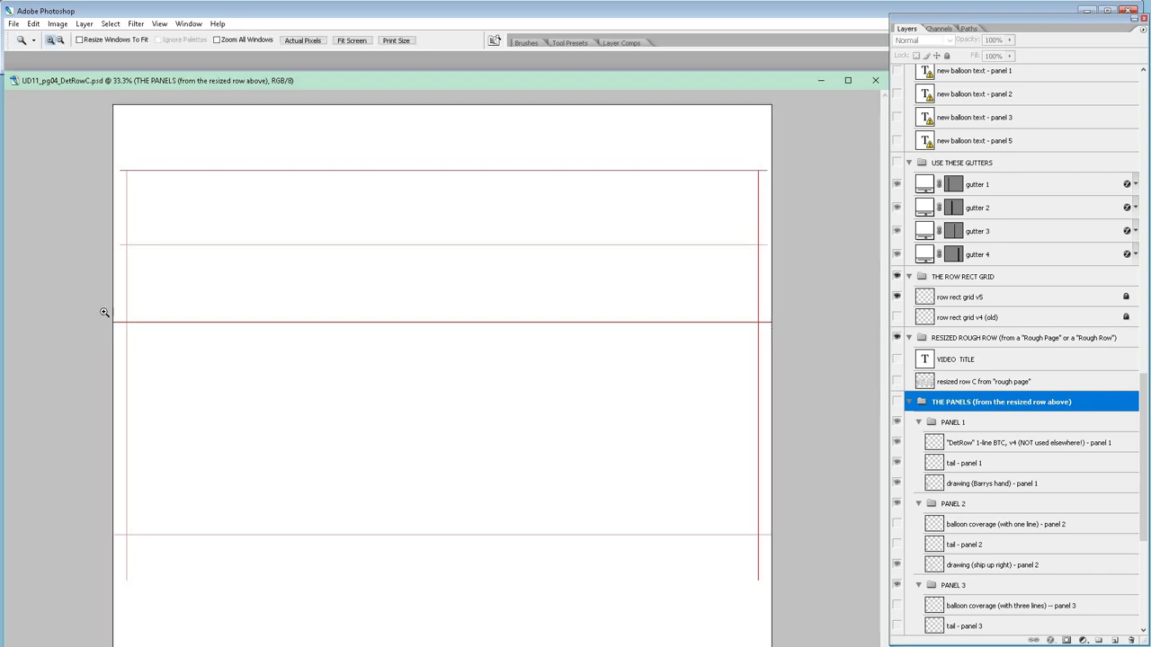
{"action": "left_click_drag", "start_coordinate": [98, 306], "coordinate": [164, 349]}
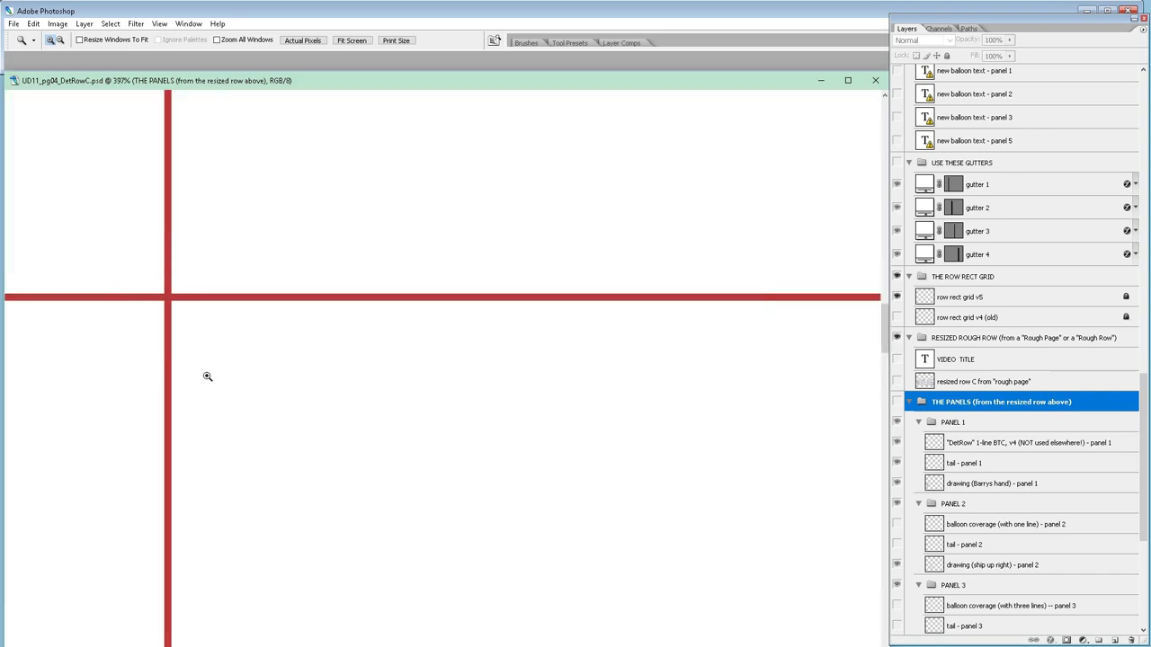
{"action": "key", "text": "m"}
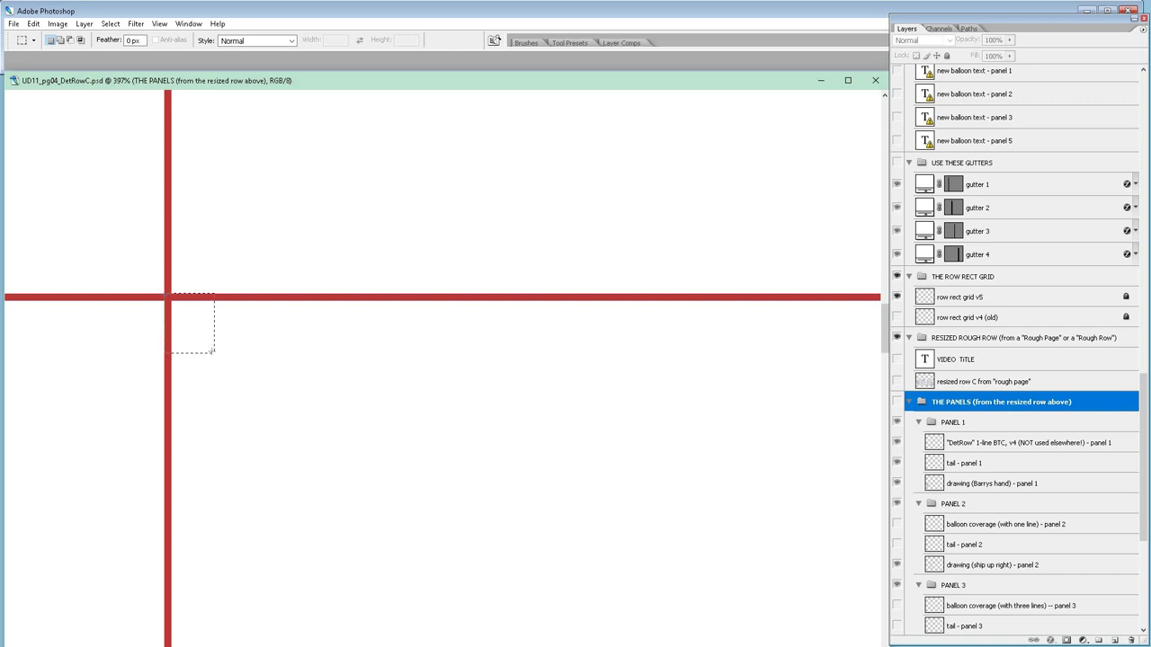
Marquee-select the row area from the red gutter-line intersection, redrawing the selection once.
{"action": "left_click_drag", "start_coordinate": [213, 351], "coordinate": [549, 645]}
{"action": "left_click_drag", "start_coordinate": [824, 579], "coordinate": [731, 608]}
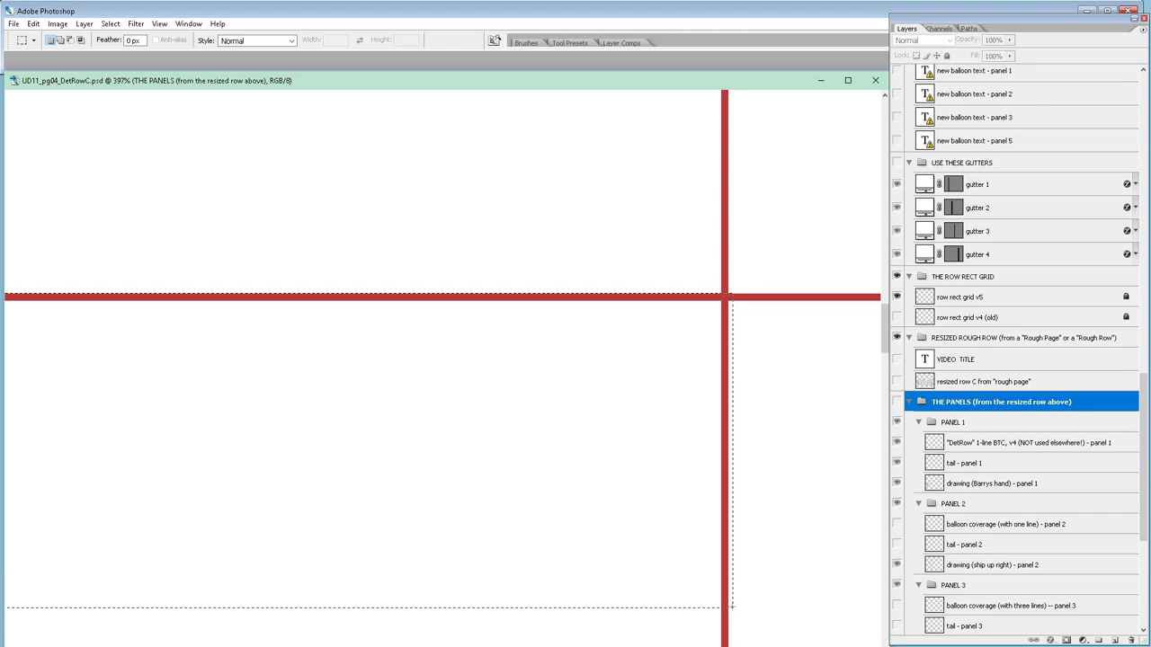
{"action": "left_click_drag", "start_coordinate": [715, 80], "coordinate": [705, 57]}
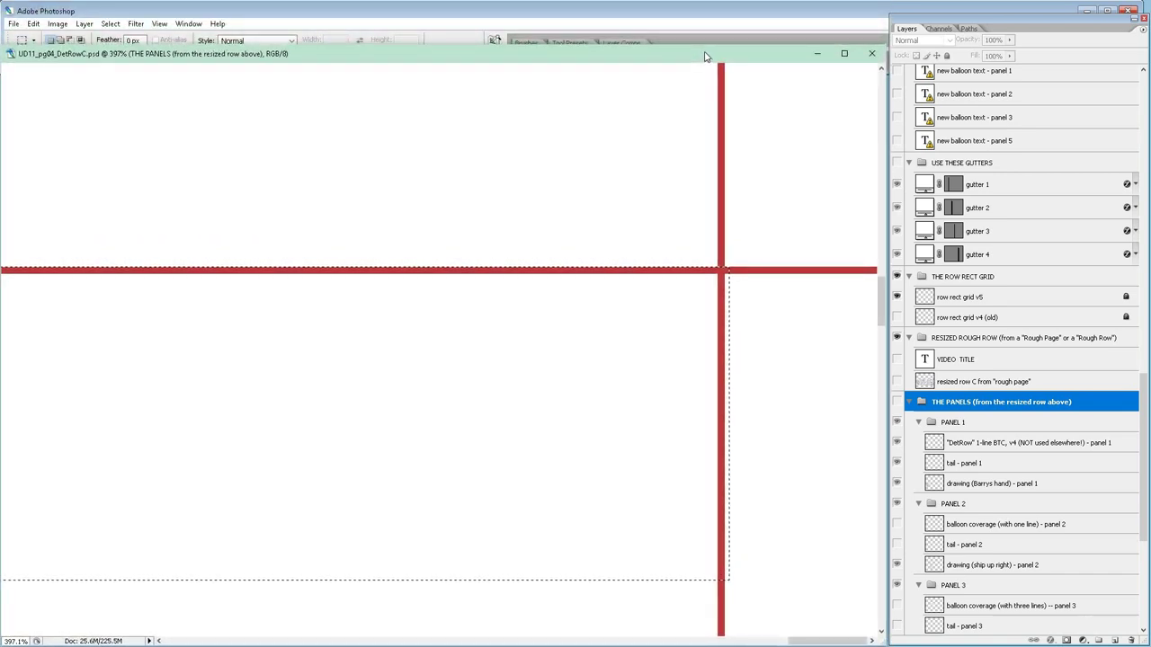
{"action": "key", "text": "ctrl+d"}
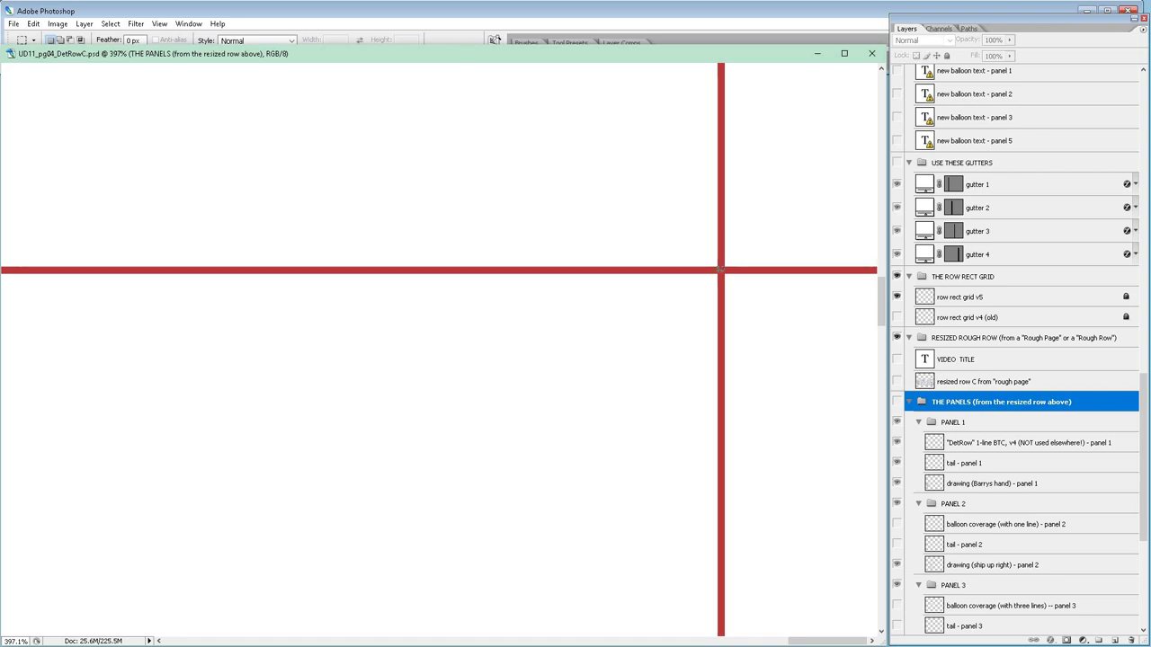
{"action": "left_click_drag", "start_coordinate": [718, 267], "coordinate": [165, 642]}
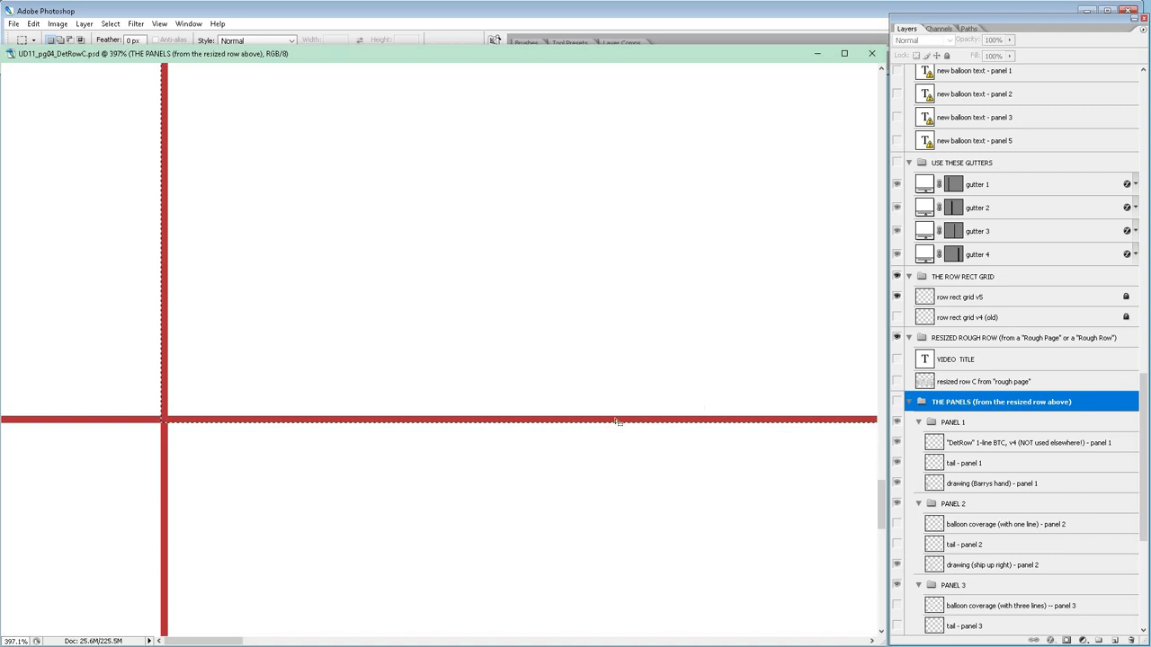
Add a layer mask to THE PANELS from the selection, inspect the mask, then zoom out.
{"action": "left_click", "coordinate": [1066, 641]}
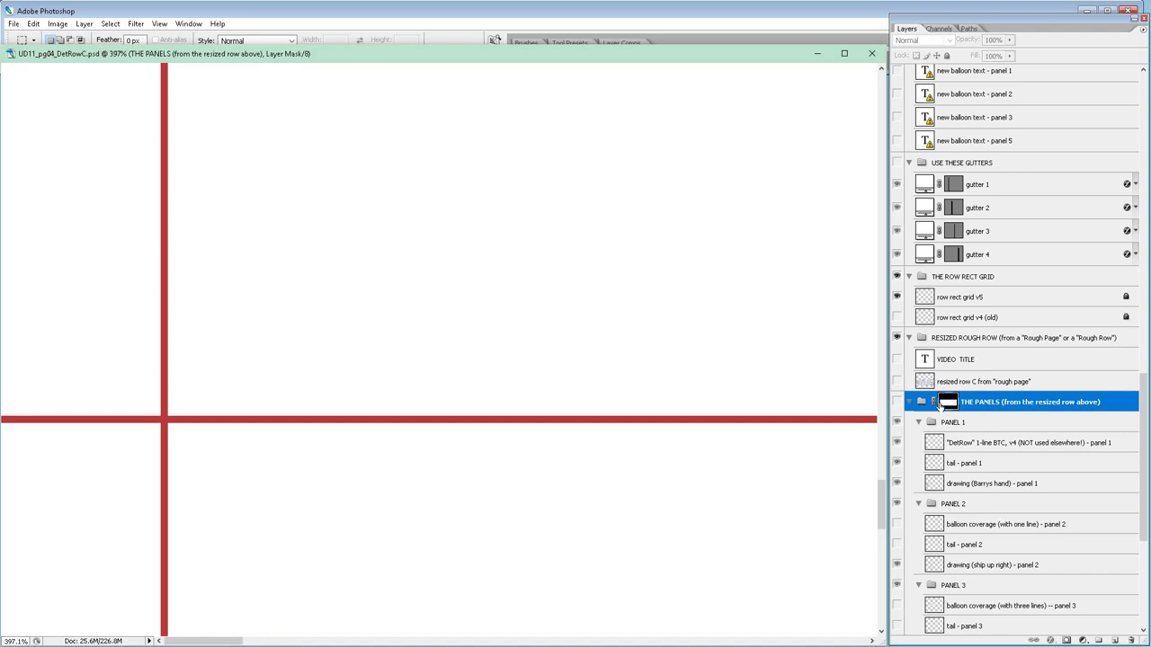
{"action": "left_click", "coordinate": [948, 406], "text": "alt"}
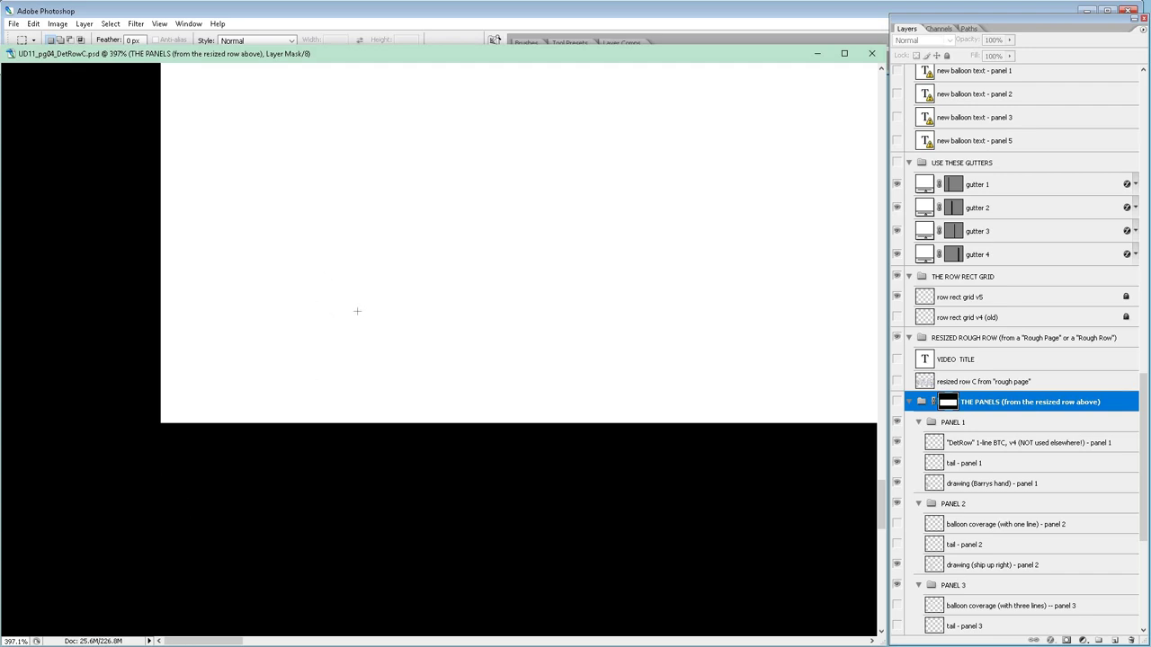
{"action": "left_click", "coordinate": [948, 405], "text": "alt"}
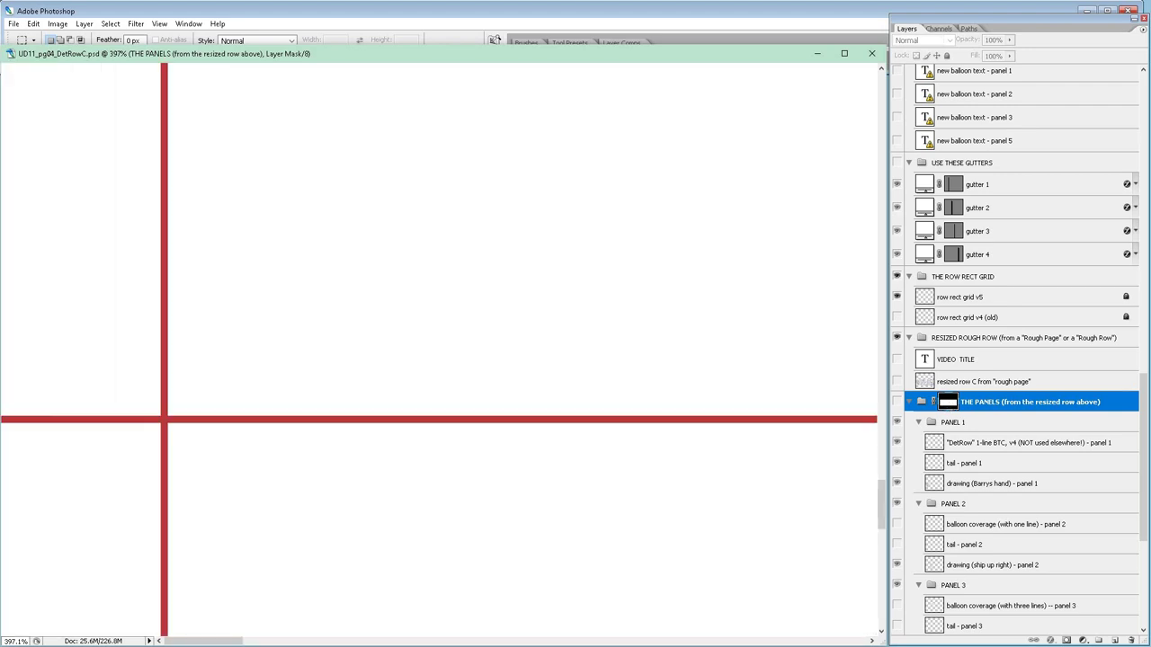
{"action": "key", "text": "ctrl+0"}
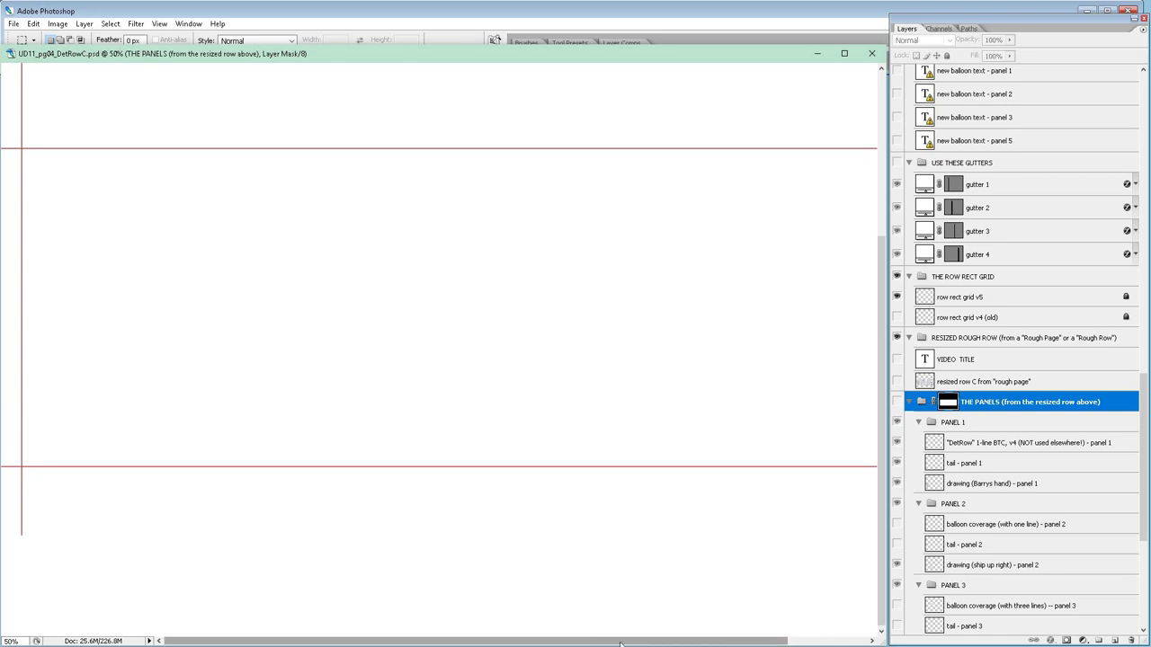
Zoom out to 33.33% and delete the PANELS BACKGROUND group with its 10% gray layer.
{"action": "left_click_drag", "start_coordinate": [620, 643], "coordinate": [594, 644]}
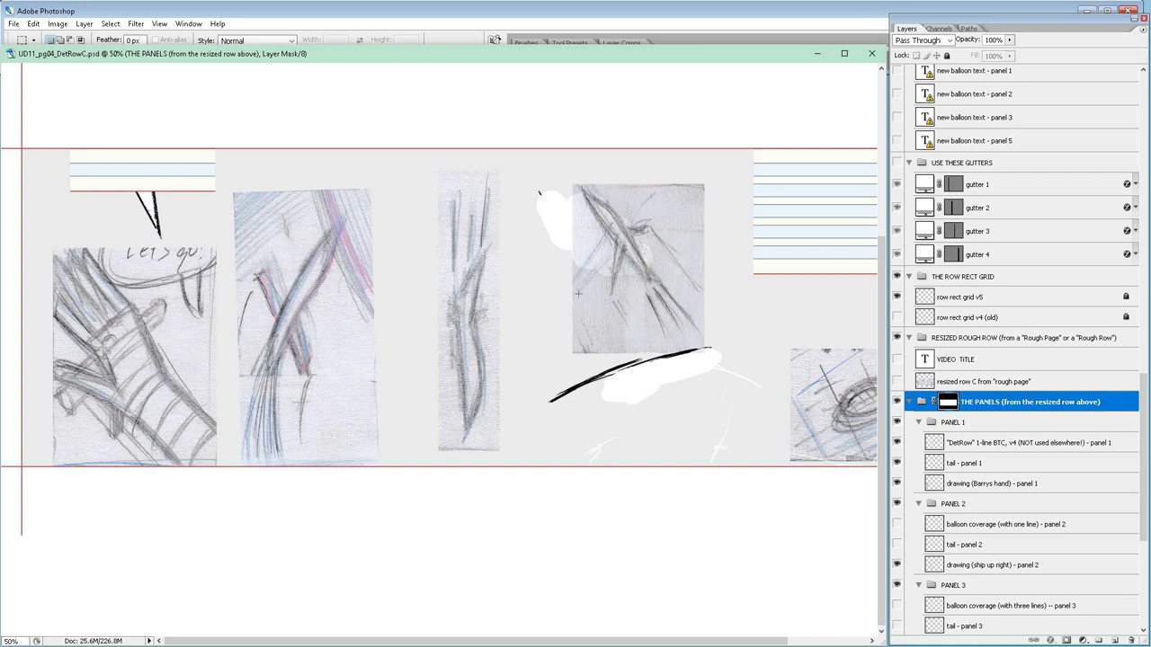
{"action": "key", "text": "ctrl+minus"}
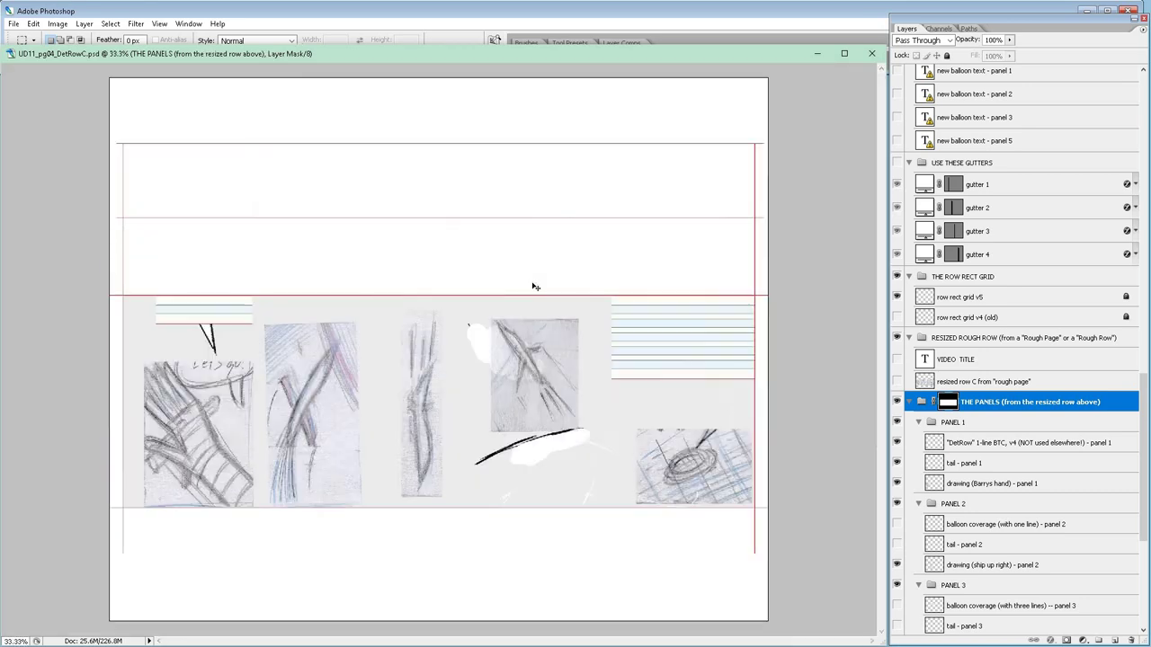
{"action": "left_click", "coordinate": [1142, 564]}
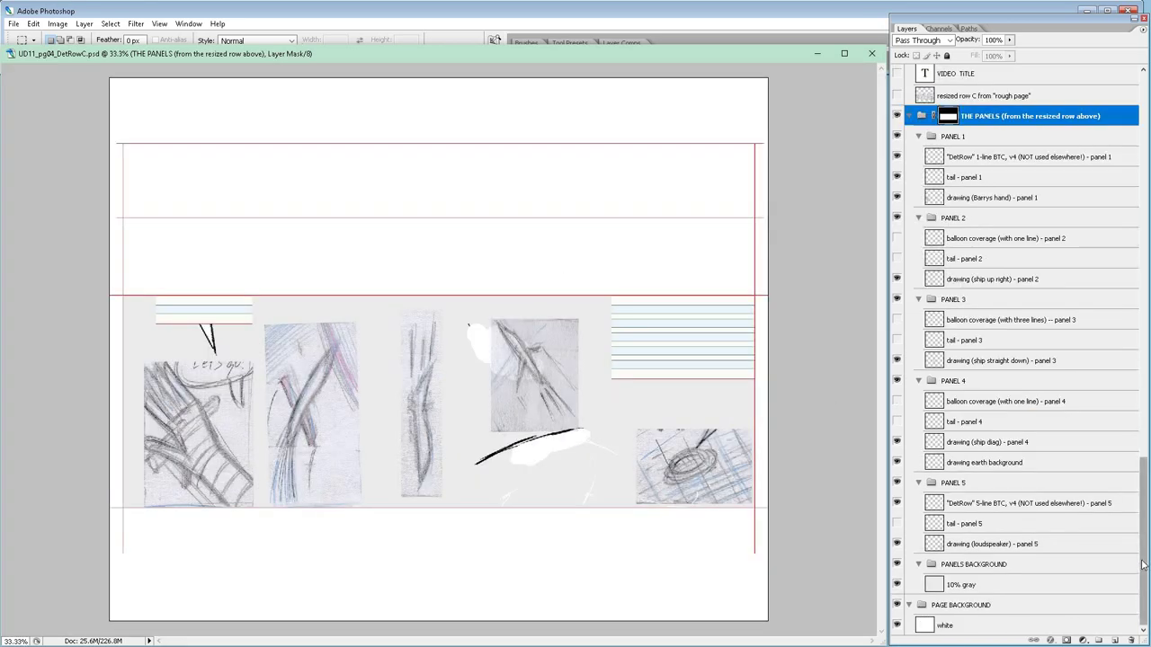
{"action": "left_click", "coordinate": [978, 565]}
{"action": "left_click", "coordinate": [984, 586], "text": "shift"}
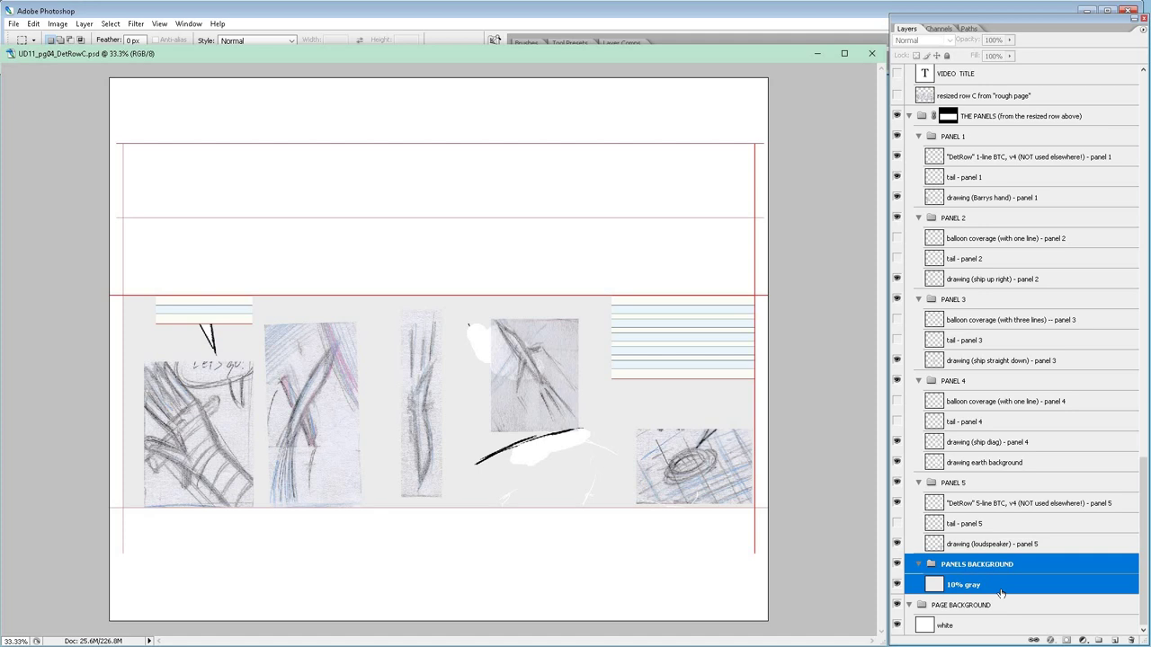
{"action": "key", "text": "v"}
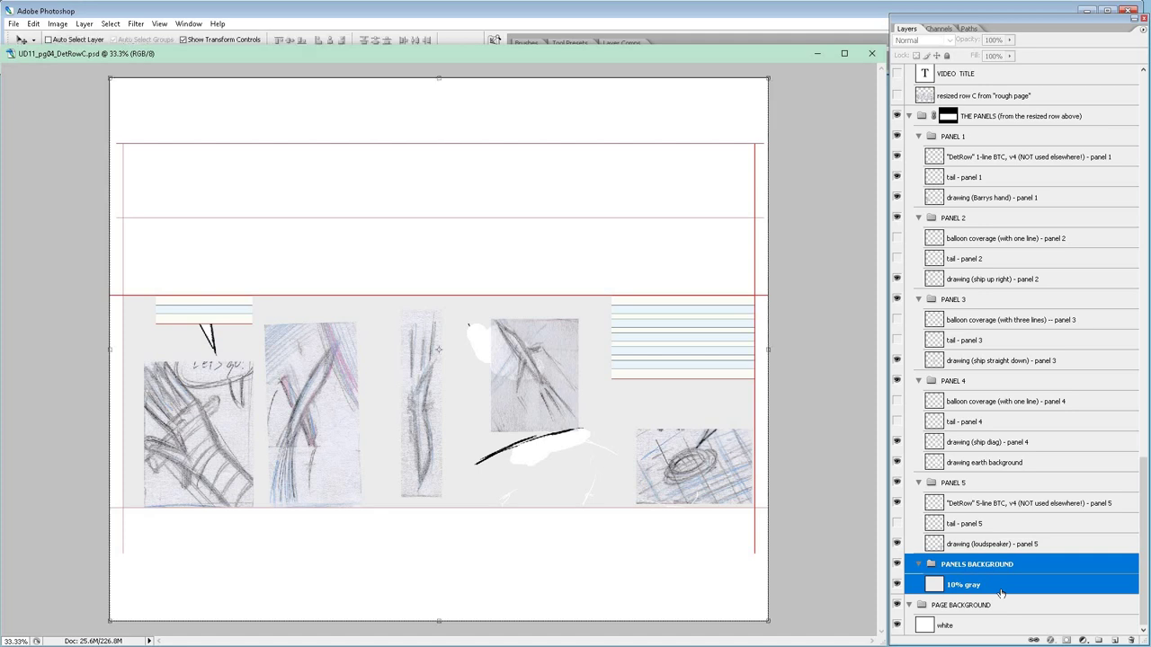
{"action": "key", "text": "Delete"}
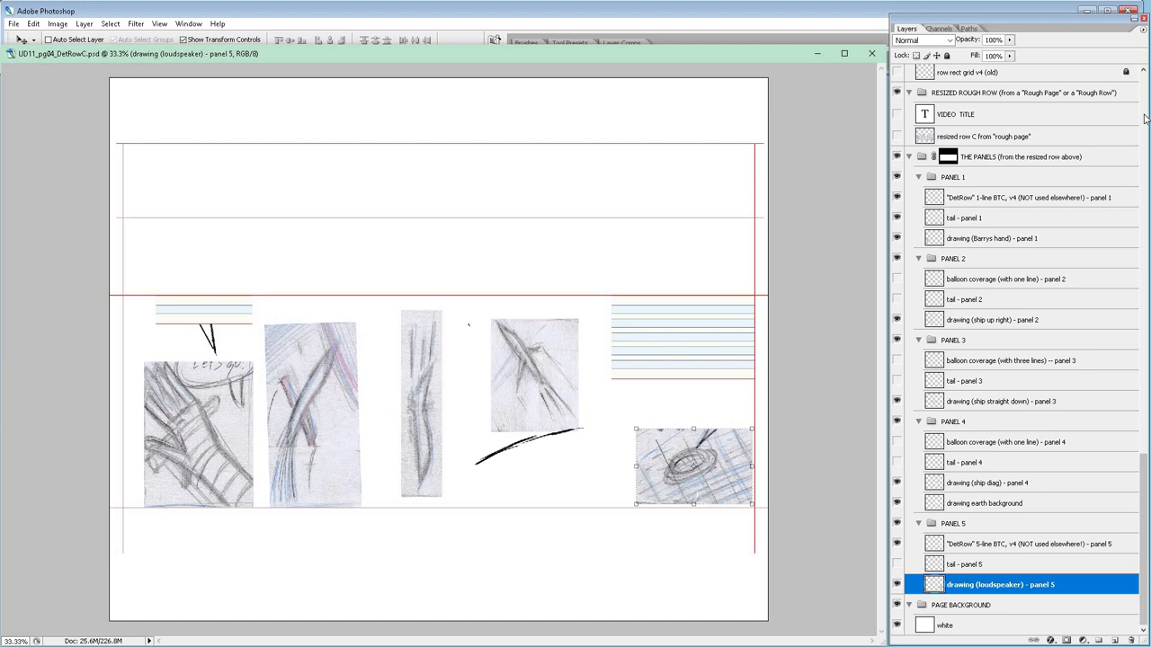
Hide the panel 5 to panel 1 drawings, keeping the Panel 1 balloon lines layer visible and selected.
{"action": "left_click", "coordinate": [896, 585]}
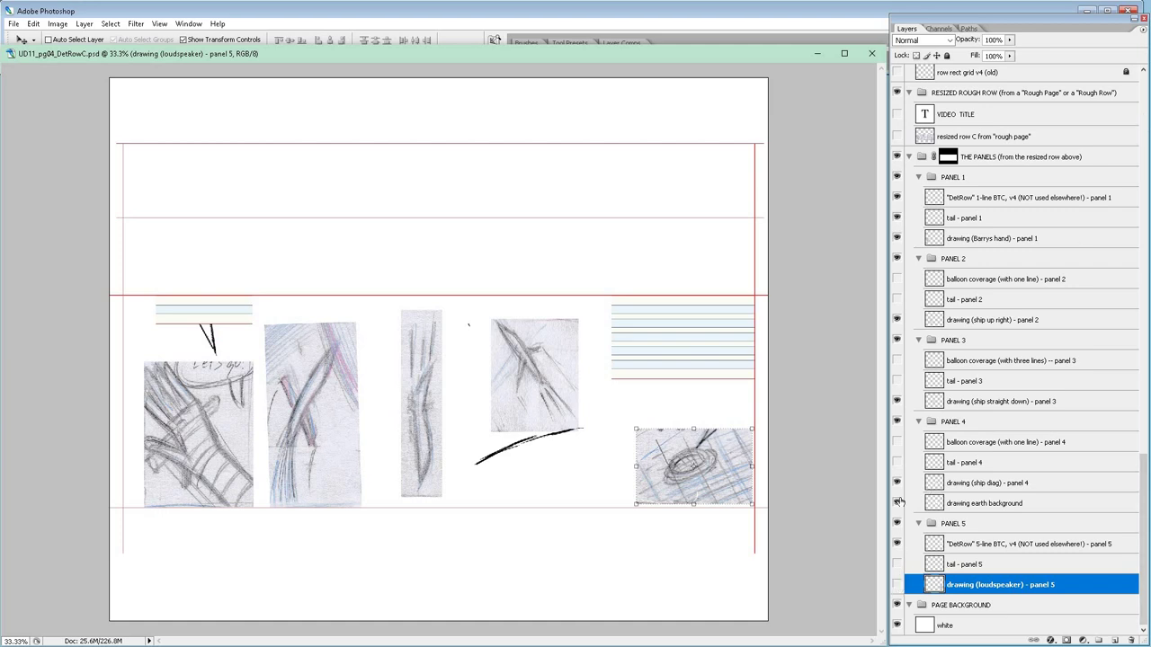
{"action": "left_click", "coordinate": [896, 482]}
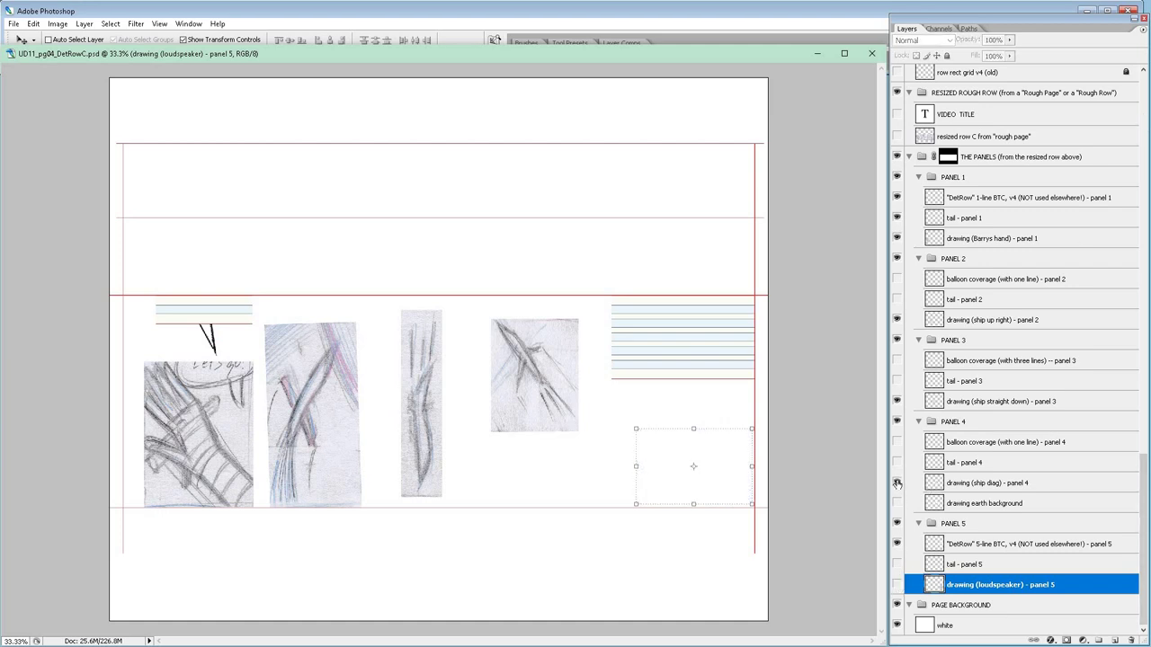
{"action": "left_click", "coordinate": [896, 401]}
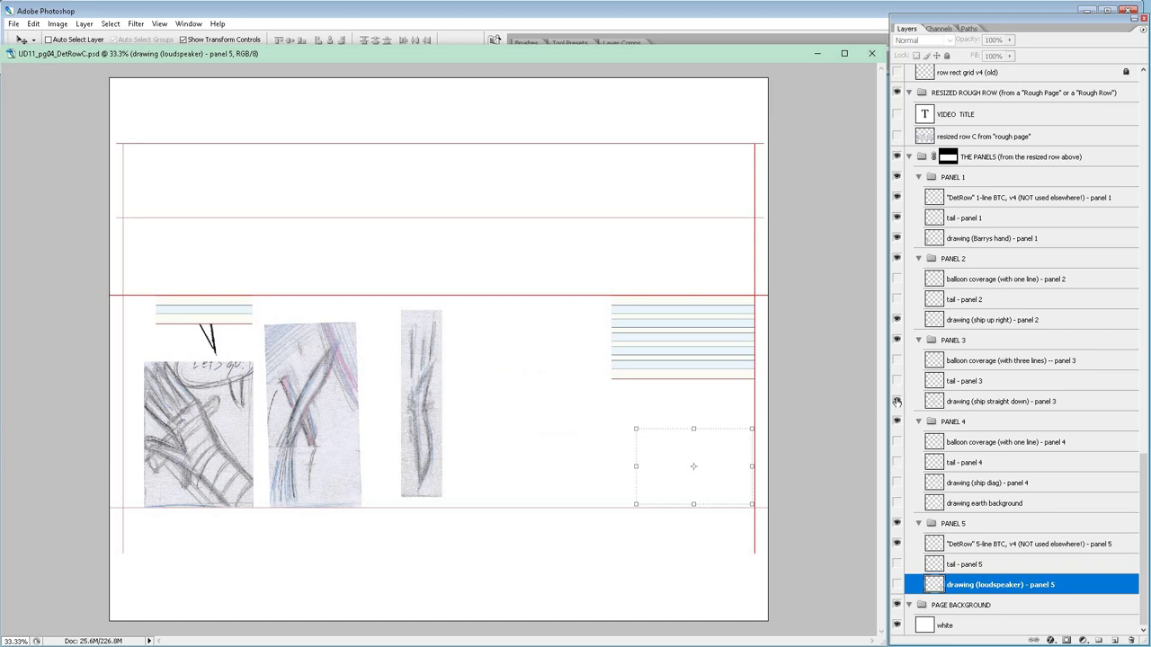
{"action": "left_click", "coordinate": [897, 320]}
{"action": "left_click", "coordinate": [896, 238]}
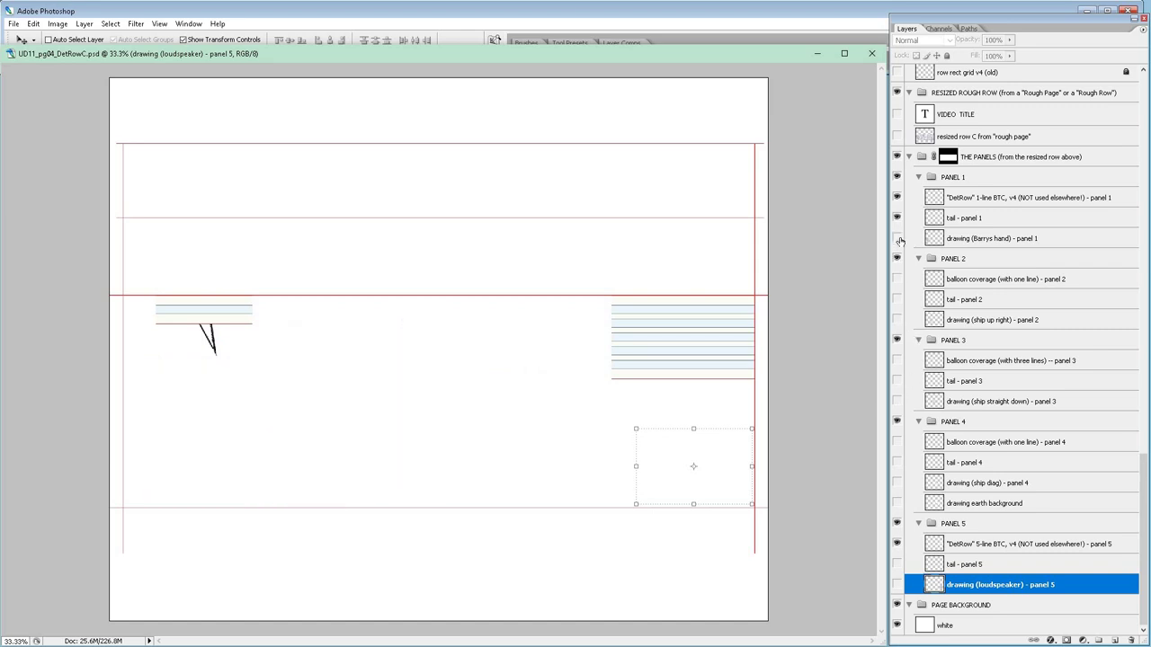
{"action": "left_click", "coordinate": [896, 198]}
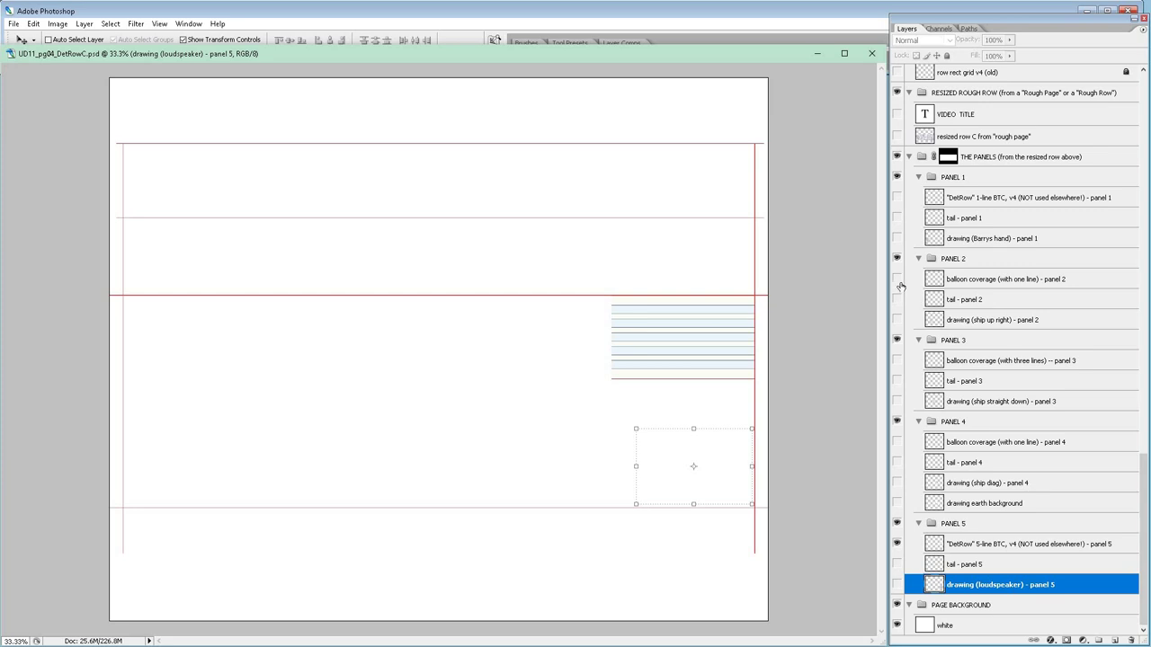
{"action": "left_click", "coordinate": [896, 198]}
{"action": "left_click", "coordinate": [973, 200]}
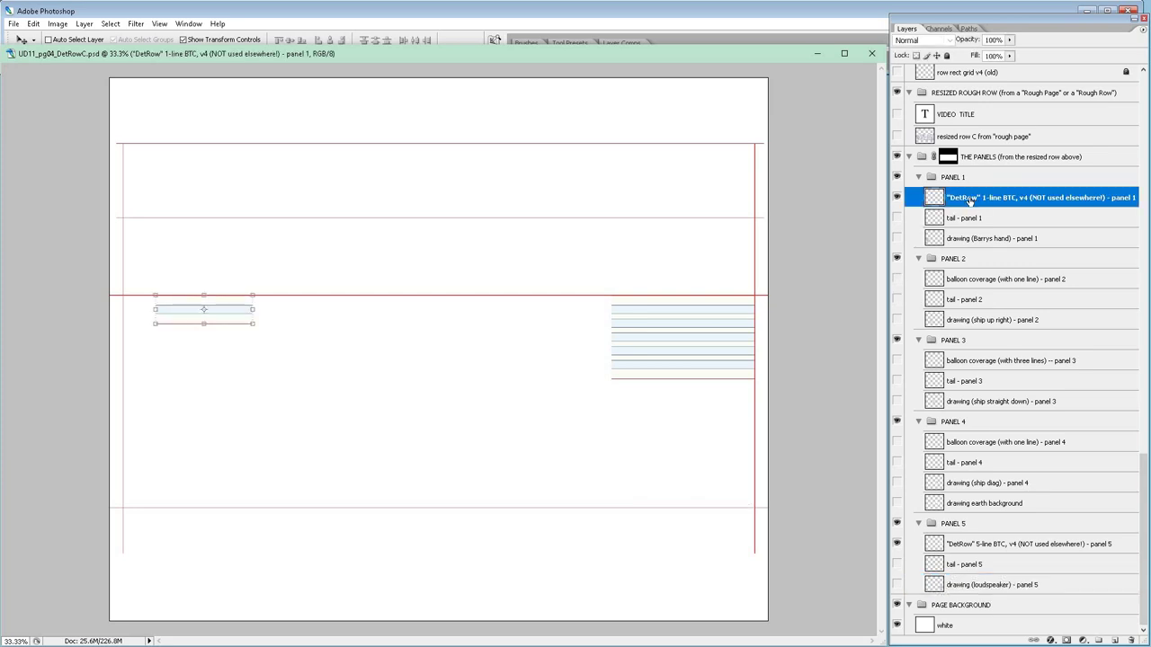
Turn on the balloon coverage layers for panels 2, 3, 4 and 5.
{"action": "left_click", "coordinate": [896, 280]}
{"action": "left_click", "coordinate": [980, 281]}
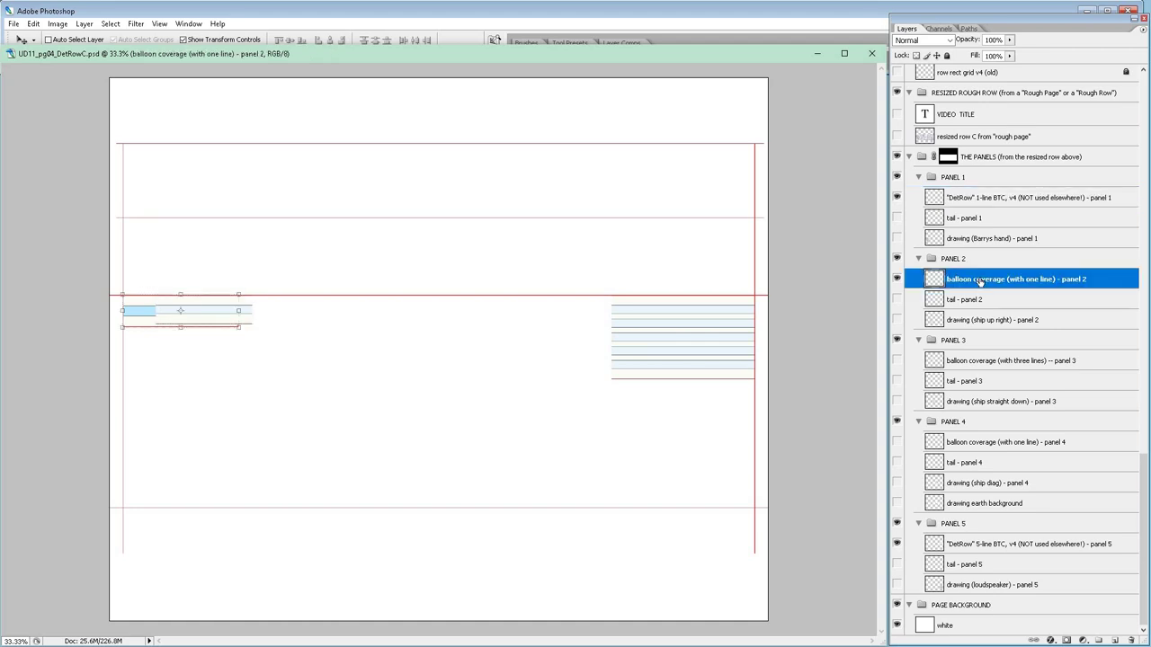
{"action": "left_click", "coordinate": [897, 360]}
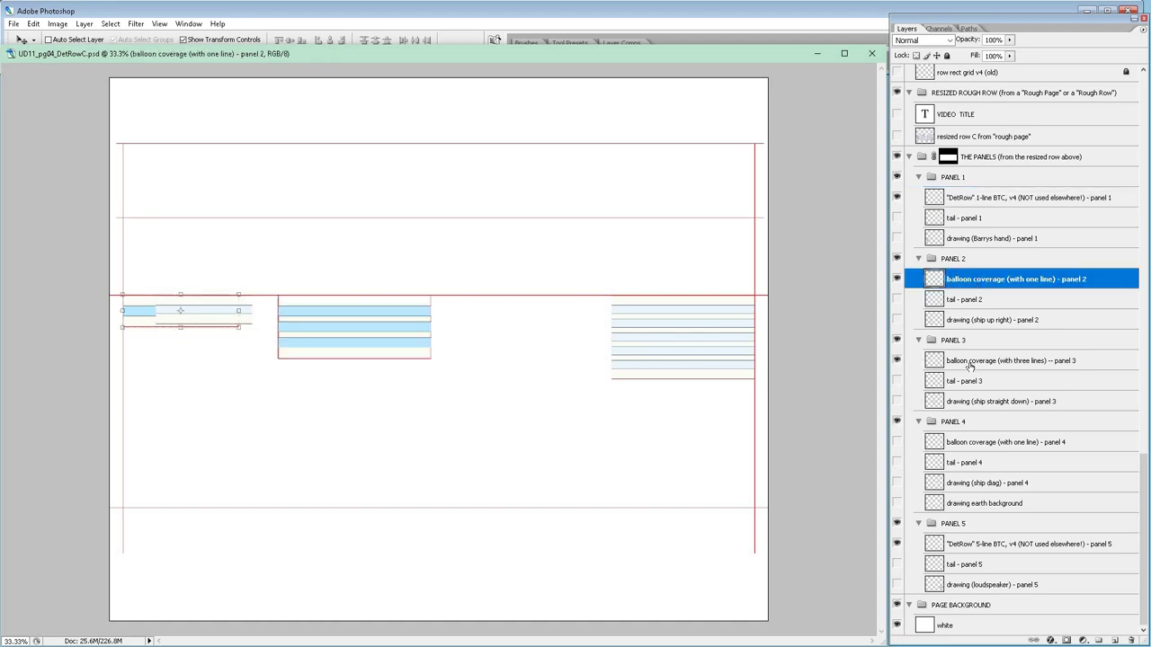
{"action": "left_click", "coordinate": [971, 365]}
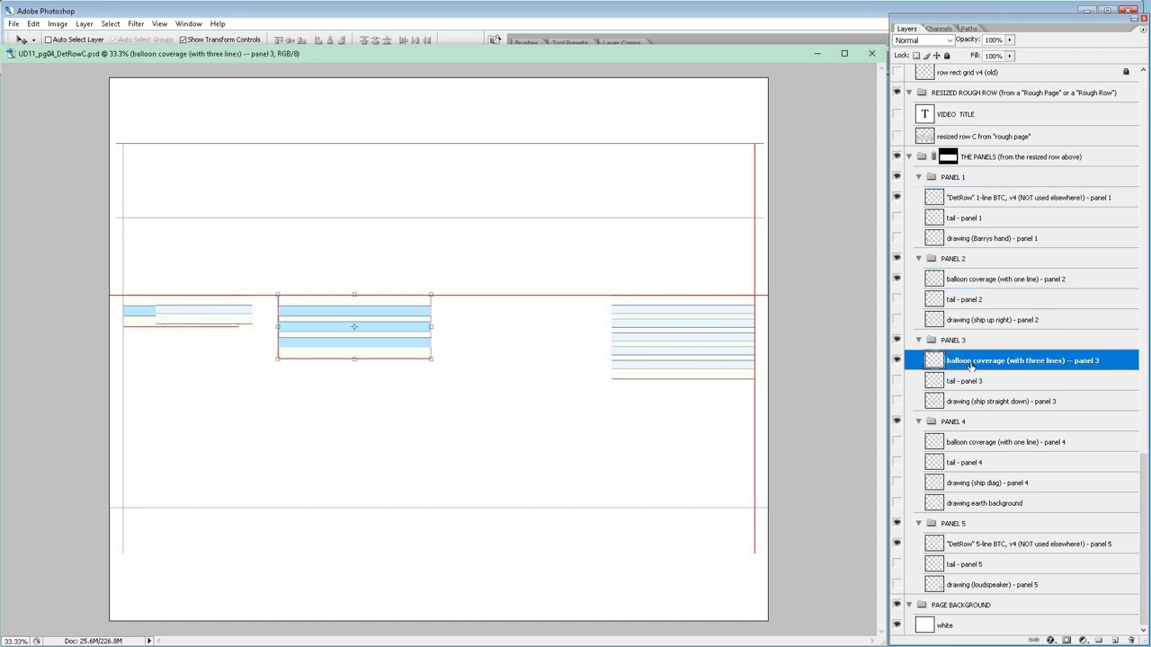
{"action": "left_click", "coordinate": [896, 441]}
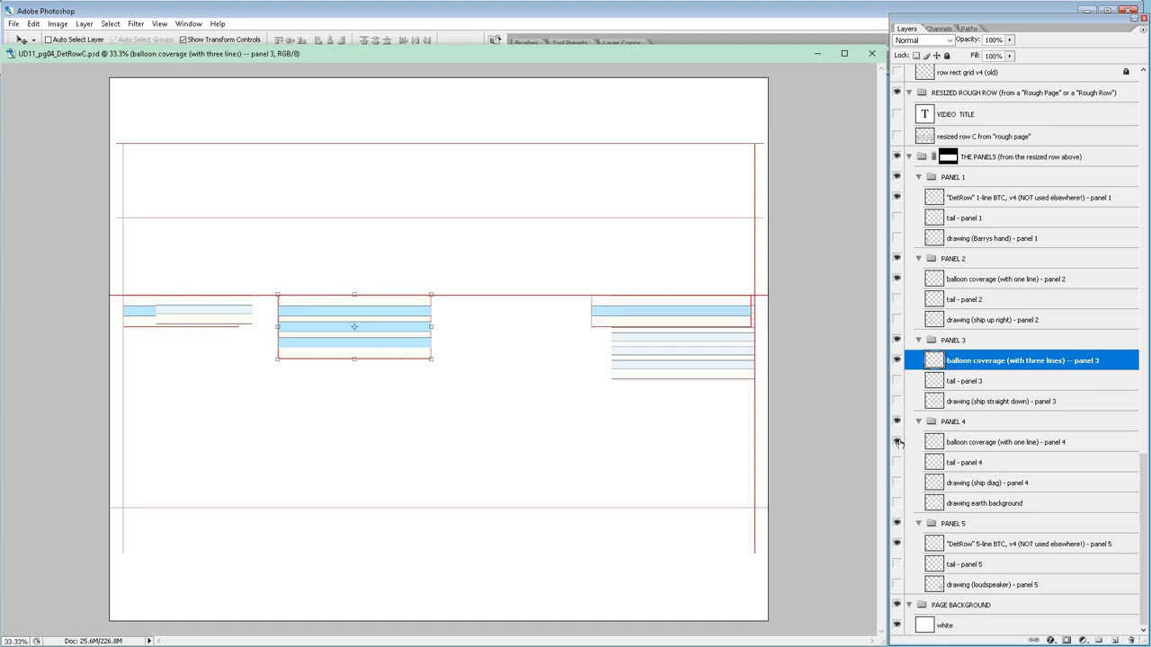
{"action": "left_click", "coordinate": [967, 440]}
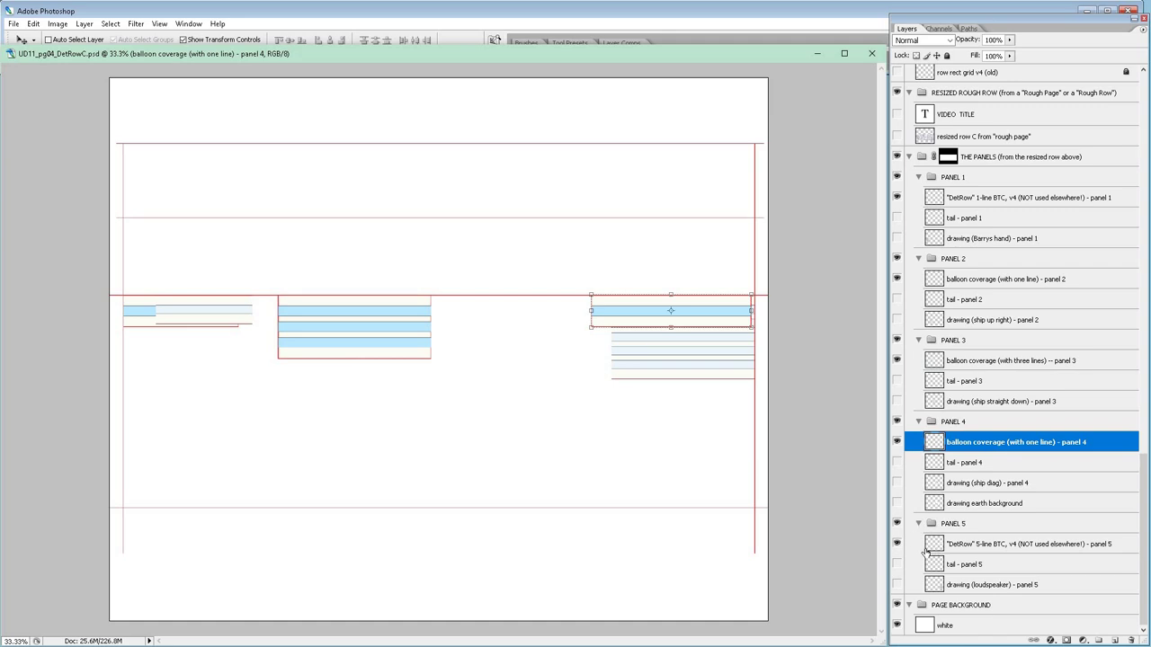
{"action": "left_click", "coordinate": [897, 544]}
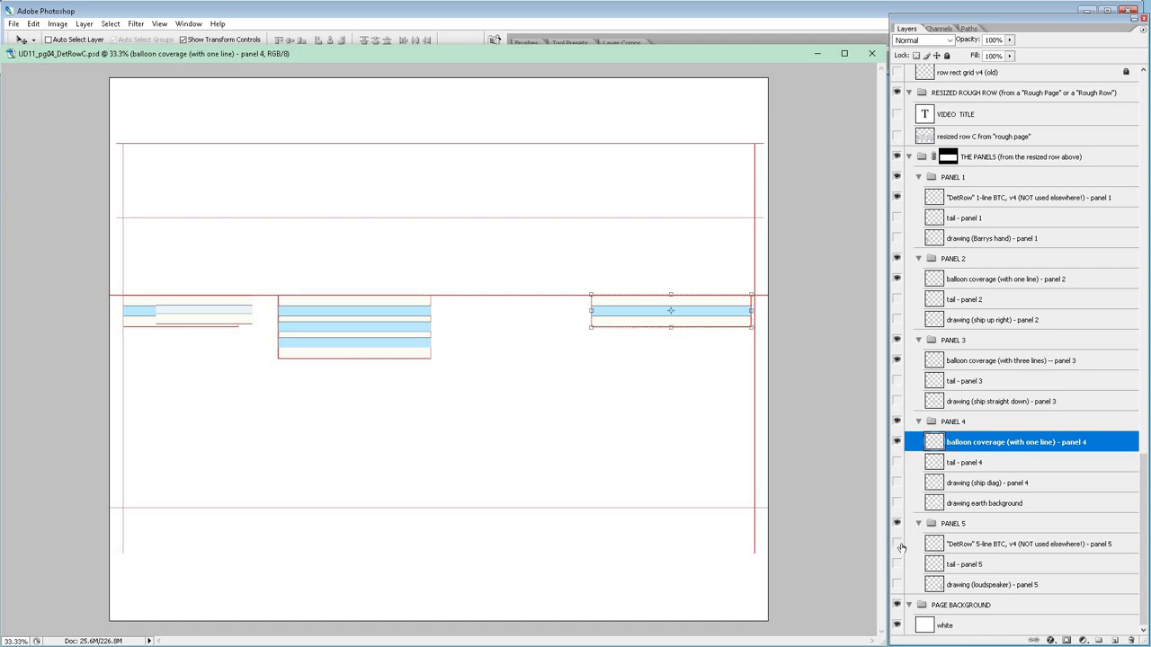
{"action": "left_click", "coordinate": [897, 544]}
{"action": "left_click", "coordinate": [985, 545]}
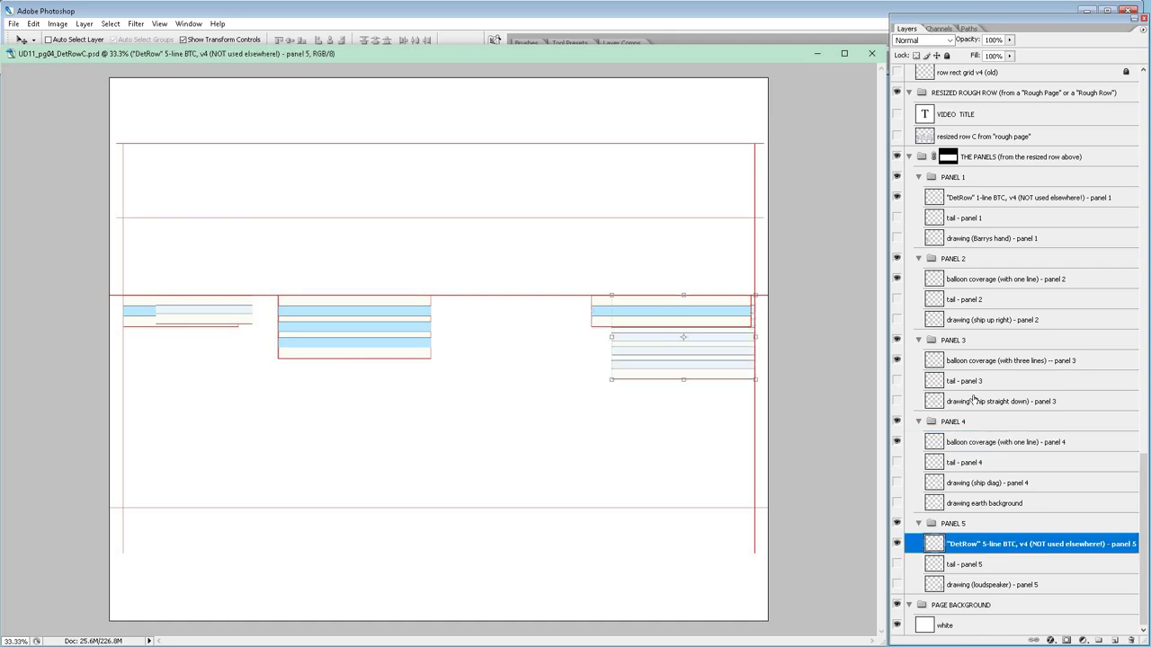
Select the balloon coverage layers of panels 5 through 1 together and delete them.
{"action": "left_click", "coordinate": [987, 441], "text": "ctrl"}
{"action": "left_click", "coordinate": [971, 360], "text": "ctrl"}
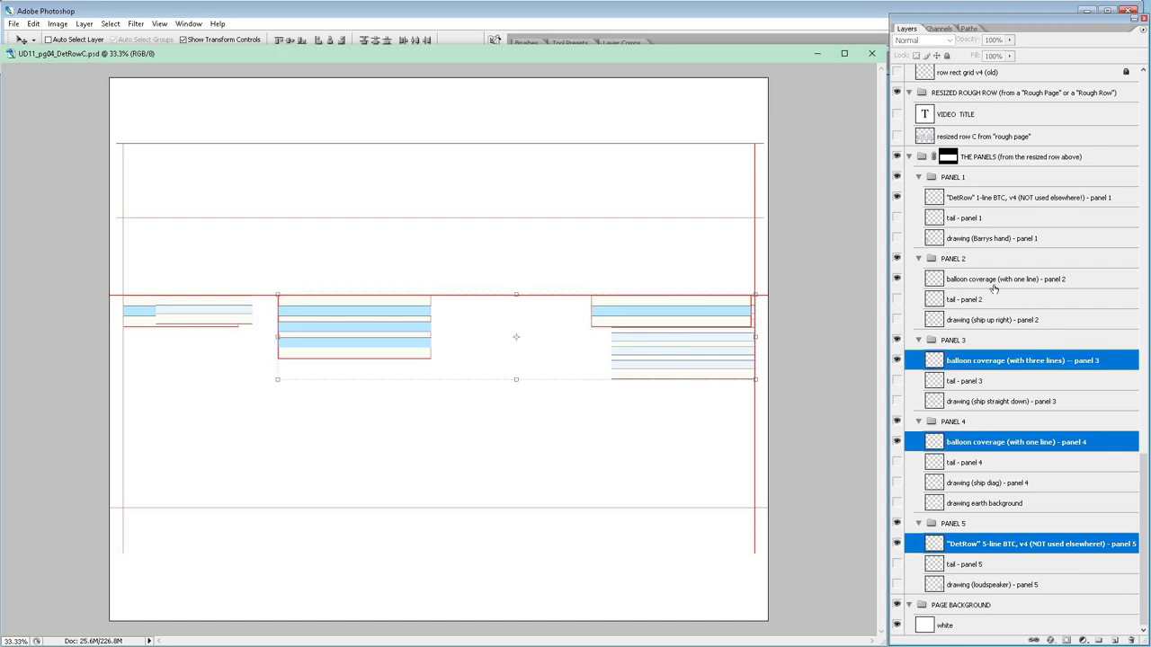
{"action": "left_click", "coordinate": [989, 281], "text": "ctrl"}
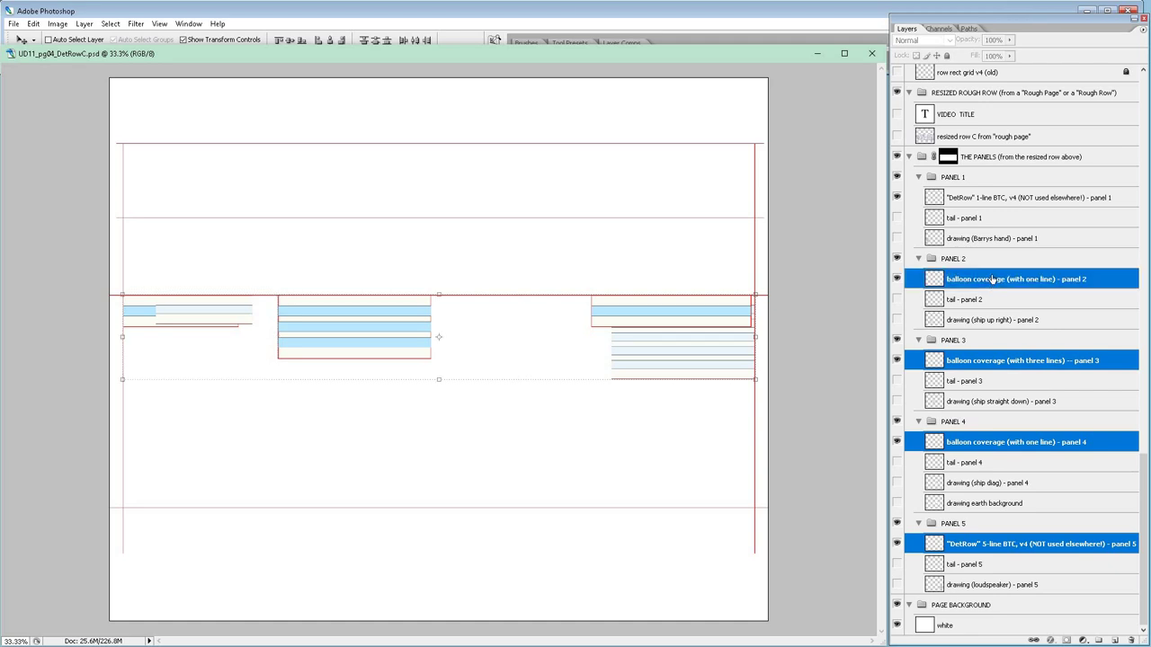
{"action": "left_click", "coordinate": [1005, 198], "text": "ctrl"}
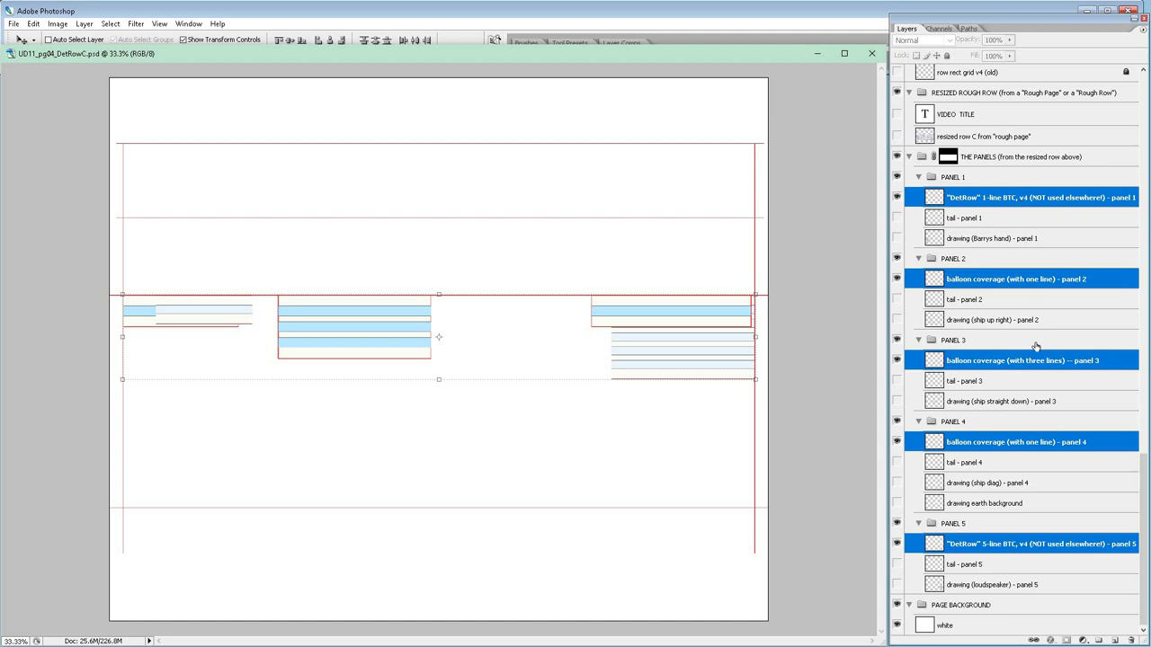
{"action": "key", "text": "Delete"}
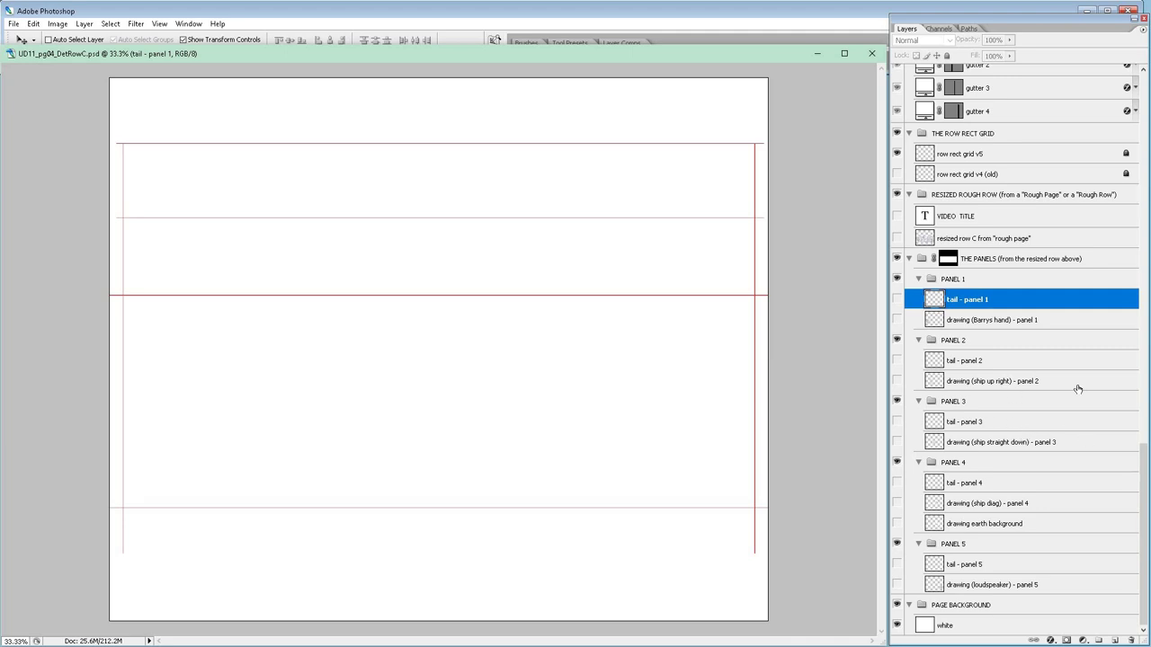
Reposition the document window and turn on the 'resized row C from rough page' layer.
{"action": "left_click", "coordinate": [1146, 158]}
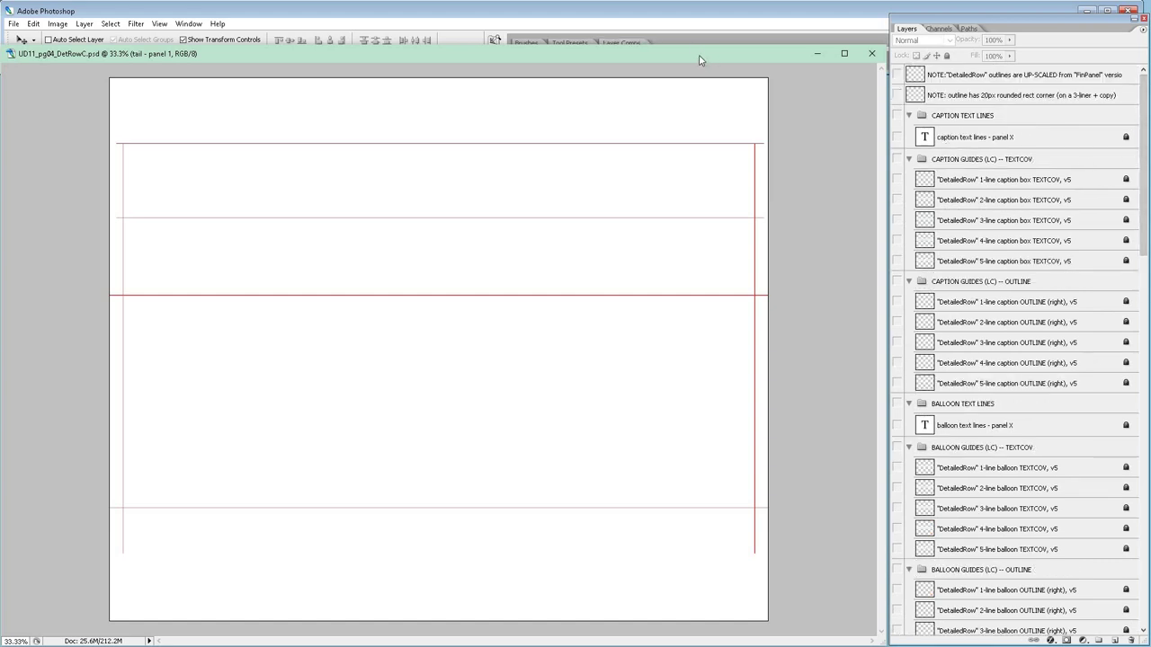
{"action": "left_click_drag", "start_coordinate": [699, 56], "coordinate": [716, 85]}
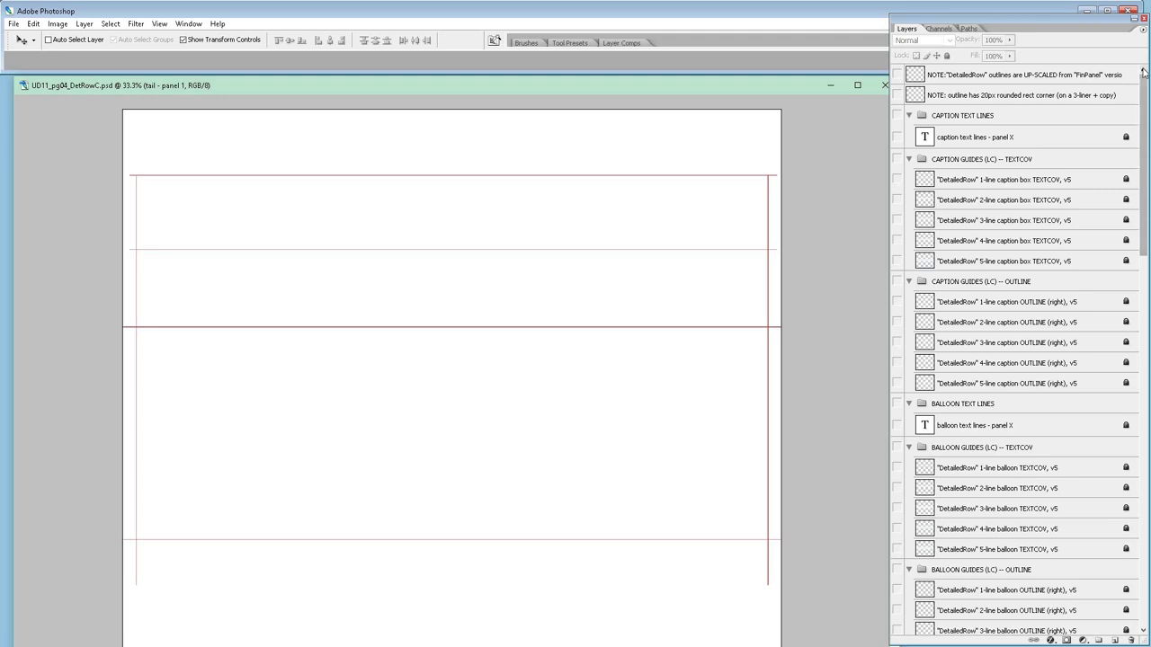
{"action": "mouse_move", "coordinate": [1146, 97]}
{"action": "left_mouse_down"}
{"action": "mouse_move", "coordinate": [1147, 207]}
{"action": "mouse_move", "coordinate": [1145, 81]}
{"action": "left_mouse_up"}
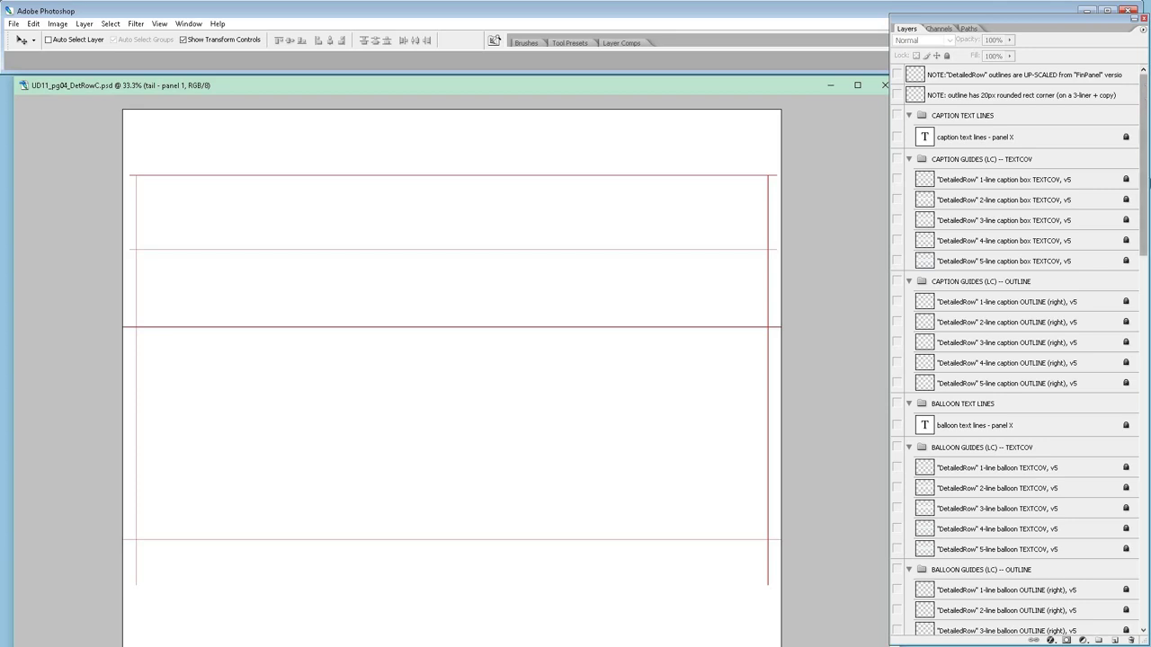
{"action": "left_click_drag", "start_coordinate": [1145, 81], "coordinate": [1146, 162]}
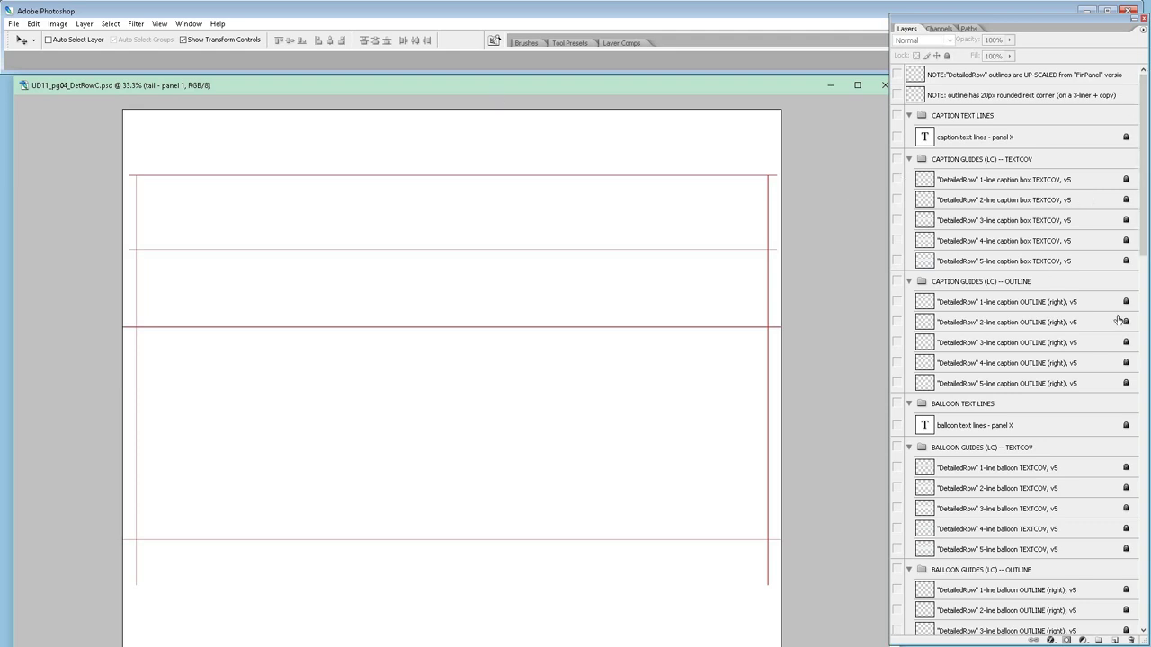
{"action": "scroll", "coordinate": [1118, 320], "scroll_direction": "down", "scroll_amount": 6}
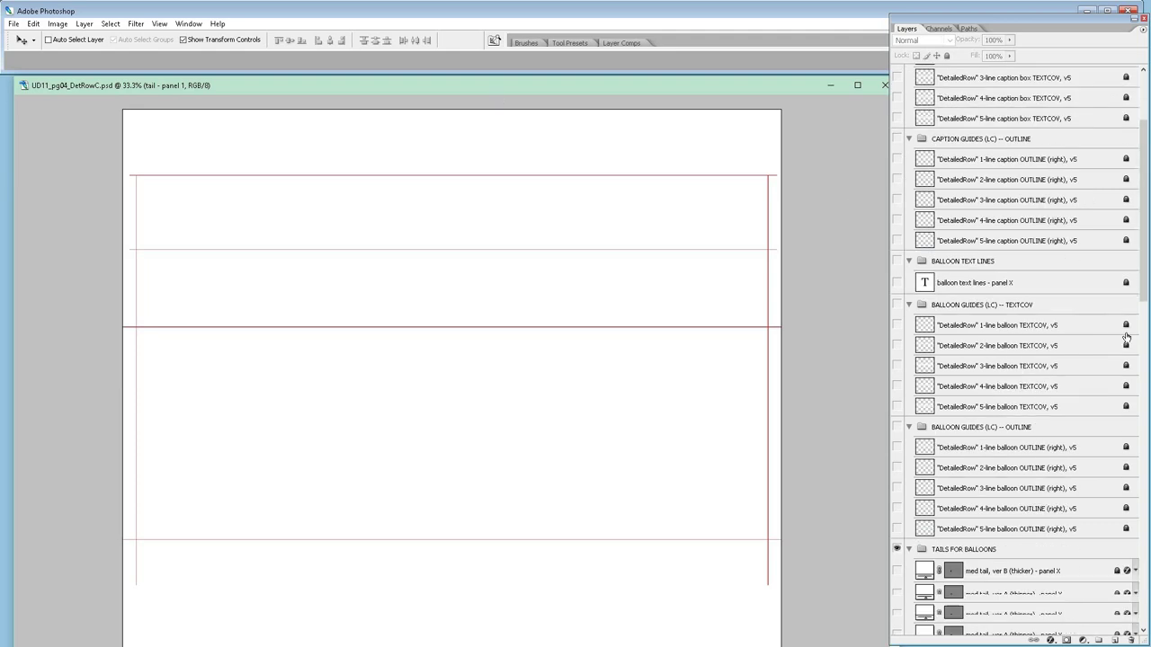
{"action": "left_click", "coordinate": [1146, 520]}
{"action": "left_click", "coordinate": [897, 439]}
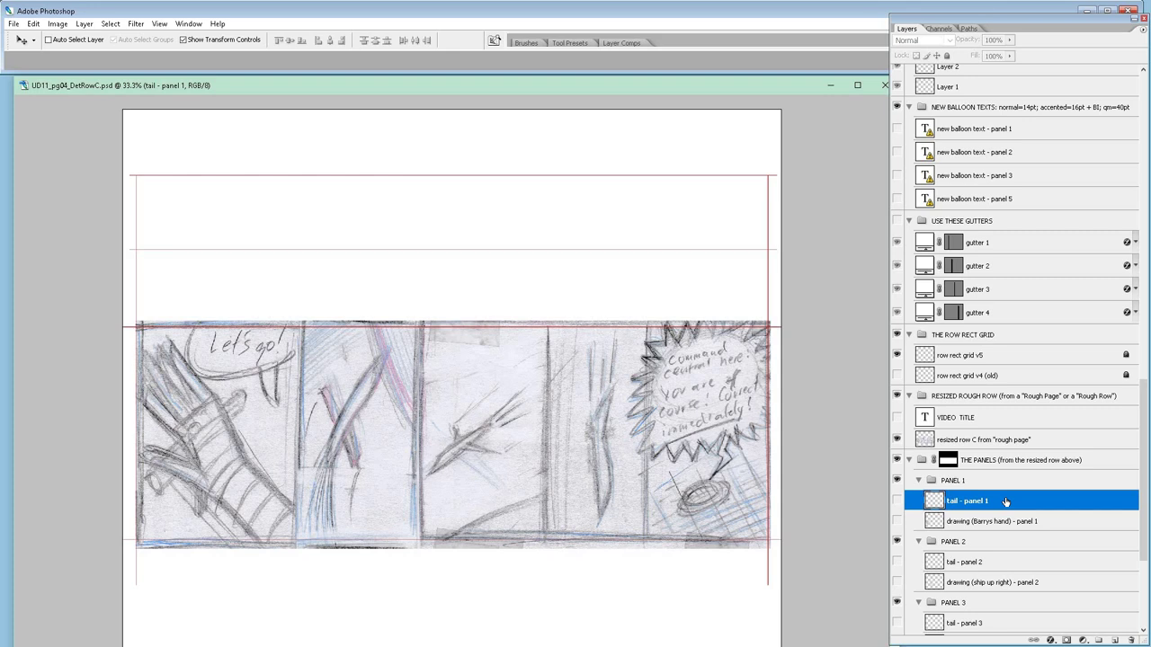
{"action": "scroll", "coordinate": [1005, 500], "scroll_direction": "down", "scroll_amount": 5}
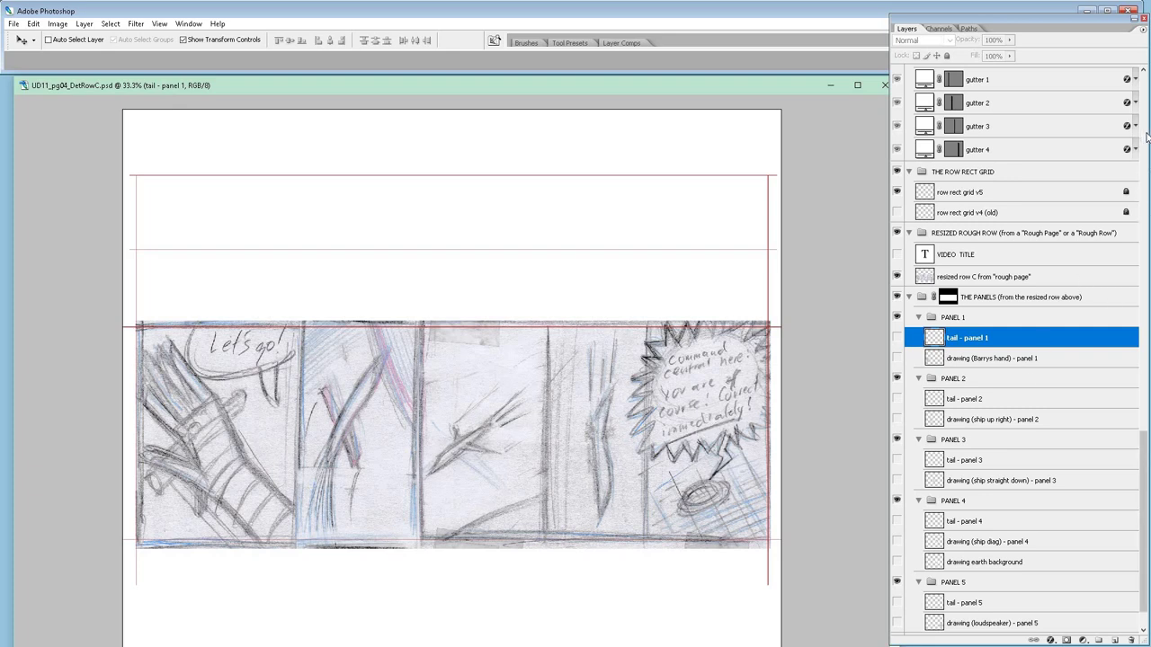
{"action": "left_click_drag", "start_coordinate": [1146, 135], "coordinate": [1146, 135]}
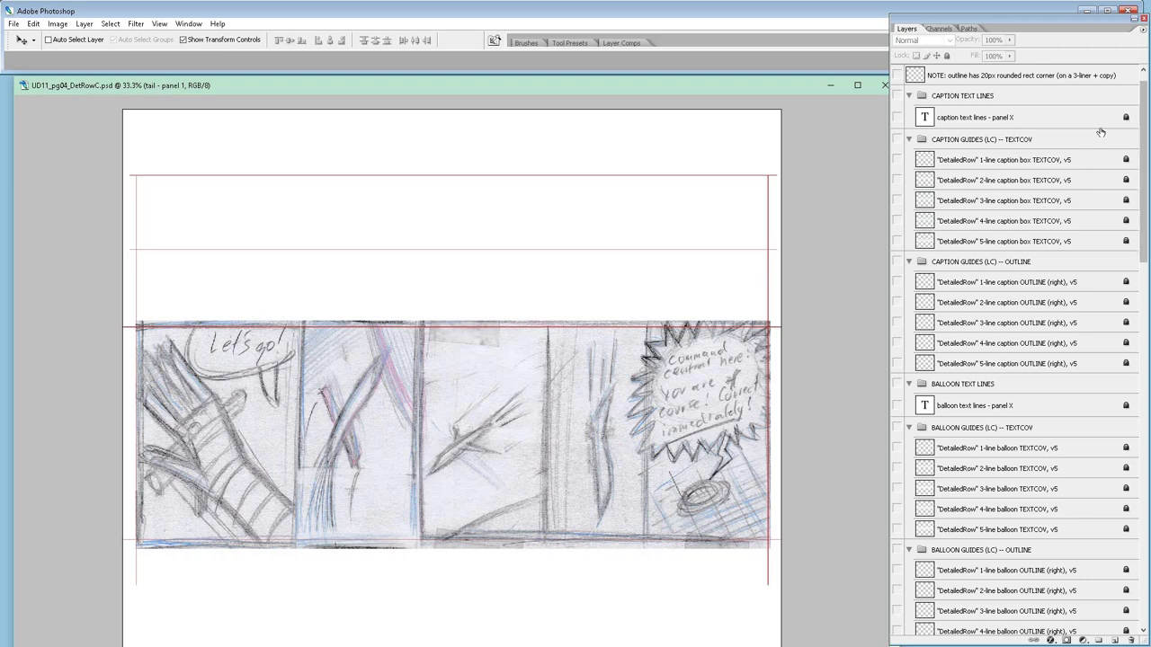
{"action": "left_click", "coordinate": [964, 99]}
{"action": "left_click", "coordinate": [955, 142]}
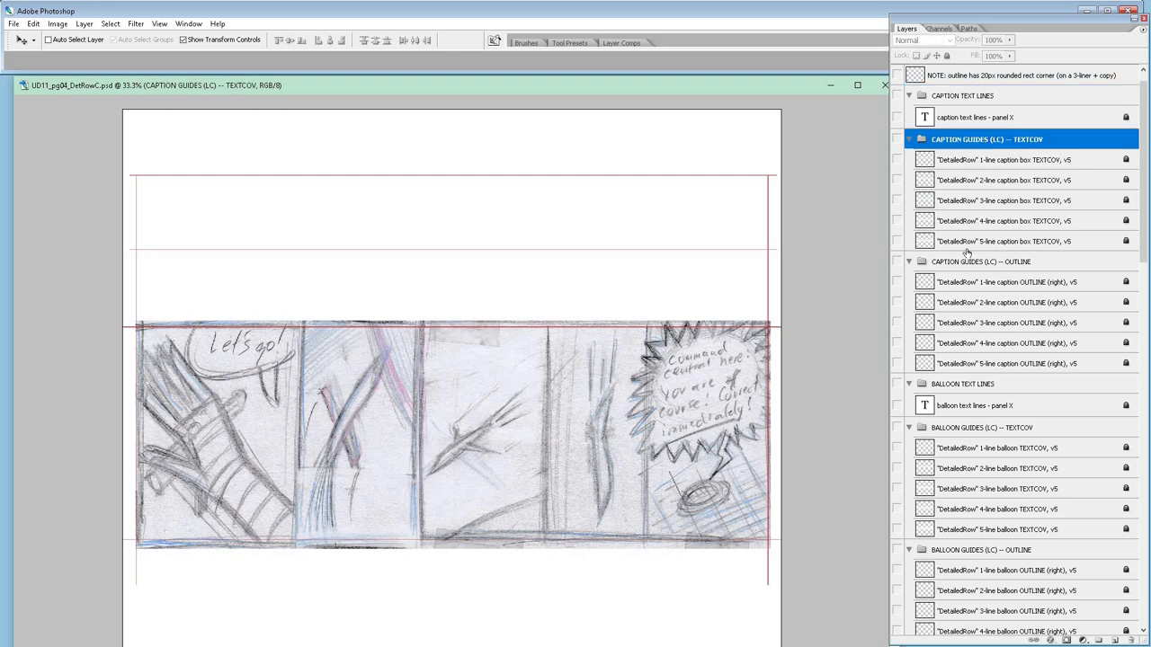
{"action": "left_click", "coordinate": [973, 263]}
{"action": "left_click", "coordinate": [970, 385]}
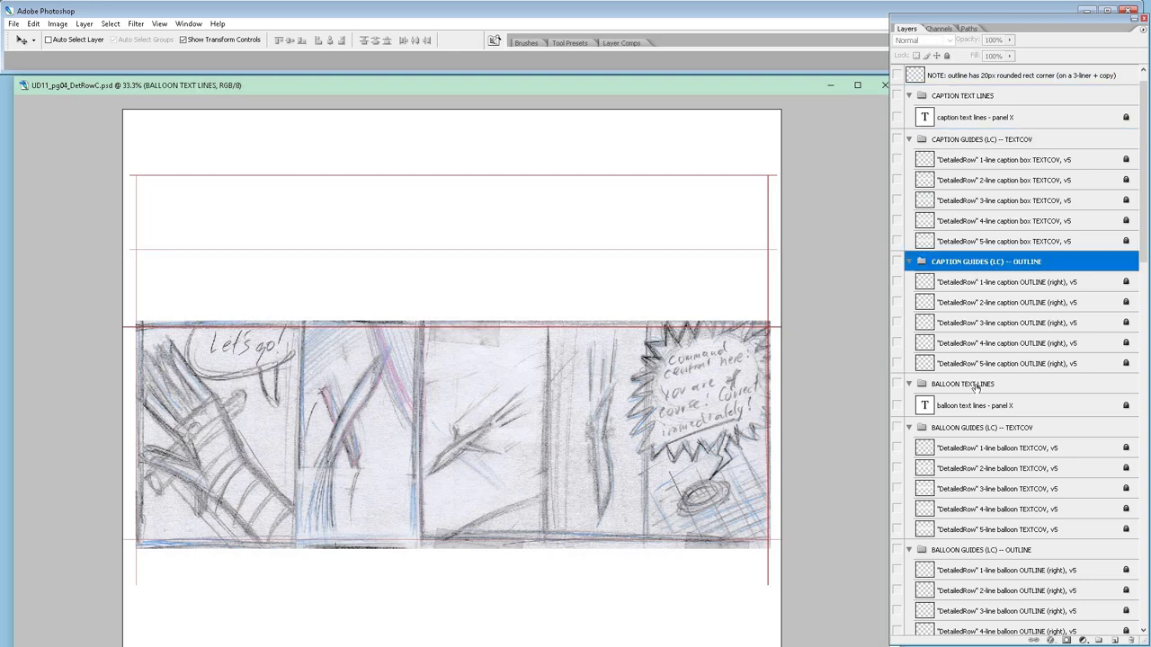
Select 'balloon text lines - panel X', 1-line TEXTCOV, 1-line OUTLINE and 'med tail, ver A (thinner)'.
{"action": "scroll", "coordinate": [949, 442], "scroll_direction": "down", "scroll_amount": 3}
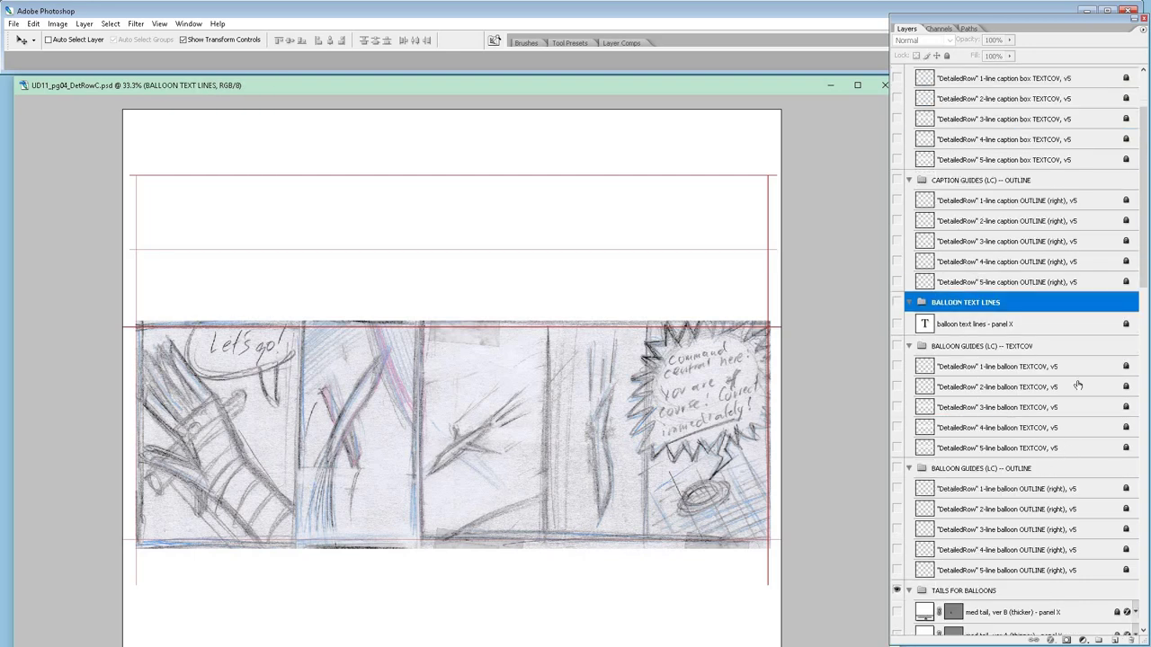
{"action": "left_click", "coordinate": [972, 325]}
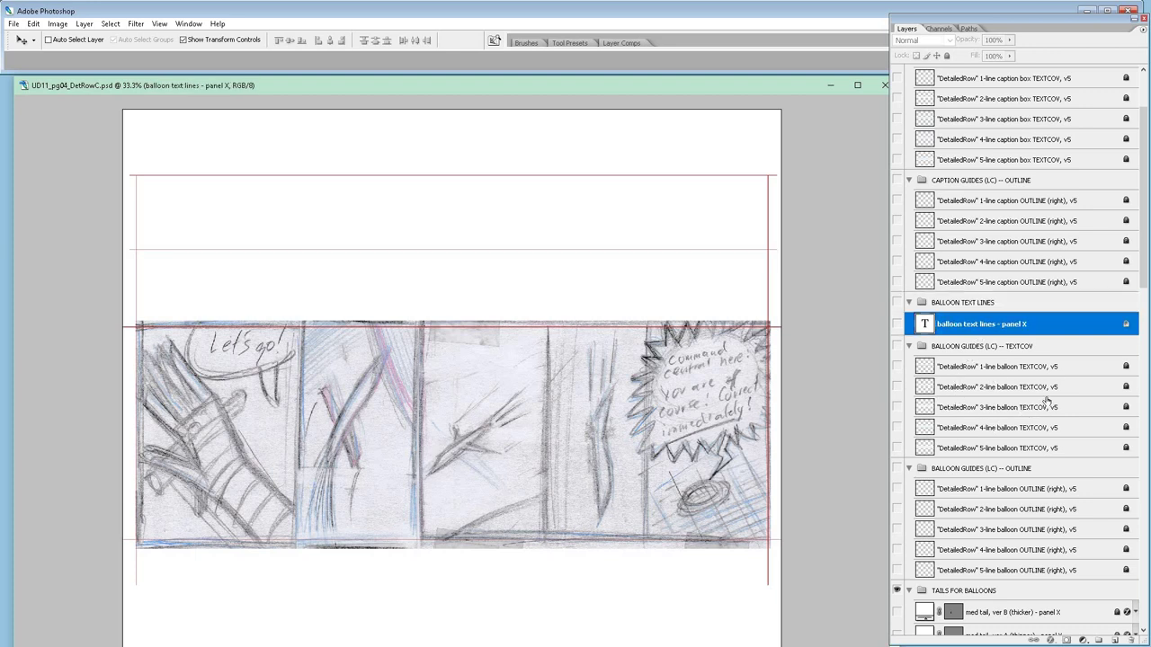
{"action": "left_click", "coordinate": [1004, 368], "text": "ctrl"}
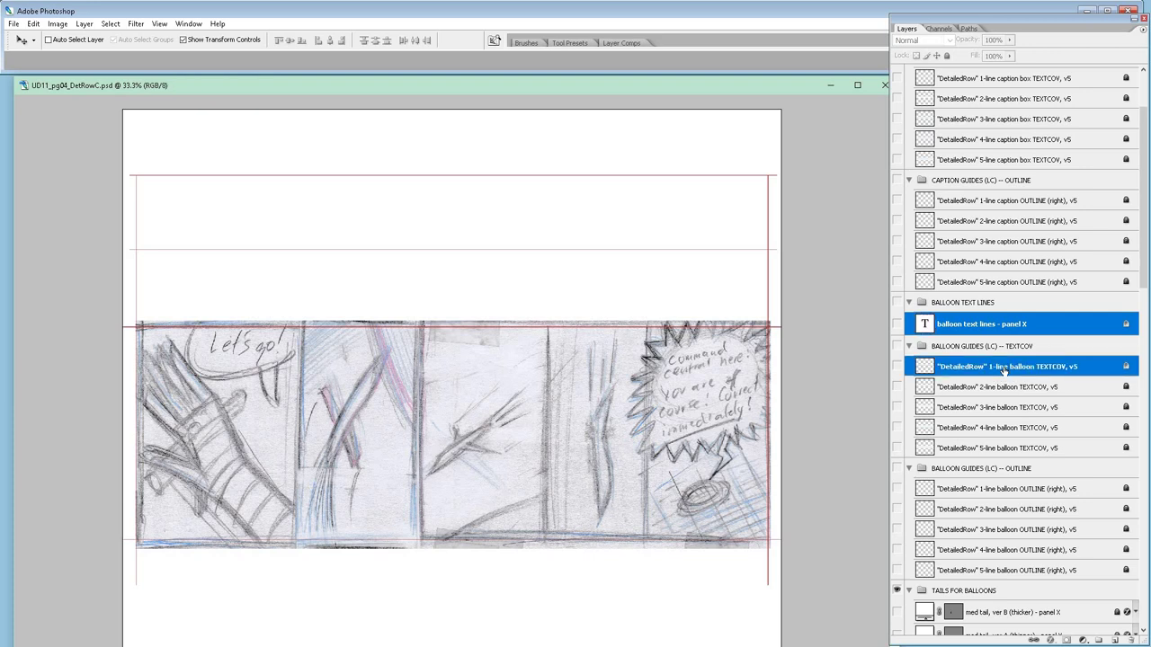
{"action": "left_click", "coordinate": [1009, 492], "text": "ctrl"}
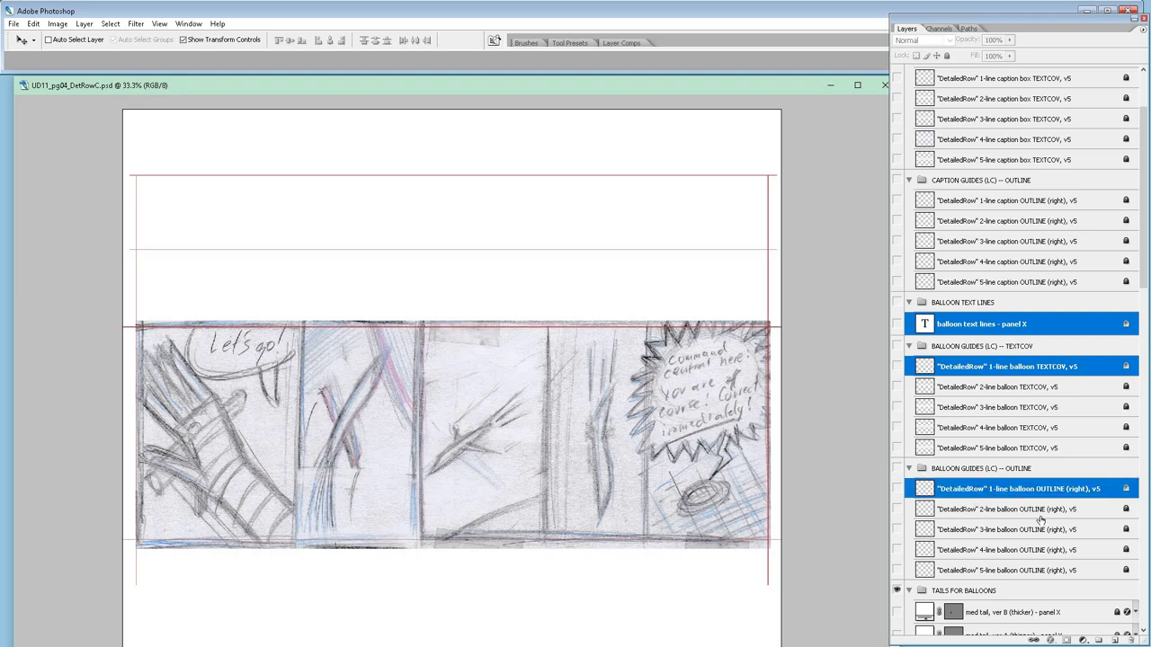
{"action": "scroll", "coordinate": [1047, 520], "scroll_direction": "down", "scroll_amount": 5}
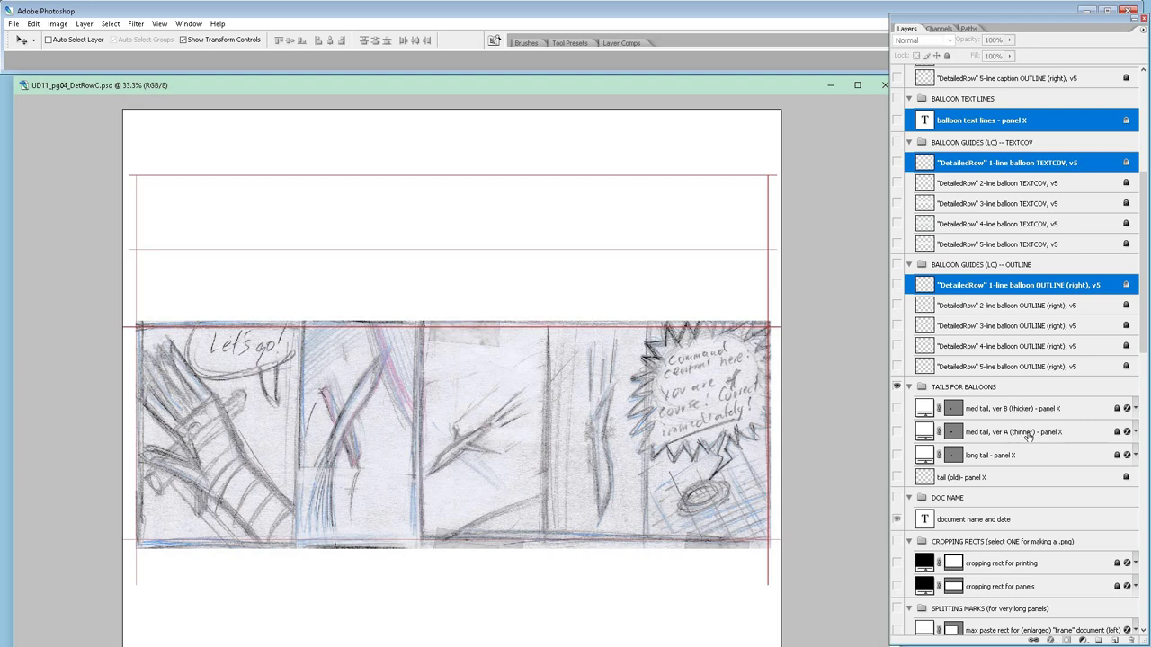
{"action": "left_click", "coordinate": [1028, 434], "text": "ctrl"}
{"action": "scroll", "coordinate": [1034, 449], "scroll_direction": "up", "scroll_amount": 7}
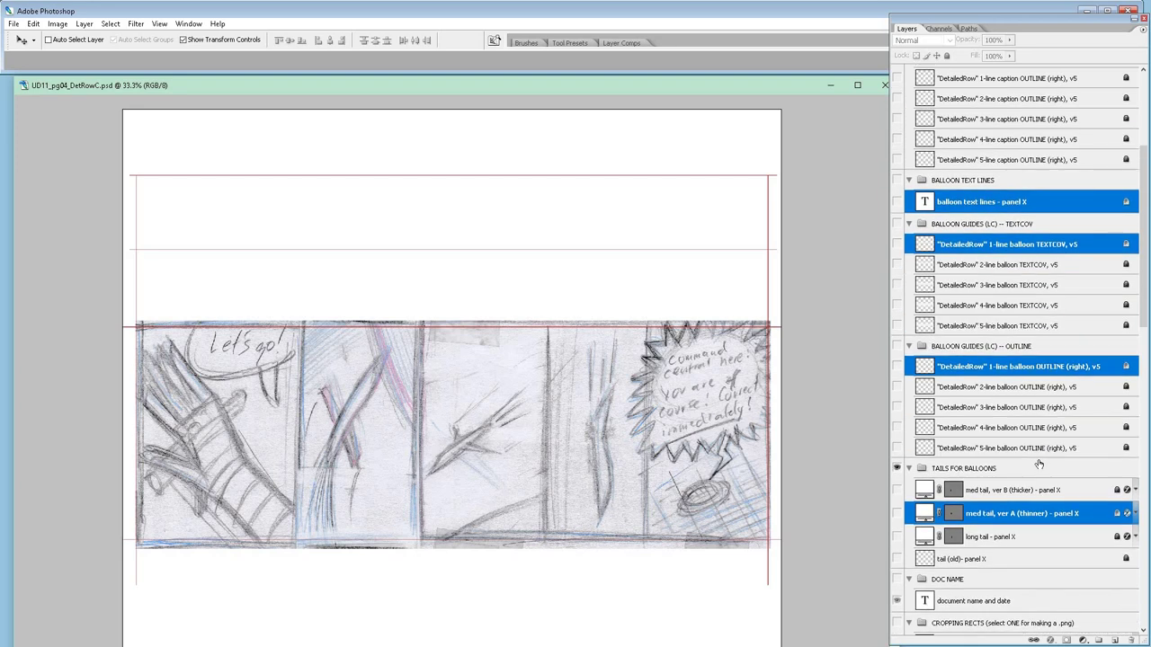
{"action": "scroll", "coordinate": [1036, 454], "scroll_direction": "down", "scroll_amount": 6}
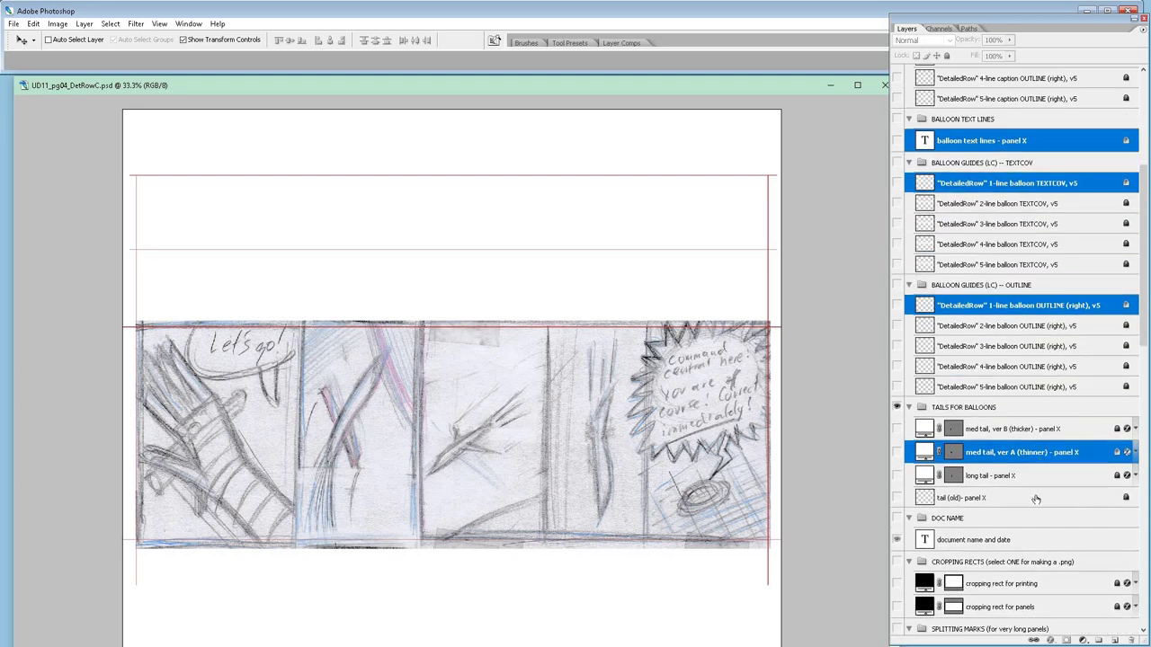
Alt-drag copies of the four templates into PANEL 1, then select the text and coverage copies.
{"action": "left_click_drag", "start_coordinate": [1031, 460], "coordinate": [1029, 292]}
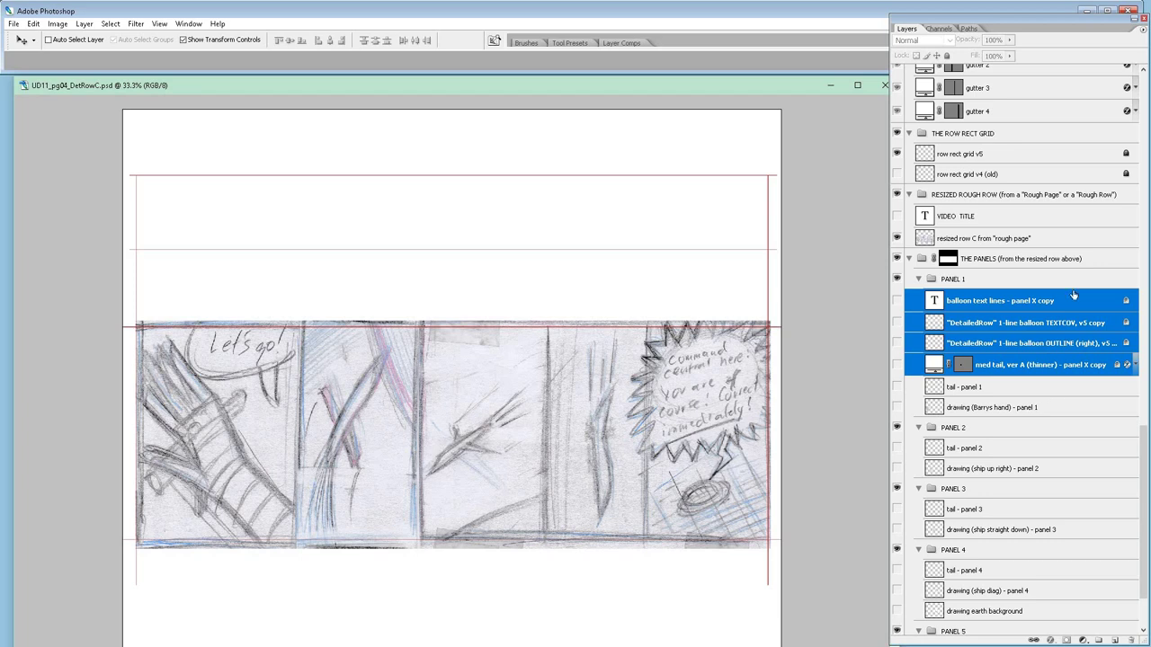
{"action": "left_click", "coordinate": [1145, 117]}
{"action": "left_click", "coordinate": [1145, 117]}
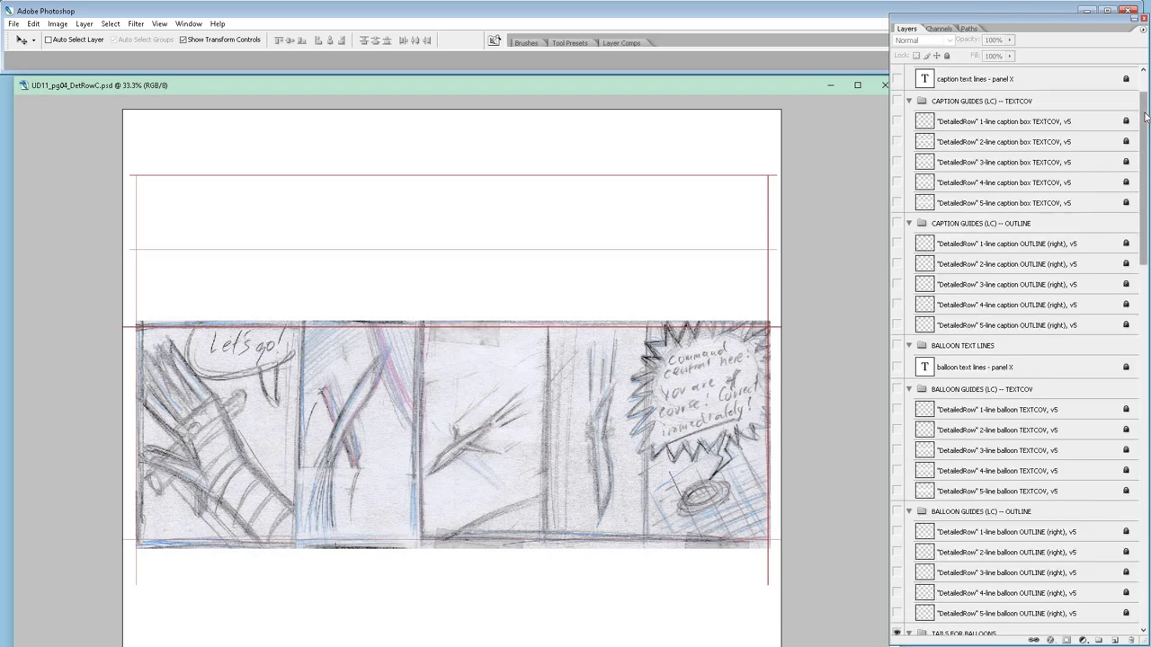
{"action": "left_click_drag", "start_coordinate": [1145, 117], "coordinate": [1145, 176]}
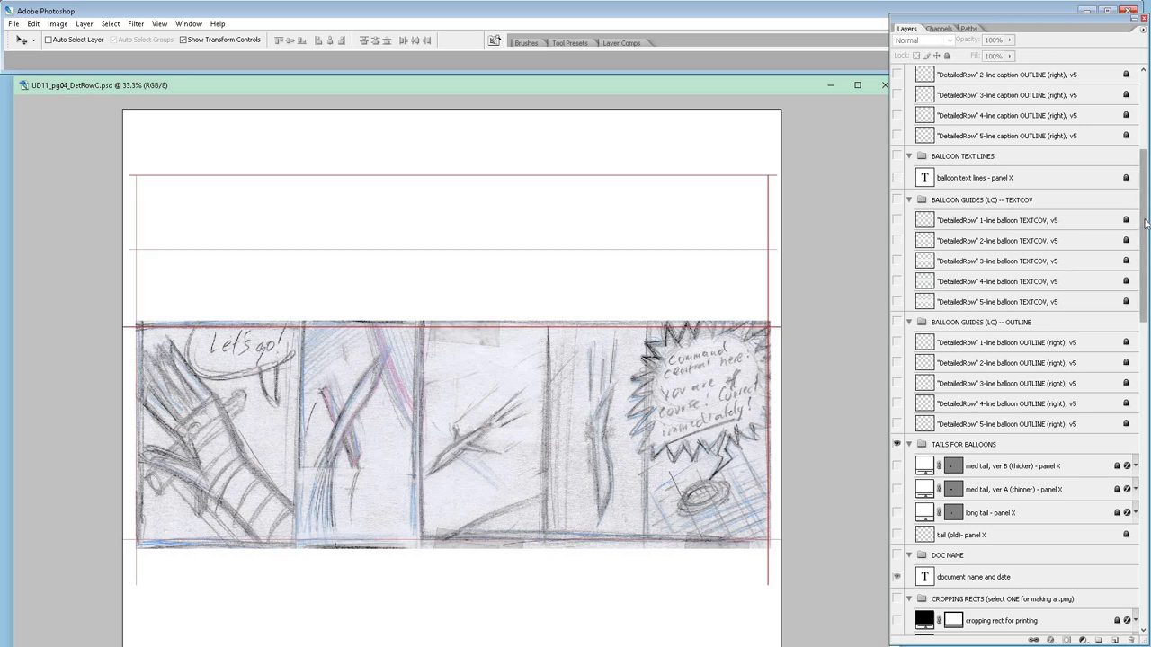
{"action": "left_click_drag", "start_coordinate": [1145, 223], "coordinate": [1146, 225]}
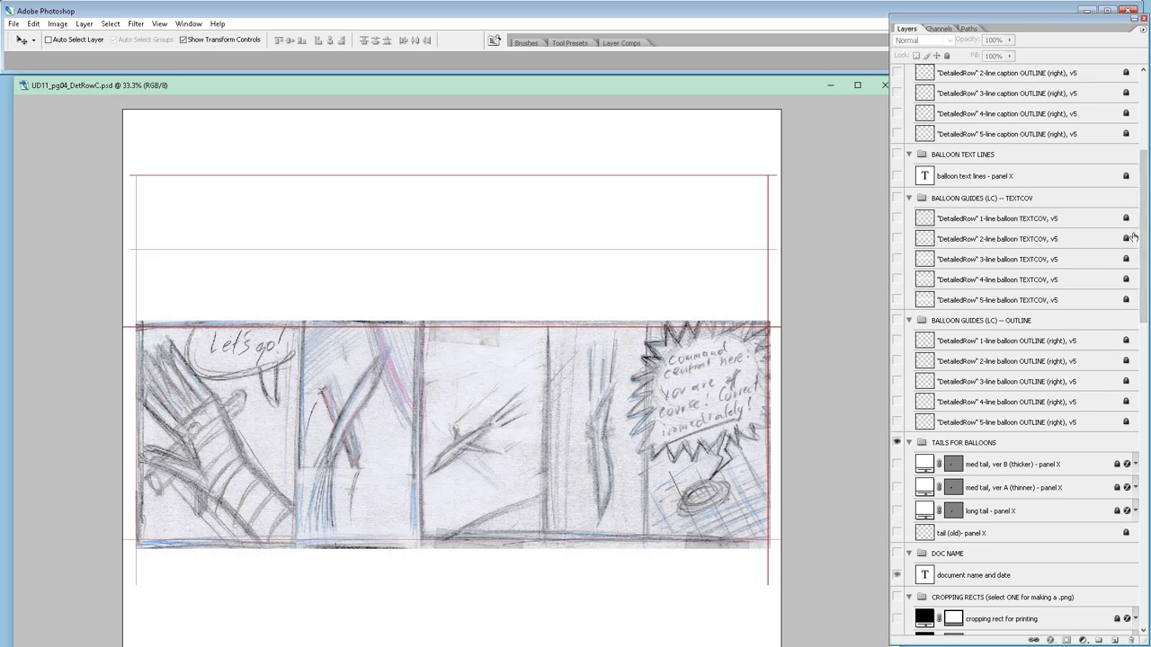
{"action": "scroll", "coordinate": [1104, 372], "scroll_direction": "down", "scroll_amount": 10}
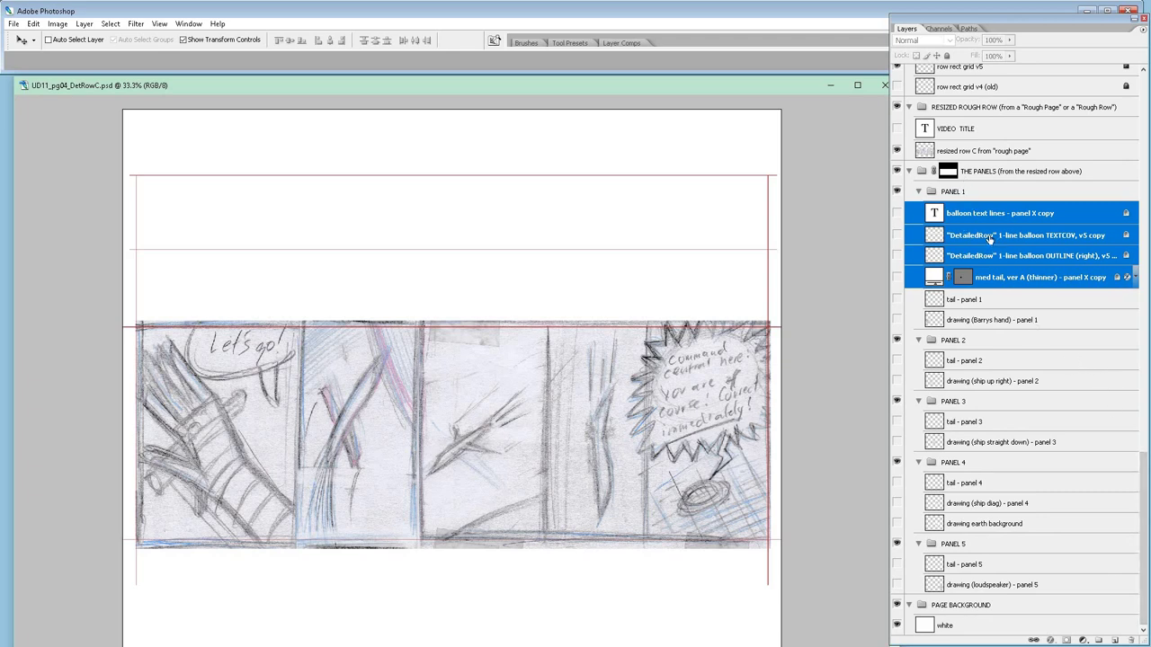
{"action": "left_click", "coordinate": [1111, 217]}
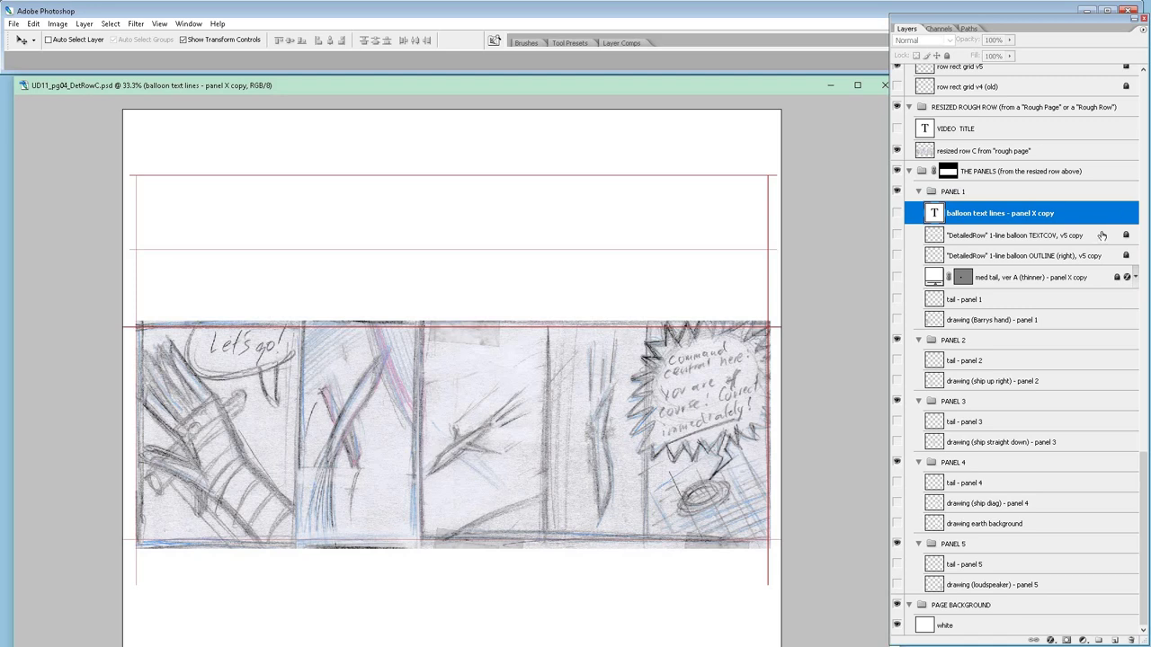
{"action": "left_click", "coordinate": [1102, 235]}
Select the copied outline, thinner tail and balloon text layers in PANEL 1 in turn.
{"action": "left_click", "coordinate": [1103, 259]}
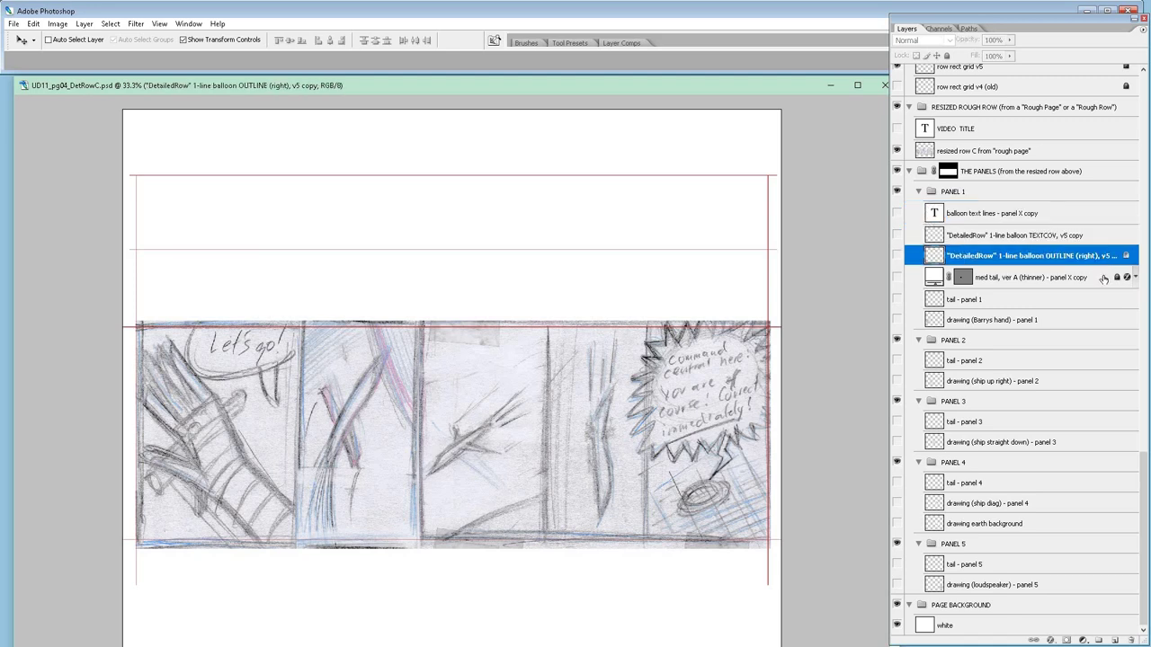
{"action": "left_click", "coordinate": [1099, 278]}
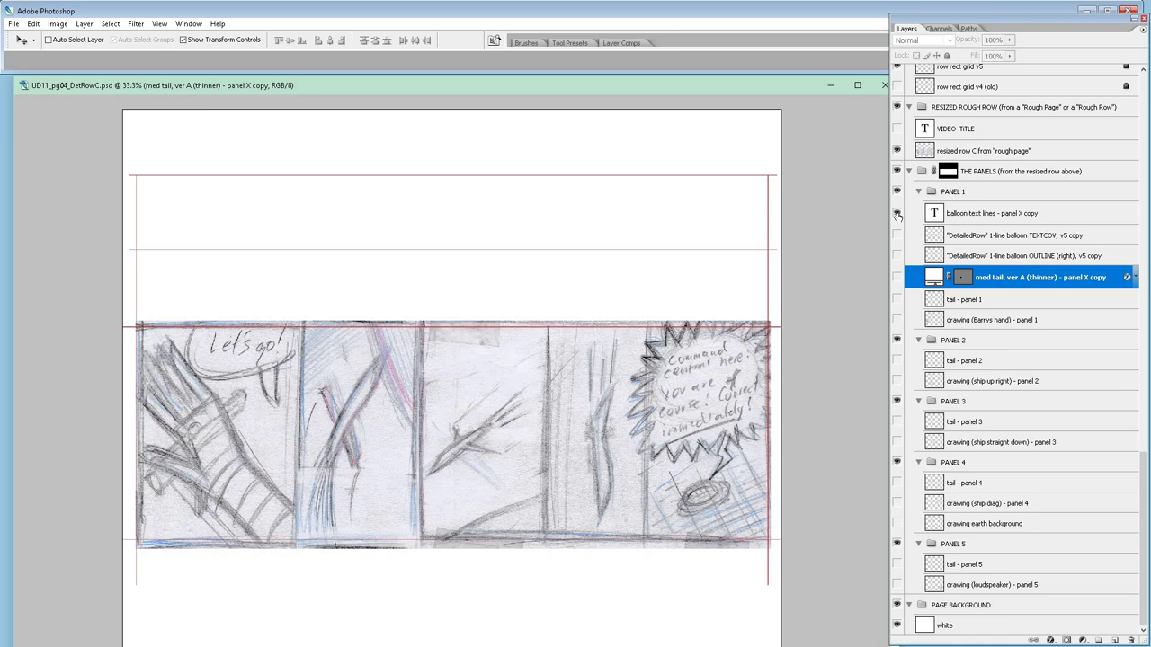
{"action": "left_click", "coordinate": [967, 217]}
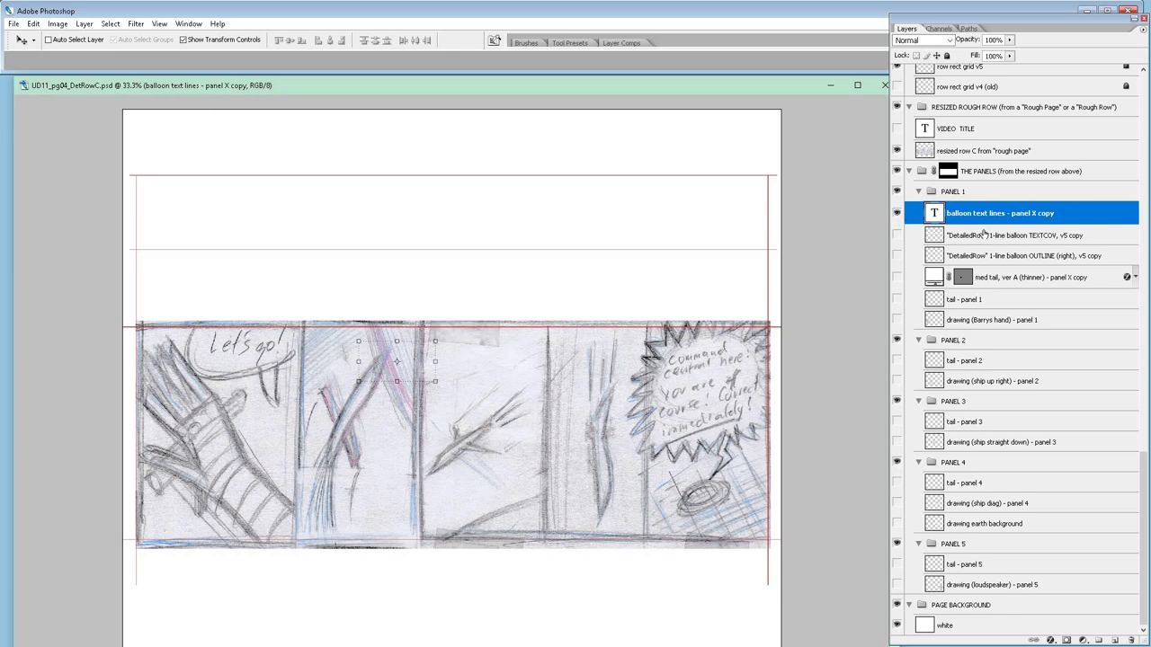
{"action": "left_click", "coordinate": [896, 151]}
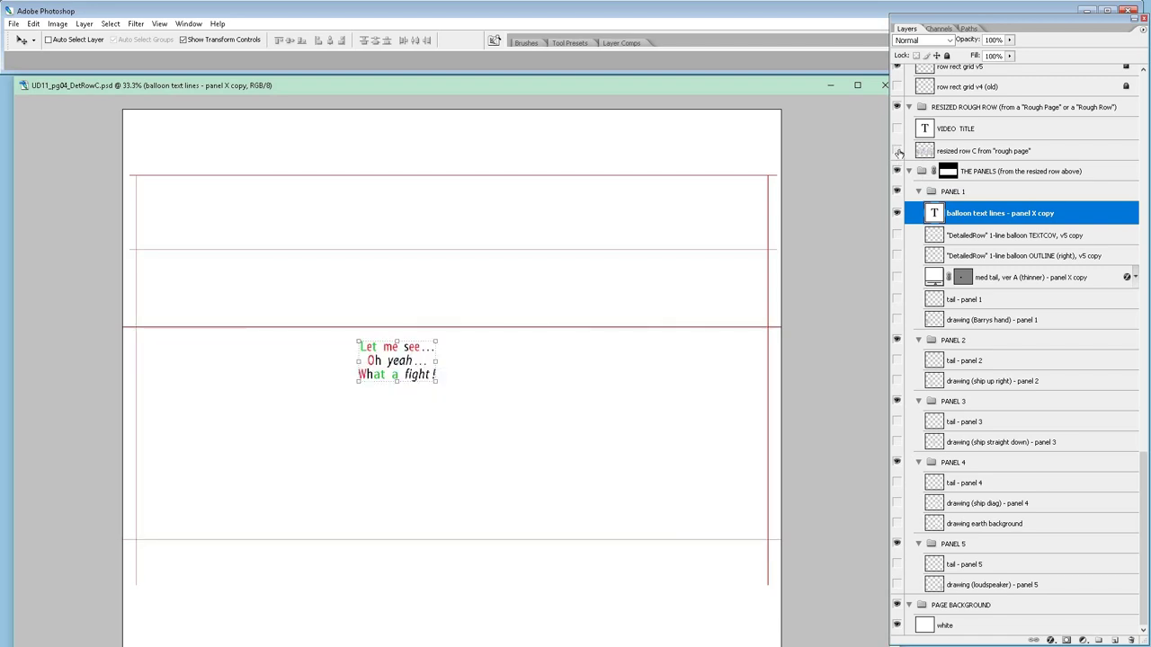
{"action": "left_click", "coordinate": [896, 151]}
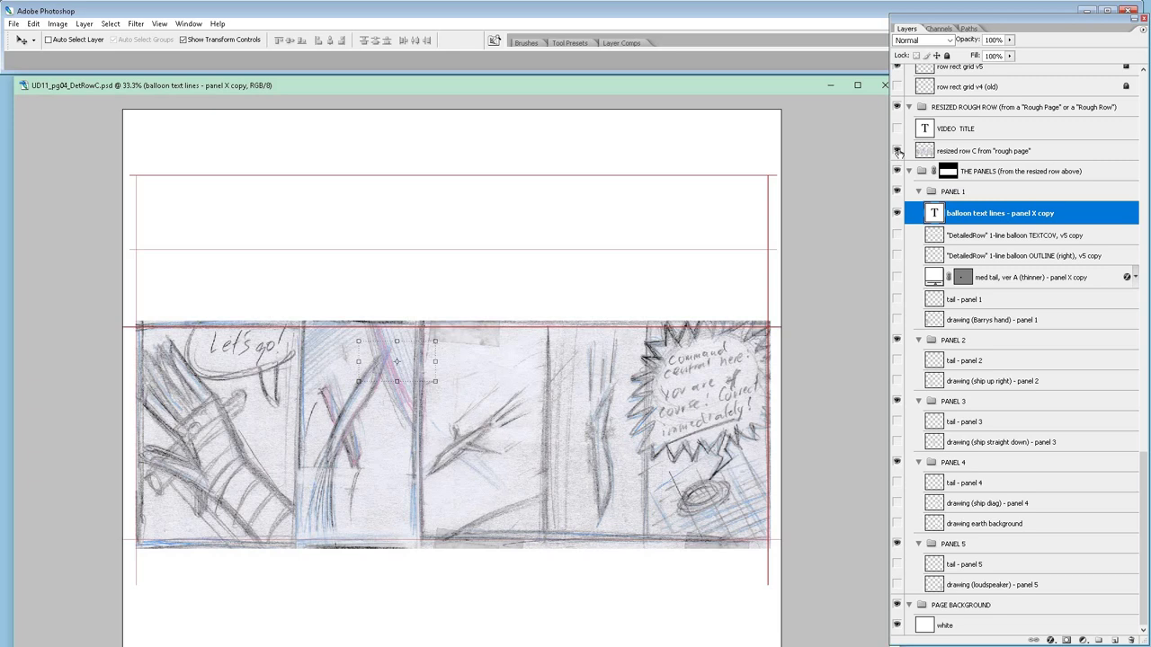
{"action": "left_click", "coordinate": [897, 152]}
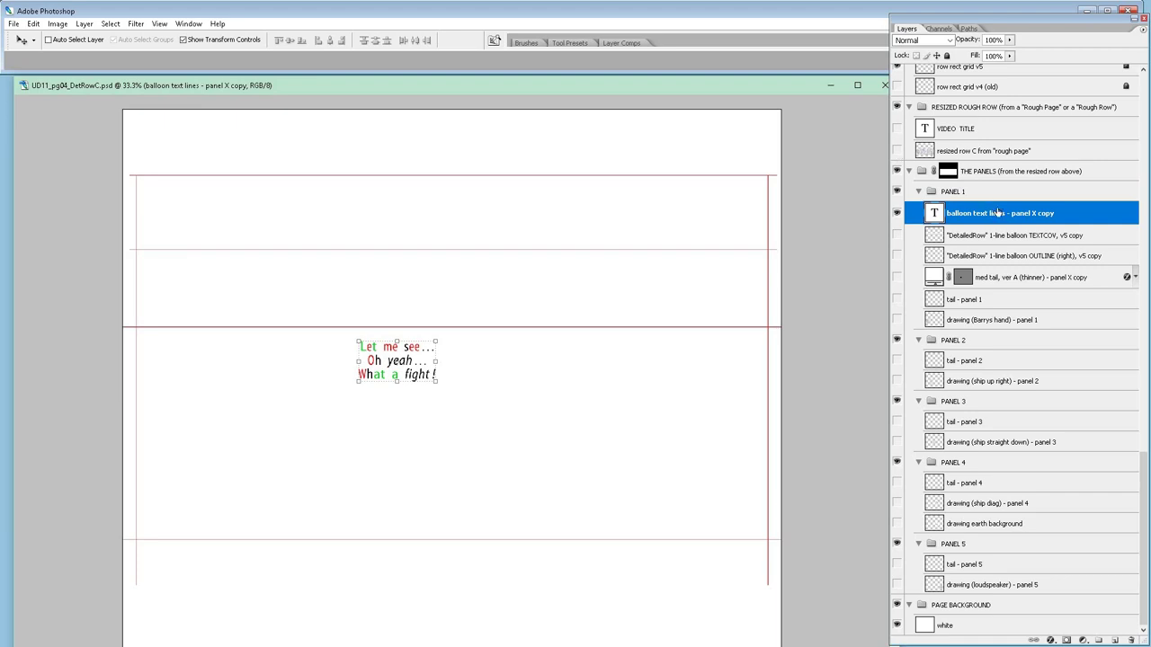
{"action": "scroll", "coordinate": [996, 217], "scroll_direction": "up", "scroll_amount": 5}
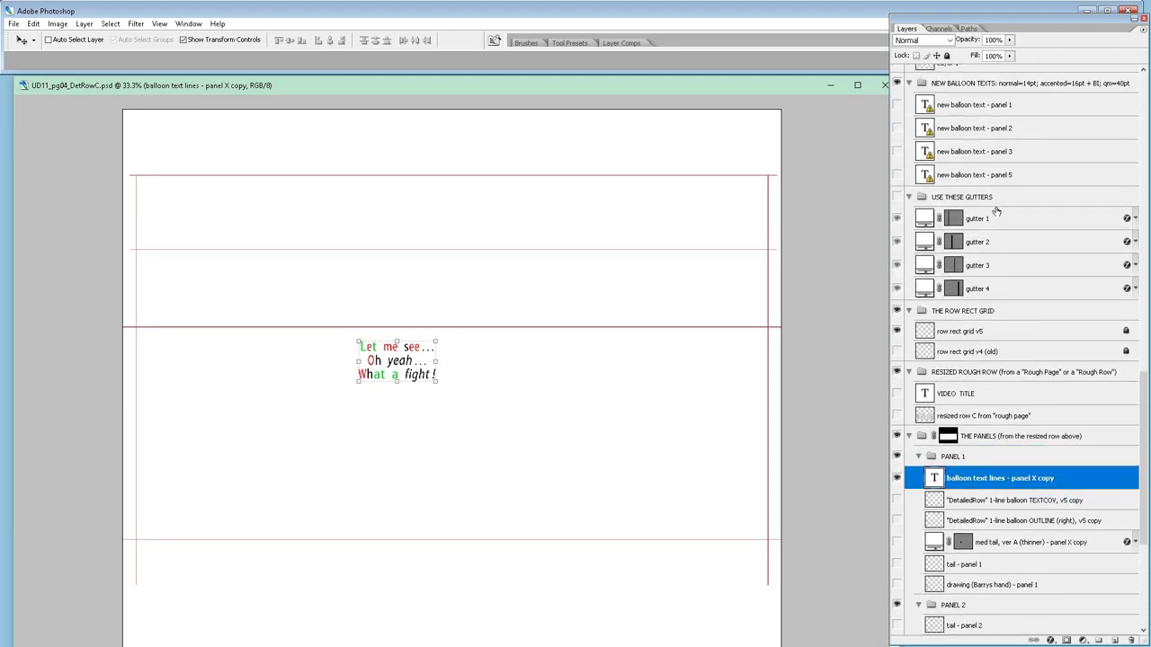
{"action": "scroll", "coordinate": [996, 211], "scroll_direction": "up", "scroll_amount": 2}
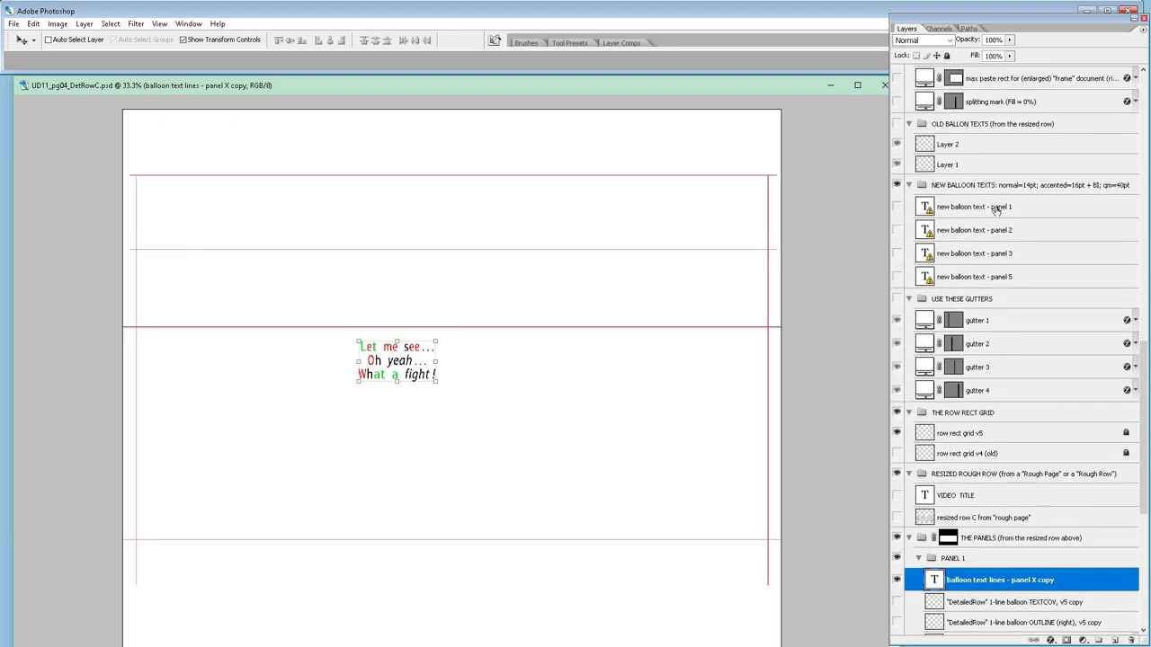
{"action": "scroll", "coordinate": [996, 209], "scroll_direction": "up", "scroll_amount": 2}
{"action": "scroll", "coordinate": [996, 210], "scroll_direction": "down", "scroll_amount": 1}
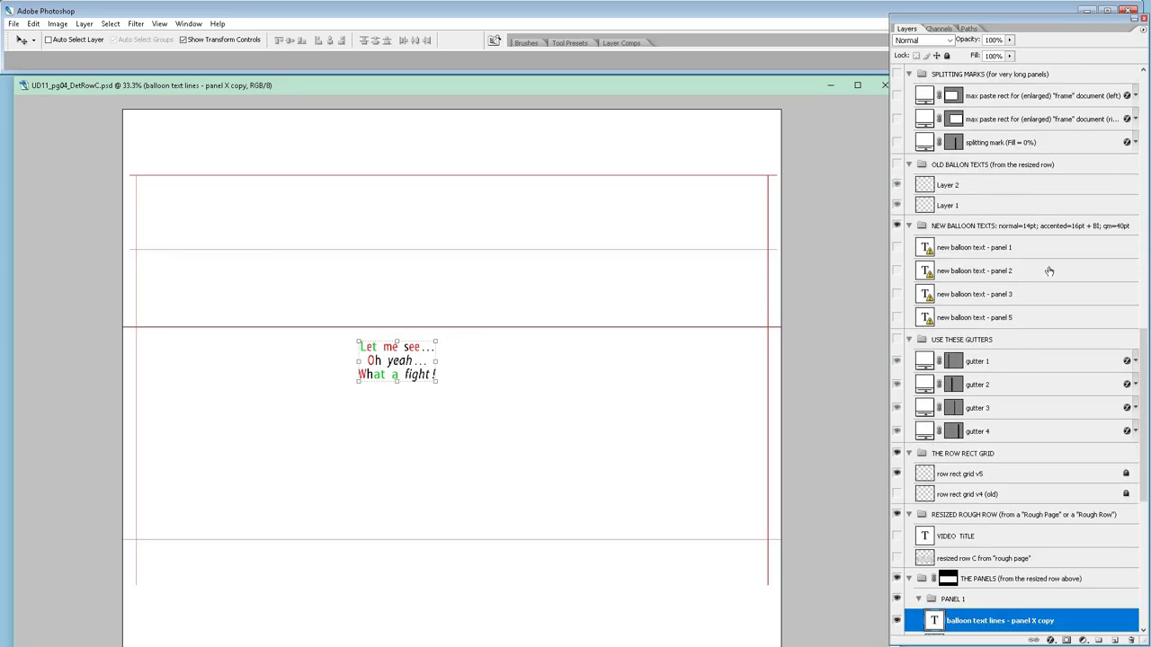
Turn on the USE THESE GUTTERS group to show the panel gutters across the row.
{"action": "left_click", "coordinate": [896, 339]}
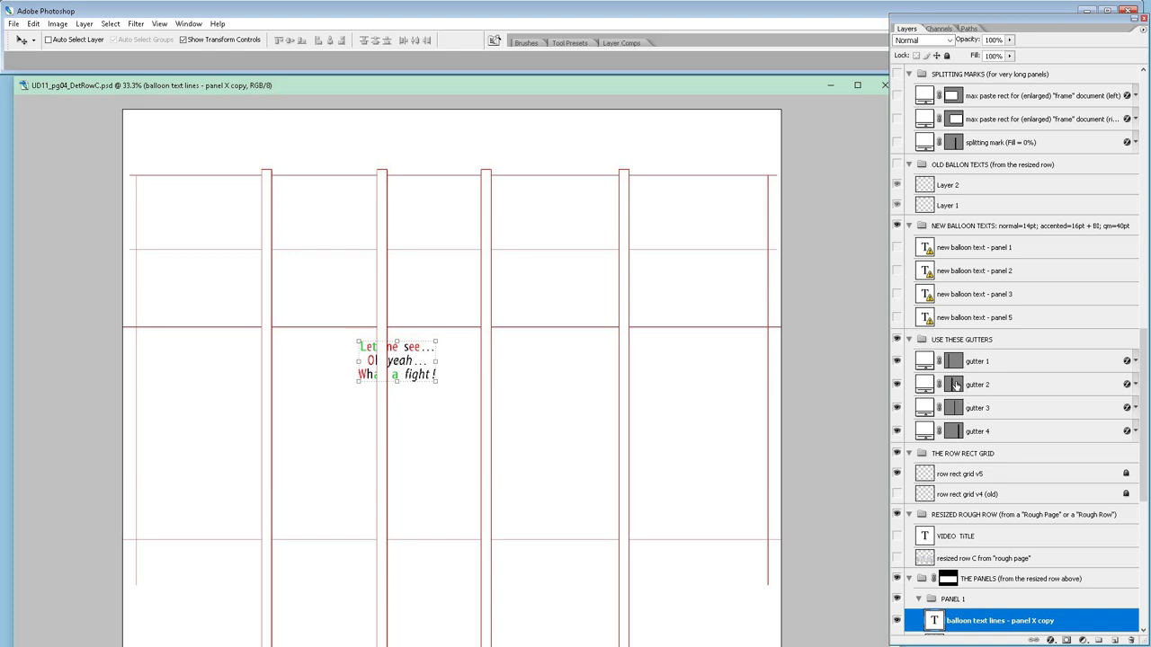
{"action": "scroll", "coordinate": [971, 350], "scroll_direction": "down", "scroll_amount": 10}
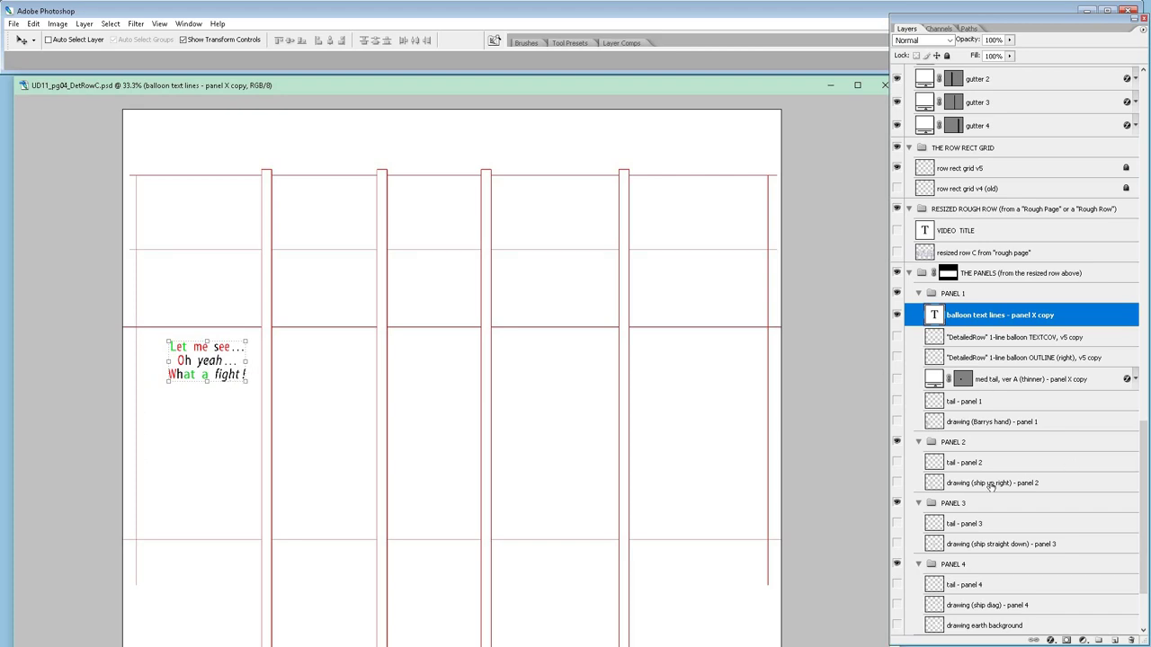
Show the panel 1–5 drawings and the 'resized row C from rough page' layer, selecting it.
{"action": "left_click", "coordinate": [896, 422]}
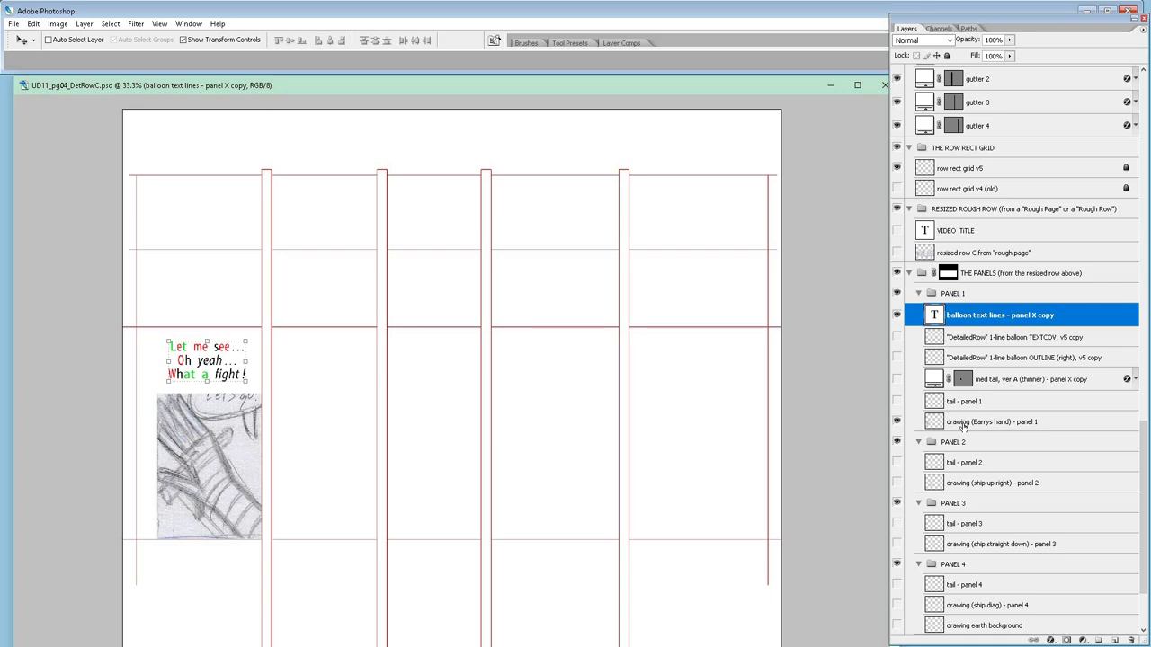
{"action": "left_click", "coordinate": [896, 482]}
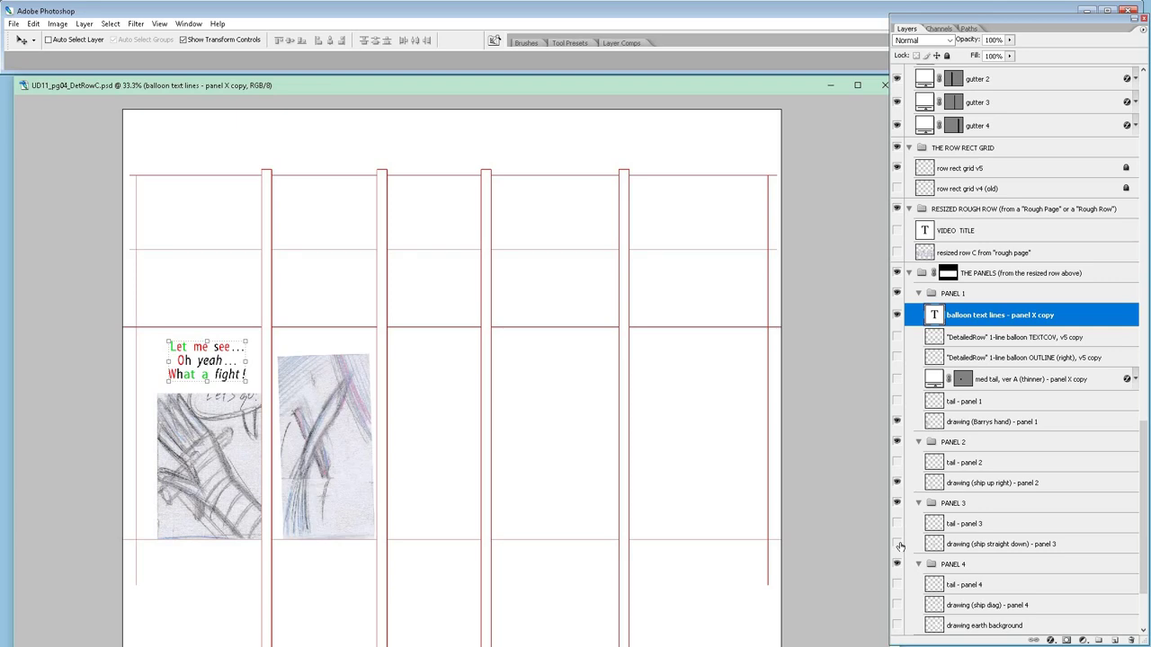
{"action": "left_click", "coordinate": [898, 544]}
{"action": "scroll", "coordinate": [898, 551], "scroll_direction": "down", "scroll_amount": 3}
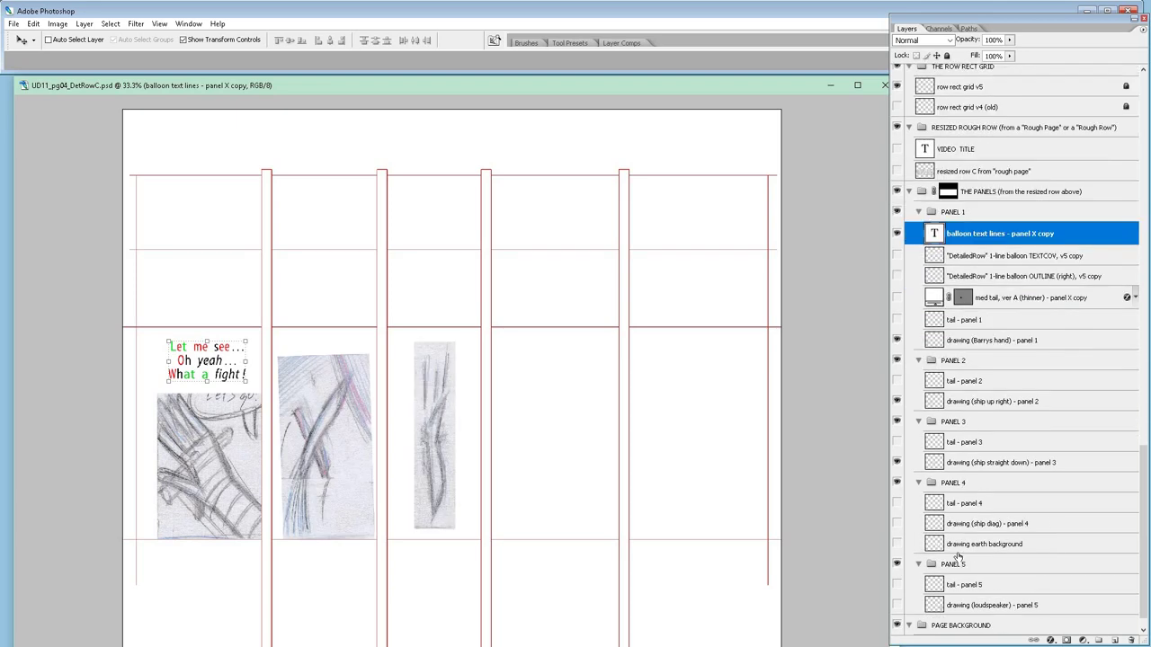
{"action": "left_click", "coordinate": [897, 544]}
{"action": "scroll", "coordinate": [897, 546], "scroll_direction": "down", "scroll_amount": 1}
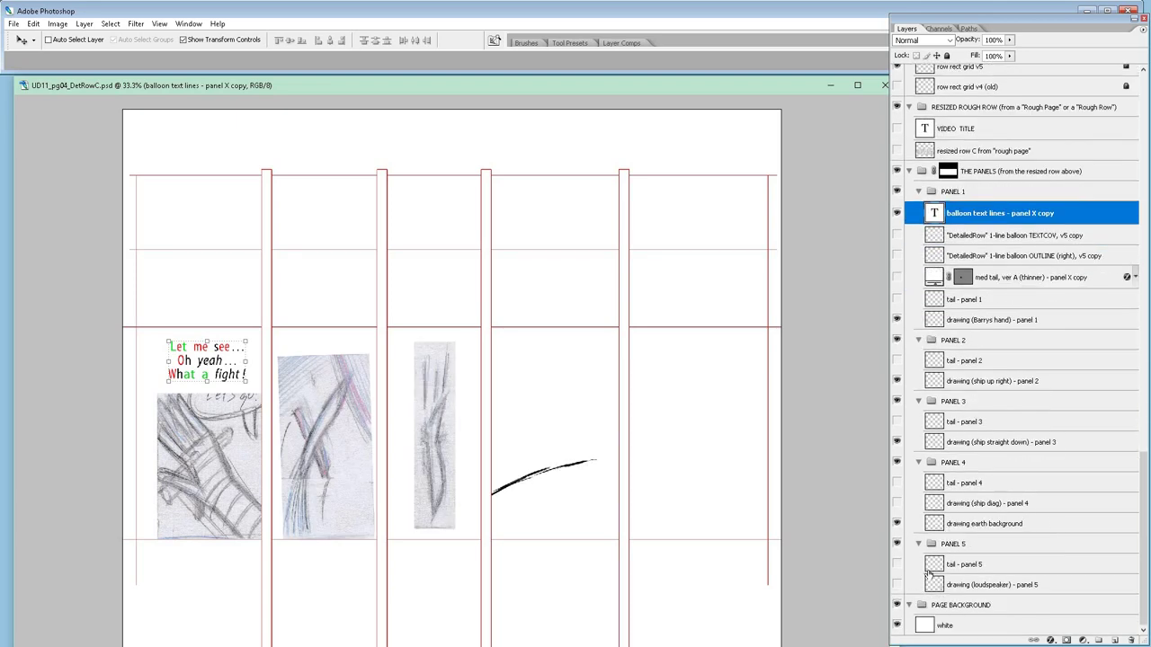
{"action": "left_click", "coordinate": [897, 585]}
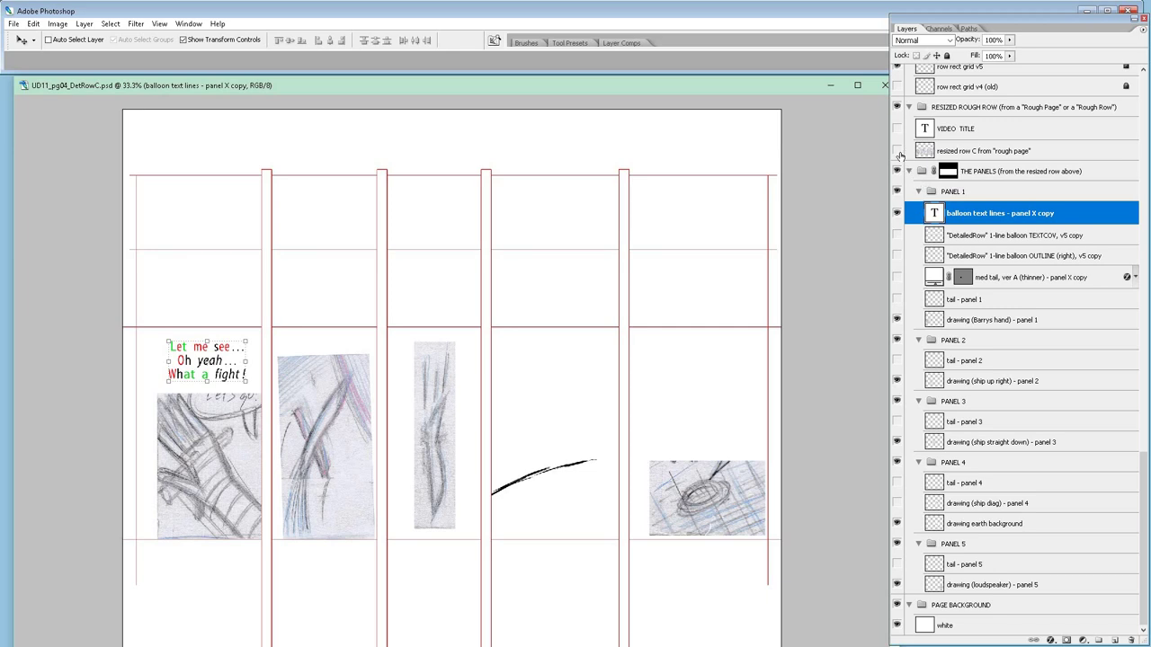
{"action": "left_click", "coordinate": [896, 151]}
{"action": "left_click", "coordinate": [956, 151]}
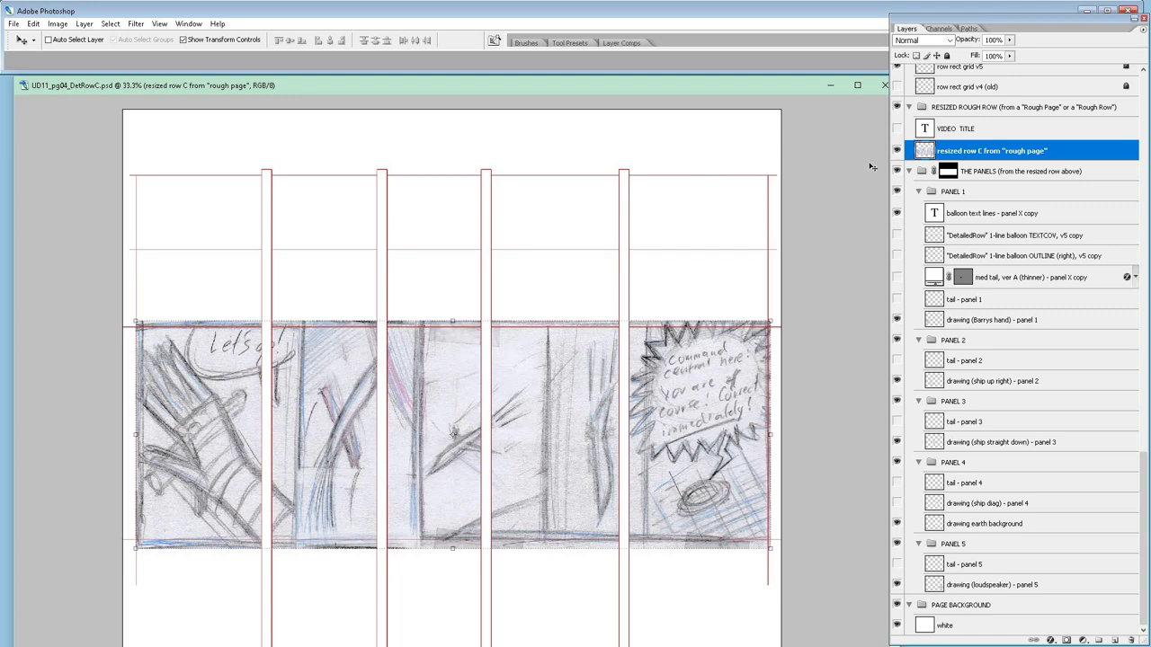
View the row C sketch solo, then hide it and show 'drawing (ship diag) - panel 4'.
{"action": "left_click", "coordinate": [896, 151], "text": "alt"}
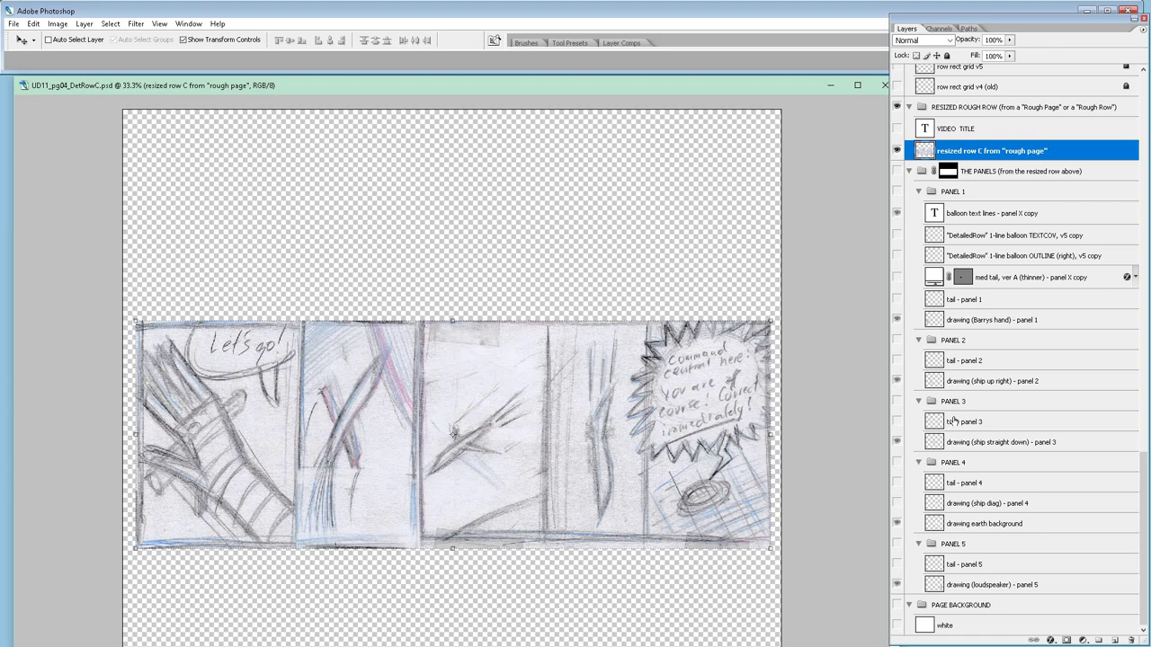
{"action": "left_click", "coordinate": [896, 151], "text": "alt"}
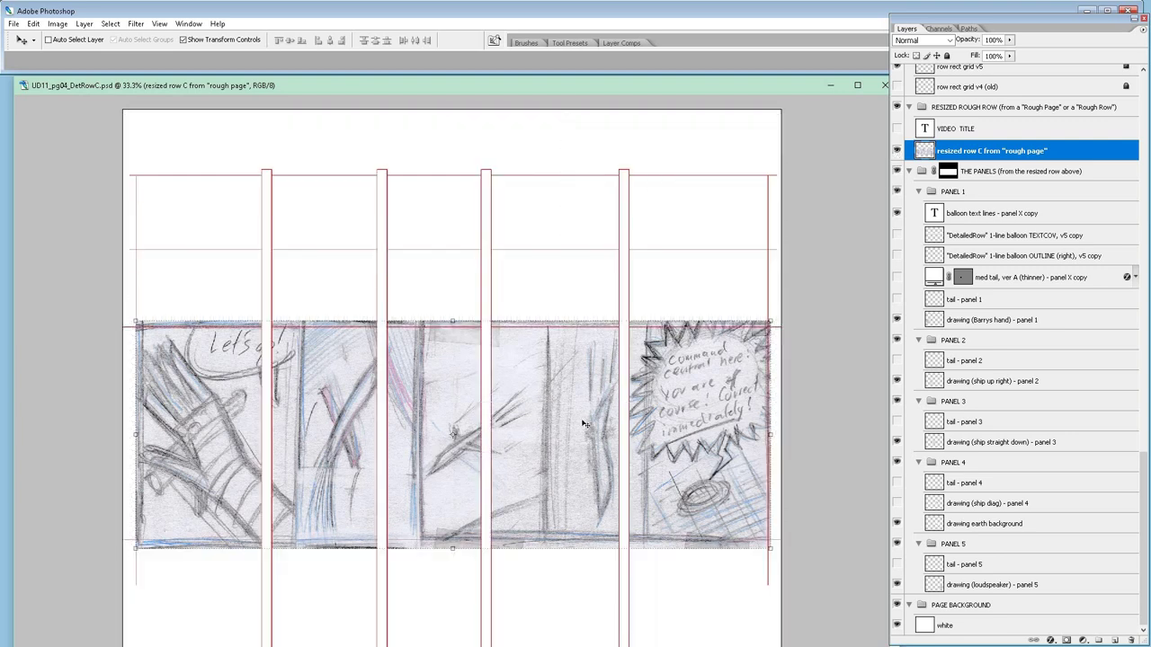
{"action": "left_click", "coordinate": [896, 151]}
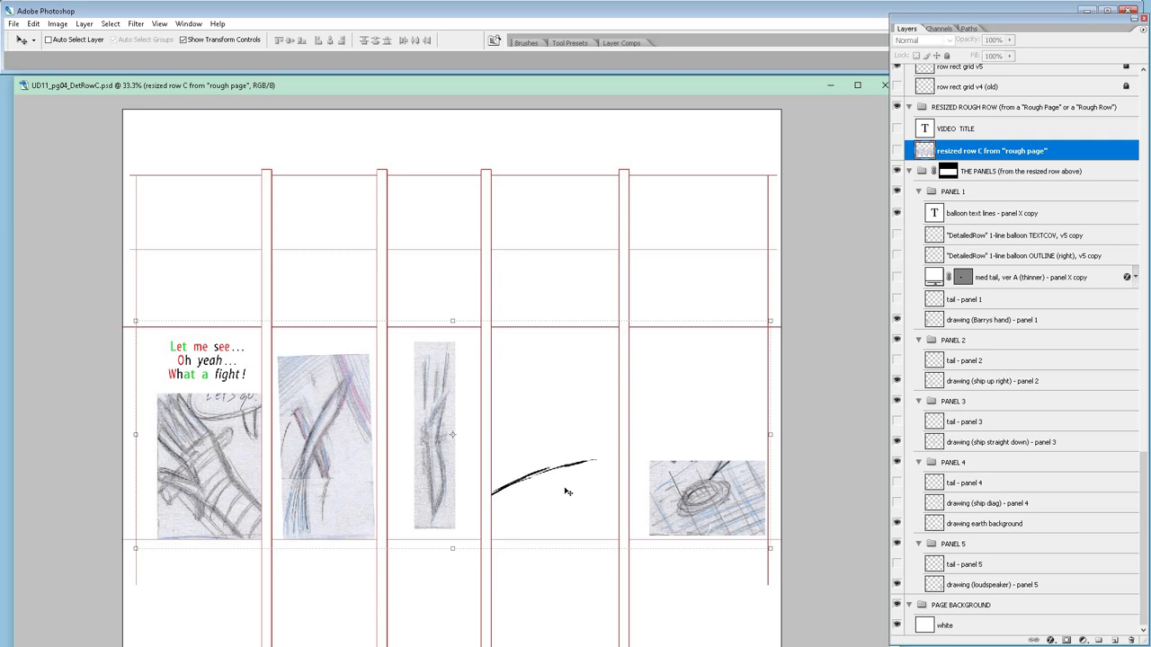
{"action": "left_click", "coordinate": [896, 503]}
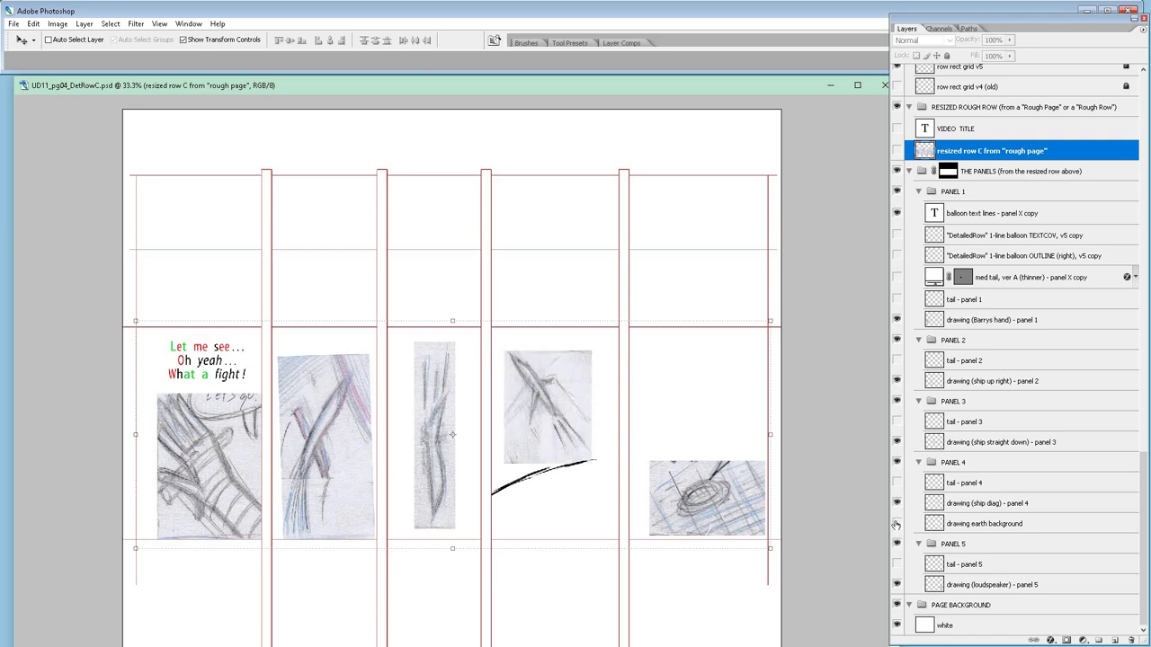
{"action": "left_click", "coordinate": [896, 523]}
{"action": "left_click", "coordinate": [896, 524]}
Zoom to 100% and bring panels 1 and 2 into close view.
{"action": "key", "text": "ctrl+plus"}
{"action": "key", "text": "ctrl+plus"}
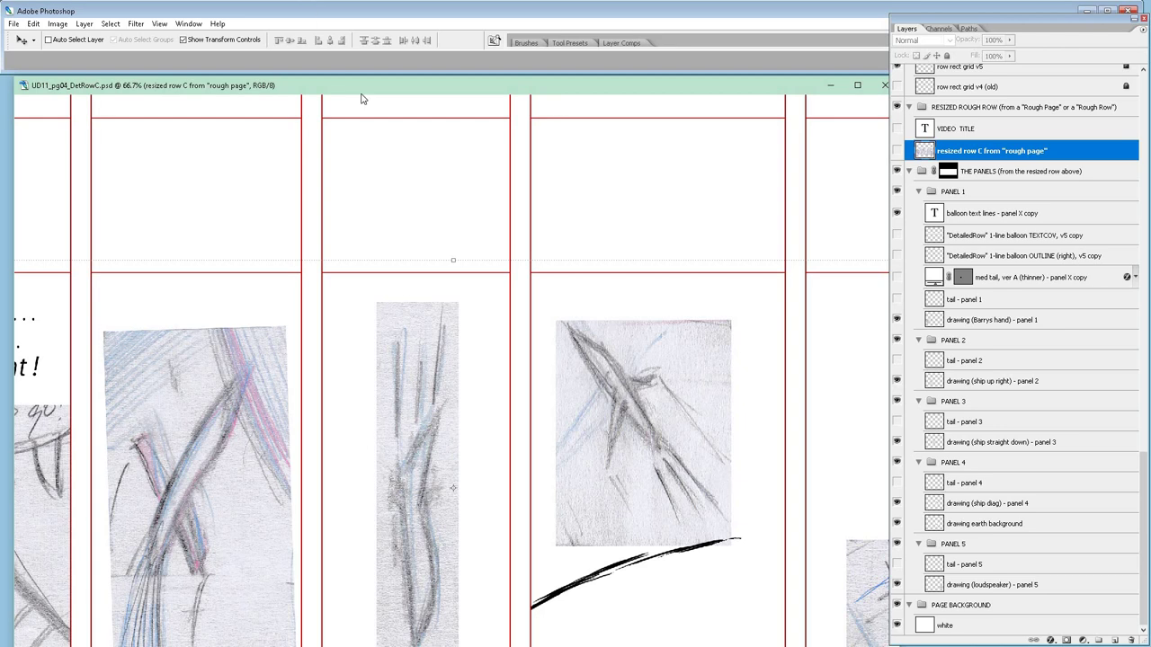
{"action": "left_click_drag", "start_coordinate": [371, 79], "coordinate": [375, 15]}
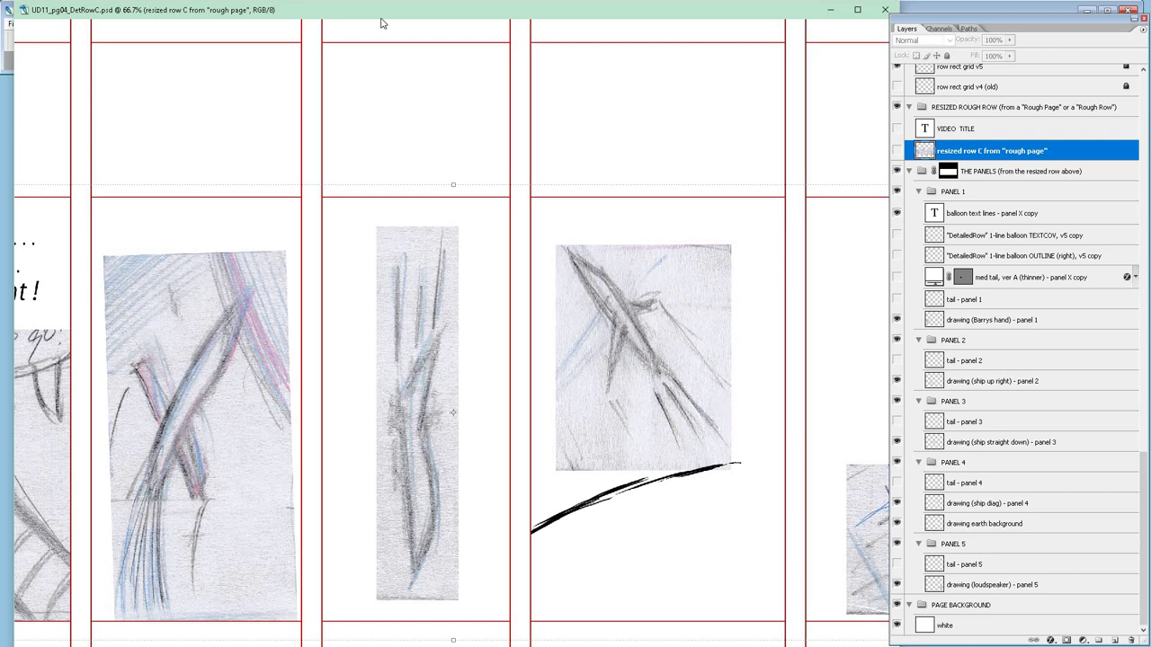
{"action": "mouse_move", "coordinate": [382, 9]}
{"action": "left_mouse_down"}
{"action": "mouse_move", "coordinate": [383, 43]}
{"action": "mouse_move", "coordinate": [373, 4]}
{"action": "left_mouse_up"}
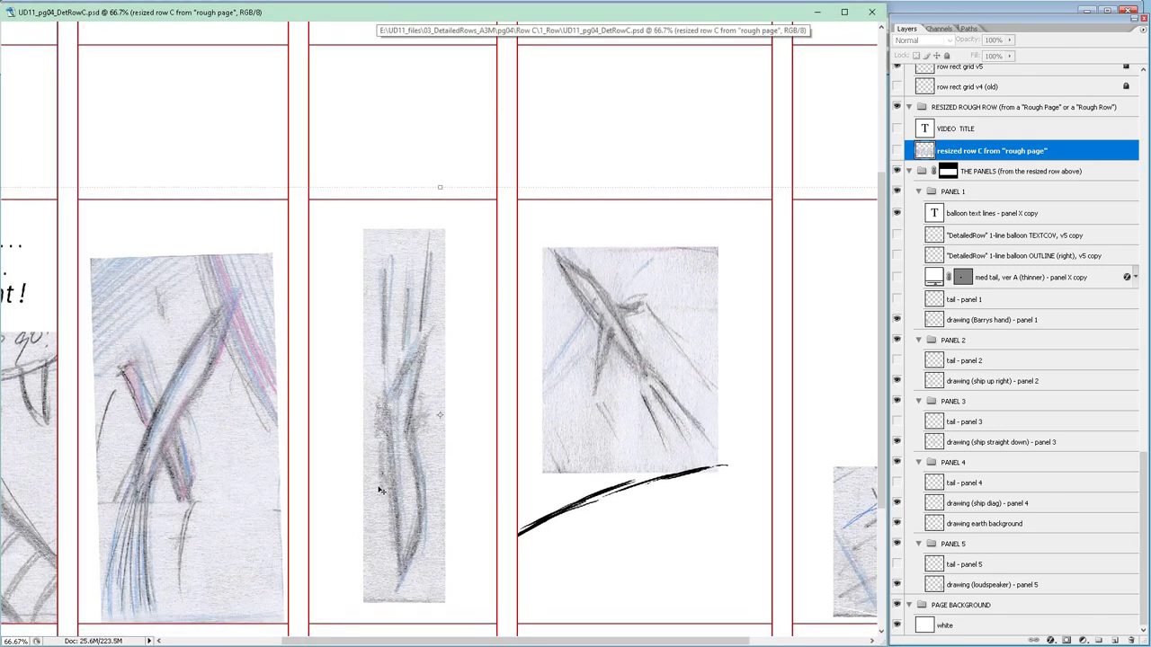
{"action": "left_click_drag", "start_coordinate": [329, 641], "coordinate": [212, 642]}
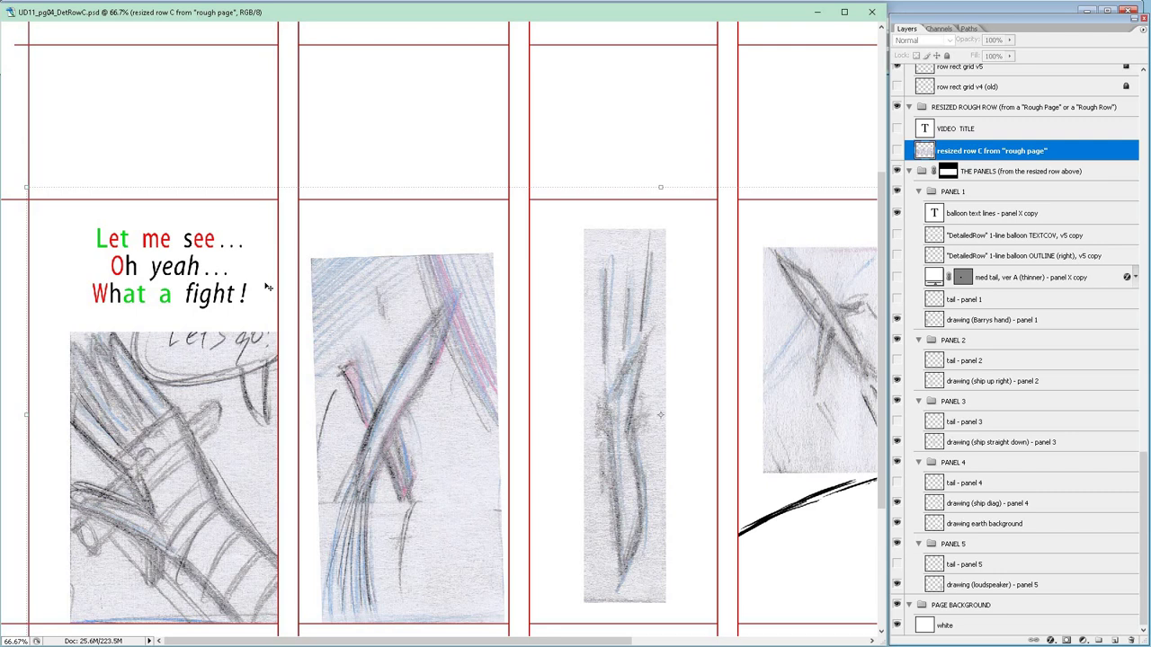
{"action": "key", "text": "ctrl+plus"}
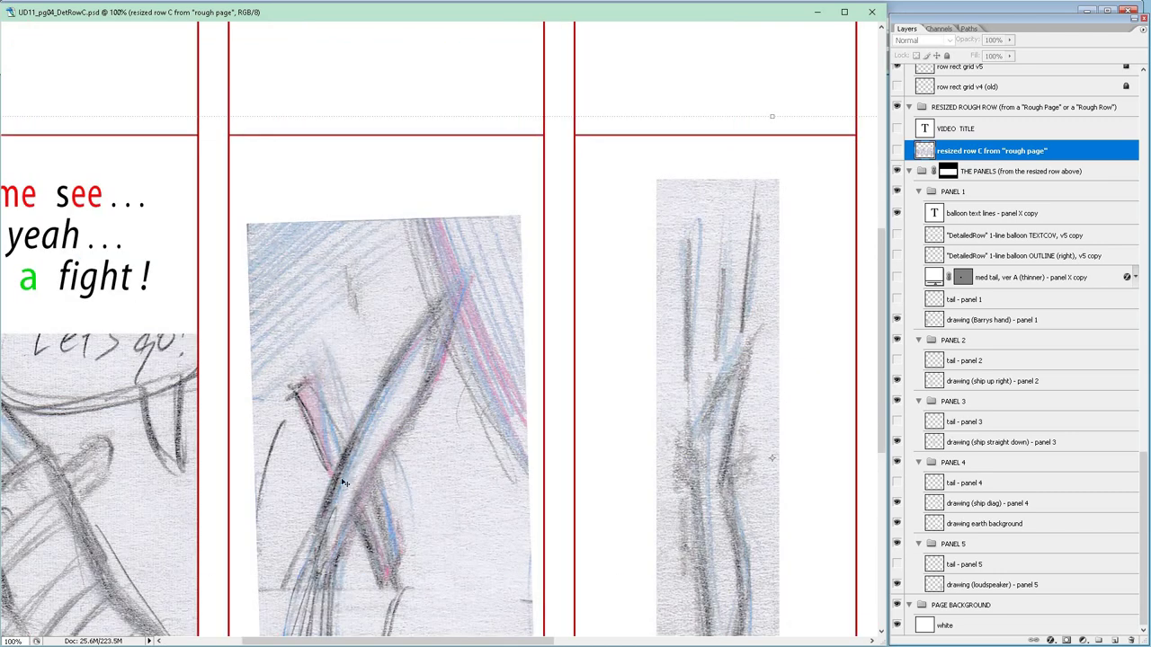
{"action": "left_click_drag", "start_coordinate": [368, 641], "coordinate": [293, 641]}
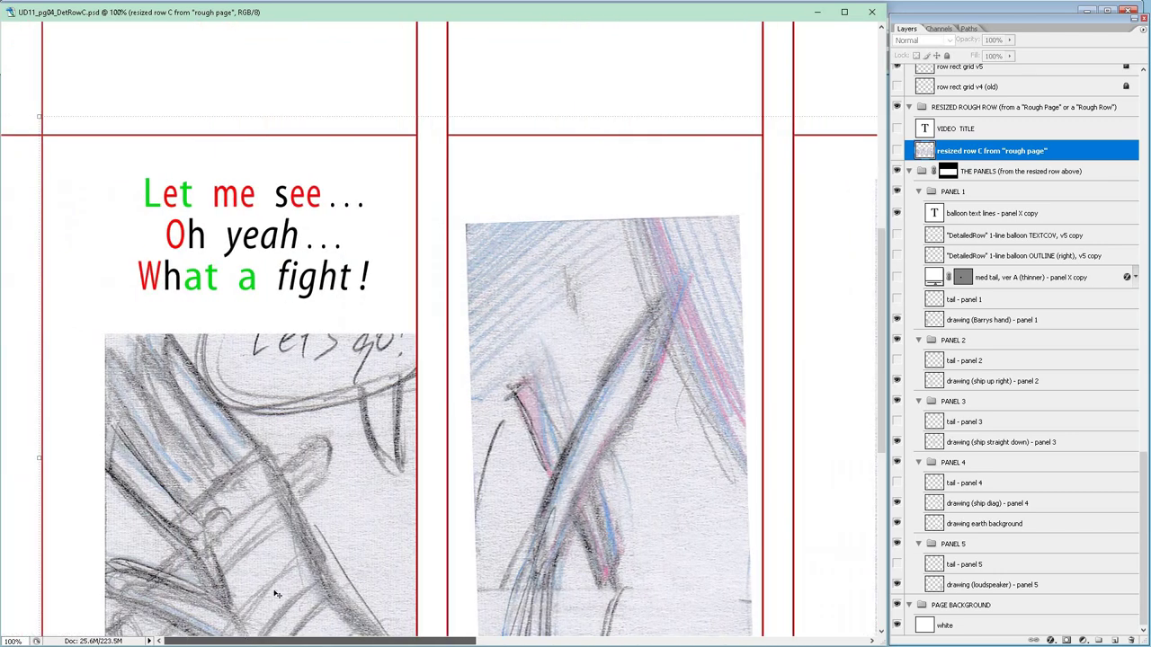
{"action": "scroll", "coordinate": [402, 456], "scroll_direction": "down", "scroll_amount": 5}
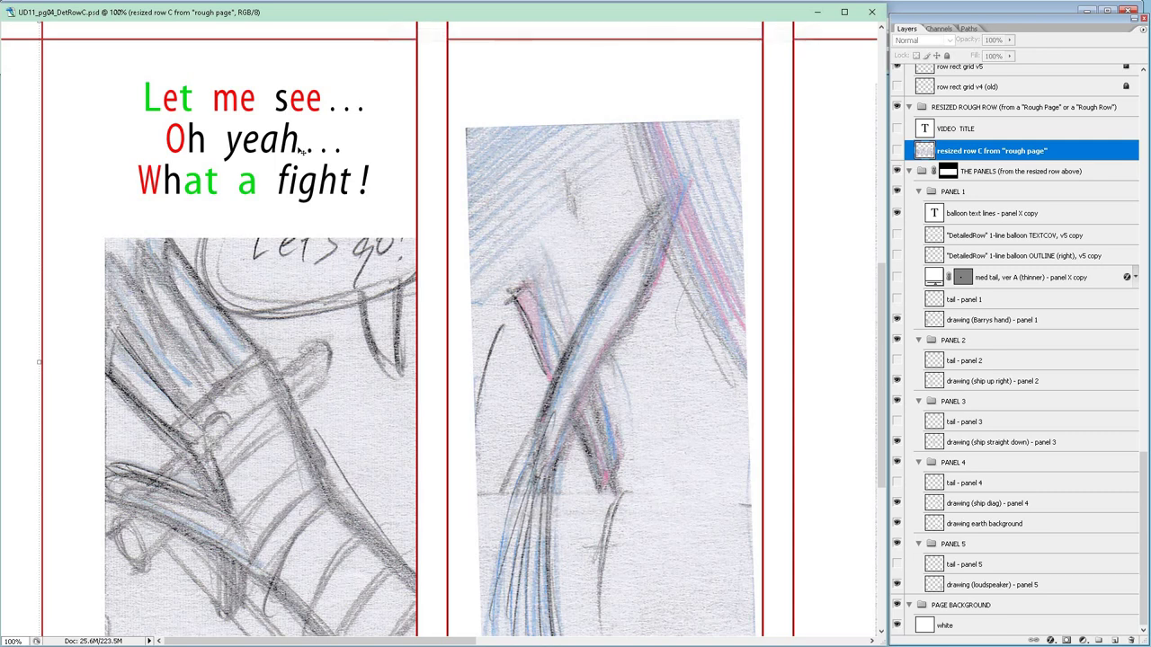
Select the Panel 1 balloon text layer and nudge it to centre over the hand drawing.
{"action": "left_click", "coordinate": [1007, 219]}
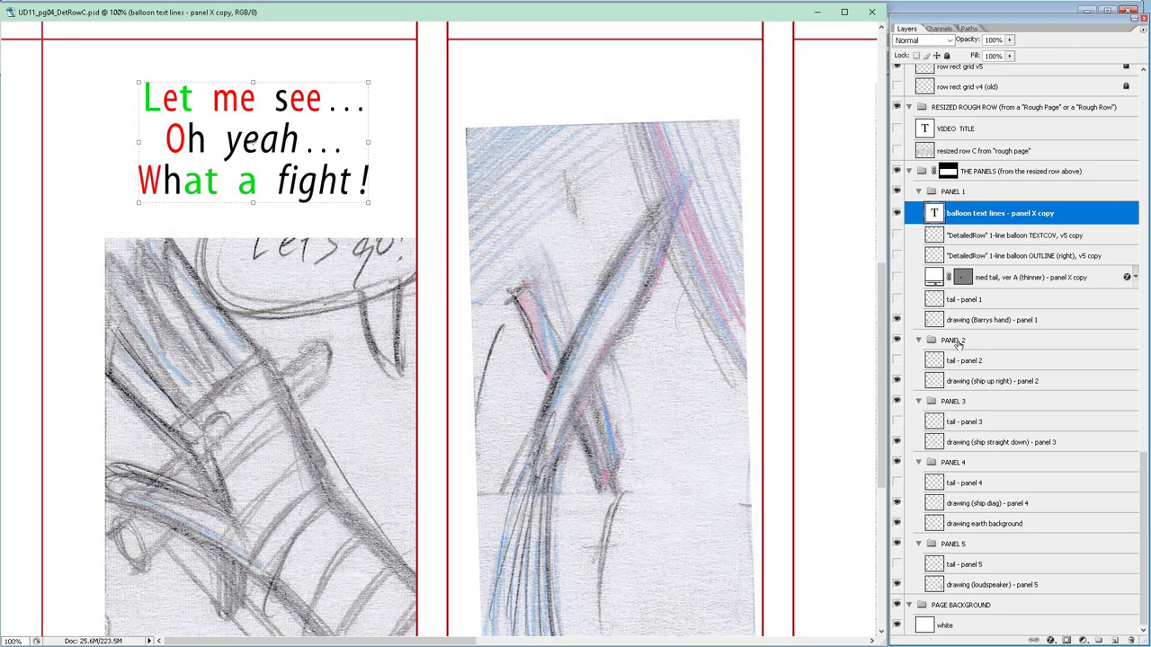
{"action": "key", "text": "shift+Right"}
{"action": "key", "text": "shift+Right"}
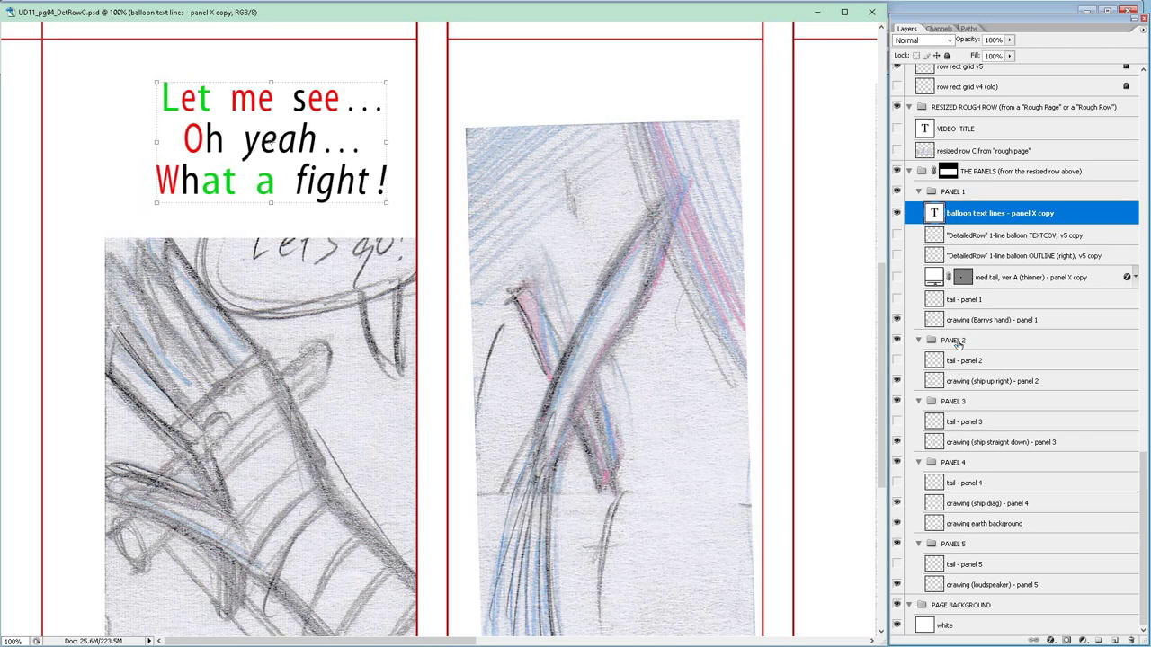
{"action": "key", "text": "shift+Left"}
{"action": "key", "text": "shift+Left"}
{"action": "key", "text": "shift+Left"}
{"action": "key", "text": "shift+Left"}
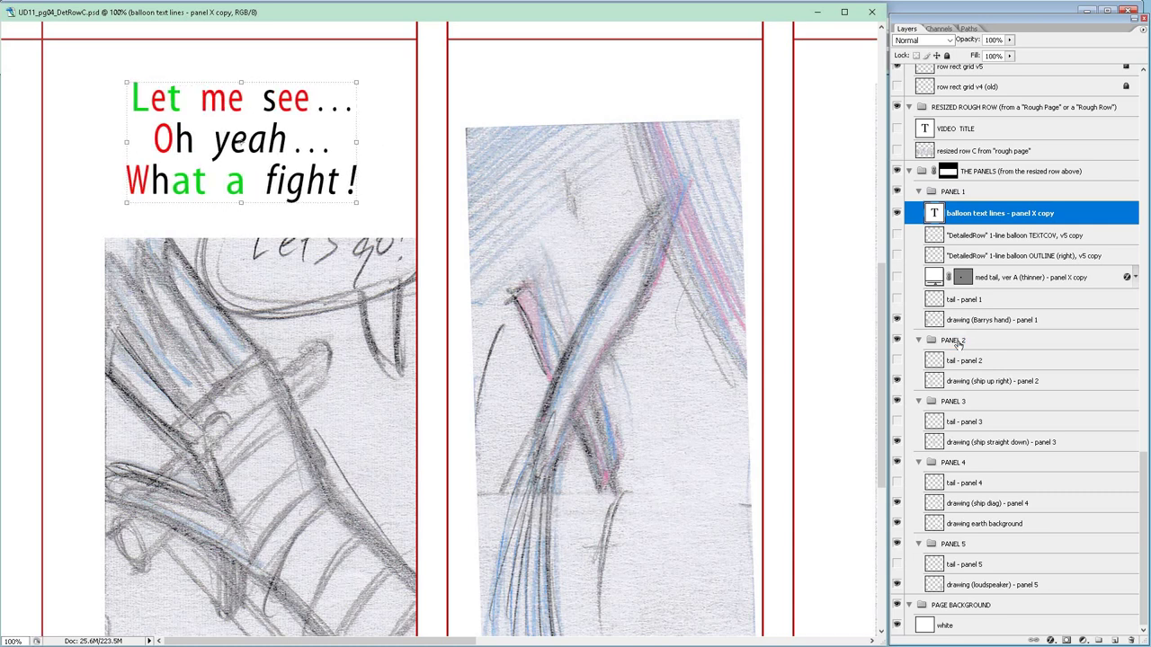
{"action": "key", "text": "shift+Left"}
{"action": "key", "text": "shift+Left"}
{"action": "key", "text": "shift+Left"}
{"action": "key", "text": "shift+Left"}
{"action": "key", "text": "shift+Left"}
{"action": "key", "text": "shift+Left"}
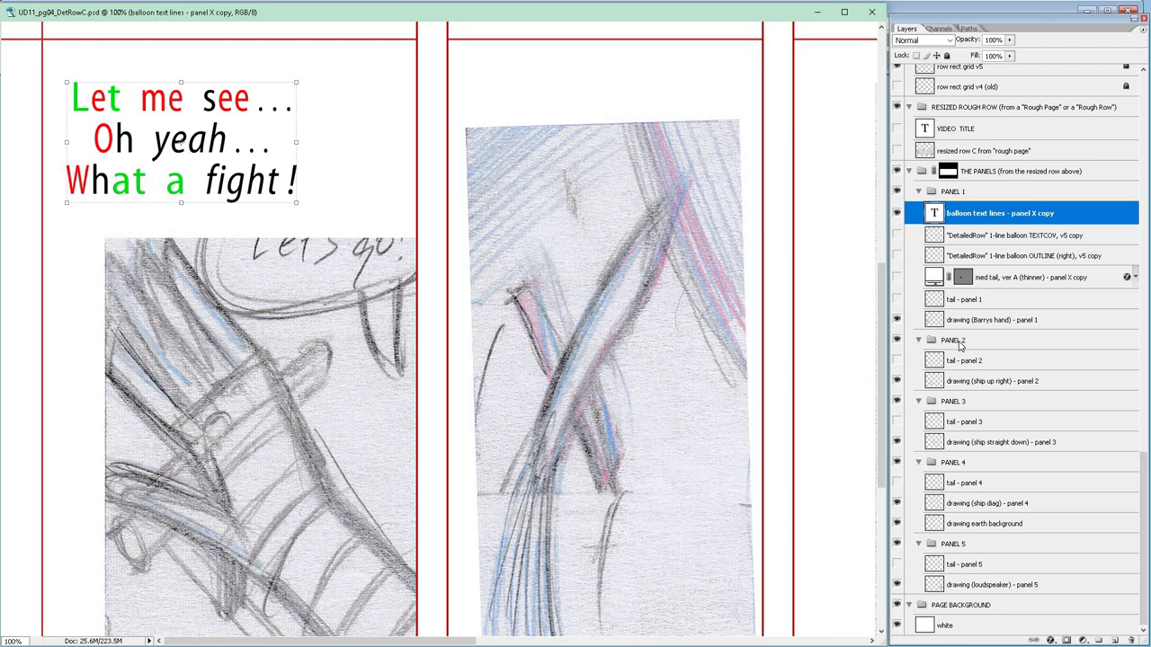
{"action": "key", "text": "Right"}
{"action": "key", "text": "Right"}
{"action": "key", "text": "Right"}
{"action": "key", "text": "Right"}
{"action": "key", "text": "Right"}
{"action": "key", "text": "Right"}
{"action": "key", "text": "Right"}
{"action": "key", "text": "Right"}
{"action": "key", "text": "Right"}
{"action": "key", "text": "Right"}
{"action": "key", "text": "Right"}
{"action": "key", "text": "Right"}
{"action": "key", "text": "Right"}
{"action": "key", "text": "Right"}
{"action": "key", "text": "Right"}
{"action": "key", "text": "Right"}
{"action": "key", "text": "Right"}
{"action": "key", "text": "Right"}
{"action": "key", "text": "Right"}
{"action": "key", "text": "Right"}
{"action": "key", "text": "Right"}
{"action": "key", "text": "Right"}
{"action": "key", "text": "Right"}
{"action": "key", "text": "Right"}
{"action": "key", "text": "Right"}
{"action": "key", "text": "Right"}
{"action": "key", "text": "Right"}
{"action": "key", "text": "Right"}
{"action": "key", "text": "Right"}
{"action": "key", "text": "Right"}
{"action": "key", "text": "Right"}
{"action": "key", "text": "Right"}
{"action": "key", "text": "Right"}
{"action": "key", "text": "Right"}
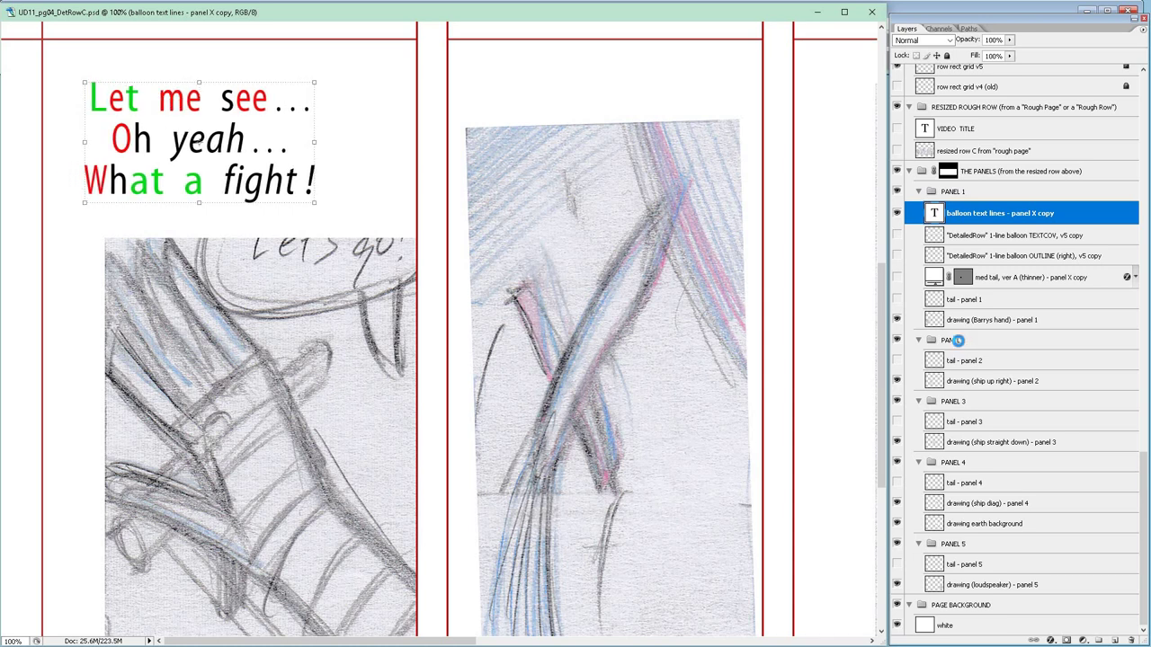
{"action": "key", "text": "Right"}
{"action": "key", "text": "Right"}
{"action": "key", "text": "Right"}
{"action": "key", "text": "Right"}
{"action": "key", "text": "Right"}
{"action": "key", "text": "Right"}
{"action": "key", "text": "Right"}
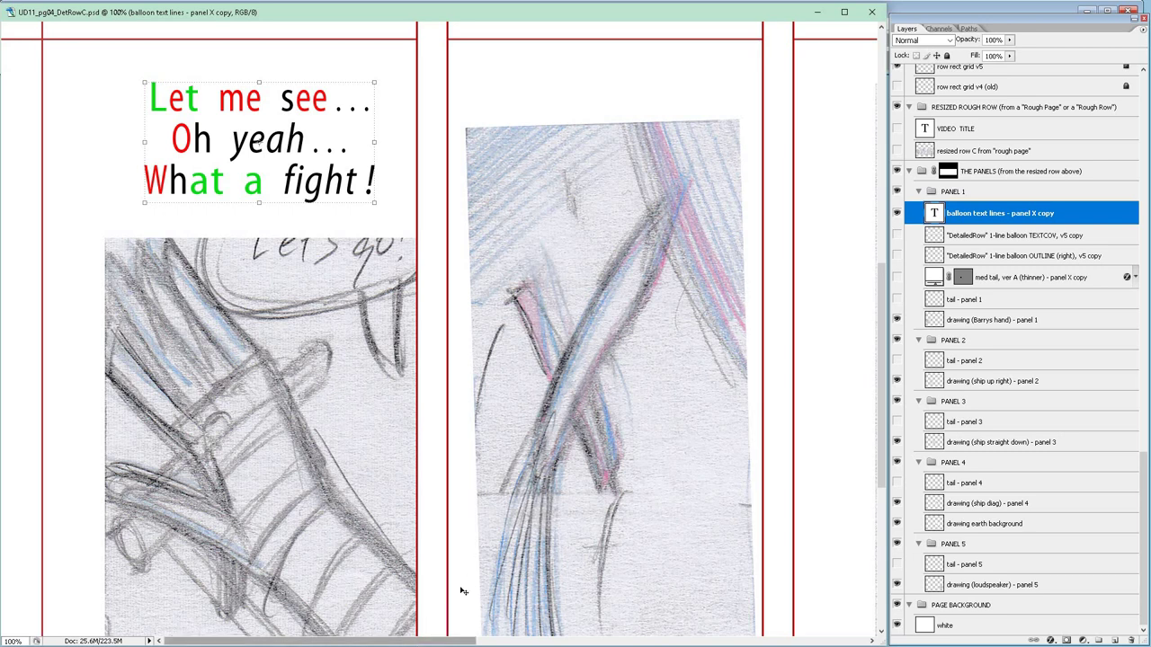
Nudge the three-line balloon text slightly right, then up, then left and down.
{"action": "scroll", "coordinate": [481, 561], "scroll_direction": "down", "scroll_amount": 2}
{"action": "scroll", "coordinate": [481, 562], "scroll_direction": "down", "scroll_amount": 1}
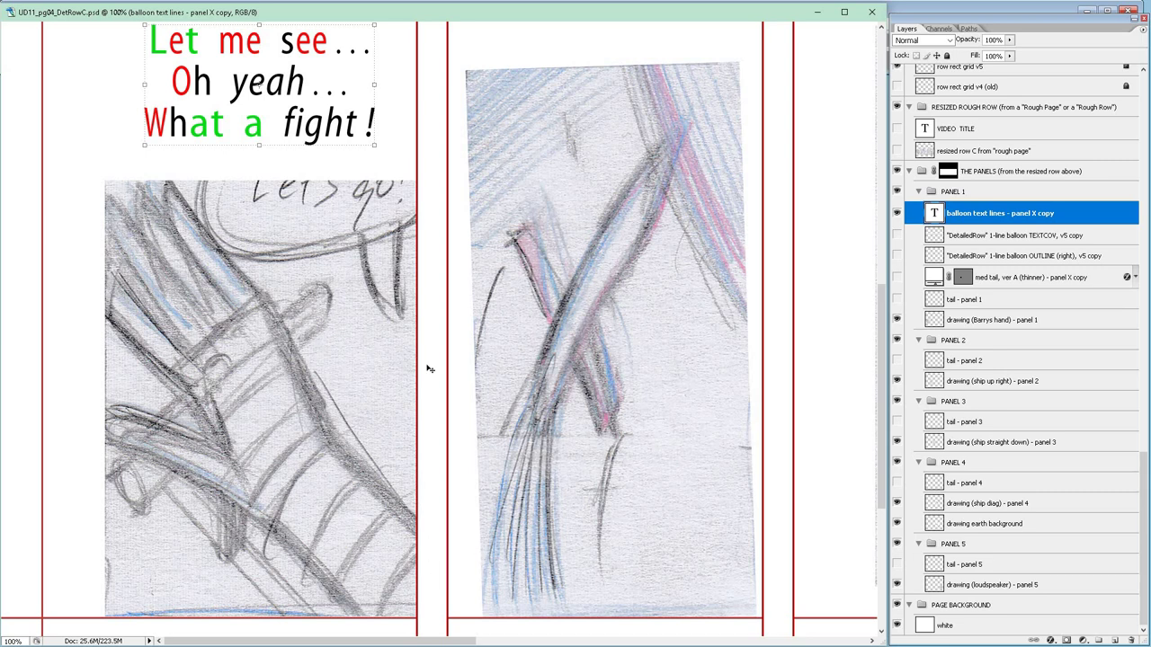
{"action": "scroll", "coordinate": [430, 362], "scroll_direction": "up", "scroll_amount": 5}
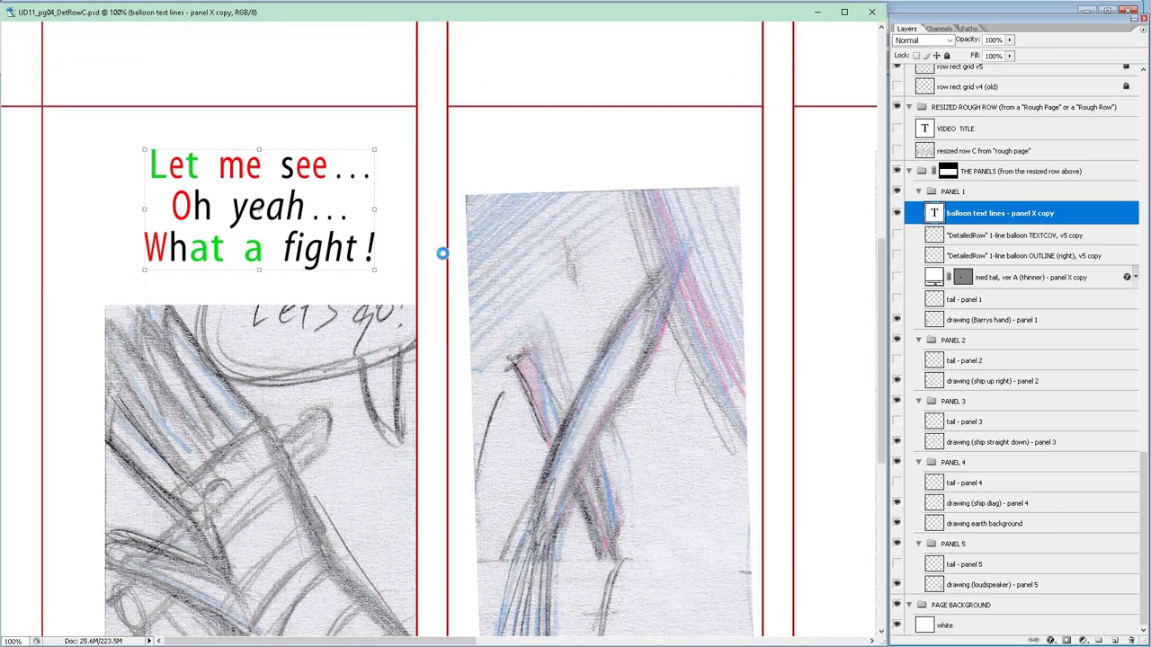
{"action": "key", "text": "Right"}
{"action": "key", "text": "Right"}
{"action": "key", "text": "Right"}
{"action": "key", "text": "Right"}
{"action": "key", "text": "Right"}
{"action": "key", "text": "Right"}
{"action": "key", "text": "Right"}
{"action": "key", "text": "Right"}
{"action": "key", "text": "Right"}
{"action": "key", "text": "Right"}
{"action": "key", "text": "Right"}
{"action": "key", "text": "Right"}
{"action": "key", "text": "Right"}
{"action": "key", "text": "Right"}
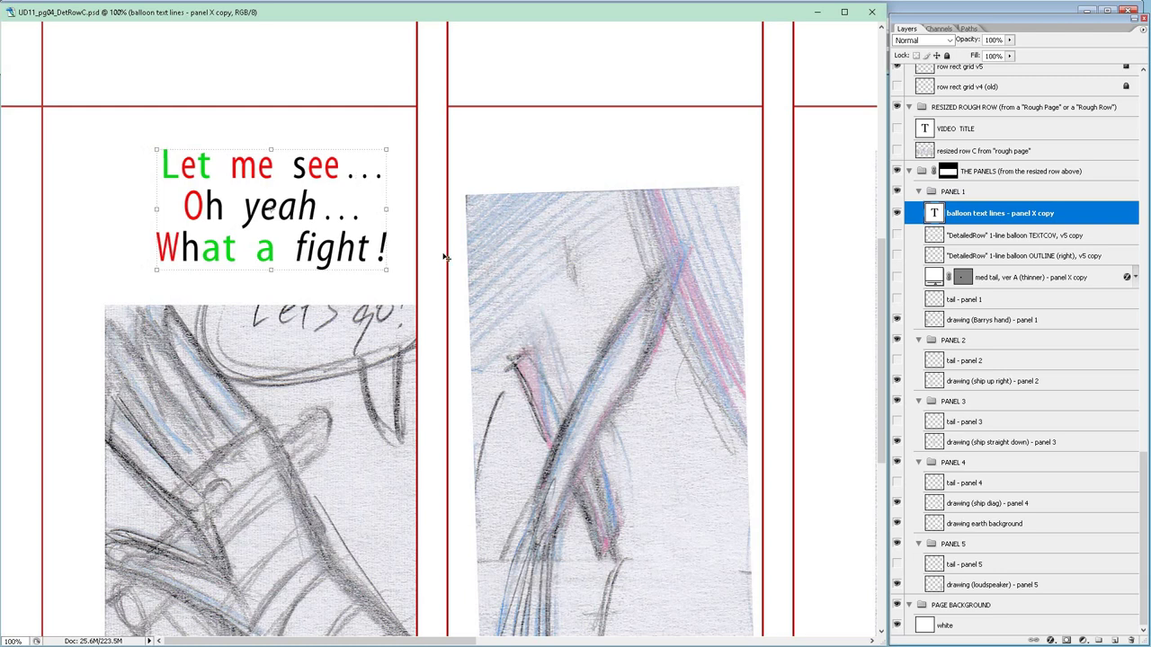
{"action": "key", "text": "Up"}
{"action": "key", "text": "Up"}
{"action": "key", "text": "Up"}
{"action": "key", "text": "Up"}
{"action": "key", "text": "Up"}
{"action": "key", "text": "Up"}
{"action": "key", "text": "Up"}
{"action": "key", "text": "Up"}
{"action": "key", "text": "Up"}
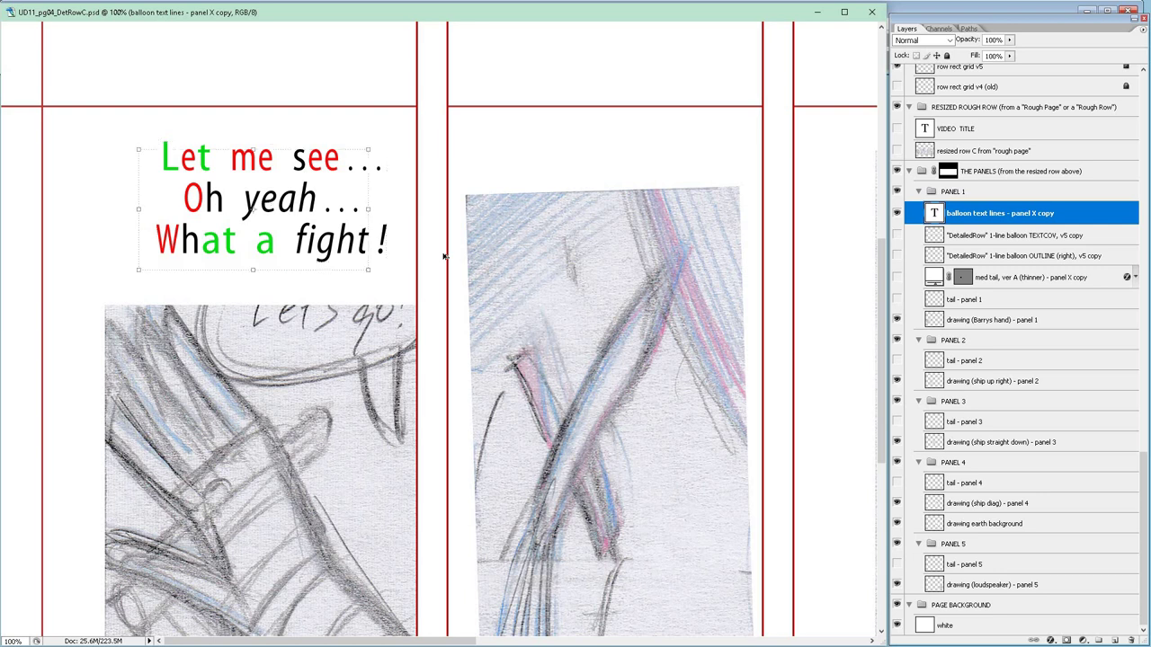
{"action": "key", "text": "shift+Left"}
{"action": "key", "text": "shift+Left"}
{"action": "key", "text": "Down"}
{"action": "key", "text": "Down"}
{"action": "key", "text": "Down"}
{"action": "key", "text": "Down"}
{"action": "key", "text": "Down"}
{"action": "key", "text": "Down"}
{"action": "key", "text": "Down"}
{"action": "key", "text": "Down"}
Move the balloon text alone about 20 px right, then zoom out to view panels 3 and 4.
{"action": "key", "text": "shift+alt+["}
{"action": "key", "text": "shift+alt+["}
{"action": "key", "text": "shift+alt+["}
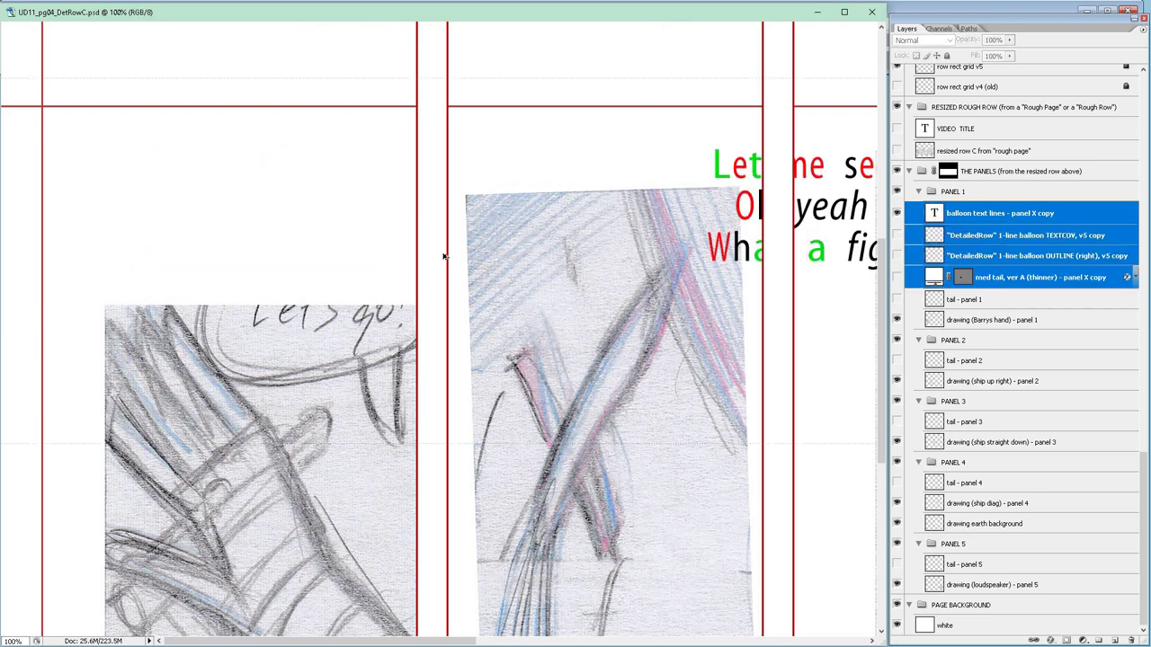
{"action": "key", "text": "ctrl+z"}
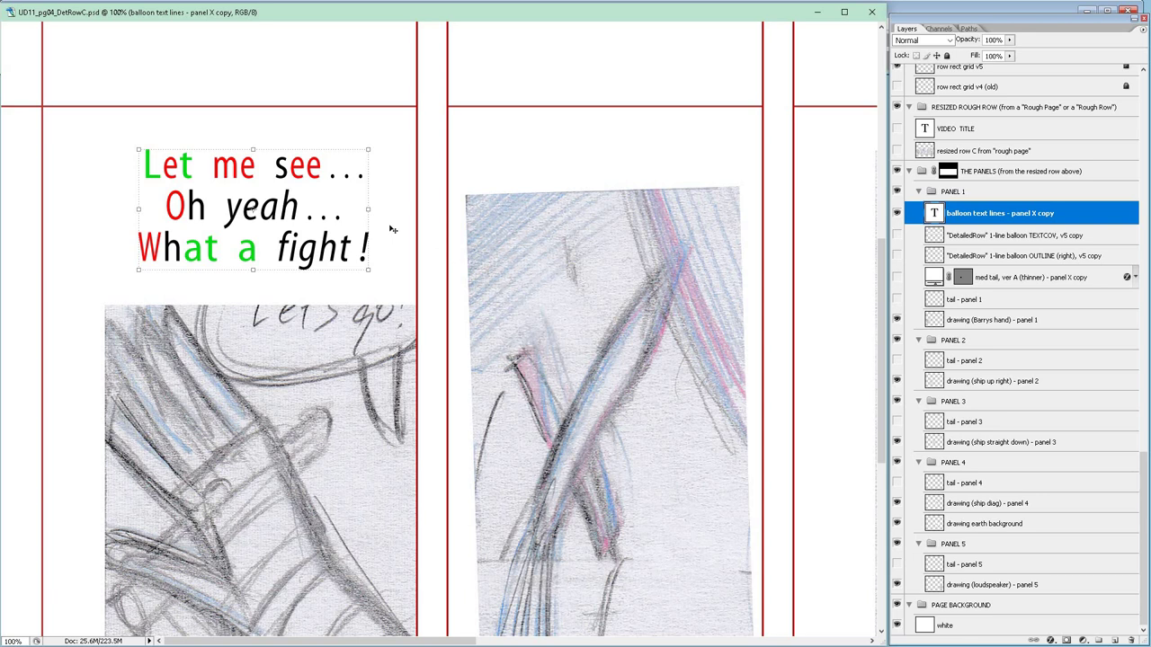
{"action": "key", "text": "shift+Right"}
{"action": "key", "text": "shift+Right"}
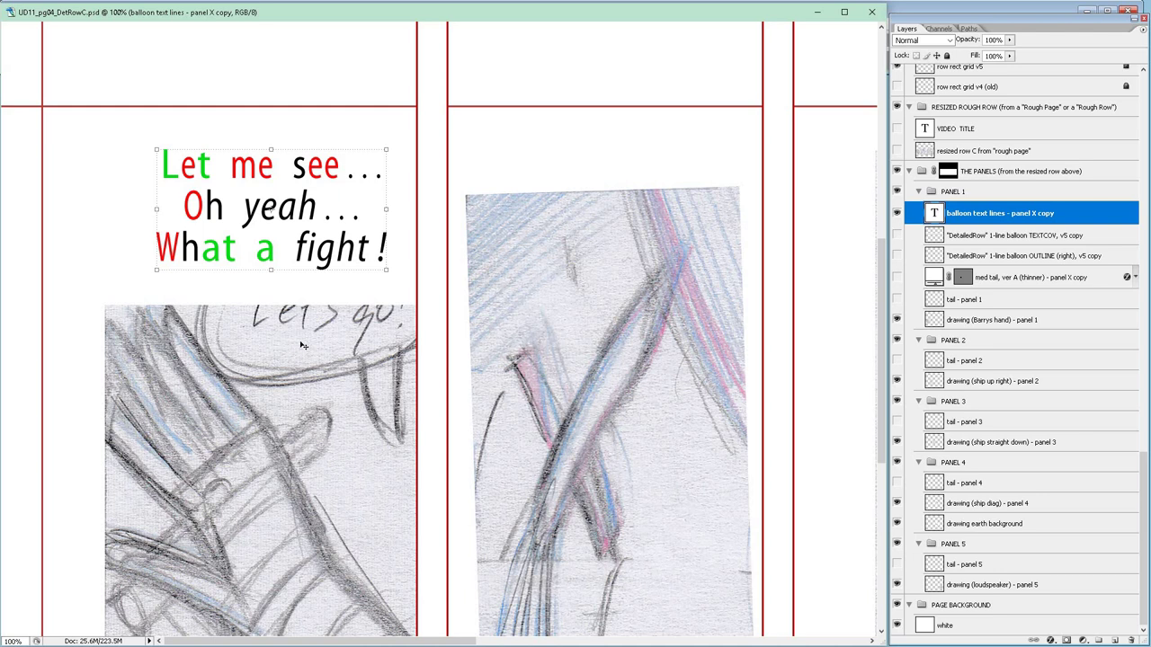
{"action": "key", "text": "ctrl+minus"}
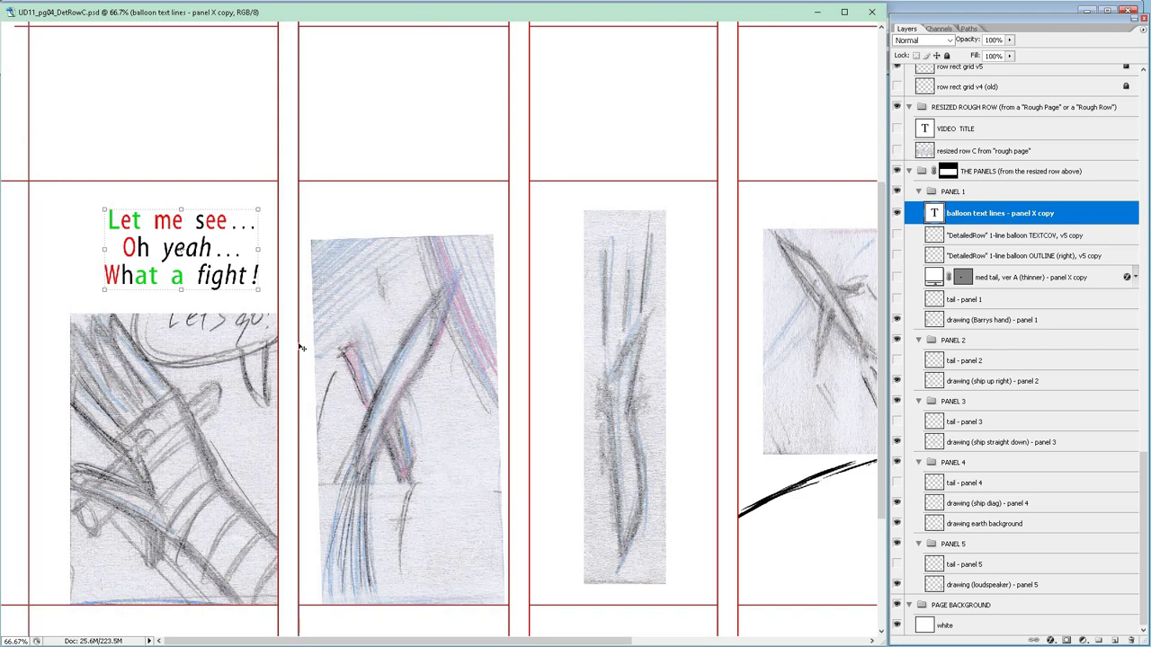
Type 's go ! after 'Let' in the first balloon line, then insert more text inside Let's.
{"action": "key", "text": "t"}
{"action": "left_click", "coordinate": [141, 220]}
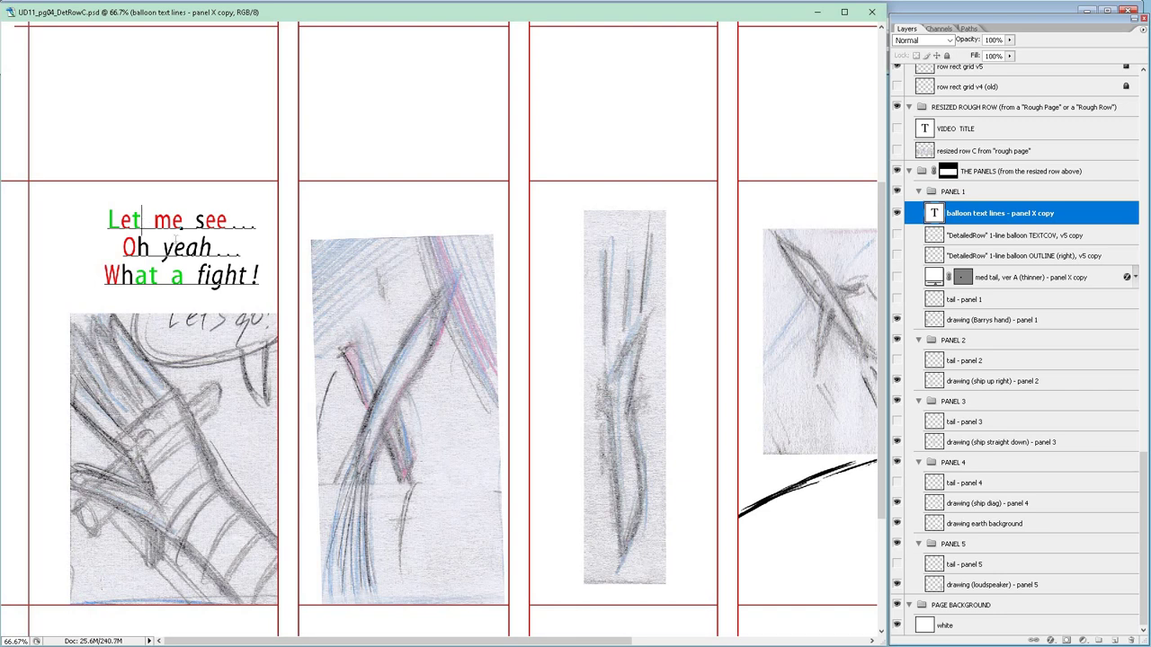
{"action": "type", "text": "'s"}
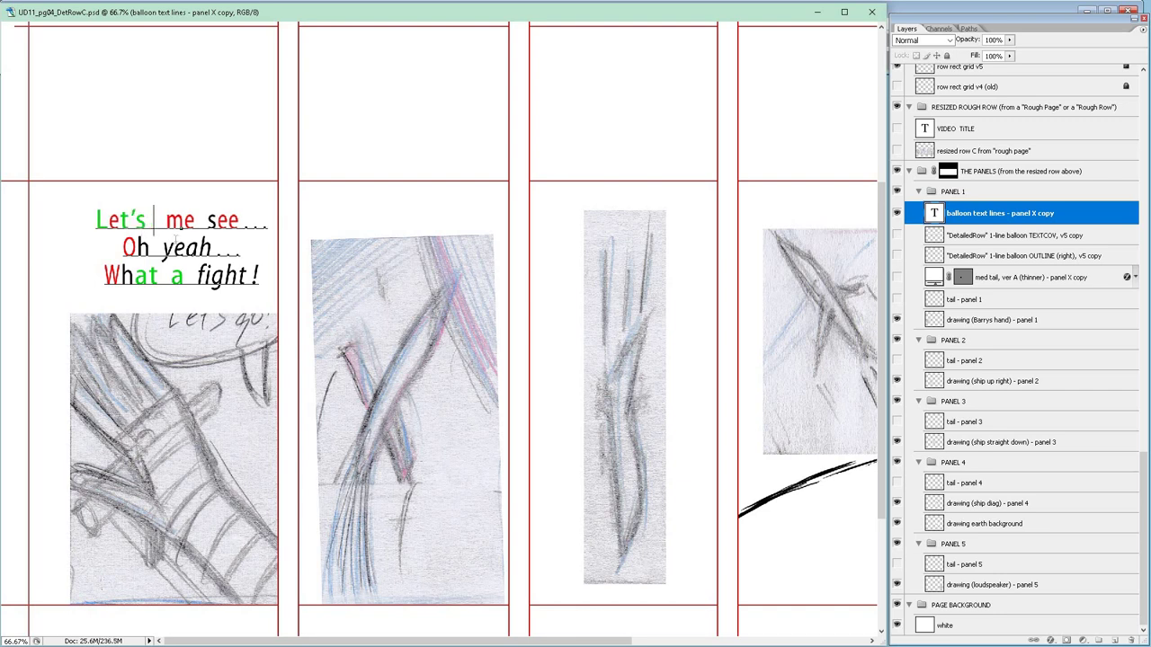
{"action": "type", "text": " go"}
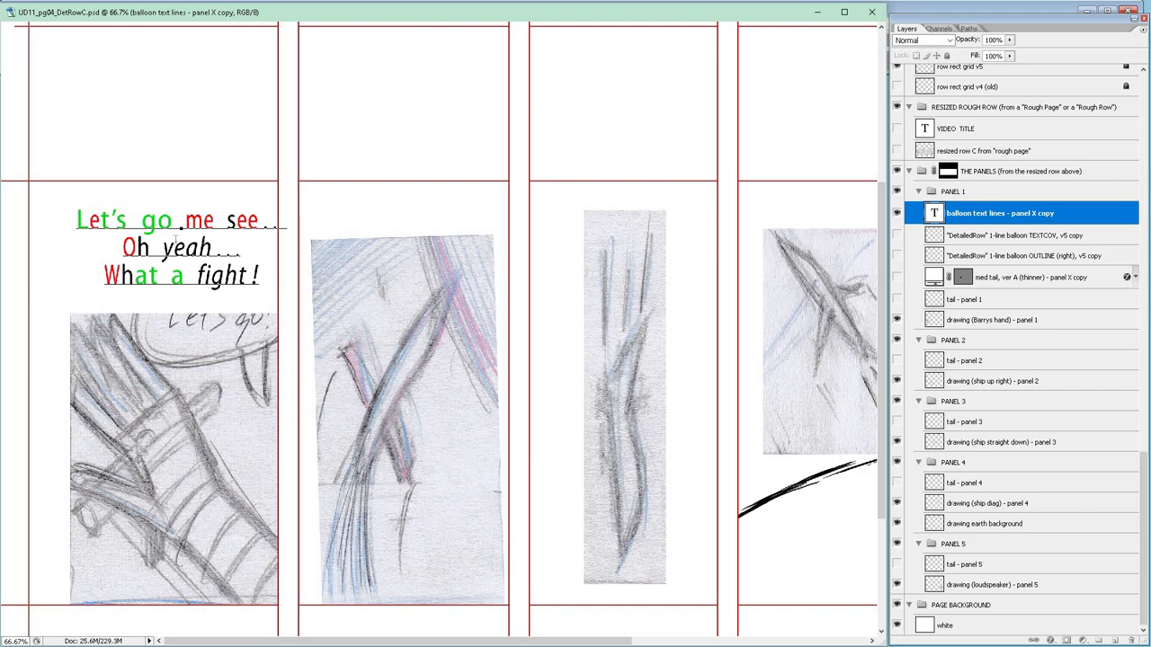
{"action": "type", "text": " !"}
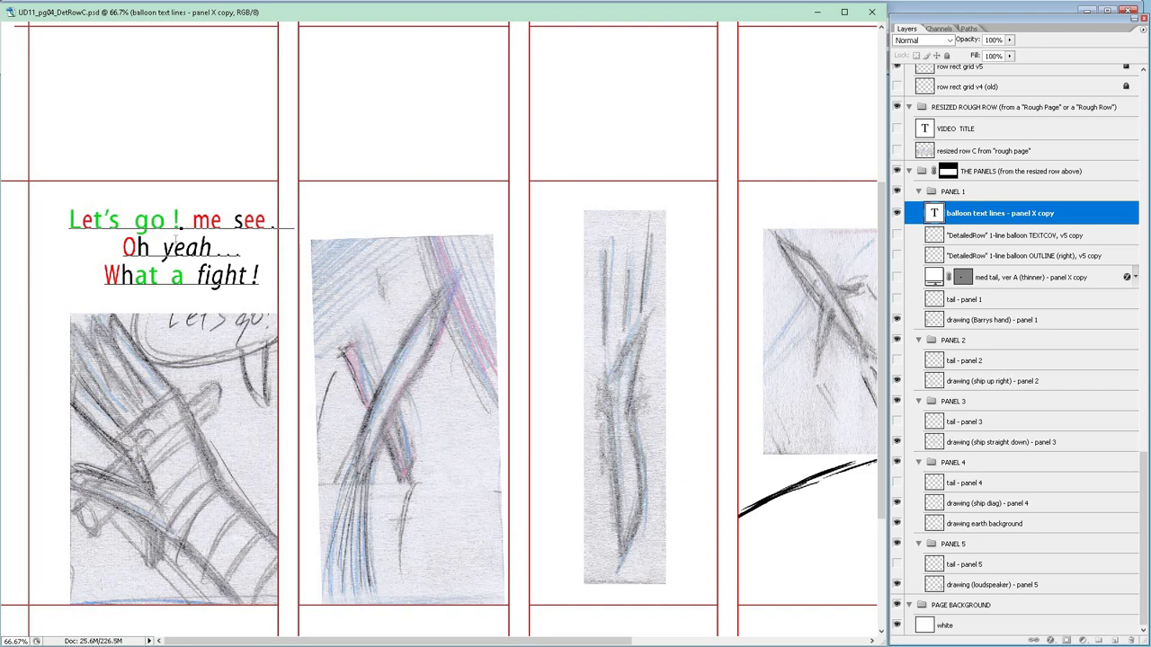
{"action": "left_click_drag", "start_coordinate": [151, 248], "coordinate": [137, 248]}
{"action": "left_click", "coordinate": [109, 220]}
{"action": "type", "text": "h"}
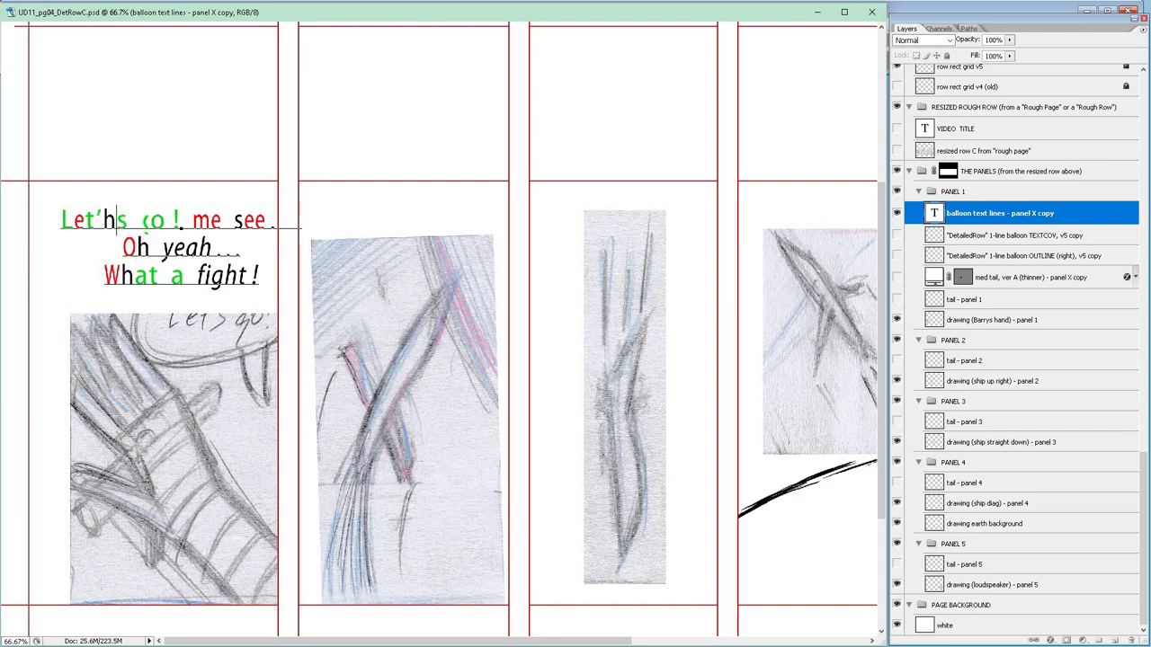
{"action": "type", "text": "s g"}
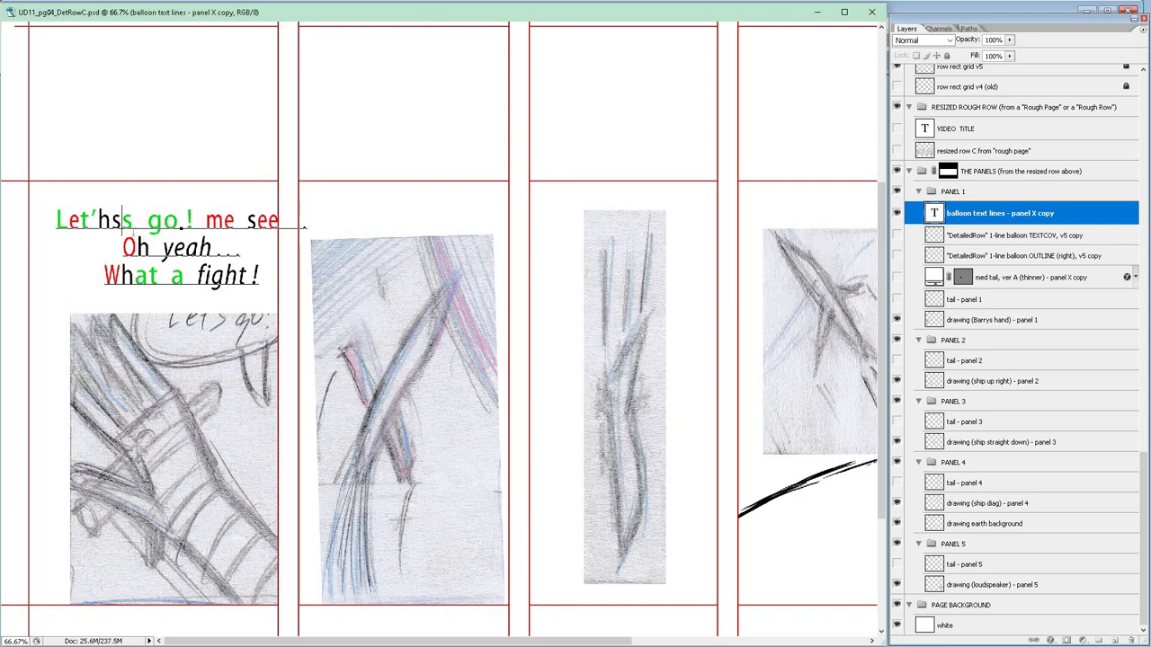
{"action": "type", "text": "o !"}
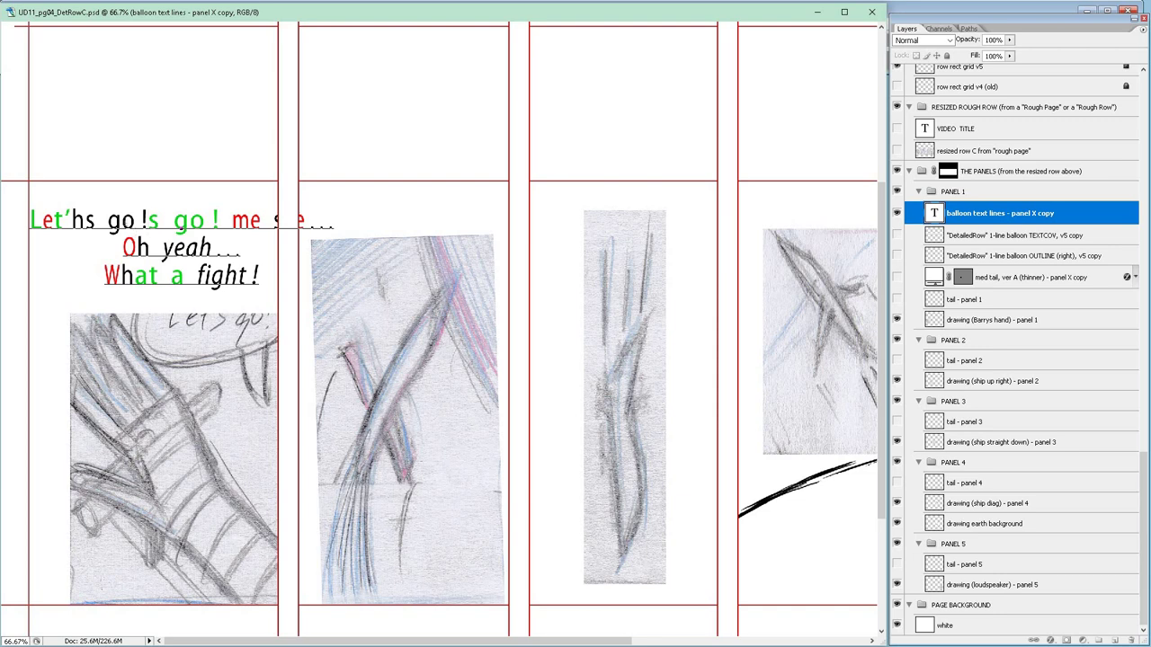
Clean up the first line, removing the stray 'yeah' and 'h' so it reads Let's go !
{"action": "left_click_drag", "start_coordinate": [163, 248], "coordinate": [214, 248]}
{"action": "key", "text": "ctrl+c"}
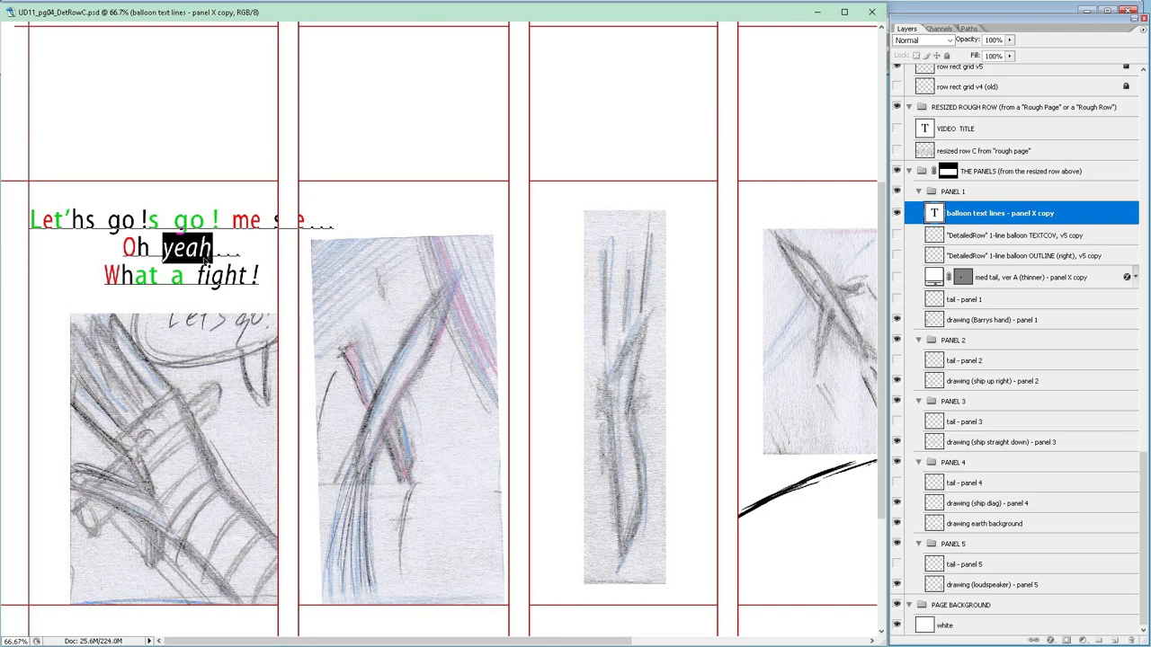
{"action": "left_click_drag", "start_coordinate": [107, 220], "coordinate": [147, 222]}
{"action": "key", "text": "ctrl+v"}
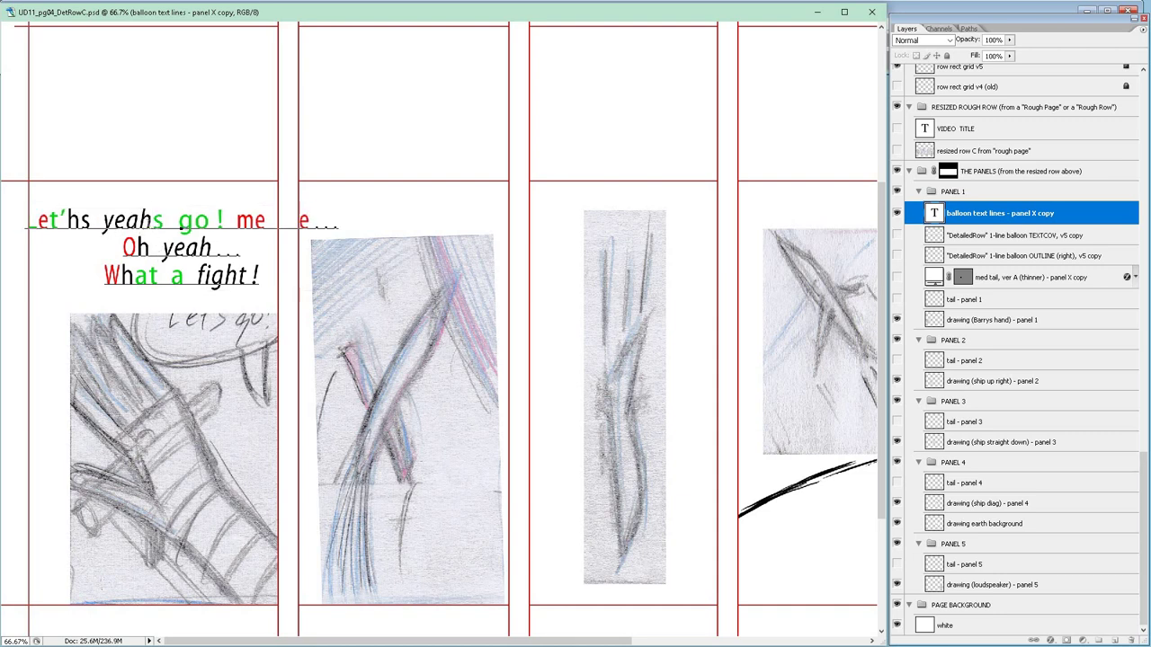
{"action": "type", "text": "go"}
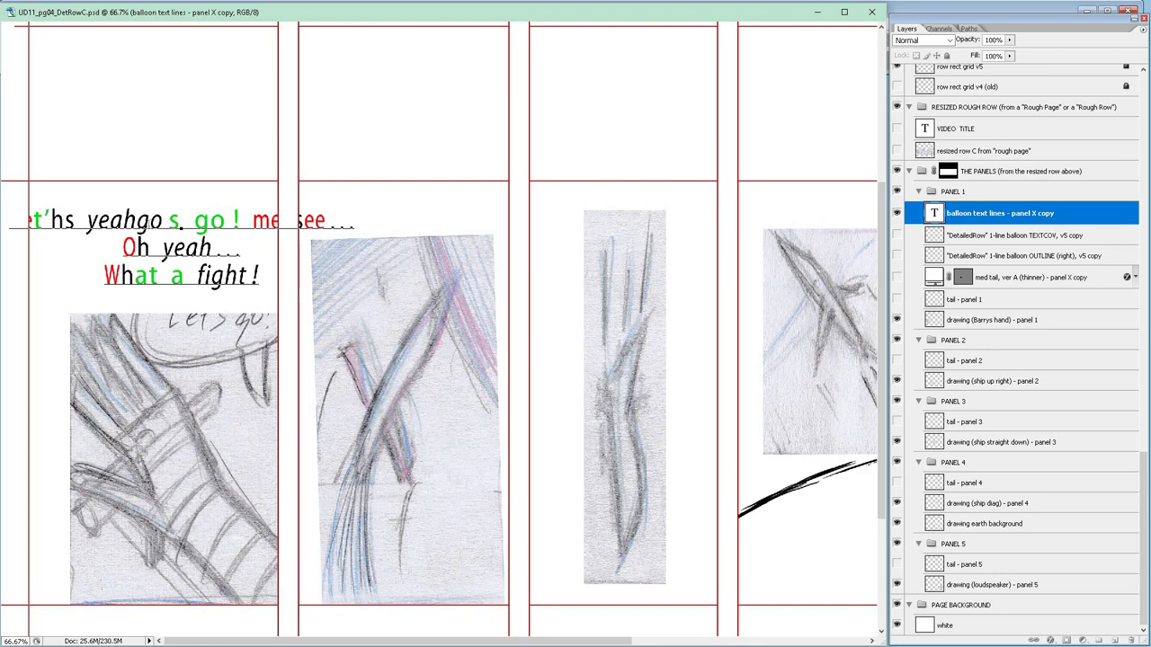
{"action": "type", "text": " !"}
{"action": "key", "text": "Left"}
{"action": "key", "text": "Left"}
{"action": "key", "text": "Left"}
{"action": "key", "text": "Left"}
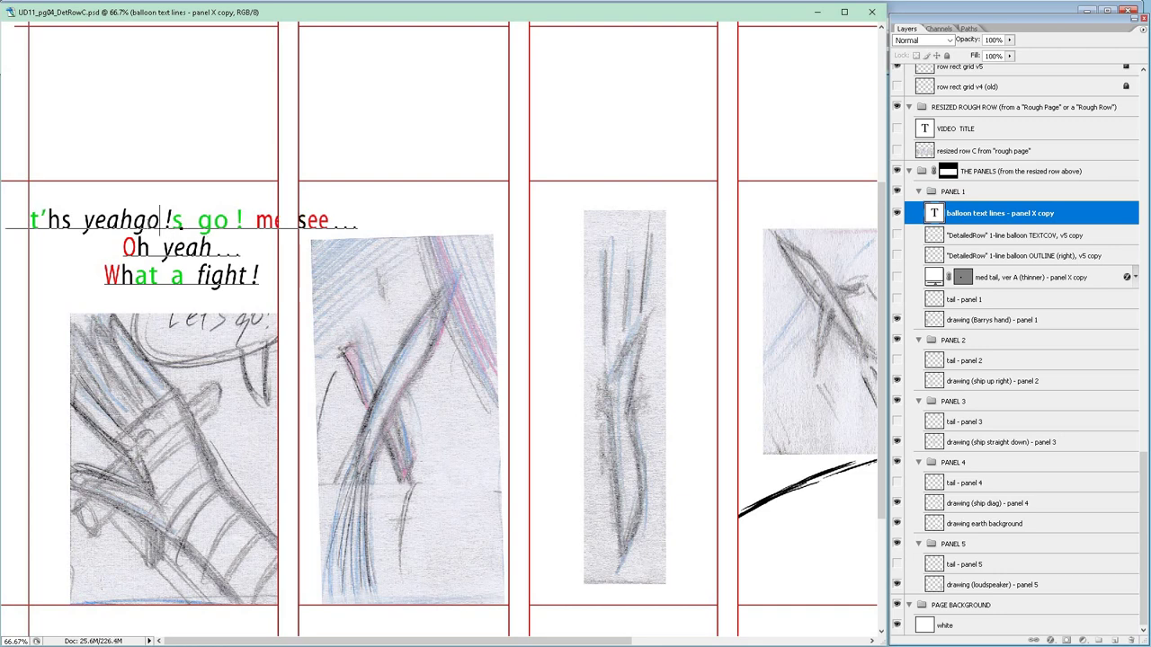
{"action": "key", "text": "shift+Left"}
{"action": "key", "text": "shift+Left"}
{"action": "key", "text": "shift+Left"}
{"action": "key", "text": "shift+Left"}
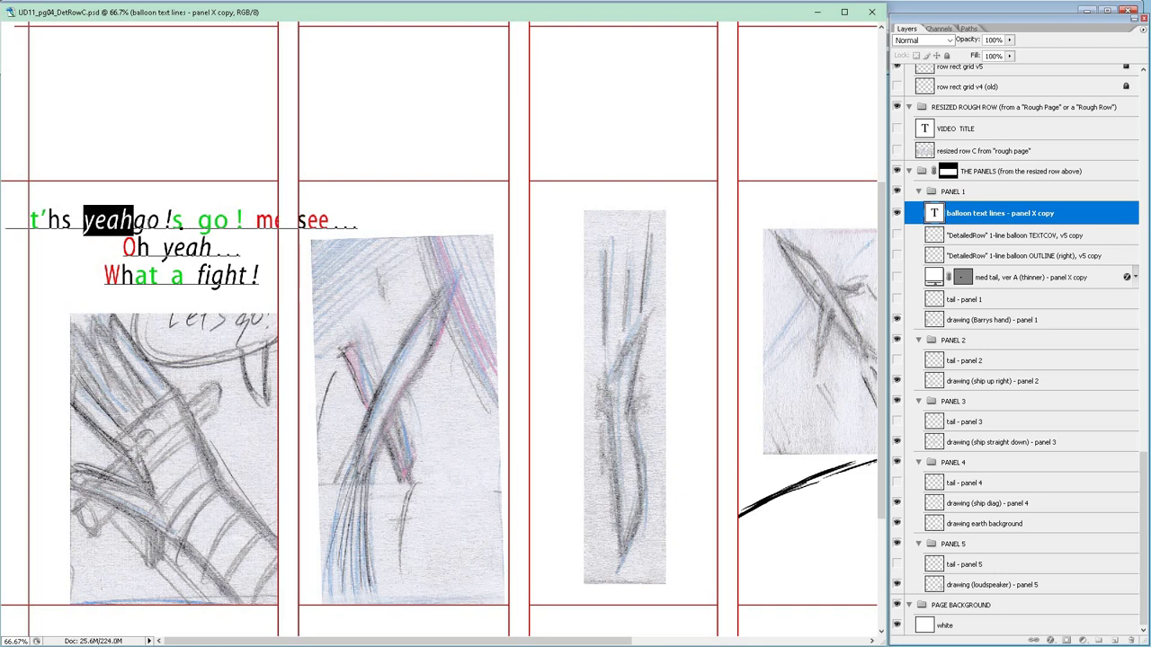
{"action": "key", "text": "BackSpace"}
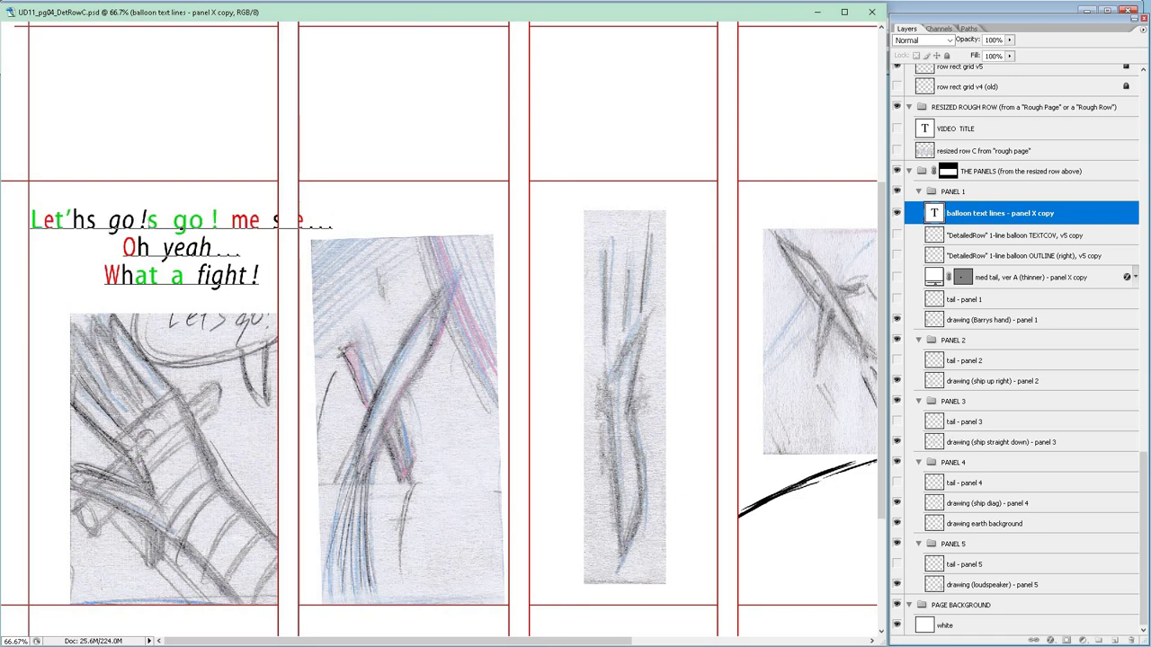
{"action": "key", "text": "Left"}
{"action": "key", "text": "Left"}
{"action": "key", "text": "Left"}
{"action": "key", "text": "BackSpace"}
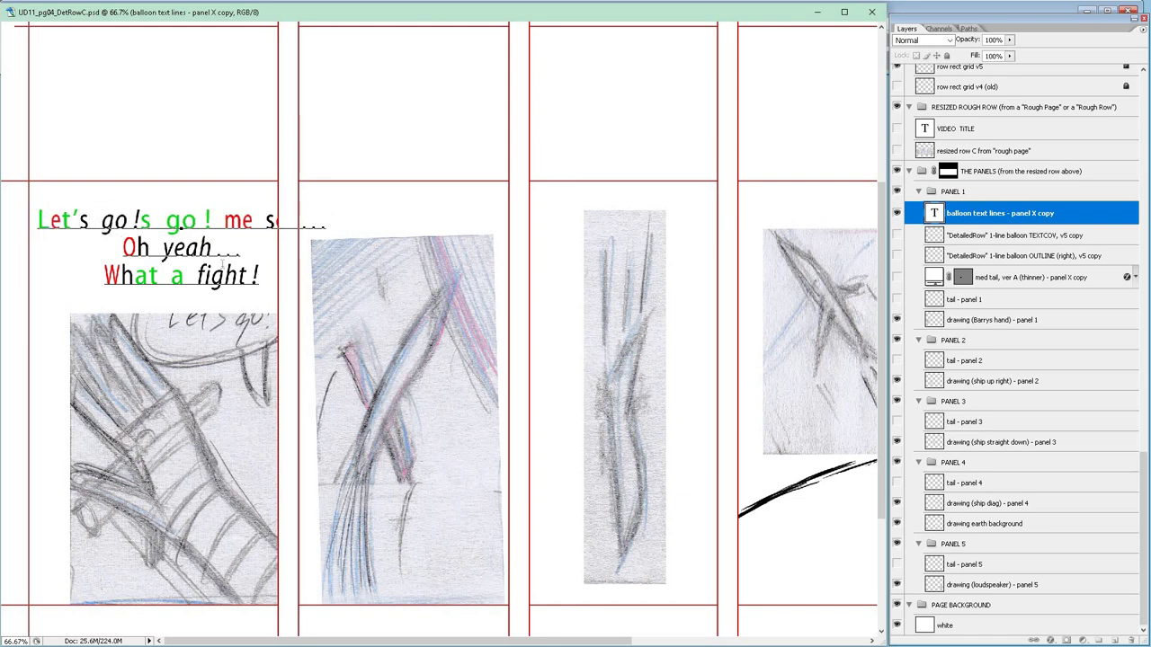
Delete all the leftover old balloon text after 'Let's go !'.
{"action": "left_click", "coordinate": [140, 221]}
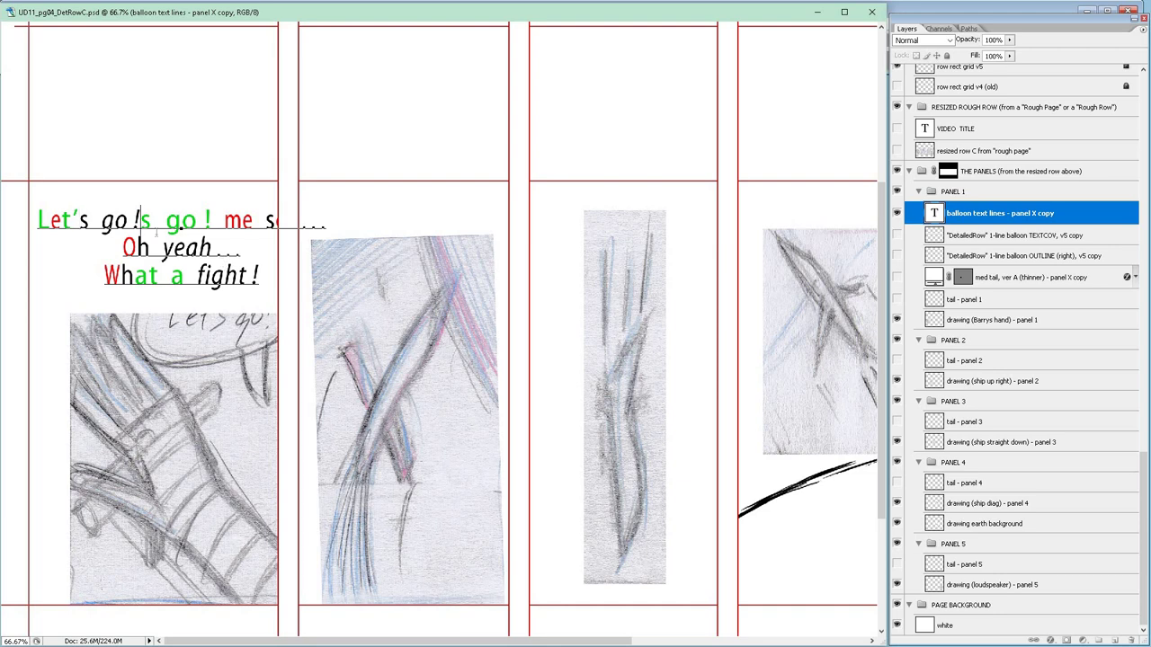
{"action": "key", "text": "shift+Down"}
{"action": "key", "text": "shift+Down"}
{"action": "key", "text": "shift+Down"}
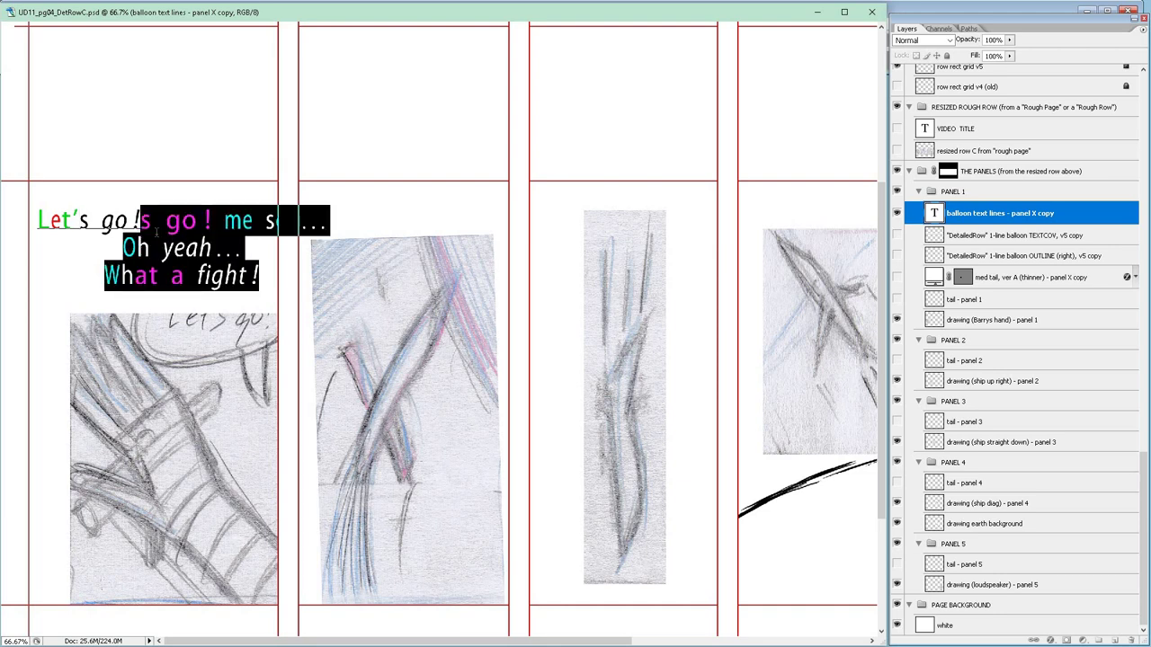
{"action": "key", "text": "BackSpace"}
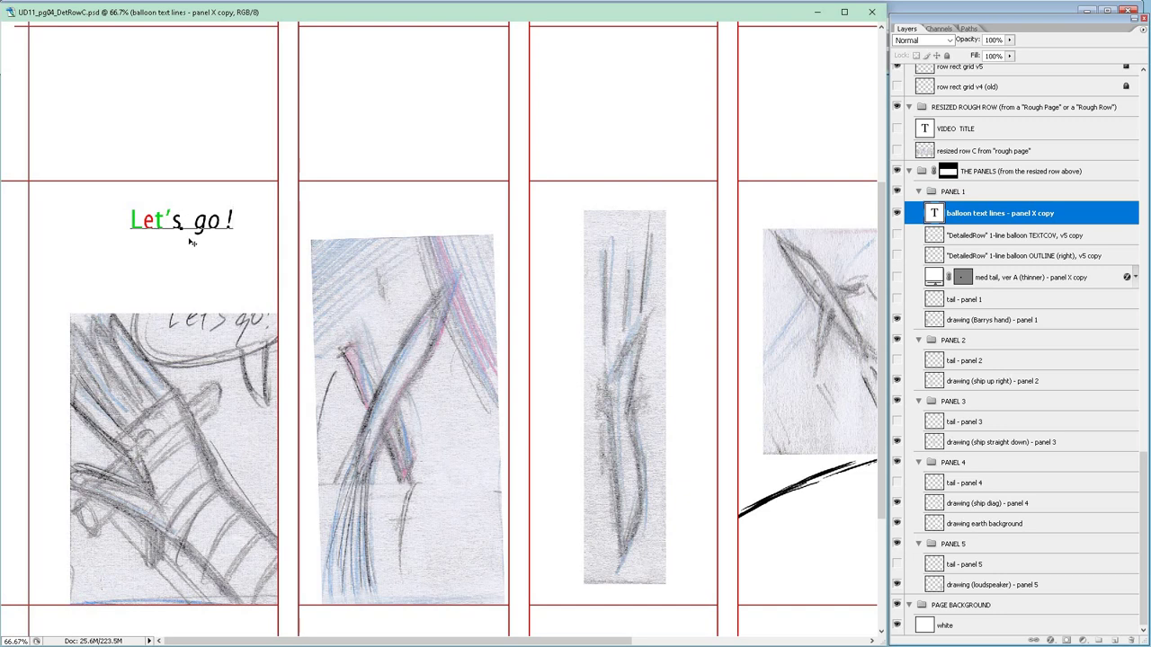
{"action": "key", "text": "Left"}
{"action": "key", "text": "Left"}
{"action": "key", "text": "Left"}
{"action": "key", "text": "Left"}
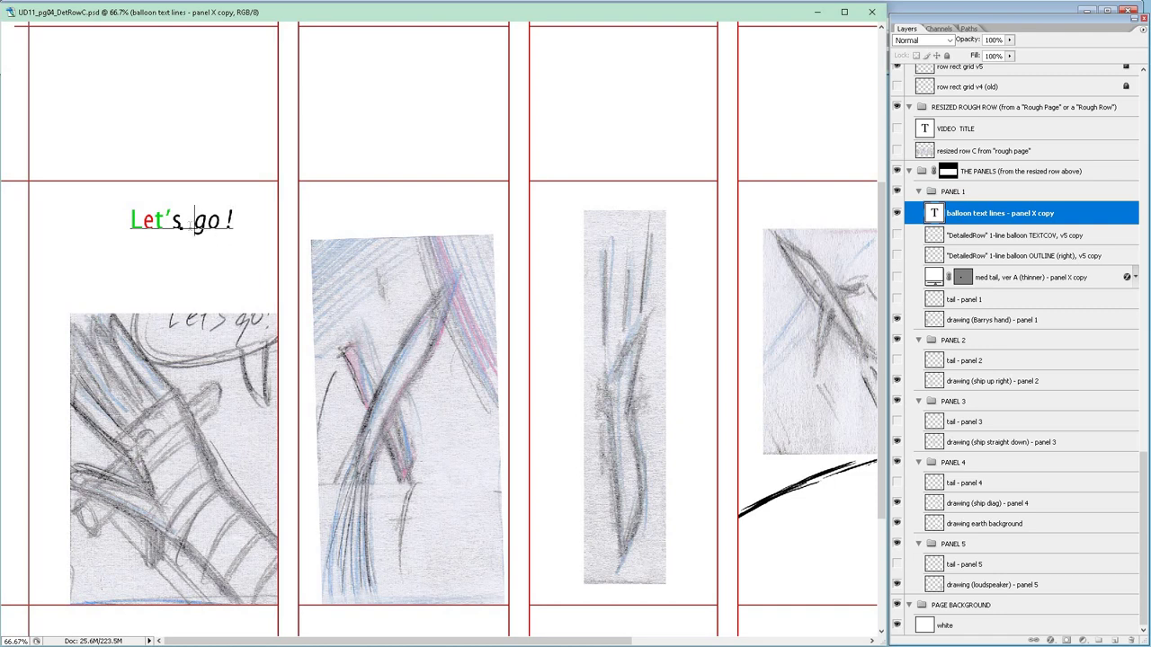
{"action": "left_click_drag", "start_coordinate": [181, 225], "coordinate": [237, 227]}
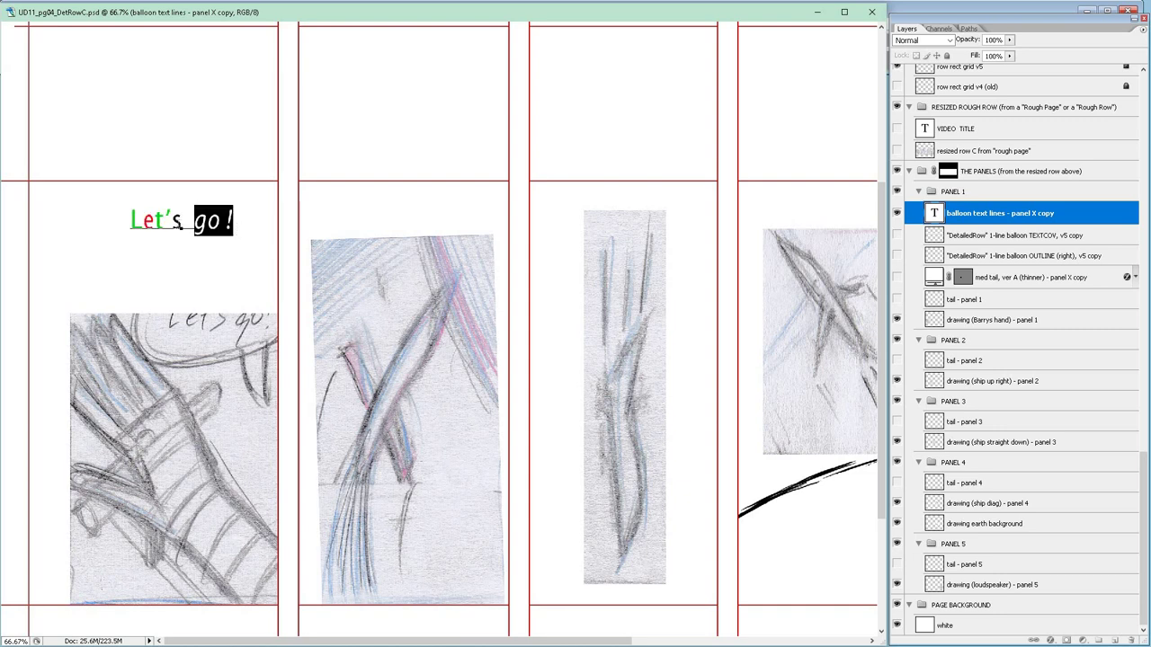
{"action": "left_click_drag", "start_coordinate": [182, 224], "coordinate": [130, 224]}
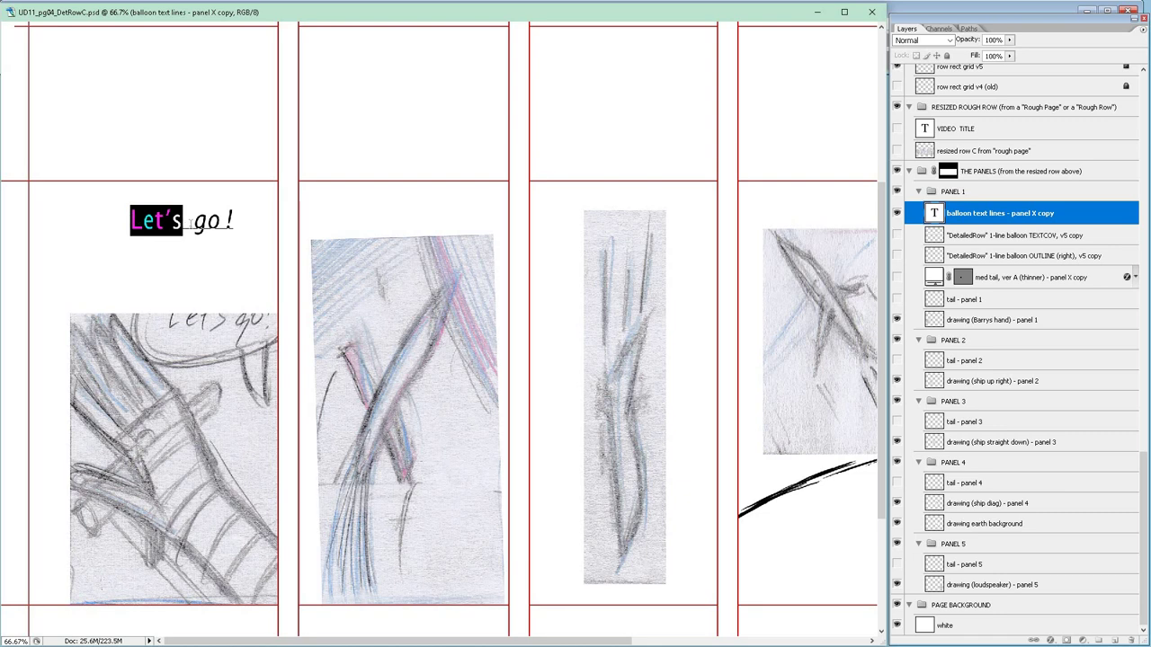
{"action": "left_click", "coordinate": [208, 222]}
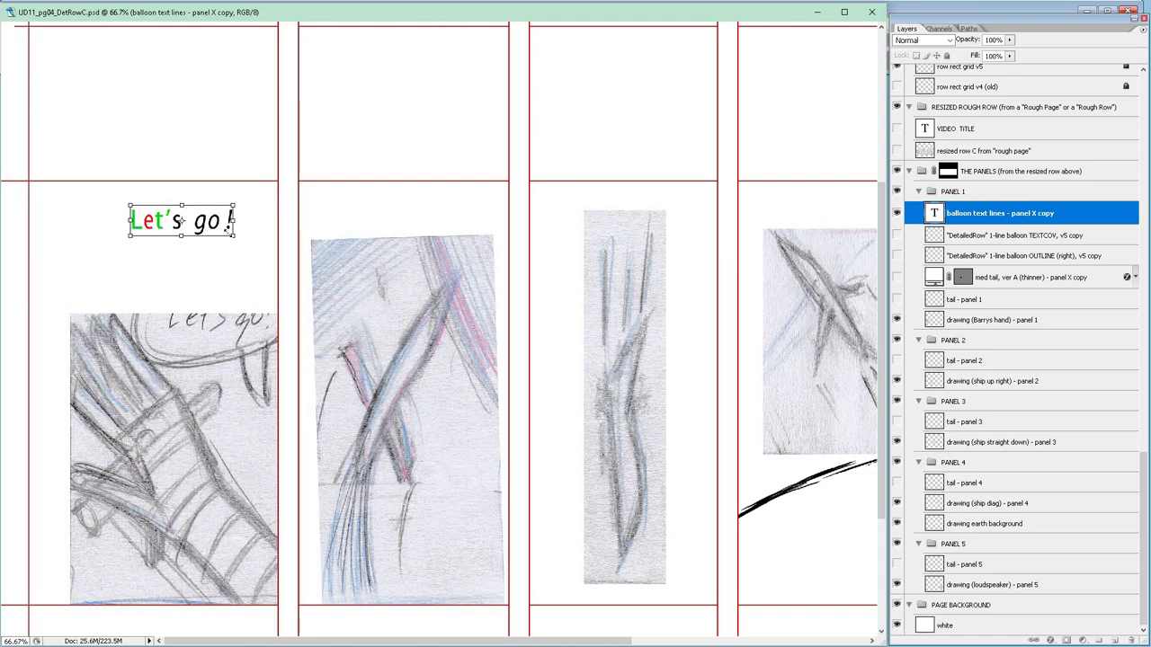
{"action": "left_click", "coordinate": [232, 236]}
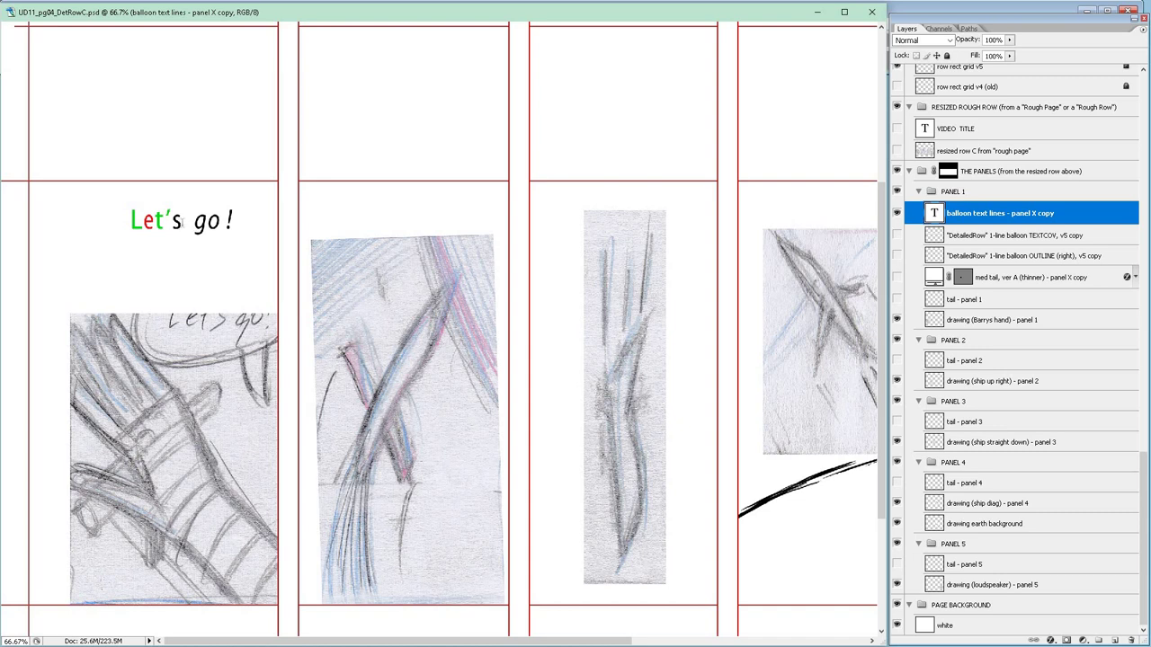
{"action": "left_click_drag", "start_coordinate": [168, 221], "coordinate": [143, 221]}
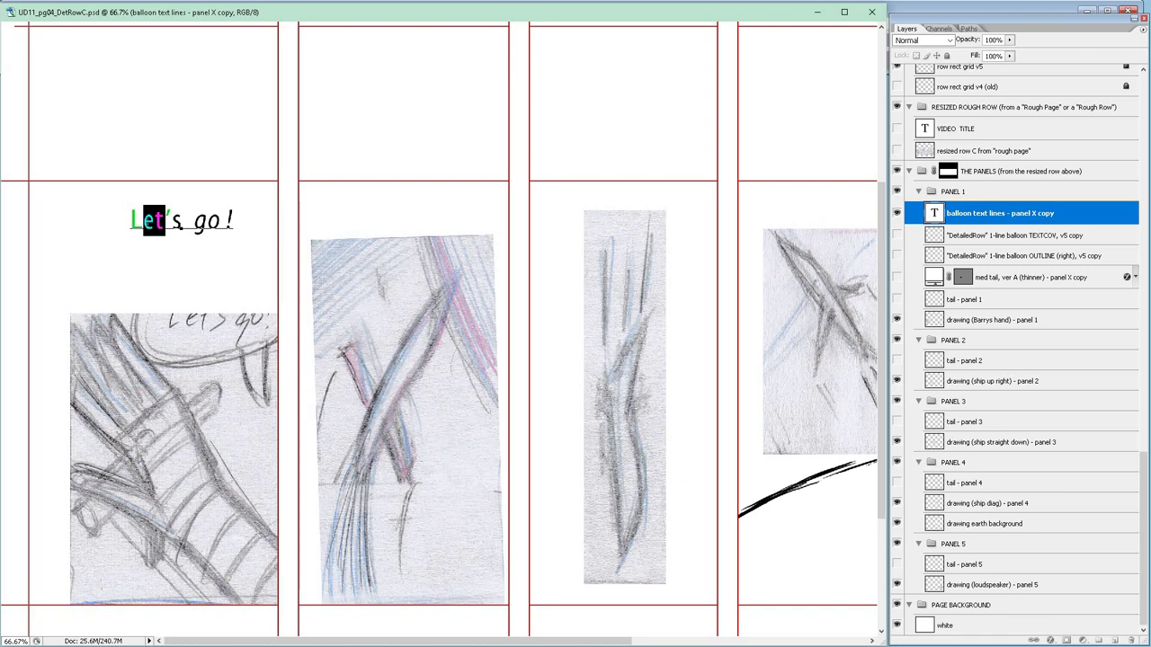
{"action": "left_click", "coordinate": [154, 221]}
{"action": "left_click_drag", "start_coordinate": [170, 222], "coordinate": [184, 222]}
{"action": "left_click", "coordinate": [166, 220]}
{"action": "key", "text": "shift+Right"}
{"action": "key", "text": "Left"}
{"action": "double_click", "coordinate": [165, 221]}
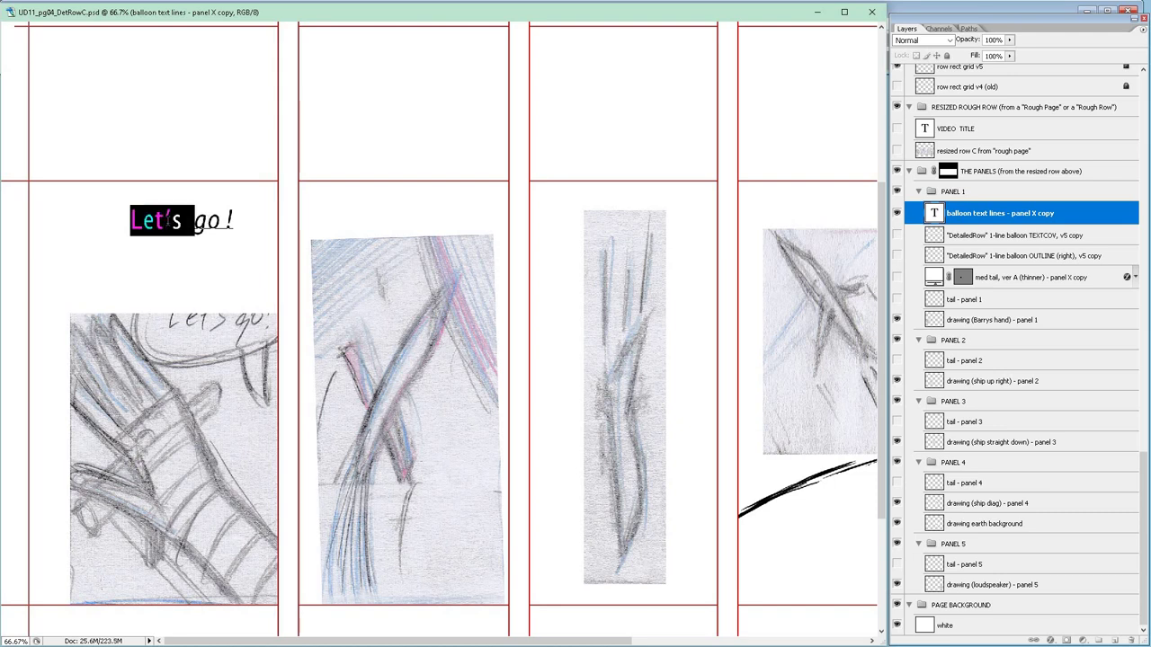
{"action": "left_click", "coordinate": [165, 220]}
{"action": "key", "text": "shift+Left"}
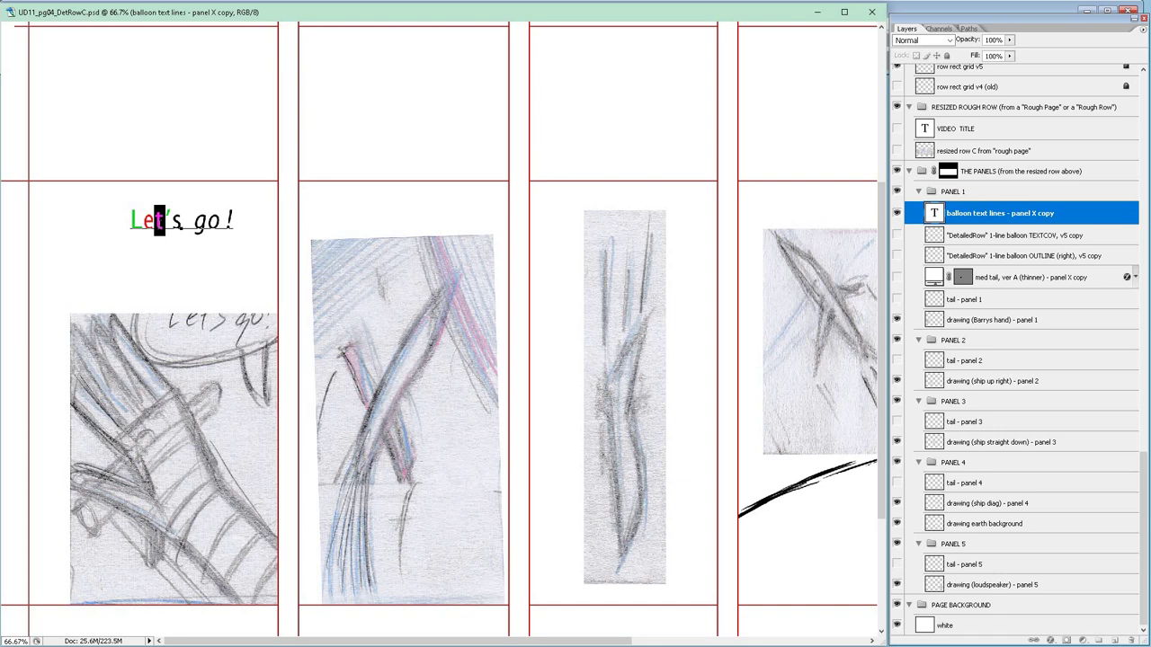
Select the letters of 'Let's' one at a time to check their colours.
{"action": "key", "text": "shift+Left"}
{"action": "key", "text": "Left"}
{"action": "key", "text": "shift+Right"}
{"action": "key", "text": "Right"}
{"action": "key", "text": "Right"}
{"action": "key", "text": "shift+Left"}
{"action": "key", "text": "Right"}
{"action": "key", "text": "ctrl+shift+Left"}
{"action": "key", "text": "Left"}
{"action": "key", "text": "Right"}
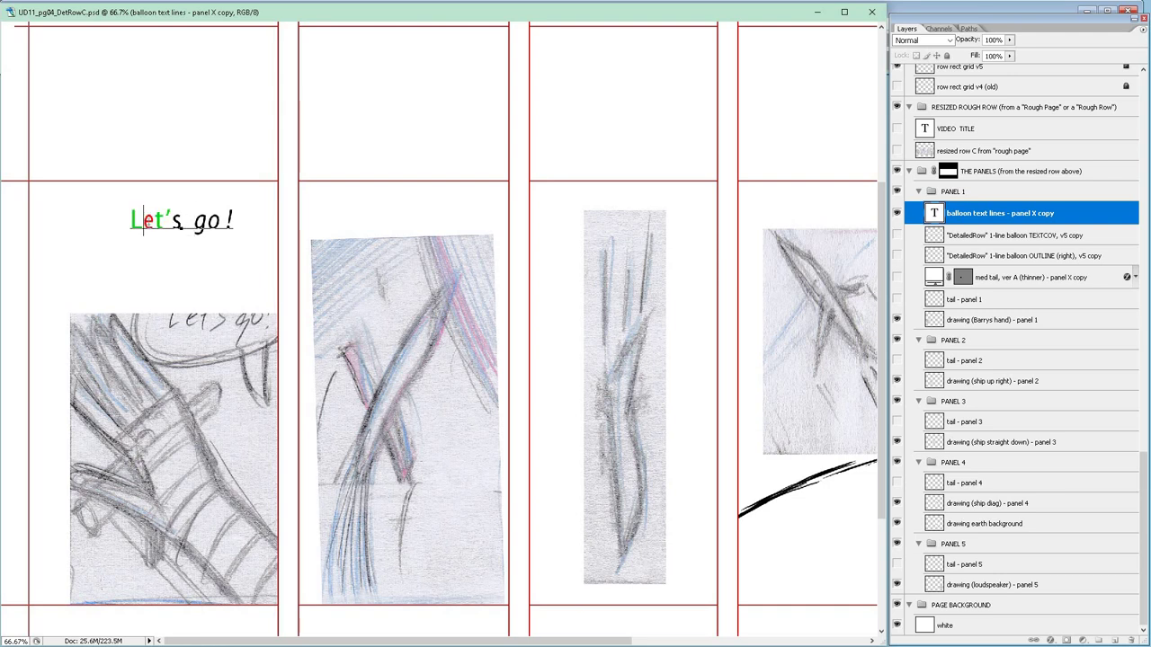
{"action": "key", "text": "Right"}
{"action": "key", "text": "shift+Right"}
{"action": "key", "text": "Right"}
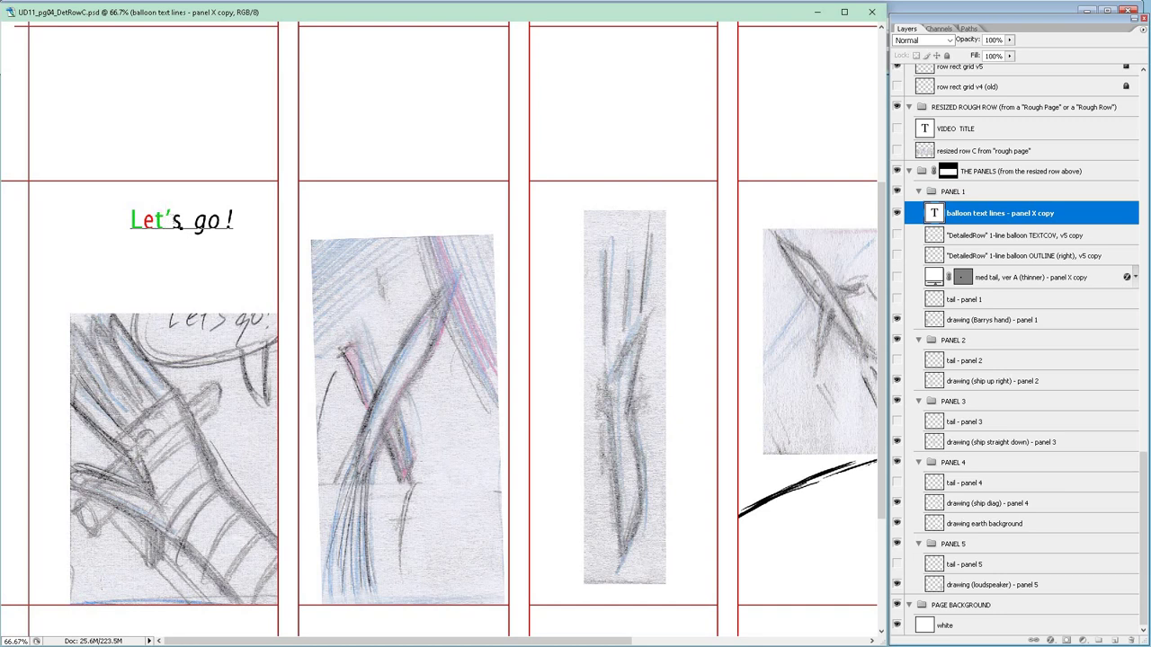
{"action": "key", "text": "Right"}
{"action": "key", "text": "Right"}
Delete the extra apostrophe so the line reads 'Let's go!', then commit the text.
{"action": "type", "text": "'"}
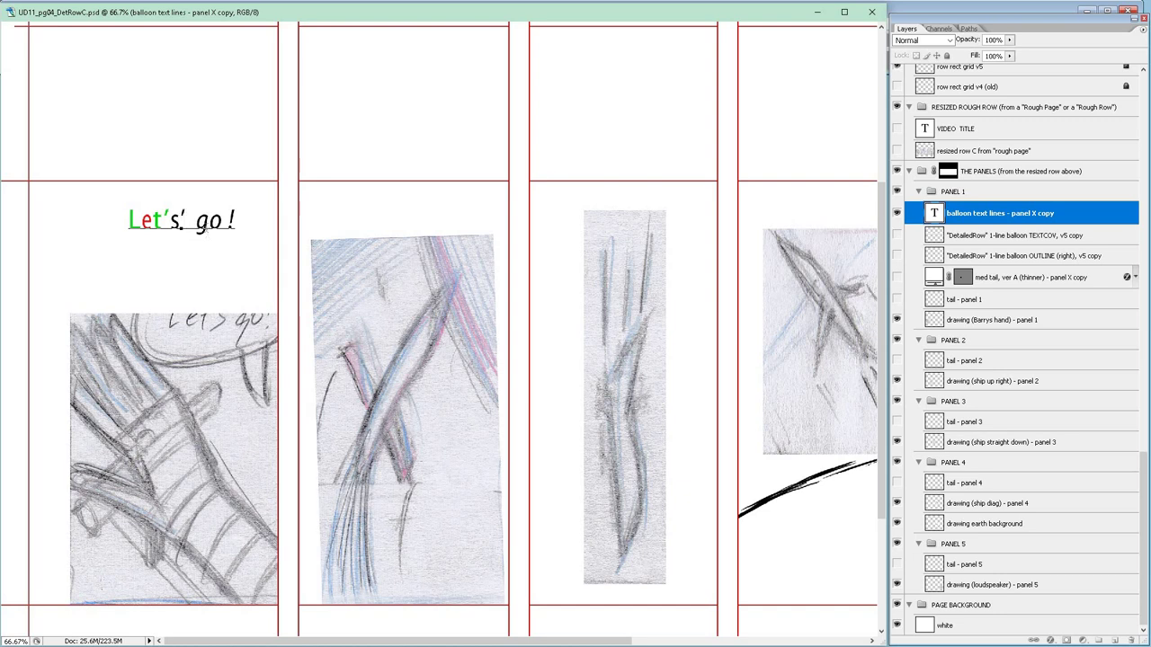
{"action": "key", "text": "shift+Left"}
{"action": "key", "text": "BackSpace"}
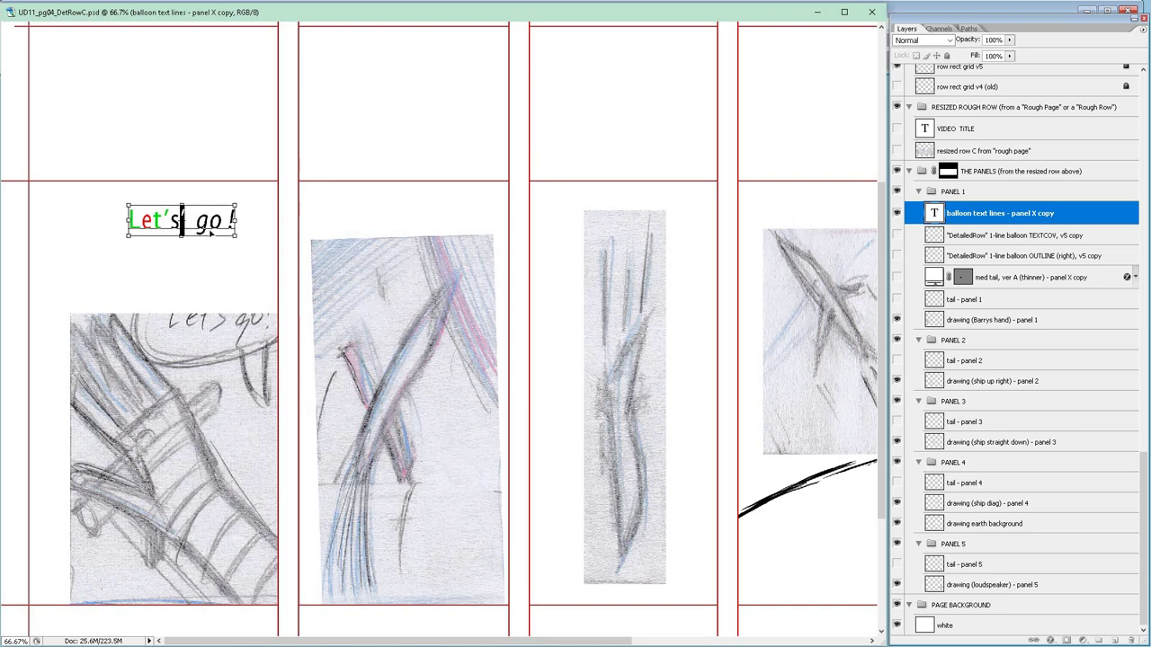
{"action": "left_click", "coordinate": [166, 219]}
{"action": "key", "text": "ctrl+a"}
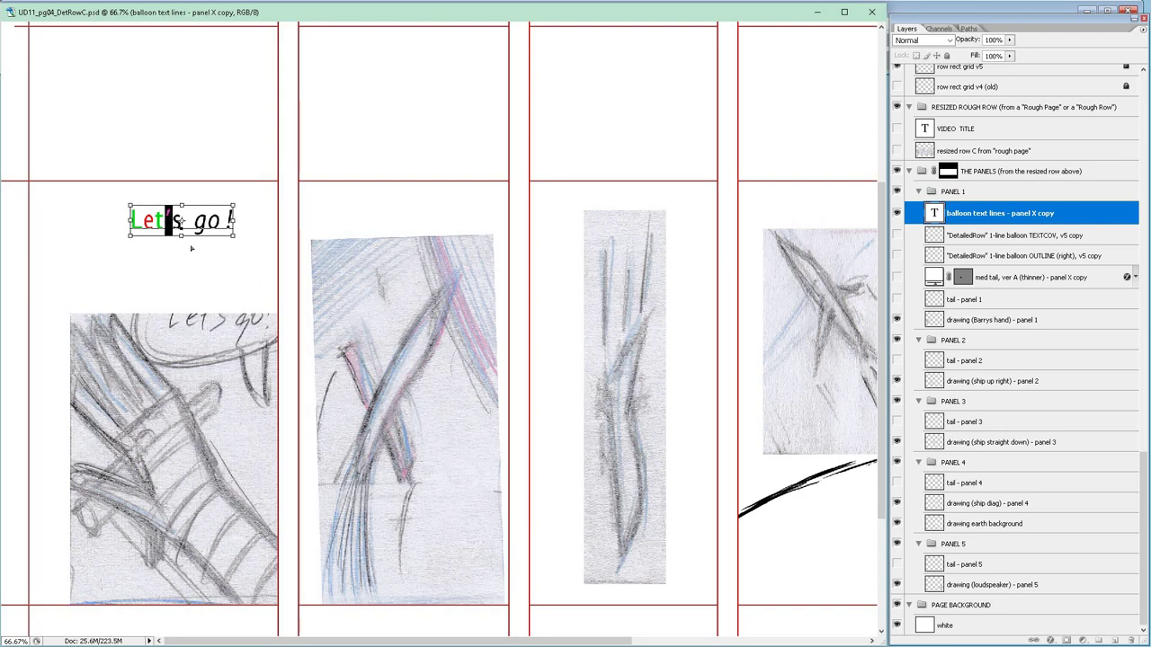
{"action": "key", "text": "ctrl+Return"}
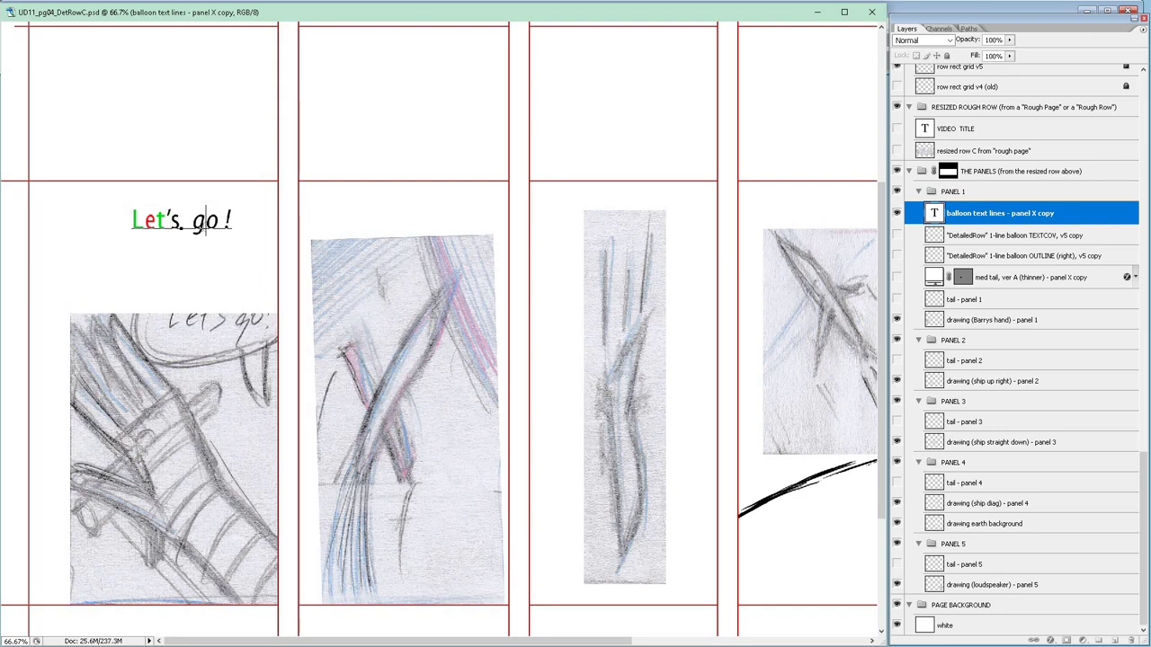
{"action": "left_click_drag", "start_coordinate": [192, 220], "coordinate": [232, 221]}
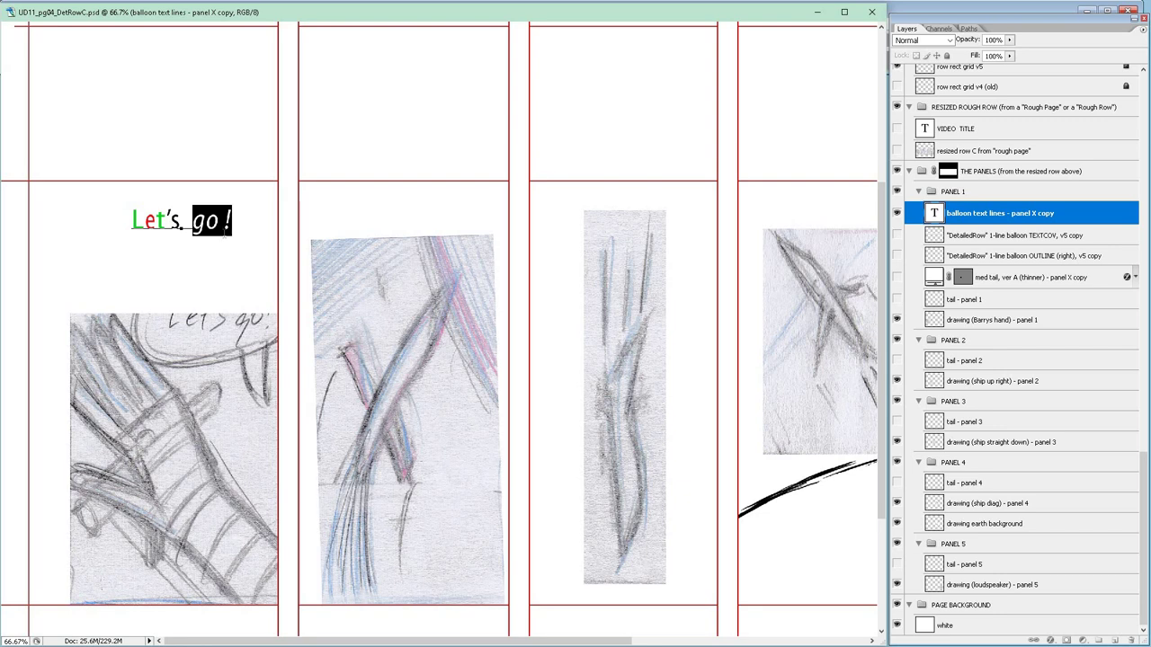
{"action": "key", "text": "ctrl+h"}
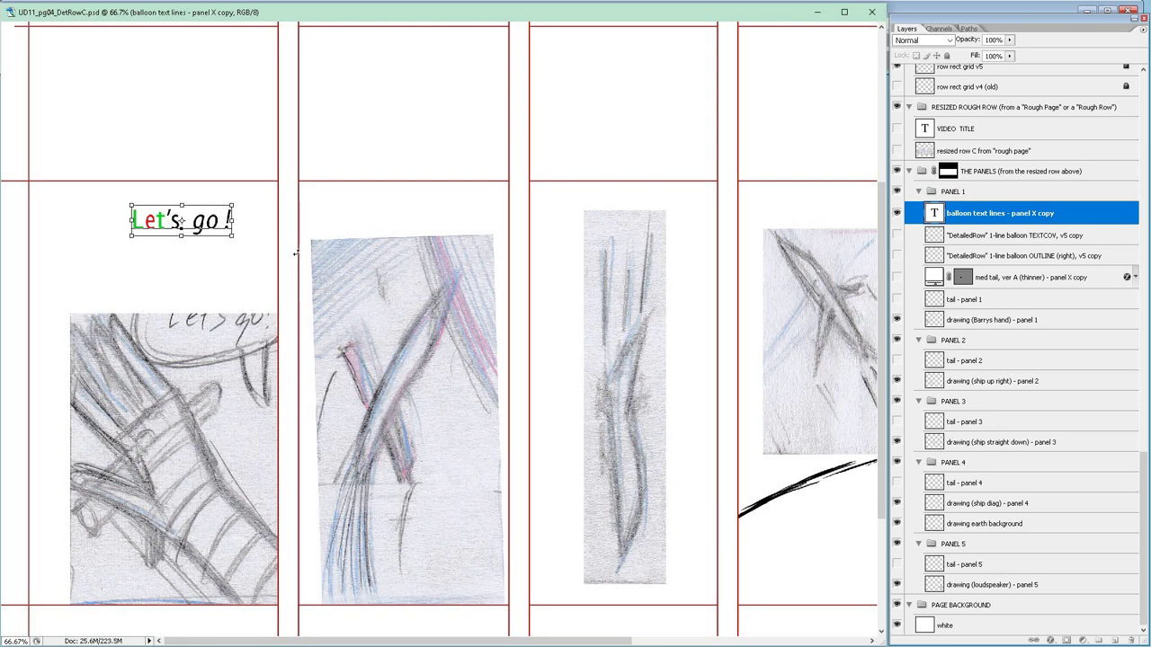
{"action": "key", "text": "ctrl+Return"}
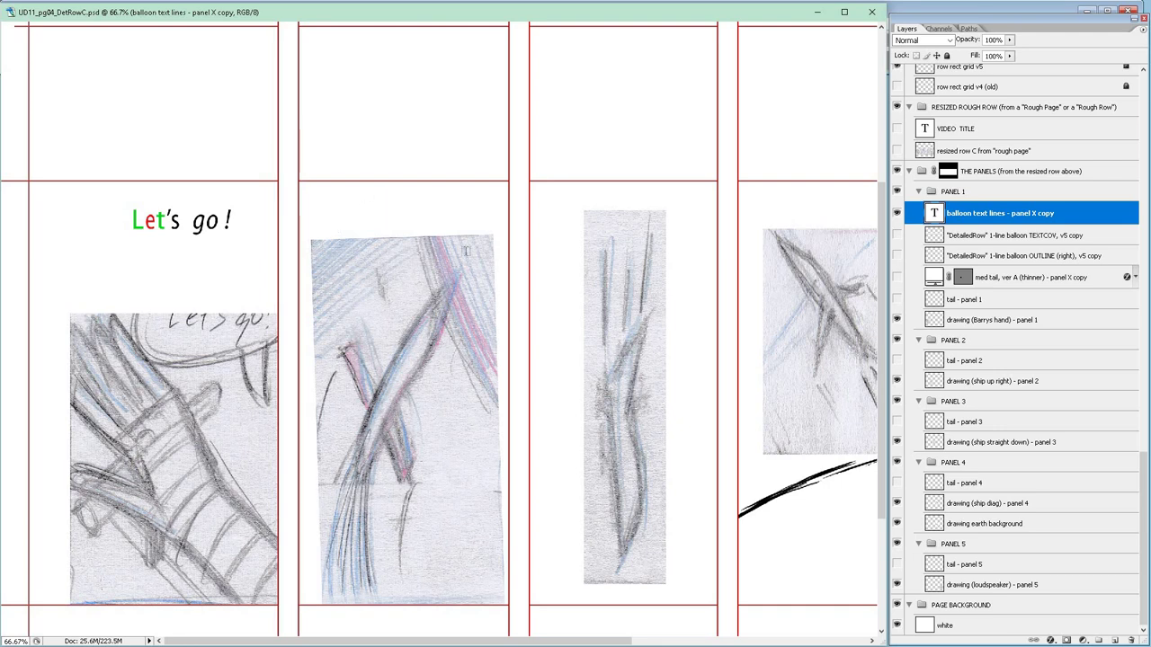
Show the TEXTCOV balloon band and transform it down to panel 1's width.
{"action": "left_click", "coordinate": [897, 234]}
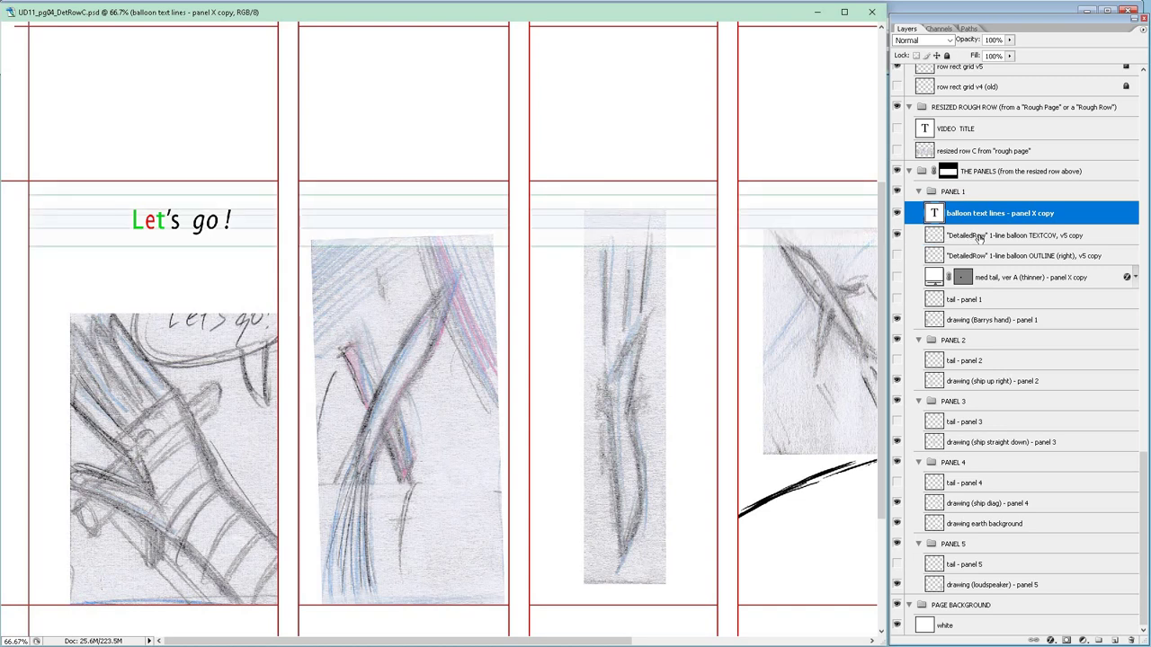
{"action": "left_click", "coordinate": [978, 236]}
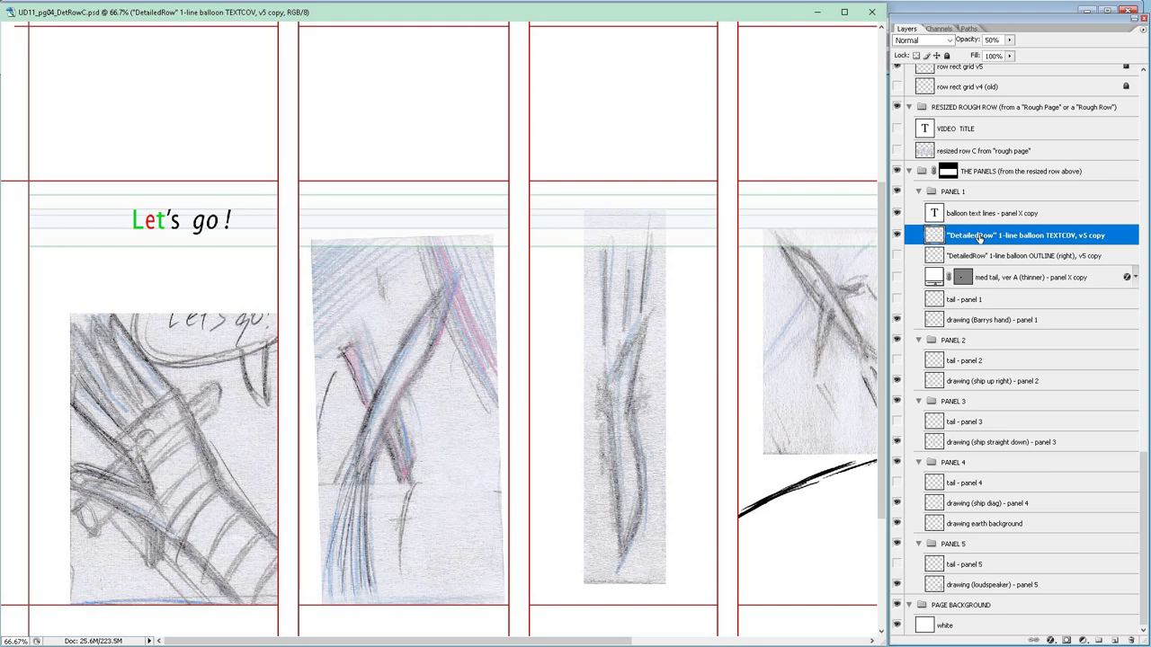
{"action": "key", "text": "ctrl+minus"}
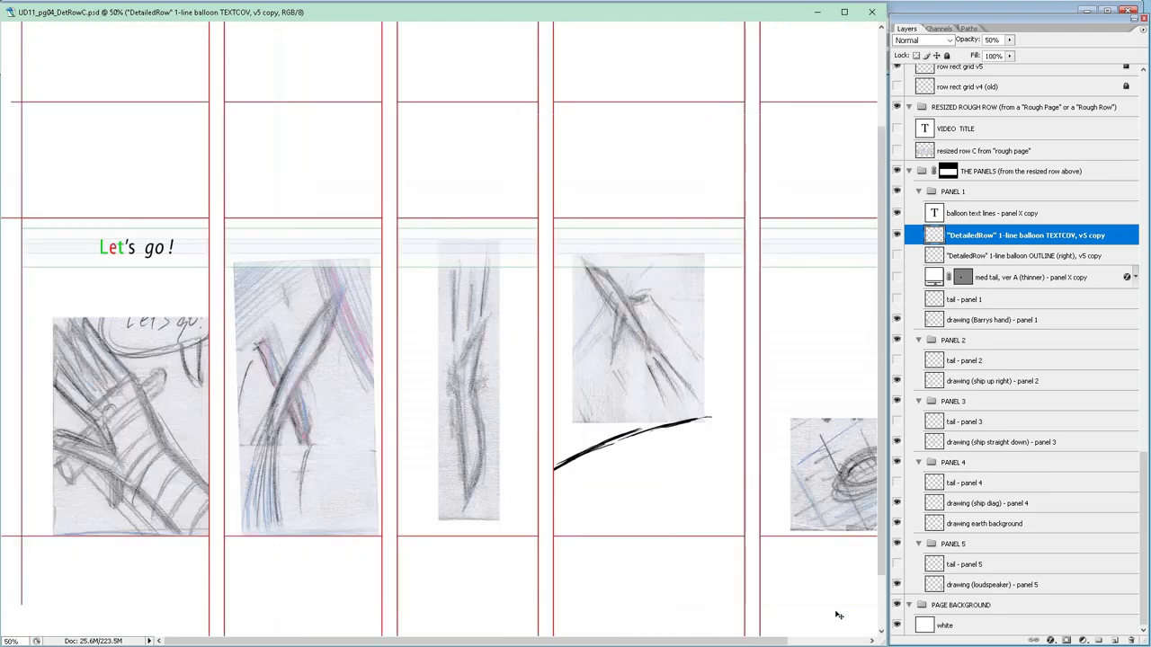
{"action": "key", "text": "ctrl+minus"}
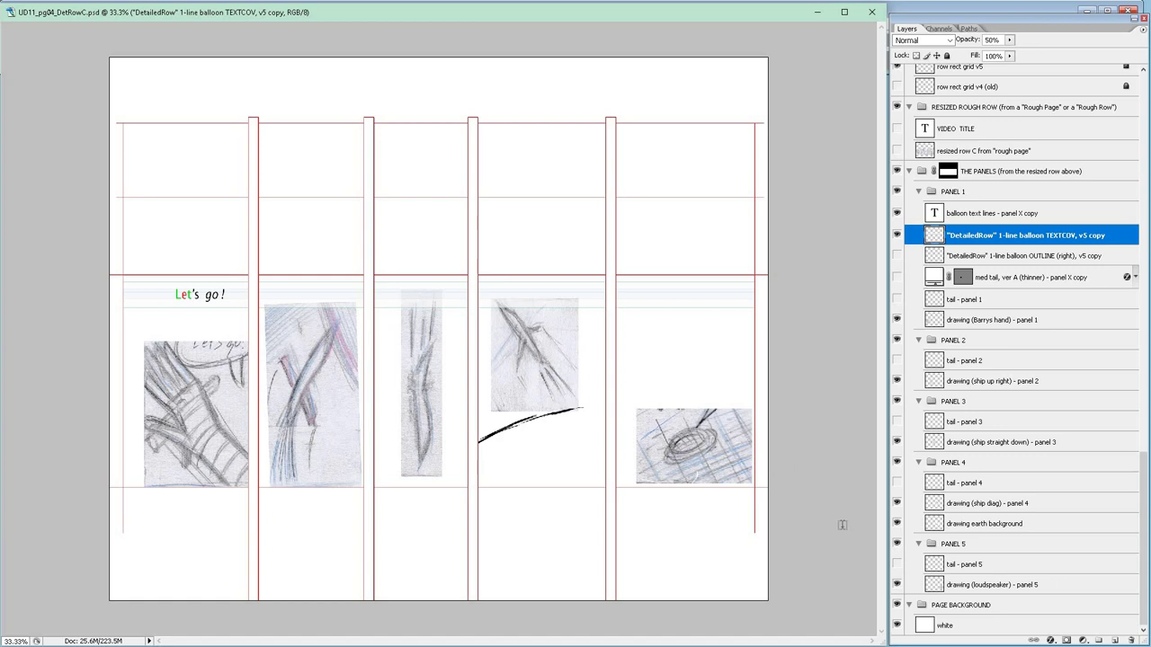
{"action": "key", "text": "ctrl+t"}
{"action": "left_click_drag", "start_coordinate": [777, 290], "coordinate": [257, 293]}
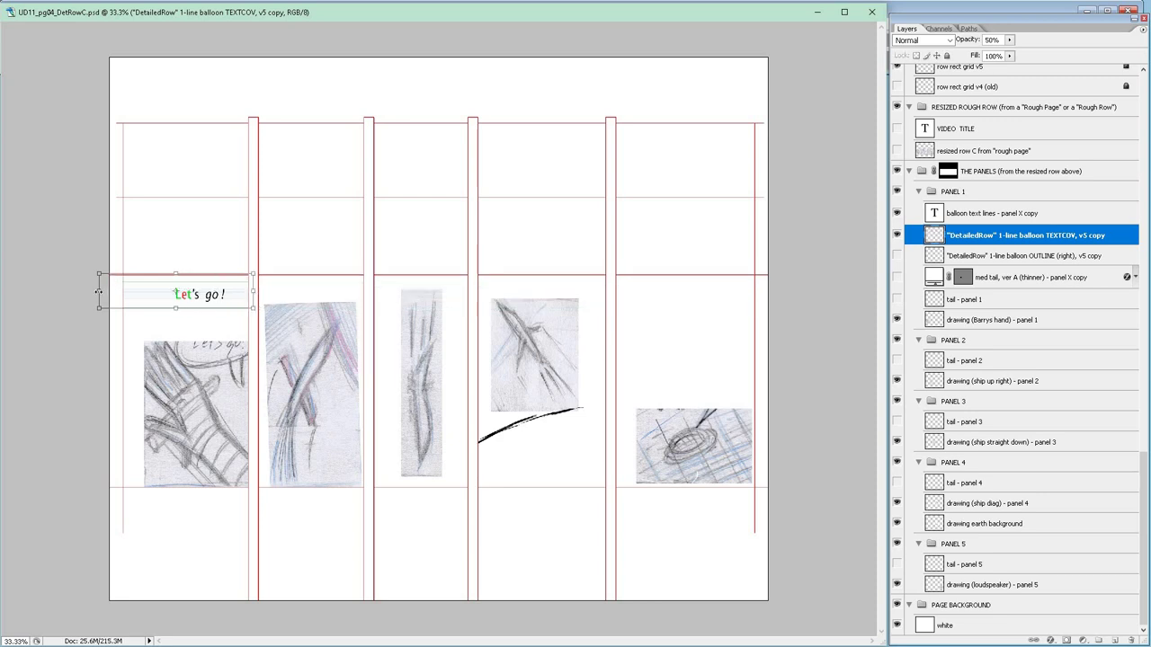
{"action": "left_click_drag", "start_coordinate": [100, 291], "coordinate": [115, 292]}
{"action": "key", "text": "Return"}
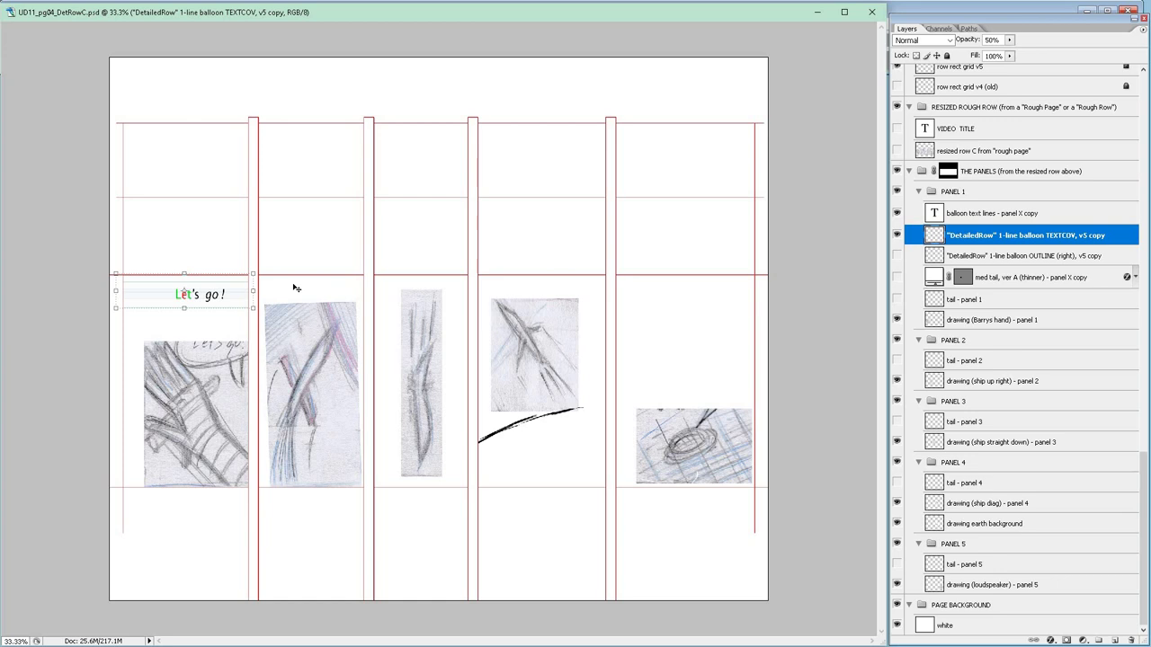
Zoom back in to 66.7% and show the balloon OUTLINE layer.
{"action": "key", "text": "ctrl+plus"}
{"action": "key", "text": "ctrl+plus"}
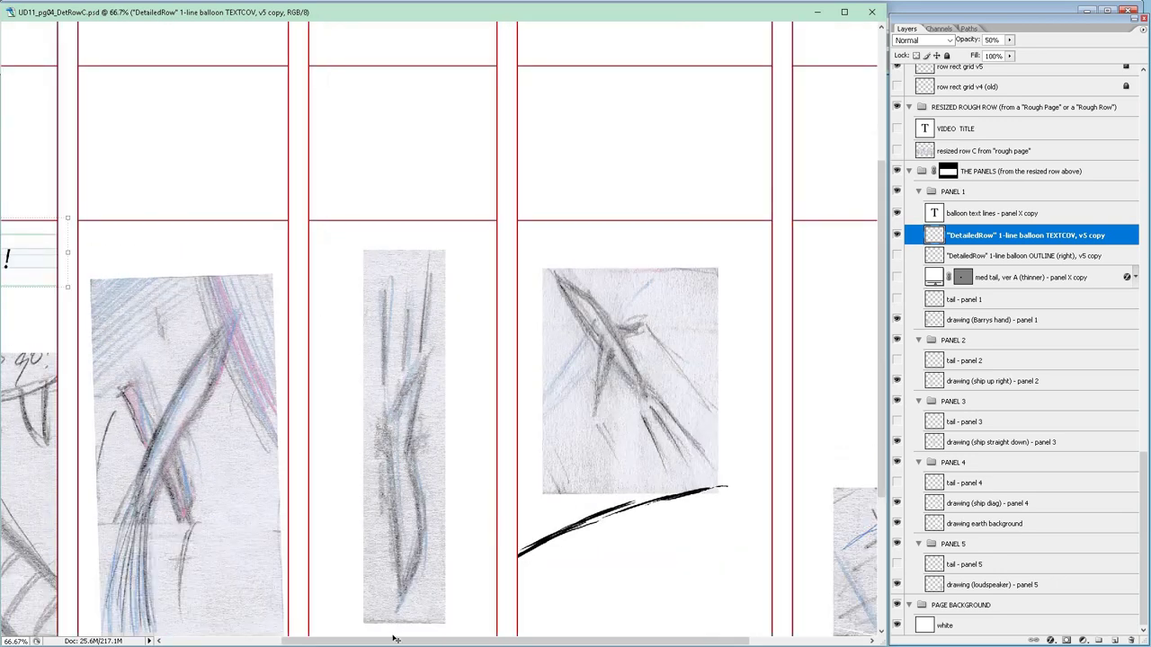
{"action": "left_click_drag", "start_coordinate": [393, 638], "coordinate": [209, 639]}
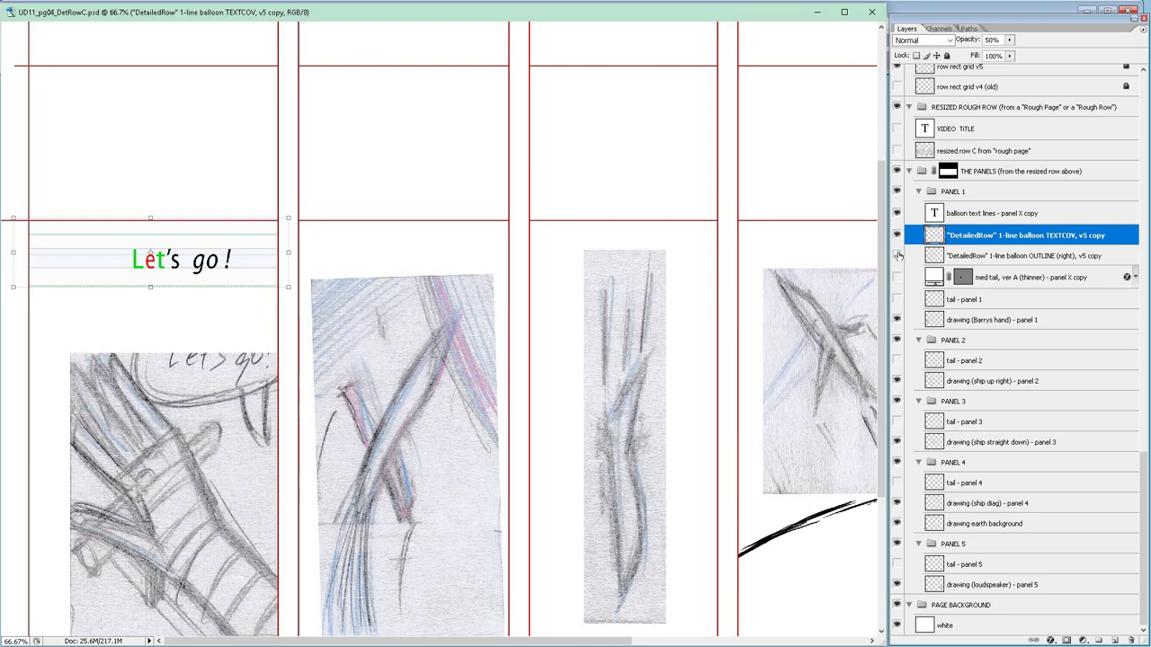
{"action": "left_click", "coordinate": [896, 256]}
Shift the balloon outline left onto the 'Let's go!' band and align its edge.
{"action": "left_click", "coordinate": [968, 258]}
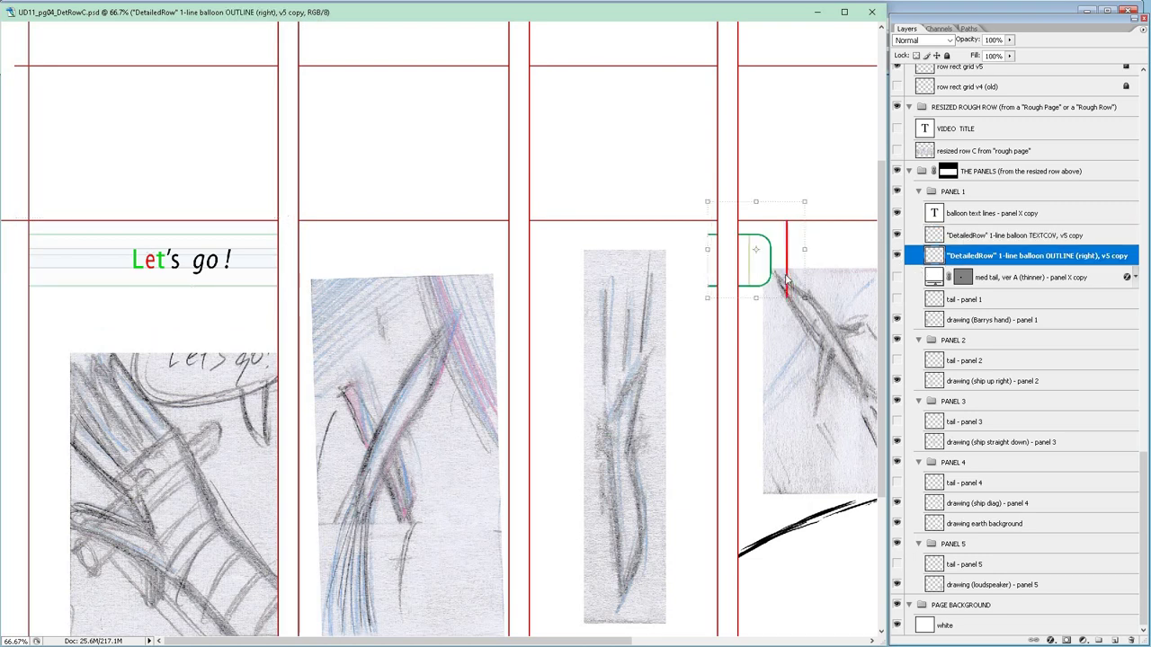
{"action": "key", "text": "shift+Left"}
{"action": "key", "text": "shift+Left"}
{"action": "key", "text": "shift+Left"}
{"action": "key", "text": "shift+Left"}
{"action": "key", "text": "shift+Left"}
{"action": "key", "text": "shift+Left"}
{"action": "key", "text": "shift+Left"}
{"action": "key", "text": "shift+Left"}
{"action": "key", "text": "shift+Left"}
{"action": "key", "text": "shift+Left"}
{"action": "key", "text": "shift+Left"}
{"action": "key", "text": "shift+Left"}
{"action": "key", "text": "shift+Left"}
{"action": "key", "text": "shift+Left"}
{"action": "key", "text": "shift+Left"}
{"action": "key", "text": "shift+Left"}
{"action": "key", "text": "shift+Left"}
{"action": "key", "text": "shift+Left"}
{"action": "key", "text": "shift+Left"}
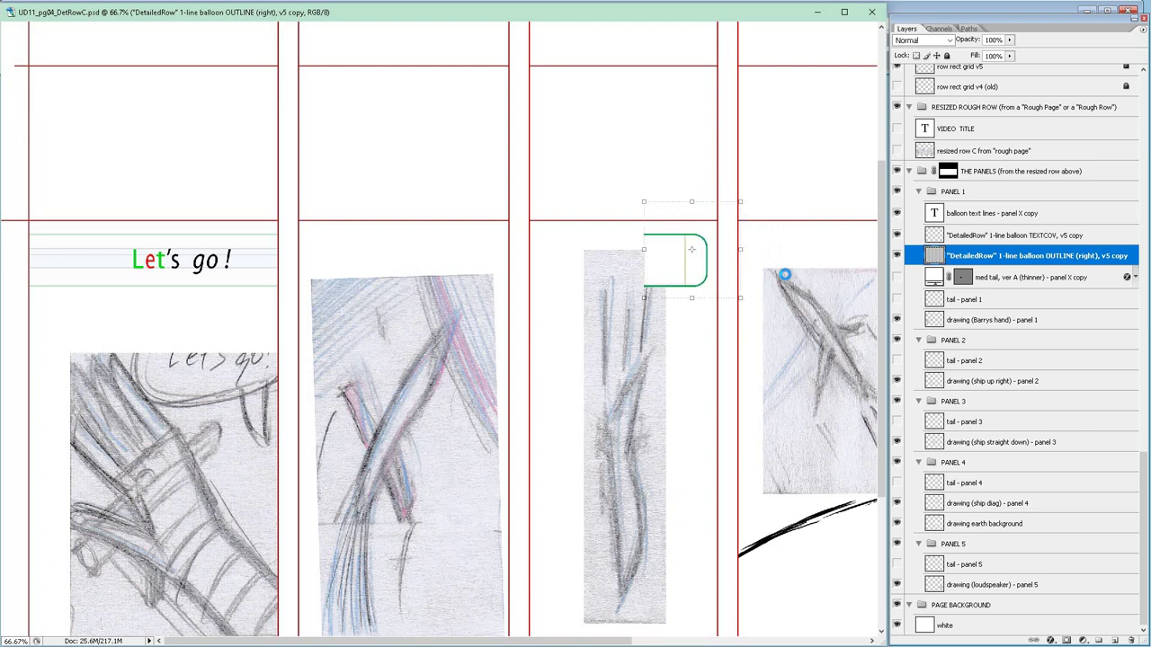
{"action": "key", "text": "shift+Left"}
{"action": "key", "text": "shift+Left"}
{"action": "key", "text": "shift+Left"}
{"action": "key", "text": "shift+Left"}
{"action": "key", "text": "shift+Left"}
{"action": "key", "text": "shift+Left"}
{"action": "key", "text": "shift+Left"}
{"action": "key", "text": "shift+Left"}
{"action": "key", "text": "shift+Left"}
{"action": "key", "text": "shift+Left"}
{"action": "key", "text": "shift+Left"}
{"action": "key", "text": "shift+Left"}
{"action": "key", "text": "shift+Left"}
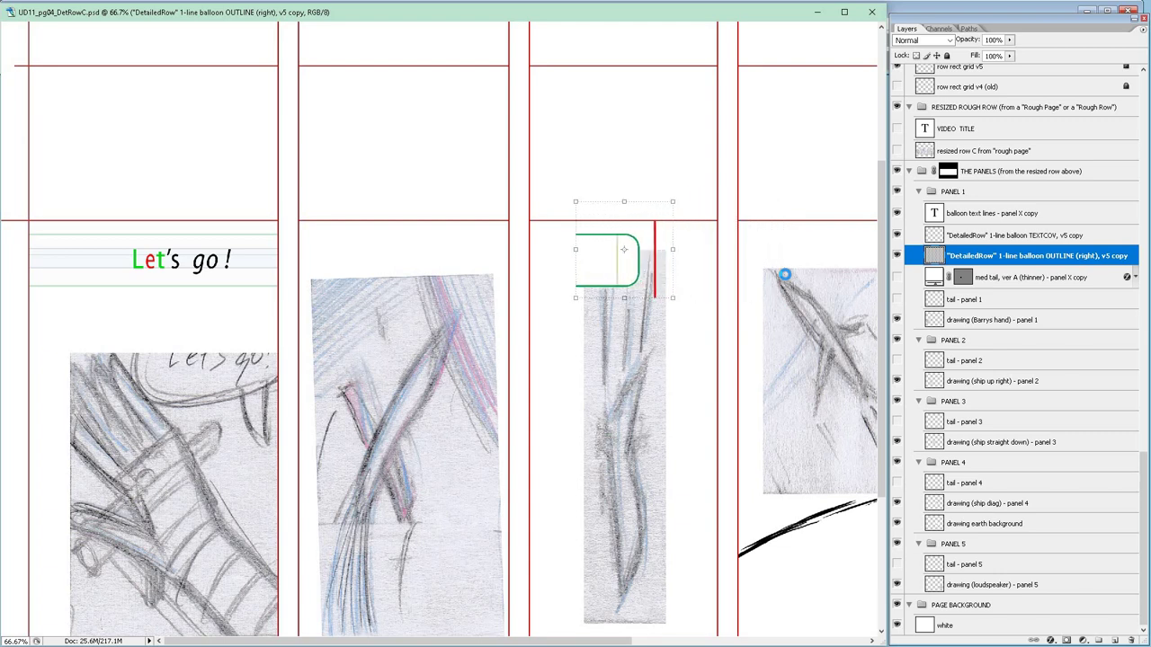
{"action": "key", "text": "shift+Left"}
{"action": "key", "text": "shift+Left"}
{"action": "key", "text": "shift+Left"}
{"action": "key", "text": "shift+Left"}
{"action": "key", "text": "shift+Left"}
{"action": "key", "text": "shift+Left"}
{"action": "key", "text": "shift+Left"}
{"action": "key", "text": "shift+Left"}
{"action": "key", "text": "shift+Left"}
{"action": "key", "text": "shift+Left"}
{"action": "key", "text": "shift+Left"}
{"action": "key", "text": "shift+Left"}
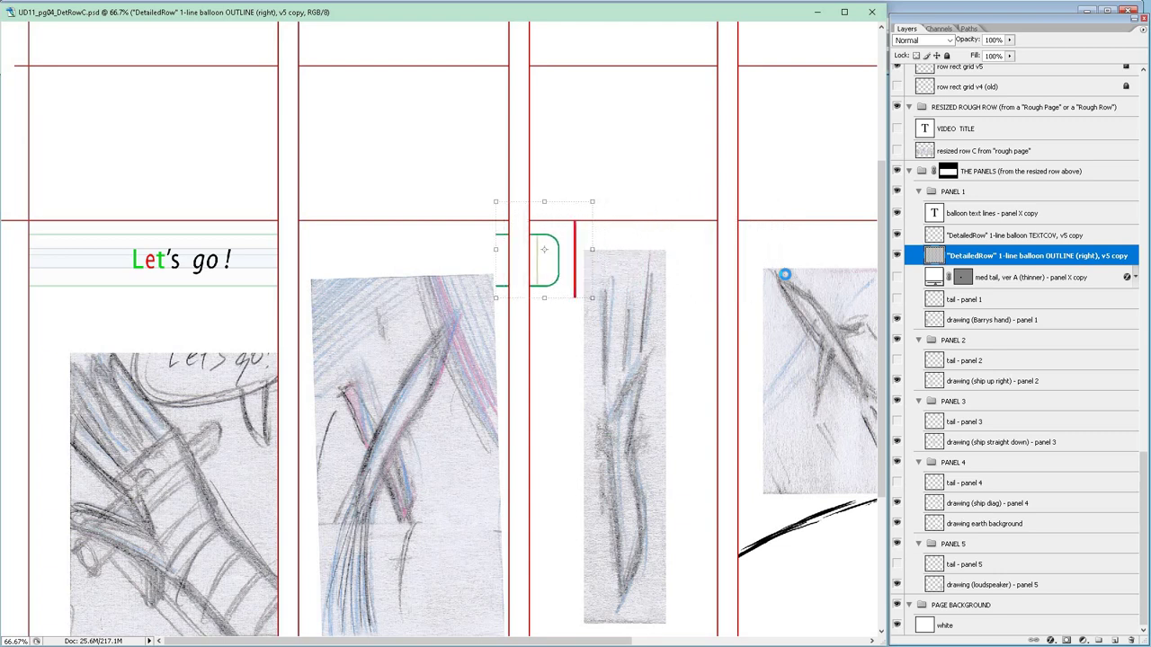
{"action": "key", "text": "shift+Left"}
{"action": "key", "text": "shift+Left"}
{"action": "key", "text": "shift+Left"}
{"action": "key", "text": "shift+Left"}
{"action": "key", "text": "shift+Left"}
{"action": "key", "text": "shift+Left"}
{"action": "key", "text": "shift+Left"}
{"action": "key", "text": "shift+Left"}
{"action": "key", "text": "shift+Left"}
{"action": "key", "text": "shift+Left"}
{"action": "key", "text": "shift+Left"}
{"action": "key", "text": "shift+Left"}
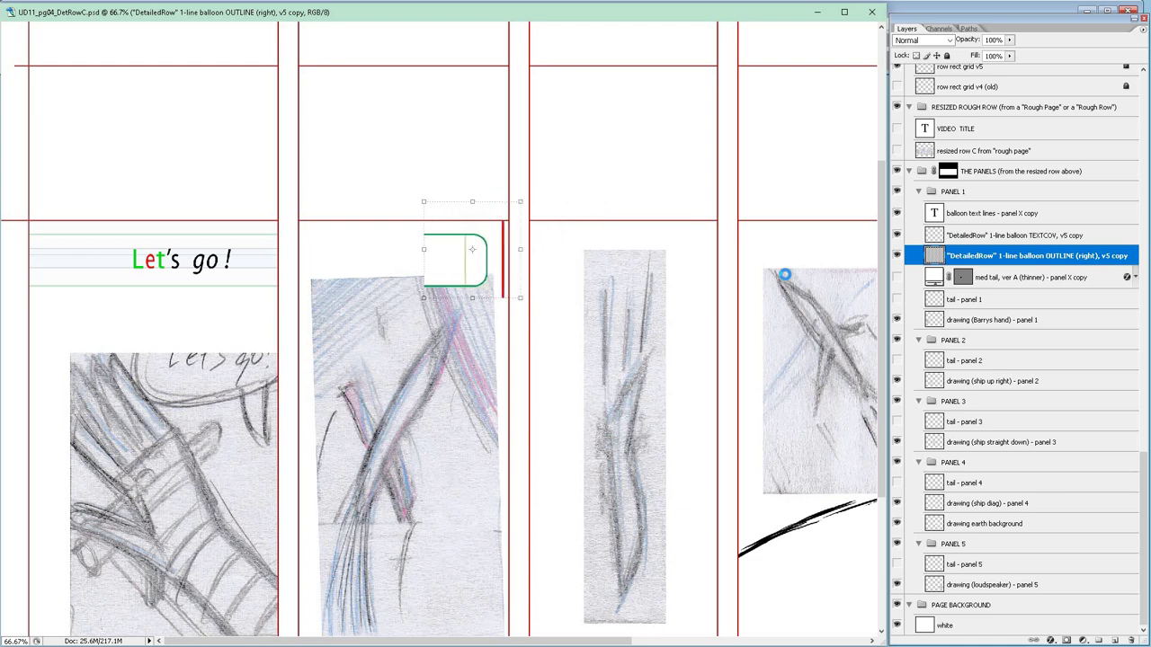
{"action": "key", "text": "shift+Left"}
{"action": "key", "text": "shift+Left"}
{"action": "key", "text": "shift+Left"}
{"action": "key", "text": "shift+Left"}
{"action": "key", "text": "shift+Left"}
{"action": "key", "text": "shift+Left"}
{"action": "key", "text": "shift+Left"}
{"action": "key", "text": "shift+Left"}
{"action": "key", "text": "shift+Left"}
{"action": "key", "text": "shift+Left"}
{"action": "key", "text": "shift+Left"}
{"action": "key", "text": "shift+Left"}
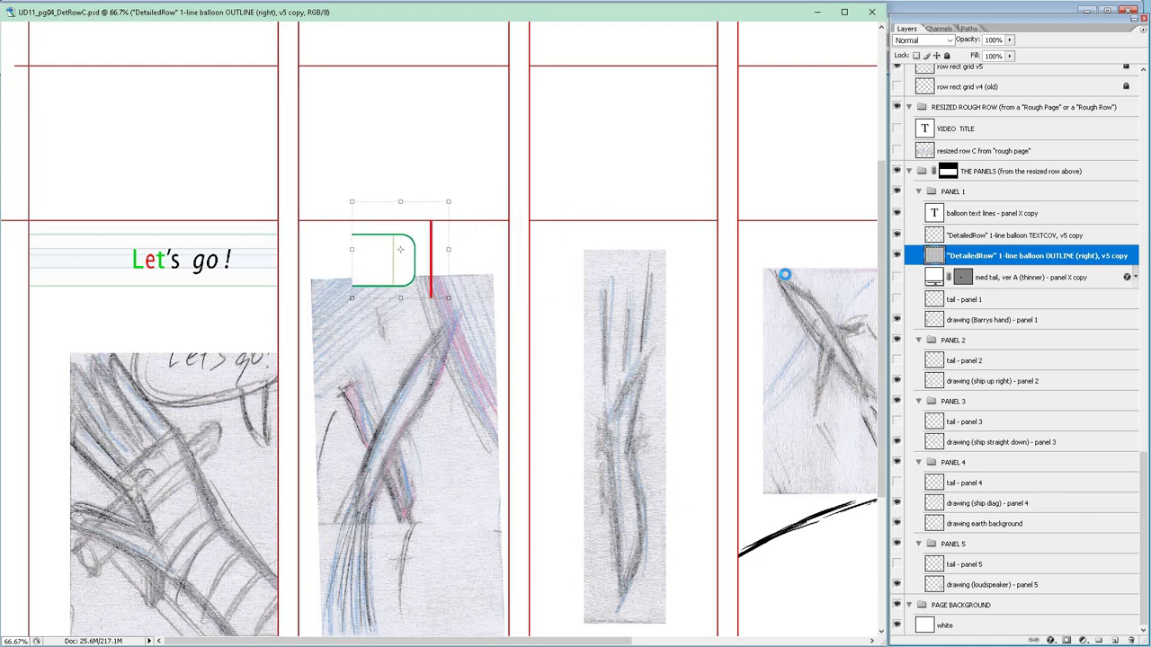
{"action": "key", "text": "shift+Left"}
{"action": "key", "text": "shift+Left"}
{"action": "key", "text": "shift+Left"}
{"action": "key", "text": "shift+Left"}
{"action": "key", "text": "shift+Left"}
{"action": "key", "text": "shift+Left"}
{"action": "key", "text": "shift+Left"}
{"action": "key", "text": "shift+Left"}
{"action": "key", "text": "shift+Left"}
{"action": "key", "text": "shift+Left"}
{"action": "key", "text": "shift+Left"}
{"action": "key", "text": "shift+Left"}
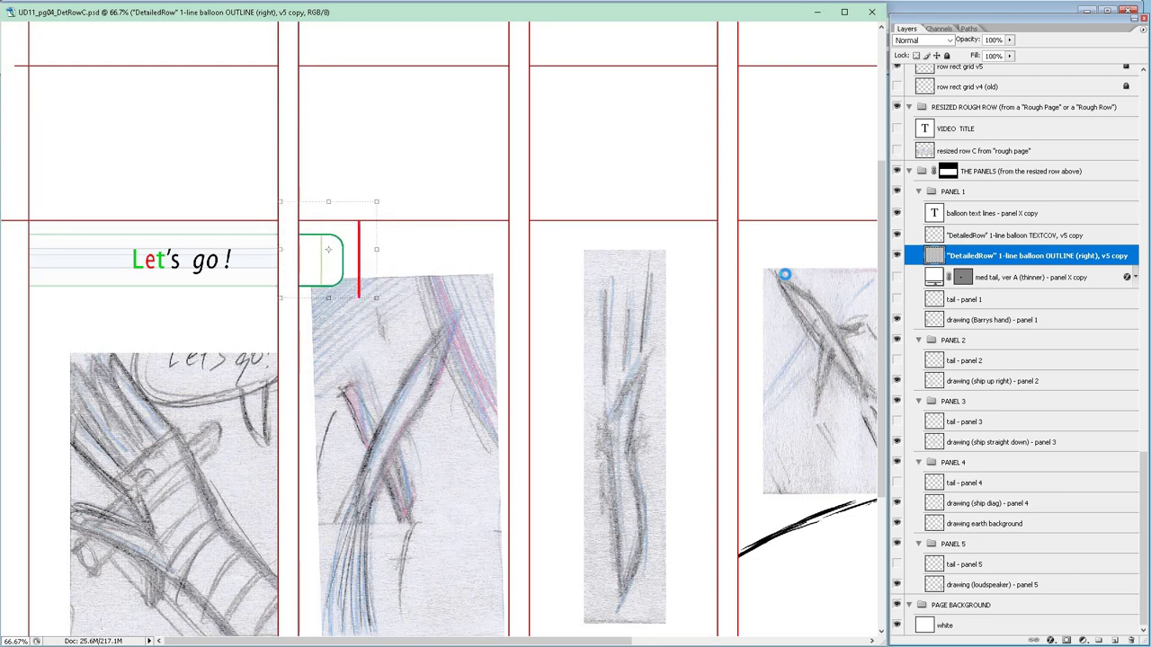
{"action": "key", "text": "shift+Left"}
{"action": "key", "text": "shift+Left"}
{"action": "key", "text": "shift+Left"}
{"action": "key", "text": "shift+Left"}
{"action": "key", "text": "shift+Left"}
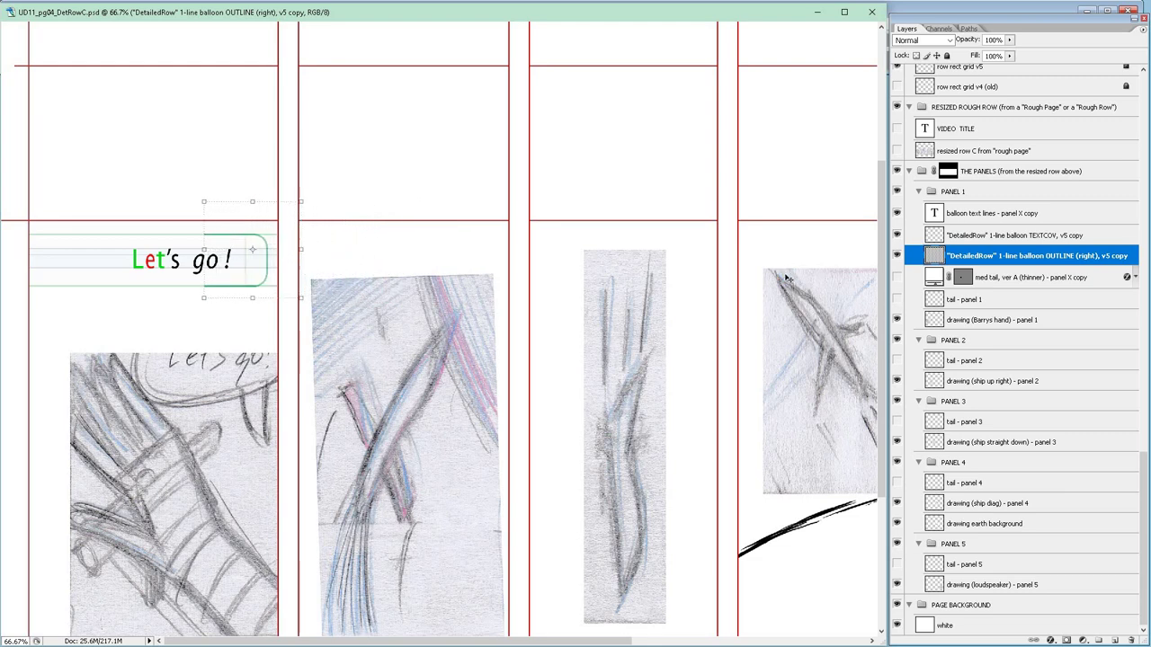
{"action": "key", "text": "Right"}
{"action": "key", "text": "Right"}
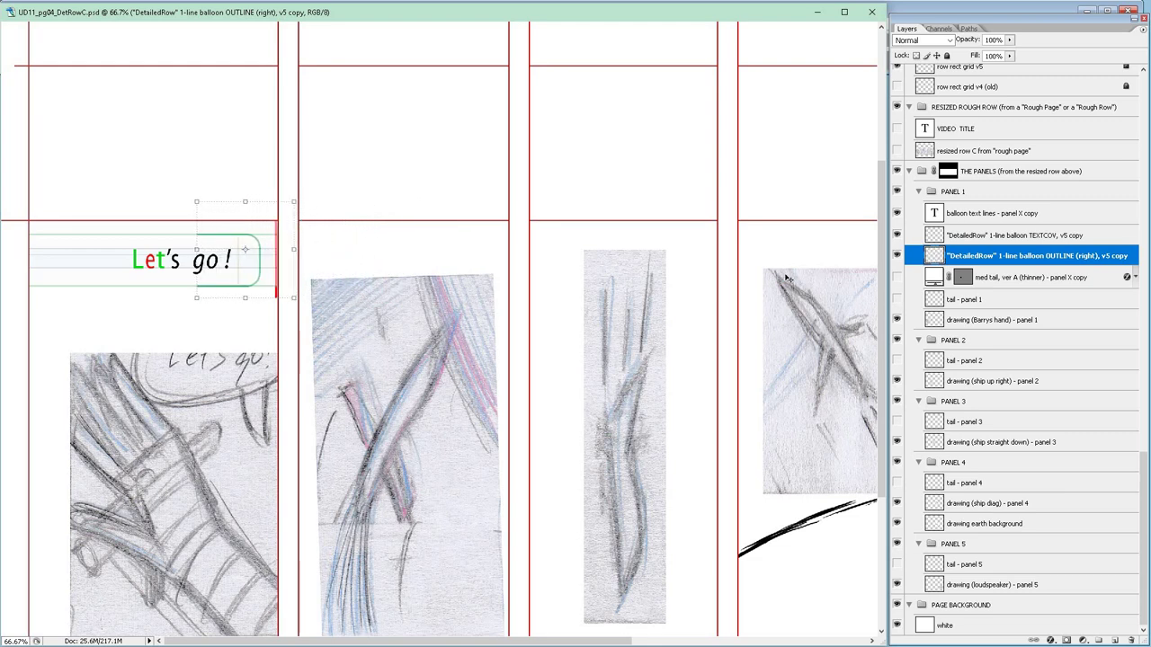
{"action": "key", "text": "Right"}
{"action": "key", "text": "Right"}
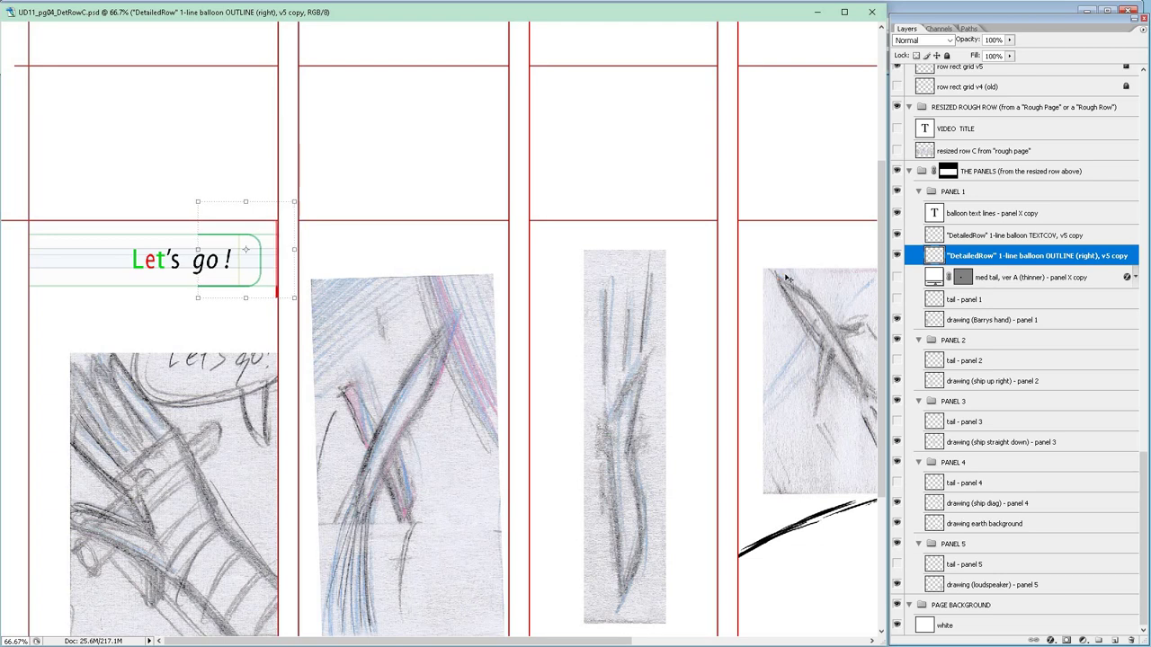
{"action": "key", "text": "Right"}
{"action": "key", "text": "Right"}
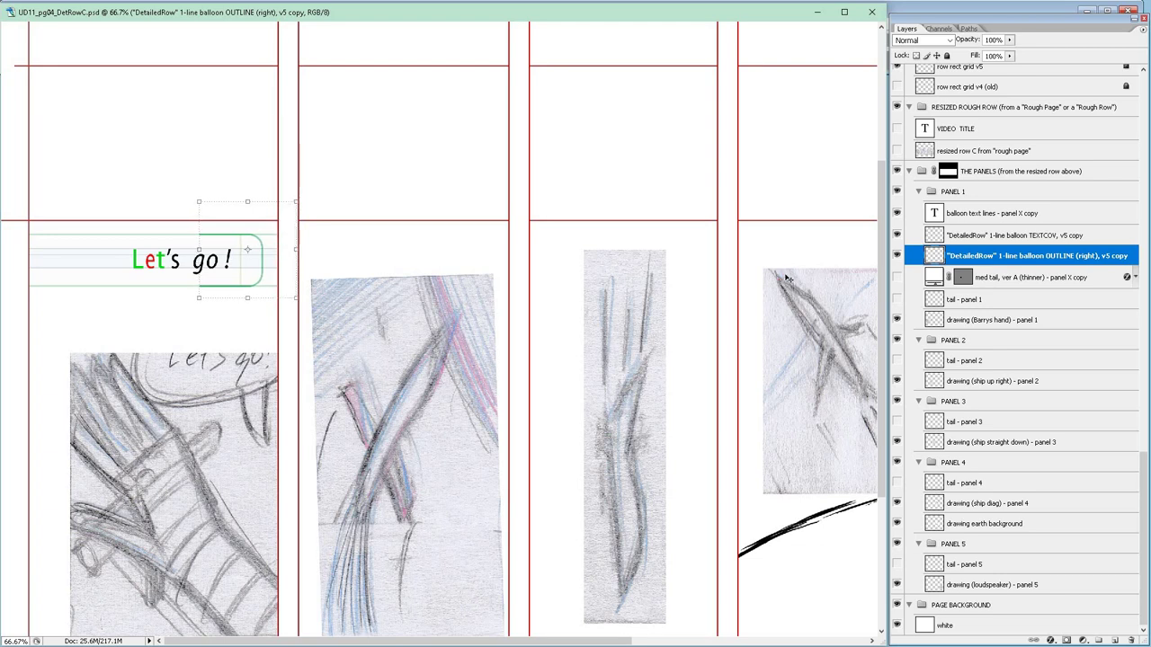
At 200% zoom, fine-tune the balloon end's position against the red panel border.
{"action": "key", "text": "ctrl+plus"}
{"action": "key", "text": "ctrl+plus"}
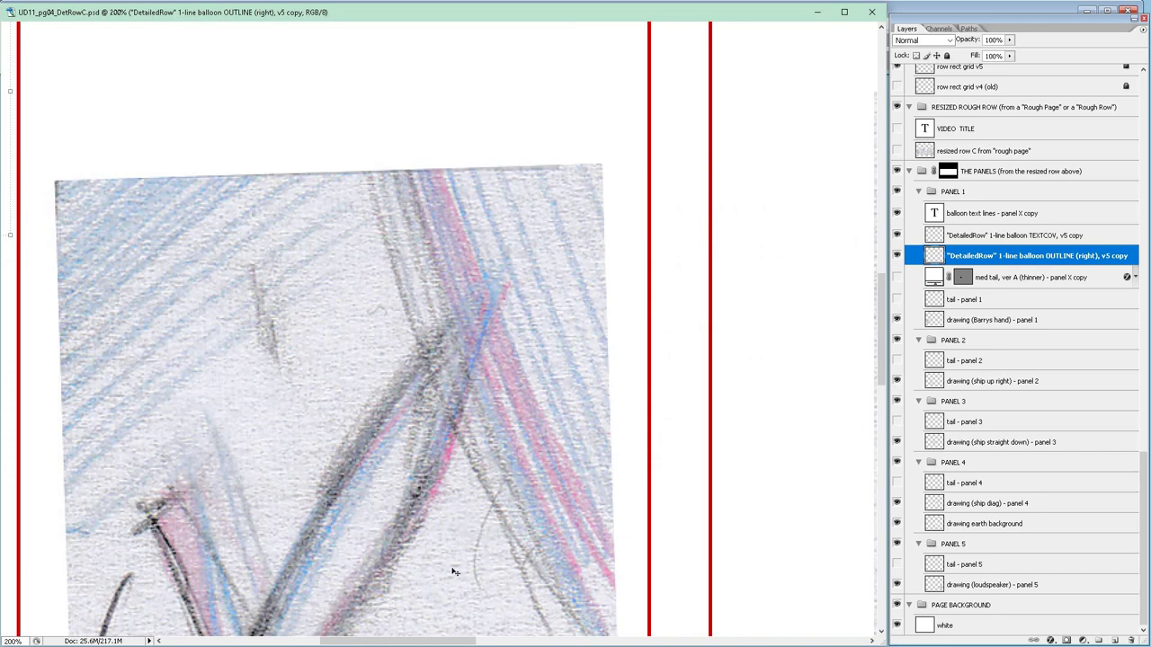
{"action": "scroll", "coordinate": [434, 640], "scroll_direction": "left", "scroll_amount": 5}
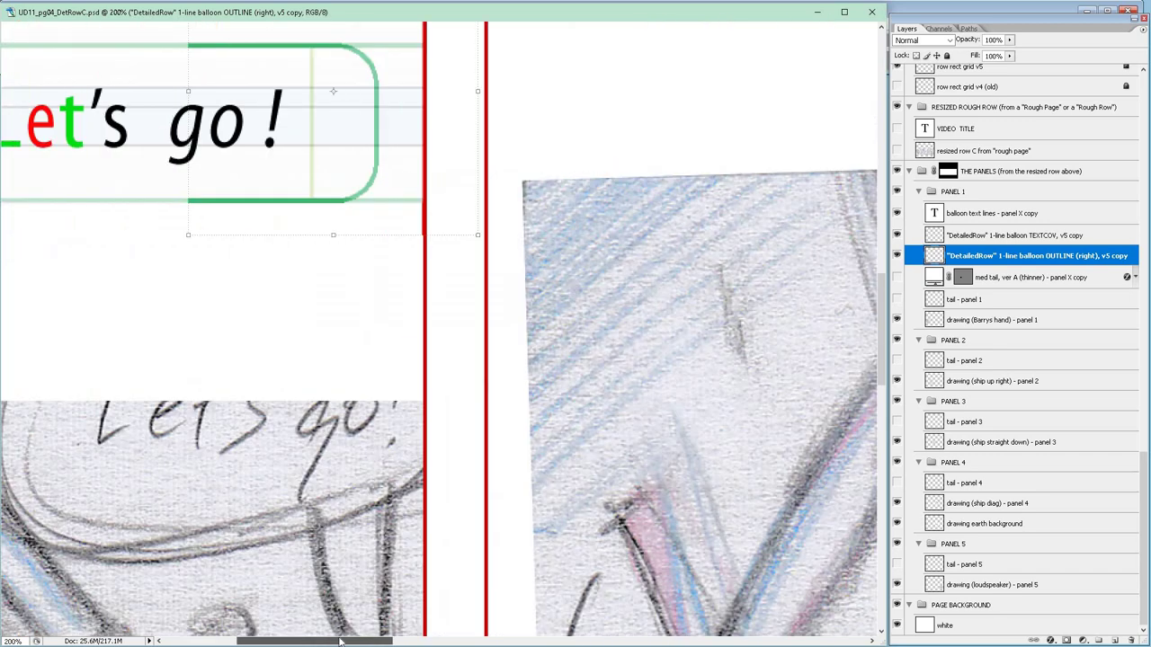
{"action": "scroll", "coordinate": [461, 419], "scroll_direction": "up", "scroll_amount": 3}
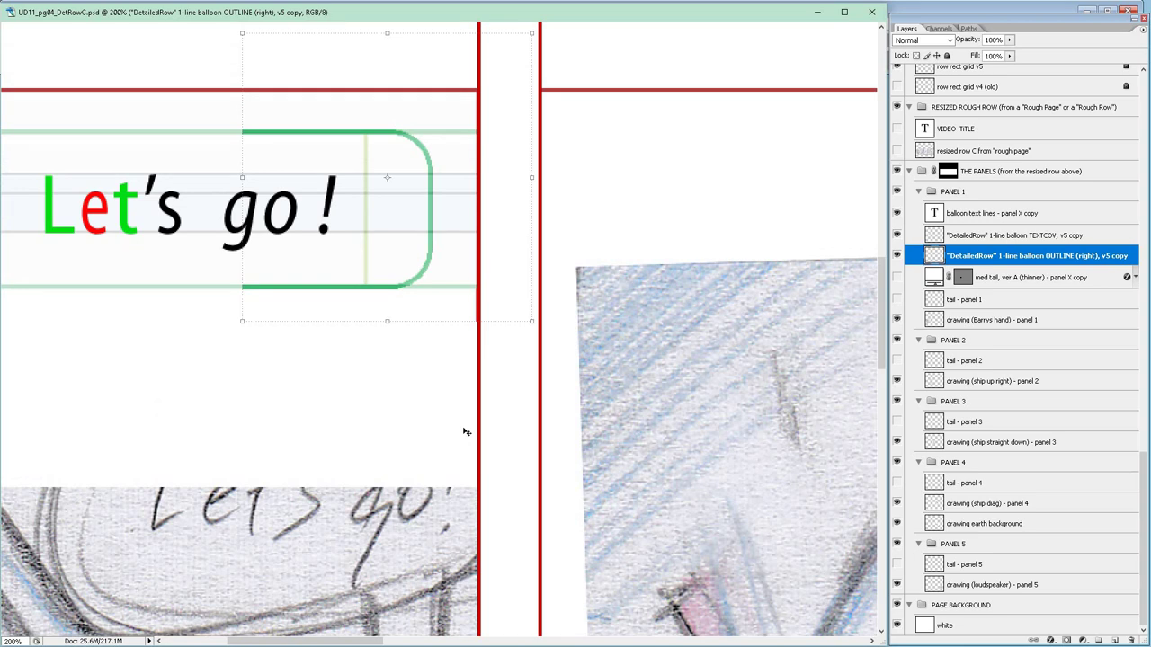
{"action": "scroll", "coordinate": [466, 431], "scroll_direction": "up", "scroll_amount": 1}
{"action": "key", "text": "Left"}
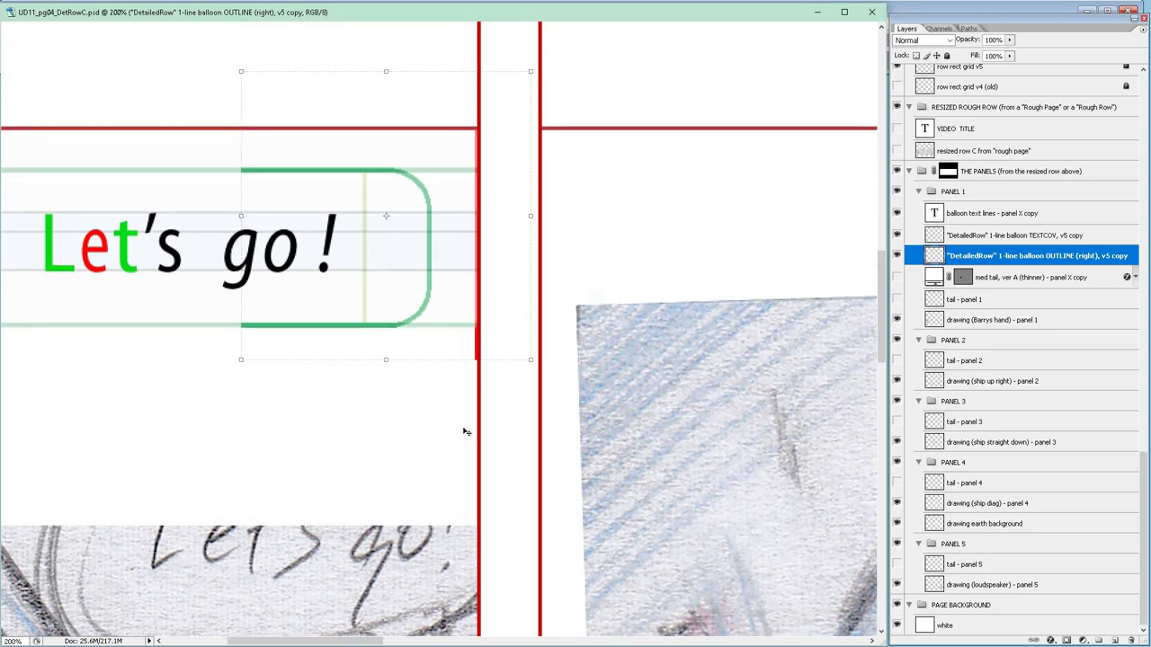
{"action": "key", "text": "Left"}
{"action": "key", "text": "Left"}
{"action": "key", "text": "Left"}
{"action": "key", "text": "Left"}
{"action": "key", "text": "Left"}
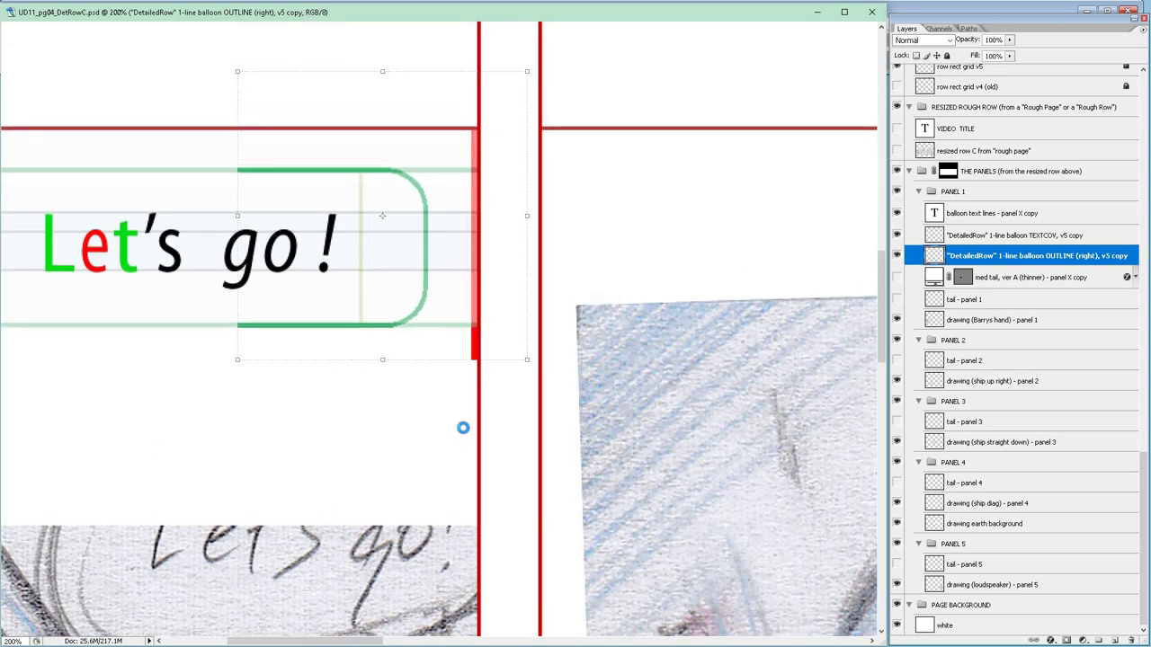
{"action": "key", "text": "Right"}
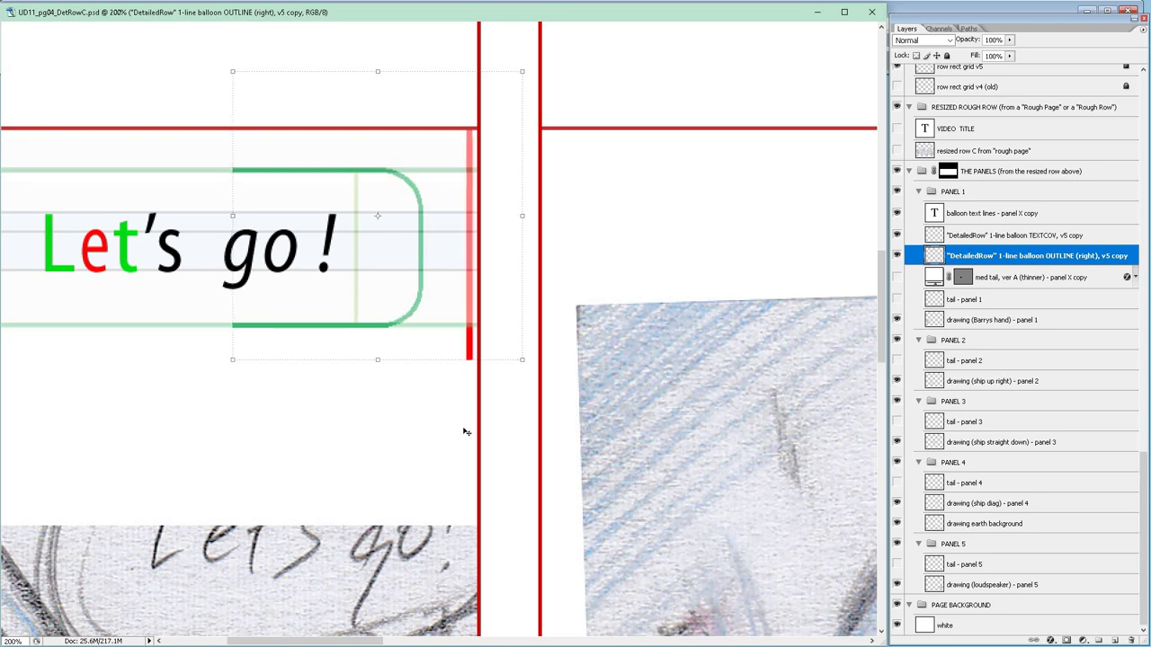
{"action": "key", "text": "Right"}
{"action": "key", "text": "Right"}
{"action": "key", "text": "Right"}
{"action": "key", "text": "Right"}
{"action": "key", "text": "Right"}
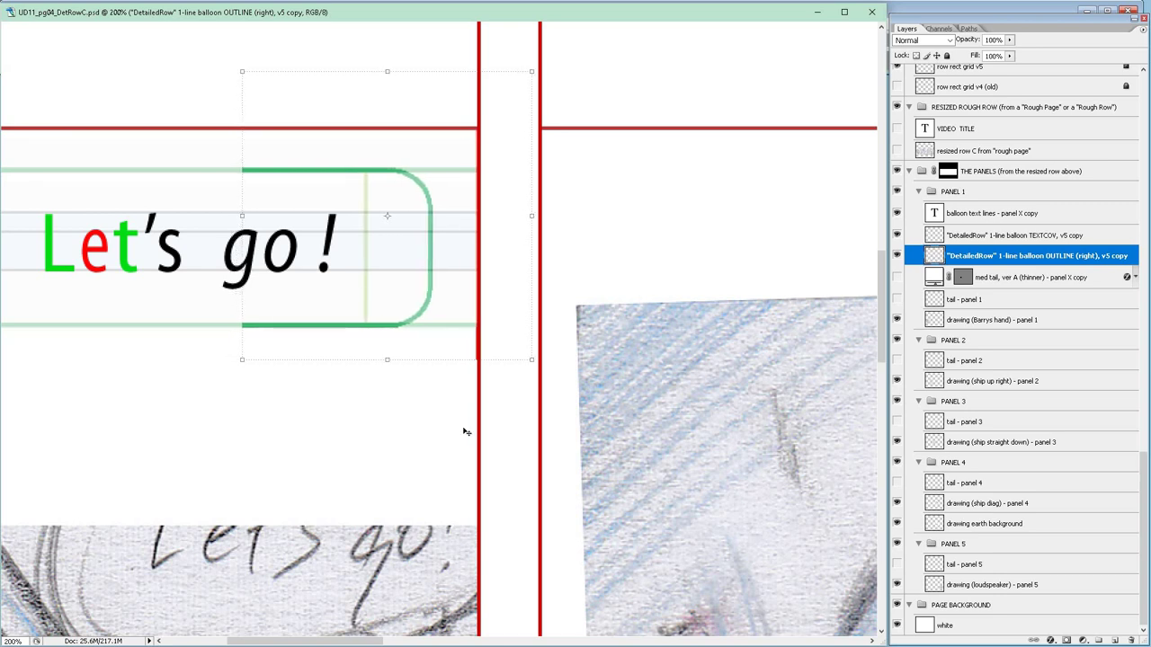
{"action": "key", "text": "Right"}
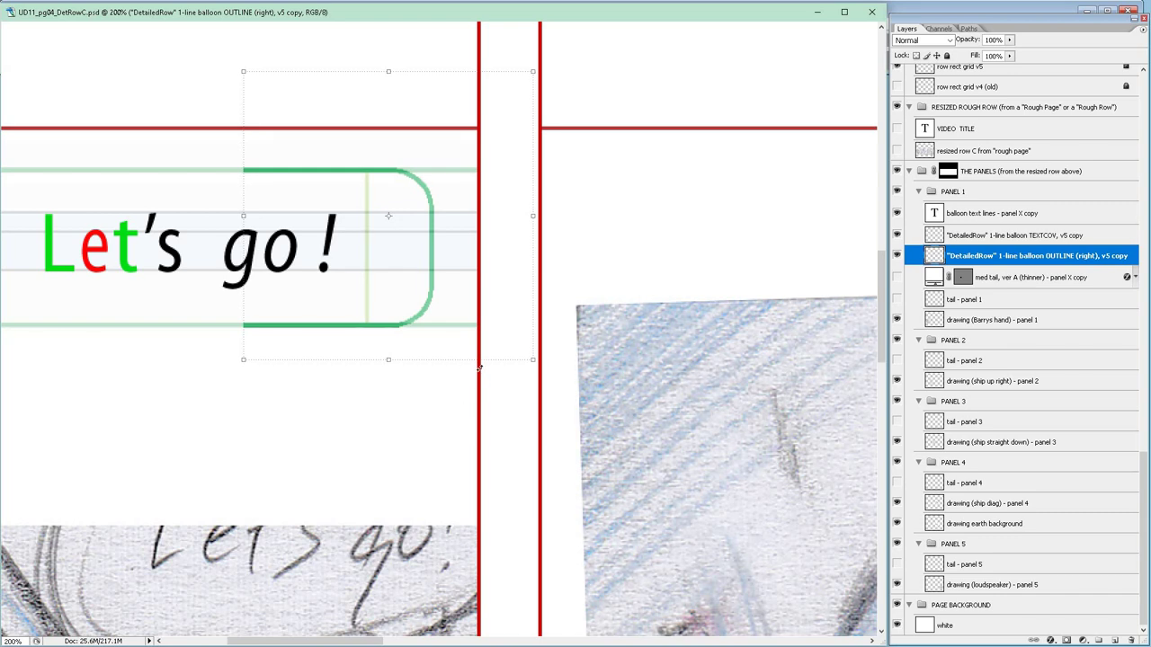
{"action": "left_click_drag", "start_coordinate": [479, 368], "coordinate": [479, 366]}
{"action": "left_click_drag", "start_coordinate": [471, 351], "coordinate": [462, 351]}
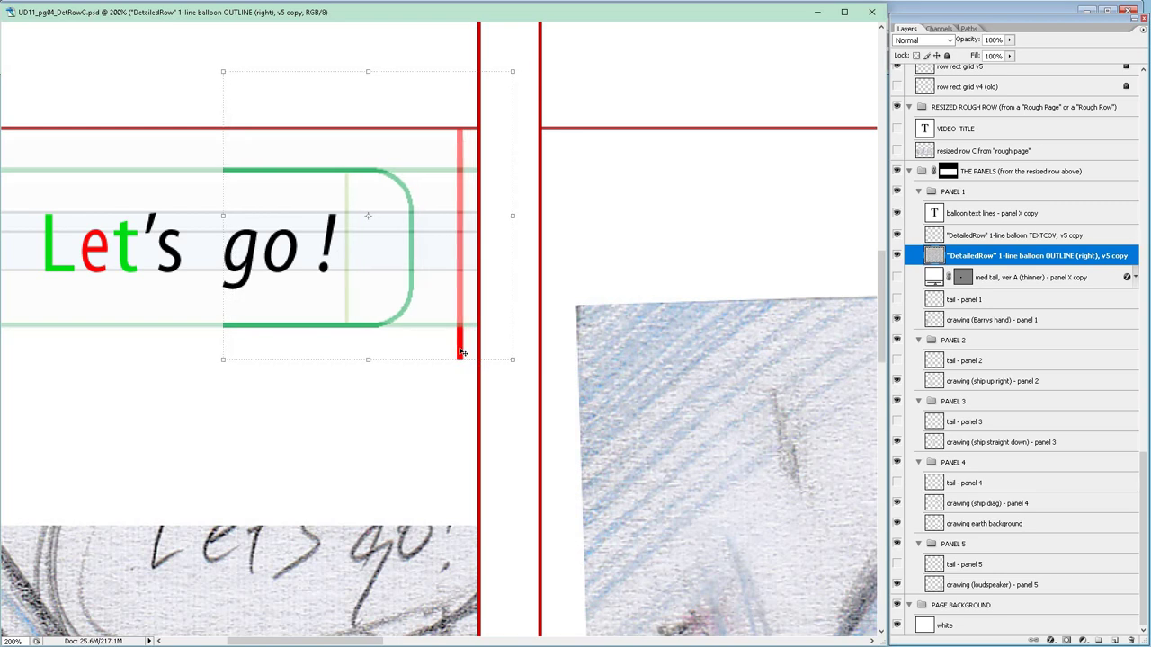
{"action": "key", "text": "Left"}
{"action": "key", "text": "Left"}
{"action": "key", "text": "Left"}
{"action": "key", "text": "Up"}
{"action": "key", "text": "Up"}
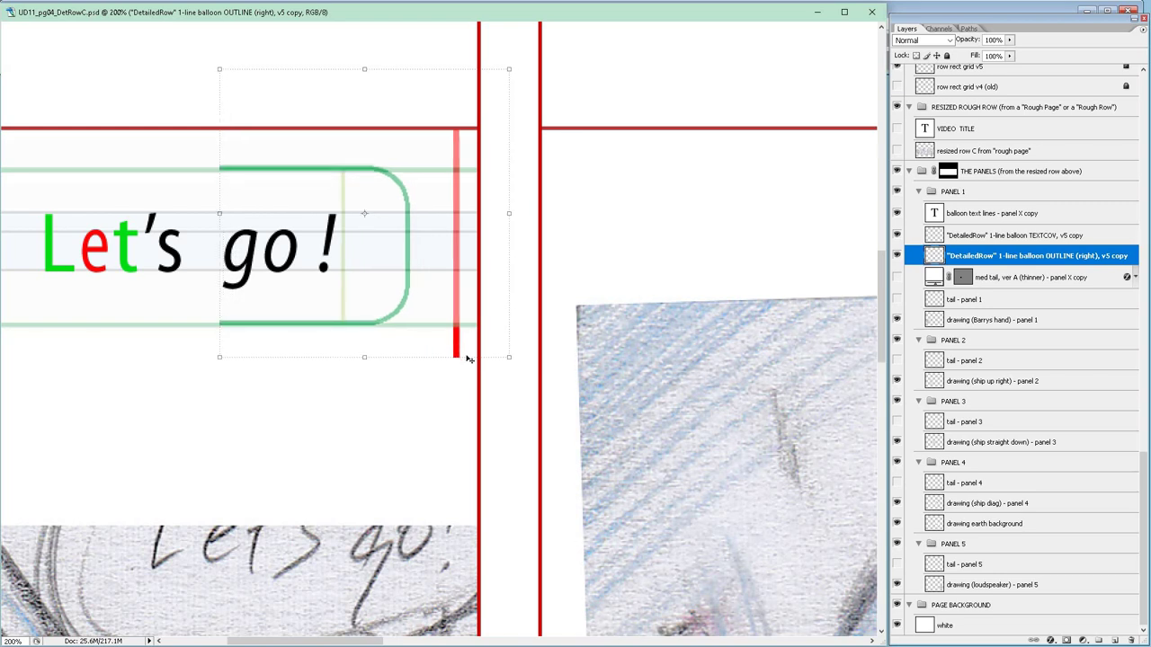
{"action": "key", "text": "Delete"}
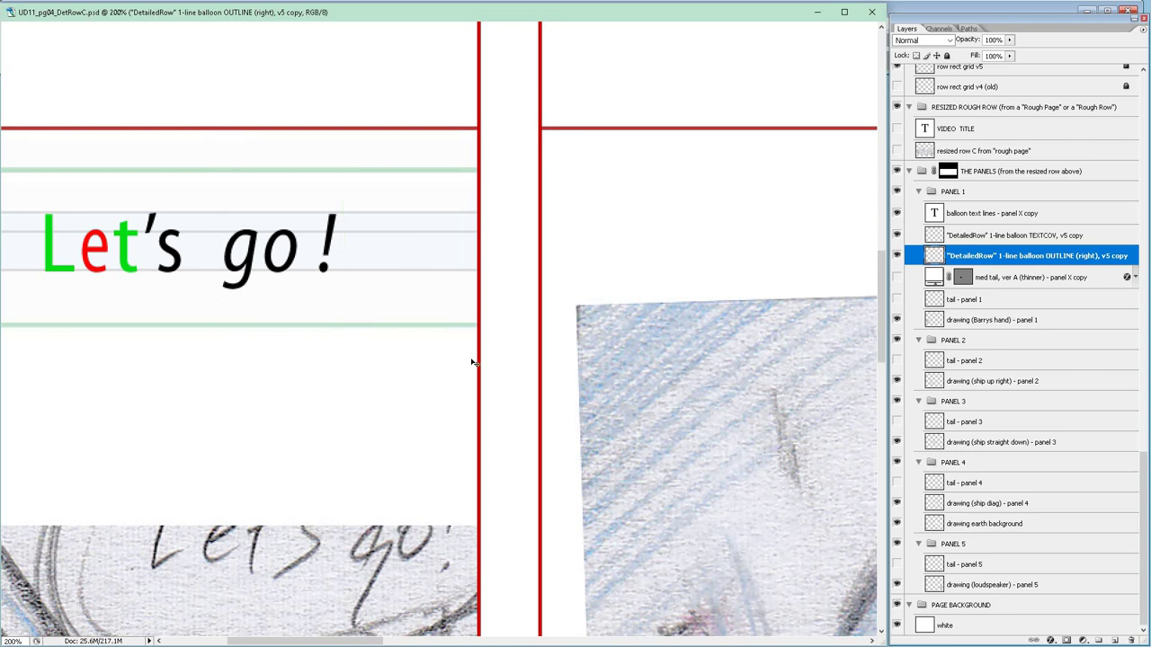
Slide the balloon end back into panel 1 so it sits just after 'go!'.
{"action": "key", "text": "ctrl+minus"}
{"action": "key", "text": "ctrl+minus"}
{"action": "key", "text": "ctrl+minus"}
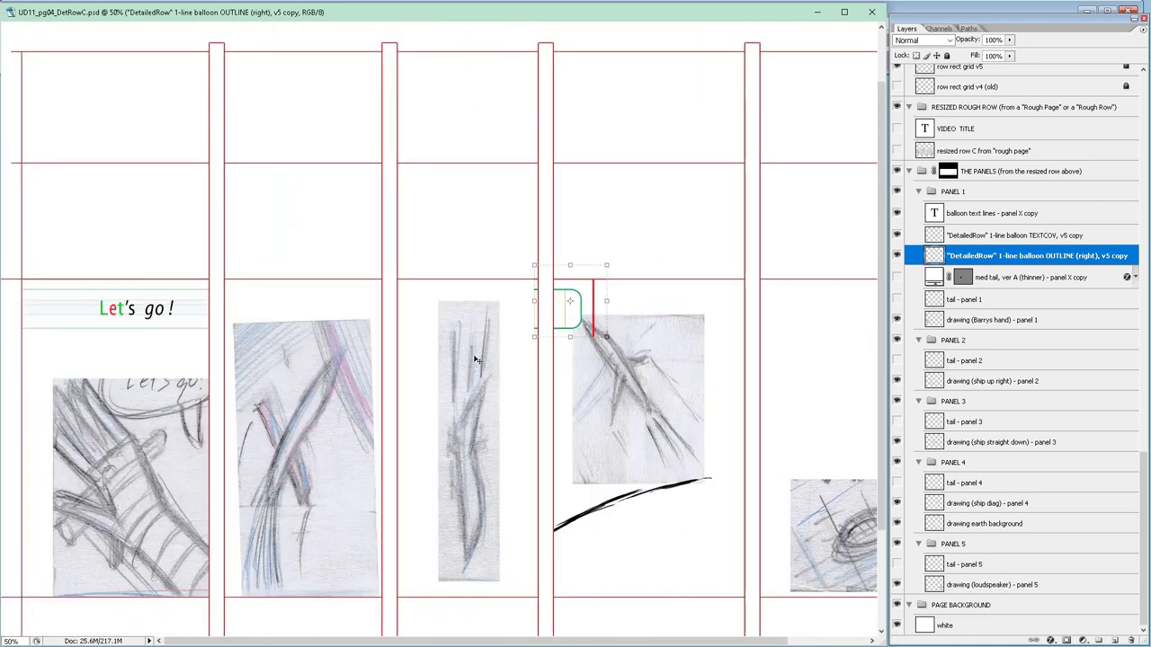
{"action": "key", "text": "shift+Left"}
{"action": "key", "text": "shift+Left"}
{"action": "key", "text": "shift+Left"}
{"action": "key", "text": "shift+Left"}
{"action": "key", "text": "shift+Left"}
{"action": "key", "text": "shift+Left"}
{"action": "key", "text": "shift+Left"}
{"action": "key", "text": "shift+Left"}
{"action": "key", "text": "shift+Left"}
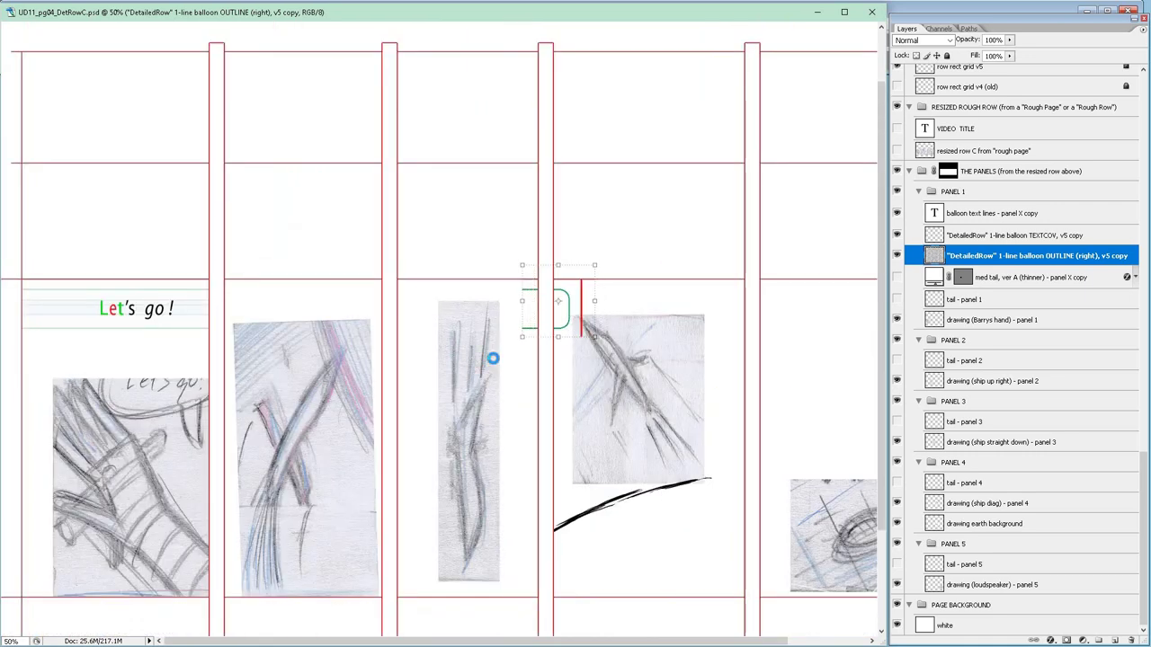
{"action": "key", "text": "shift+Left"}
{"action": "key", "text": "shift+Left"}
{"action": "key", "text": "shift+Left"}
{"action": "key", "text": "shift+Left"}
{"action": "key", "text": "shift+Left"}
{"action": "key", "text": "shift+Left"}
{"action": "key", "text": "shift+Left"}
{"action": "key", "text": "shift+Left"}
{"action": "key", "text": "shift+Left"}
{"action": "key", "text": "shift+Left"}
{"action": "key", "text": "shift+Left"}
{"action": "key", "text": "shift+Left"}
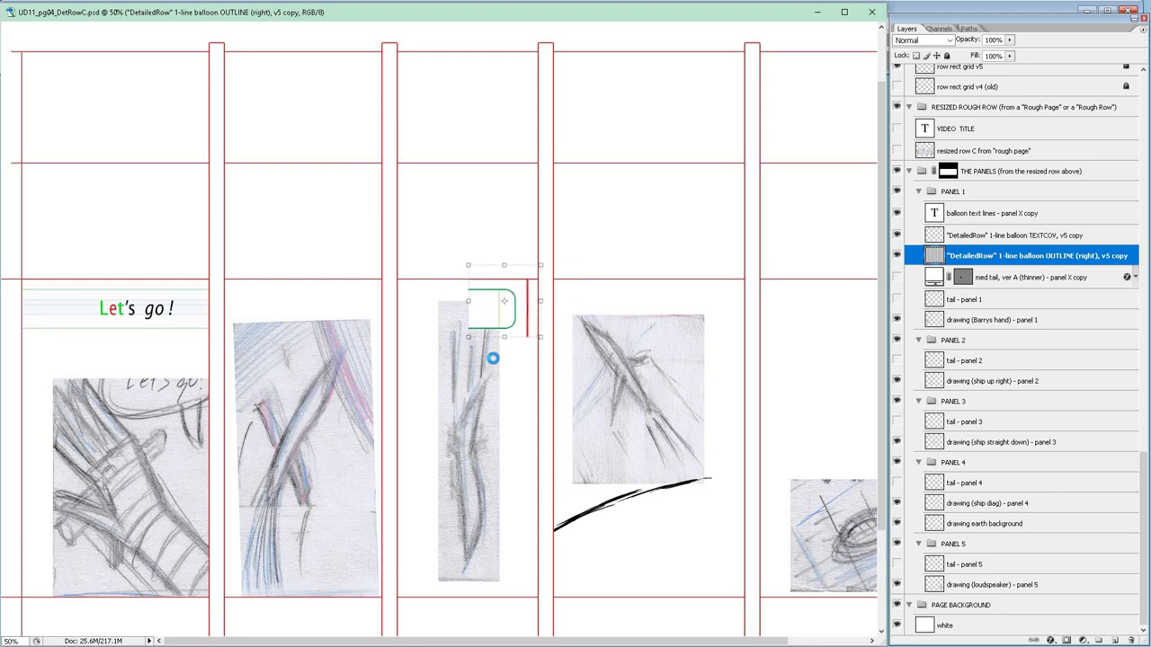
{"action": "key", "text": "shift+Left"}
{"action": "key", "text": "shift+Left"}
{"action": "key", "text": "shift+Left"}
{"action": "key", "text": "shift+Left"}
{"action": "key", "text": "shift+Left"}
{"action": "key", "text": "shift+Left"}
{"action": "key", "text": "shift+Left"}
{"action": "key", "text": "shift+Left"}
{"action": "key", "text": "shift+Left"}
{"action": "key", "text": "shift+Left"}
{"action": "key", "text": "shift+Left"}
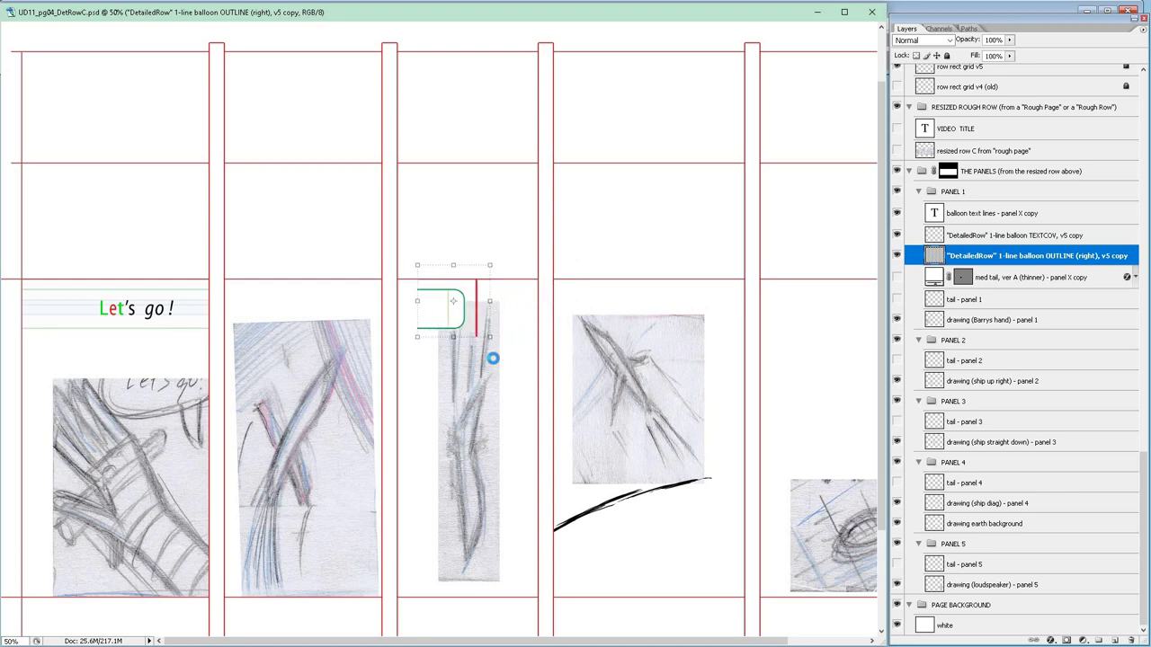
{"action": "key", "text": "shift+Left"}
{"action": "key", "text": "shift+Left"}
{"action": "key", "text": "shift+Left"}
{"action": "key", "text": "shift+Left"}
{"action": "key", "text": "shift+Left"}
{"action": "key", "text": "shift+Left"}
{"action": "key", "text": "shift+Left"}
{"action": "key", "text": "shift+Left"}
{"action": "key", "text": "shift+Left"}
{"action": "key", "text": "shift+Left"}
{"action": "key", "text": "shift+Left"}
{"action": "key", "text": "shift+Left"}
{"action": "key", "text": "shift+Left"}
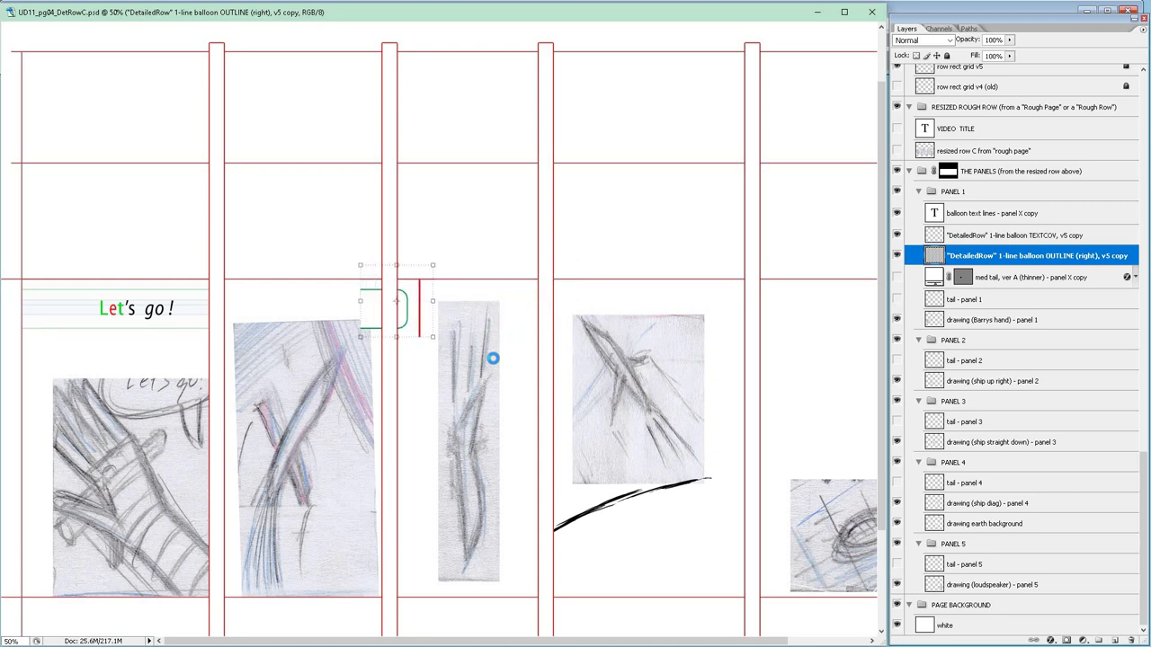
{"action": "key", "text": "shift+Left"}
{"action": "key", "text": "shift+Left"}
{"action": "key", "text": "shift+Left"}
{"action": "key", "text": "shift+Left"}
{"action": "key", "text": "shift+Left"}
{"action": "key", "text": "shift+Left"}
{"action": "key", "text": "shift+Left"}
{"action": "key", "text": "shift+Left"}
{"action": "key", "text": "shift+Left"}
{"action": "key", "text": "shift+Left"}
{"action": "key", "text": "shift+Left"}
{"action": "key", "text": "shift+Left"}
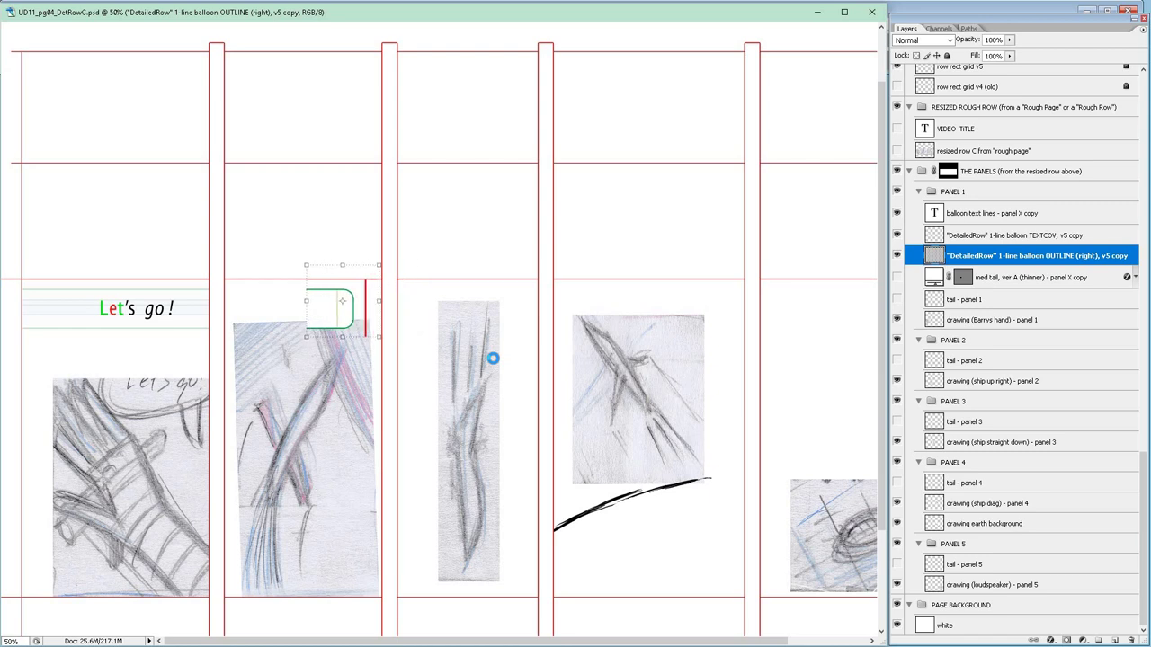
{"action": "key", "text": "shift+Left"}
{"action": "key", "text": "shift+Left"}
{"action": "key", "text": "shift+Left"}
{"action": "key", "text": "shift+Left"}
{"action": "key", "text": "shift+Left"}
{"action": "key", "text": "shift+Left"}
{"action": "key", "text": "shift+Left"}
{"action": "key", "text": "shift+Left"}
{"action": "key", "text": "shift+Left"}
{"action": "key", "text": "shift+Left"}
{"action": "key", "text": "shift+Left"}
{"action": "key", "text": "shift+Left"}
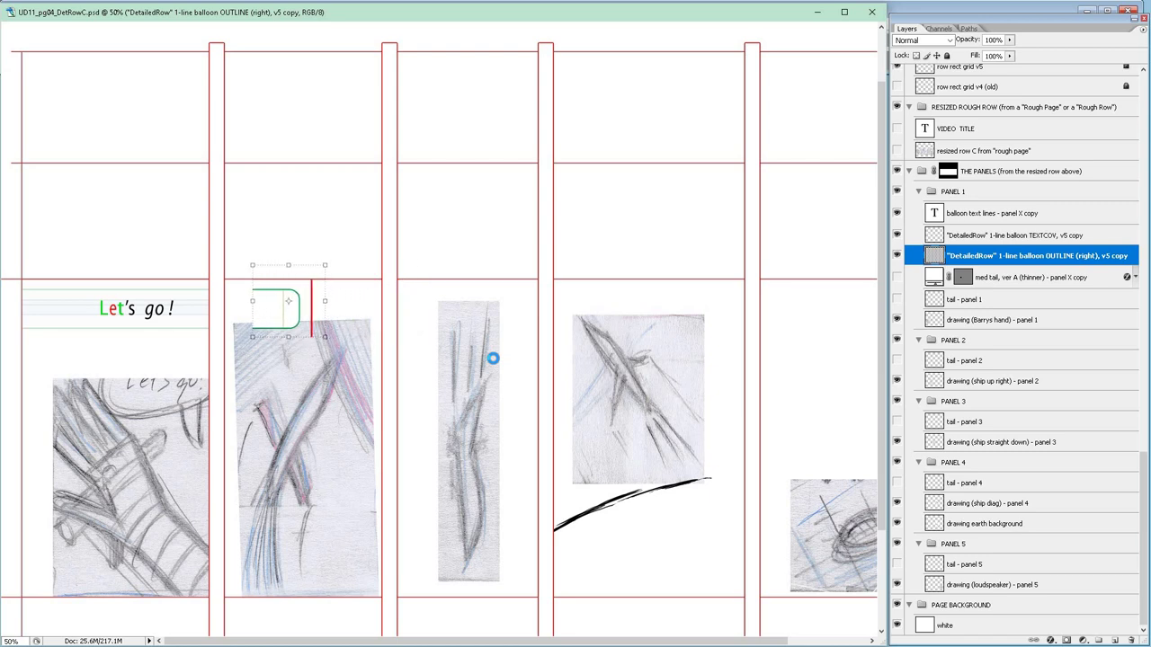
{"action": "key", "text": "shift+Left"}
{"action": "key", "text": "shift+Left"}
{"action": "key", "text": "shift+Left"}
{"action": "key", "text": "shift+Left"}
{"action": "key", "text": "shift+Left"}
{"action": "key", "text": "shift+Left"}
{"action": "key", "text": "shift+Left"}
{"action": "key", "text": "shift+Left"}
{"action": "key", "text": "shift+Left"}
{"action": "key", "text": "shift+Left"}
{"action": "key", "text": "shift+Left"}
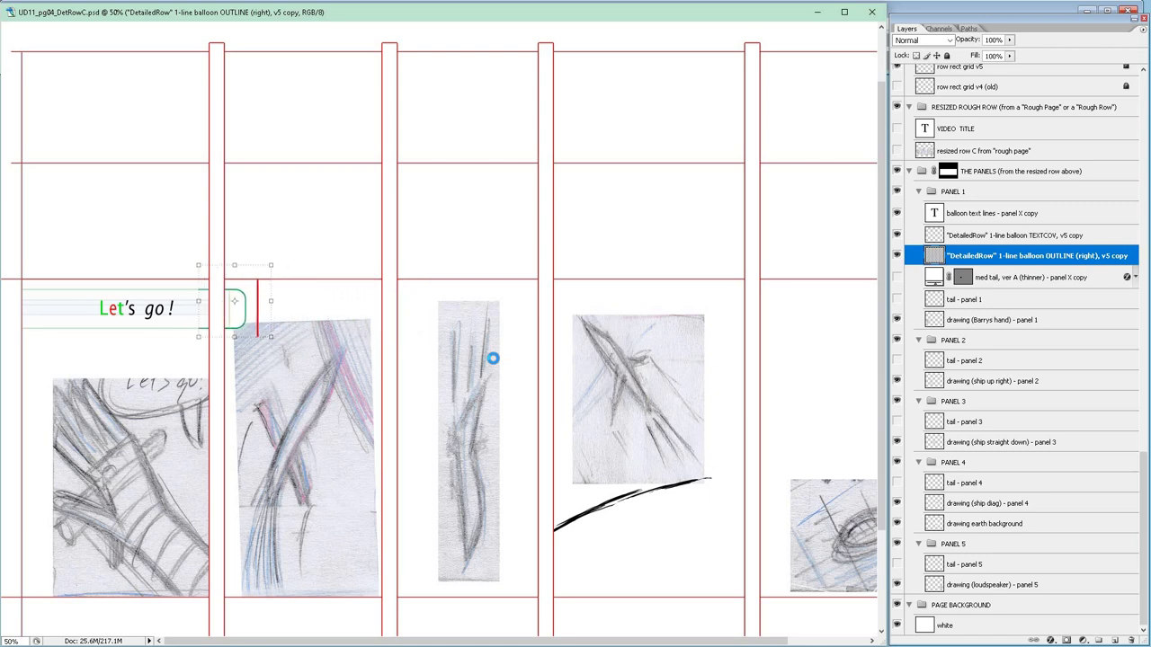
{"action": "key", "text": "shift+Left"}
{"action": "key", "text": "shift+Left"}
{"action": "key", "text": "shift+Left"}
{"action": "key", "text": "shift+Left"}
{"action": "key", "text": "shift+Left"}
{"action": "key", "text": "shift+Left"}
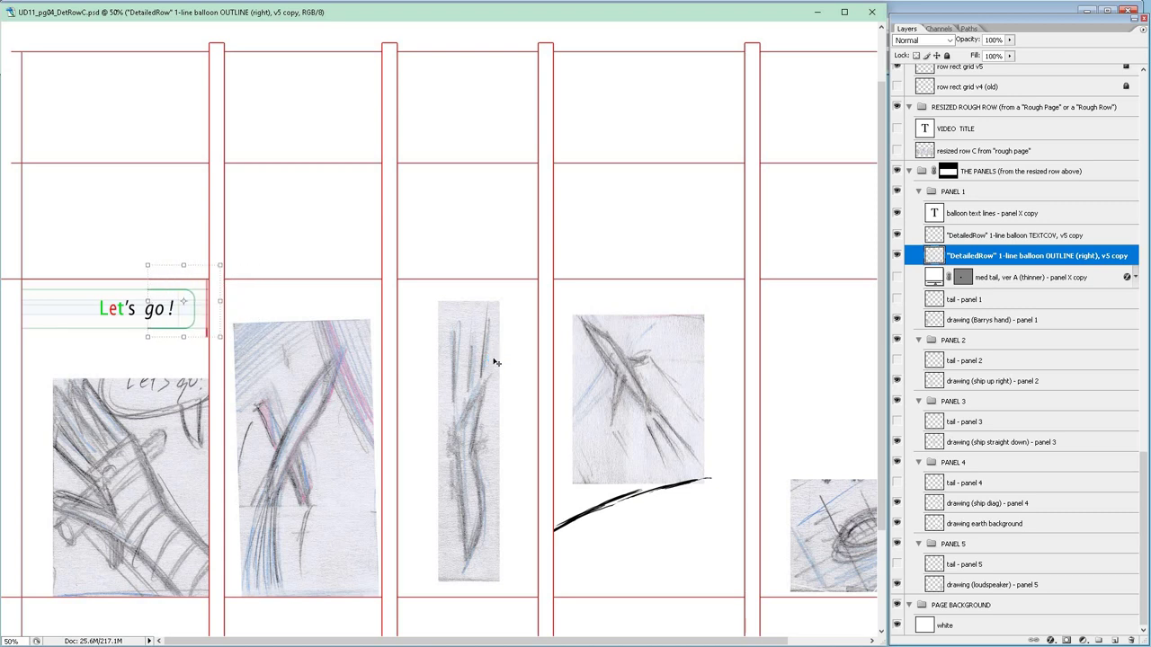
{"action": "key", "text": "ctrl+plus"}
{"action": "key", "text": "ctrl+plus"}
{"action": "key", "text": "ctrl+plus"}
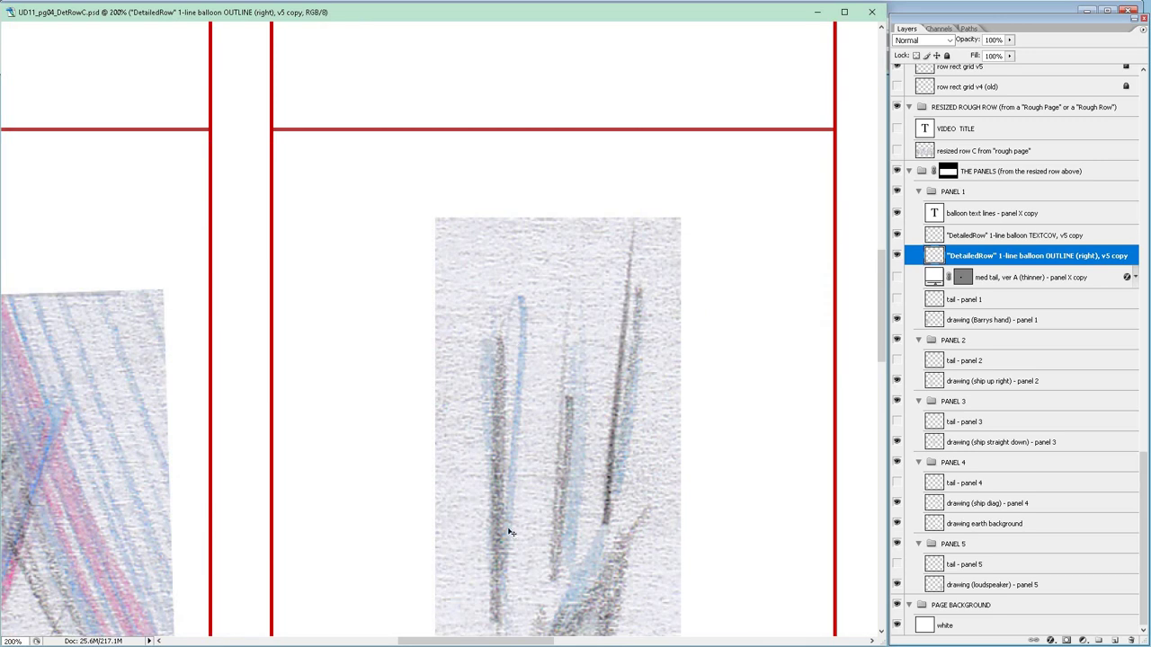
Nudge the OUTLINE layer's rounded end two steps right, past the exclamation mark.
{"action": "left_click_drag", "start_coordinate": [508, 641], "coordinate": [315, 641]}
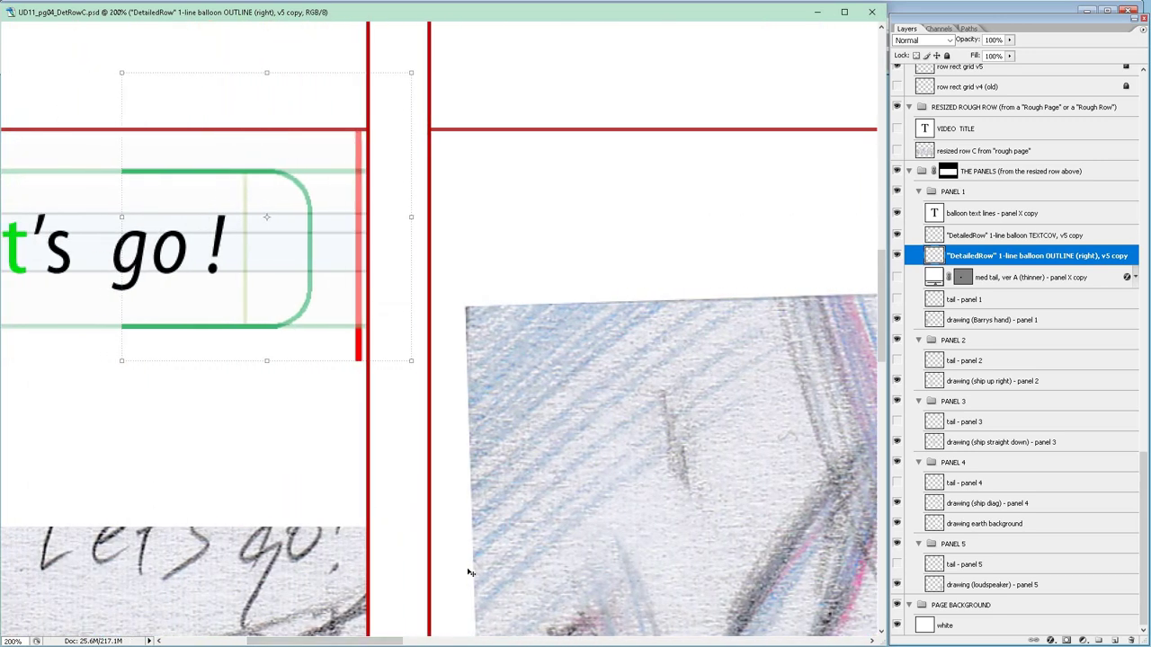
{"action": "key", "text": "Right"}
{"action": "key", "text": "Right"}
{"action": "key", "text": "Right"}
{"action": "key", "text": "Right"}
{"action": "key", "text": "Right"}
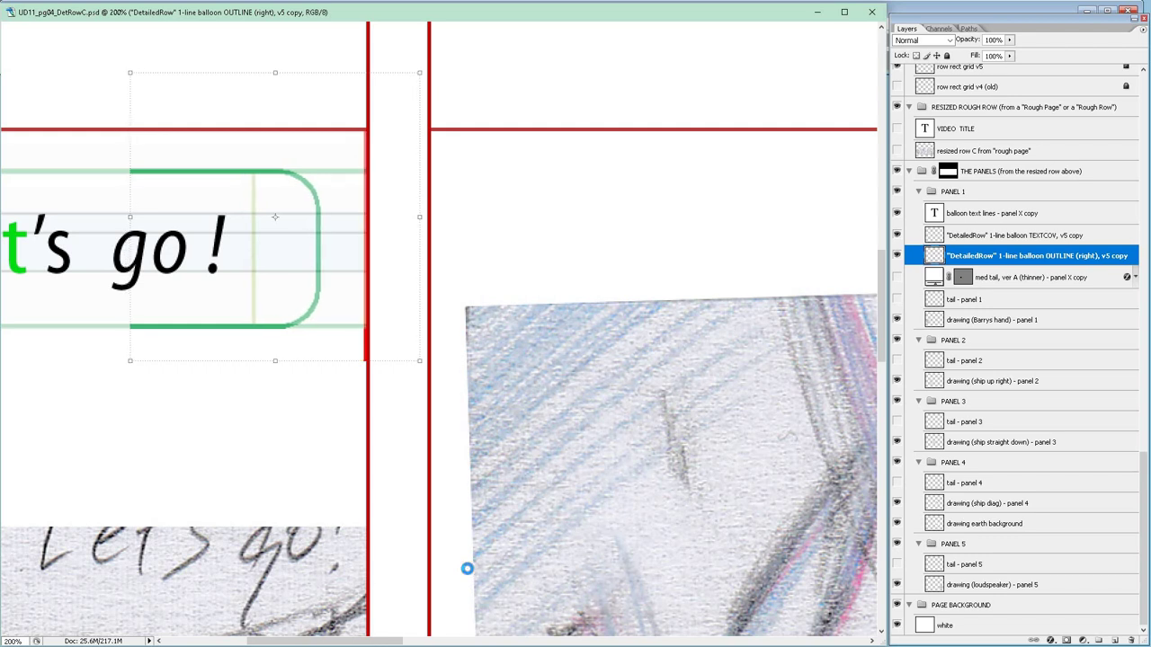
{"action": "key", "text": "Right"}
{"action": "key", "text": "Right"}
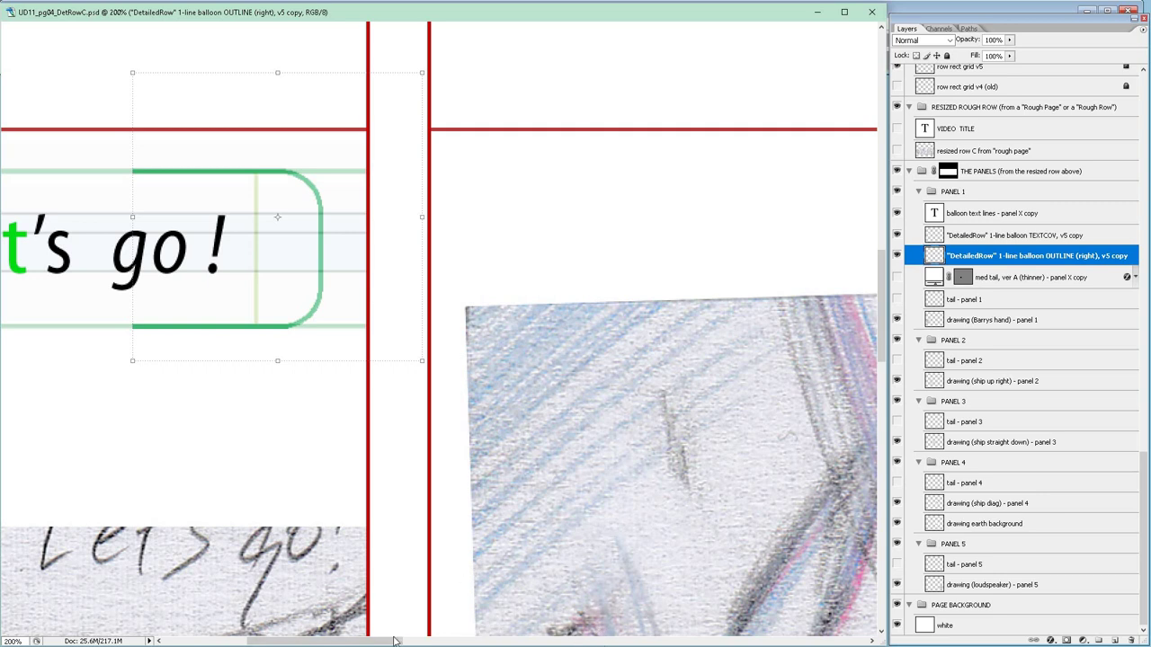
{"action": "left_click_drag", "start_coordinate": [393, 640], "coordinate": [355, 640]}
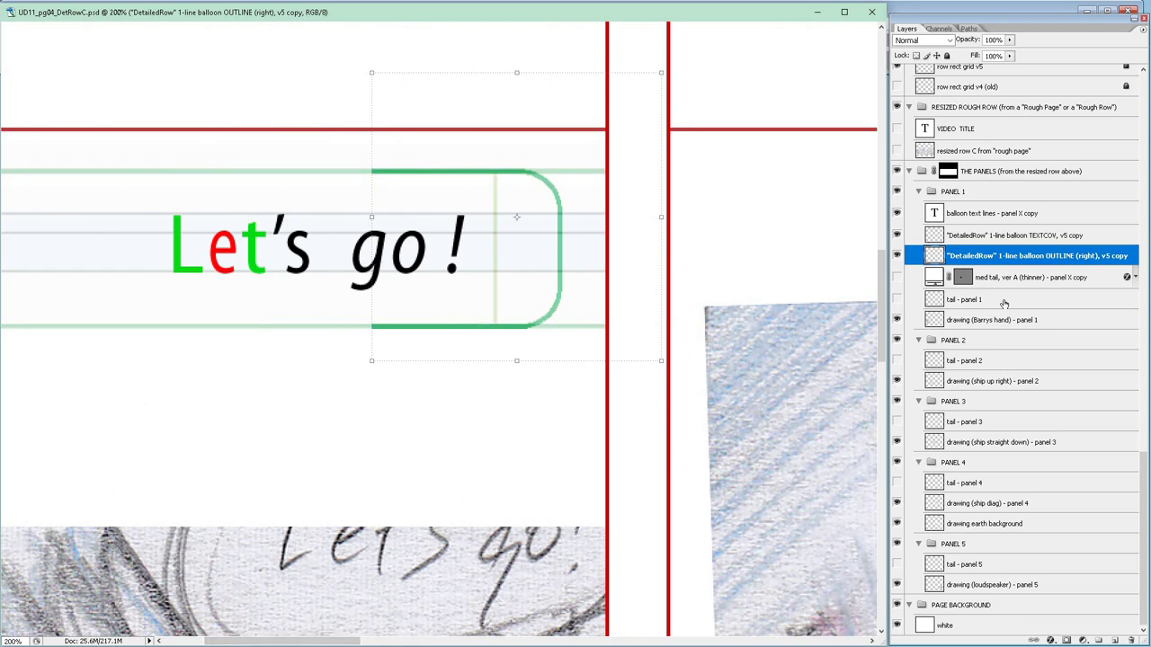
Move the balloon text lines layer two nudges right, then zoom to 100%.
{"action": "left_click", "coordinate": [1011, 215]}
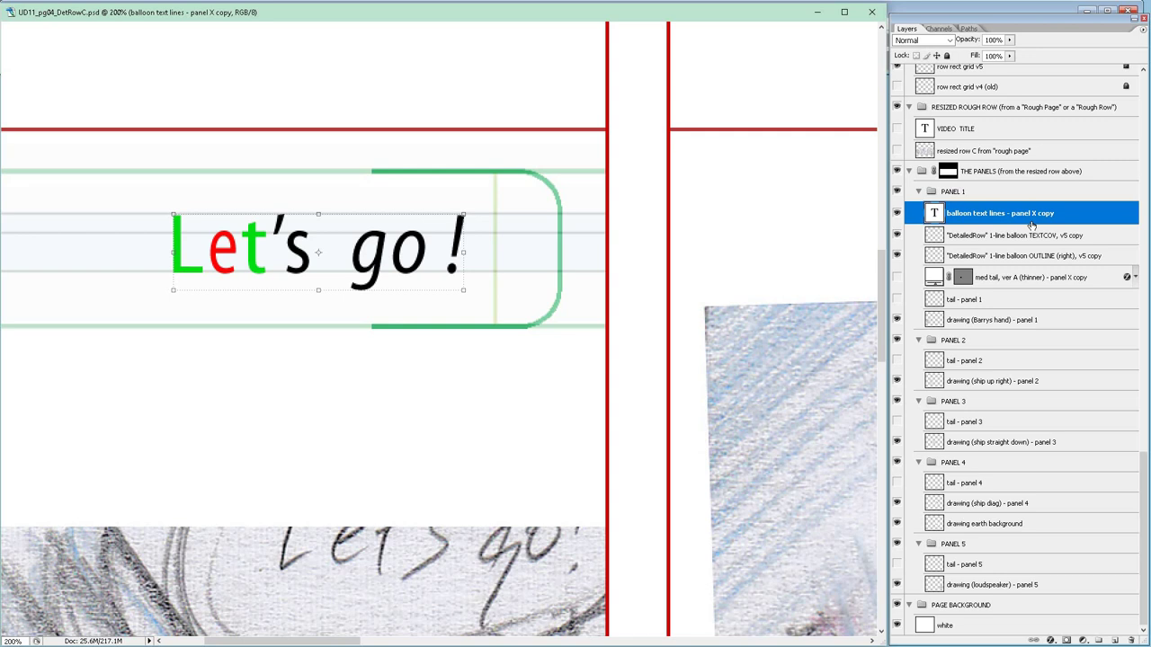
{"action": "key", "text": "Right"}
{"action": "key", "text": "Right"}
{"action": "key", "text": "Right"}
{"action": "key", "text": "Right"}
{"action": "key", "text": "Right"}
{"action": "key", "text": "Right"}
{"action": "key", "text": "Right"}
{"action": "key", "text": "Right"}
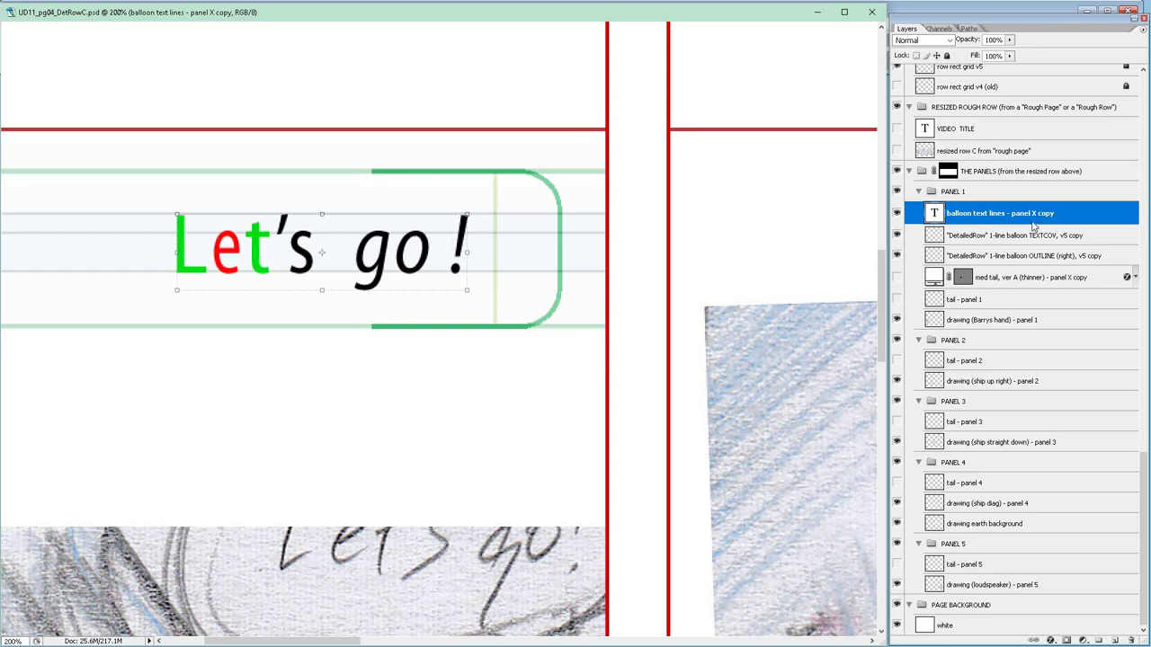
{"action": "key", "text": "Right"}
{"action": "key", "text": "Right"}
{"action": "key", "text": "Right"}
{"action": "key", "text": "Right"}
{"action": "key", "text": "Right"}
{"action": "key", "text": "Right"}
{"action": "key", "text": "Right"}
{"action": "key", "text": "Right"}
{"action": "key", "text": "Right"}
{"action": "key", "text": "Right"}
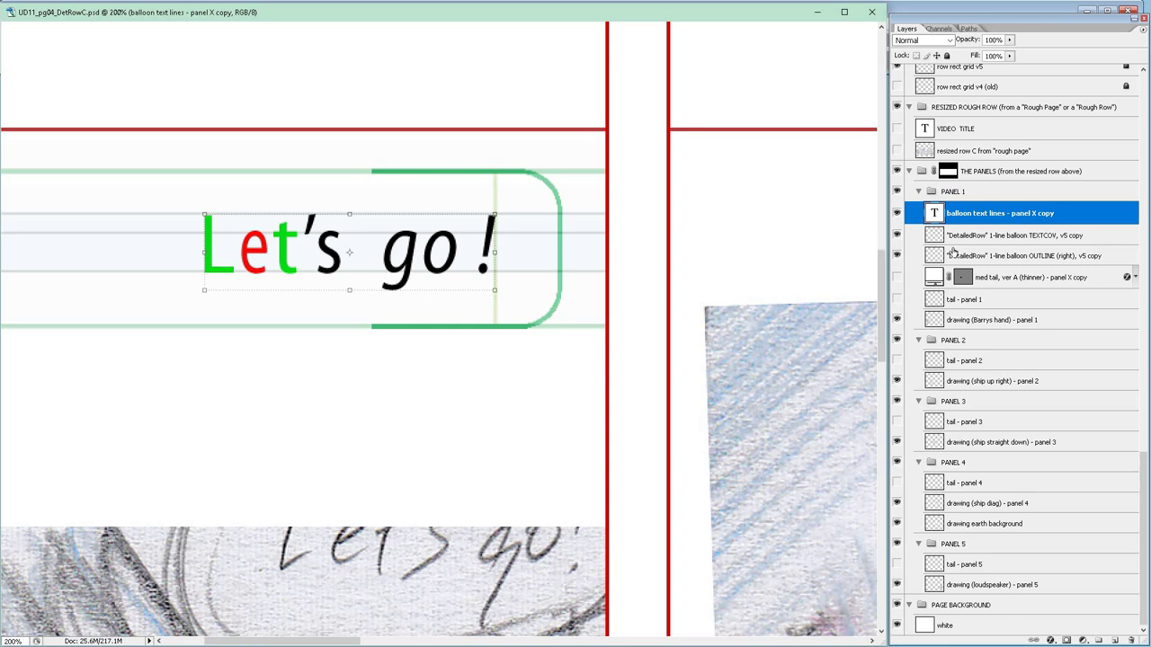
{"action": "key", "text": "ctrl+minus"}
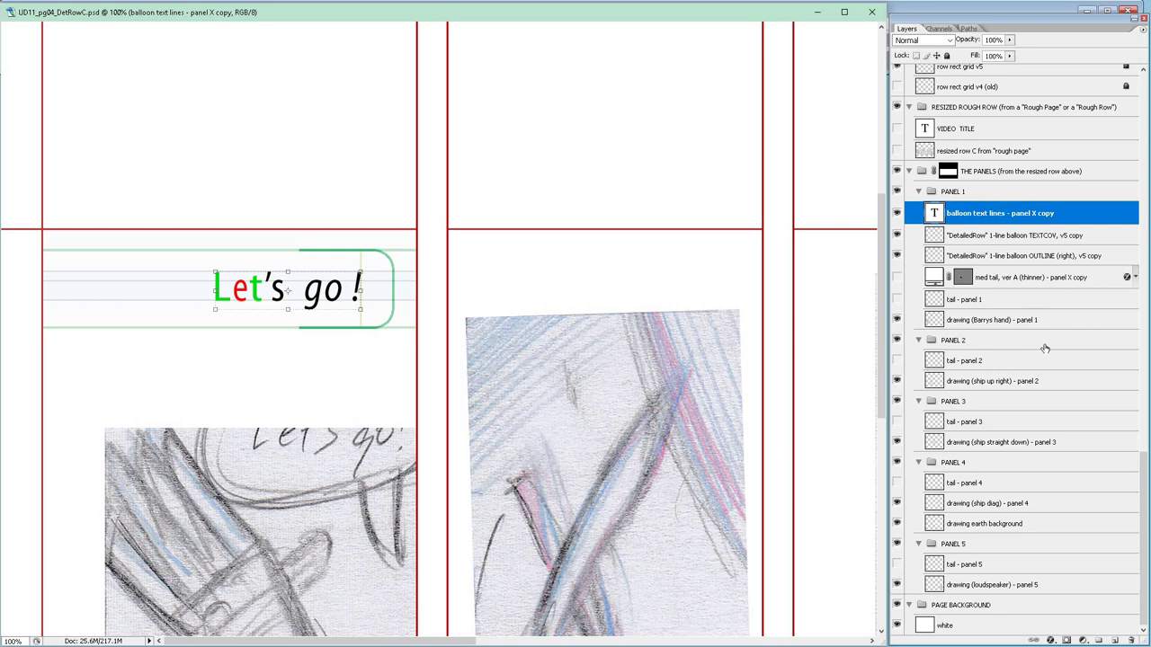
Drop 'copy' from the outline layer name and rename the tail layer to panel 1.
{"action": "left_click", "coordinate": [1058, 256]}
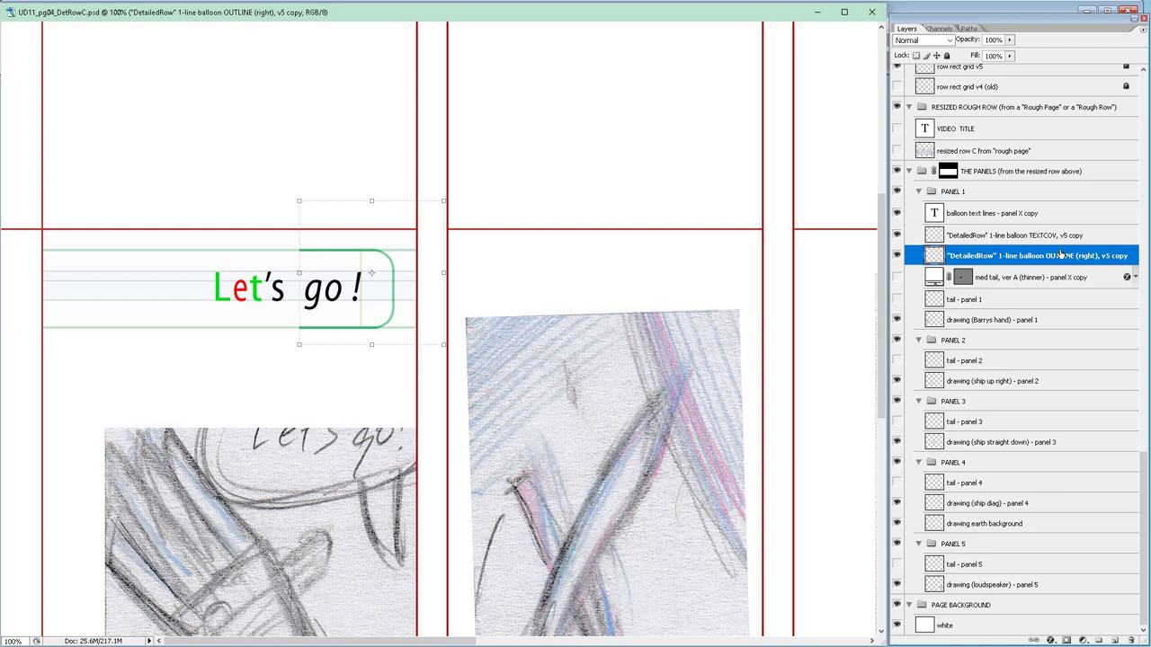
{"action": "double_click", "coordinate": [1119, 257]}
{"action": "double_click", "coordinate": [1098, 256]}
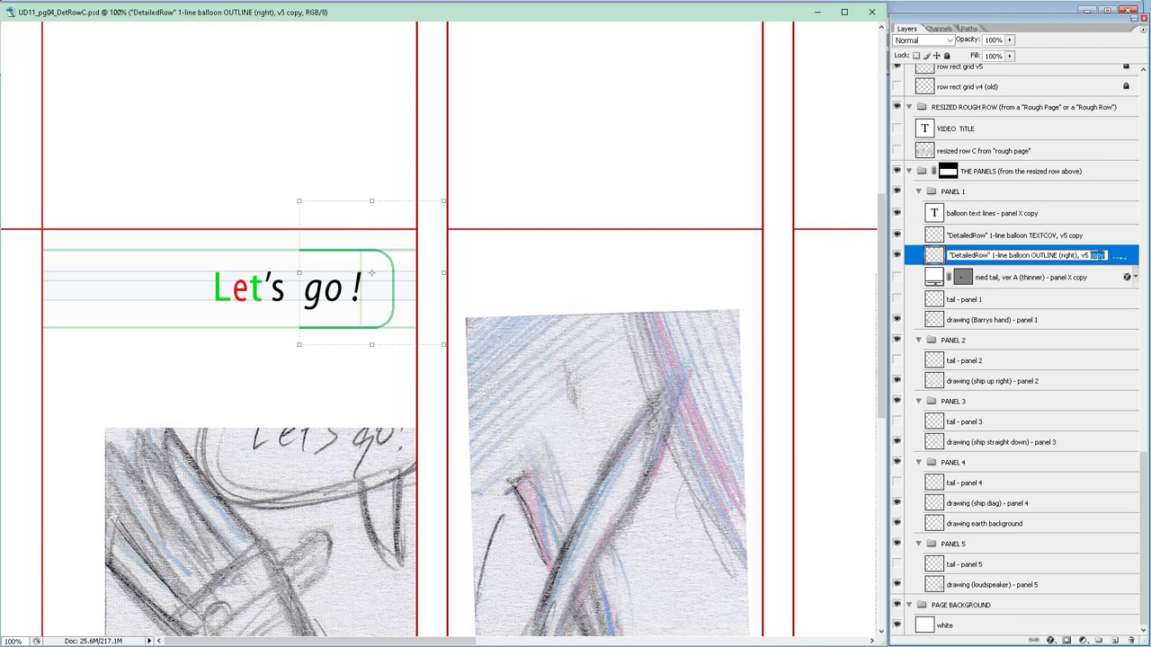
{"action": "key", "text": "BackSpace"}
{"action": "key", "text": "Return"}
{"action": "double_click", "coordinate": [1077, 279]}
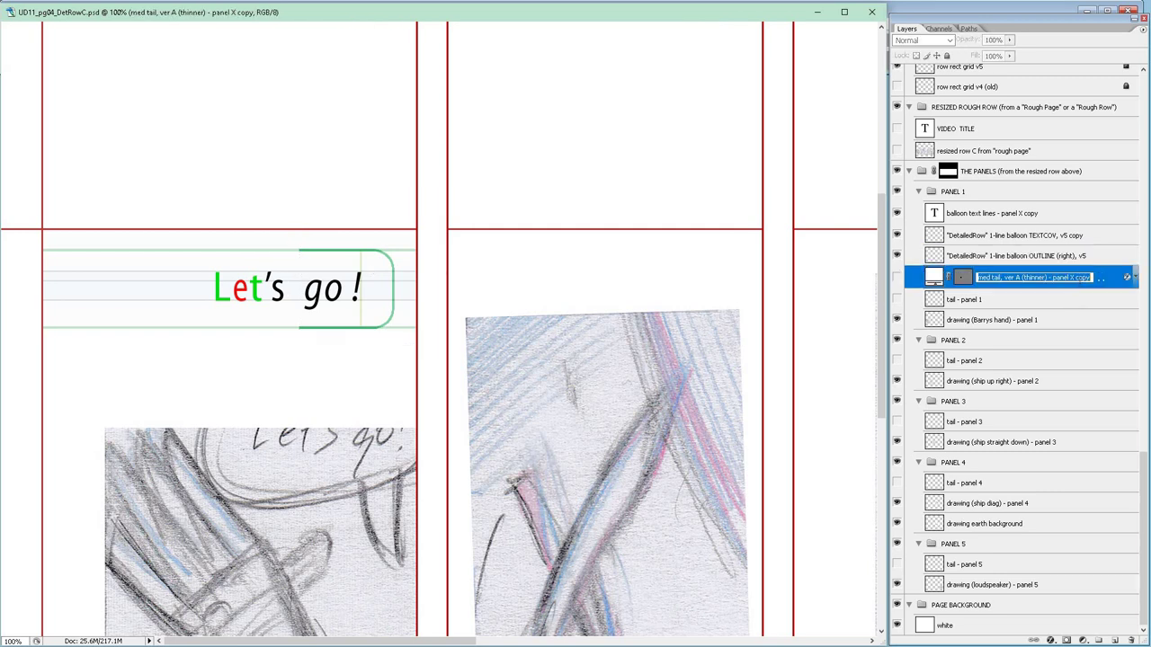
{"action": "left_click", "coordinate": [1079, 281]}
{"action": "key", "text": "BackSpace"}
{"action": "key", "text": "BackSpace"}
{"action": "key", "text": "BackSpace"}
{"action": "key", "text": "BackSpace"}
{"action": "key", "text": "BackSpace"}
{"action": "key", "text": "BackSpace"}
{"action": "key", "text": "BackSpace"}
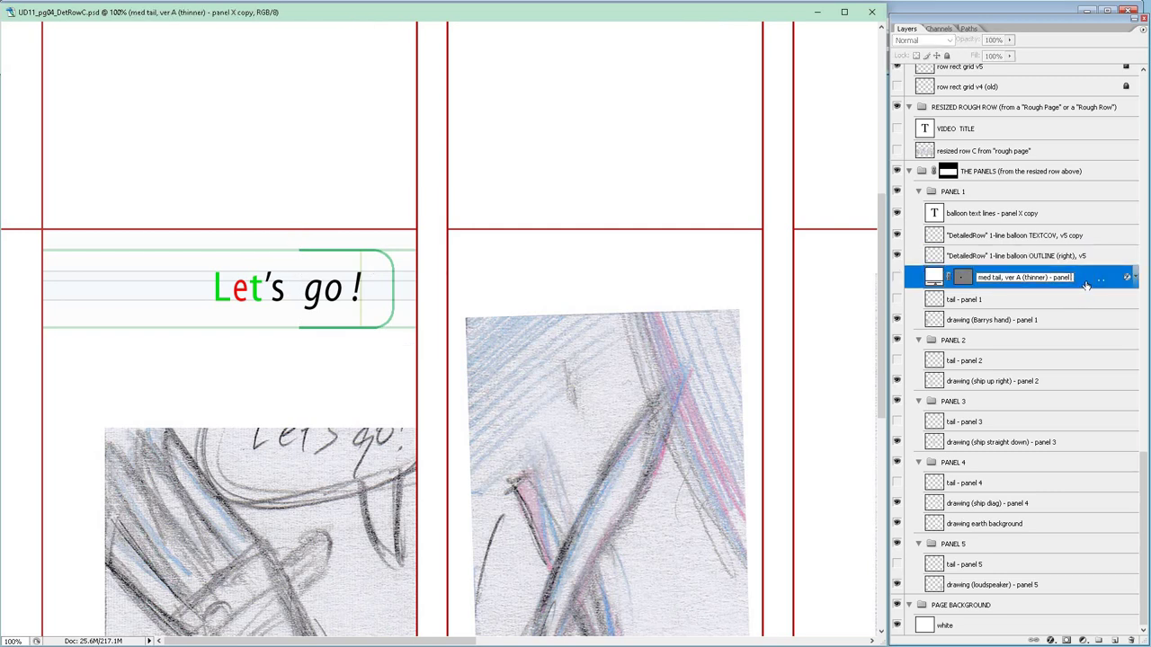
{"action": "type", "text": "1"}
Drop 'copy' from the TEXTCOV layer and rename the text layer 'balloon text lines - panel 1'.
{"action": "double_click", "coordinate": [1075, 235]}
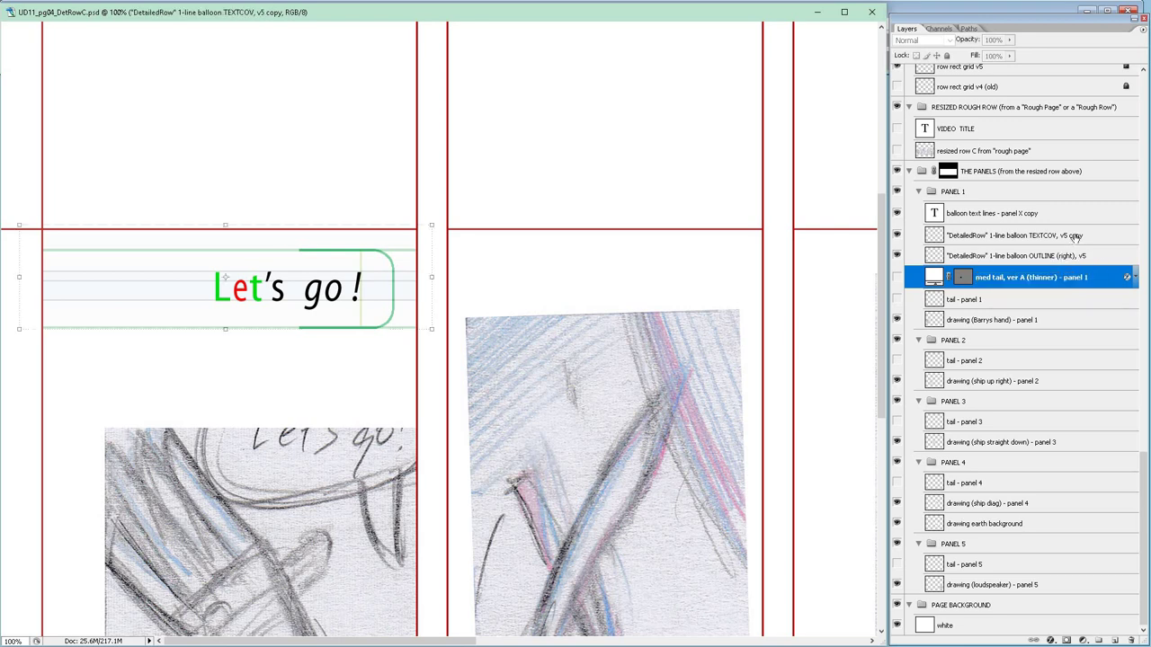
{"action": "double_click", "coordinate": [1077, 235]}
{"action": "key", "text": "BackSpace"}
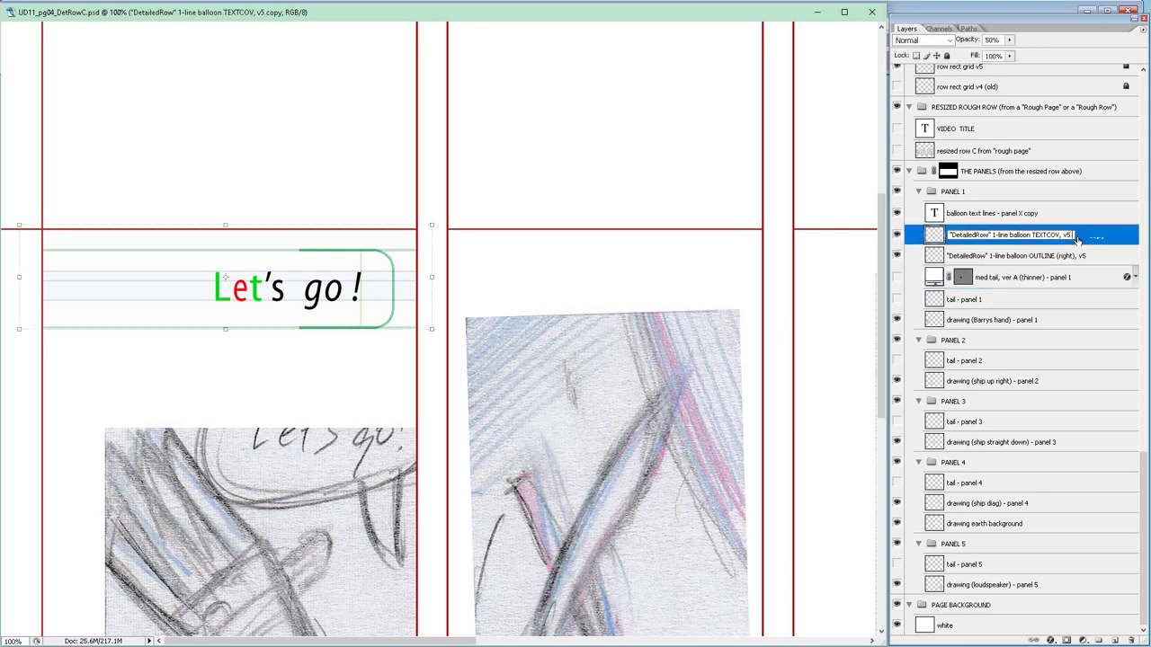
{"action": "double_click", "coordinate": [1034, 214]}
{"action": "left_click", "coordinate": [1043, 214]}
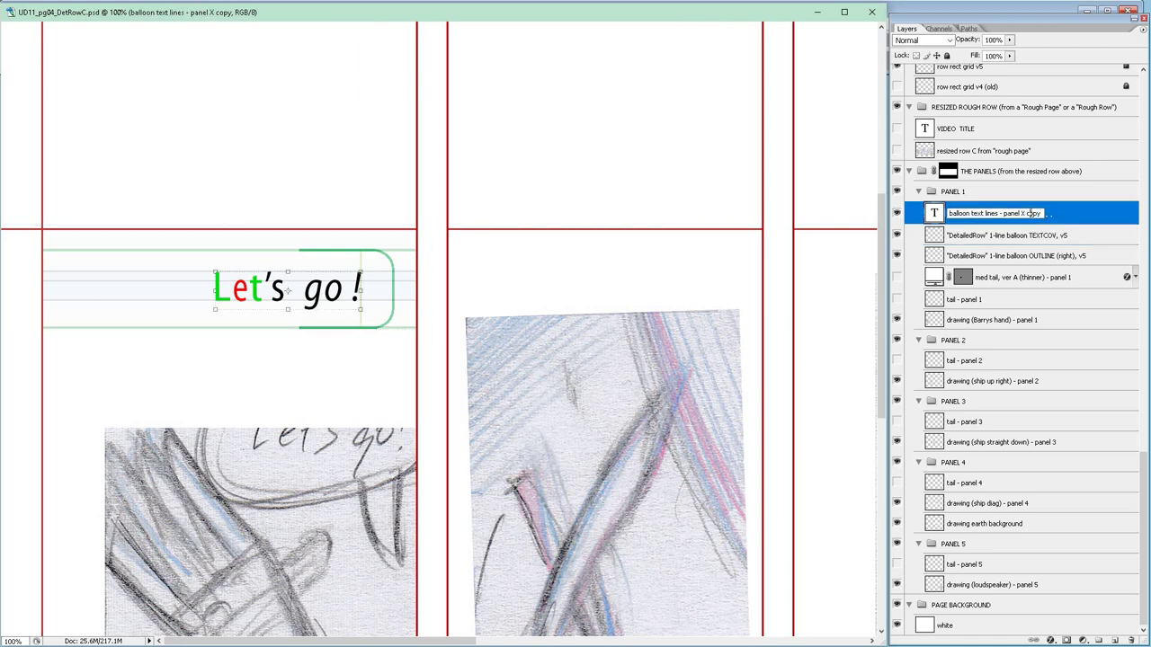
{"action": "key", "text": "BackSpace"}
{"action": "key", "text": "BackSpace"}
{"action": "key", "text": "BackSpace"}
{"action": "key", "text": "BackSpace"}
{"action": "key", "text": "BackSpace"}
{"action": "key", "text": "BackSpace"}
{"action": "type", "text": "1"}
{"action": "key", "text": "Return"}
{"action": "left_click", "coordinate": [1043, 236]}
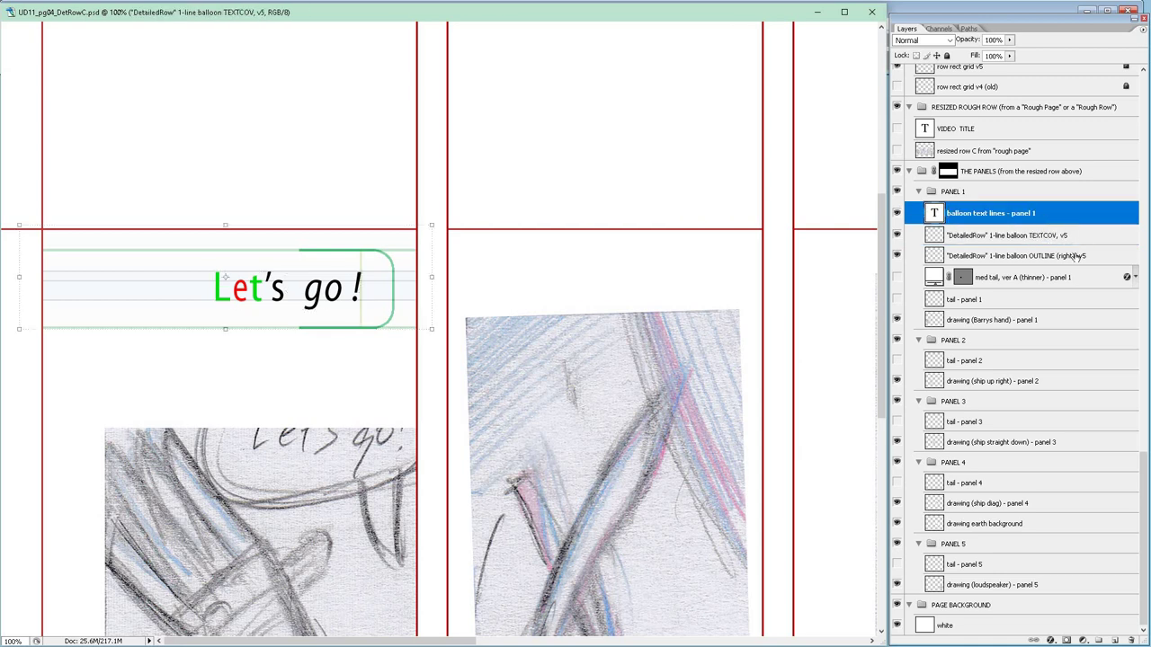
{"action": "left_click", "coordinate": [1074, 257]}
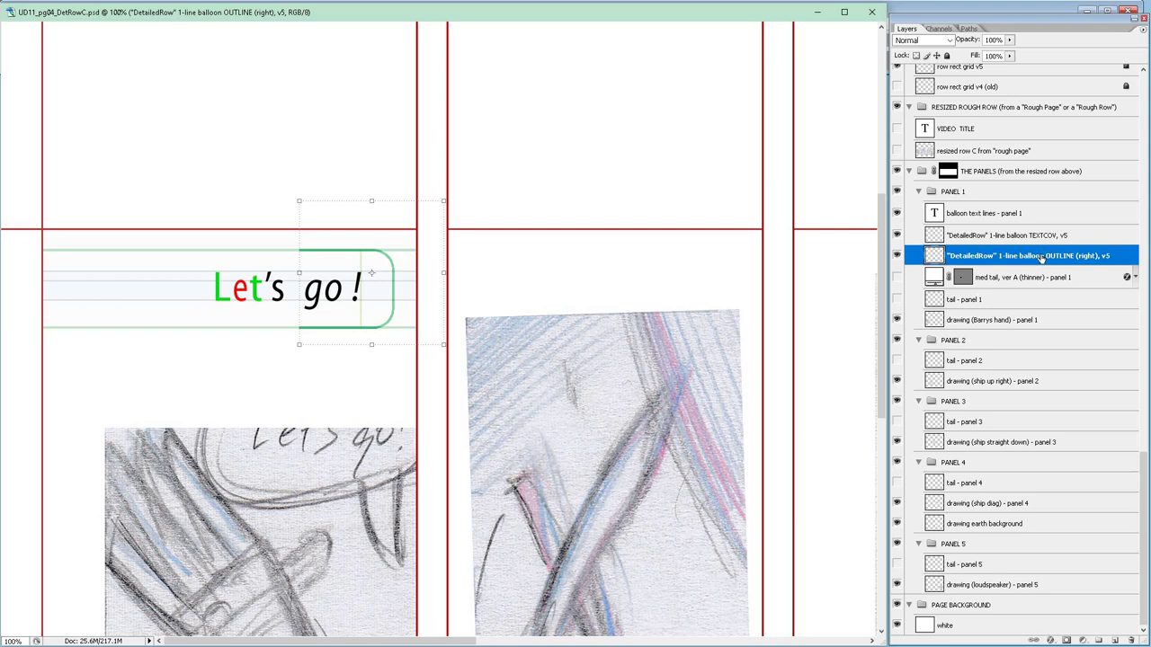
Duplicate OUTLINE (right) and rename the copy '"DetailedRow" 1-line balloon OUTLINE (left), v5'.
{"action": "key", "text": "ctrl+j"}
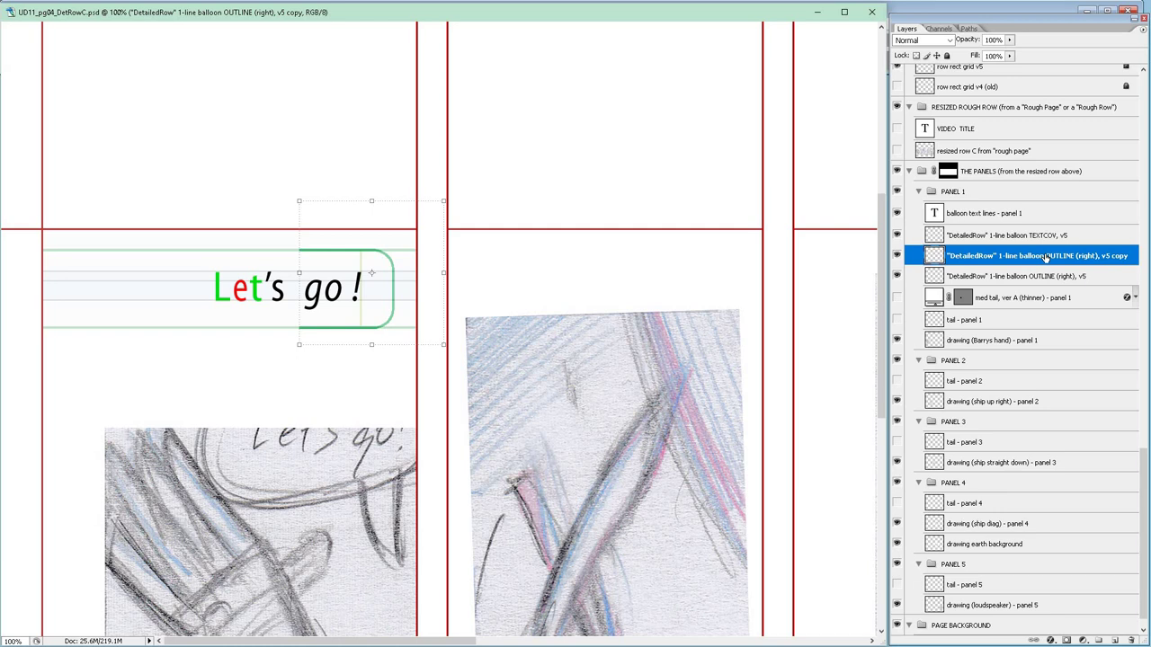
{"action": "double_click", "coordinate": [1106, 259]}
{"action": "key", "text": "Right"}
{"action": "key", "text": "Left"}
{"action": "key", "text": "Left"}
{"action": "key", "text": "Left"}
{"action": "key", "text": "Left"}
{"action": "key", "text": "Left"}
{"action": "key", "text": "Left"}
{"action": "key", "text": "Left"}
{"action": "key", "text": "Left"}
{"action": "key", "text": "Left"}
{"action": "key", "text": "Left"}
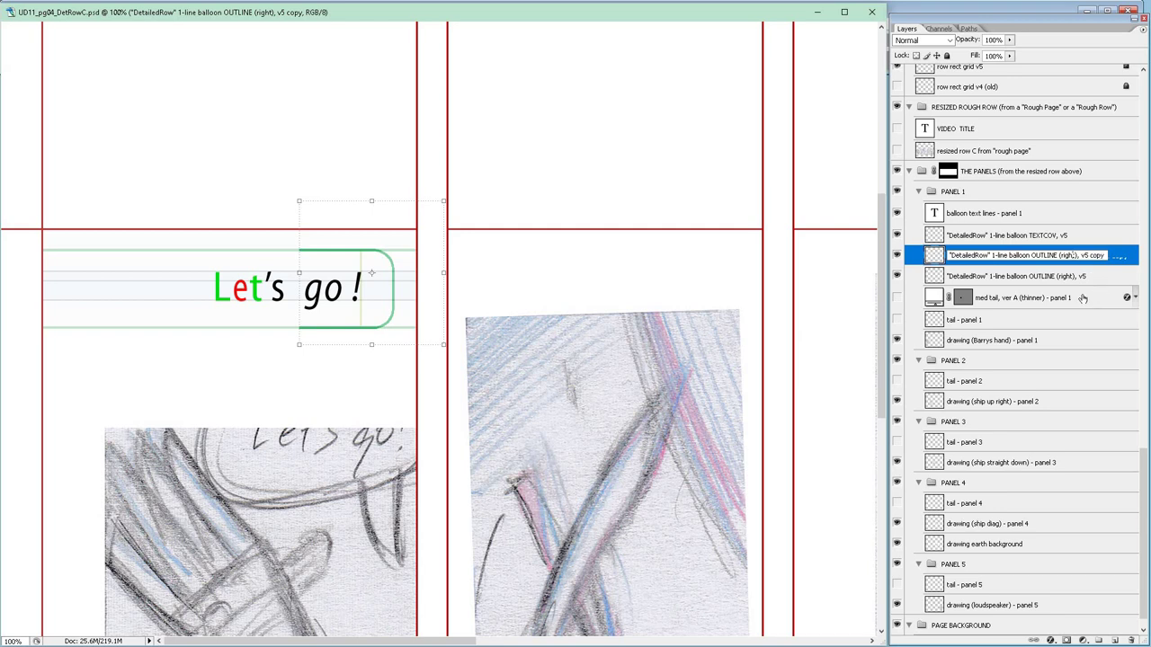
{"action": "key", "text": "BackSpace"}
{"action": "key", "text": "BackSpace"}
{"action": "key", "text": "BackSpace"}
{"action": "key", "text": "BackSpace"}
{"action": "key", "text": "BackSpace"}
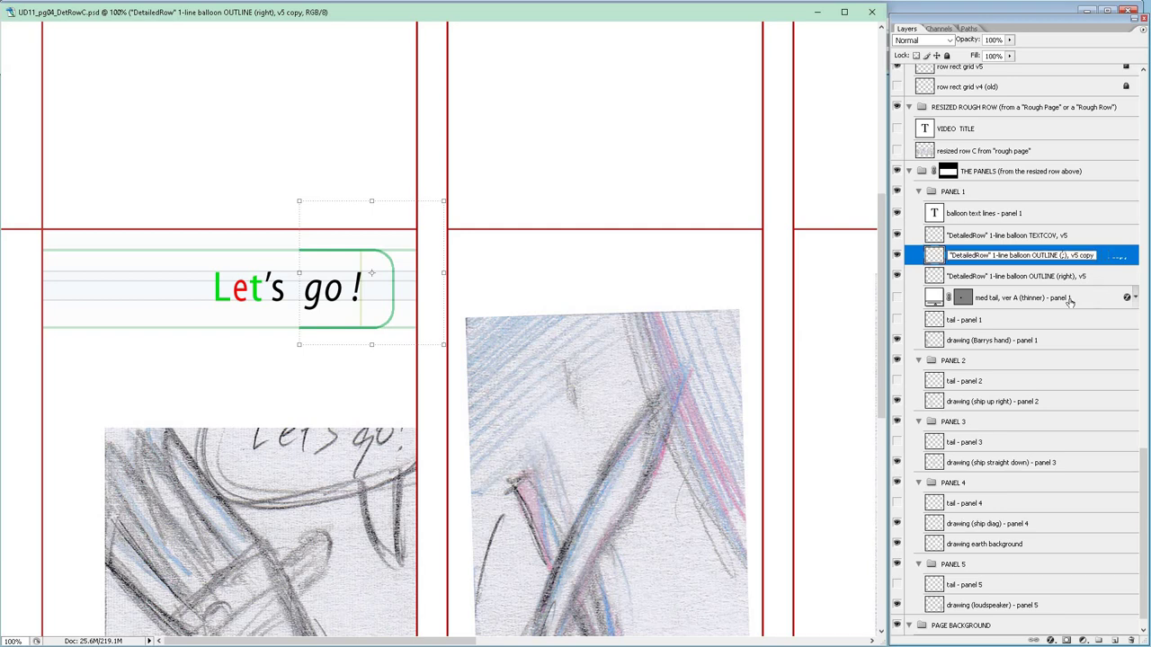
{"action": "type", "text": "lef"}
{"action": "key", "text": "End"}
{"action": "key", "text": "shift+Left"}
{"action": "key", "text": "shift+Left"}
{"action": "key", "text": "shift+Left"}
{"action": "key", "text": "shift+Left"}
{"action": "key", "text": "BackSpace"}
{"action": "key", "text": "Return"}
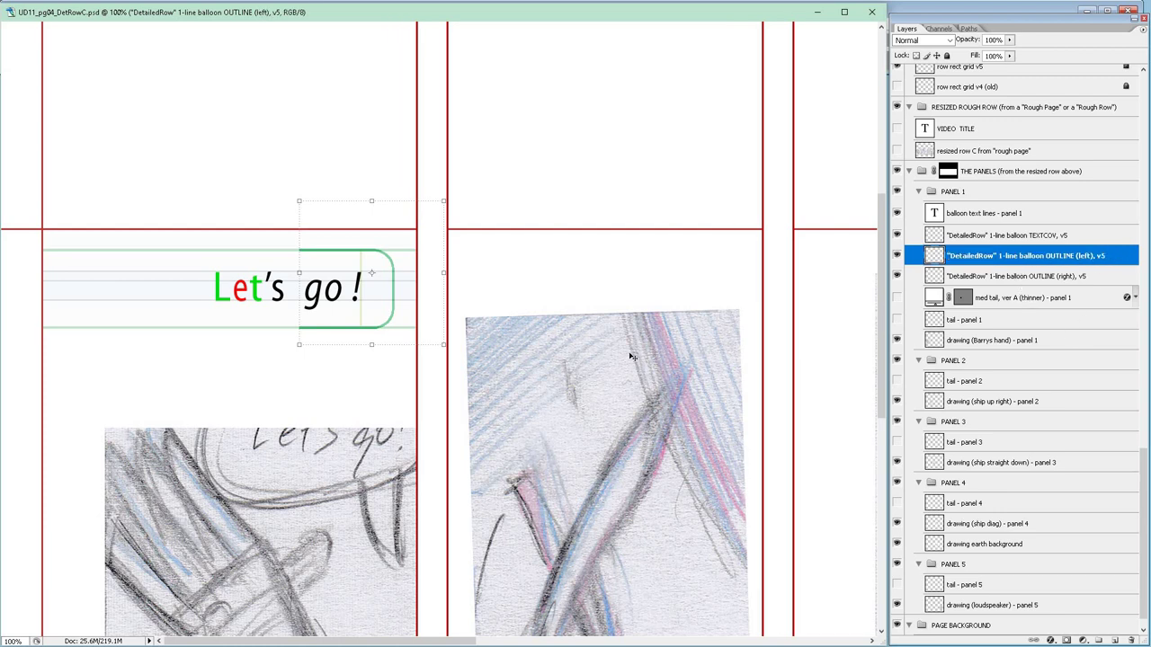
Shift the OUTLINE (left) layer four big steps left and fine-tune it pixel by pixel.
{"action": "key", "text": "shift+Left"}
{"action": "key", "text": "shift+Left"}
{"action": "key", "text": "shift+Left"}
{"action": "key", "text": "shift+Left"}
{"action": "key", "text": "shift+Left"}
{"action": "key", "text": "shift+Left"}
{"action": "key", "text": "shift+Left"}
{"action": "key", "text": "shift+Left"}
{"action": "key", "text": "shift+Left"}
{"action": "key", "text": "shift+Left"}
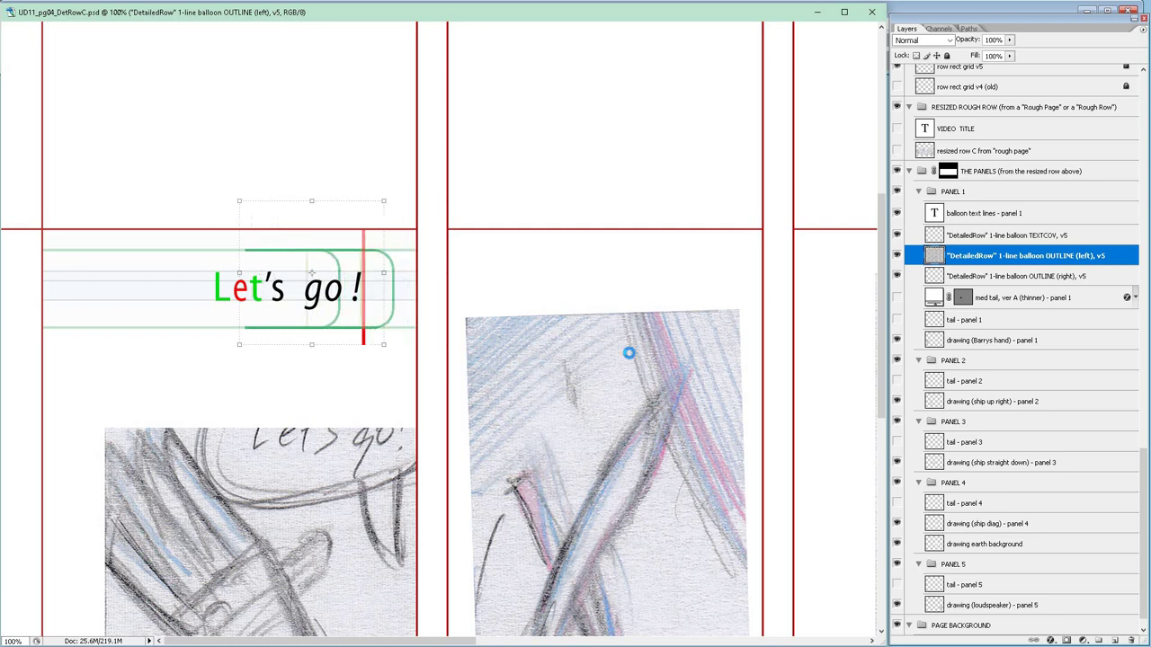
{"action": "key", "text": "shift+Left"}
{"action": "key", "text": "shift+Left"}
{"action": "key", "text": "shift+Left"}
{"action": "key", "text": "shift+Left"}
{"action": "key", "text": "shift+Left"}
{"action": "key", "text": "shift+Left"}
{"action": "key", "text": "shift+Left"}
{"action": "key", "text": "shift+Left"}
{"action": "key", "text": "shift+Left"}
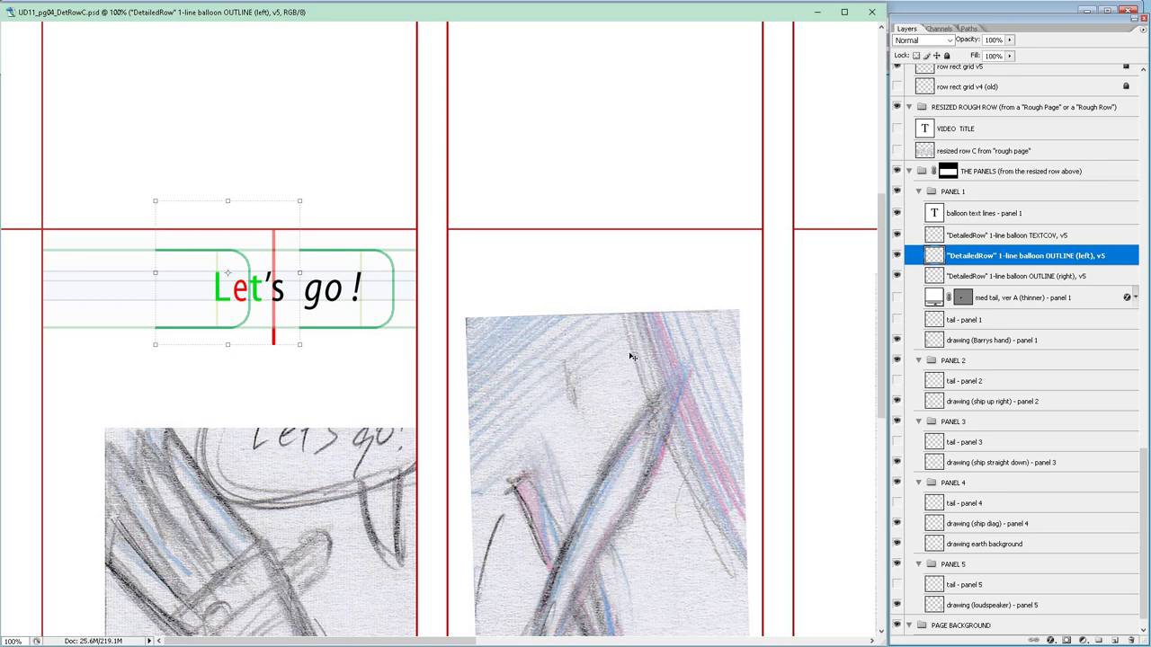
{"action": "key", "text": "shift+Left"}
{"action": "key", "text": "shift+Left"}
{"action": "key", "text": "shift+Left"}
{"action": "key", "text": "shift+Left"}
{"action": "key", "text": "shift+Left"}
{"action": "key", "text": "shift+Left"}
{"action": "key", "text": "shift+Left"}
{"action": "key", "text": "shift+Left"}
{"action": "key", "text": "shift+Left"}
{"action": "key", "text": "shift+Left"}
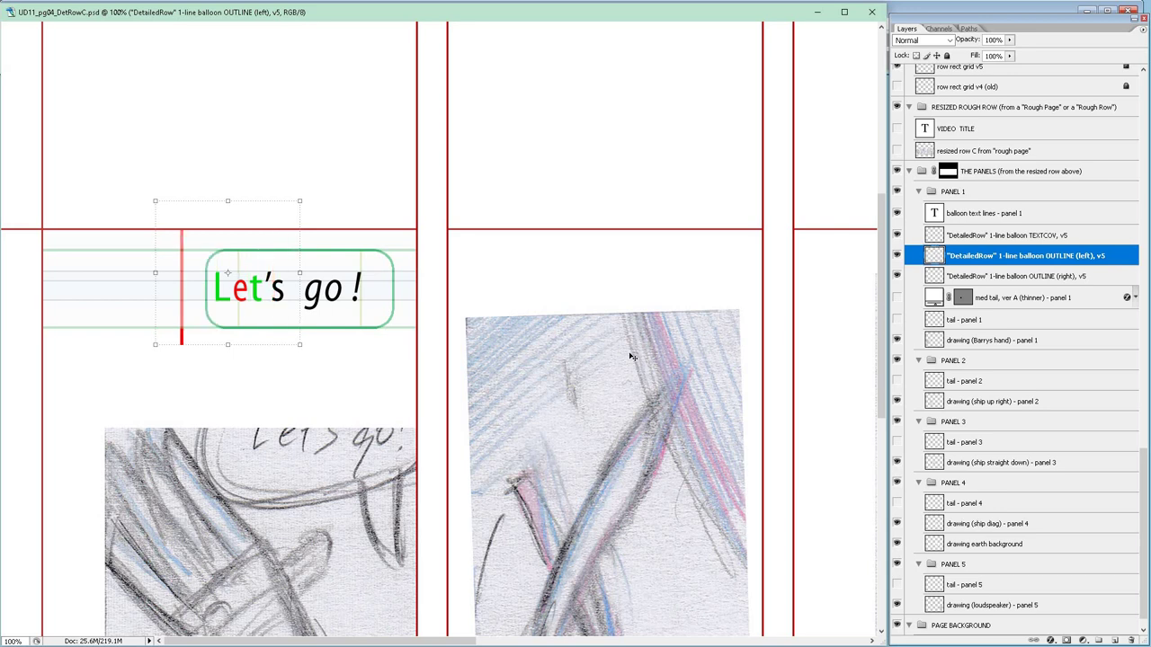
{"action": "key", "text": "shift+Left"}
{"action": "key", "text": "shift+Left"}
{"action": "key", "text": "shift+Left"}
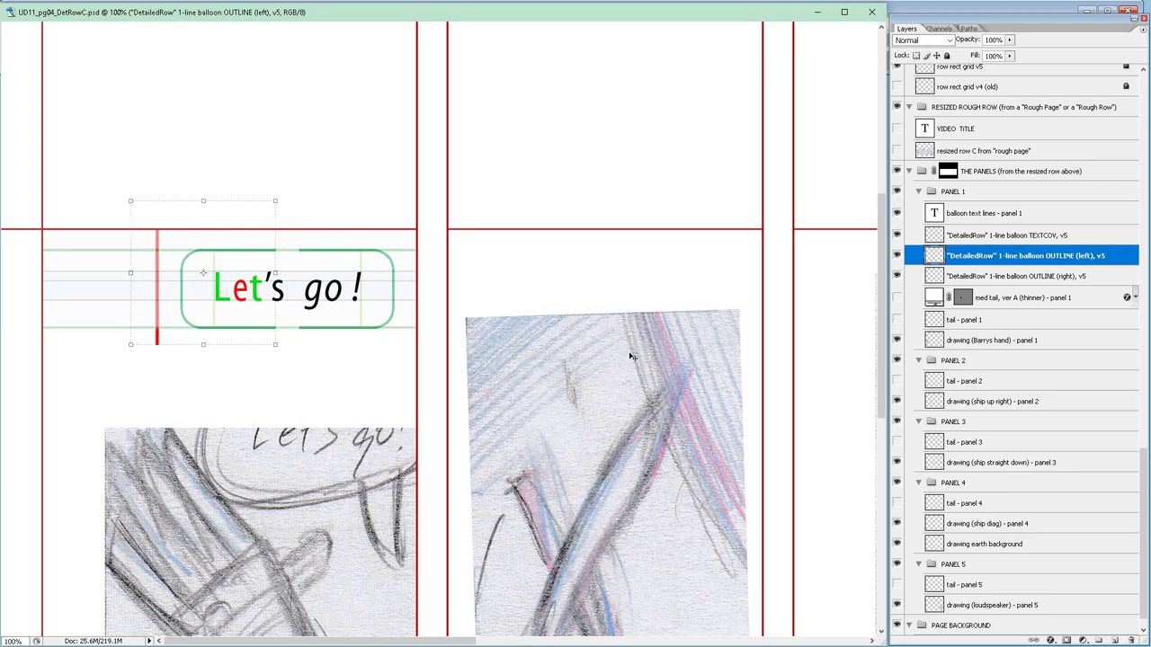
{"action": "key", "text": "Right"}
{"action": "key", "text": "Left"}
{"action": "key", "text": "Right"}
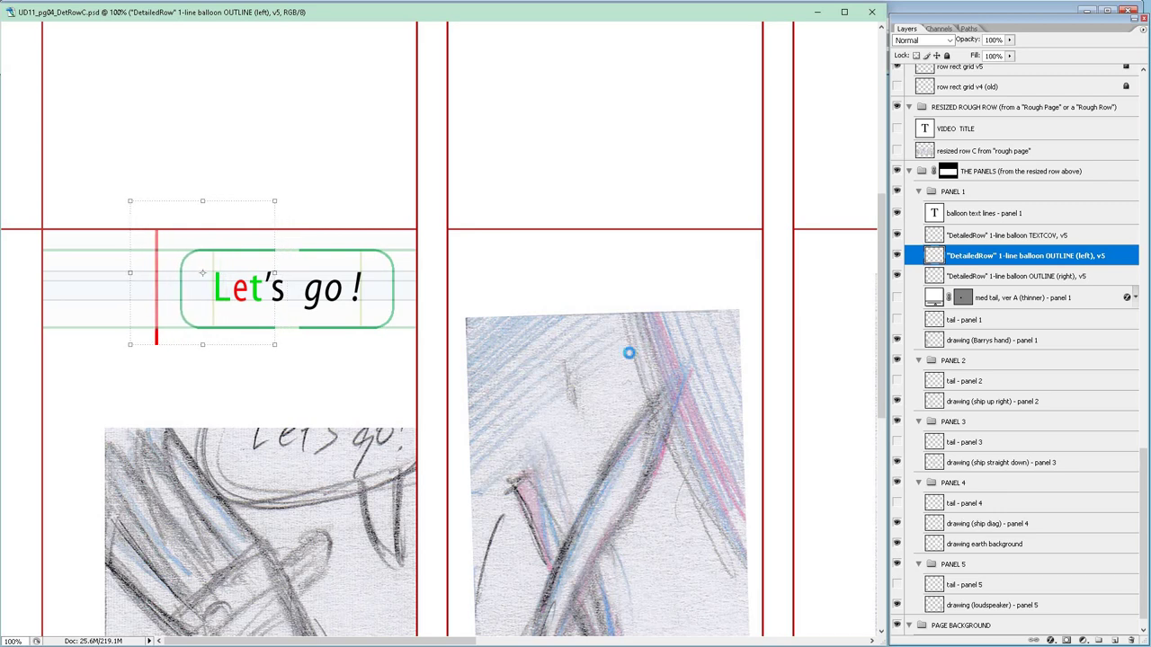
{"action": "key", "text": "Left"}
{"action": "key", "text": "Right"}
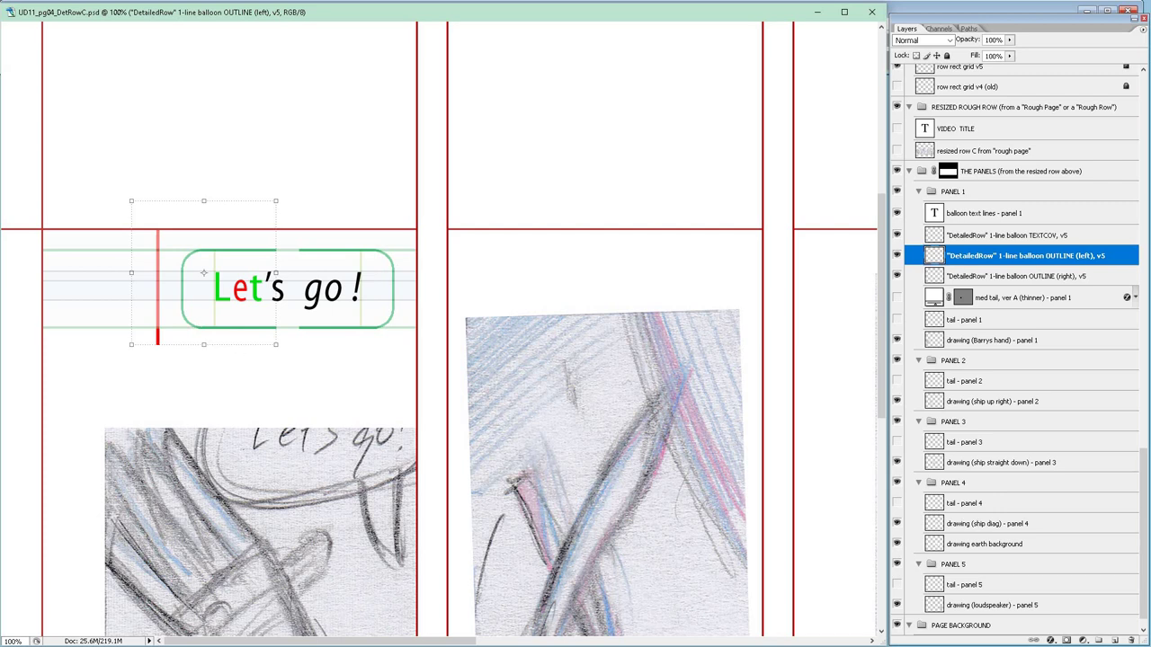
Apply the left outline's position, then select and delete the red vertical marker line.
{"action": "key", "text": "Return"}
{"action": "left_click_drag", "start_coordinate": [130, 192], "coordinate": [165, 401]}
{"action": "left_click", "coordinate": [165, 381]}
{"action": "left_click_drag", "start_coordinate": [166, 193], "coordinate": [130, 383]}
{"action": "key", "text": "Delete"}
{"action": "key", "text": "ctrl+d"}
Copy the right outline's middle section to a new layer named OUTLINE (center), v5.
{"action": "left_click", "coordinate": [1013, 276]}
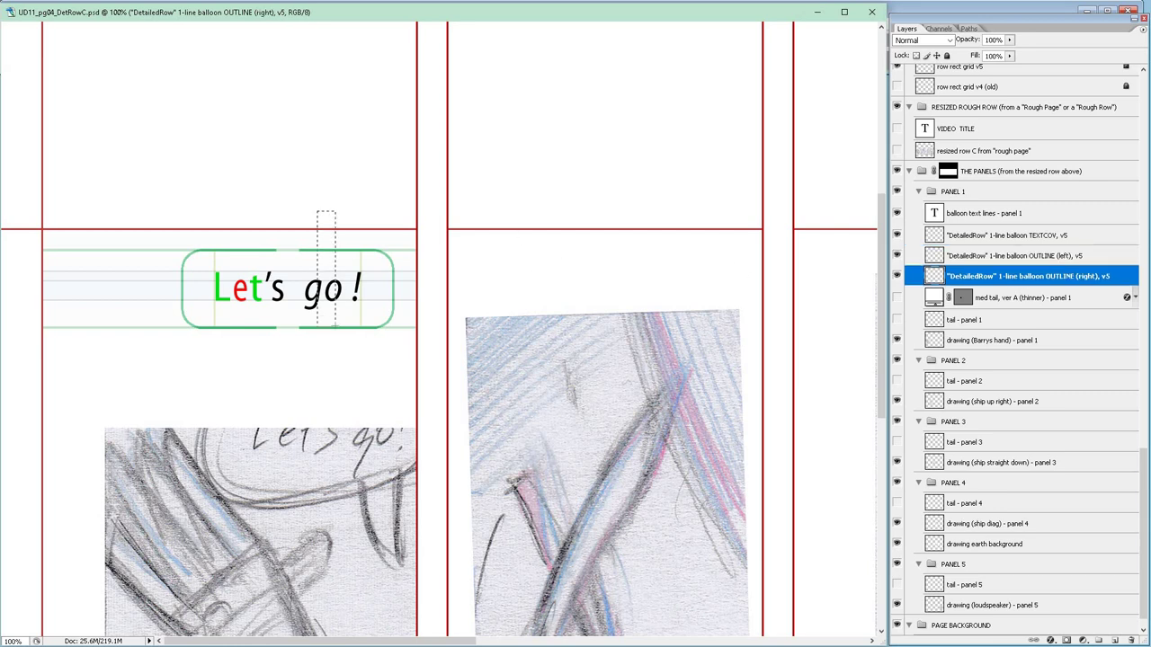
{"action": "left_click_drag", "start_coordinate": [337, 327], "coordinate": [343, 365]}
{"action": "key", "text": "ctrl+j"}
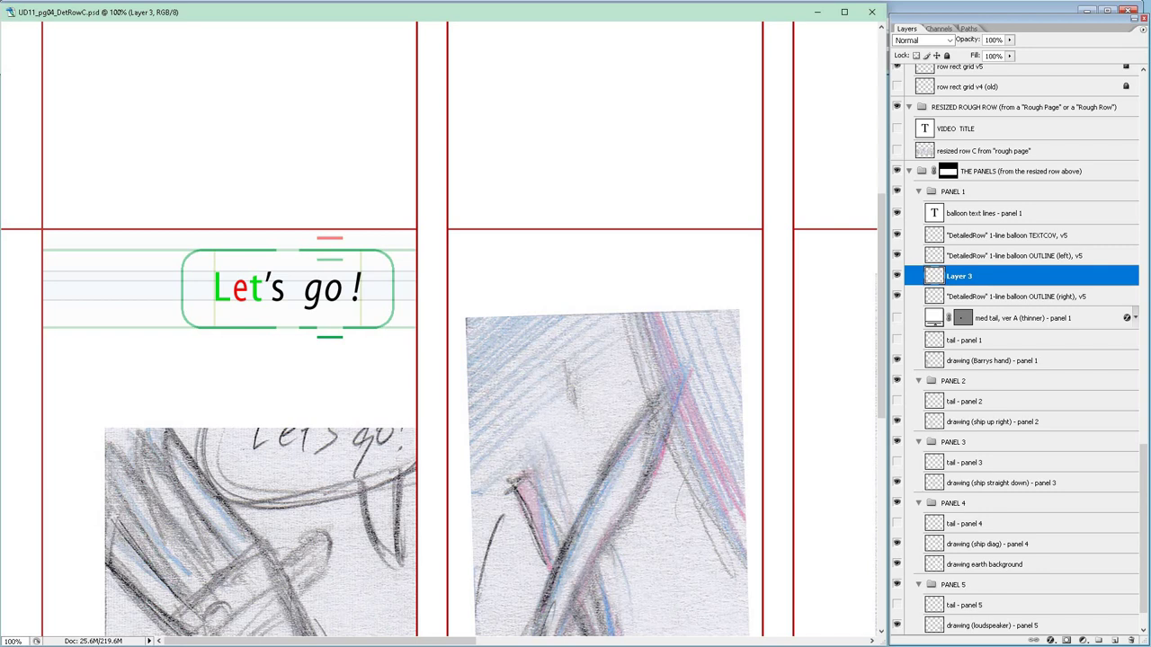
{"action": "double_click", "coordinate": [1014, 302]}
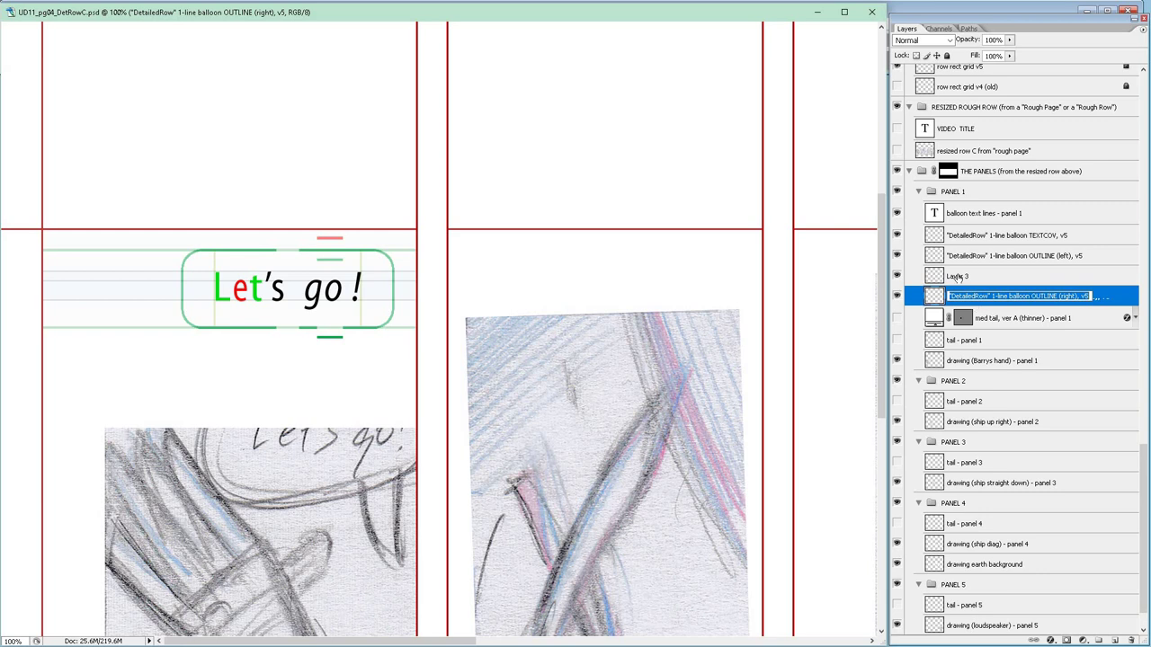
{"action": "key", "text": "ctrl+c"}
{"action": "key", "text": "shift+Tab"}
{"action": "key", "text": "ctrl+v"}
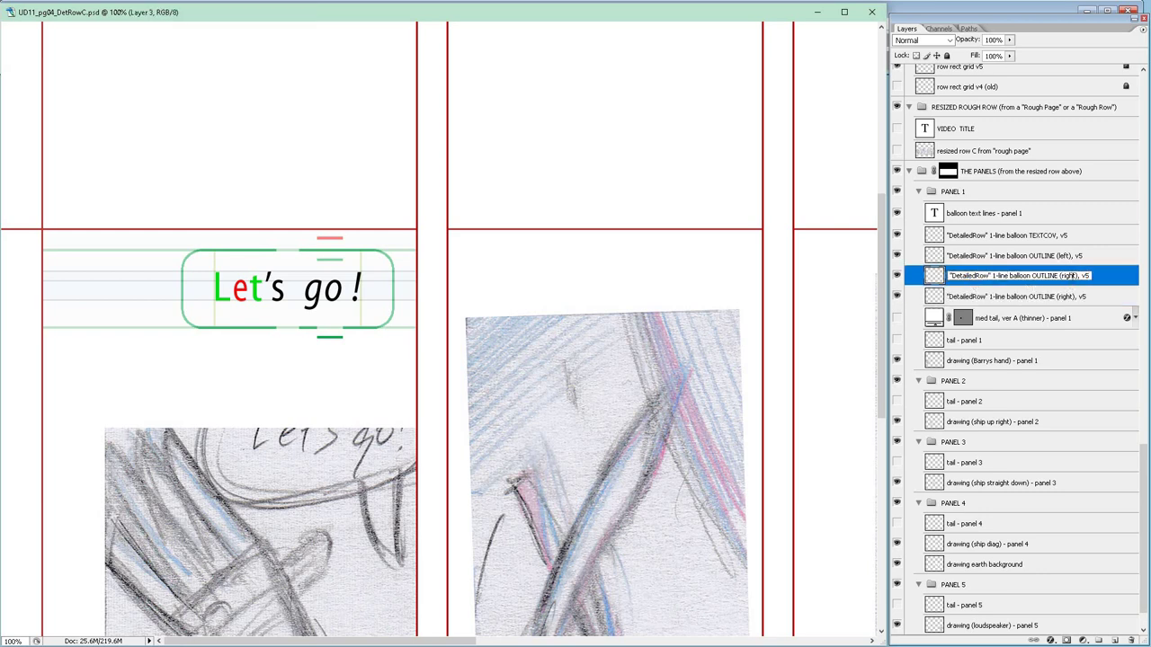
{"action": "left_click_drag", "start_coordinate": [1064, 275], "coordinate": [1077, 276]}
{"action": "type", "text": "center"}
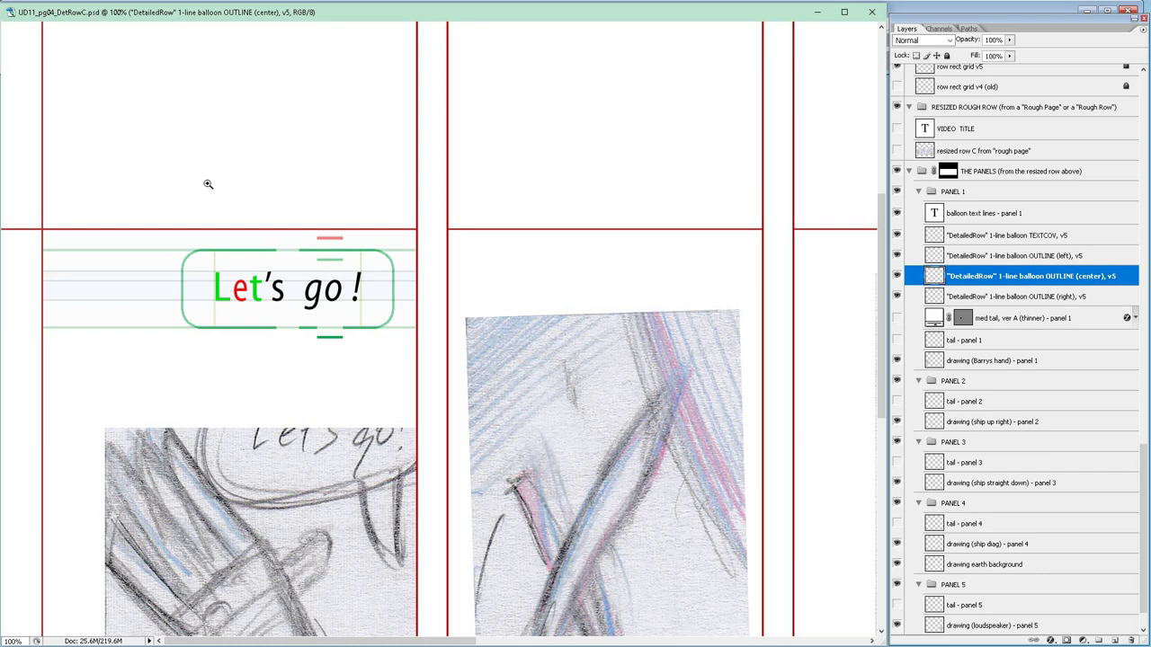
Transform and nudge the centre outline piece into the balloon's top and bottom gaps.
{"action": "left_click_drag", "start_coordinate": [220, 188], "coordinate": [357, 360]}
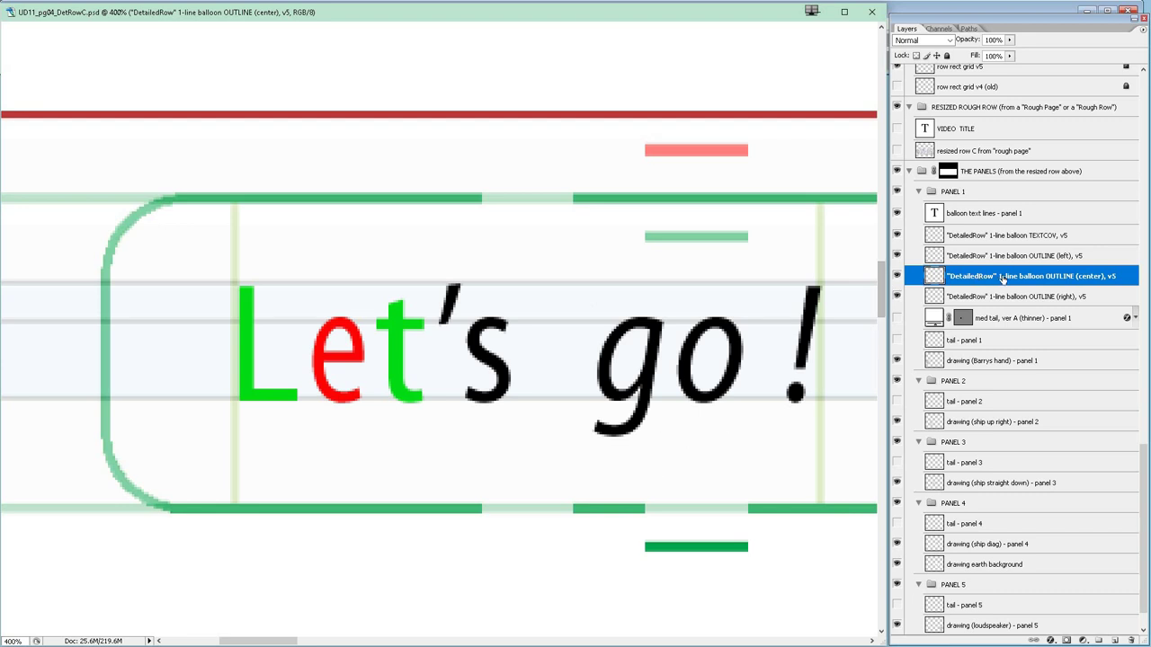
{"action": "key", "text": "ctrl+t"}
{"action": "key", "text": "shift+Down"}
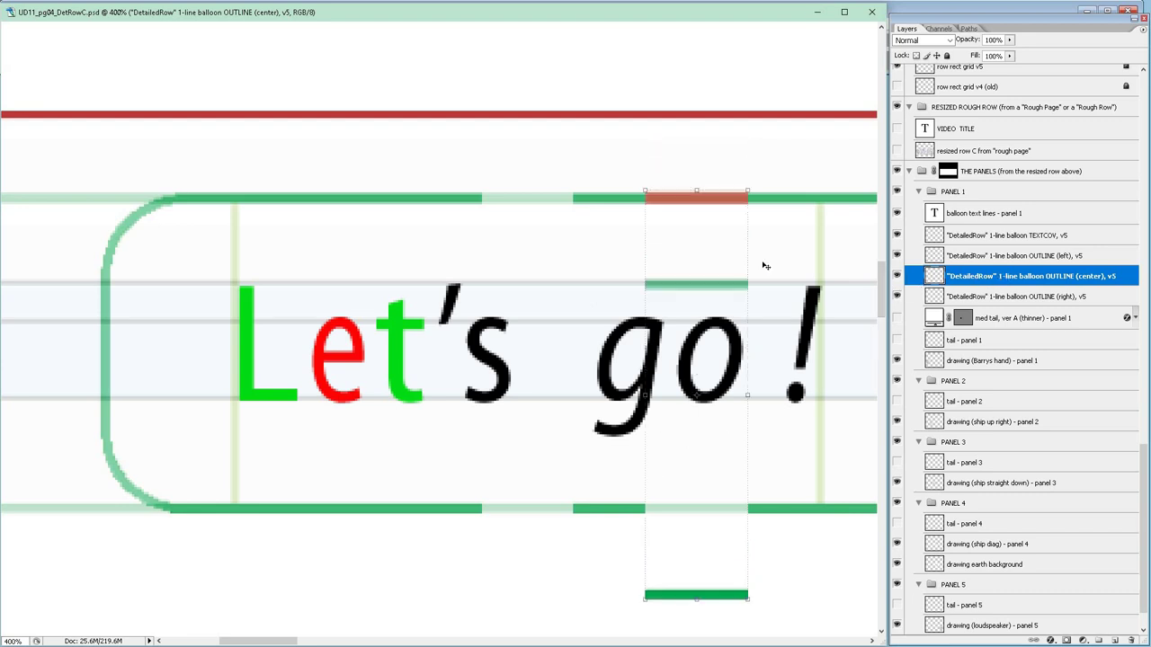
{"action": "key", "text": "shift+Up"}
{"action": "key", "text": "shift+Up"}
{"action": "key", "text": "shift+Up"}
{"action": "key", "text": "Down"}
{"action": "key", "text": "Down"}
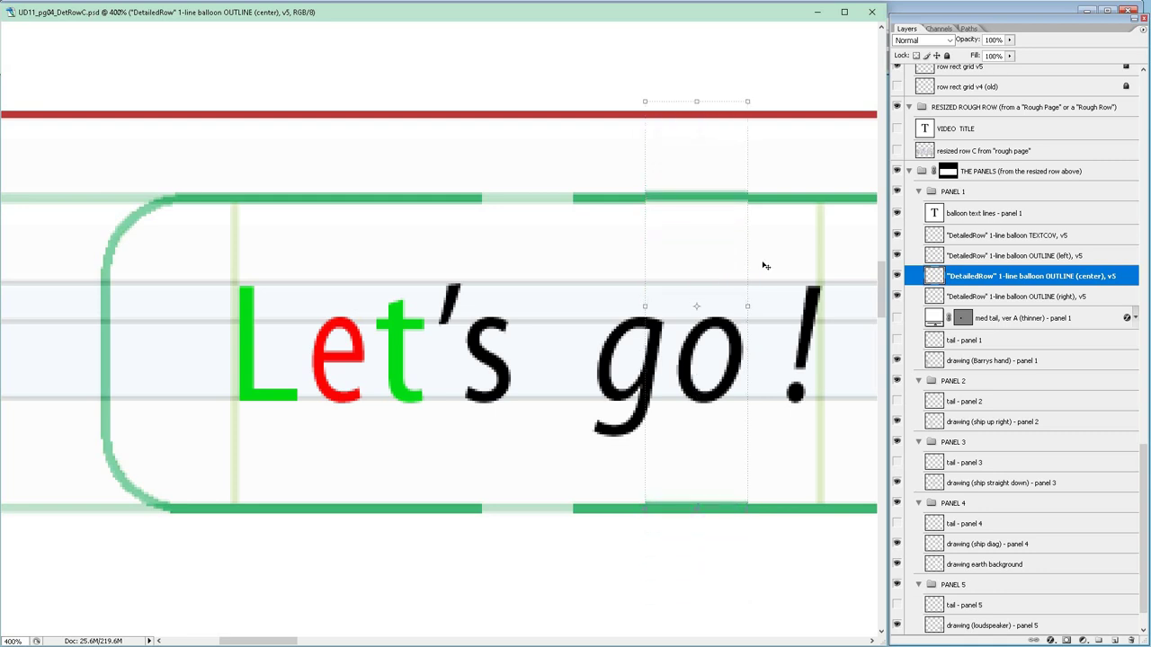
{"action": "key", "text": "Down"}
{"action": "key", "text": "shift+Left"}
{"action": "key", "text": "shift+Left"}
{"action": "key", "text": "shift+Left"}
{"action": "key", "text": "shift+Left"}
{"action": "key", "text": "shift+Left"}
{"action": "key", "text": "shift+Left"}
{"action": "key", "text": "shift+Left"}
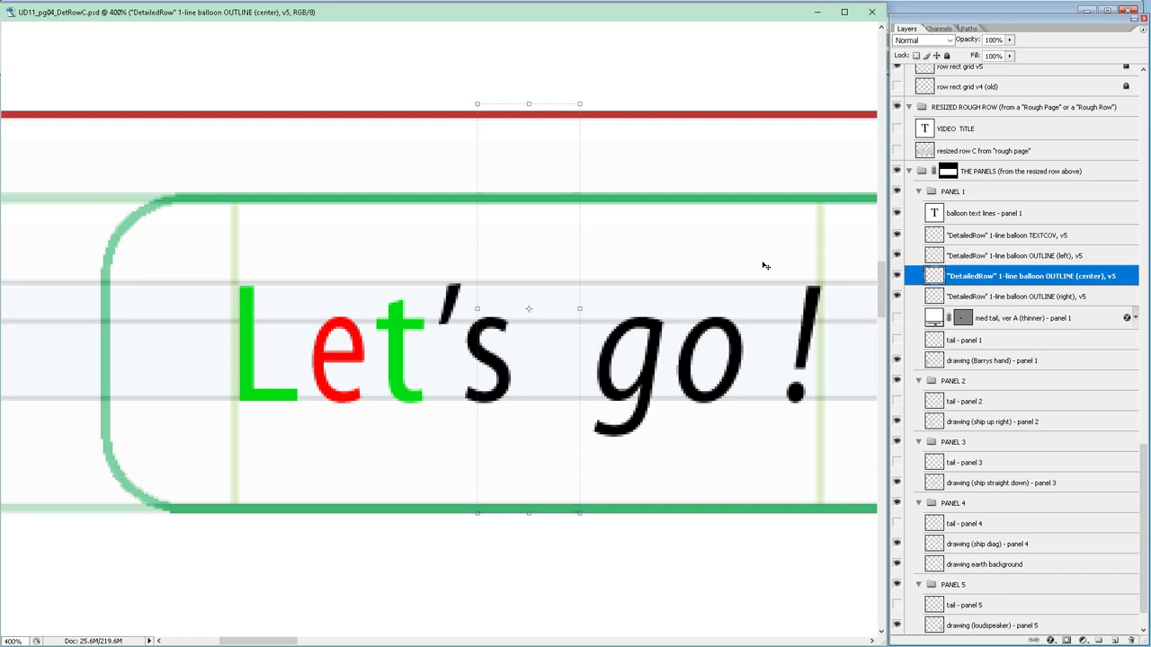
{"action": "key", "text": "ctrl+alt+0"}
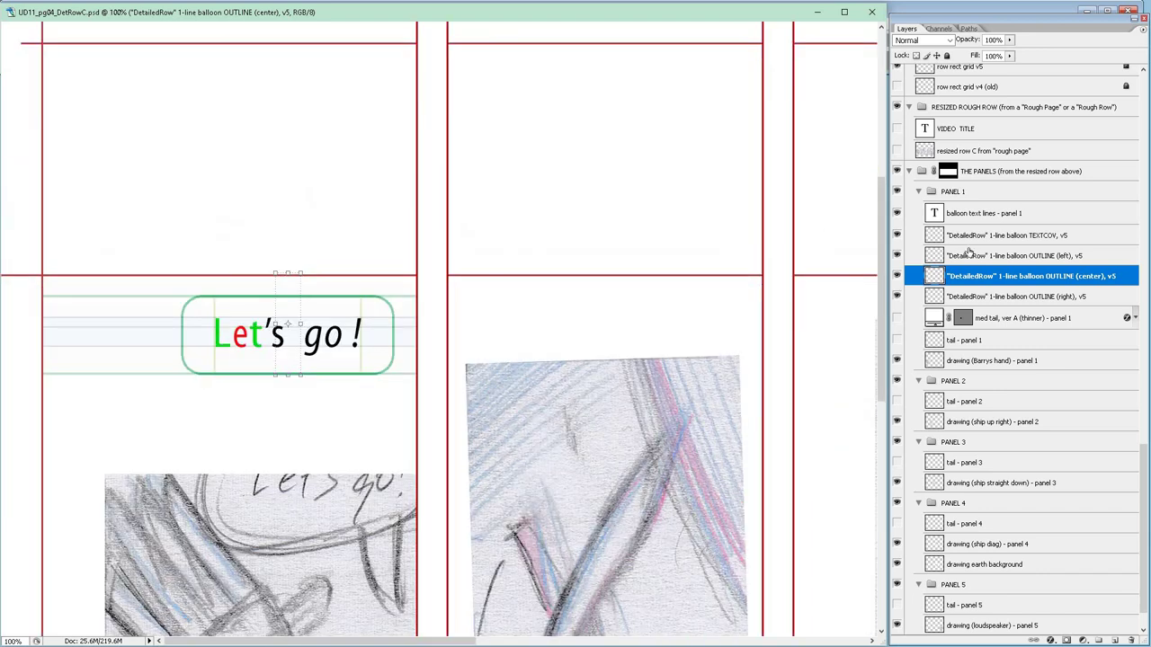
Move the red med tail under the Let's go! balloon, rotate its tip down-right, and save.
{"action": "left_click", "coordinate": [897, 319]}
{"action": "left_click", "coordinate": [1024, 319]}
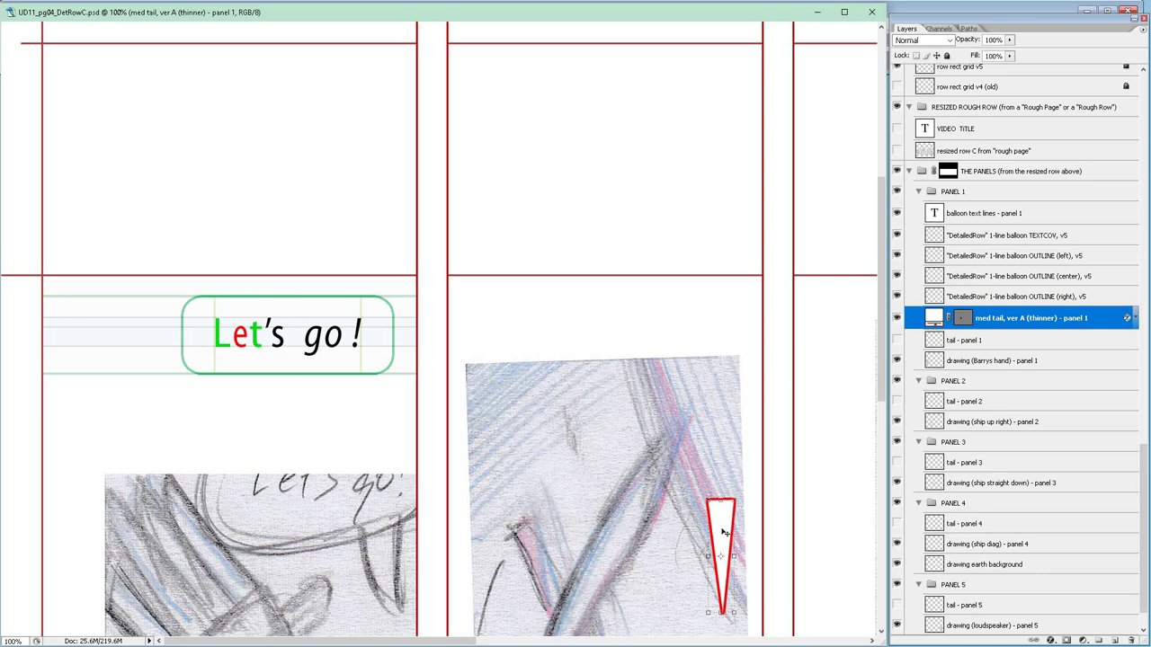
{"action": "left_click_drag", "start_coordinate": [722, 532], "coordinate": [322, 370]}
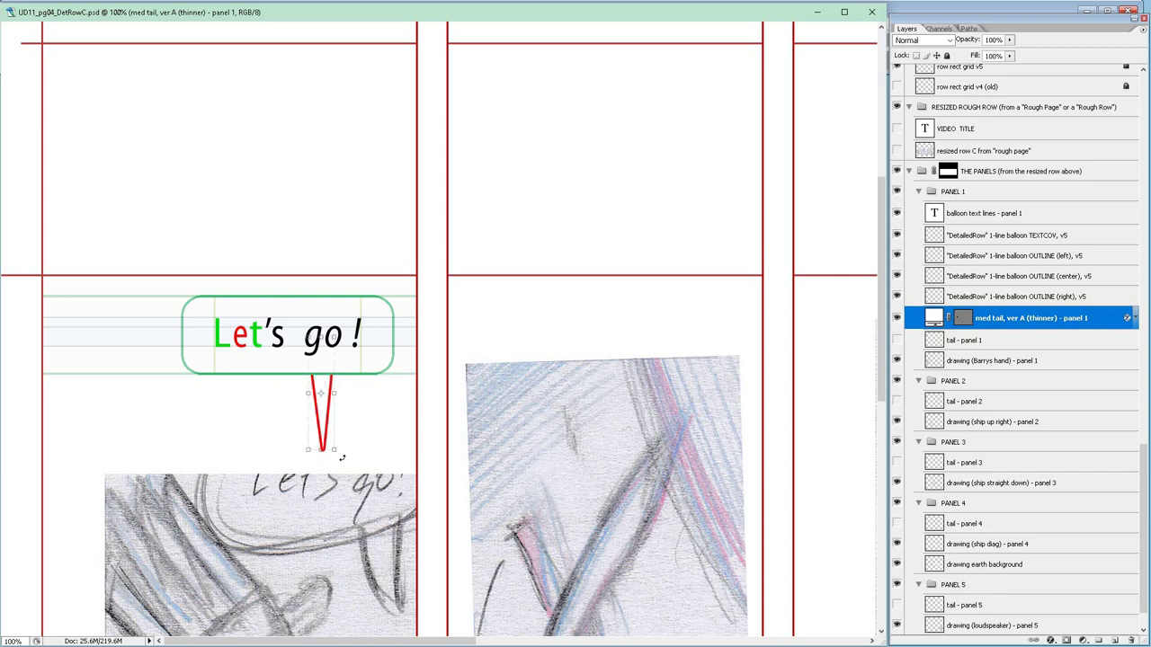
{"action": "left_click_drag", "start_coordinate": [348, 456], "coordinate": [375, 443]}
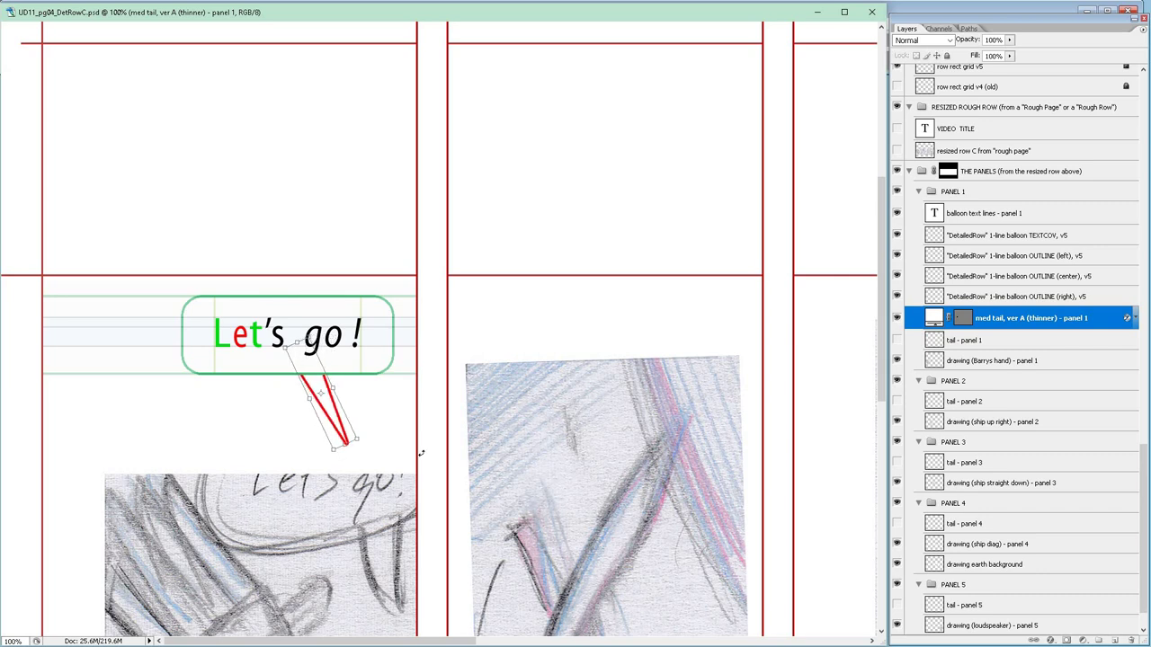
{"action": "key", "text": "shift+Right"}
{"action": "key", "text": "shift+Right"}
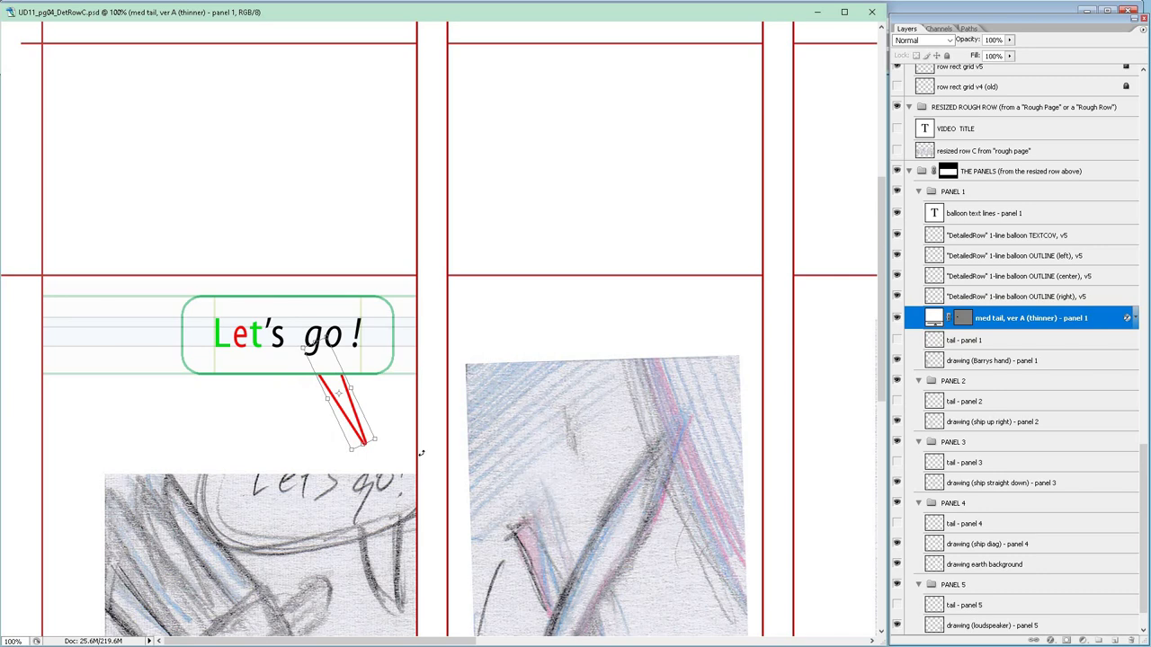
{"action": "key", "text": "Left"}
{"action": "key", "text": "Left"}
{"action": "key", "text": "Left"}
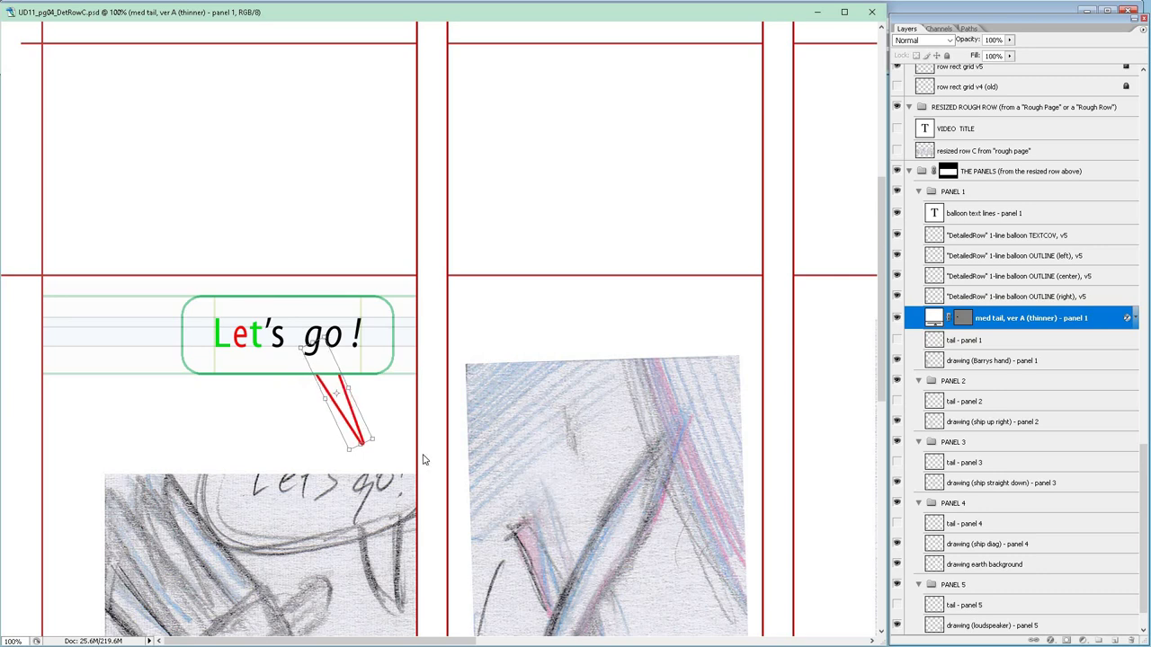
{"action": "key", "text": "ctrl+s"}
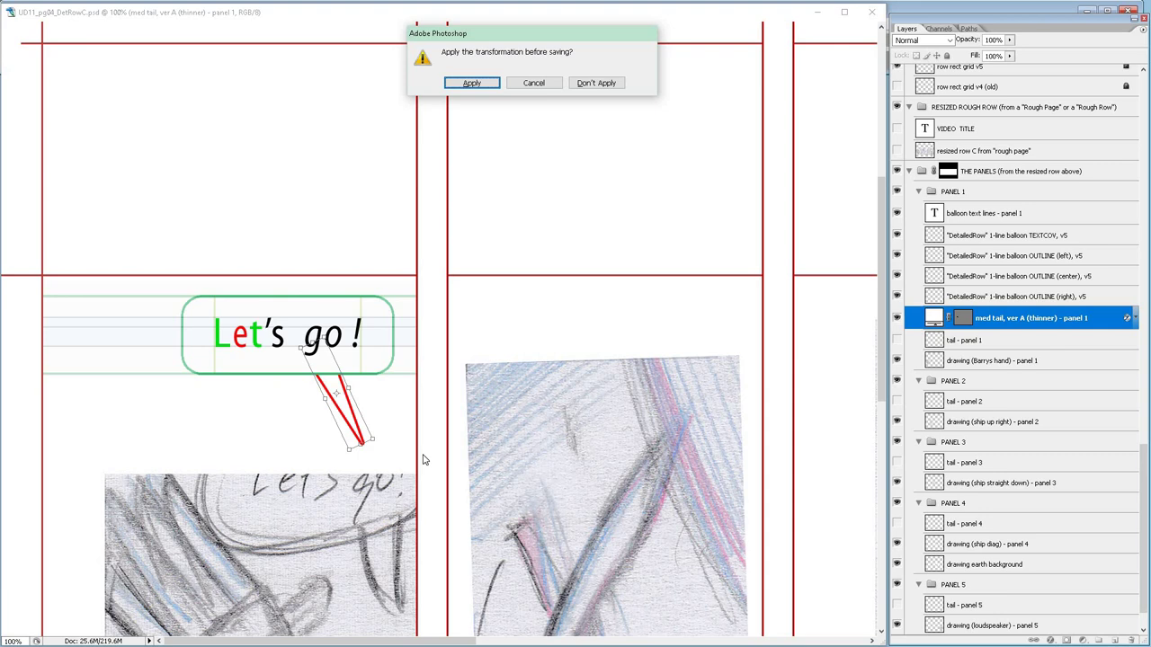
{"action": "key", "text": "d"}
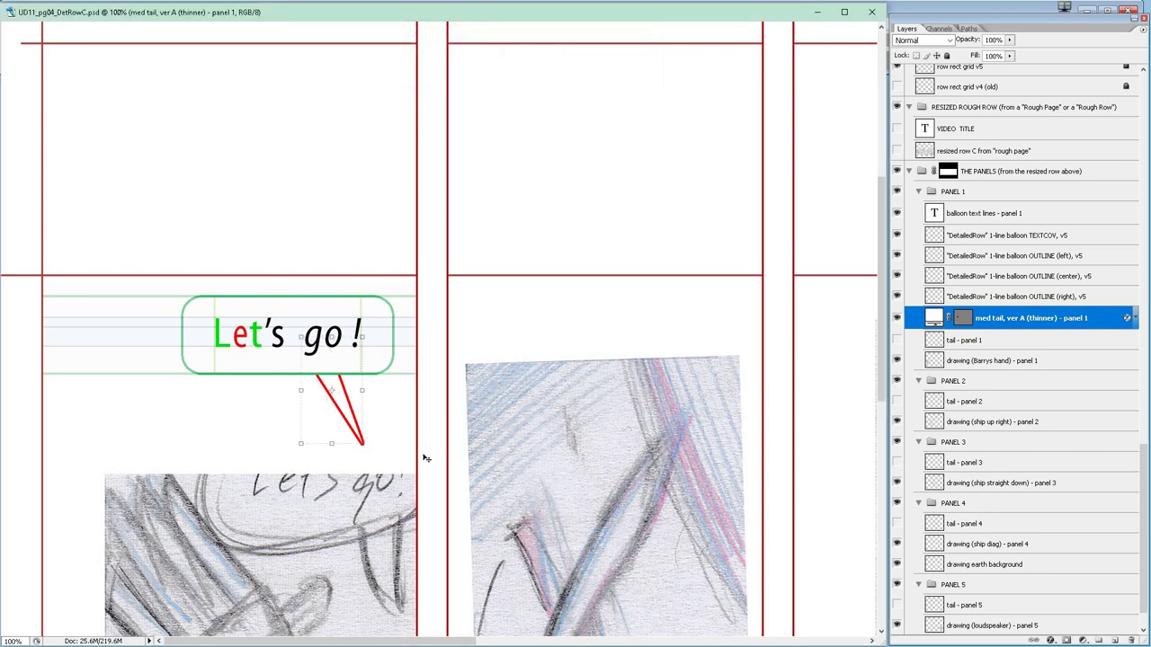
{"action": "key", "text": "ctrl+minus"}
{"action": "key", "text": "ctrl+minus"}
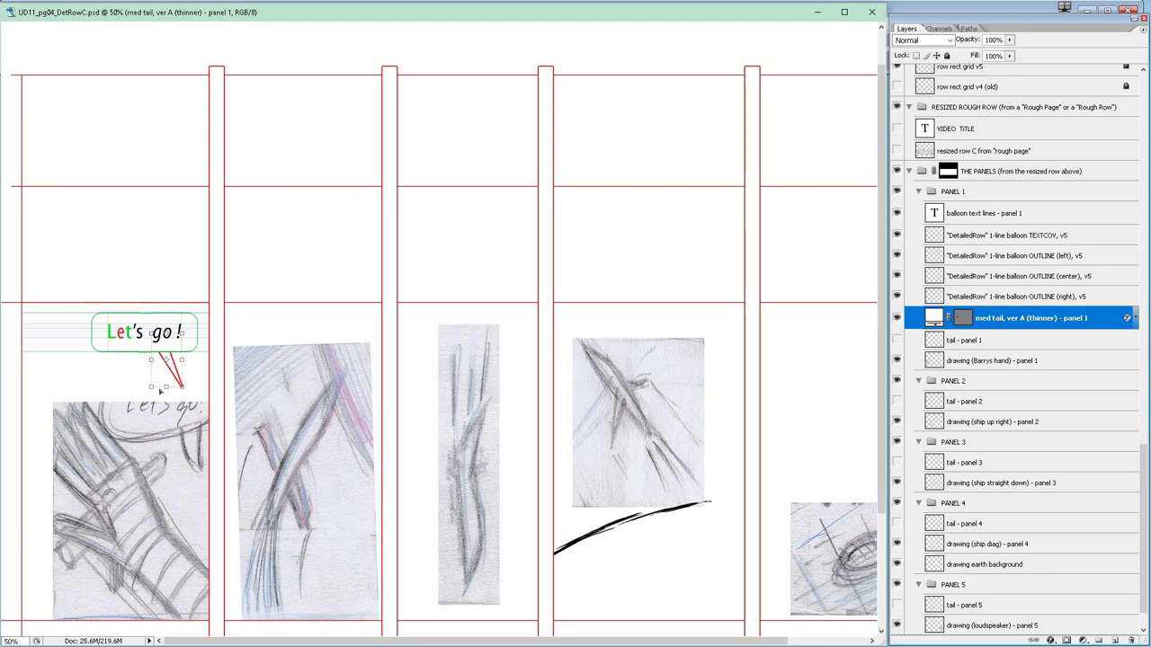
{"action": "key", "text": "ctrl+plus"}
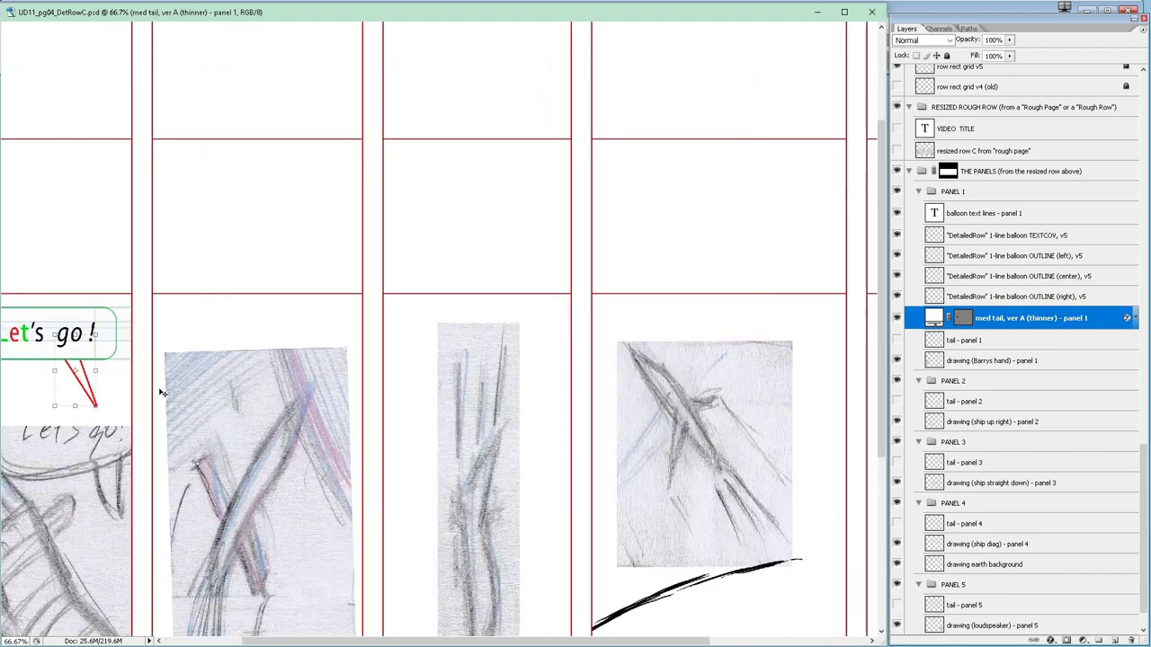
{"action": "scroll", "coordinate": [341, 521], "scroll_direction": "down", "scroll_amount": 3}
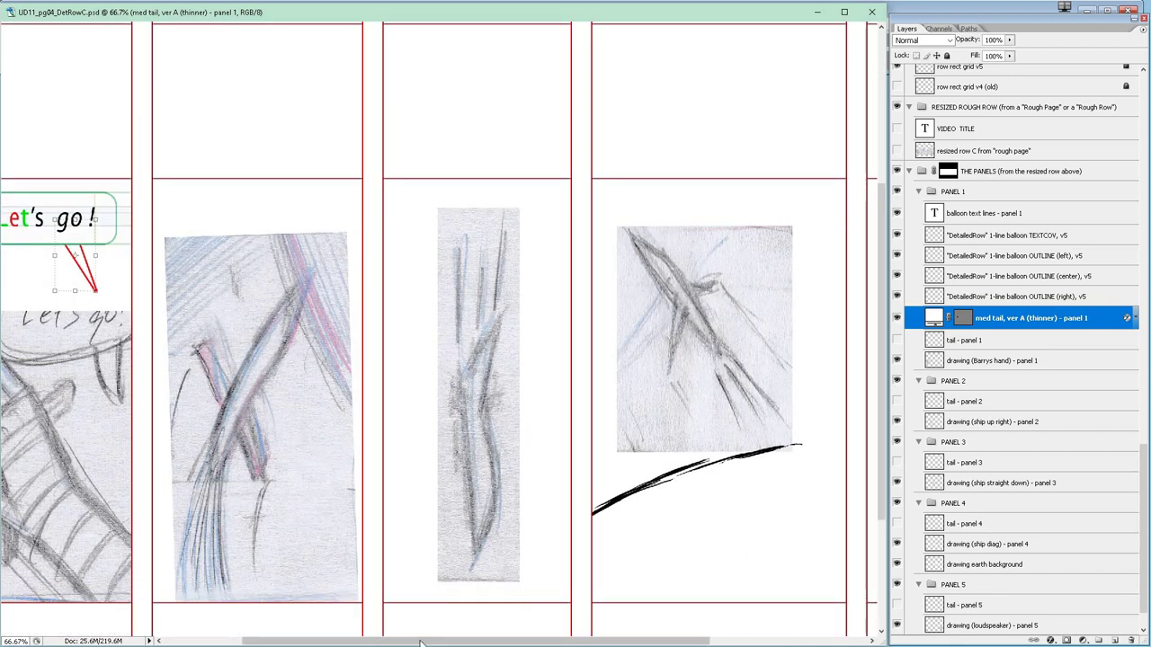
{"action": "left_click_drag", "start_coordinate": [422, 641], "coordinate": [338, 617]}
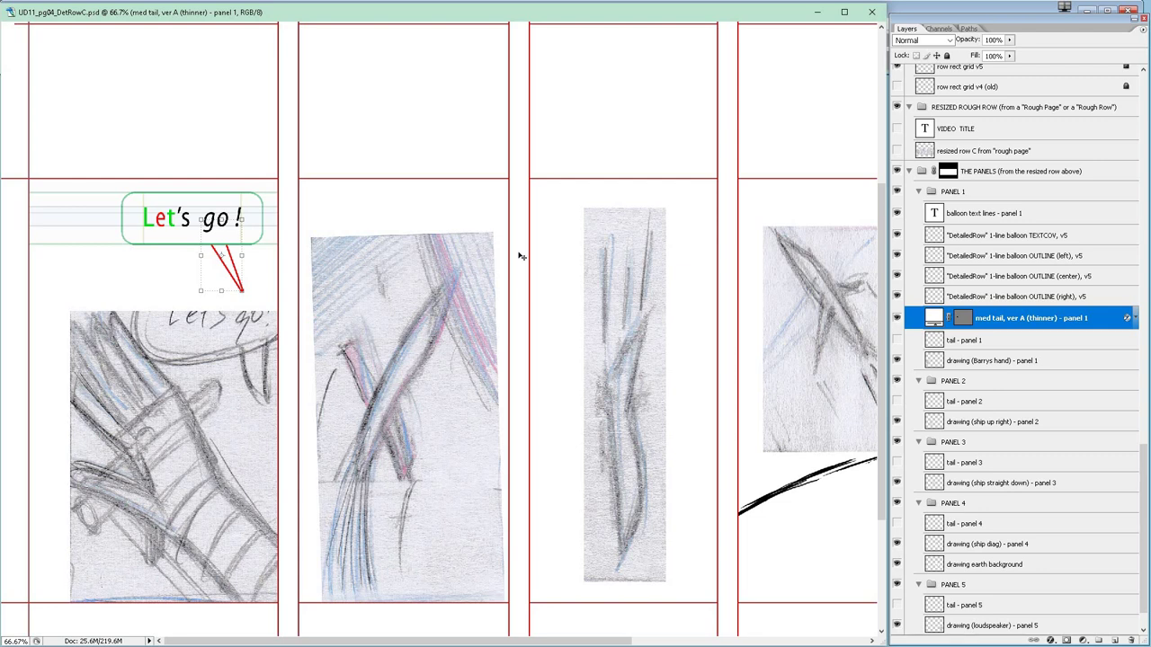
{"action": "left_click", "coordinate": [989, 360]}
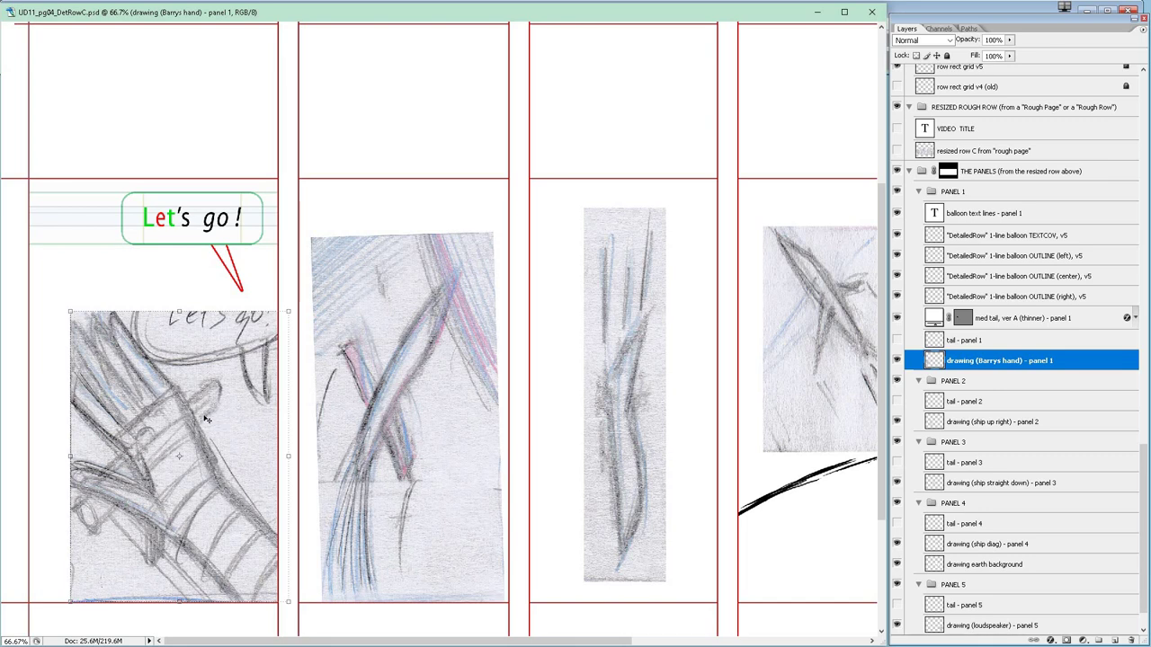
Reposition panel 1's hand sketch slightly and commit its position.
{"action": "mouse_move", "coordinate": [203, 425]}
{"action": "left_mouse_down"}
{"action": "mouse_move", "coordinate": [185, 405]}
{"action": "mouse_move", "coordinate": [199, 416]}
{"action": "left_mouse_up"}
{"action": "key", "text": "ctrl+t"}
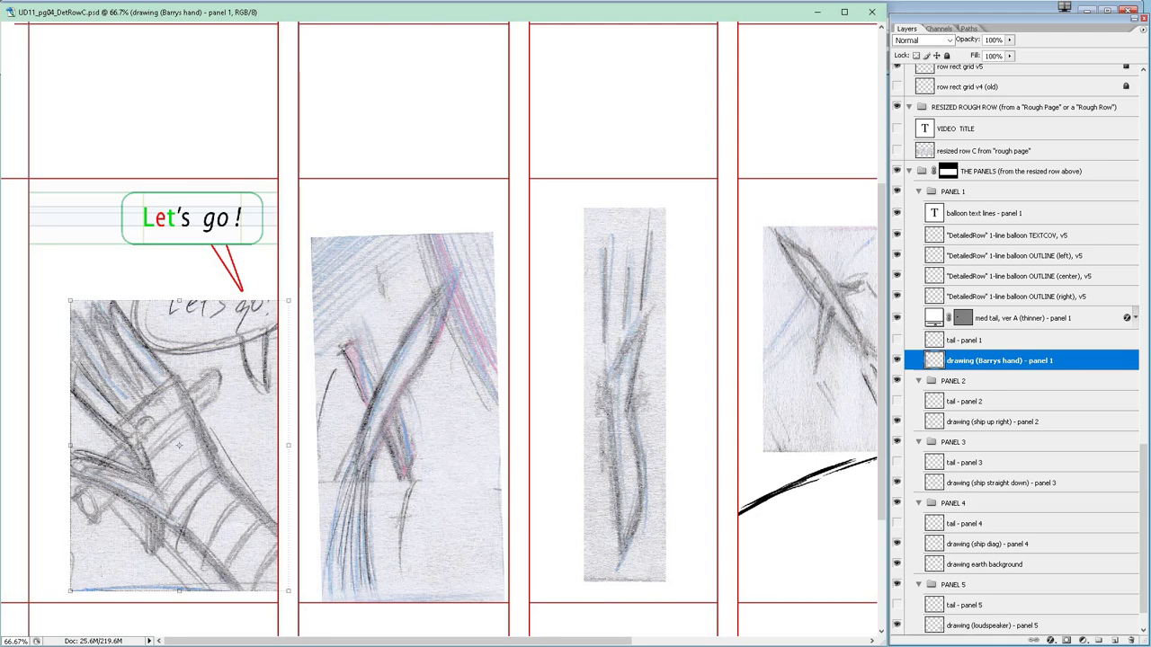
{"action": "key", "text": "Return"}
Erase the pencilled Let's go lettering, the sketch's top and its top-right corner.
{"action": "mouse_move", "coordinate": [128, 285]}
{"action": "left_mouse_down"}
{"action": "mouse_move", "coordinate": [216, 321]}
{"action": "mouse_move", "coordinate": [281, 321]}
{"action": "left_mouse_up"}
{"action": "key", "text": "Delete"}
{"action": "left_click", "coordinate": [211, 325]}
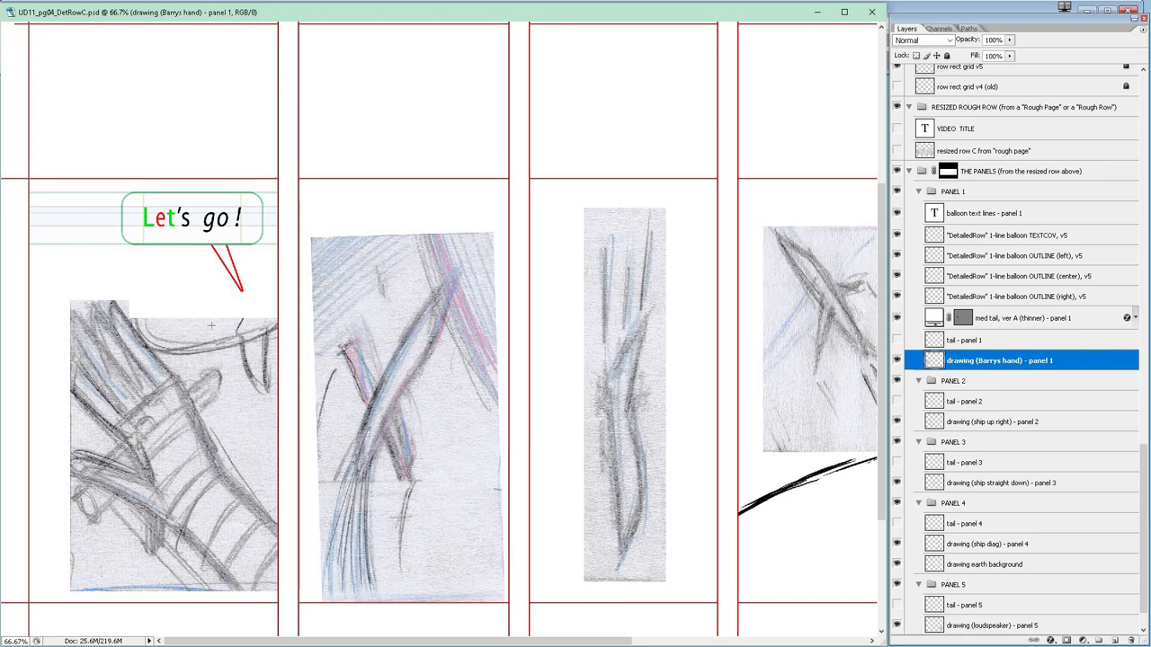
{"action": "mouse_move", "coordinate": [157, 307]}
{"action": "left_mouse_down"}
{"action": "mouse_move", "coordinate": [198, 346]}
{"action": "mouse_move", "coordinate": [285, 353]}
{"action": "left_mouse_up"}
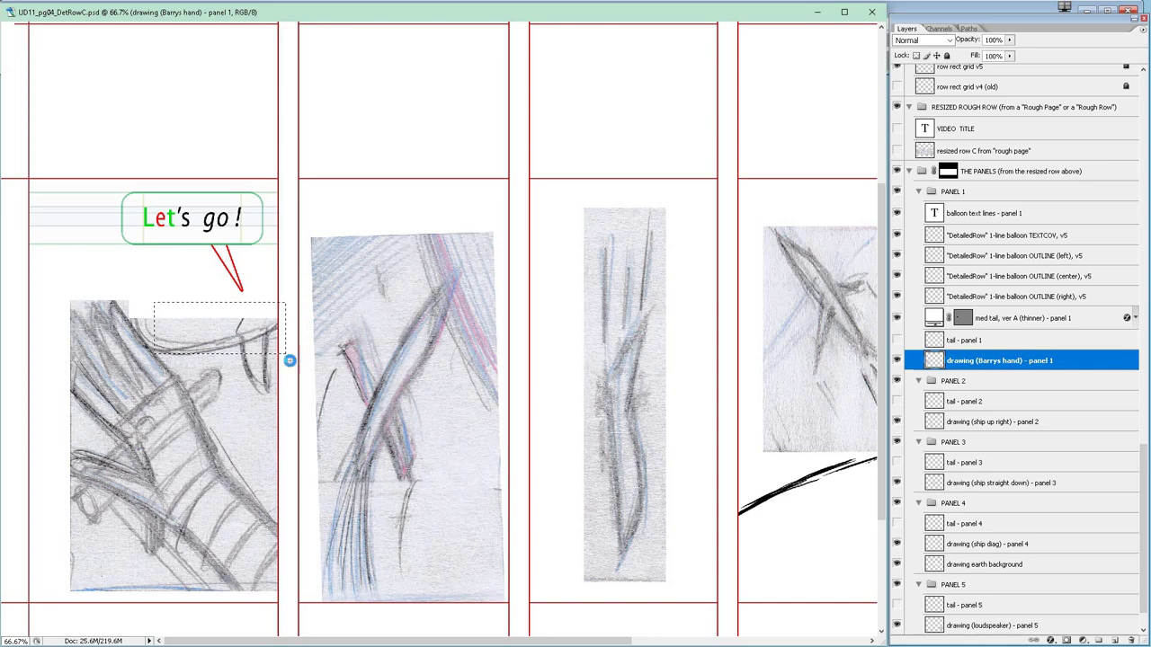
{"action": "key", "text": "Delete"}
{"action": "key", "text": "ctrl+d"}
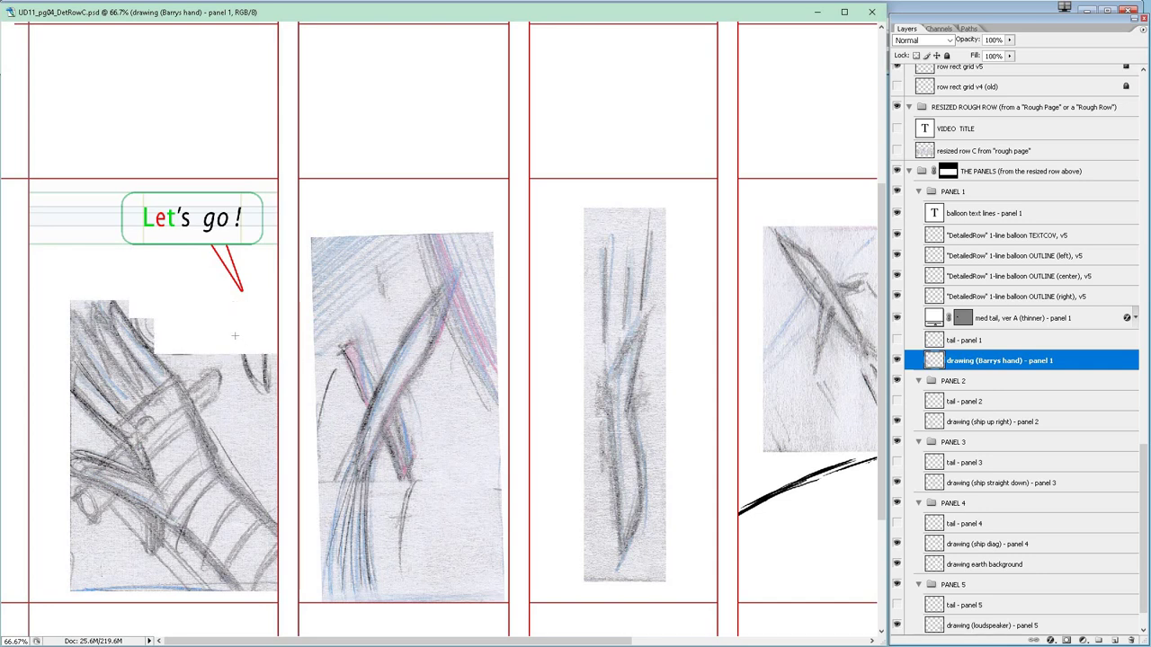
{"action": "mouse_move", "coordinate": [239, 339]}
{"action": "left_mouse_down"}
{"action": "mouse_move", "coordinate": [275, 395]}
{"action": "mouse_move", "coordinate": [292, 401]}
{"action": "left_mouse_up"}
{"action": "key", "text": "Delete"}
{"action": "key", "text": "ctrl+d"}
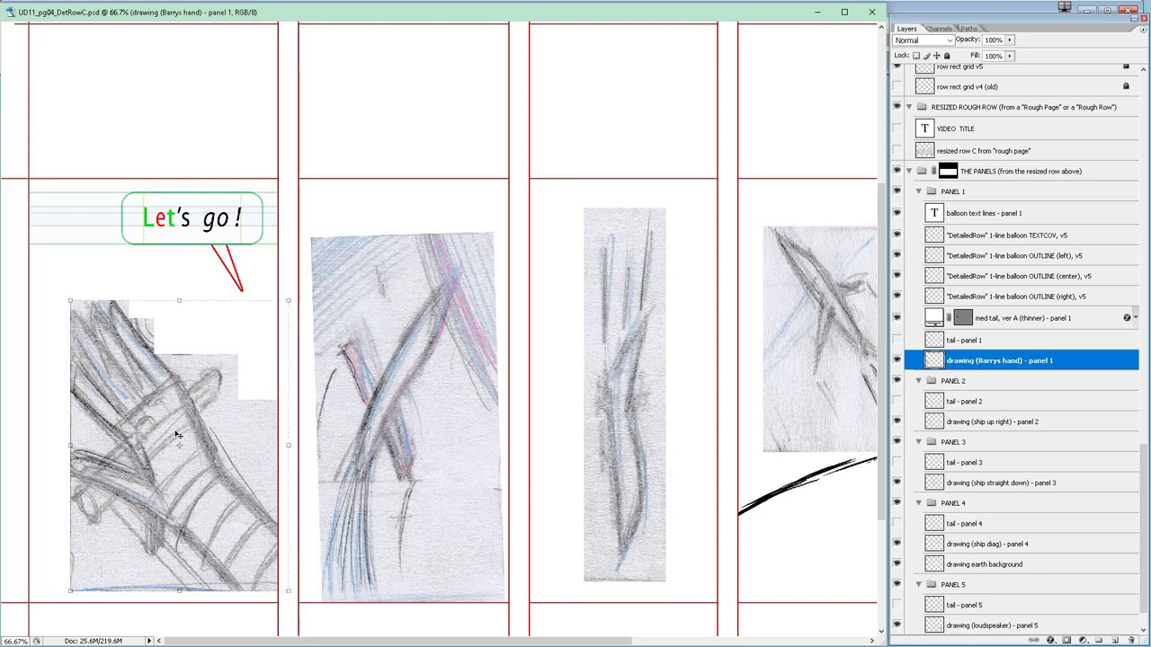
Shift the hand sketch slightly right within panel 1 and check its bounds.
{"action": "left_click_drag", "start_coordinate": [169, 438], "coordinate": [177, 430]}
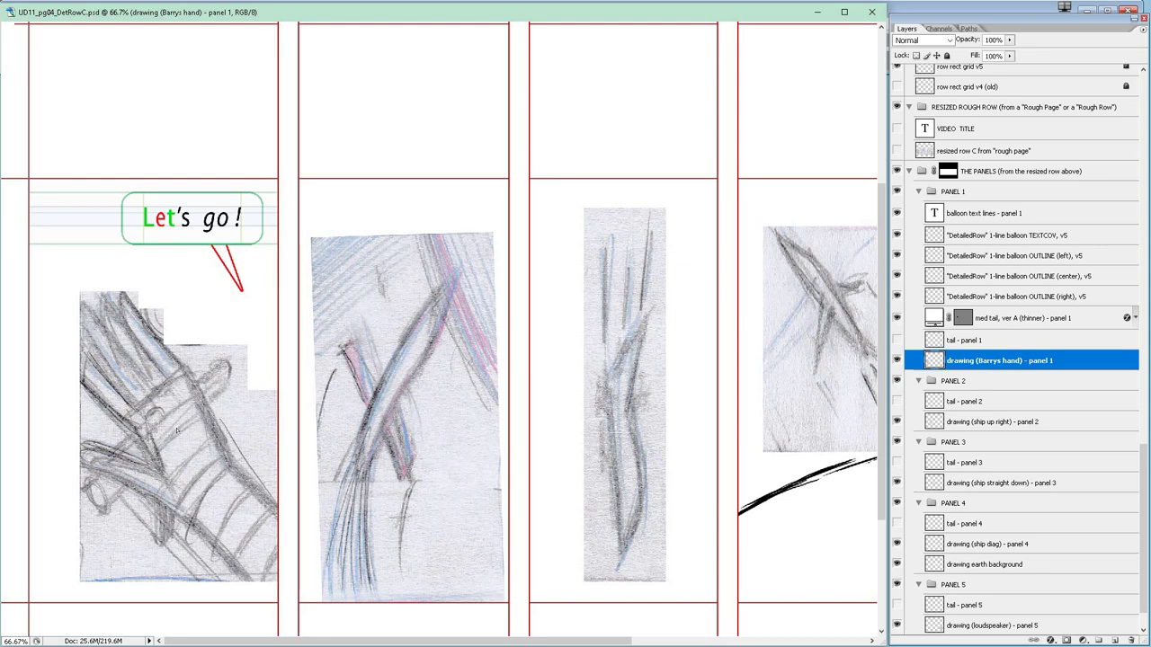
{"action": "left_click", "coordinate": [177, 430]}
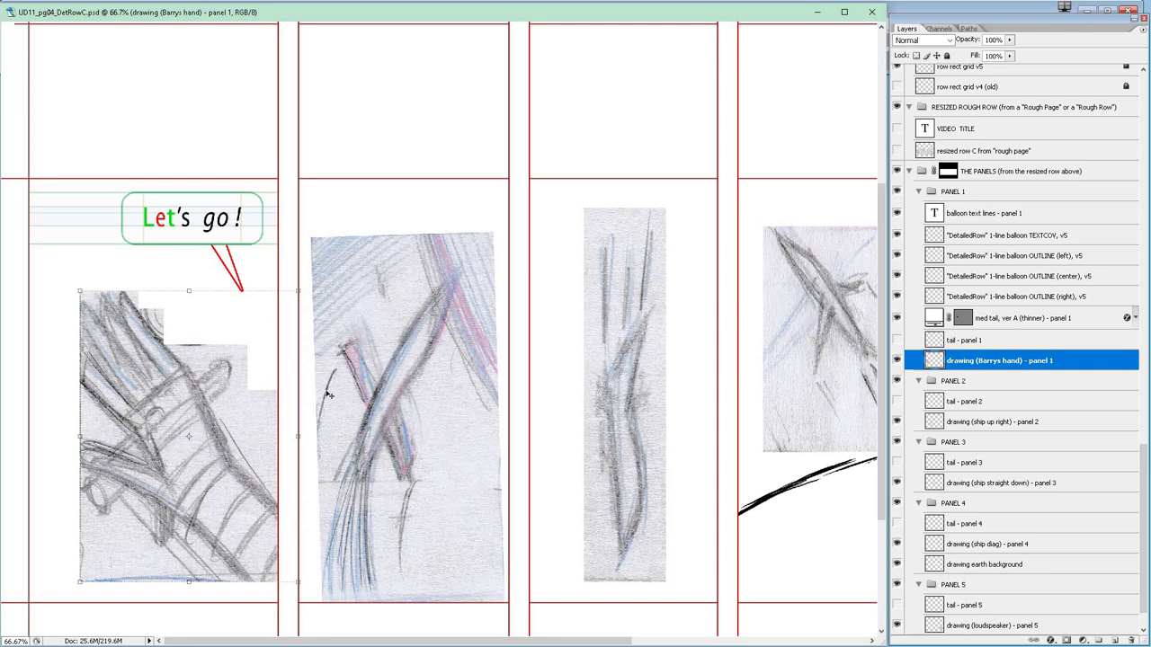
{"action": "key", "text": "m"}
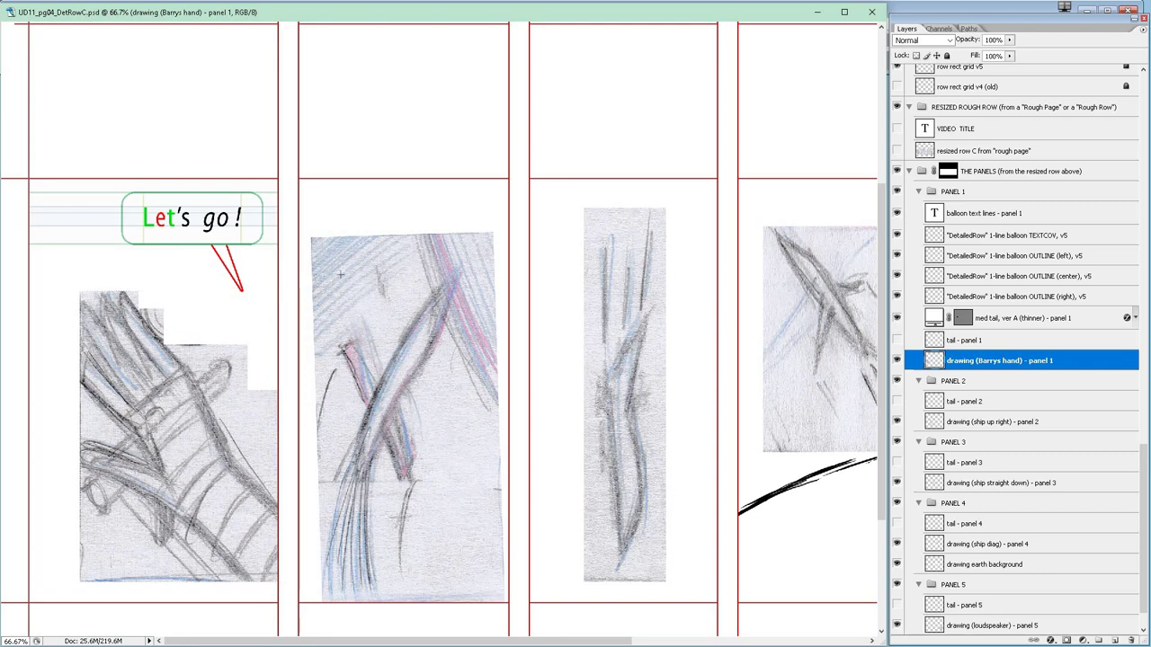
{"action": "left_click_drag", "start_coordinate": [340, 274], "coordinate": [288, 590]}
{"action": "key", "text": "ctrl+d"}
Keep the left balloon outline visible, hide the TEXTCOV layer, and zoom out to the row.
{"action": "left_click", "coordinate": [897, 257]}
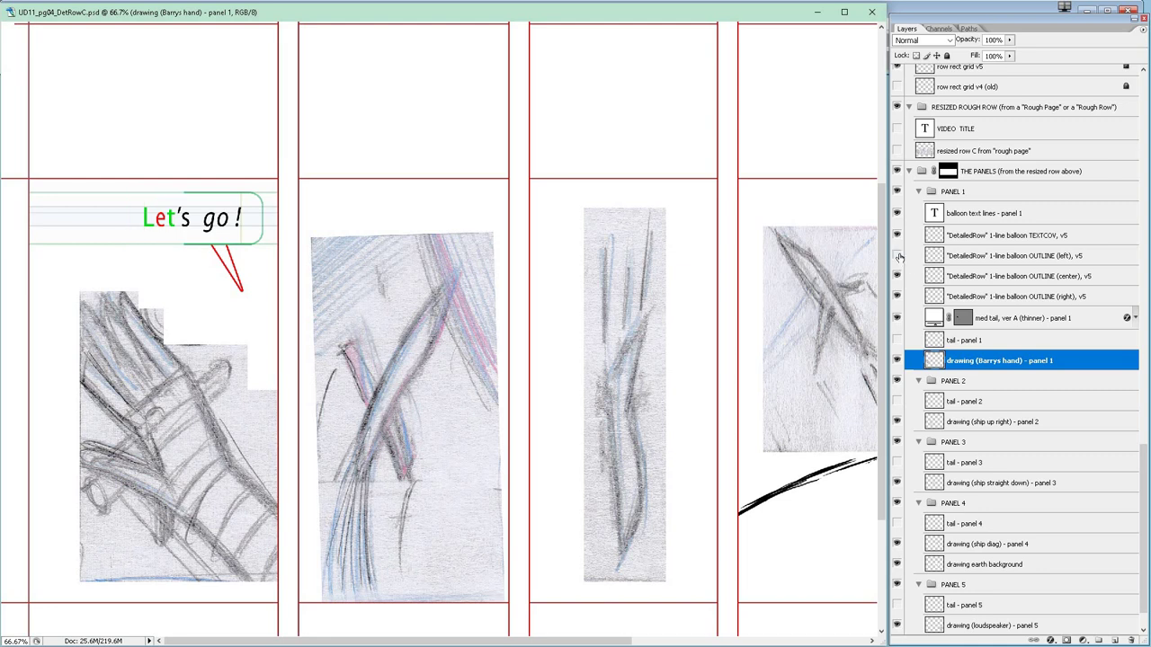
{"action": "left_click", "coordinate": [896, 256]}
{"action": "left_click", "coordinate": [897, 236]}
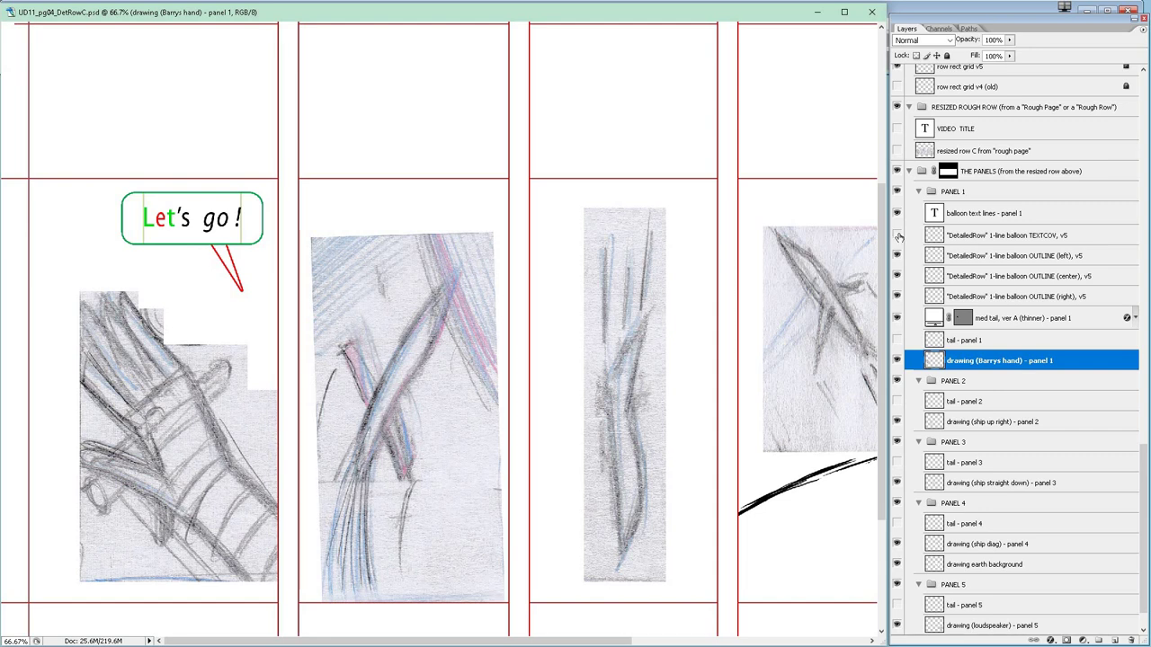
{"action": "key", "text": "ctrl+minus"}
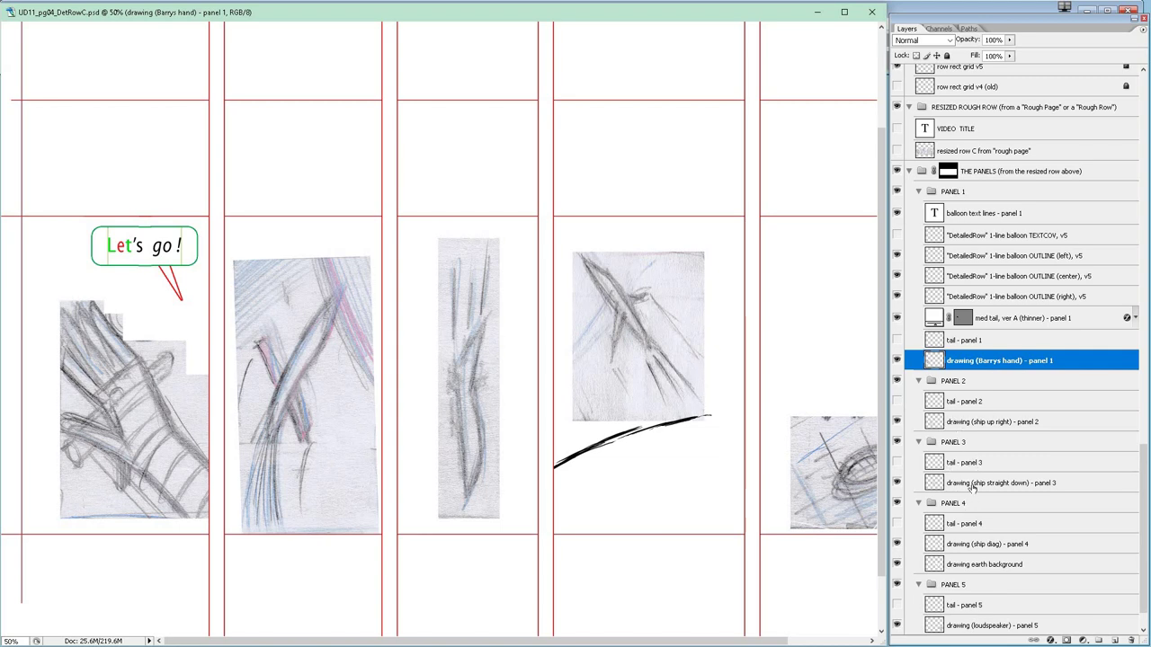
Delete the 'tail - panel 2', 'tail - panel 3' and 'tail - panel 4' layers.
{"action": "left_click", "coordinate": [971, 403]}
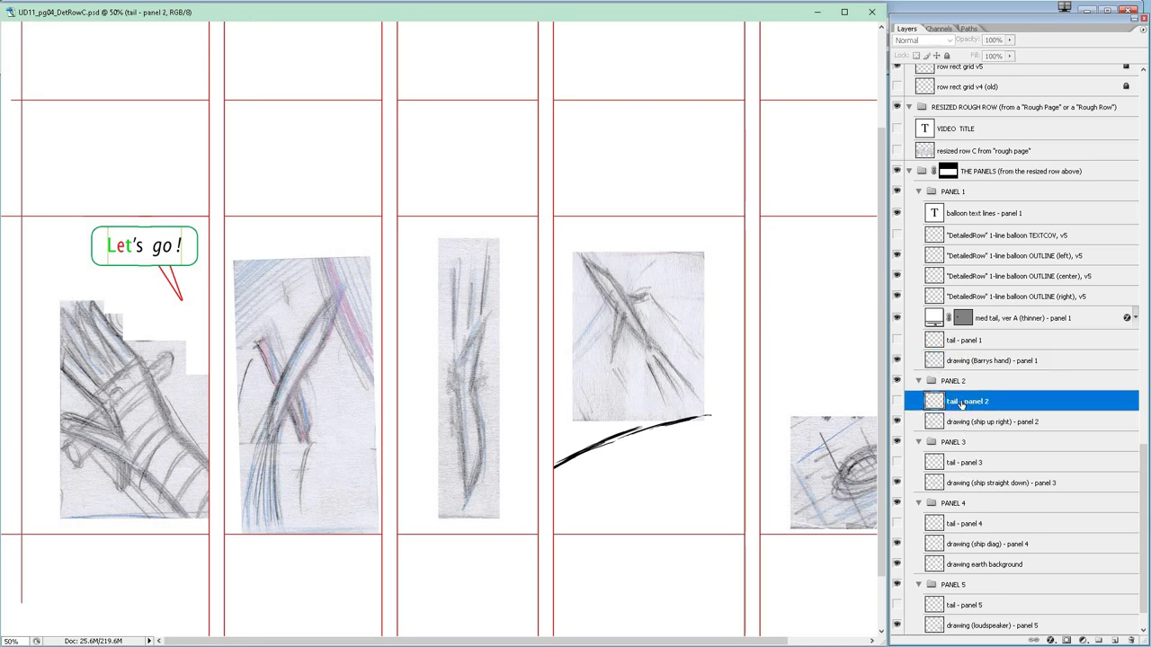
{"action": "key", "text": "Delete"}
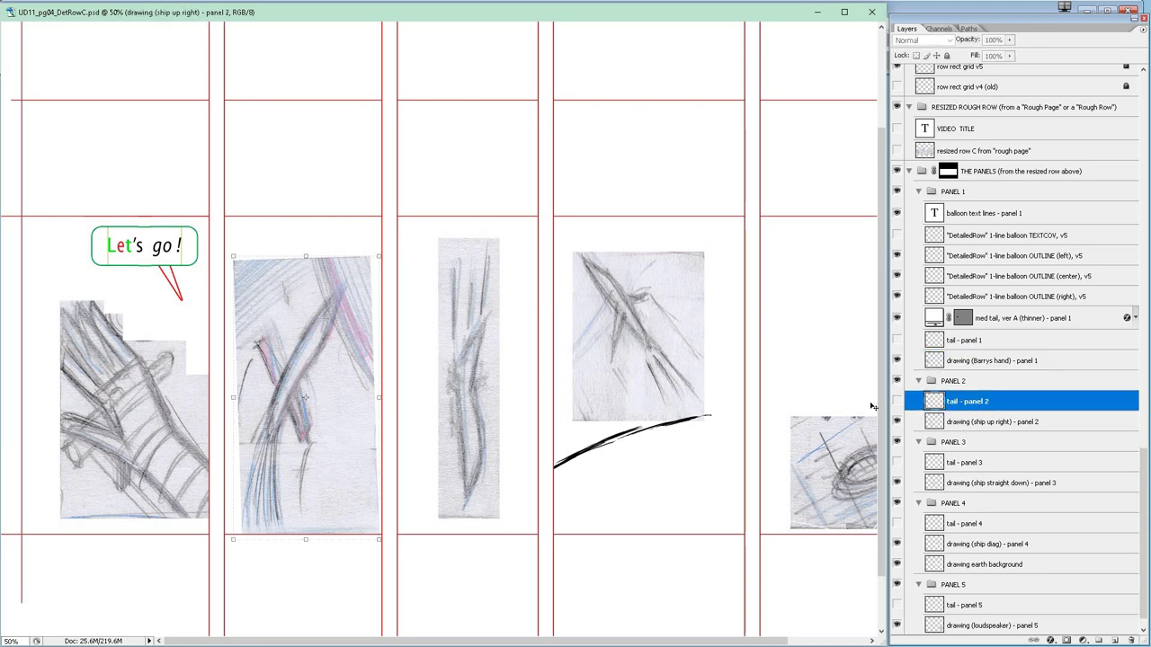
{"action": "key", "text": "alt+bracketleft"}
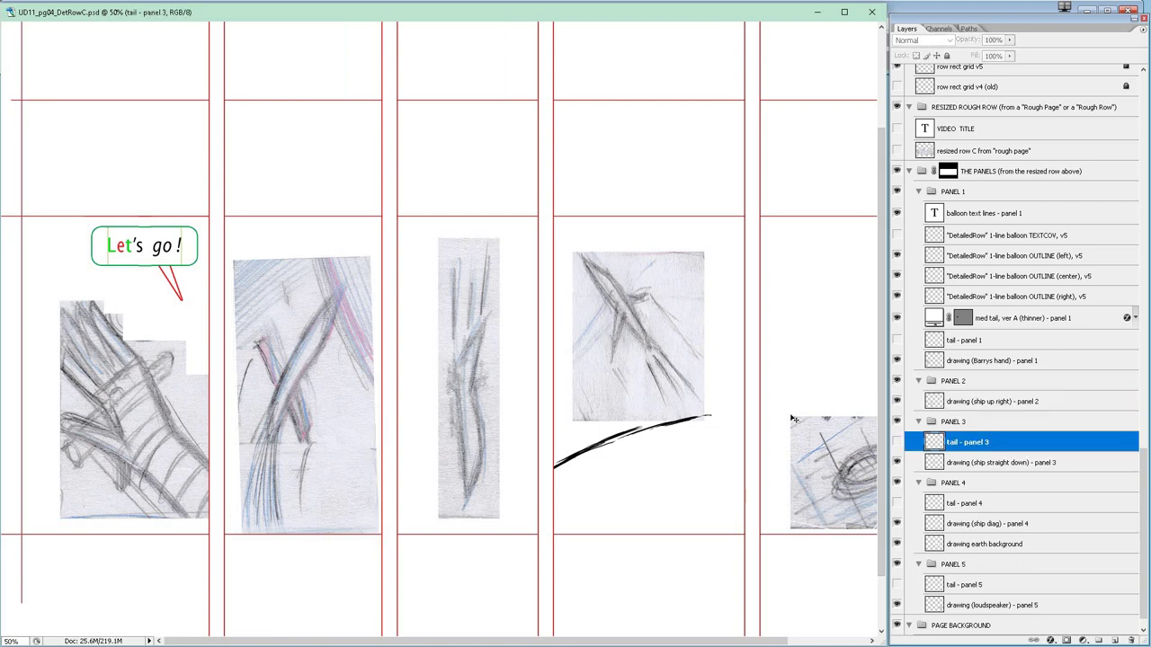
{"action": "key", "text": "Delete"}
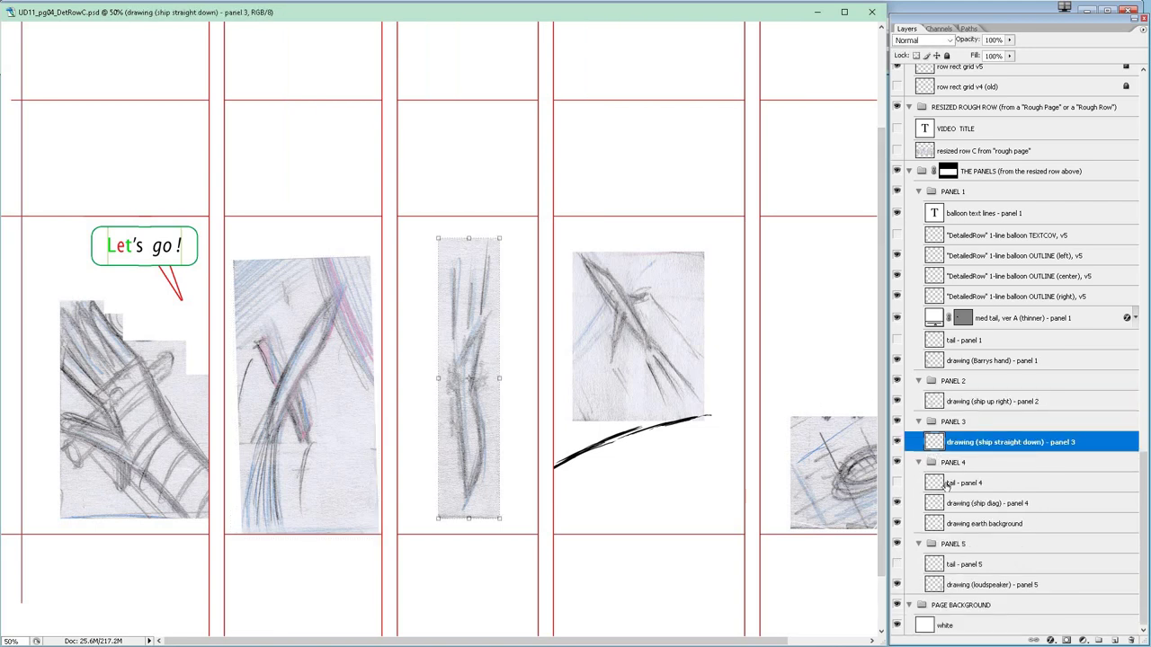
{"action": "left_click", "coordinate": [967, 485]}
{"action": "key", "text": "Delete"}
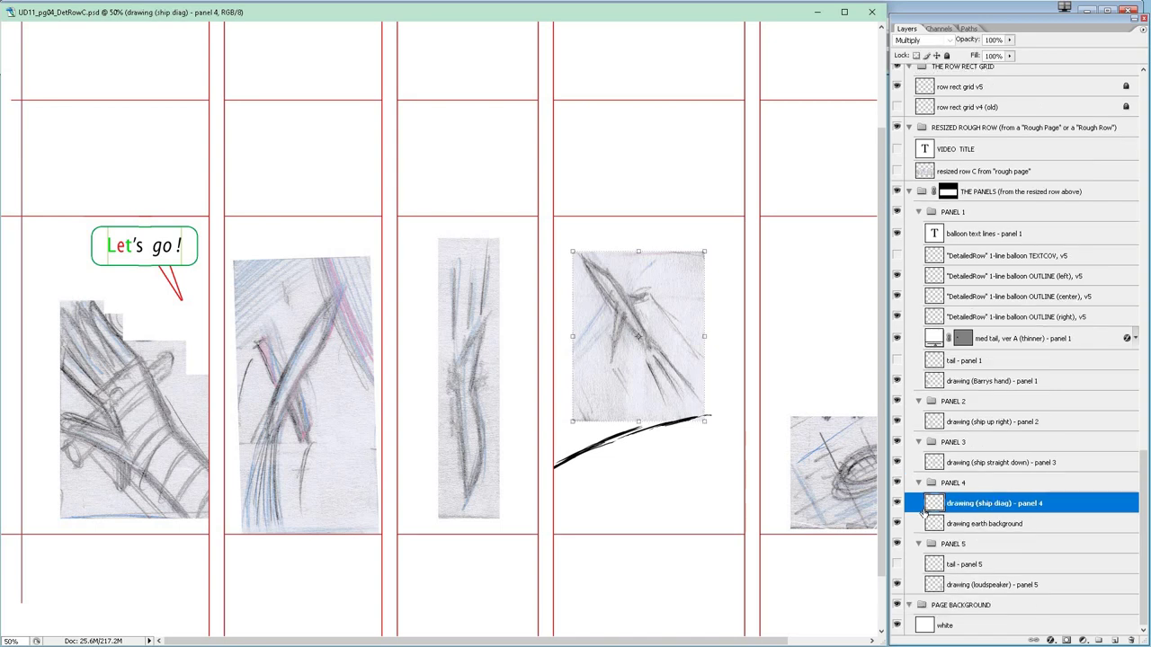
{"action": "left_click", "coordinate": [905, 523]}
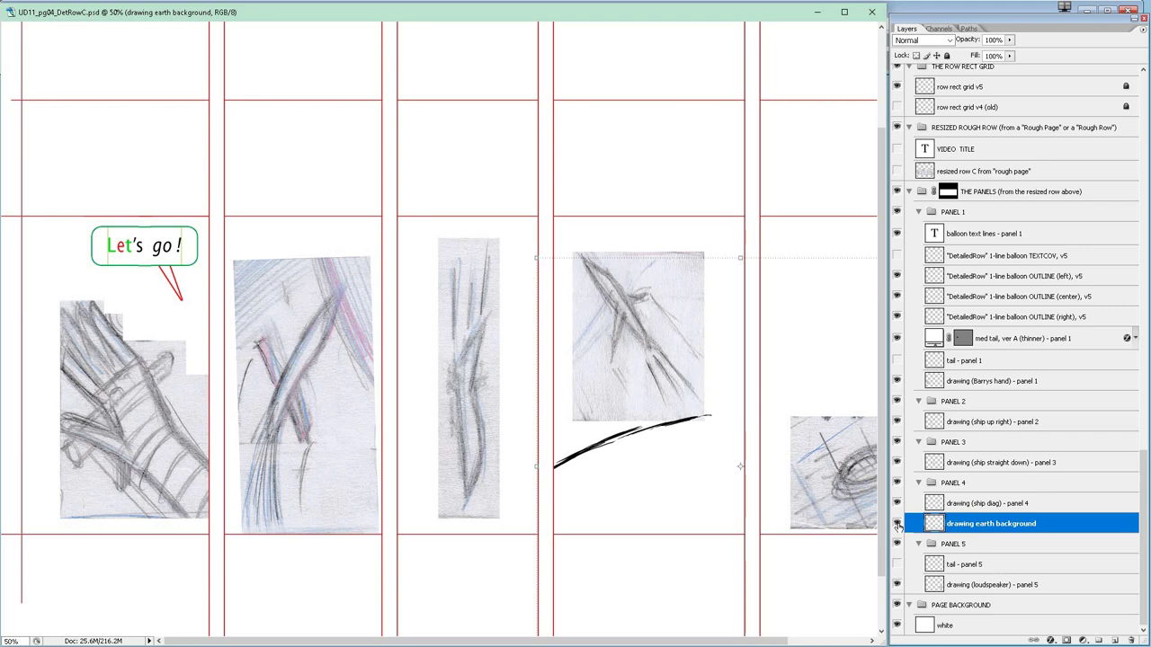
Solo the earth background, then the panel 4 ship drawing, restoring all layers after each.
{"action": "left_click", "coordinate": [896, 524], "text": "alt"}
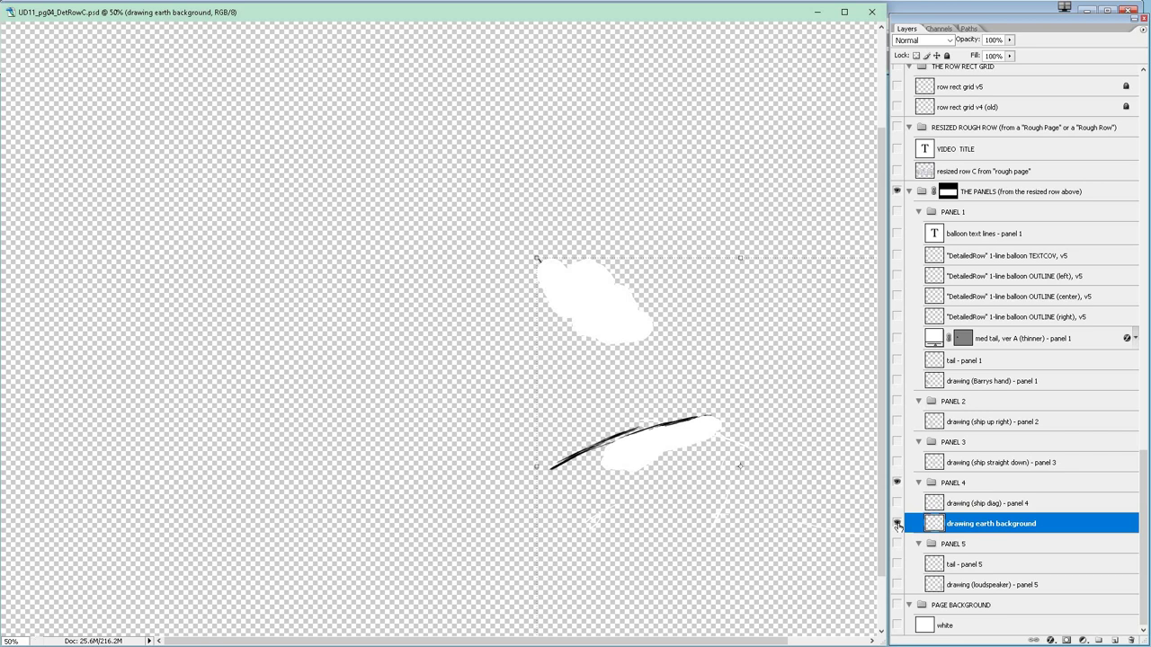
{"action": "left_click", "coordinate": [896, 524], "text": "alt"}
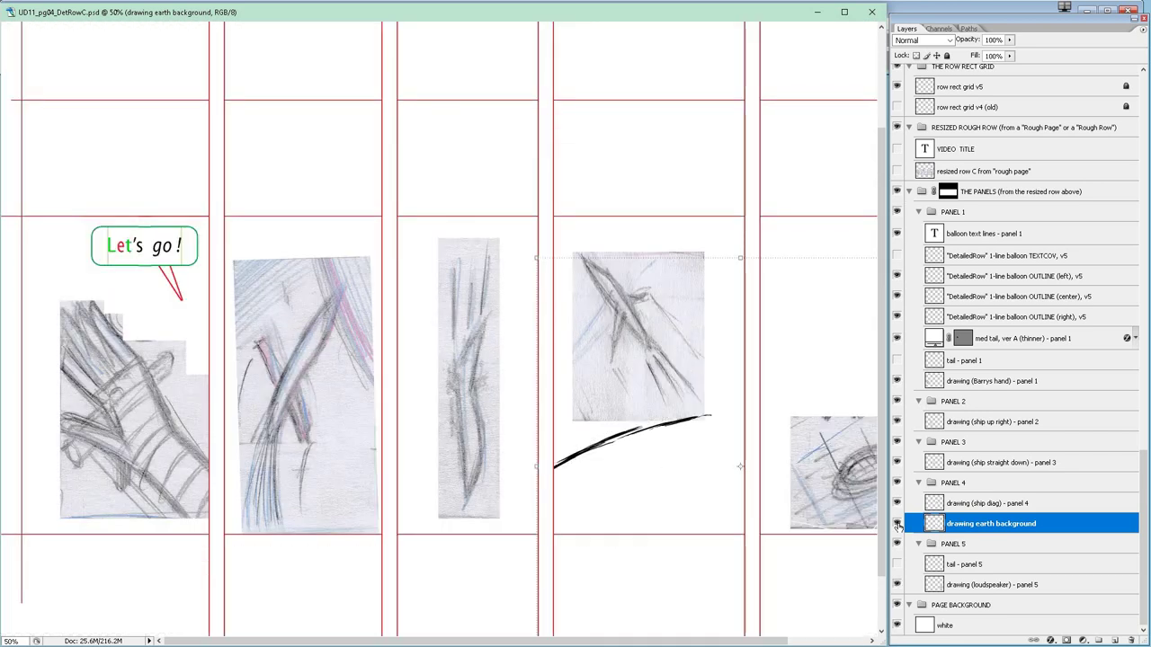
{"action": "left_click", "coordinate": [896, 524], "text": "alt"}
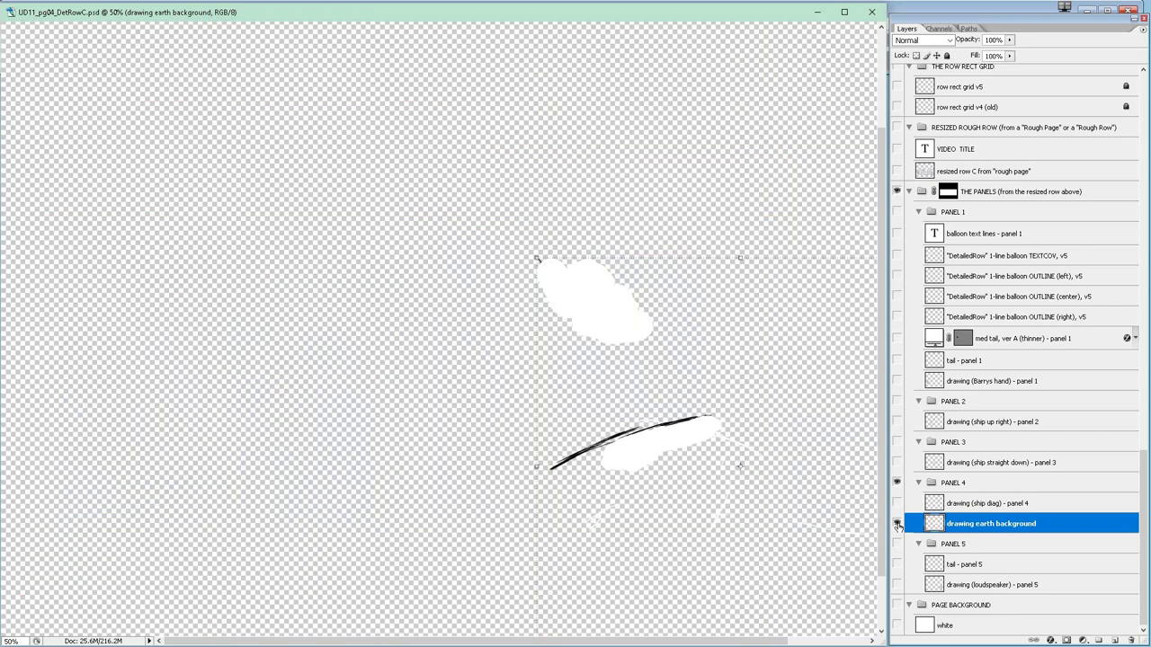
{"action": "left_click", "coordinate": [897, 524], "text": "alt"}
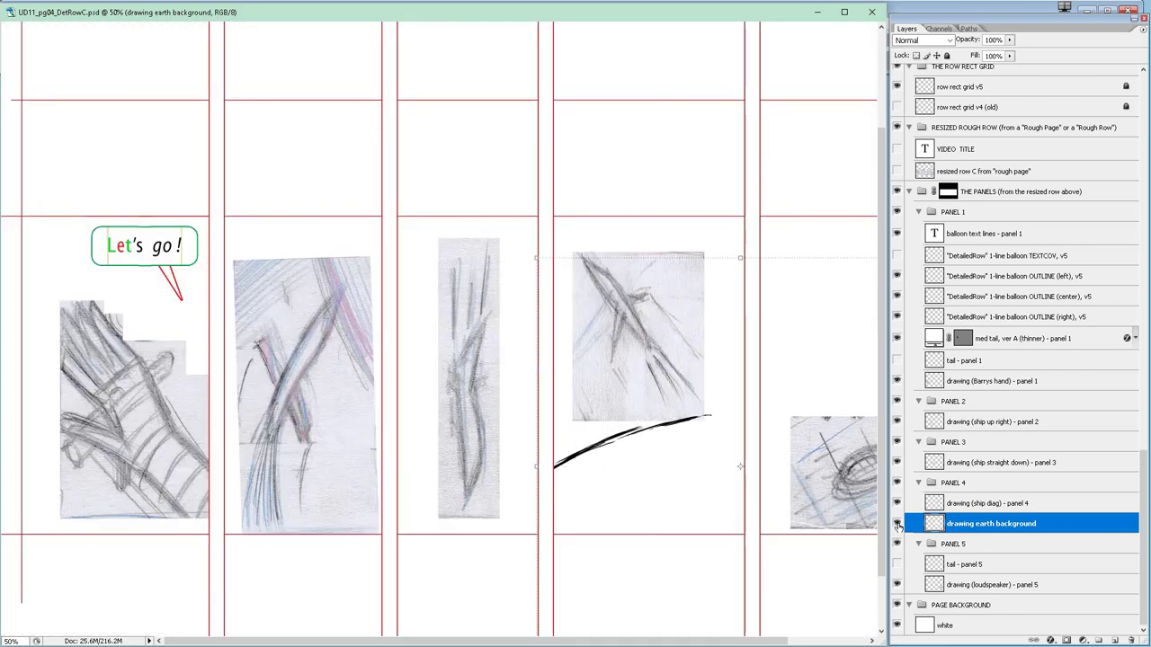
{"action": "left_click", "coordinate": [962, 508]}
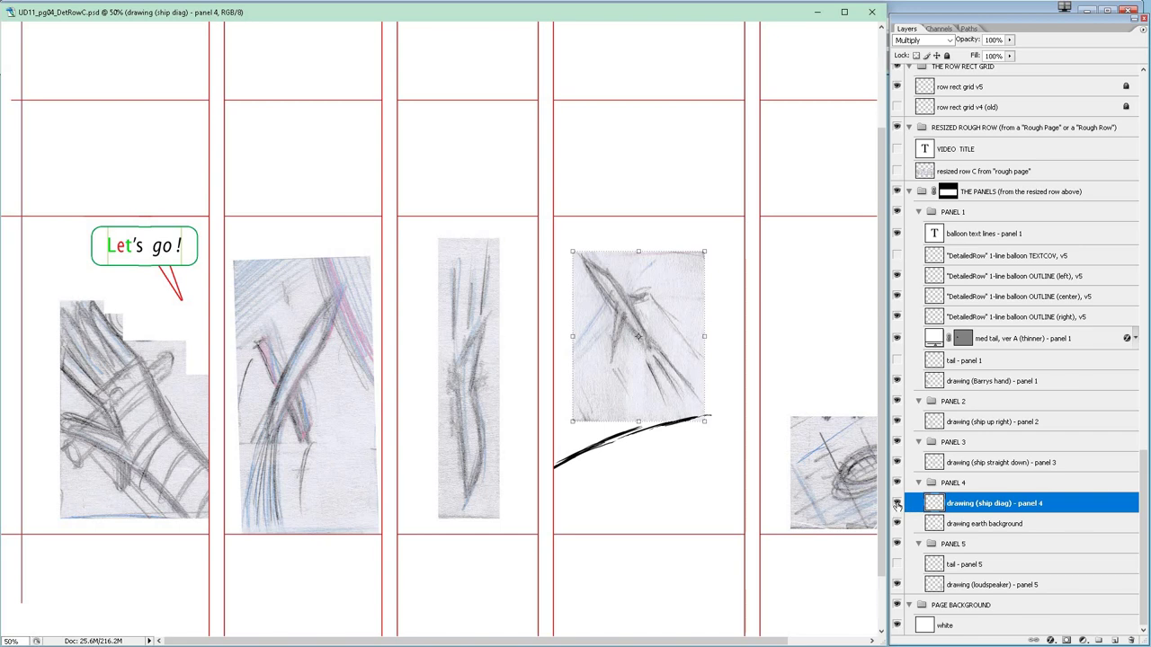
{"action": "left_click", "coordinate": [897, 504], "text": "alt"}
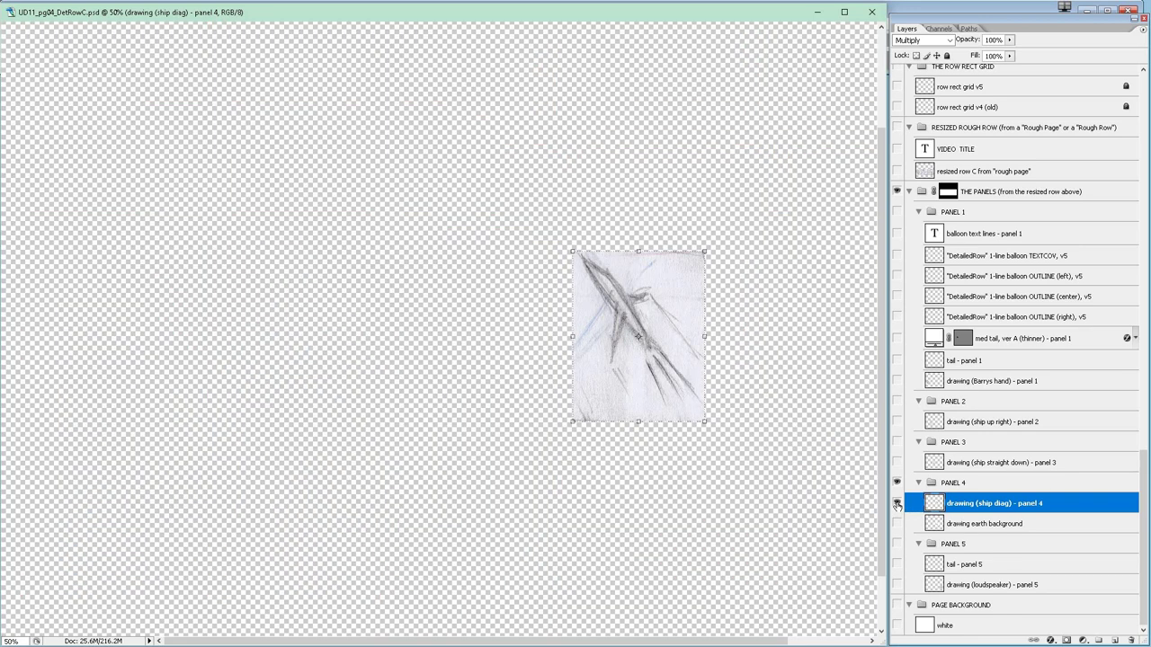
{"action": "left_click", "coordinate": [896, 503], "text": "alt"}
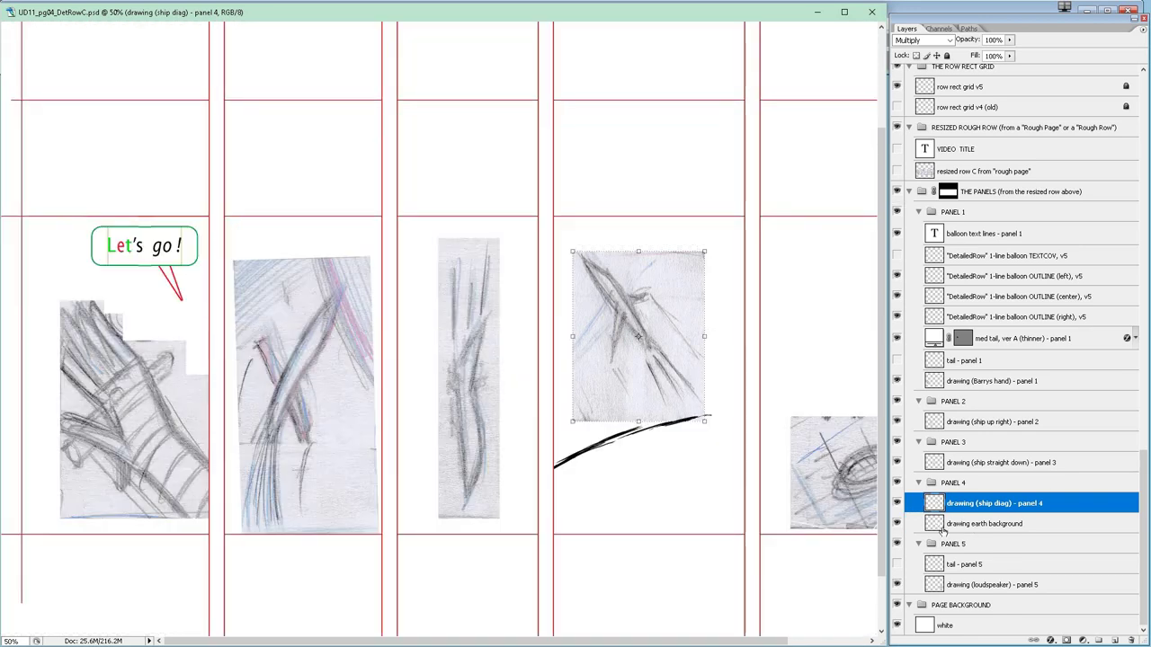
{"action": "left_click", "coordinate": [961, 524]}
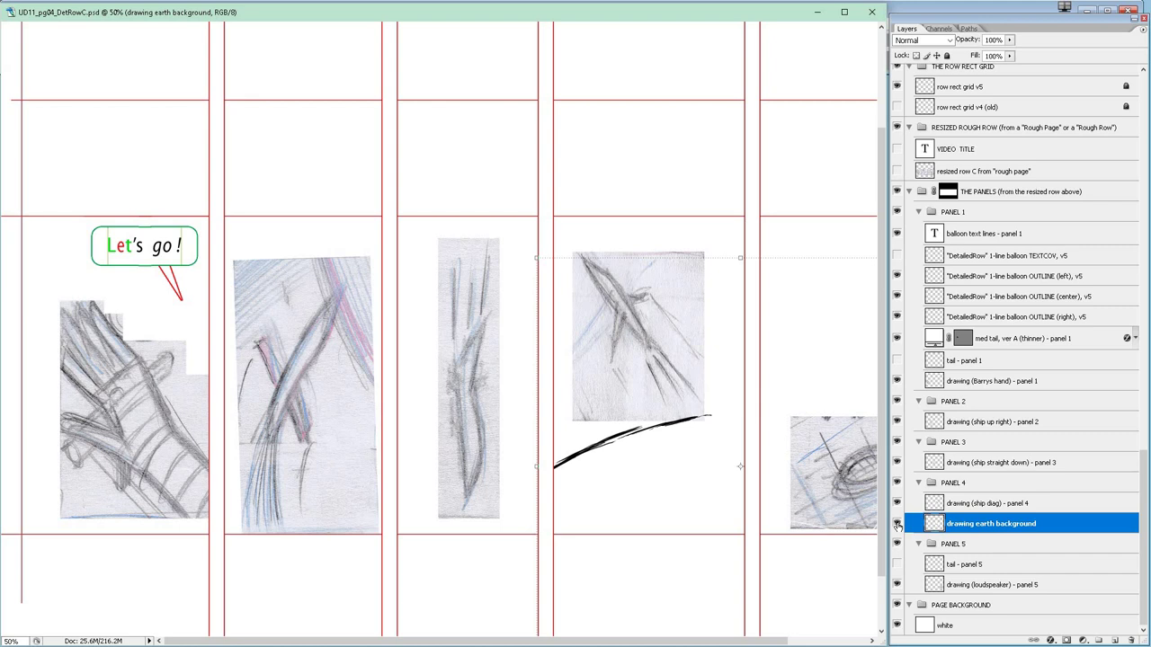
Nudge the earth background stroke down two steps.
{"action": "left_click", "coordinate": [980, 505]}
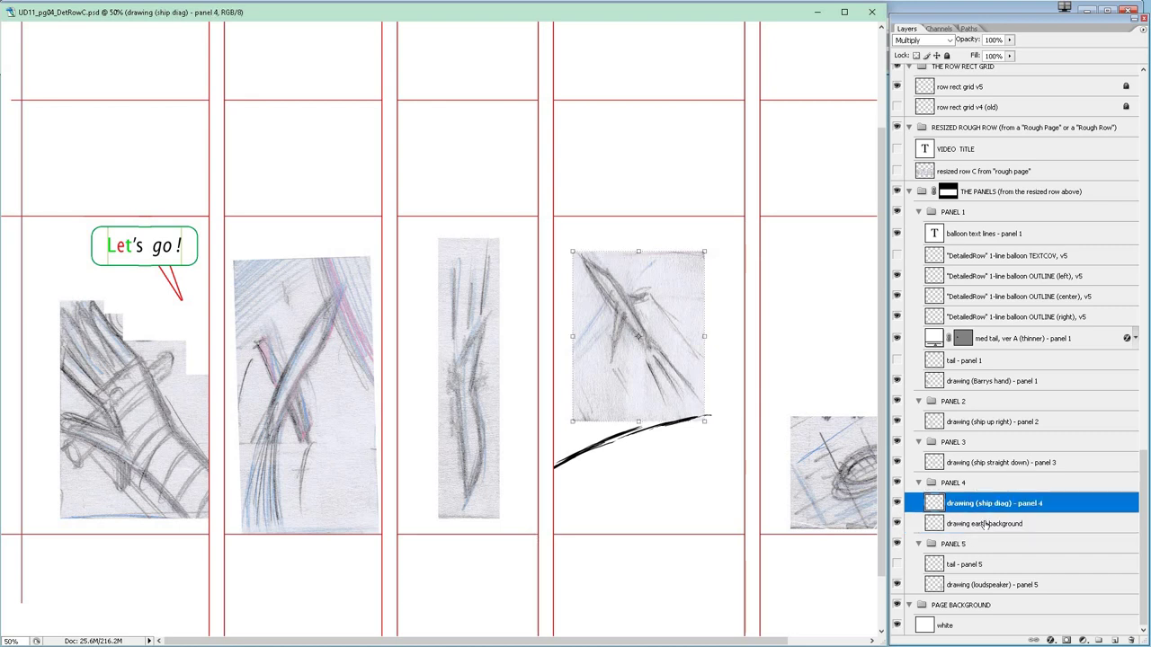
{"action": "left_click", "coordinate": [985, 527], "text": "shift"}
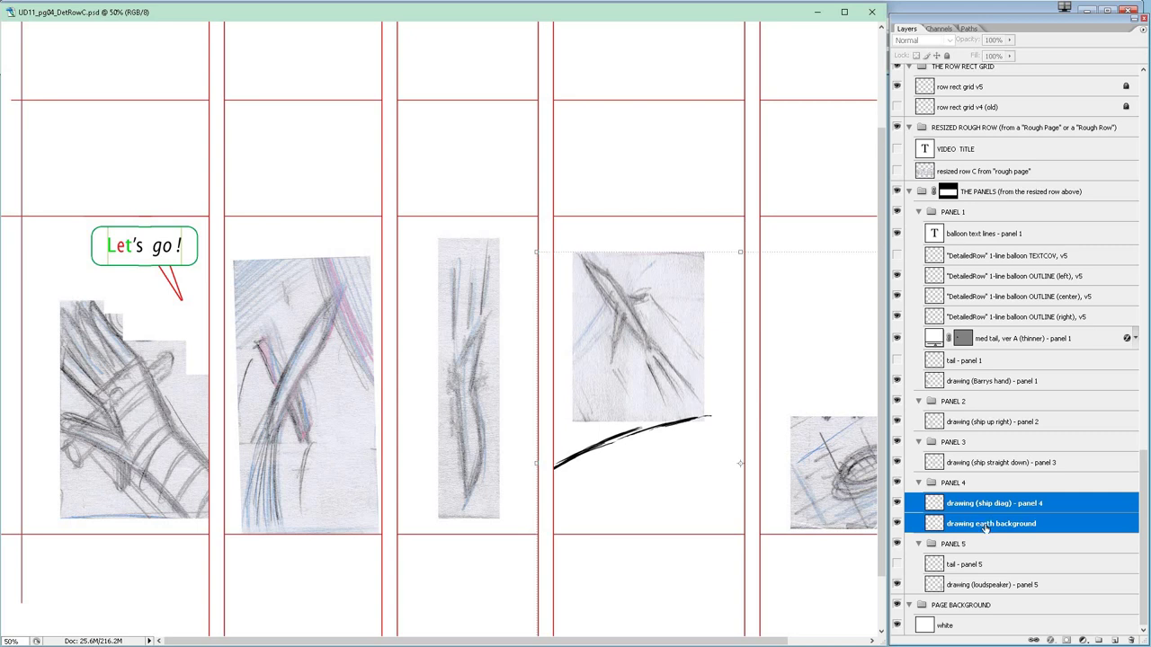
{"action": "left_click", "coordinate": [985, 528]}
{"action": "key", "text": "Down"}
{"action": "key", "text": "Down"}
{"action": "key", "text": "Down"}
{"action": "key", "text": "Down"}
{"action": "key", "text": "Down"}
{"action": "key", "text": "Down"}
{"action": "key", "text": "Down"}
{"action": "key", "text": "Down"}
{"action": "key", "text": "Down"}
{"action": "key", "text": "Down"}
{"action": "key", "text": "Down"}
{"action": "key", "text": "Down"}
{"action": "key", "text": "Down"}
{"action": "key", "text": "Down"}
{"action": "key", "text": "Down"}
{"action": "key", "text": "Down"}
{"action": "key", "text": "Down"}
{"action": "key", "text": "Down"}
{"action": "key", "text": "Down"}
{"action": "key", "text": "Down"}
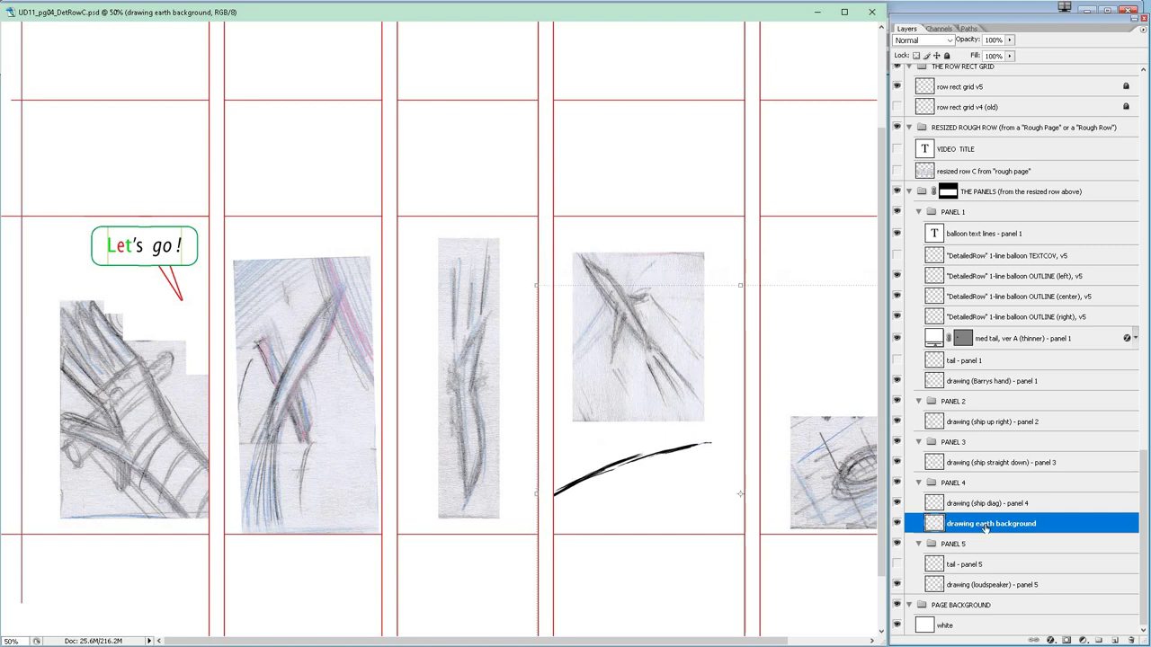
{"action": "key", "text": "Down"}
{"action": "key", "text": "Down"}
{"action": "key", "text": "Down"}
{"action": "key", "text": "Down"}
{"action": "key", "text": "Down"}
{"action": "key", "text": "Down"}
{"action": "key", "text": "Down"}
{"action": "key", "text": "Down"}
{"action": "key", "text": "Down"}
{"action": "key", "text": "Down"}
{"action": "key", "text": "Down"}
{"action": "key", "text": "Down"}
{"action": "key", "text": "Down"}
{"action": "key", "text": "Down"}
{"action": "key", "text": "Down"}
{"action": "key", "text": "Down"}
{"action": "key", "text": "Down"}
{"action": "key", "text": "Down"}
{"action": "key", "text": "Down"}
{"action": "key", "text": "Down"}
{"action": "key", "text": "Down"}
{"action": "key", "text": "Down"}
{"action": "key", "text": "Down"}
{"action": "key", "text": "Down"}
{"action": "key", "text": "Down"}
{"action": "key", "text": "Down"}
{"action": "key", "text": "Down"}
{"action": "key", "text": "Down"}
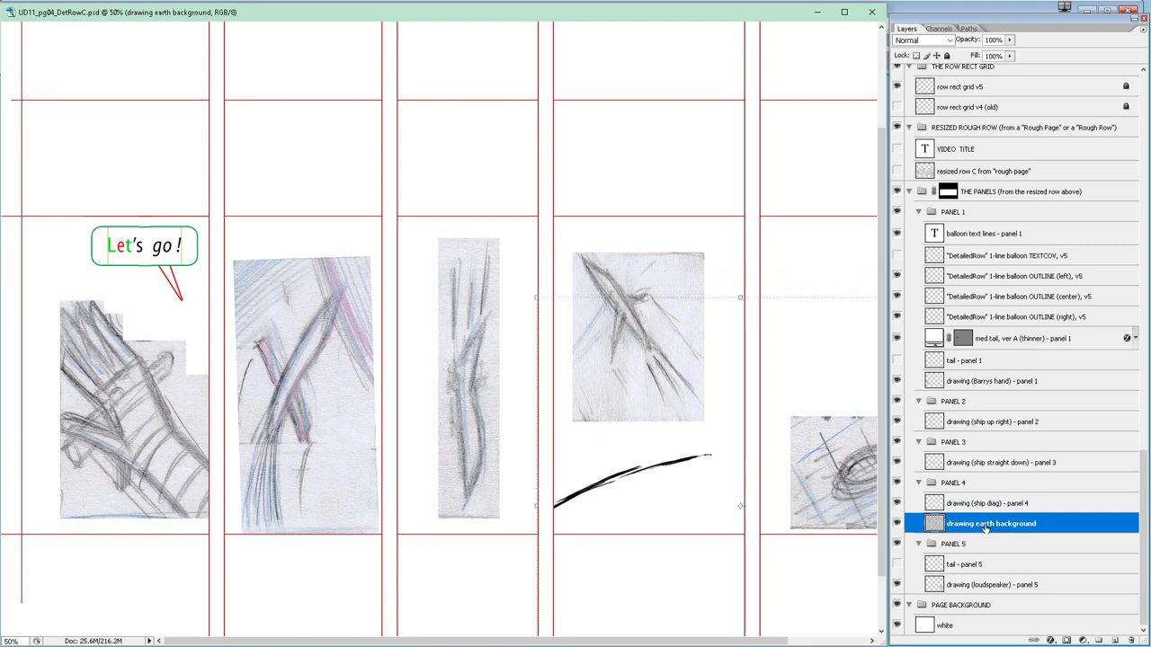
Nudge the panel 4 ship drawing down one step and right one step.
{"action": "left_click", "coordinate": [978, 507]}
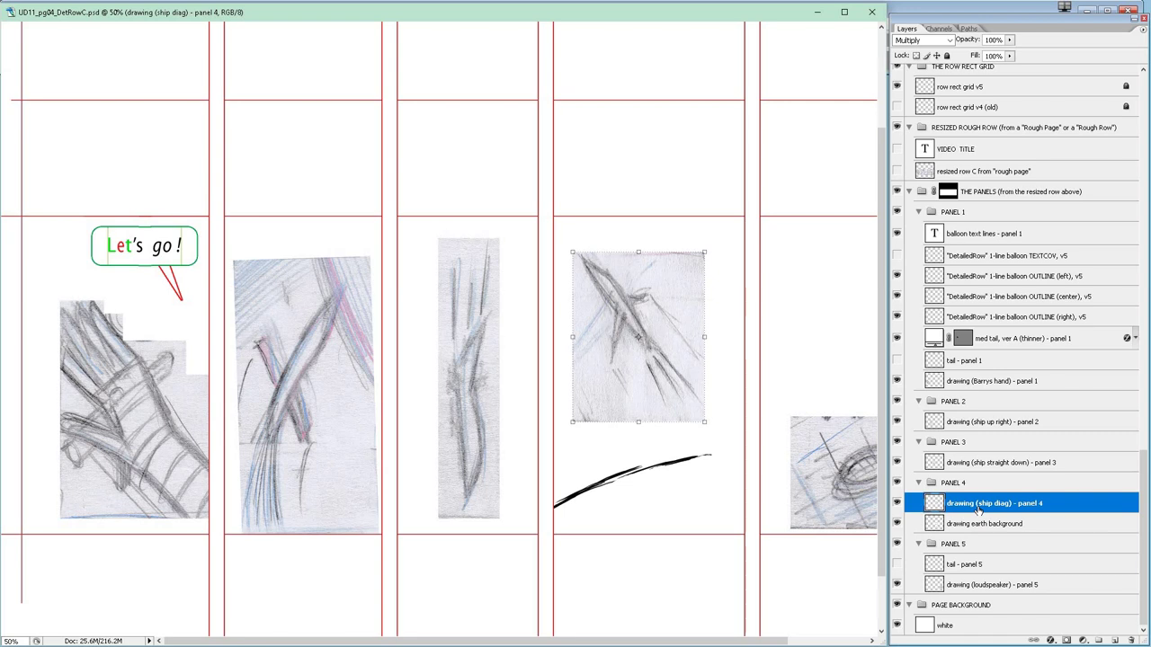
{"action": "key", "text": "Down"}
{"action": "key", "text": "Down"}
{"action": "key", "text": "Down"}
{"action": "key", "text": "Down"}
{"action": "key", "text": "Down"}
{"action": "key", "text": "Down"}
{"action": "key", "text": "Down"}
{"action": "key", "text": "Down"}
{"action": "key", "text": "Down"}
{"action": "key", "text": "Down"}
{"action": "key", "text": "Down"}
{"action": "key", "text": "Down"}
{"action": "key", "text": "Down"}
{"action": "key", "text": "Down"}
{"action": "key", "text": "Down"}
{"action": "key", "text": "Down"}
{"action": "key", "text": "Down"}
{"action": "key", "text": "Down"}
{"action": "key", "text": "Down"}
{"action": "key", "text": "Down"}
{"action": "key", "text": "Down"}
{"action": "key", "text": "Down"}
{"action": "key", "text": "Down"}
{"action": "key", "text": "Down"}
{"action": "key", "text": "Down"}
{"action": "key", "text": "Down"}
{"action": "key", "text": "Down"}
{"action": "key", "text": "Down"}
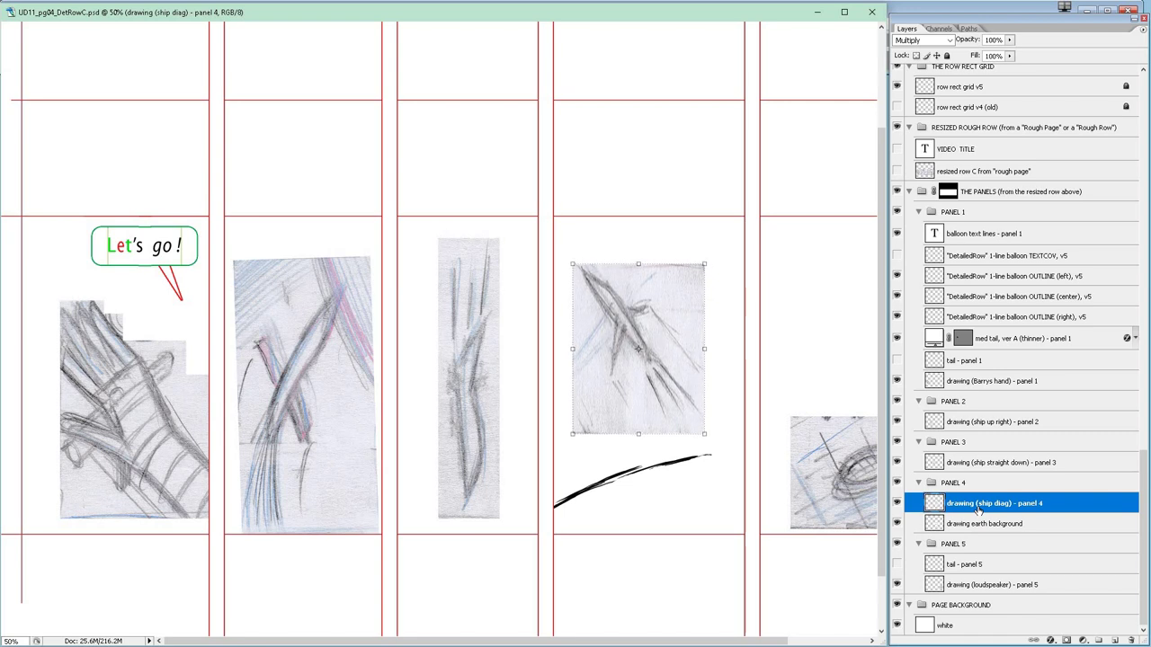
{"action": "key", "text": "Right"}
{"action": "key", "text": "Right"}
{"action": "key", "text": "Right"}
{"action": "key", "text": "Right"}
{"action": "key", "text": "Right"}
{"action": "key", "text": "Right"}
{"action": "key", "text": "Right"}
{"action": "key", "text": "Right"}
{"action": "key", "text": "Right"}
{"action": "key", "text": "Right"}
{"action": "key", "text": "Right"}
{"action": "key", "text": "Right"}
{"action": "key", "text": "Right"}
{"action": "key", "text": "Right"}
{"action": "key", "text": "Right"}
{"action": "key", "text": "Right"}
{"action": "key", "text": "Right"}
{"action": "key", "text": "Right"}
{"action": "key", "text": "Right"}
{"action": "key", "text": "Right"}
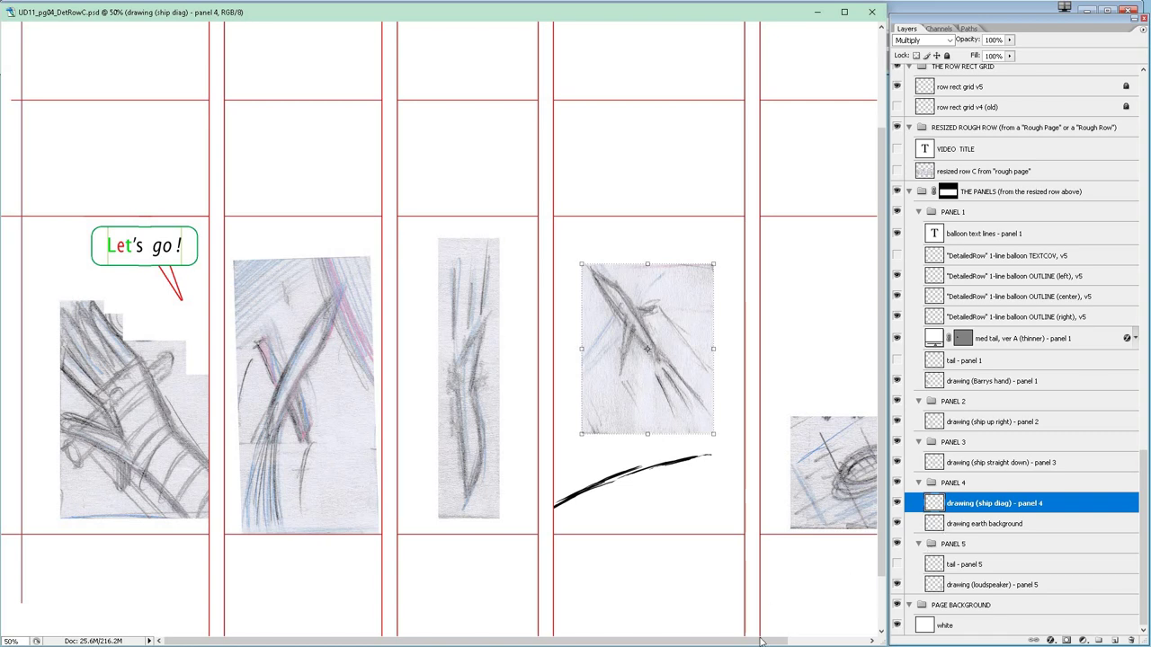
{"action": "left_click_drag", "start_coordinate": [765, 640], "coordinate": [867, 638]}
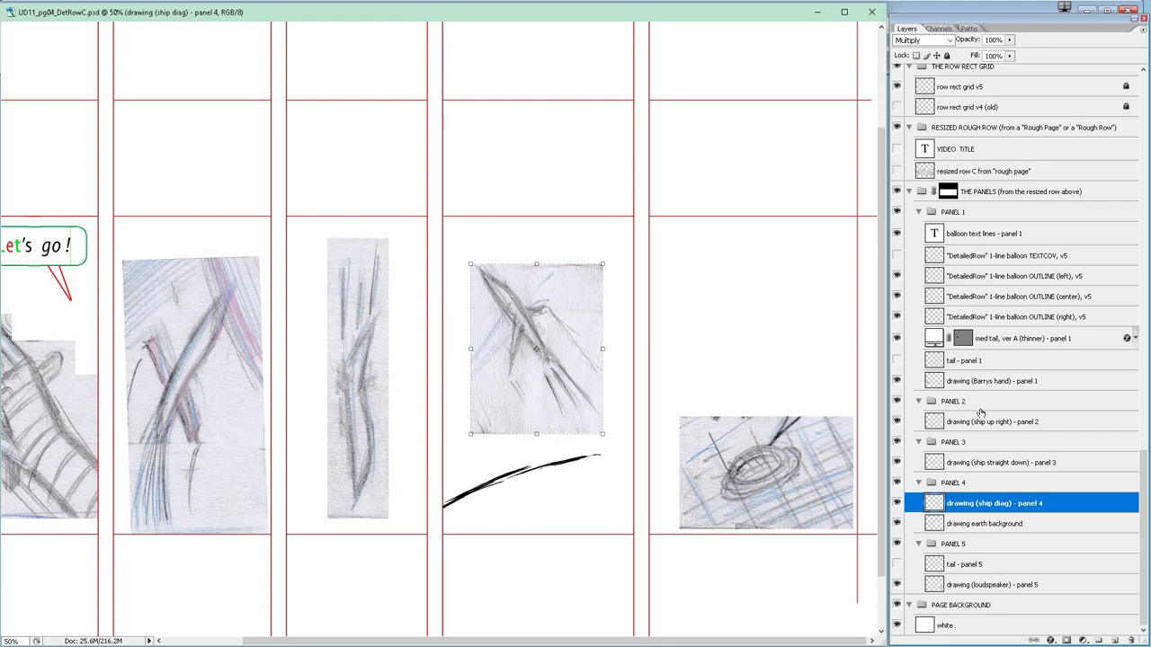
Show the 'resized row C from rough page' layer and view it alone.
{"action": "left_click", "coordinate": [896, 171]}
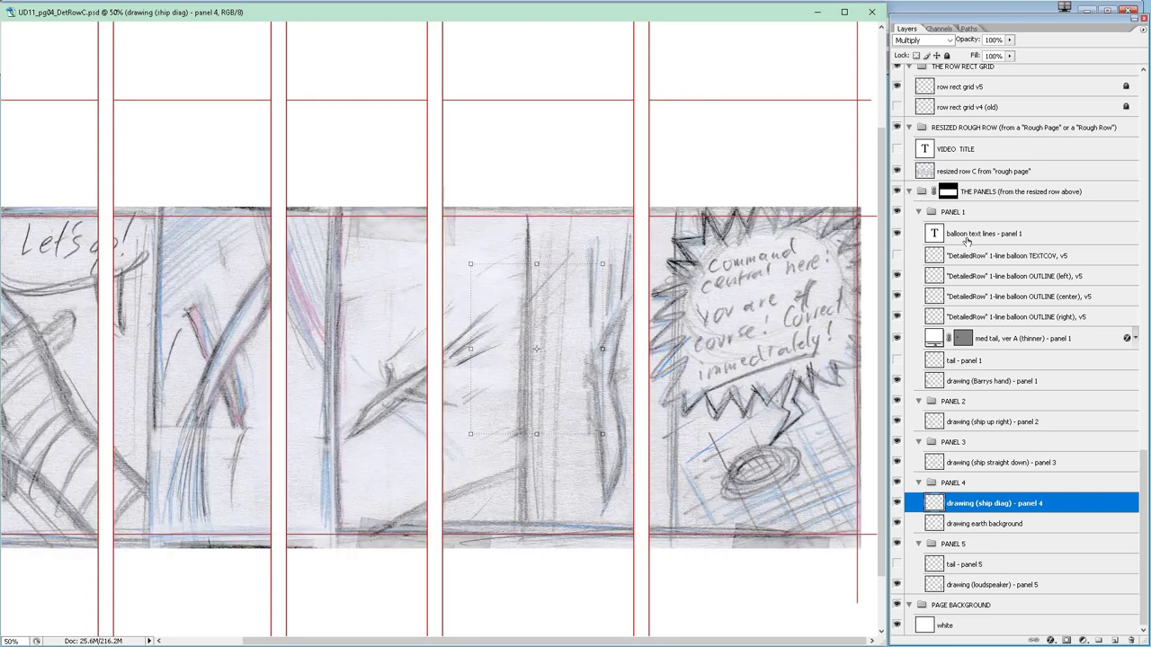
{"action": "left_click", "coordinate": [896, 171], "text": "alt"}
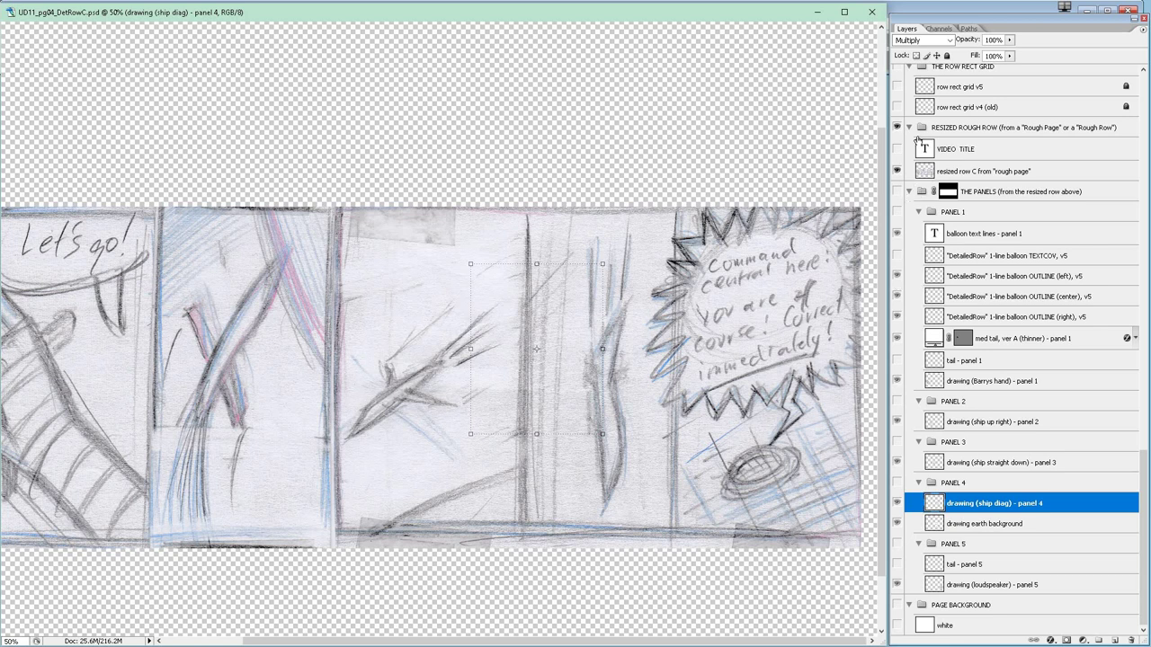
Hide the rough row and show panel 5's loudspeaker drawing and 'tail - panel 5'.
{"action": "left_click", "coordinate": [897, 171]}
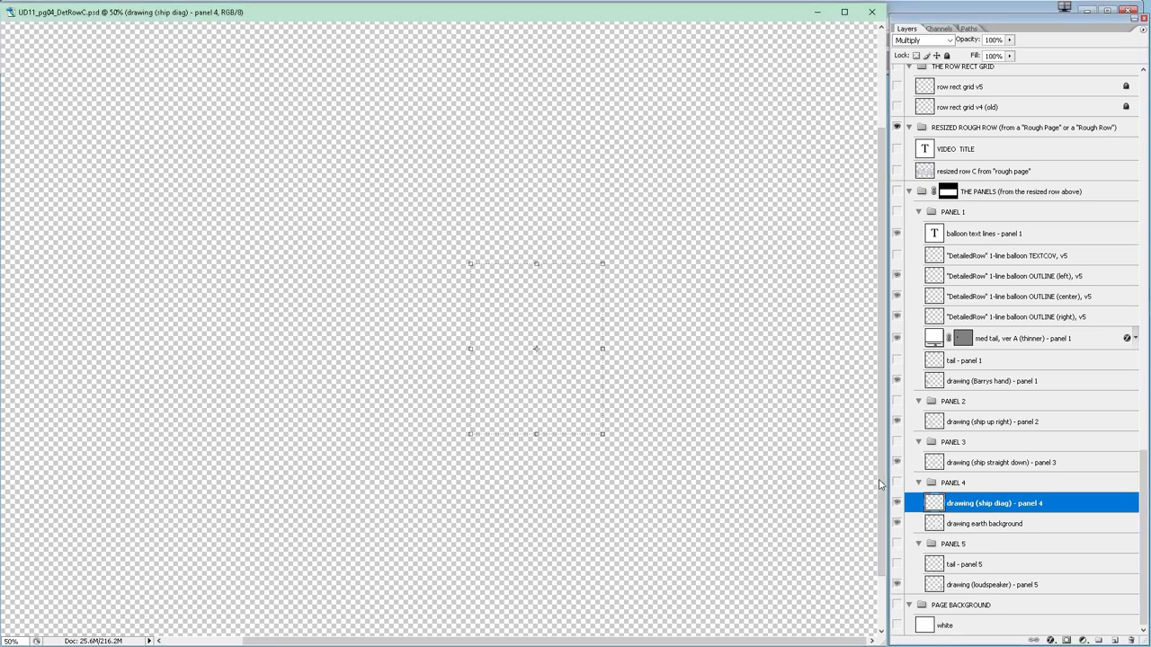
{"action": "mouse_move", "coordinate": [884, 482]}
{"action": "left_mouse_down"}
{"action": "mouse_move", "coordinate": [887, 513]}
{"action": "mouse_move", "coordinate": [880, 391]}
{"action": "mouse_move", "coordinate": [880, 460]}
{"action": "left_mouse_up"}
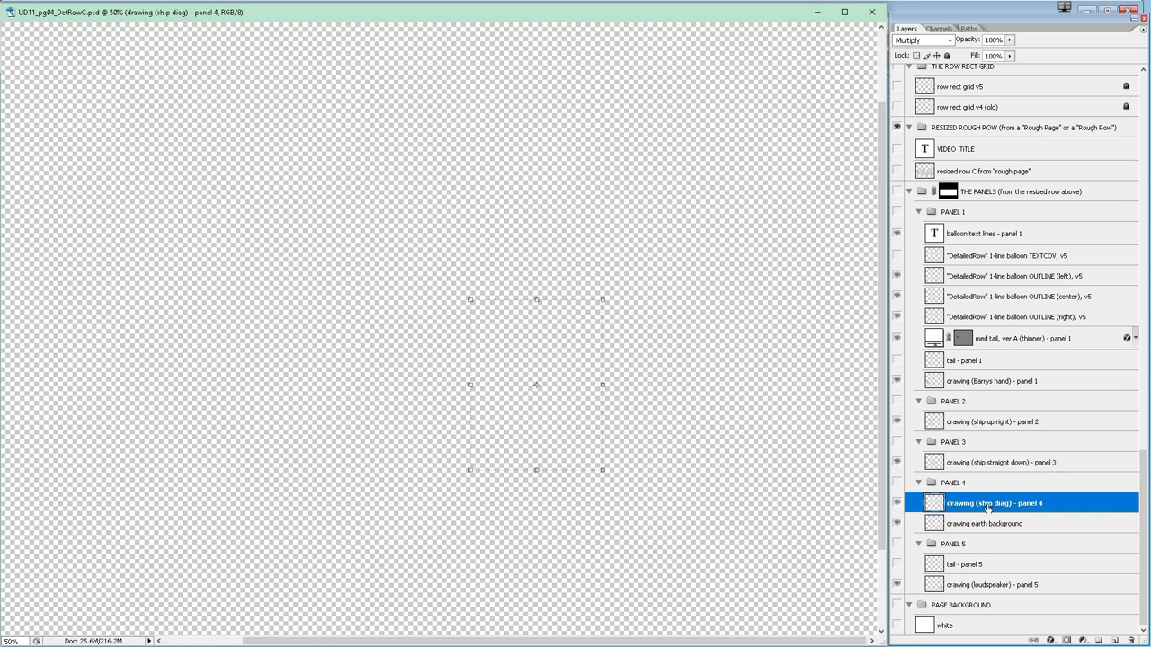
{"action": "left_click", "coordinate": [898, 572]}
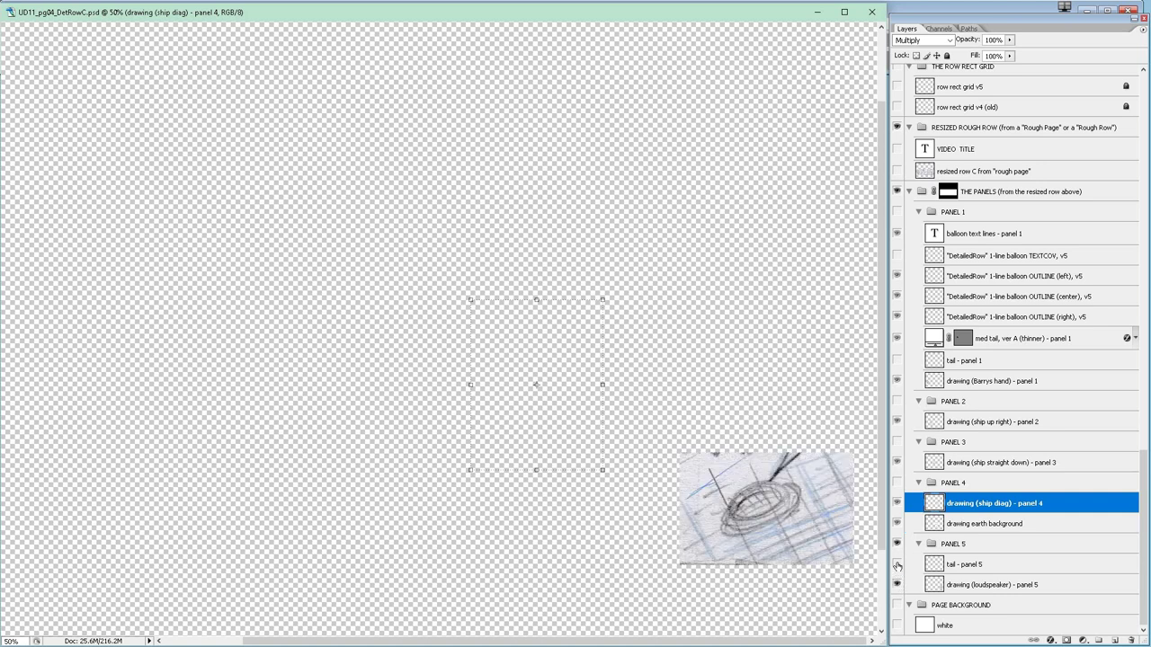
{"action": "left_click", "coordinate": [896, 564]}
Turn on the red row grid and the gutter layers in the USE THESE GUTTERS group.
{"action": "scroll", "coordinate": [935, 260], "scroll_direction": "up", "scroll_amount": 3}
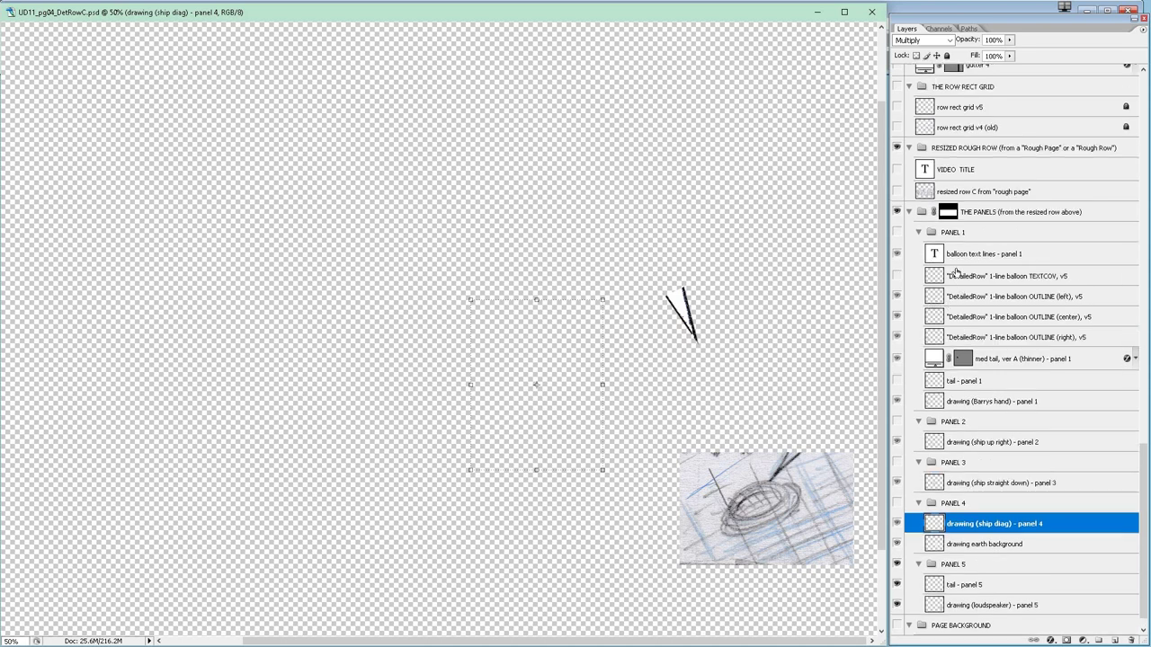
{"action": "left_click", "coordinate": [897, 229]}
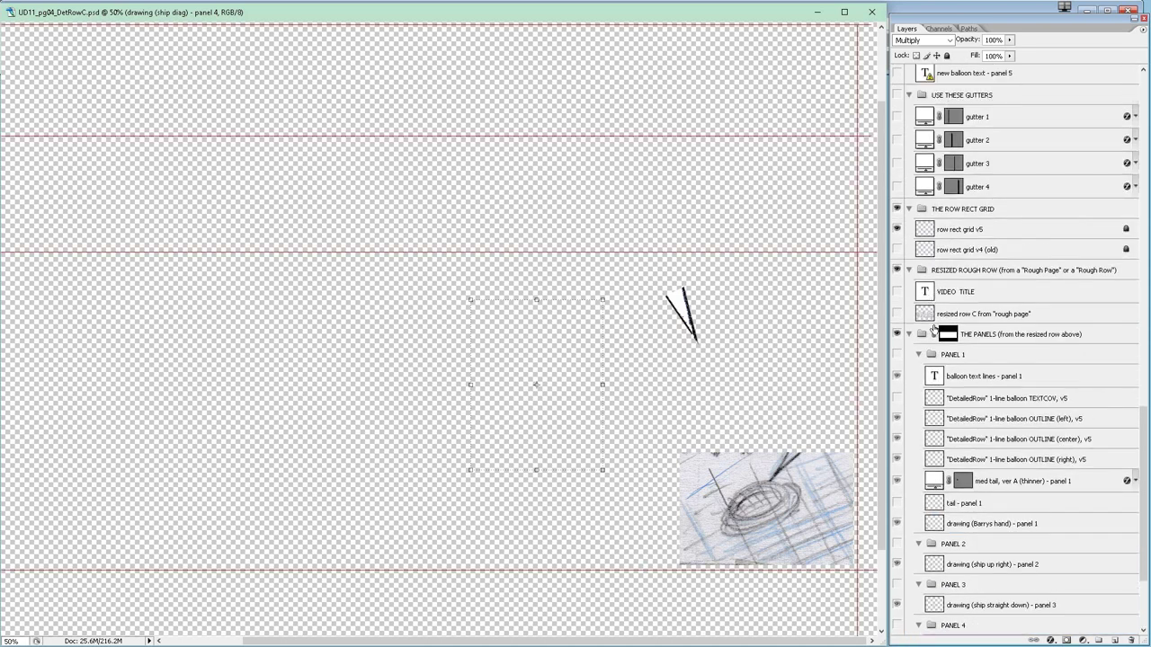
{"action": "scroll", "coordinate": [974, 368], "scroll_direction": "down", "scroll_amount": 3}
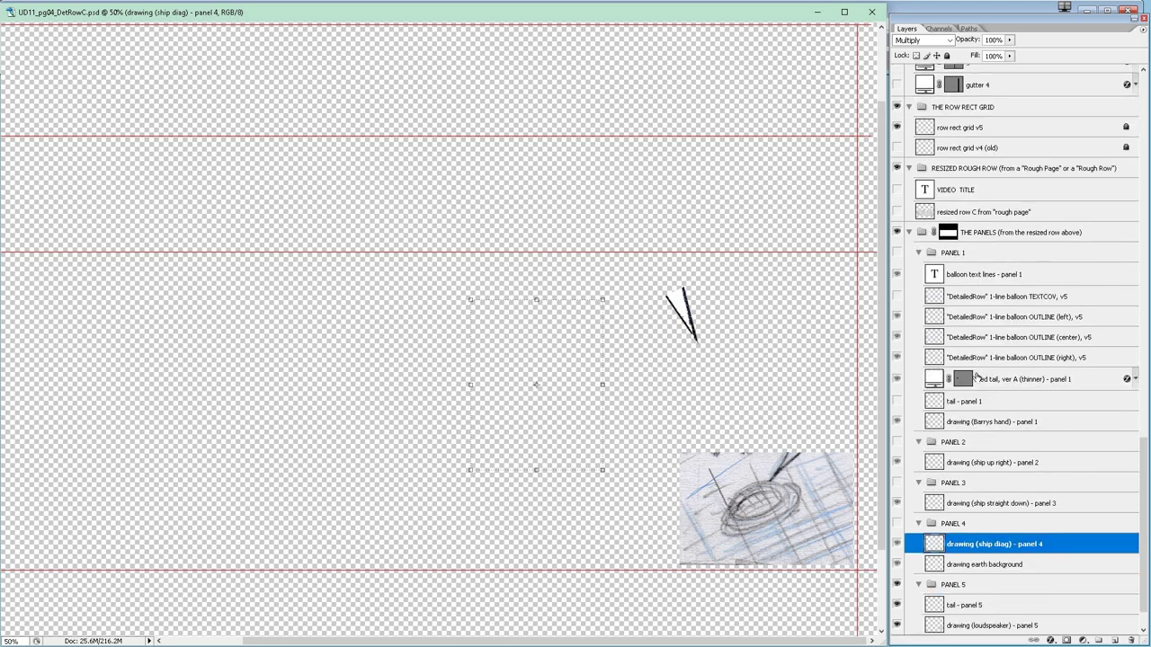
{"action": "scroll", "coordinate": [980, 377], "scroll_direction": "up", "scroll_amount": 9}
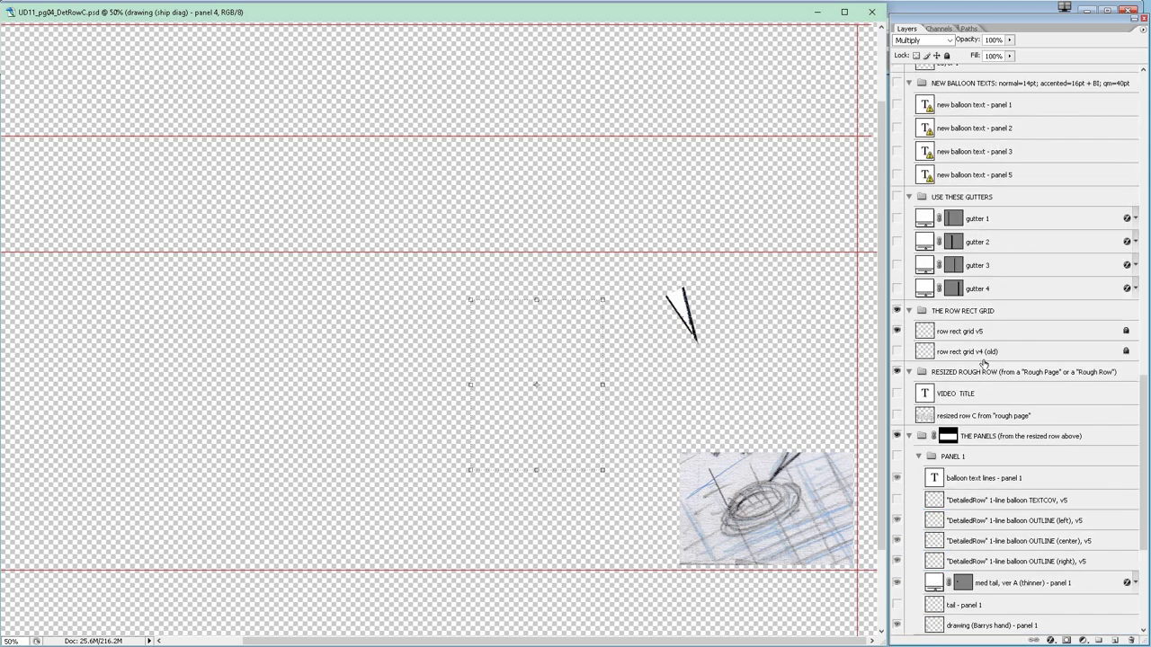
{"action": "scroll", "coordinate": [984, 359], "scroll_direction": "up", "scroll_amount": 3}
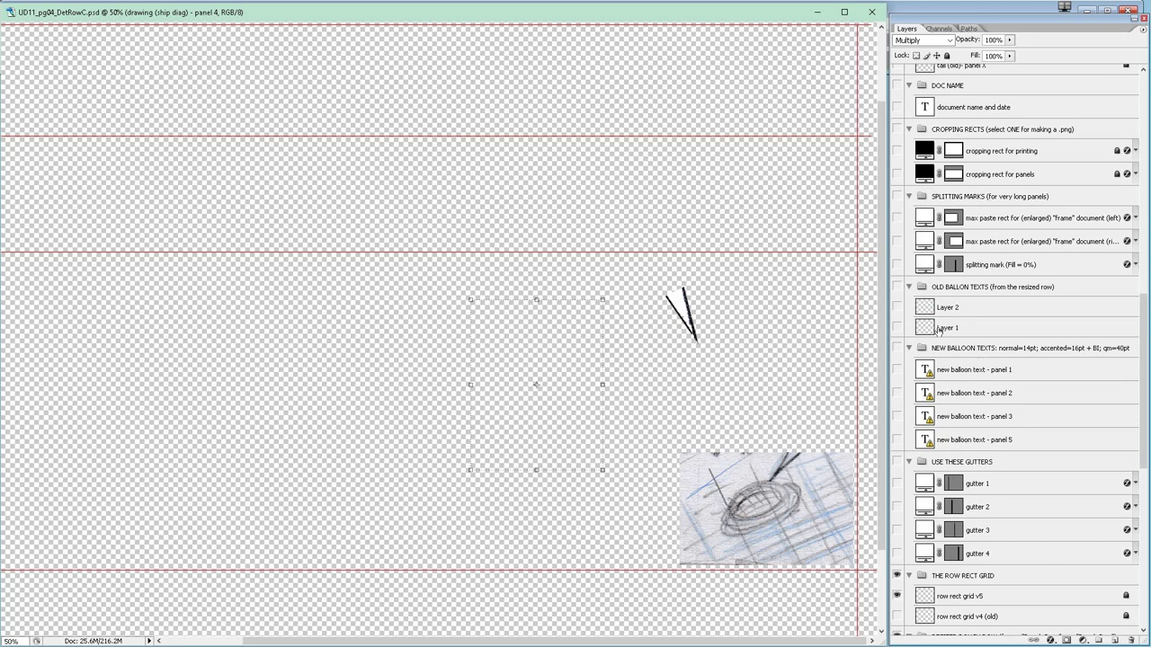
{"action": "scroll", "coordinate": [971, 326], "scroll_direction": "up", "scroll_amount": 2}
{"action": "scroll", "coordinate": [986, 329], "scroll_direction": "up", "scroll_amount": 2}
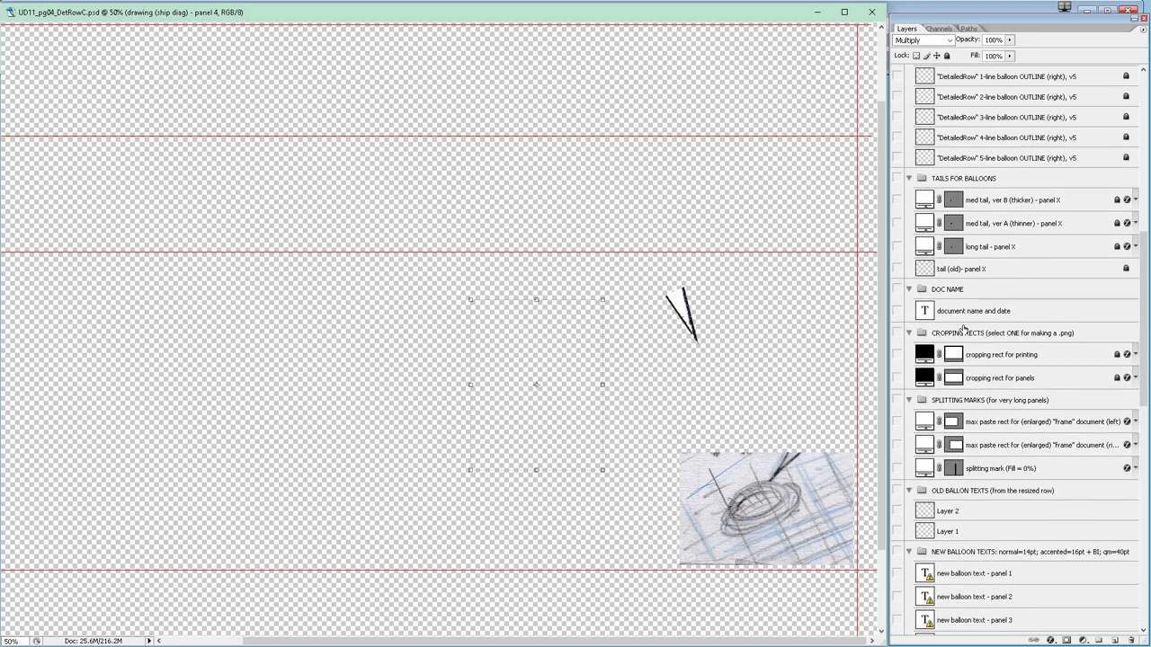
{"action": "scroll", "coordinate": [963, 328], "scroll_direction": "up", "scroll_amount": 5}
{"action": "scroll", "coordinate": [963, 330], "scroll_direction": "down", "scroll_amount": 4}
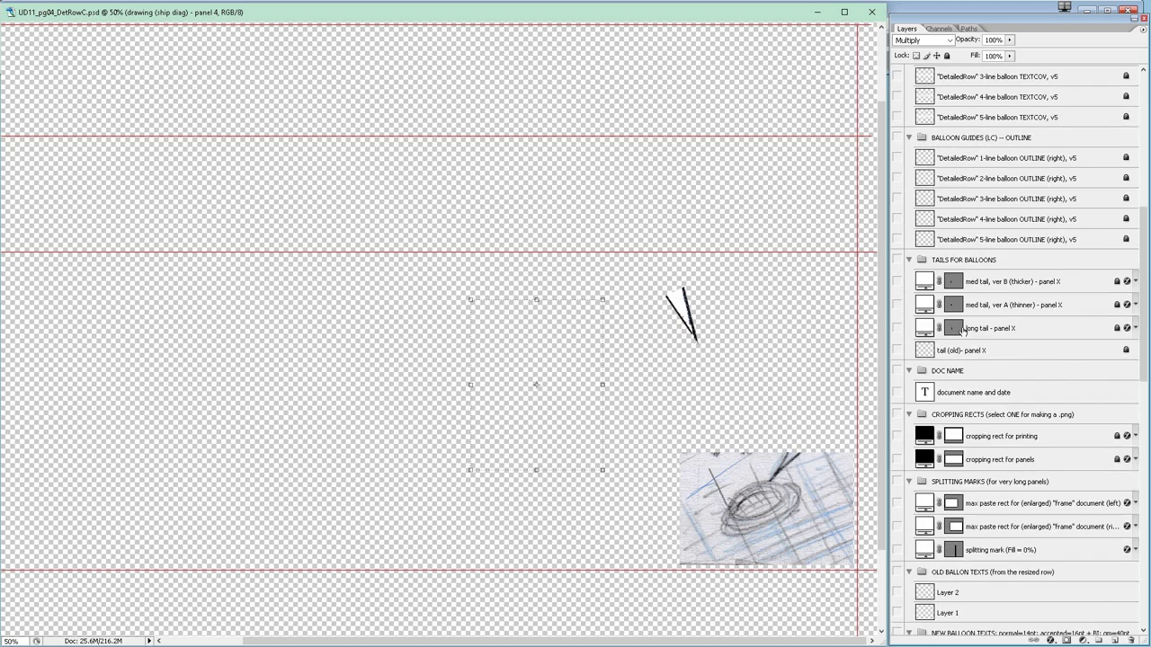
{"action": "scroll", "coordinate": [962, 329], "scroll_direction": "down", "scroll_amount": 2}
{"action": "scroll", "coordinate": [975, 377], "scroll_direction": "down", "scroll_amount": 2}
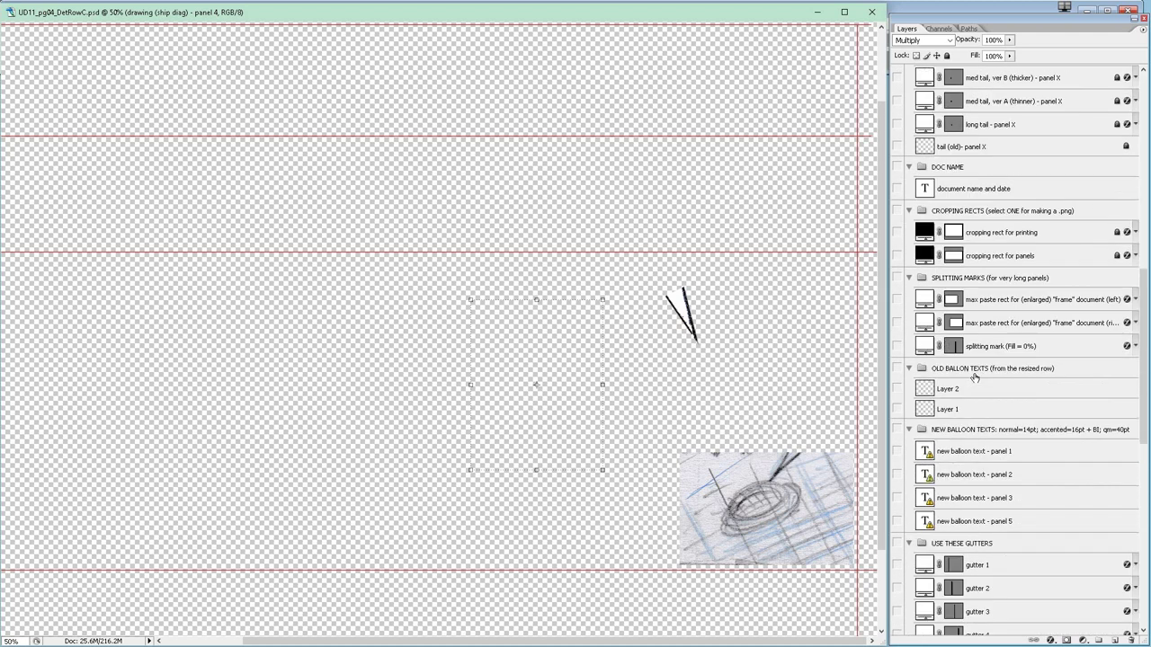
{"action": "scroll", "coordinate": [973, 377], "scroll_direction": "down", "scroll_amount": 2}
{"action": "scroll", "coordinate": [974, 374], "scroll_direction": "down", "scroll_amount": 2}
{"action": "scroll", "coordinate": [975, 371], "scroll_direction": "down", "scroll_amount": 2}
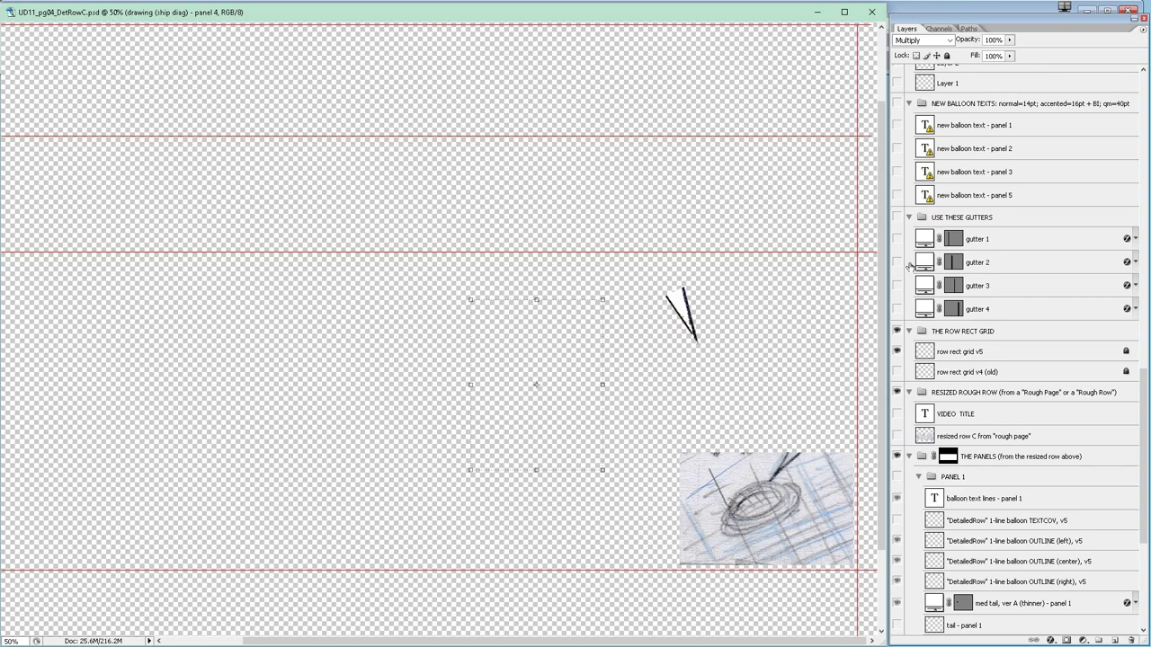
{"action": "left_click_drag", "start_coordinate": [896, 241], "coordinate": [897, 313]}
{"action": "scroll", "coordinate": [992, 360], "scroll_direction": "down", "scroll_amount": 4}
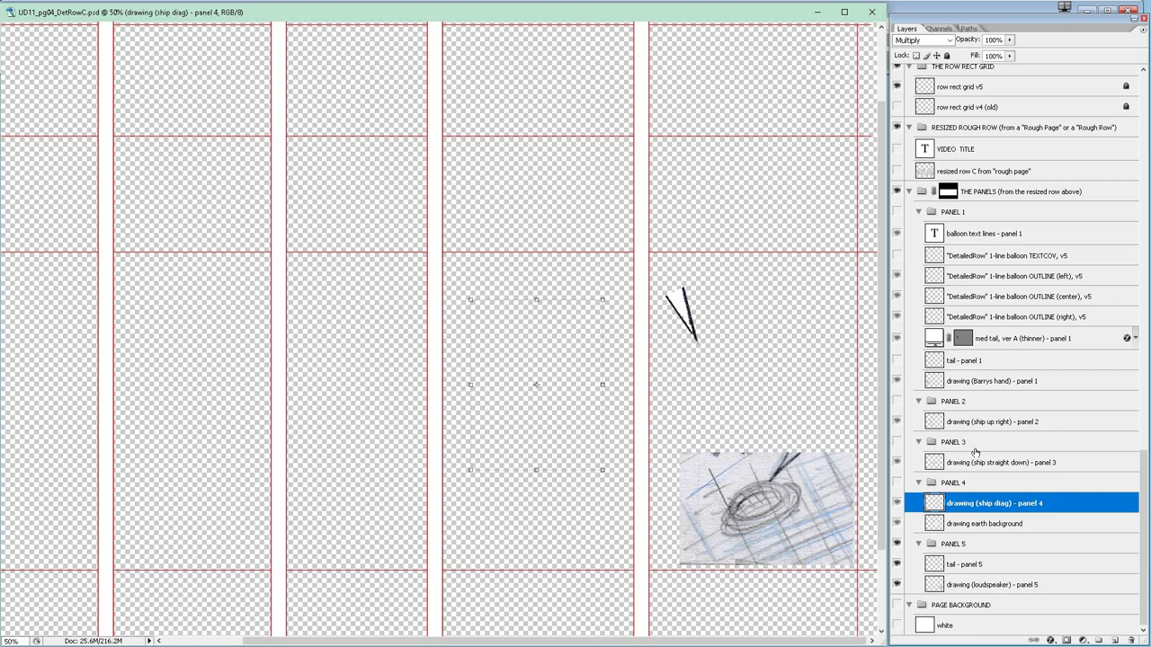
Show the panel drawing and balloon layers, then delete the 'tail - panel 1' layer.
{"action": "left_click", "coordinate": [896, 441]}
{"action": "left_click_drag", "start_coordinate": [897, 412], "coordinate": [897, 359]}
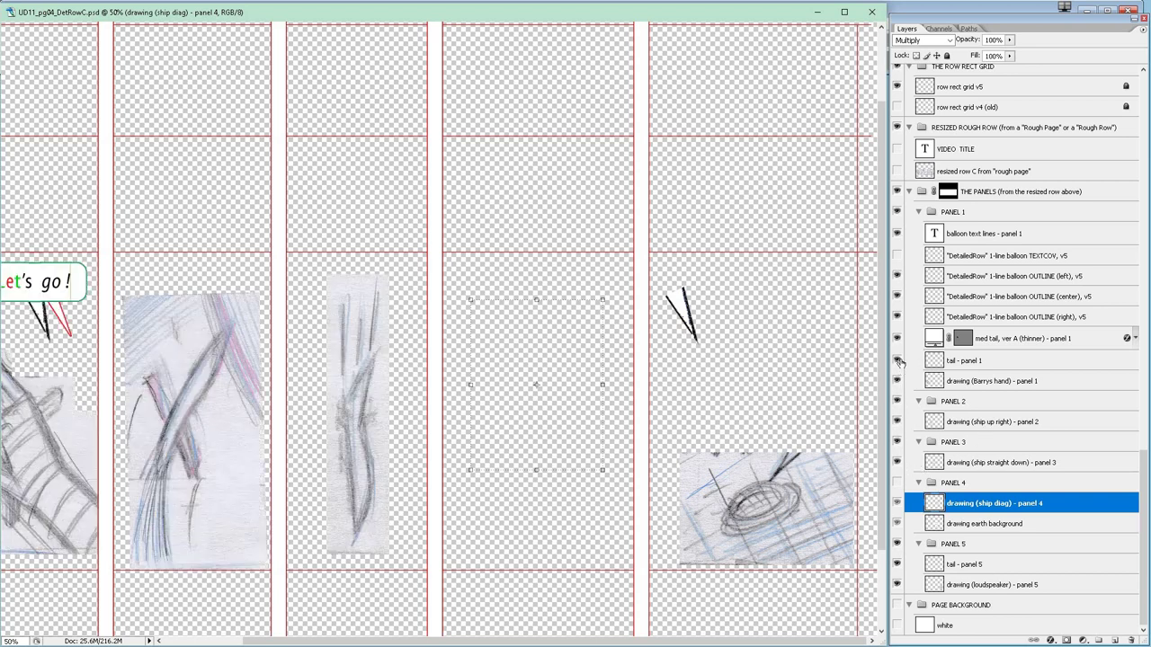
{"action": "left_click", "coordinate": [896, 361]}
{"action": "left_click", "coordinate": [979, 364]}
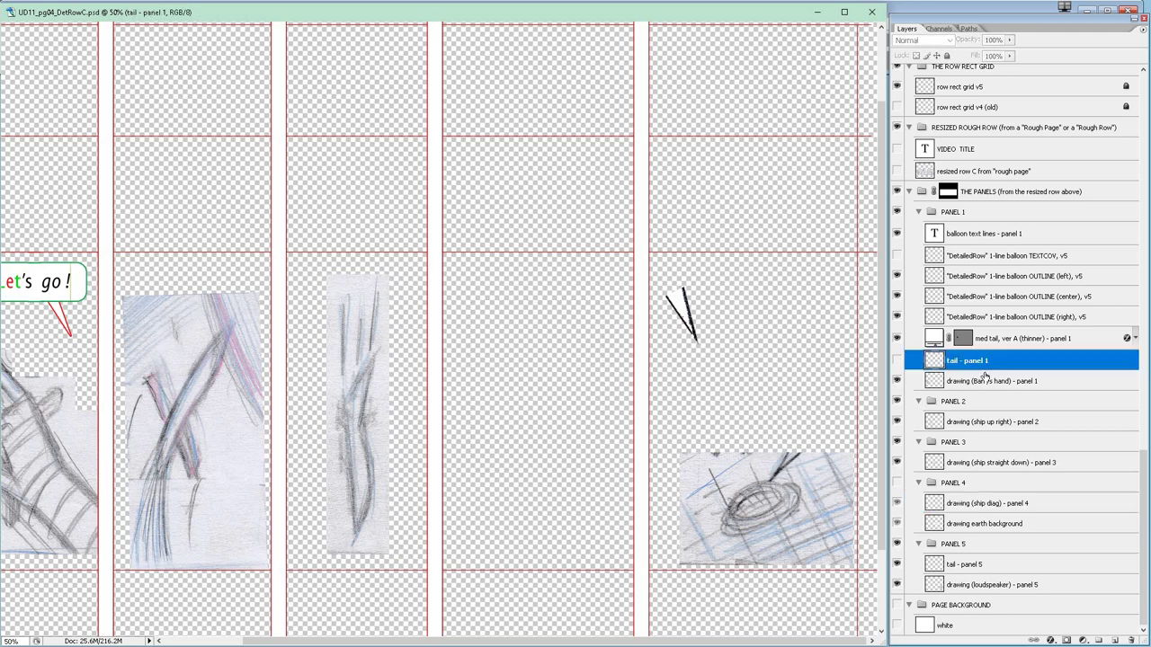
{"action": "key", "text": "Delete"}
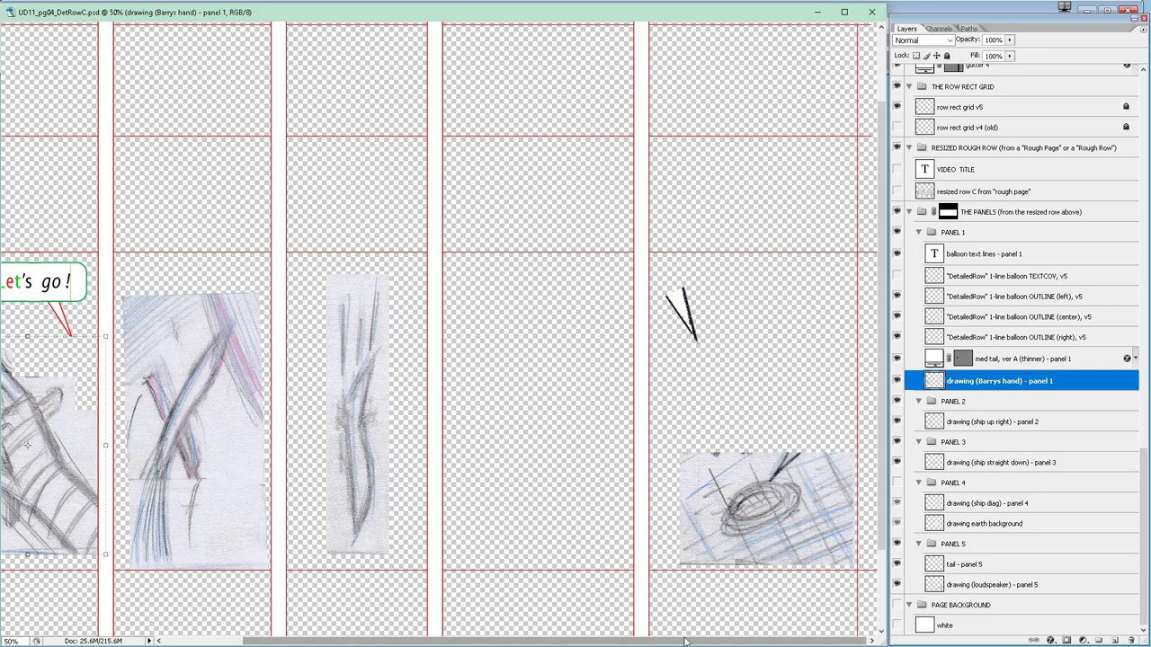
Briefly compare against the rough row, then select 'balloon text lines - panel 1'.
{"action": "left_click", "coordinate": [897, 192]}
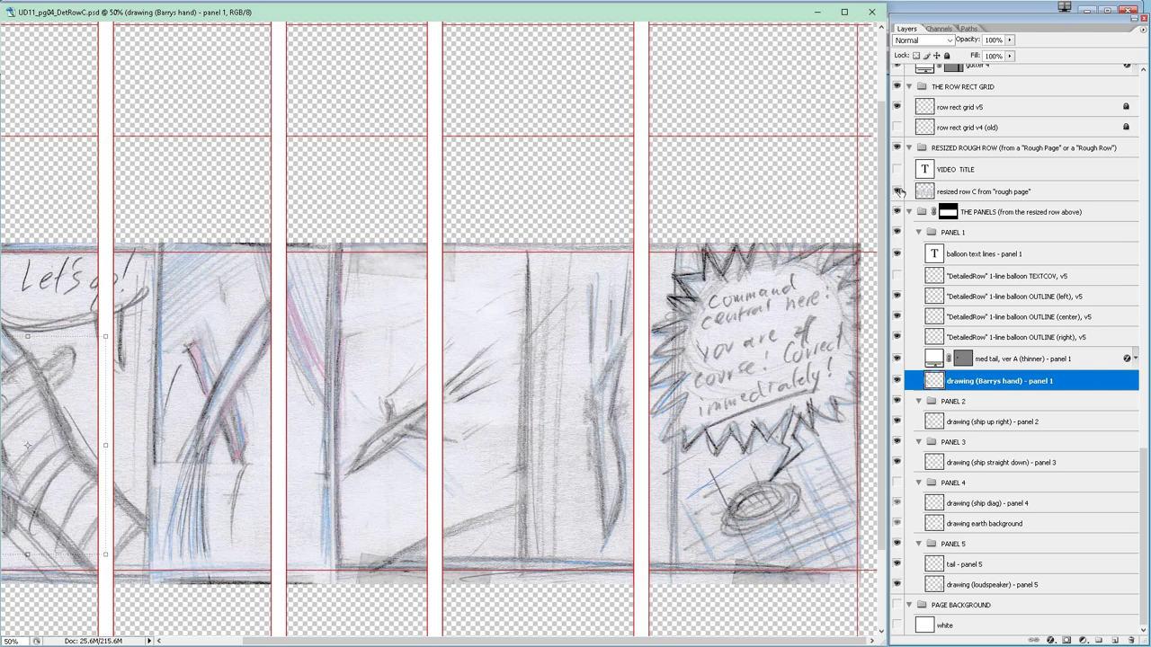
{"action": "left_click", "coordinate": [896, 192]}
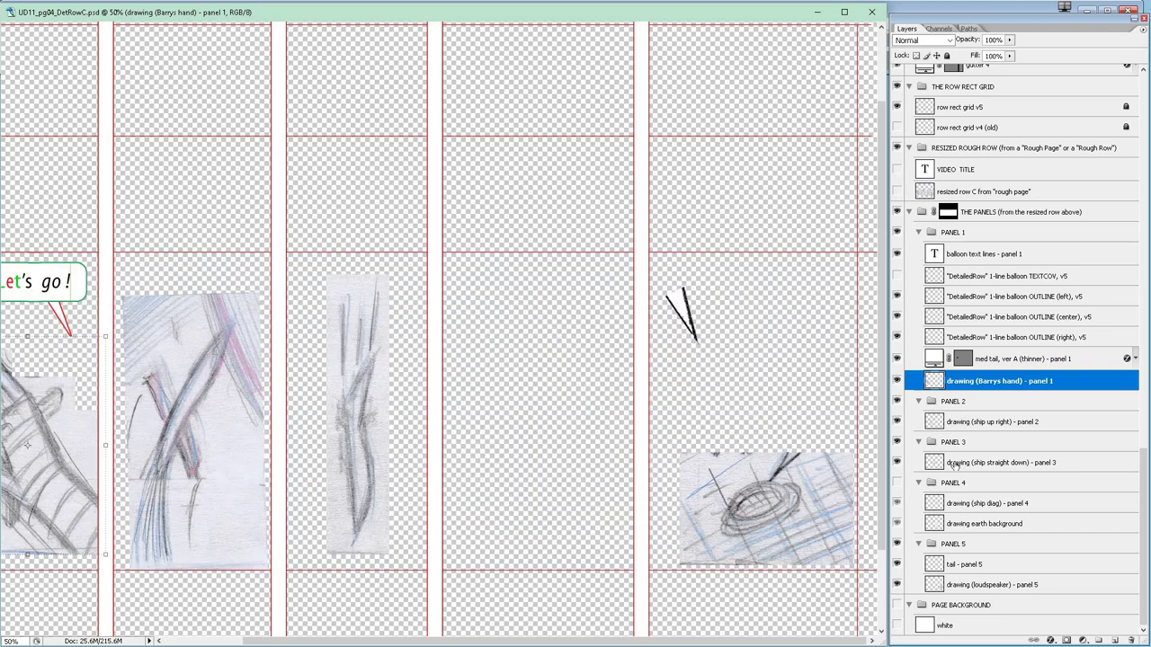
{"action": "left_click", "coordinate": [991, 255]}
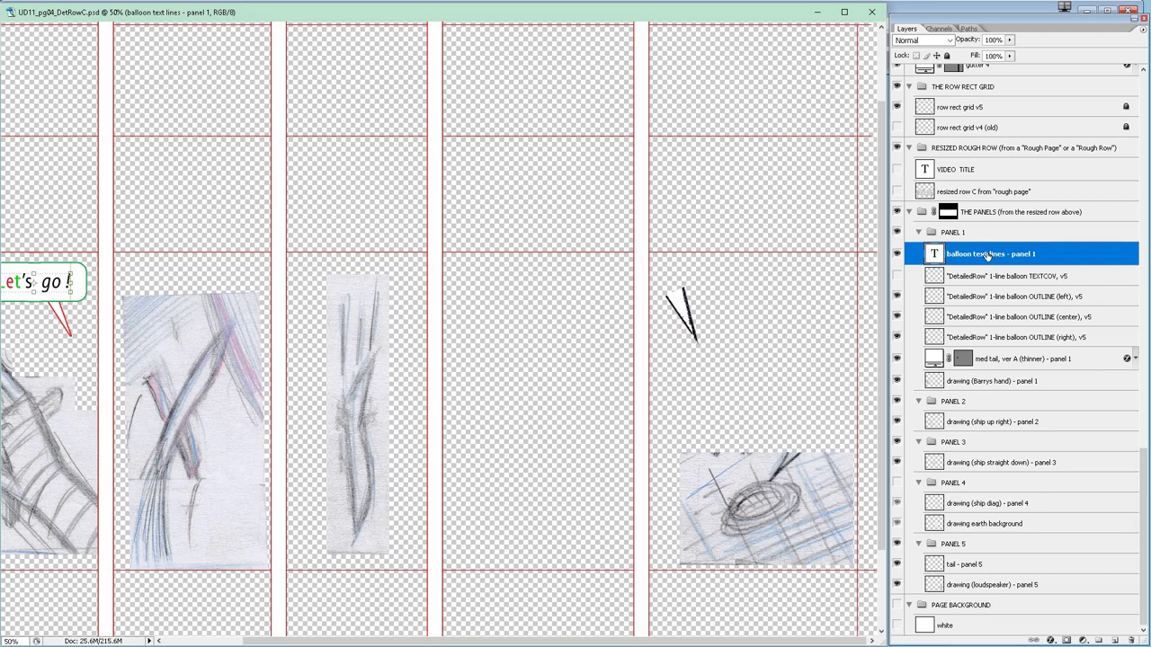
Copy the 'Let's go!' text layer into the PANEL 5 group and shift it right into panel 5.
{"action": "left_click_drag", "start_coordinate": [990, 255], "coordinate": [992, 556]}
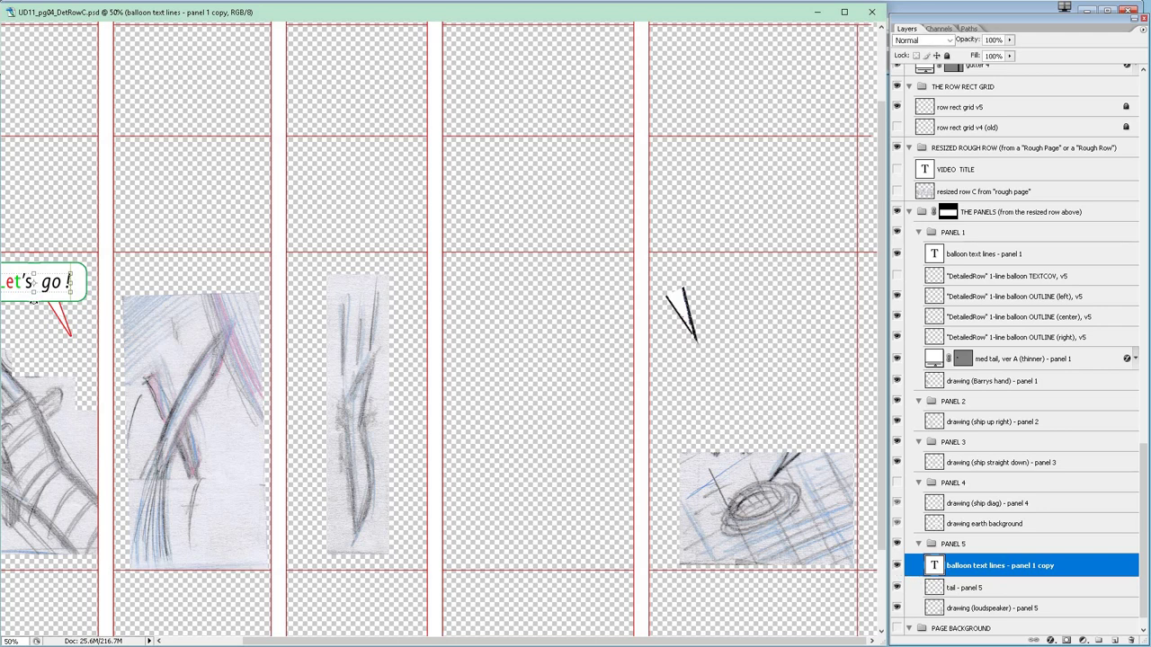
{"action": "left_click_drag", "start_coordinate": [205, 378], "coordinate": [202, 375]}
{"action": "key", "text": "shift+Right"}
{"action": "key", "text": "shift+Right"}
{"action": "key", "text": "shift+Right"}
{"action": "key", "text": "shift+Right"}
{"action": "key", "text": "shift+Right"}
{"action": "key", "text": "shift+Right"}
{"action": "key", "text": "shift+Right"}
{"action": "key", "text": "shift+Right"}
{"action": "key", "text": "shift+Right"}
{"action": "key", "text": "shift+Right"}
{"action": "key", "text": "shift+Right"}
{"action": "key", "text": "shift+Right"}
{"action": "key", "text": "shift+Right"}
{"action": "key", "text": "shift+Right"}
{"action": "key", "text": "shift+Right"}
{"action": "key", "text": "shift+Right"}
{"action": "key", "text": "shift+Right"}
{"action": "key", "text": "shift+Right"}
{"action": "key", "text": "shift+Right"}
{"action": "key", "text": "shift+Right"}
{"action": "key", "text": "shift+Right"}
{"action": "key", "text": "shift+Right"}
{"action": "key", "text": "shift+Right"}
{"action": "key", "text": "shift+Right"}
{"action": "key", "text": "shift+Right"}
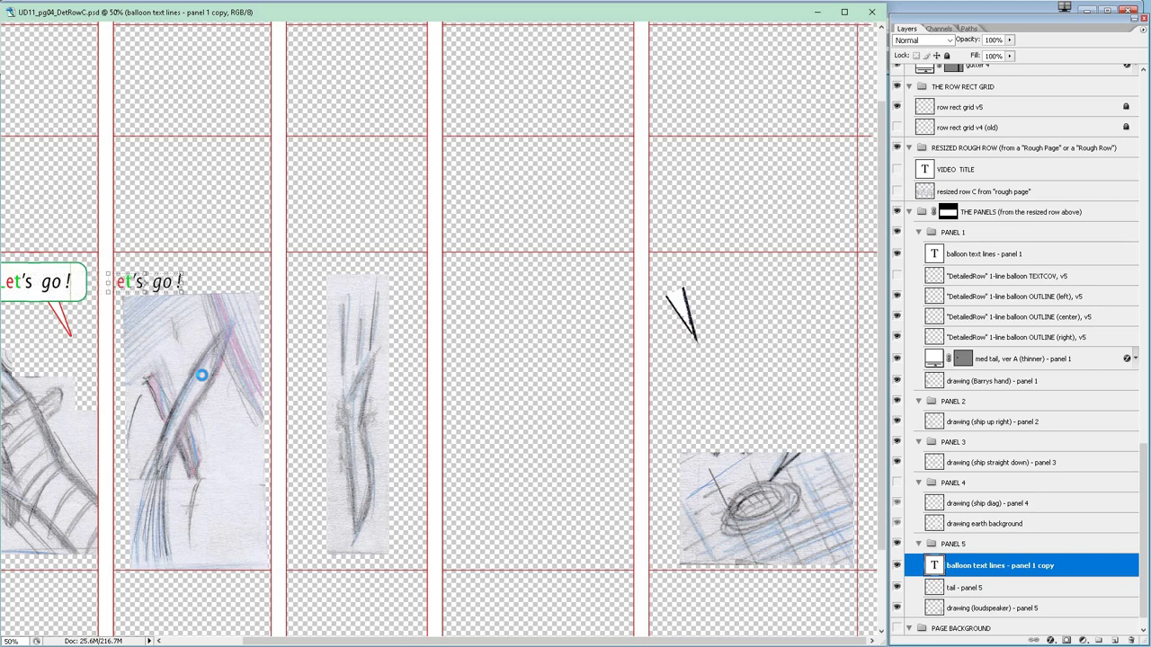
{"action": "key", "text": "shift+Right"}
{"action": "key", "text": "shift+Right"}
{"action": "key", "text": "shift+Right"}
{"action": "key", "text": "shift+Right"}
{"action": "key", "text": "shift+Right"}
{"action": "key", "text": "shift+Right"}
{"action": "key", "text": "shift+Right"}
{"action": "key", "text": "shift+Right"}
{"action": "key", "text": "shift+Right"}
{"action": "key", "text": "shift+Right"}
{"action": "key", "text": "shift+Right"}
{"action": "key", "text": "shift+Right"}
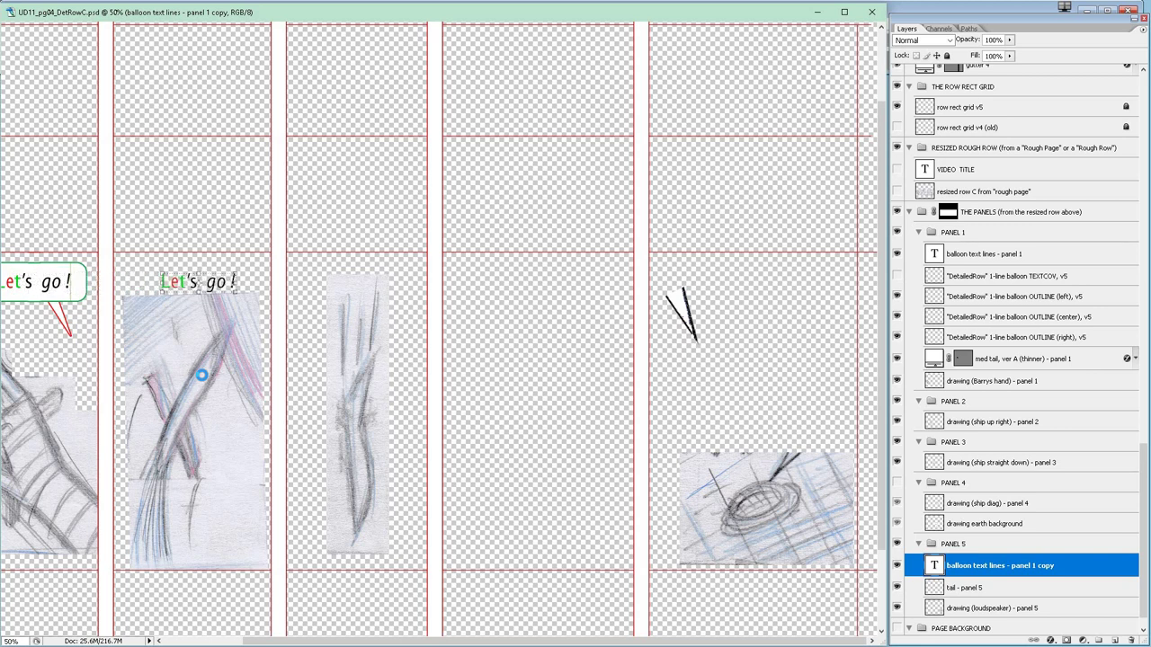
{"action": "key", "text": "shift+Right"}
{"action": "key", "text": "shift+Right"}
{"action": "key", "text": "shift+Right"}
{"action": "key", "text": "shift+Right"}
{"action": "key", "text": "shift+Right"}
{"action": "key", "text": "shift+Right"}
{"action": "key", "text": "shift+Right"}
{"action": "key", "text": "shift+Right"}
{"action": "key", "text": "shift+Right"}
{"action": "key", "text": "shift+Right"}
{"action": "key", "text": "shift+Right"}
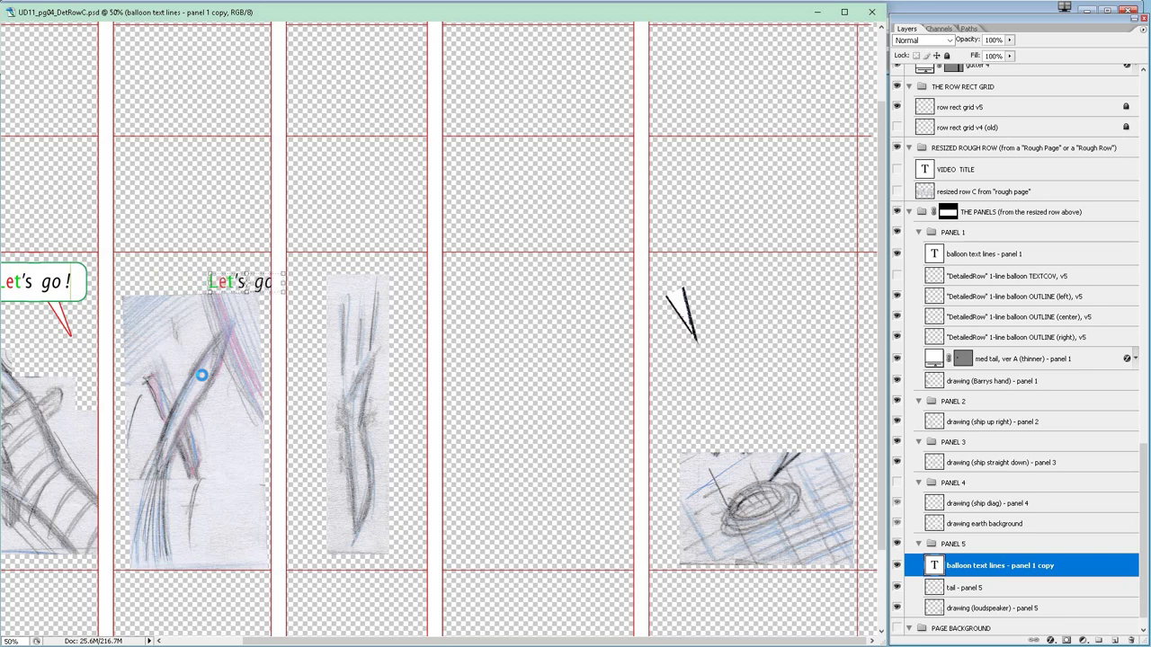
{"action": "key", "text": "shift+Right"}
{"action": "key", "text": "shift+Right"}
{"action": "key", "text": "shift+Right"}
{"action": "key", "text": "shift+Right"}
{"action": "key", "text": "shift+Right"}
{"action": "key", "text": "shift+Right"}
{"action": "key", "text": "shift+Right"}
{"action": "key", "text": "shift+Right"}
{"action": "key", "text": "shift+Right"}
{"action": "key", "text": "shift+Right"}
{"action": "key", "text": "shift+Right"}
{"action": "key", "text": "shift+Right"}
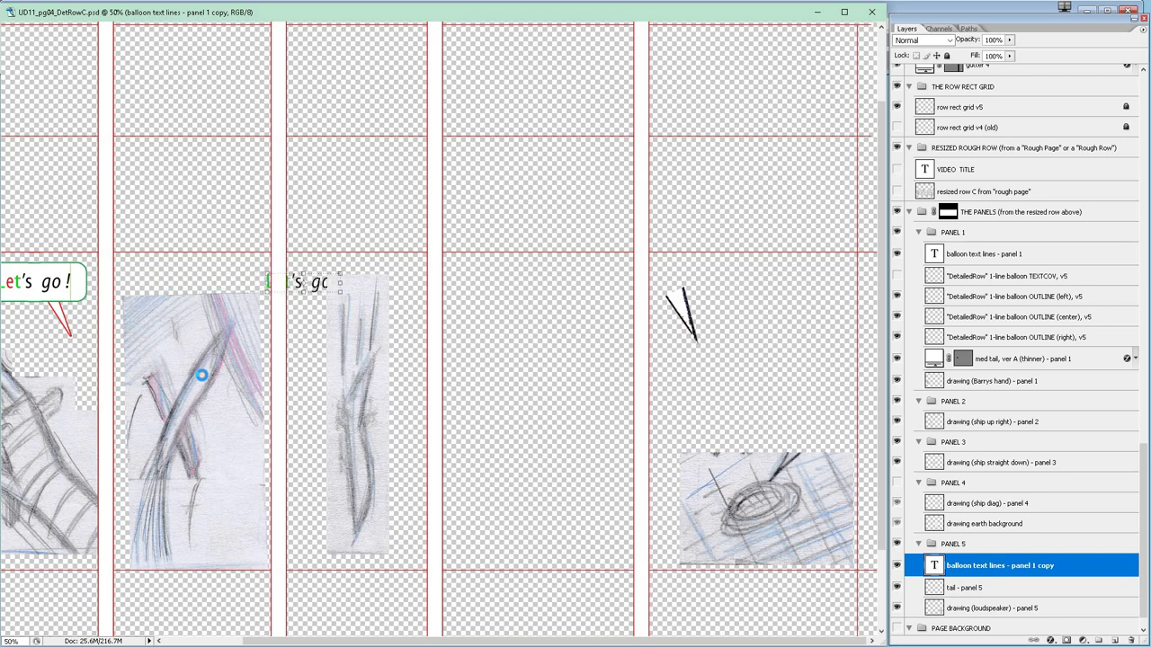
{"action": "key", "text": "shift+Right"}
{"action": "key", "text": "shift+Right"}
{"action": "key", "text": "shift+Right"}
{"action": "key", "text": "shift+Right"}
{"action": "key", "text": "shift+Right"}
{"action": "key", "text": "shift+Right"}
{"action": "key", "text": "shift+Right"}
{"action": "key", "text": "shift+Right"}
{"action": "key", "text": "shift+Right"}
{"action": "key", "text": "shift+Right"}
{"action": "key", "text": "shift+Right"}
{"action": "key", "text": "shift+Right"}
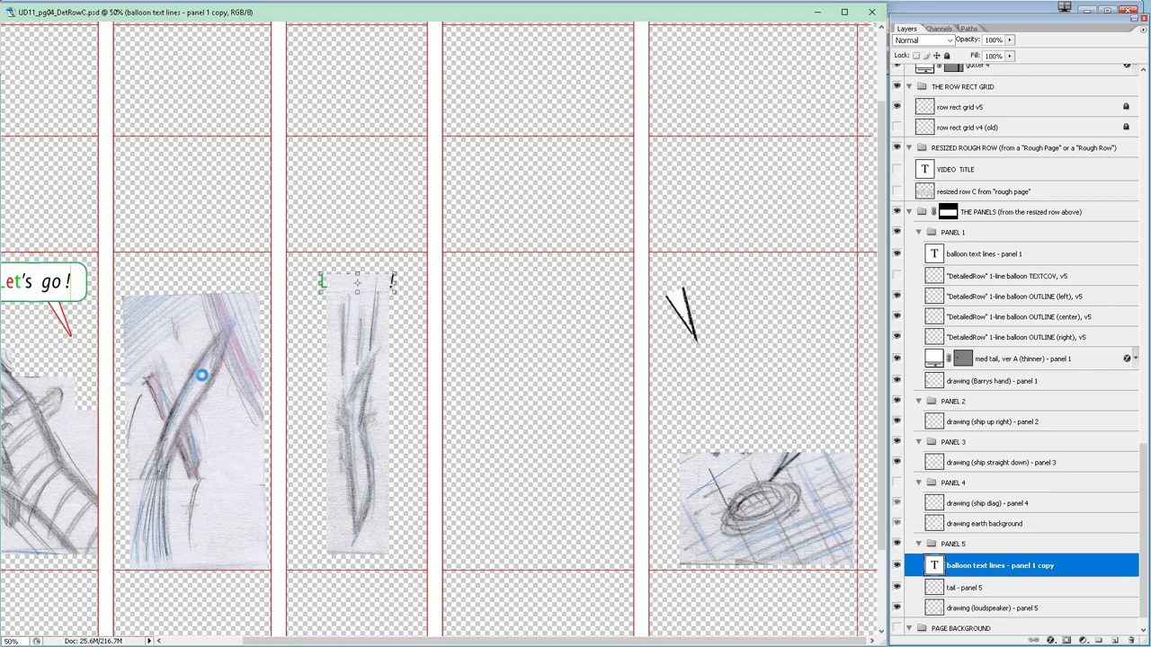
{"action": "key", "text": "shift+Right"}
{"action": "key", "text": "shift+Right"}
{"action": "key", "text": "shift+Right"}
{"action": "key", "text": "shift+Right"}
{"action": "key", "text": "shift+Right"}
{"action": "key", "text": "shift+Right"}
{"action": "key", "text": "shift+Right"}
{"action": "key", "text": "shift+Right"}
{"action": "key", "text": "shift+Right"}
{"action": "key", "text": "shift+Right"}
{"action": "key", "text": "shift+Right"}
{"action": "key", "text": "shift+Right"}
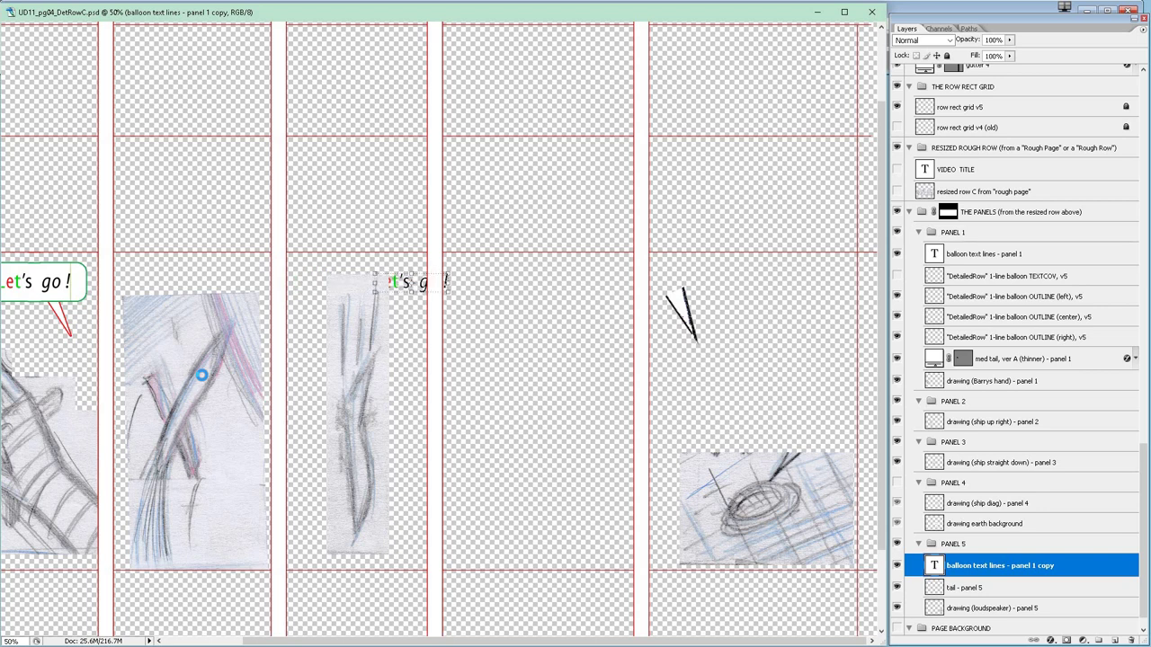
{"action": "key", "text": "shift+Right"}
{"action": "key", "text": "shift+Right"}
{"action": "key", "text": "shift+Right"}
{"action": "key", "text": "shift+Right"}
{"action": "key", "text": "shift+Right"}
{"action": "key", "text": "shift+Right"}
{"action": "key", "text": "shift+Right"}
{"action": "key", "text": "shift+Right"}
{"action": "key", "text": "shift+Right"}
{"action": "key", "text": "shift+Right"}
{"action": "key", "text": "shift+Right"}
{"action": "key", "text": "shift+Right"}
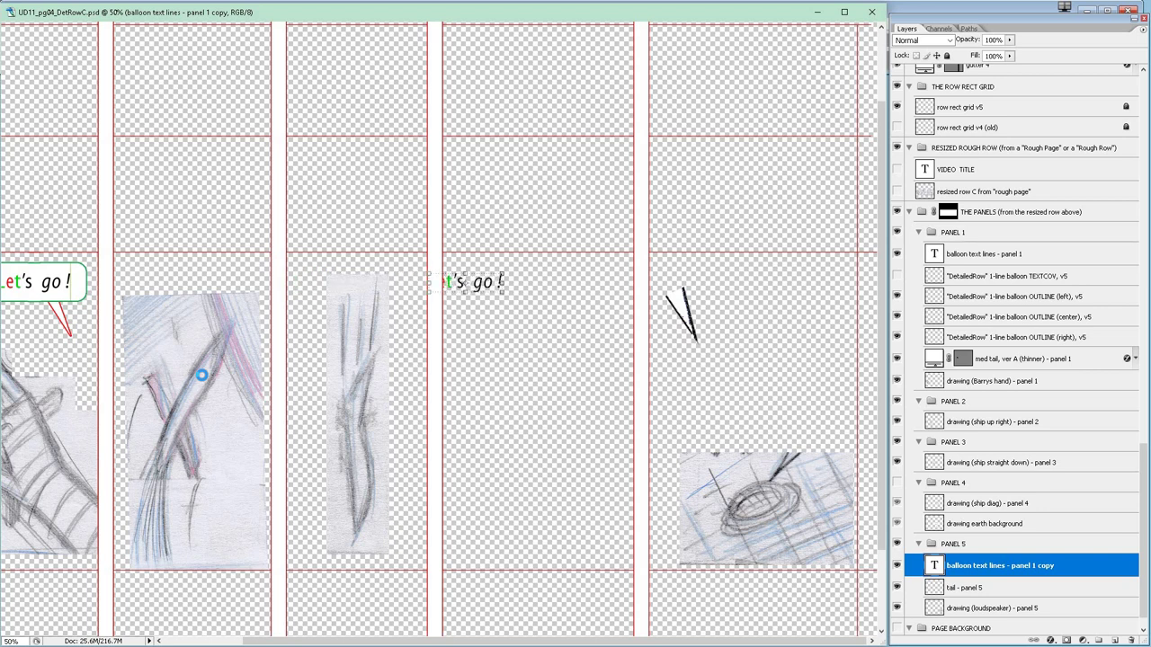
{"action": "key", "text": "shift+Right"}
{"action": "key", "text": "shift+Right"}
{"action": "key", "text": "shift+Right"}
{"action": "key", "text": "shift+Right"}
{"action": "key", "text": "shift+Right"}
{"action": "key", "text": "shift+Right"}
{"action": "key", "text": "shift+Right"}
{"action": "key", "text": "shift+Right"}
{"action": "key", "text": "shift+Right"}
{"action": "key", "text": "shift+Right"}
{"action": "key", "text": "shift+Right"}
{"action": "key", "text": "shift+Right"}
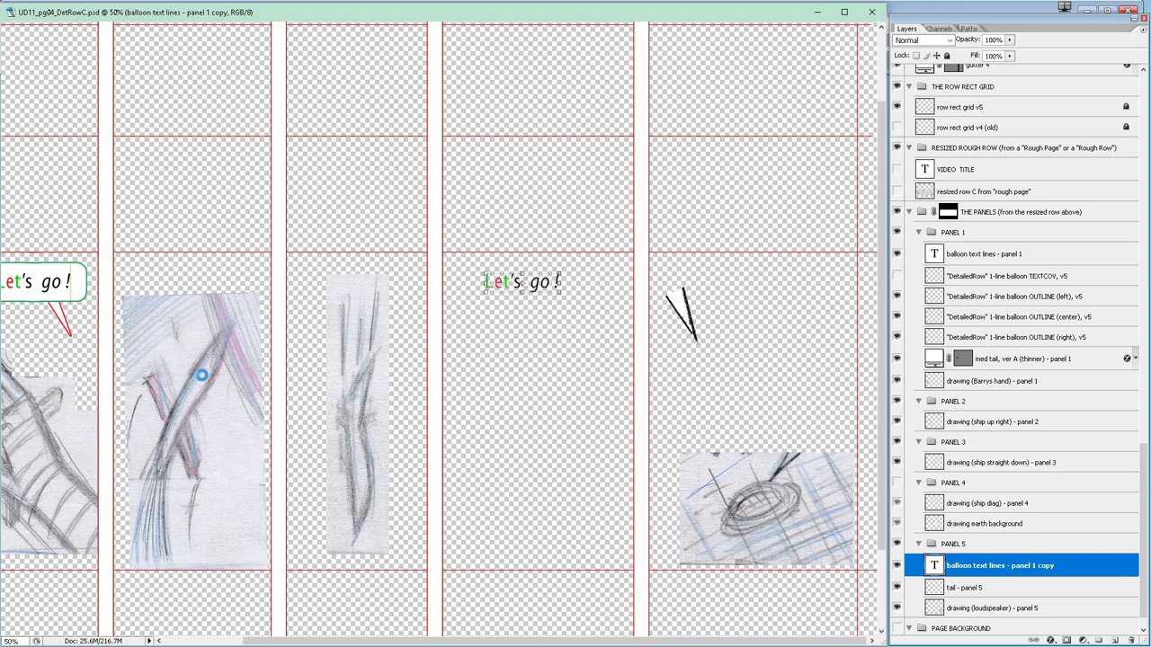
{"action": "key", "text": "shift+Right"}
{"action": "key", "text": "shift+Right"}
{"action": "key", "text": "shift+Right"}
{"action": "key", "text": "shift+Right"}
{"action": "key", "text": "shift+Right"}
{"action": "key", "text": "shift+Right"}
{"action": "key", "text": "shift+Right"}
{"action": "key", "text": "shift+Right"}
{"action": "key", "text": "shift+Right"}
{"action": "key", "text": "shift+Right"}
{"action": "key", "text": "shift+Right"}
{"action": "key", "text": "shift+Right"}
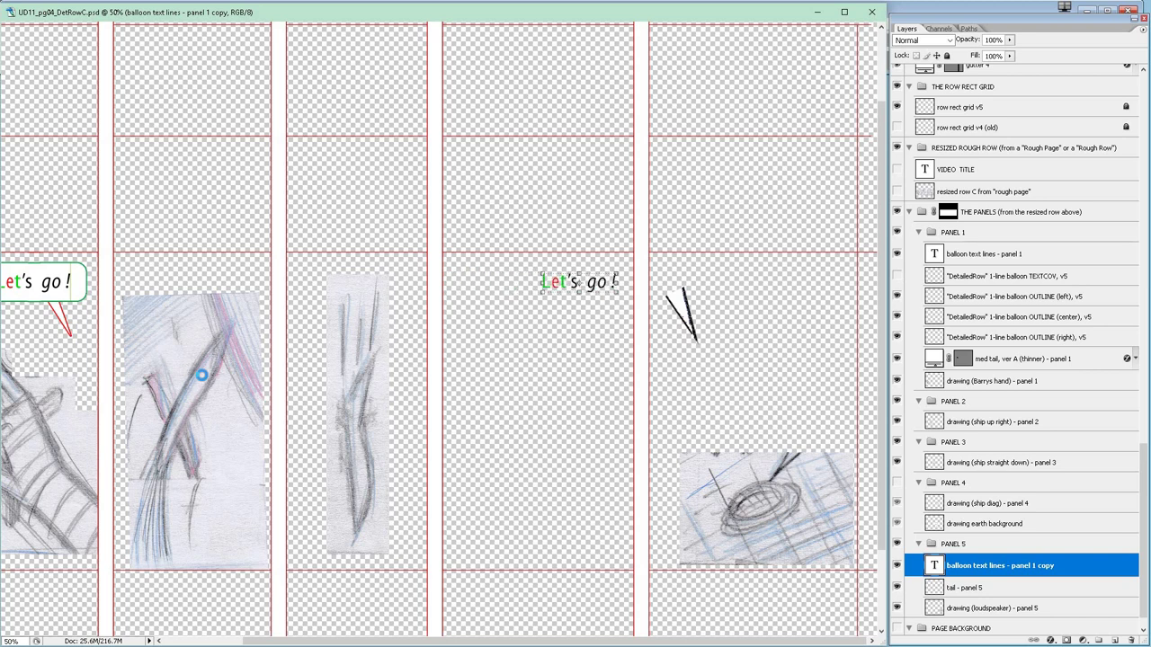
{"action": "key", "text": "shift+Right"}
{"action": "key", "text": "shift+Right"}
{"action": "key", "text": "shift+Right"}
{"action": "key", "text": "shift+Right"}
{"action": "key", "text": "shift+Right"}
{"action": "key", "text": "shift+Right"}
{"action": "key", "text": "shift+Right"}
{"action": "key", "text": "shift+Right"}
{"action": "key", "text": "shift+Right"}
{"action": "key", "text": "shift+Right"}
{"action": "key", "text": "shift+Right"}
{"action": "key", "text": "shift+Right"}
{"action": "key", "text": "shift+Right"}
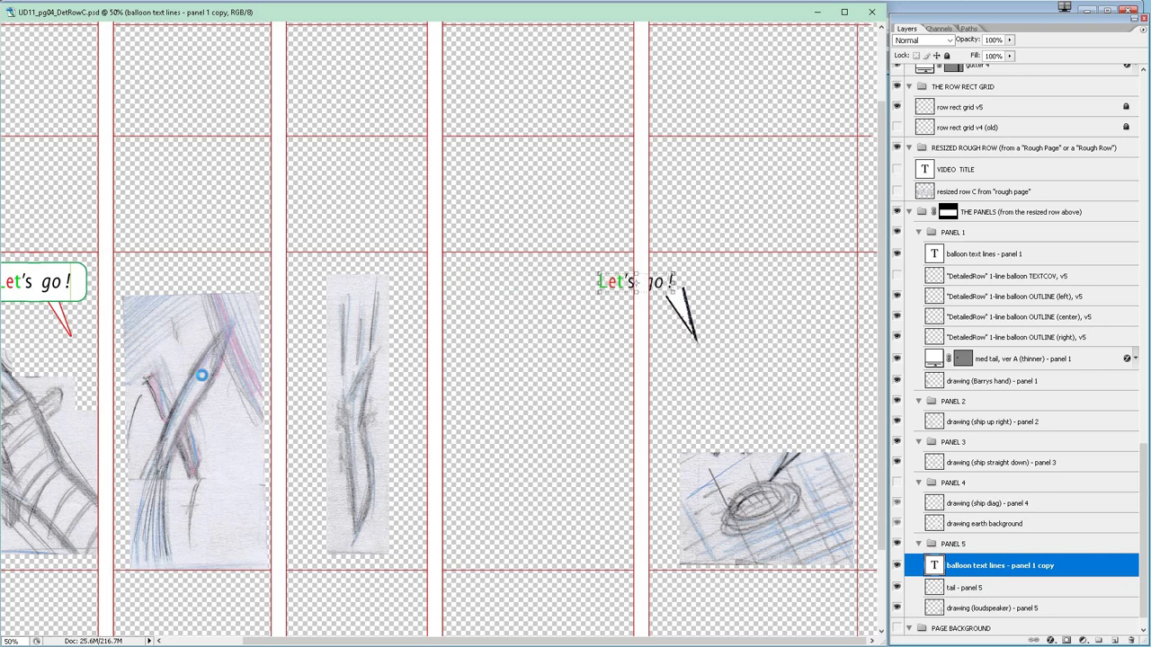
{"action": "key", "text": "shift+Right"}
{"action": "key", "text": "shift+Right"}
{"action": "key", "text": "shift+Right"}
{"action": "key", "text": "shift+Right"}
{"action": "key", "text": "shift+Right"}
{"action": "key", "text": "shift+Right"}
{"action": "key", "text": "shift+Right"}
{"action": "key", "text": "shift+Right"}
{"action": "key", "text": "shift+Right"}
{"action": "key", "text": "shift+Right"}
{"action": "key", "text": "shift+Right"}
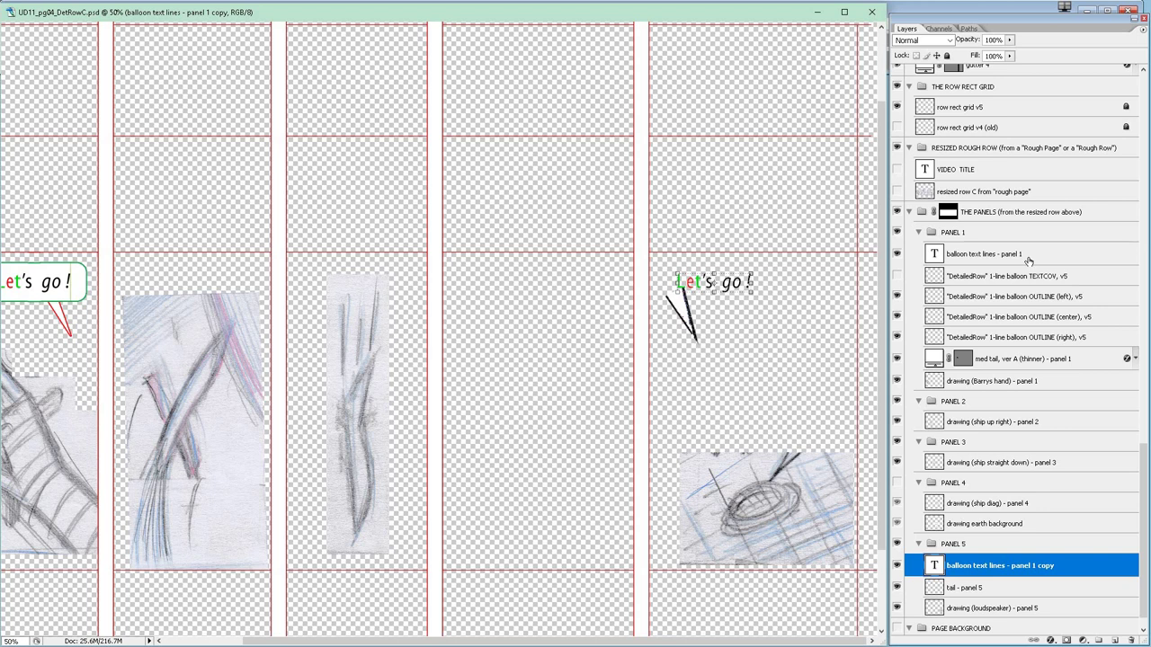
Show the white page background layer and zoom the page to 100%.
{"action": "scroll", "coordinate": [1013, 483], "scroll_direction": "down", "scroll_amount": 1}
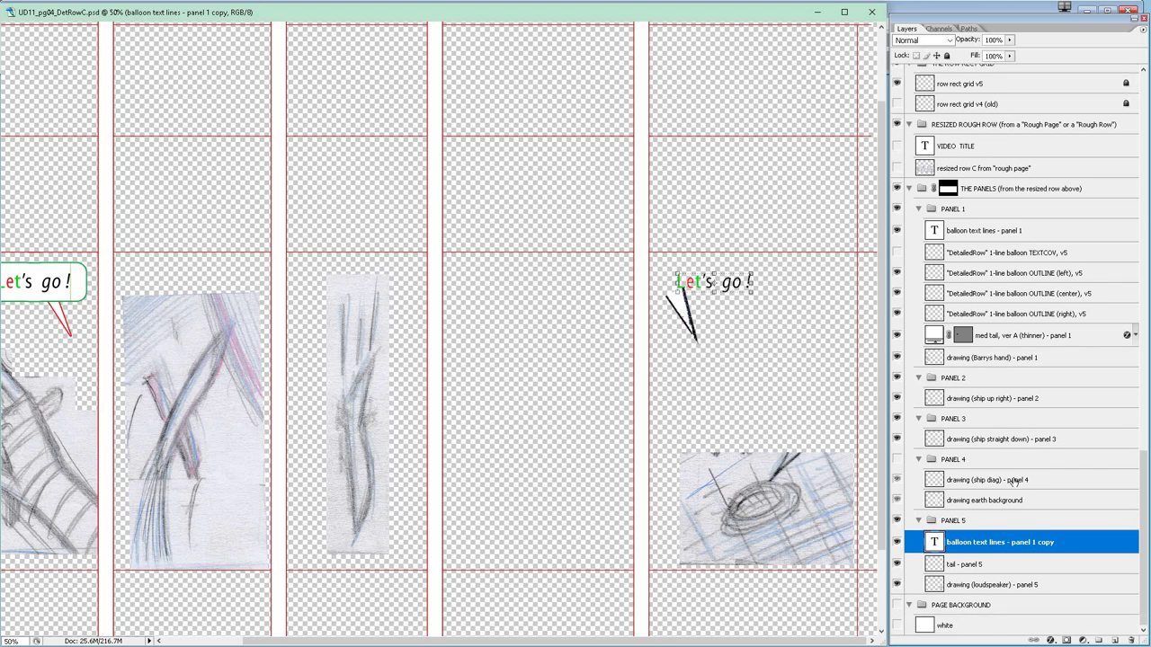
{"action": "left_click", "coordinate": [896, 625]}
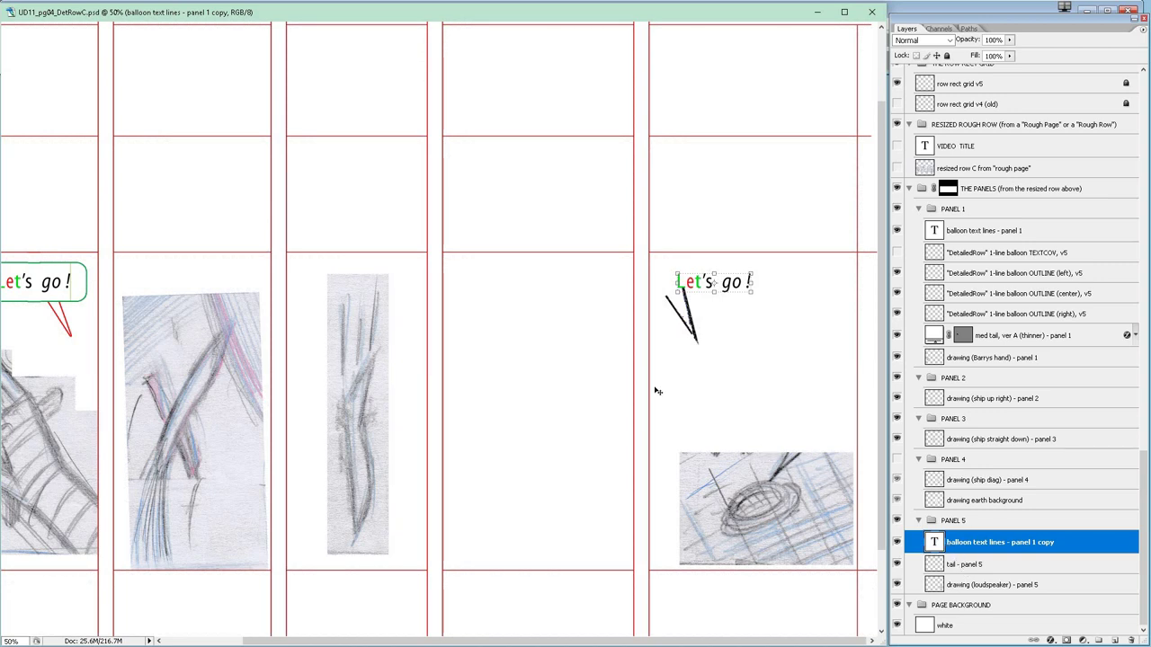
{"action": "key", "text": "ctrl+plus"}
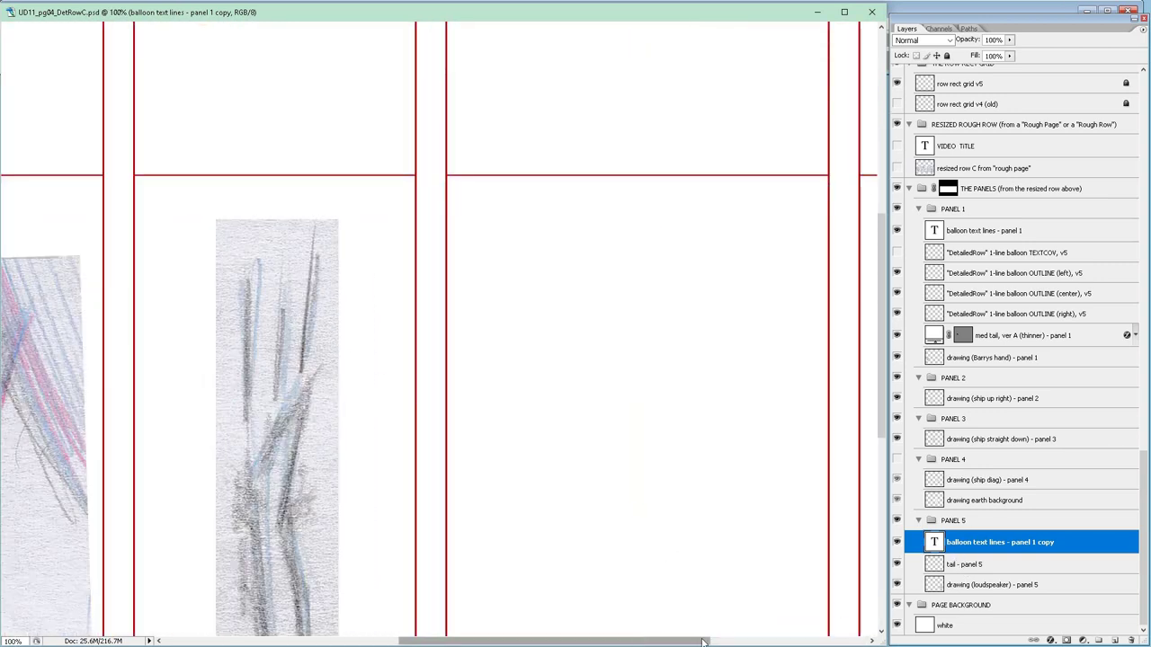
{"action": "left_click_drag", "start_coordinate": [643, 642], "coordinate": [771, 644]}
Delete the 'tail - panel 5' layer and reselect the copied text layer.
{"action": "scroll", "coordinate": [731, 488], "scroll_direction": "down", "scroll_amount": 1}
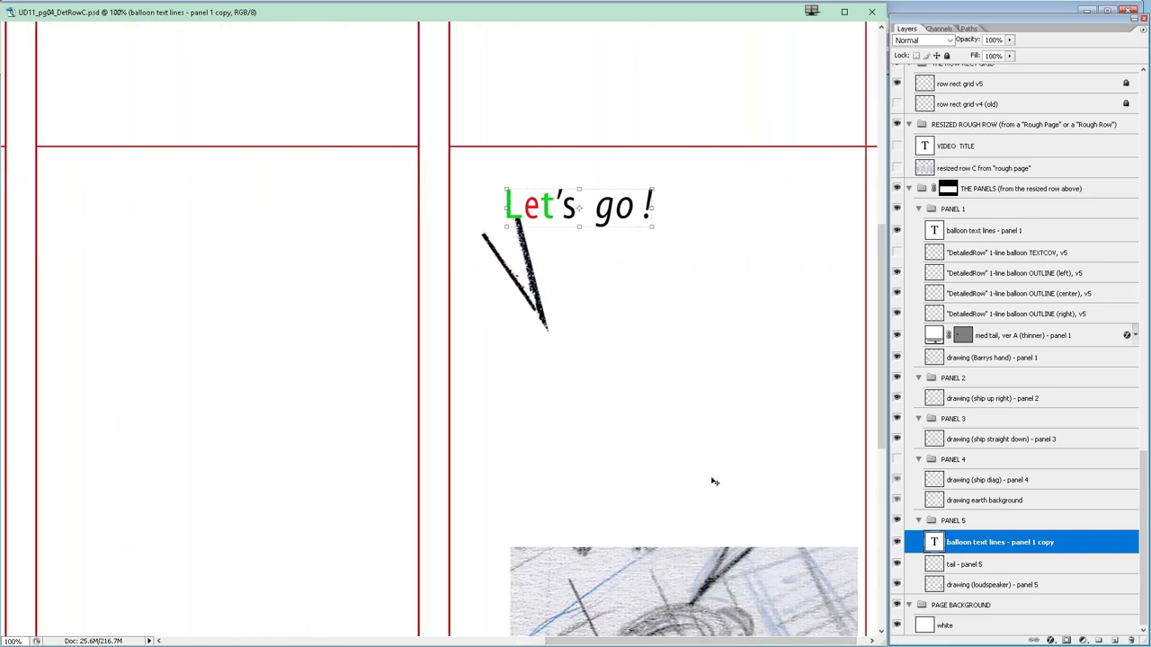
{"action": "left_click", "coordinate": [982, 569]}
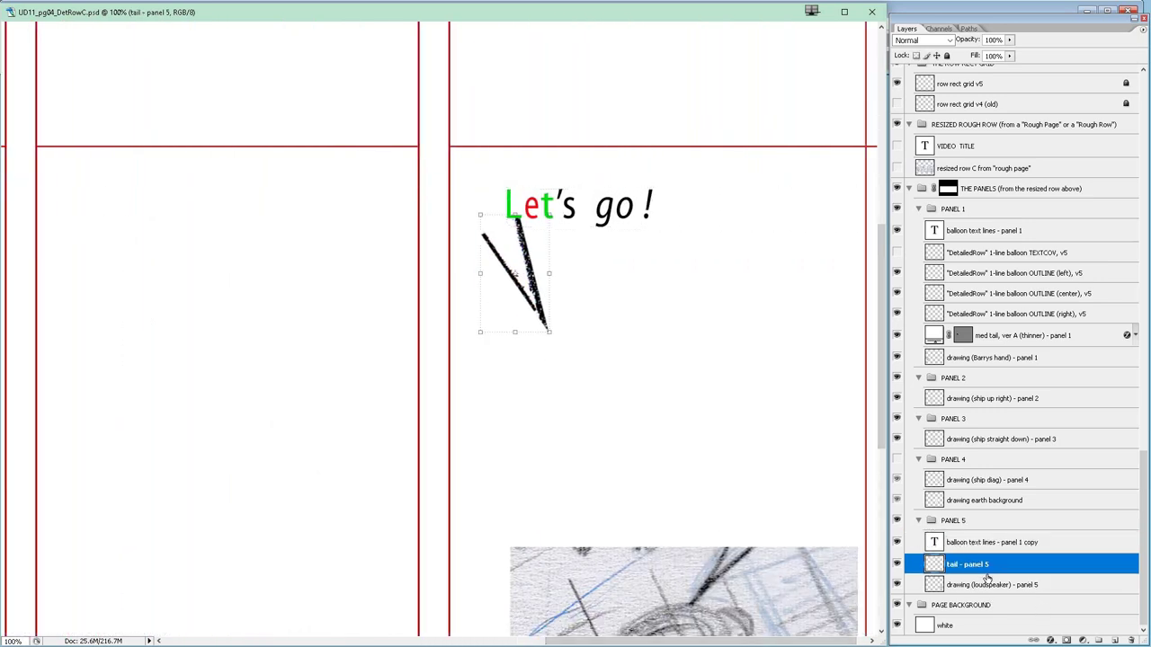
{"action": "key", "text": "Delete"}
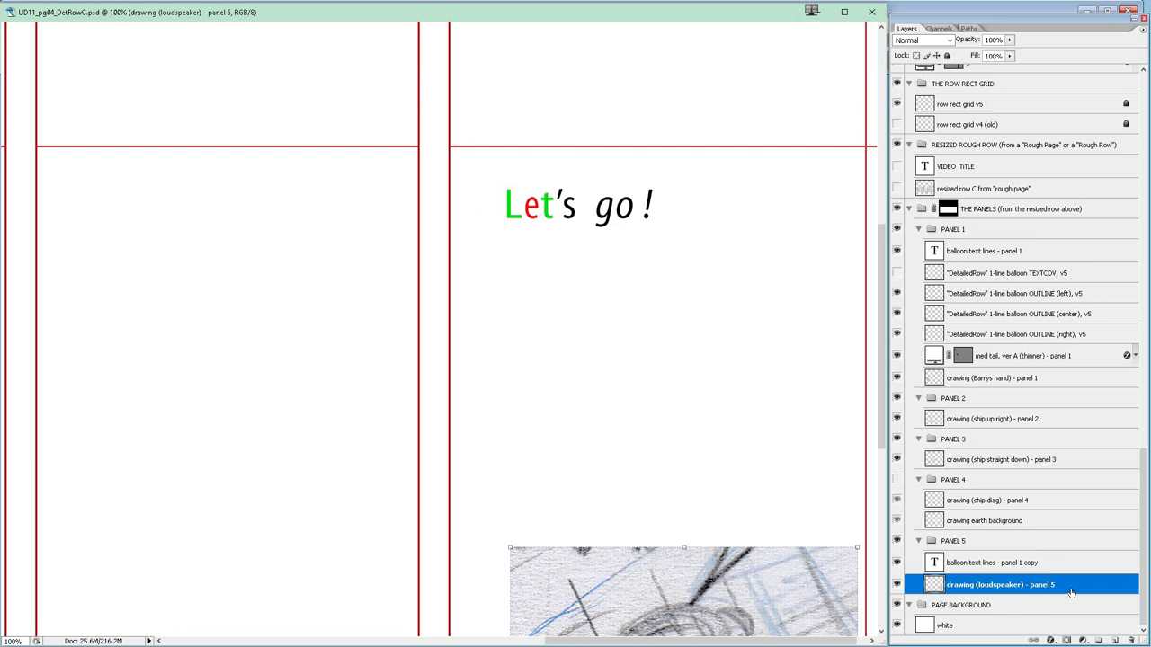
{"action": "left_click", "coordinate": [977, 565]}
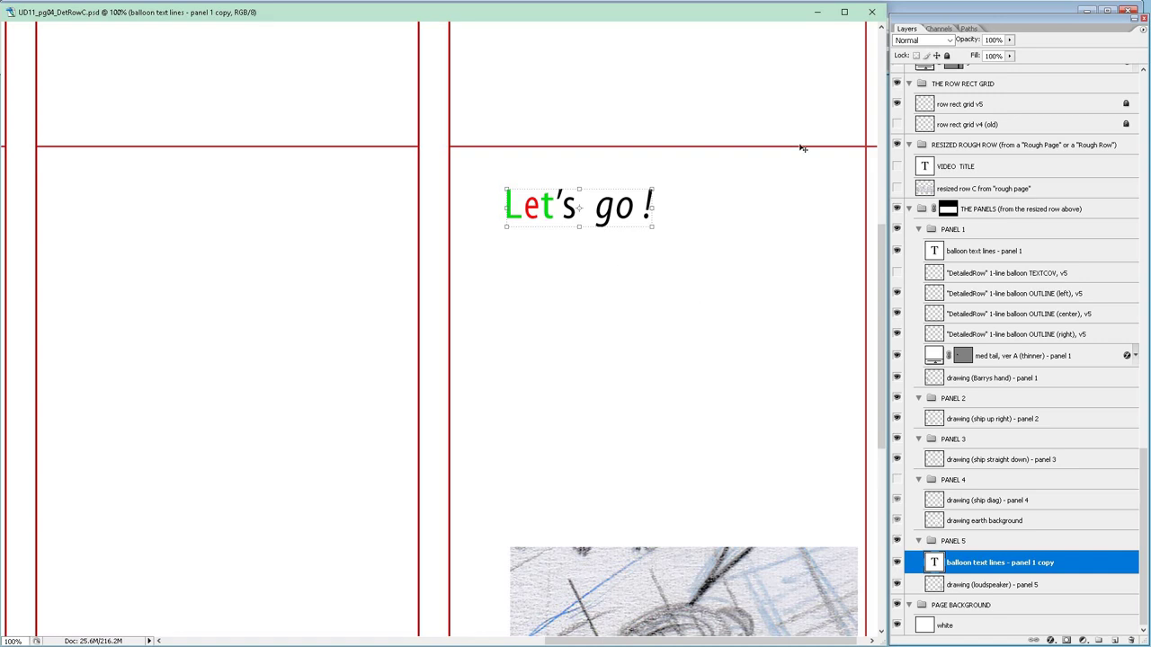
Rewrite the copied balloon text to read 'Command central here: You are off course.'.
{"action": "left_click", "coordinate": [896, 188]}
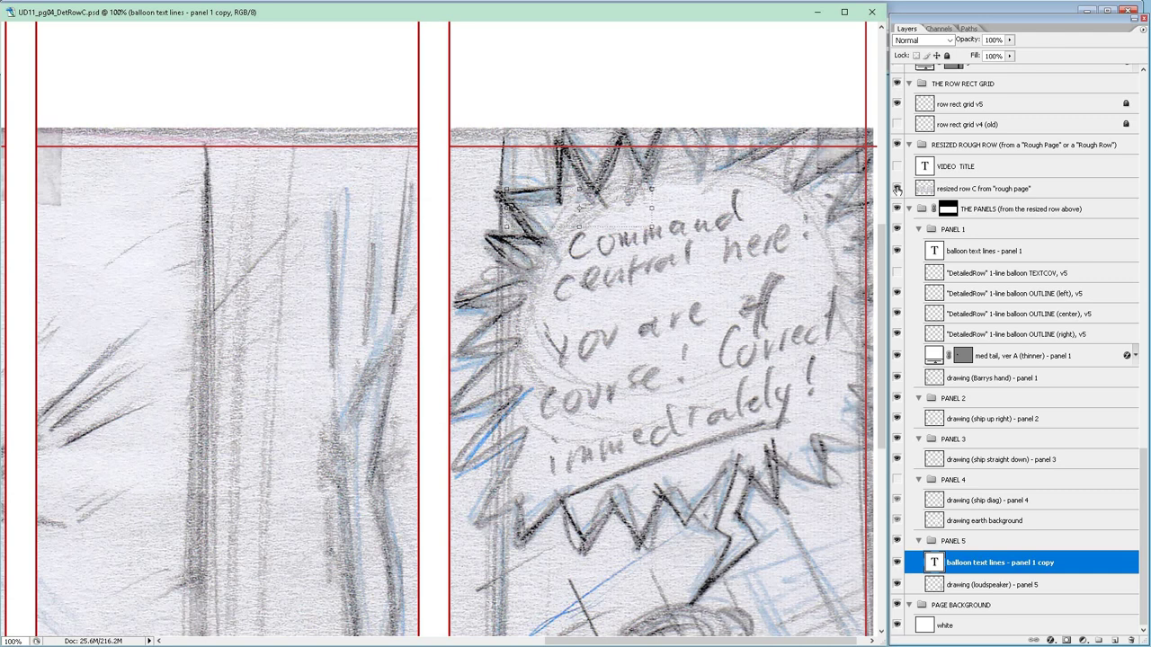
{"action": "left_click", "coordinate": [896, 189]}
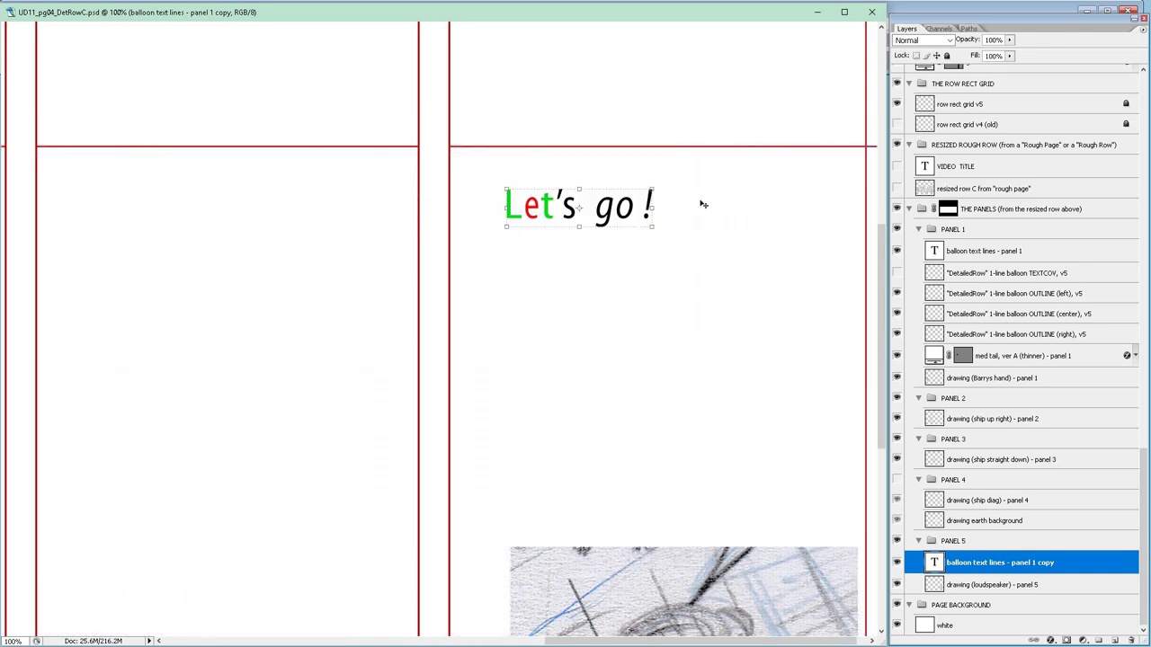
{"action": "double_click", "coordinate": [575, 209]}
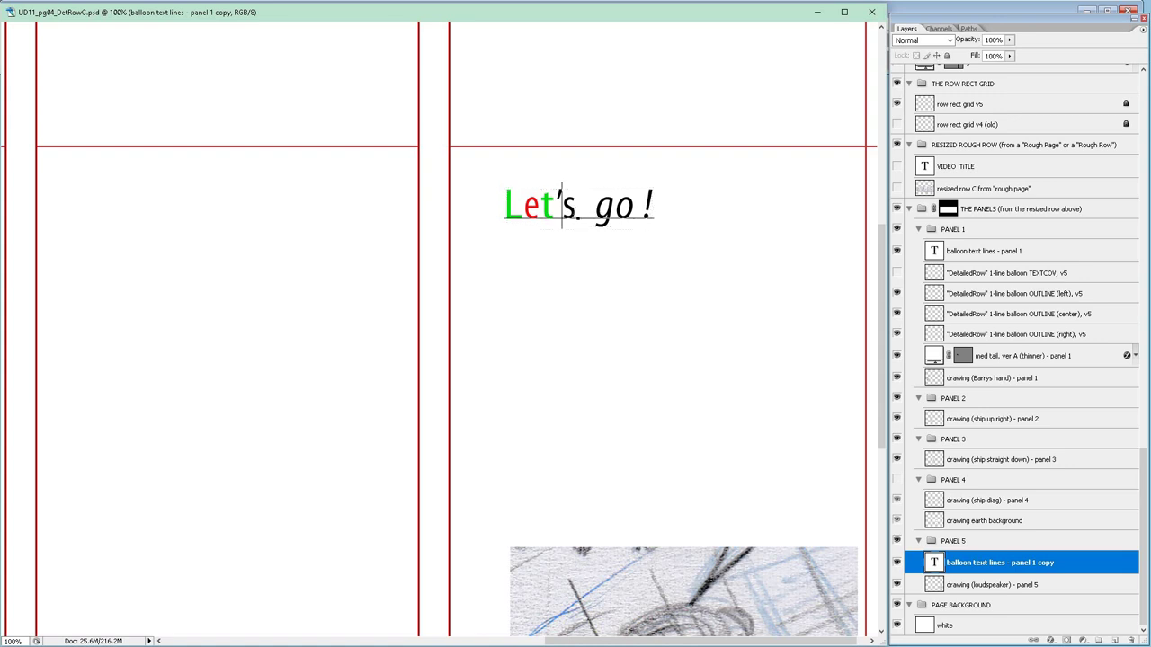
{"action": "left_click", "coordinate": [561, 207]}
{"action": "type", "text": "Comma"}
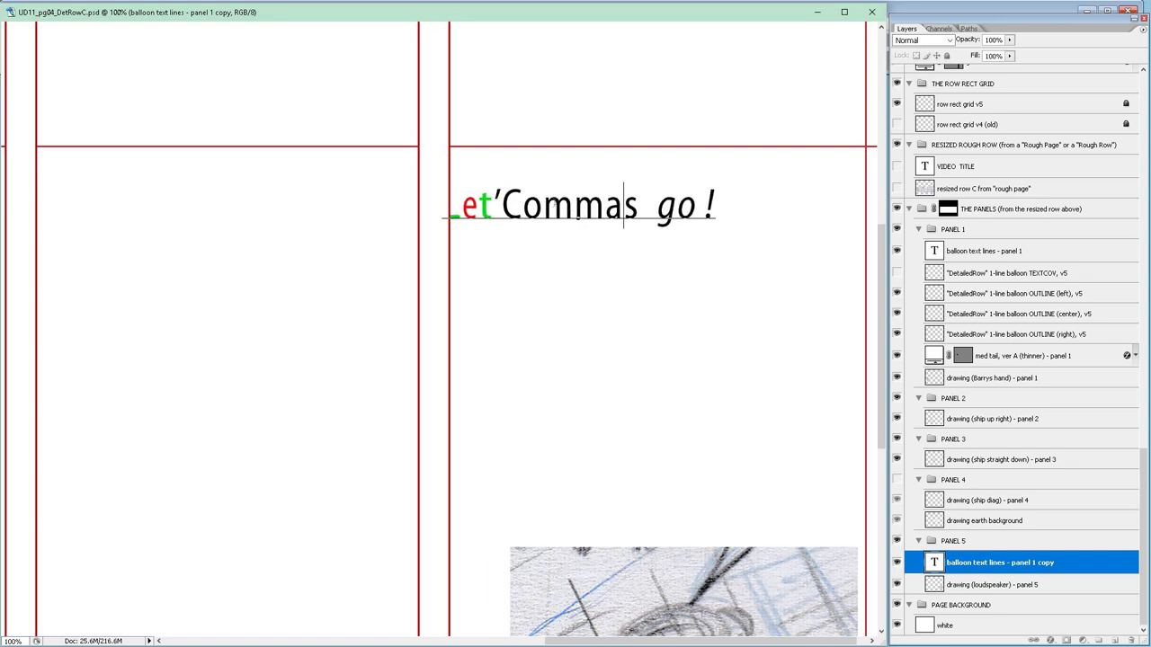
{"action": "left_click_drag", "start_coordinate": [505, 205], "coordinate": [437, 205]}
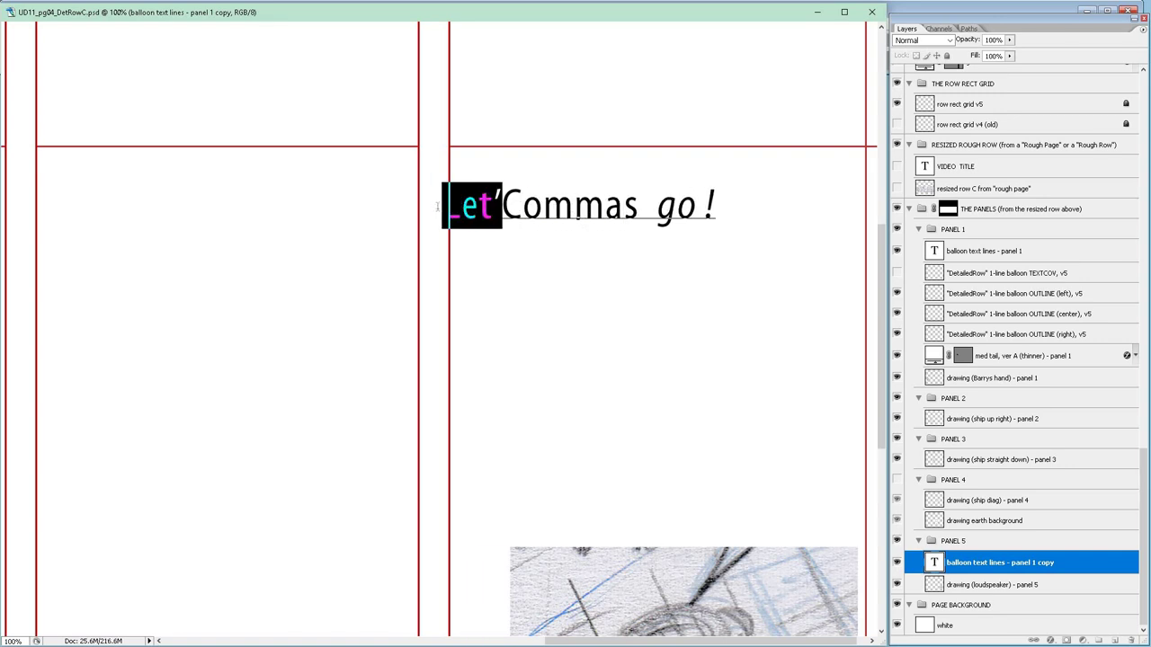
{"action": "key", "text": "BackSpace"}
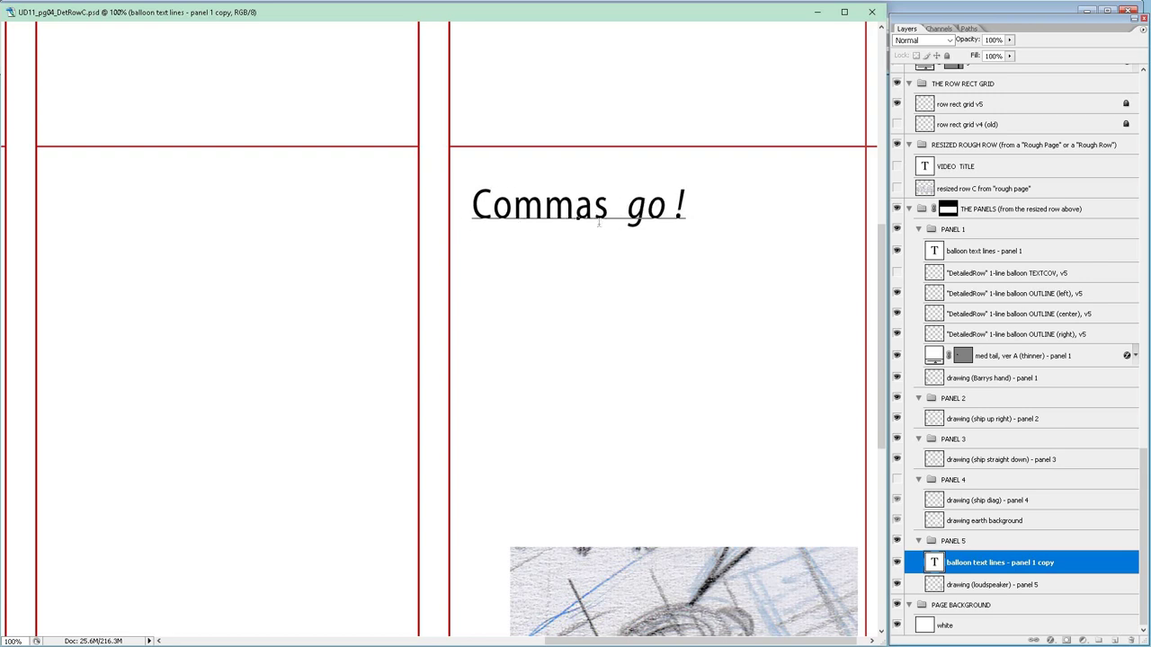
{"action": "left_click", "coordinate": [593, 207]}
{"action": "type", "text": "nd"}
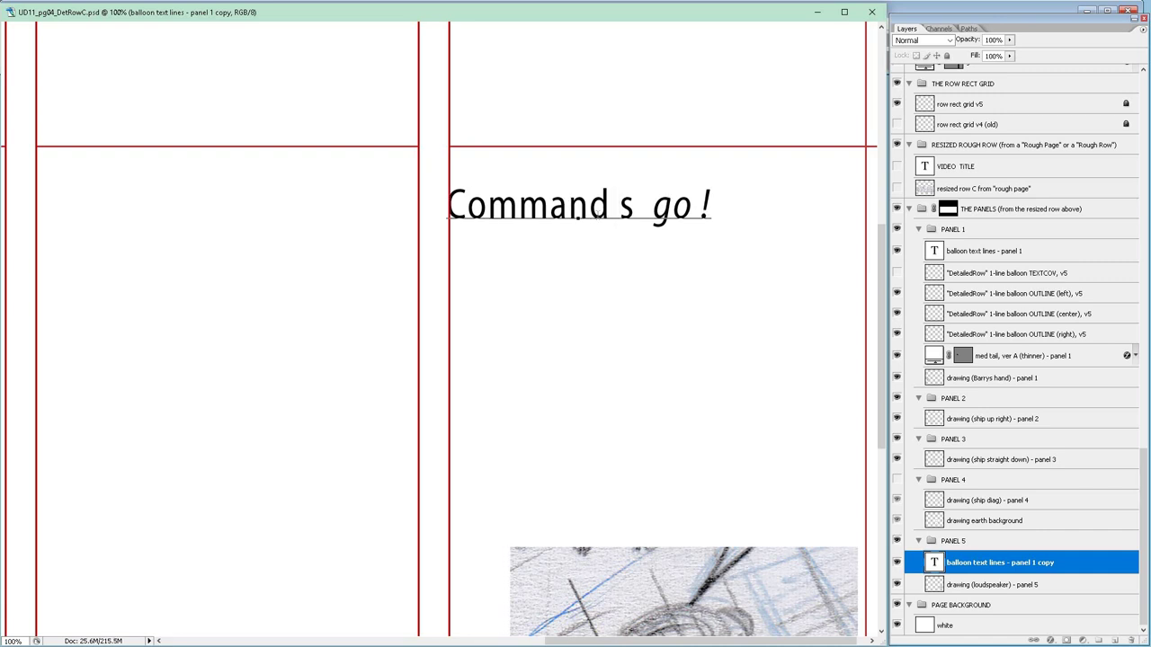
{"action": "type", "text": " central "}
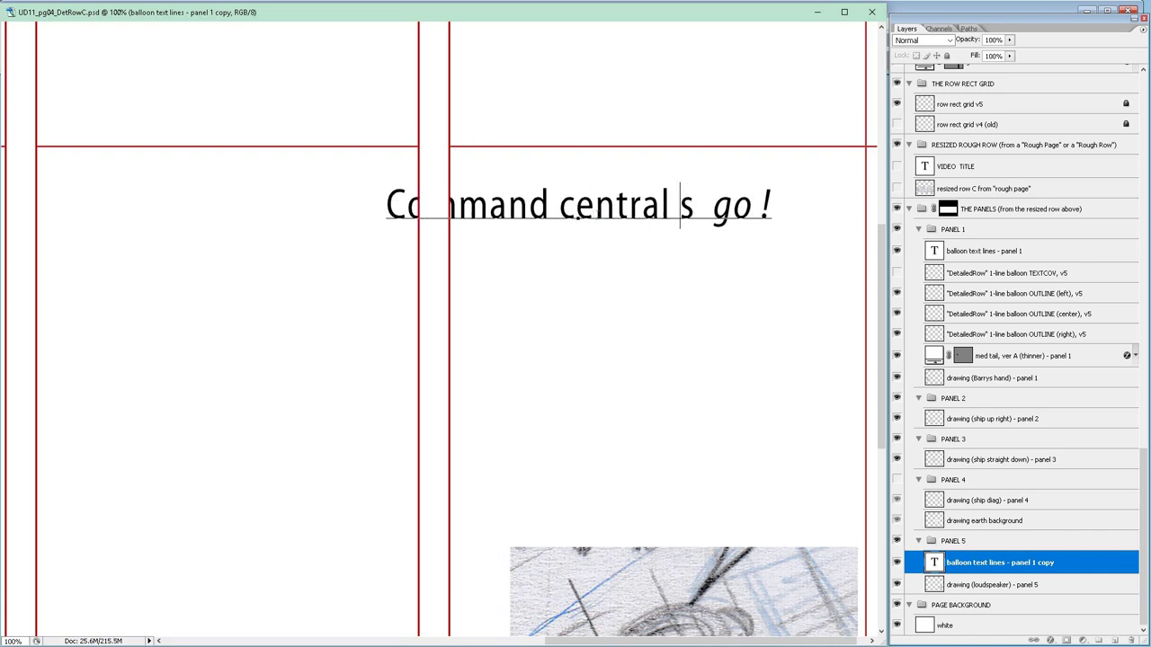
{"action": "type", "text": "here"}
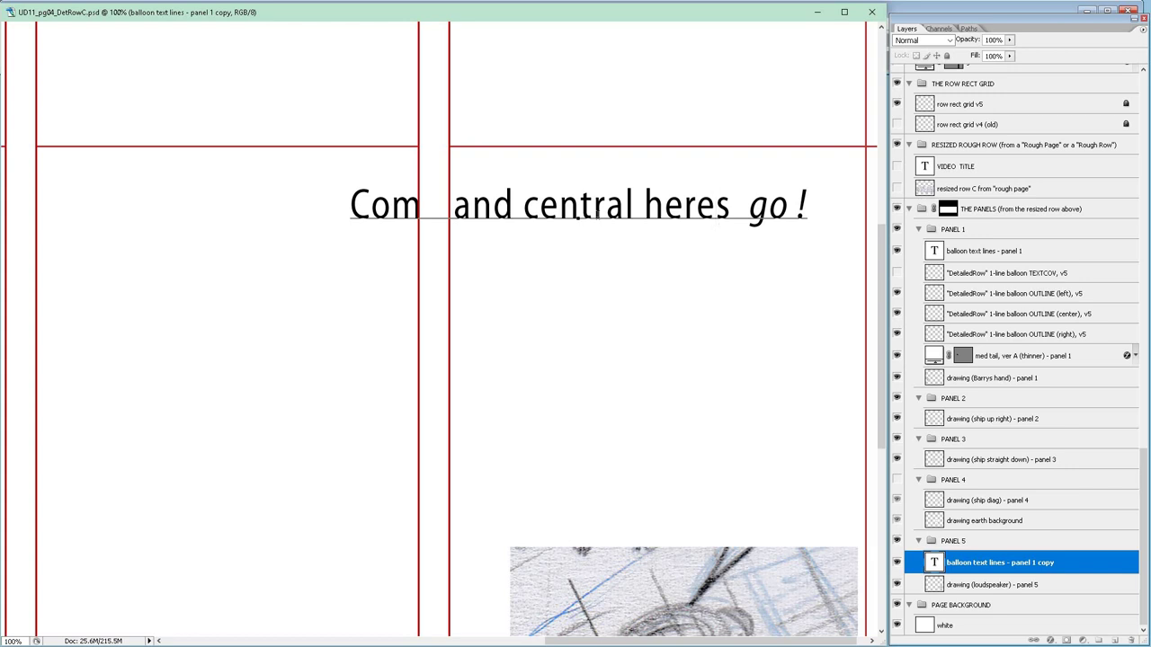
{"action": "type", "text": ":"}
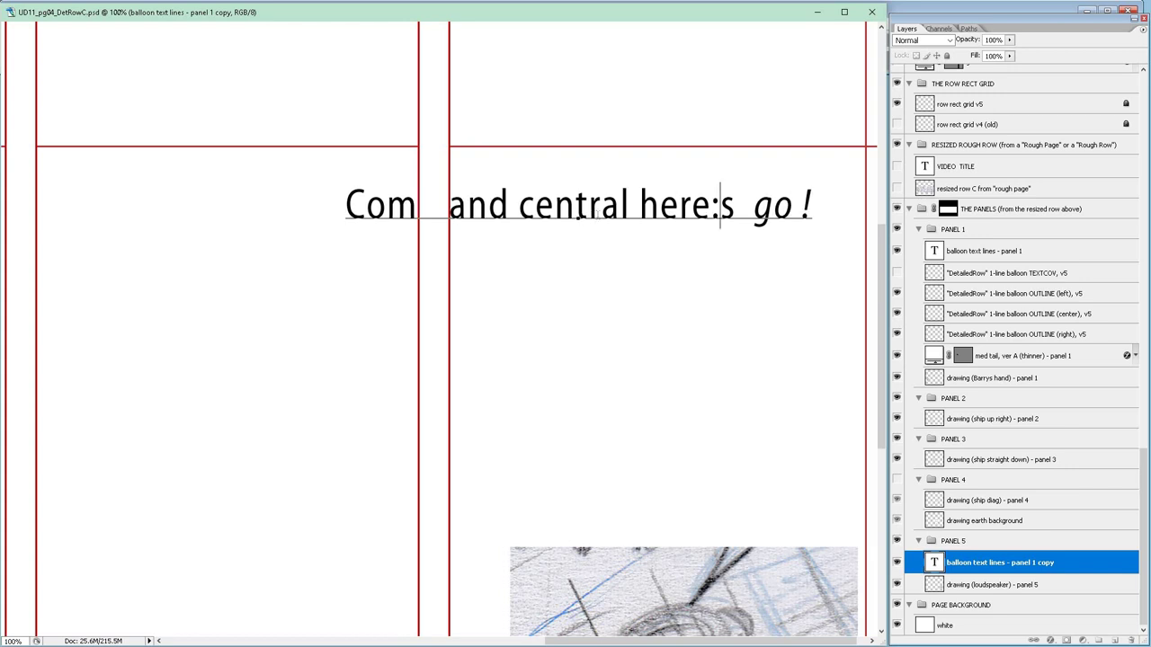
{"action": "type", "text": " You are"}
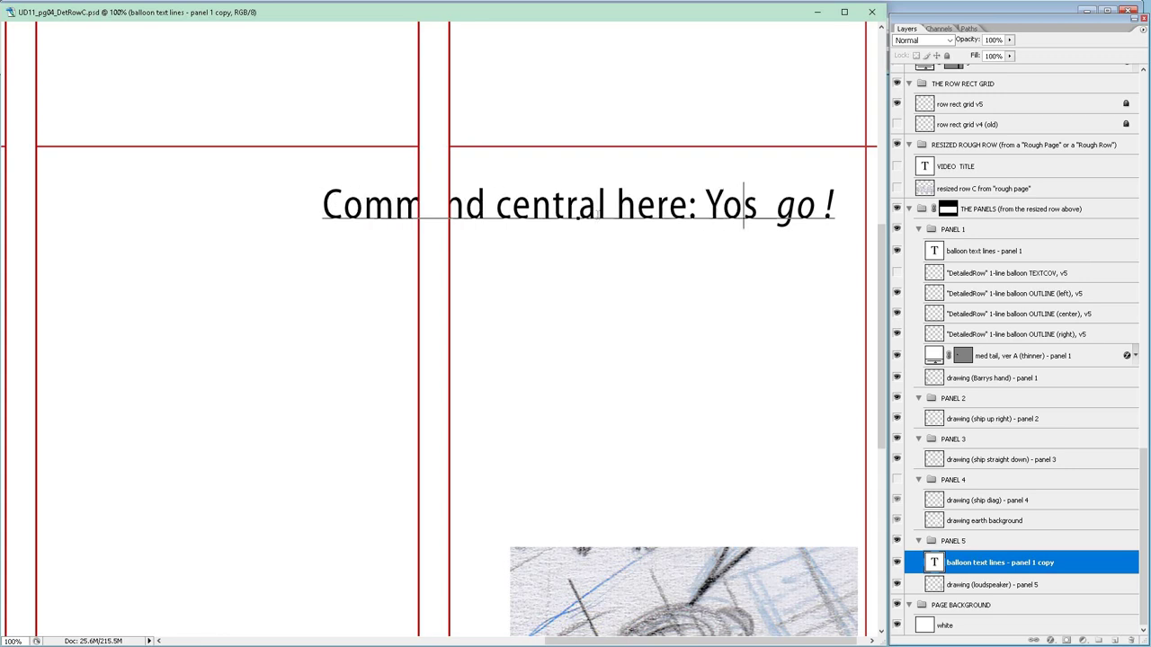
{"action": "type", "text": " o"}
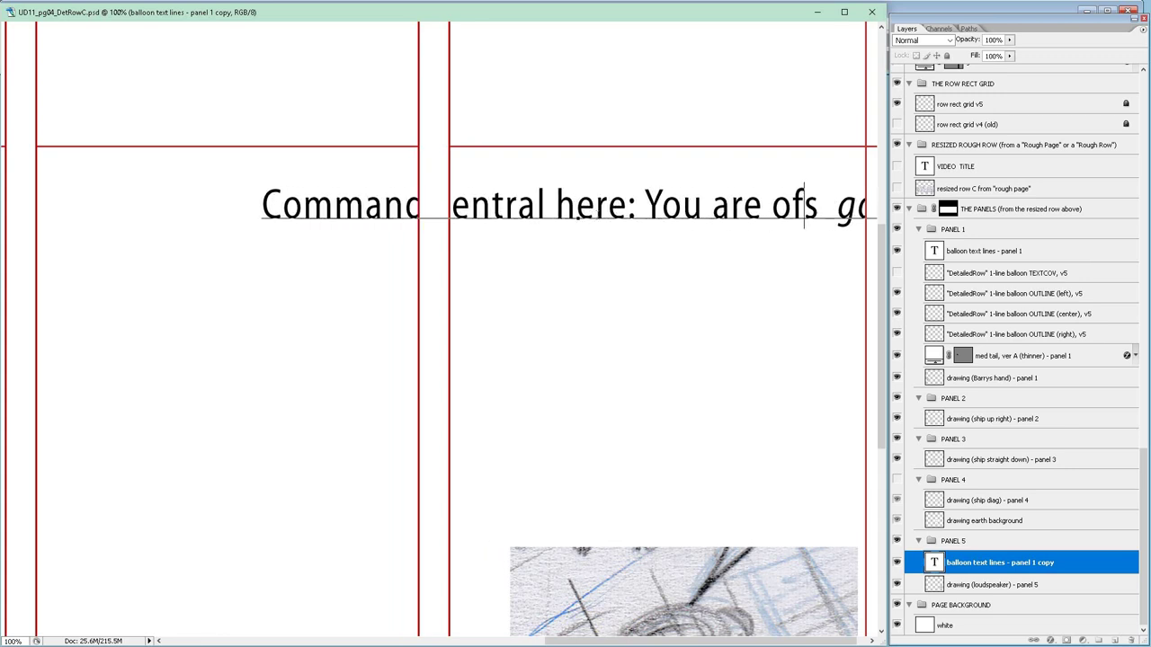
{"action": "type", "text": "ff cour"}
{"action": "key", "text": "Right"}
{"action": "type", "text": "e"}
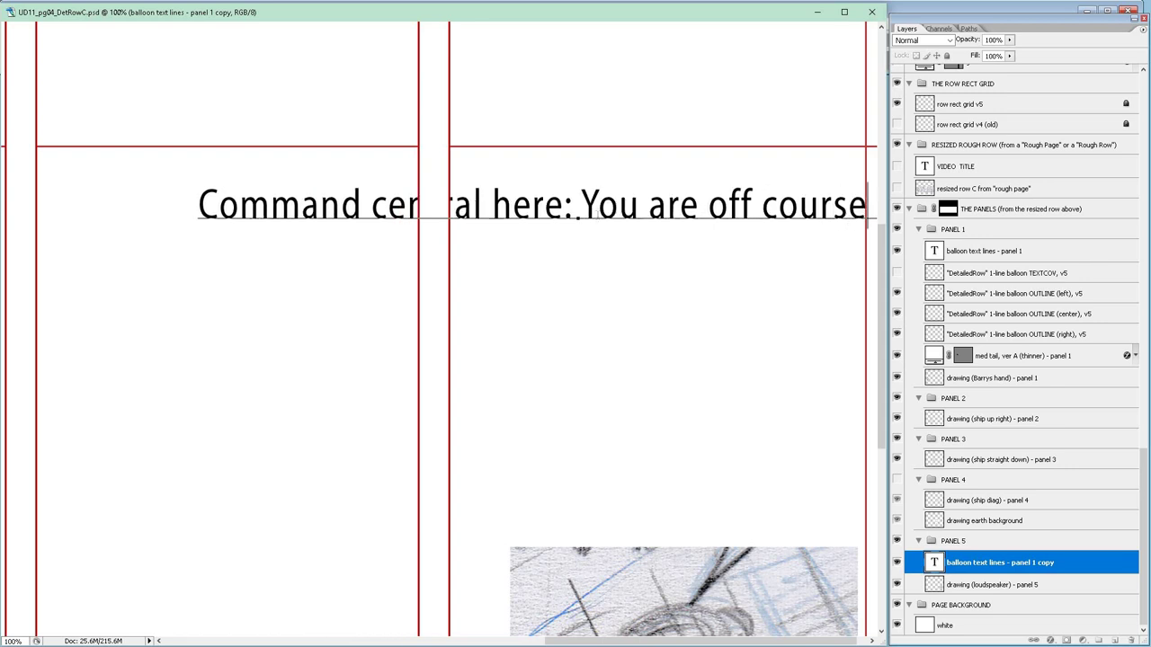
{"action": "type", "text": "."}
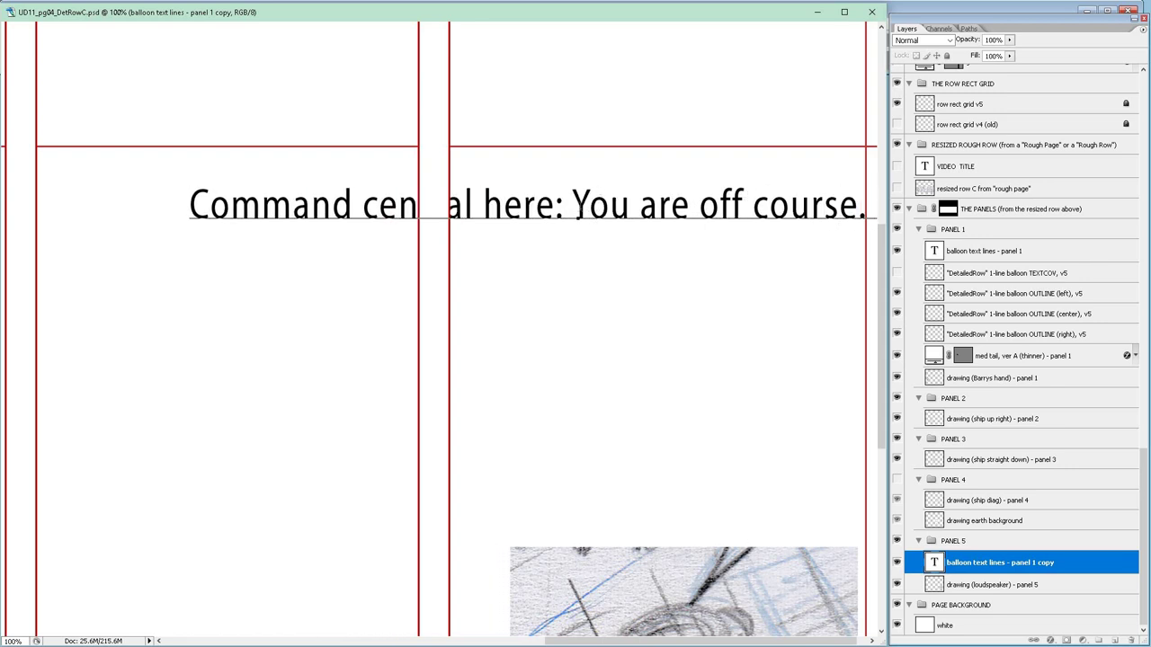
Break the text before 'You' and add 'Correct immediately' on its own line.
{"action": "left_click", "coordinate": [572, 205]}
{"action": "key", "text": "Return"}
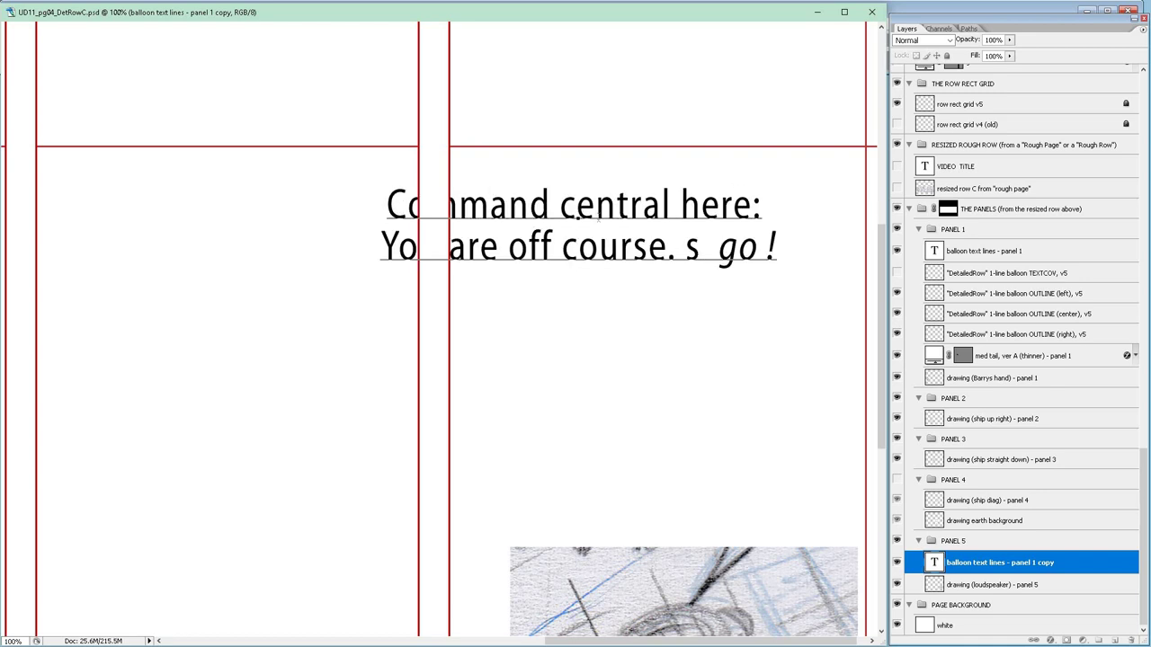
{"action": "left_click", "coordinate": [686, 248]}
{"action": "type", "text": "Correct"}
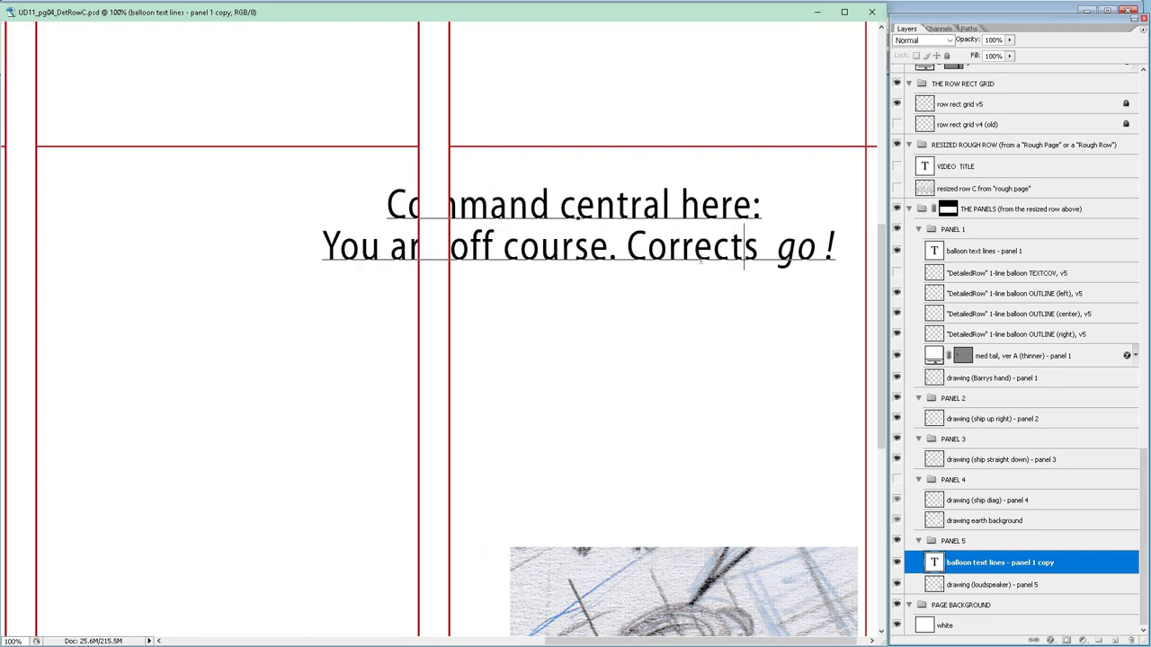
{"action": "type", "text": " immediate"}
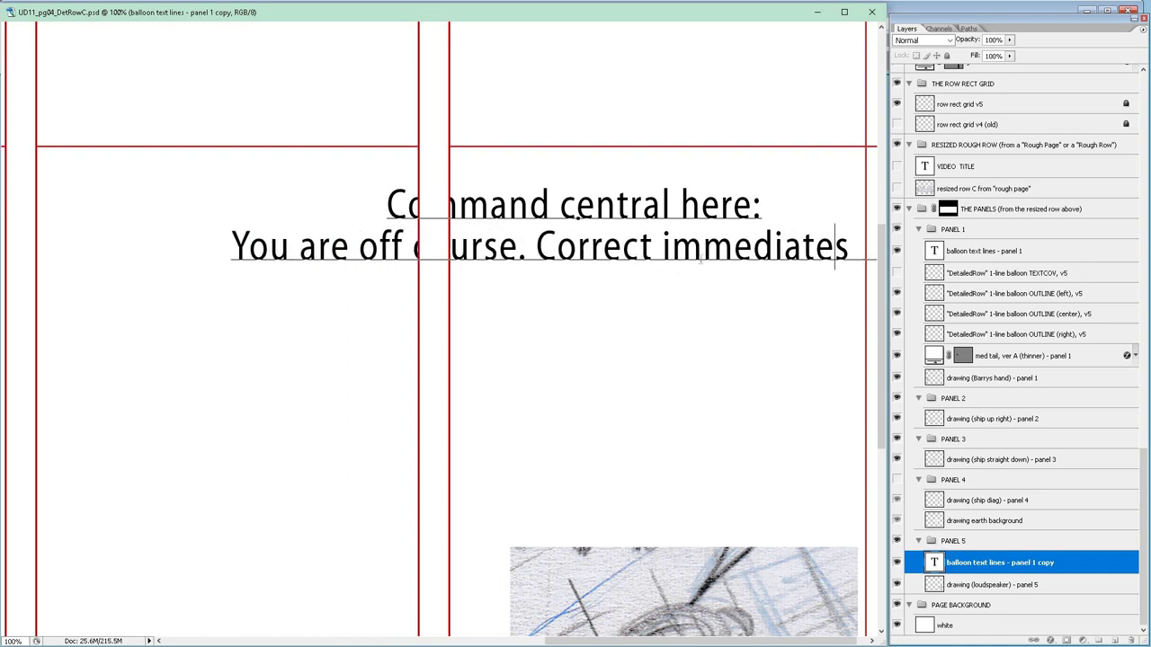
{"action": "type", "text": "ly !"}
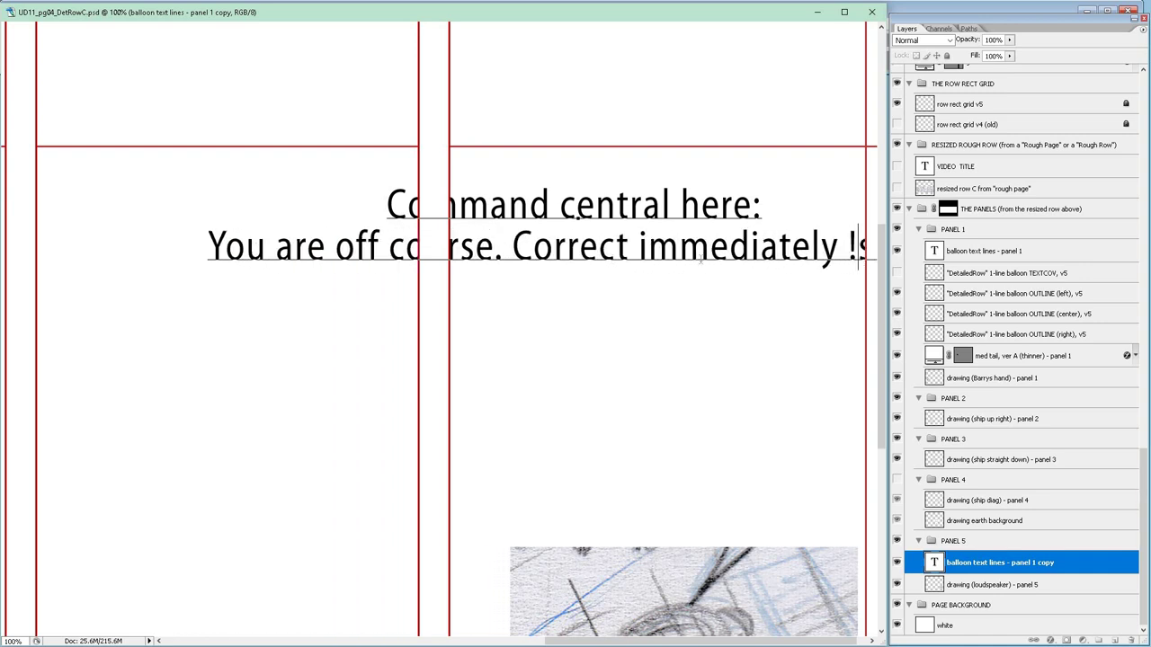
{"action": "key", "text": "Return"}
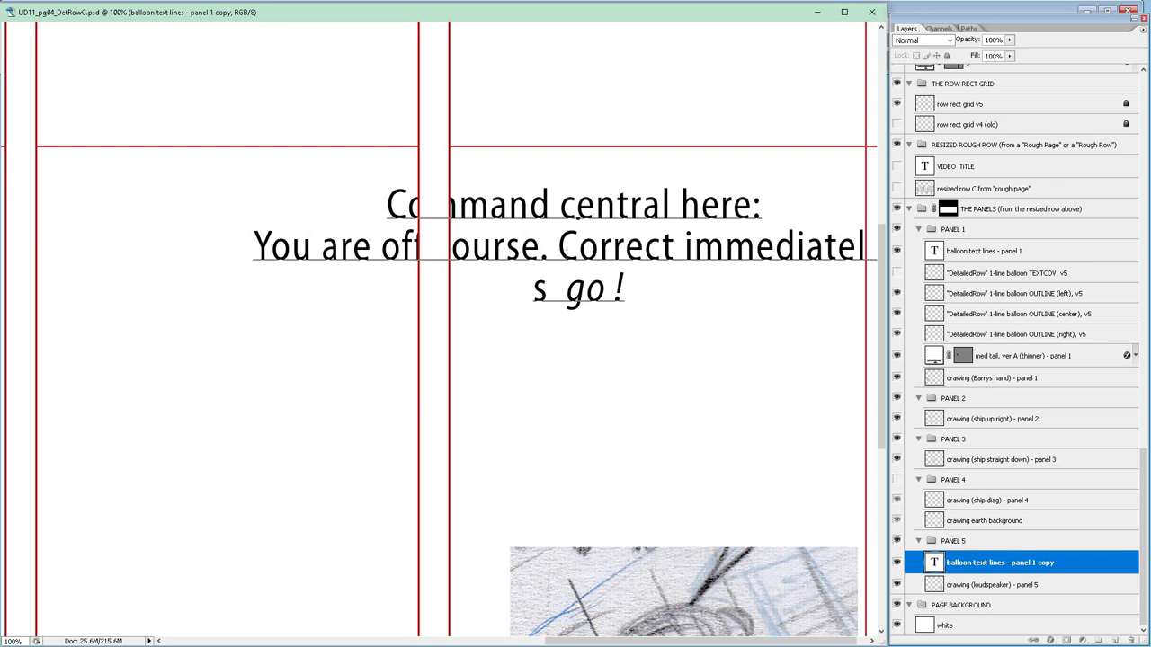
{"action": "key", "text": "Return"}
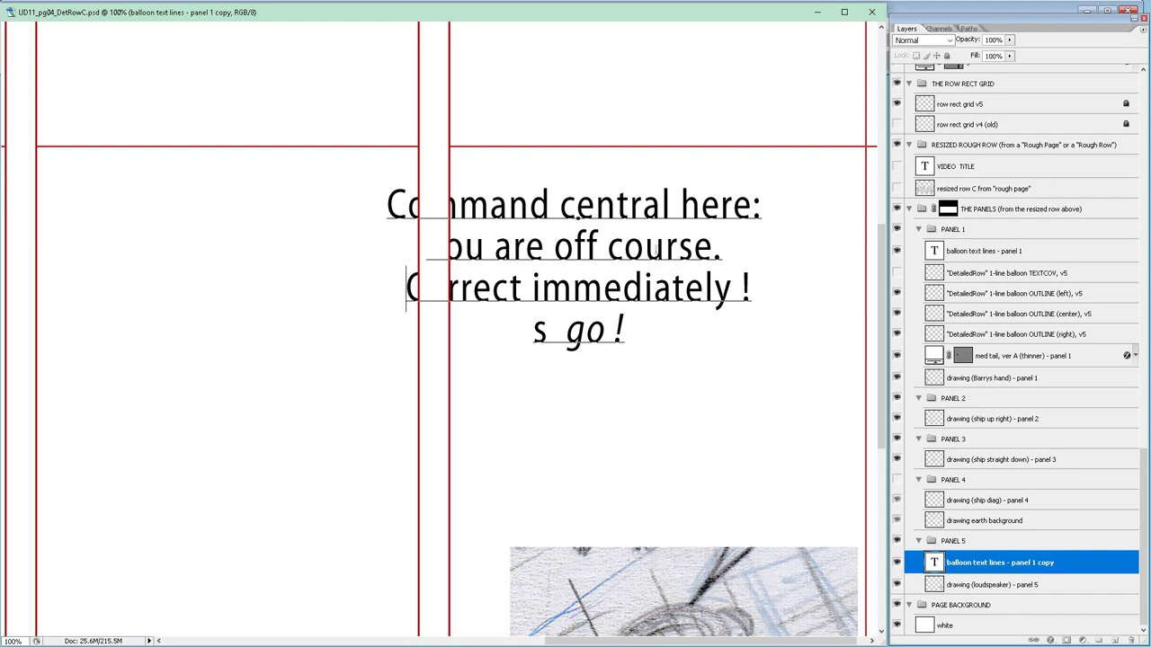
{"action": "type", "text": "v"}
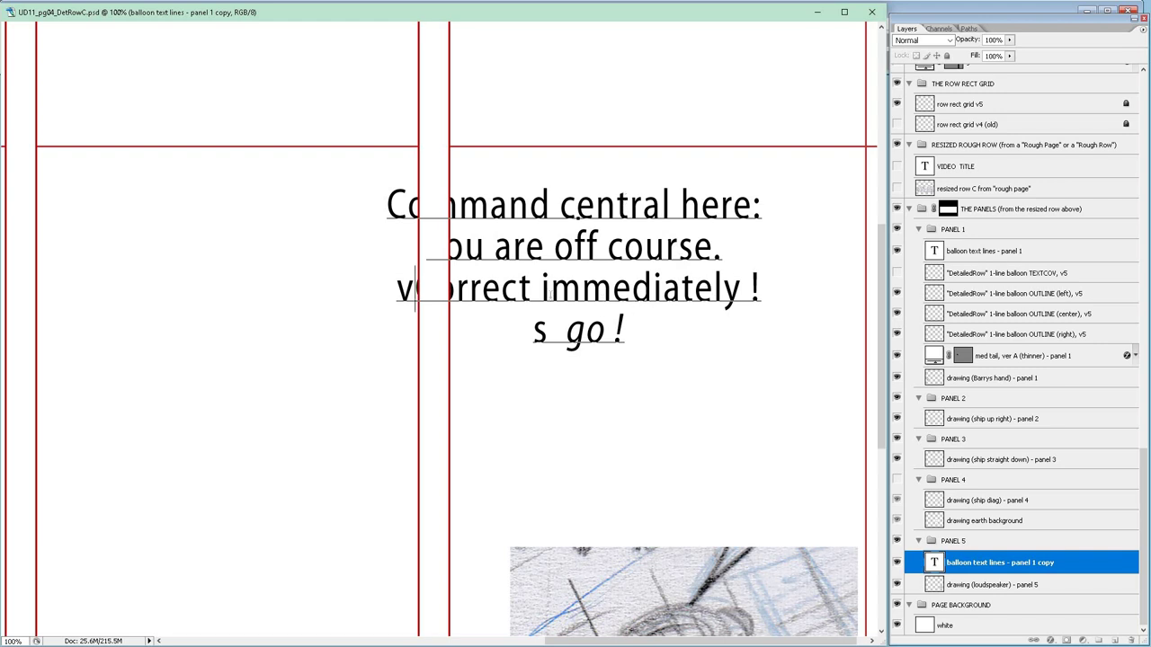
{"action": "key", "text": "BackSpace"}
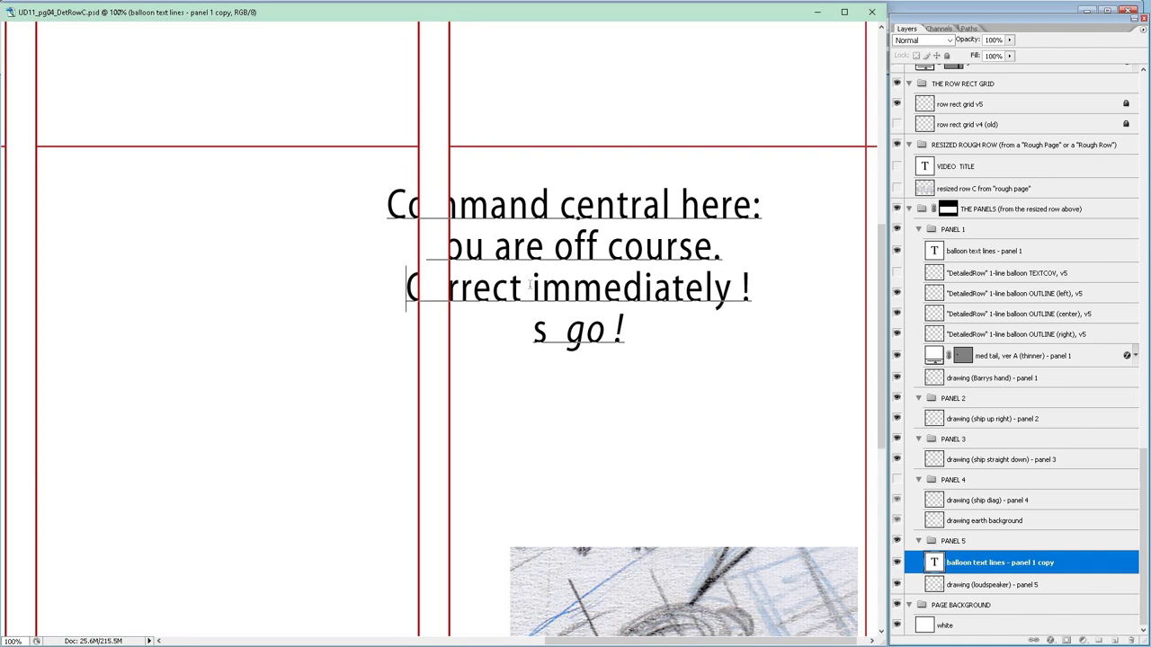
Commit the balloon text and nudge it slightly right.
{"action": "key", "text": "ctrl+Return"}
{"action": "key", "text": "v"}
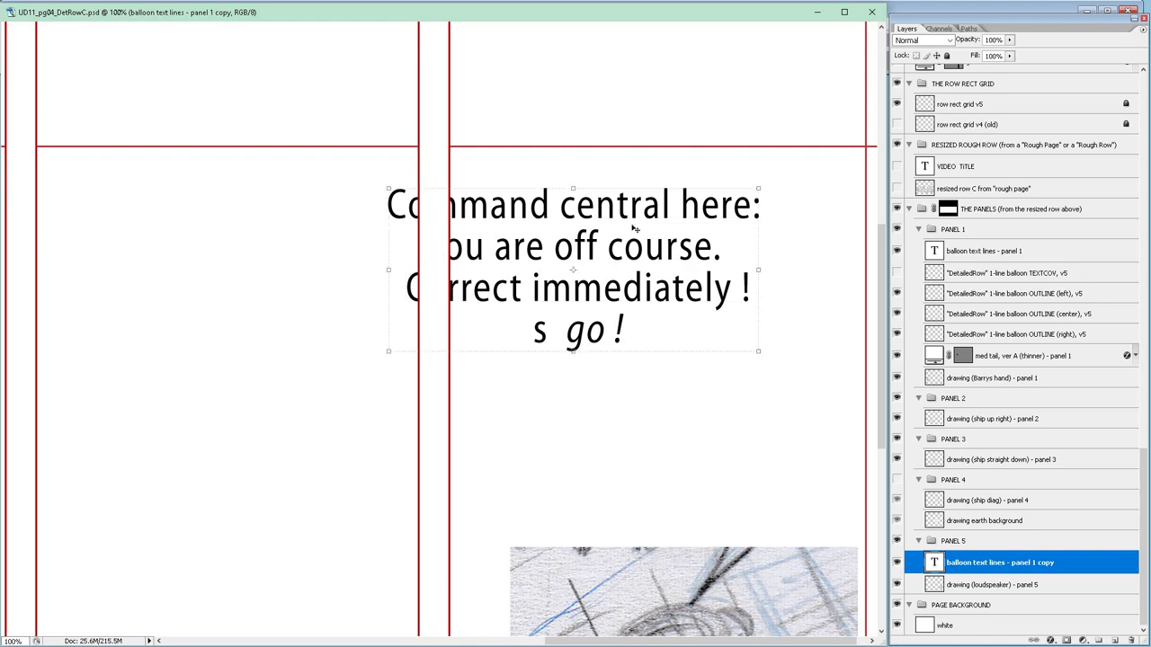
{"action": "key", "text": "shift+Right"}
{"action": "key", "text": "shift+Right"}
{"action": "key", "text": "shift+Right"}
{"action": "key", "text": "shift+Right"}
{"action": "key", "text": "shift+Right"}
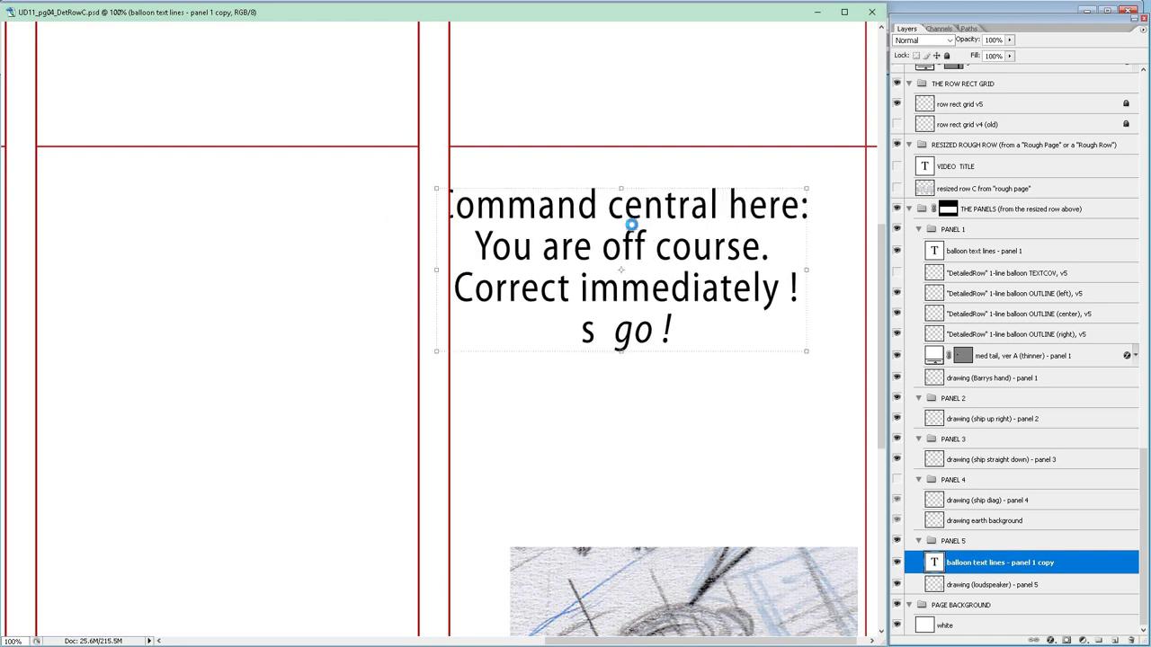
{"action": "key", "text": "shift+Right"}
{"action": "key", "text": "shift+Right"}
{"action": "key", "text": "shift+Right"}
{"action": "key", "text": "shift+Right"}
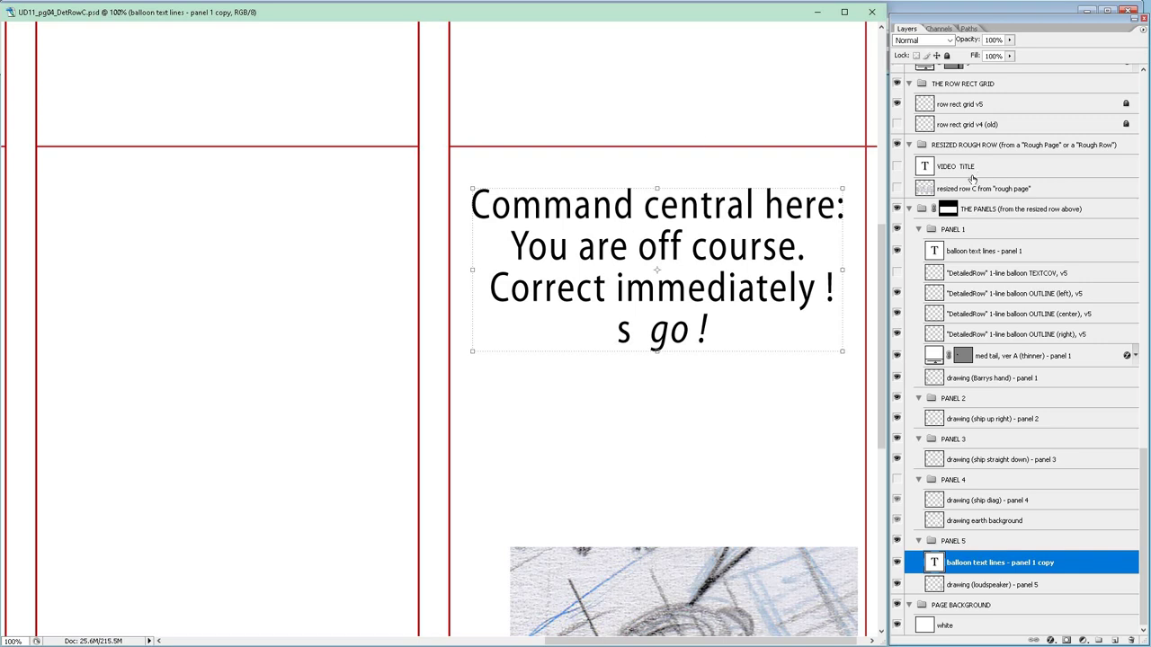
{"action": "left_click", "coordinate": [896, 189]}
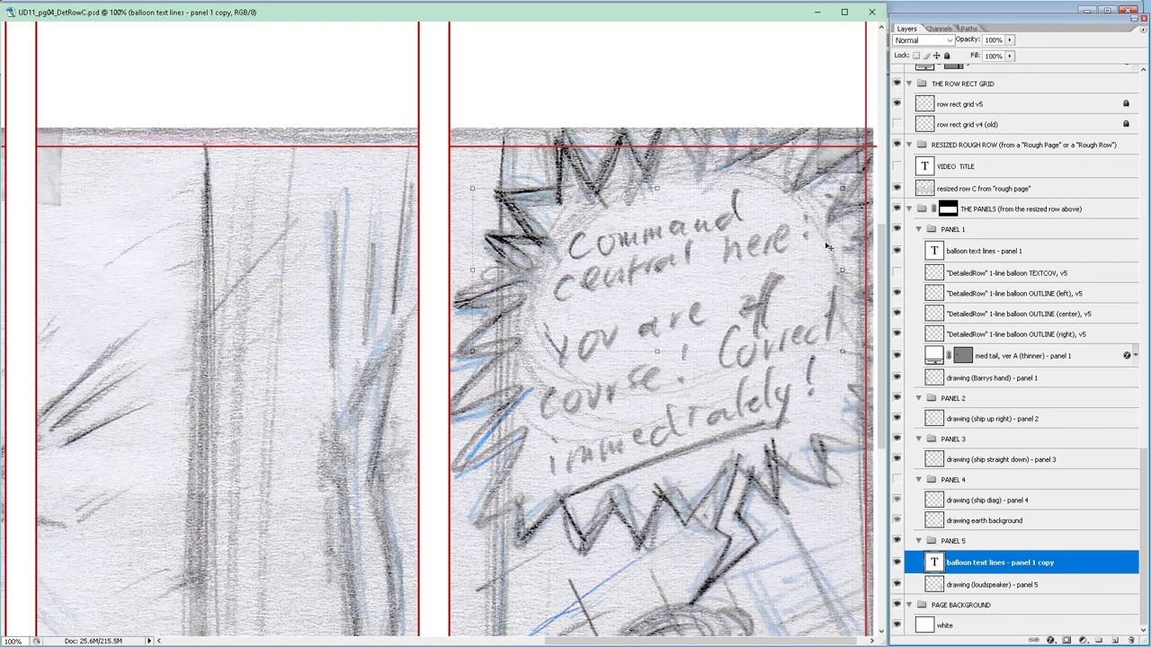
{"action": "left_click", "coordinate": [897, 189], "text": "alt"}
{"action": "scroll", "coordinate": [757, 361], "scroll_direction": "down", "scroll_amount": 1}
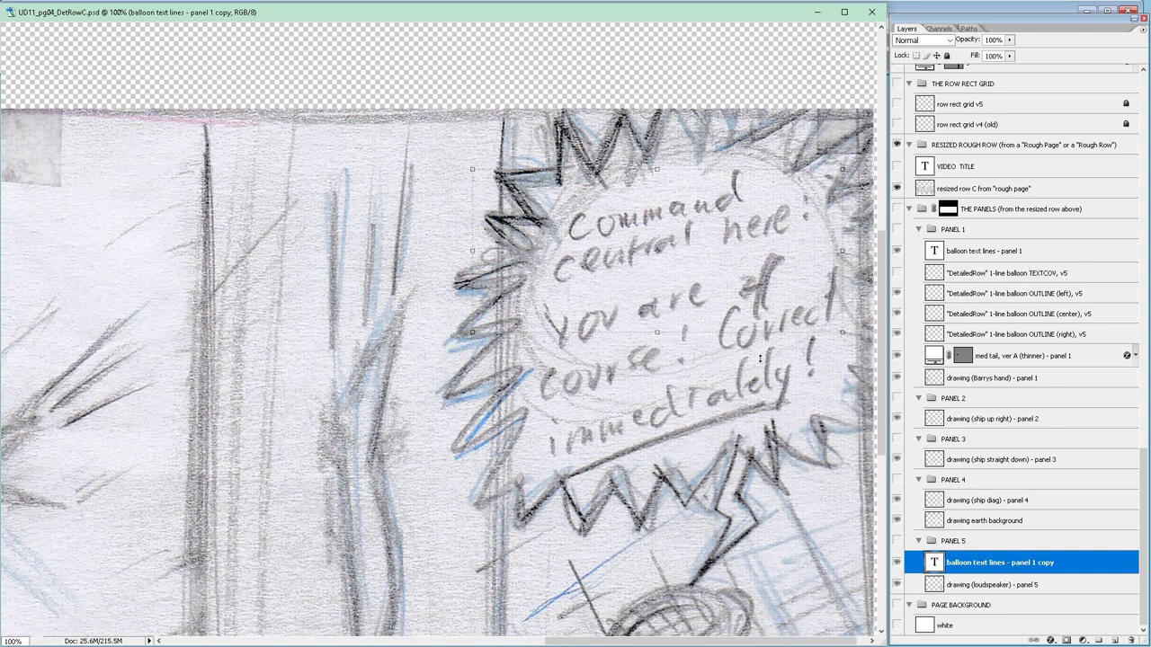
{"action": "scroll", "coordinate": [761, 360], "scroll_direction": "down", "scroll_amount": 3}
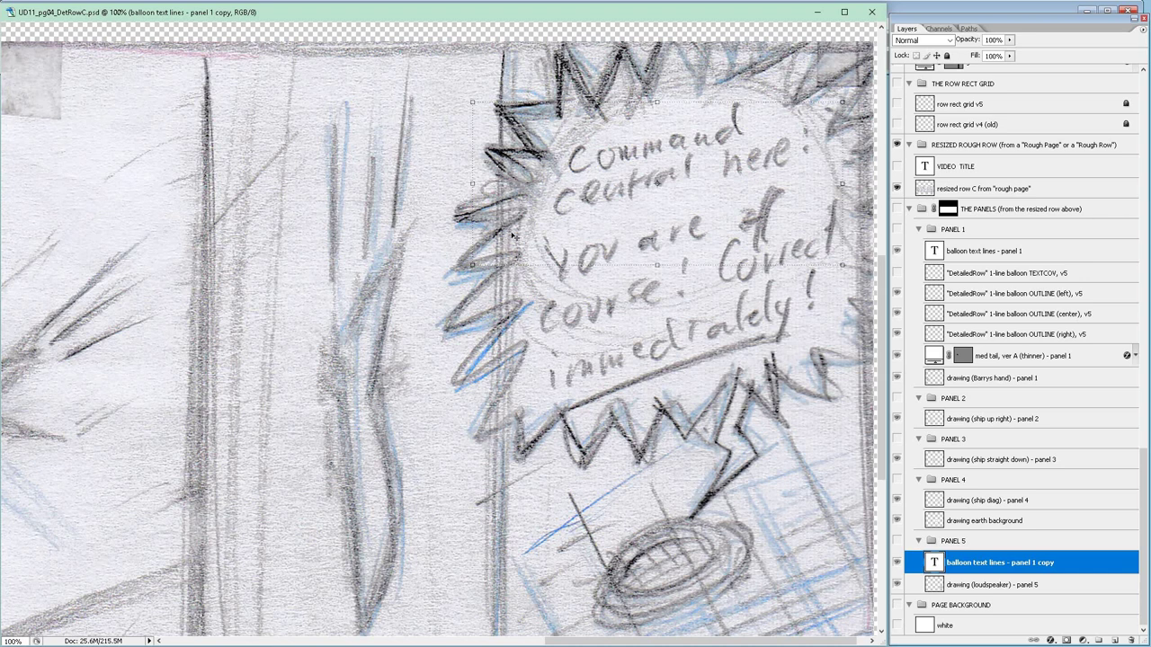
{"action": "scroll", "coordinate": [437, 339], "scroll_direction": "up", "scroll_amount": 1}
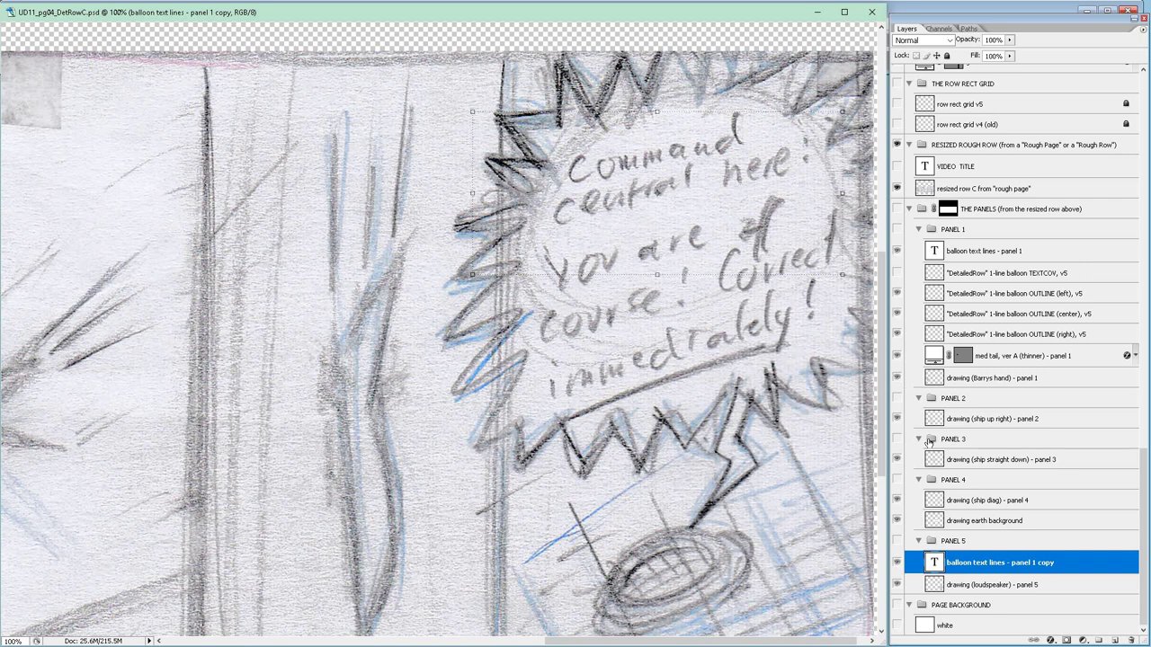
{"action": "left_click", "coordinate": [896, 190]}
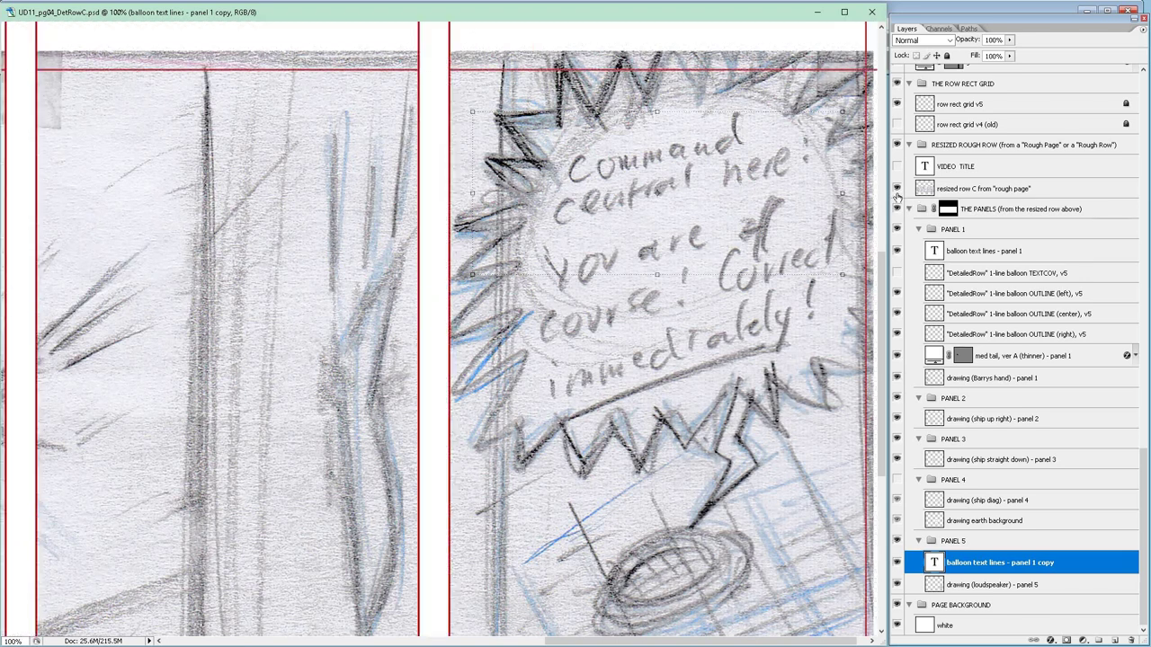
{"action": "left_click", "coordinate": [897, 189]}
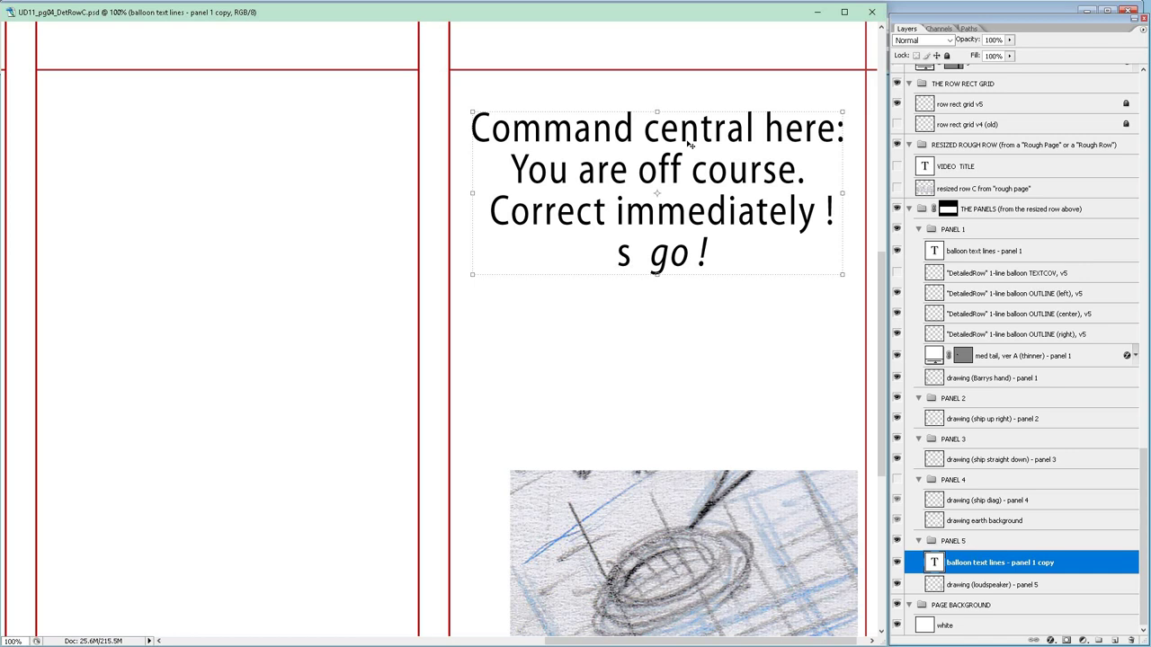
Break the balloon text after 'Command central' and join 'here:' with 'You are'.
{"action": "key", "text": "t"}
{"action": "left_click", "coordinate": [765, 135]}
{"action": "key", "text": "shift+Left"}
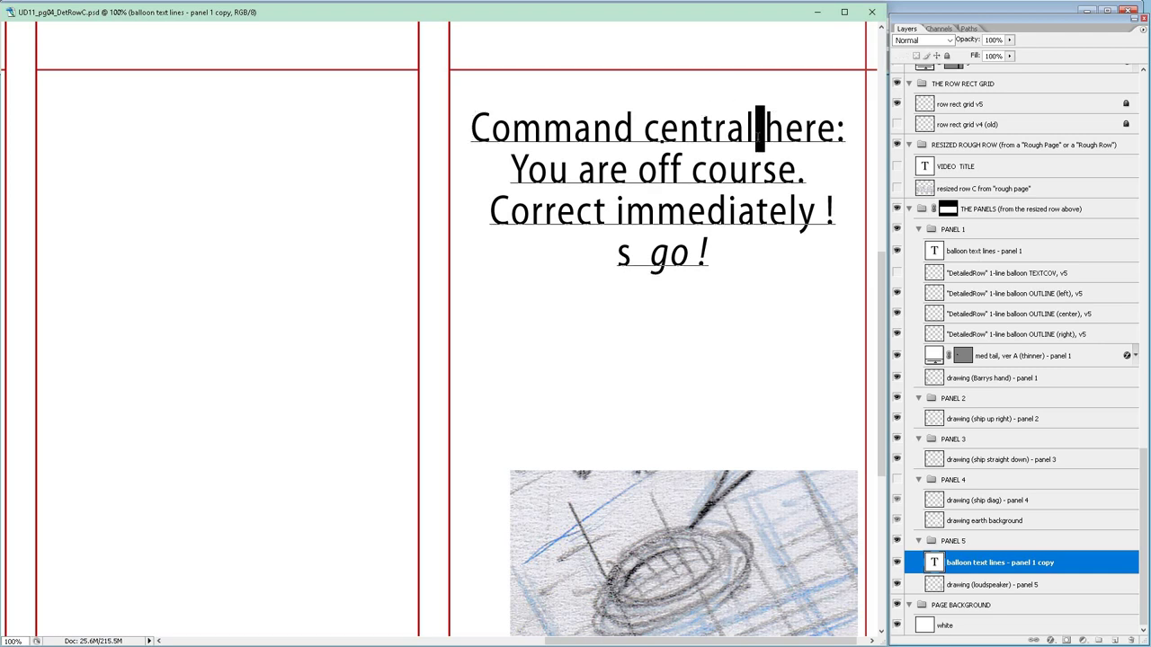
{"action": "key", "text": "Return"}
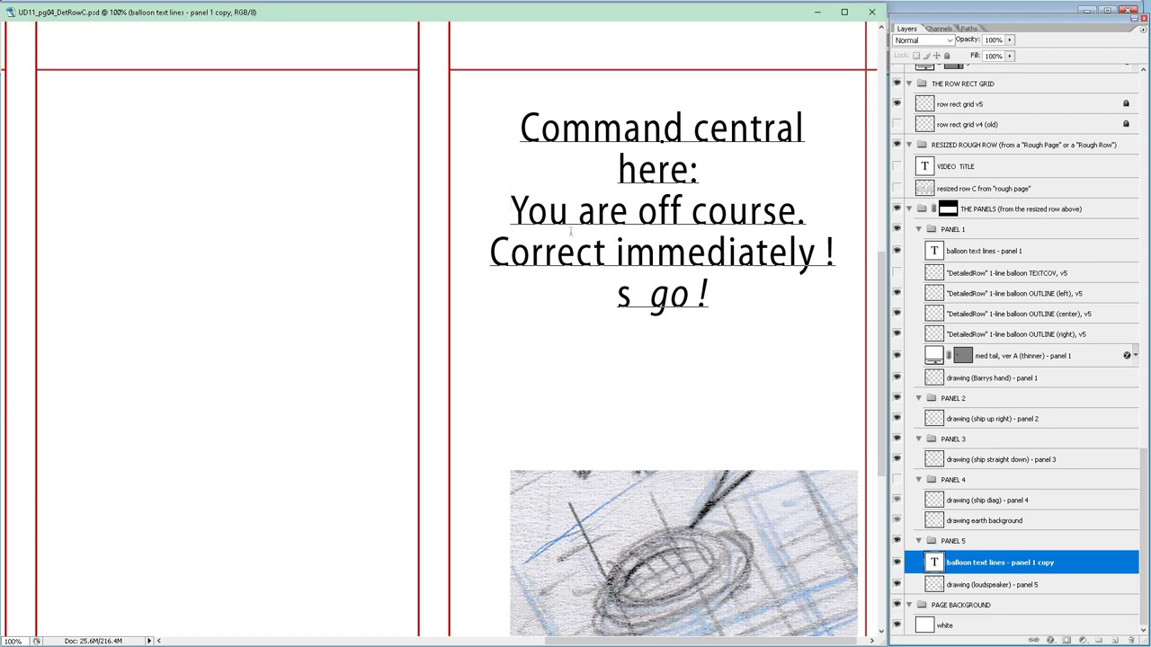
{"action": "key", "text": "BackSpace"}
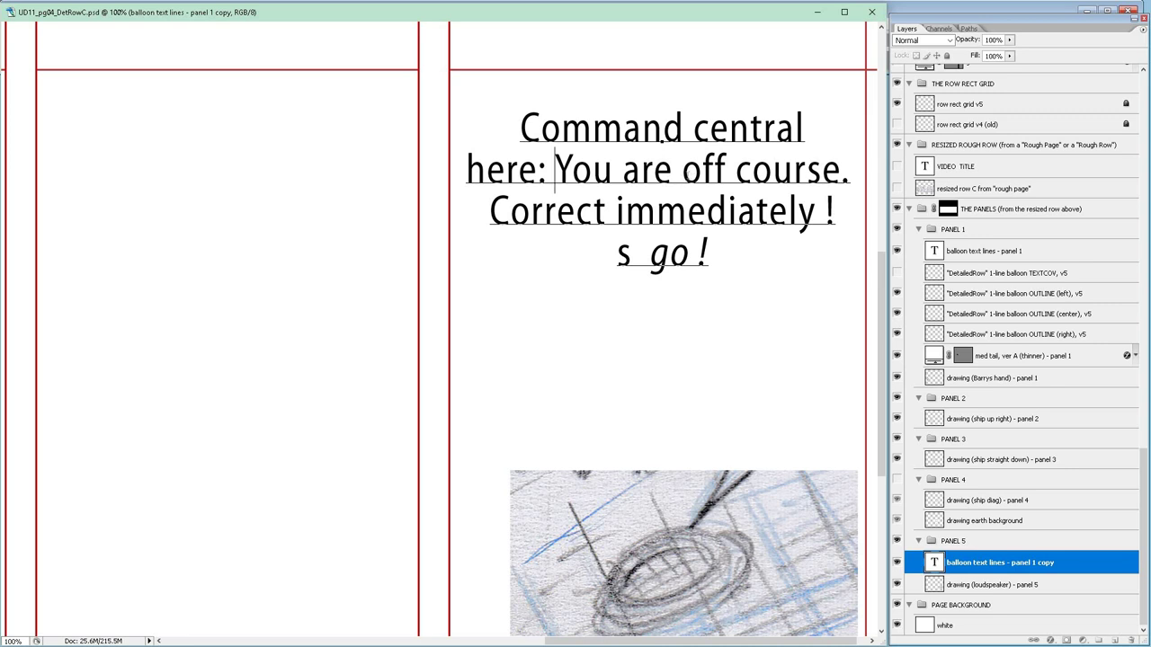
Start a new line at 'off course. Correct' and move 'immediately !' onto its own line.
{"action": "left_click", "coordinate": [682, 170]}
{"action": "key", "text": "Return"}
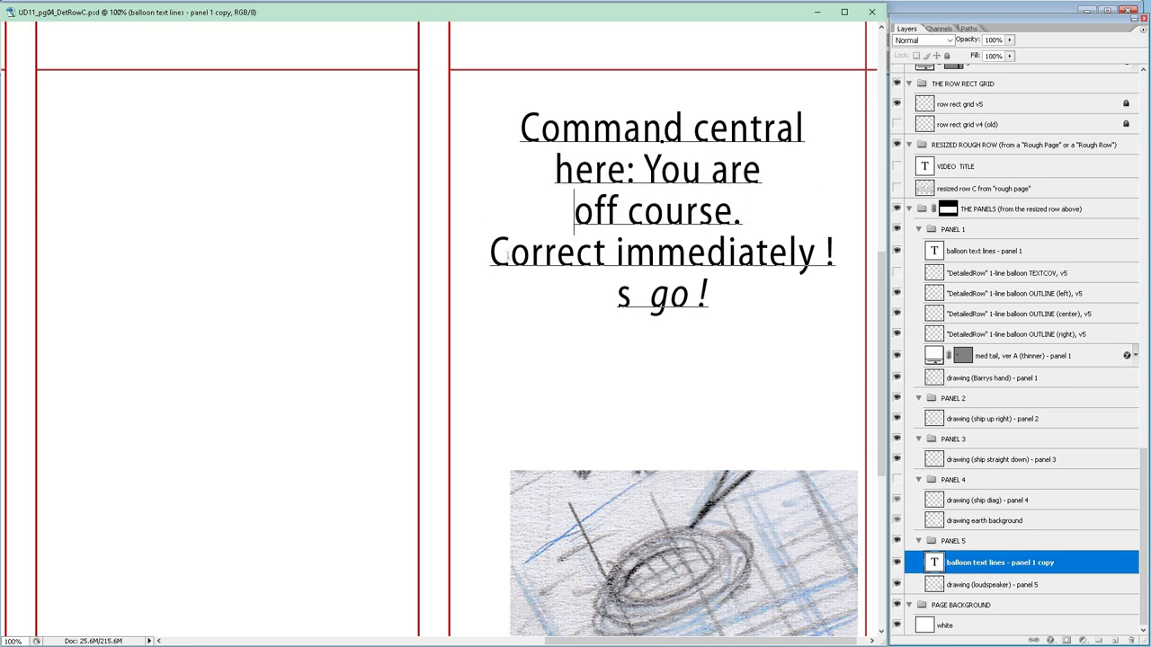
{"action": "left_click", "coordinate": [488, 255]}
{"action": "key", "text": "BackSpace"}
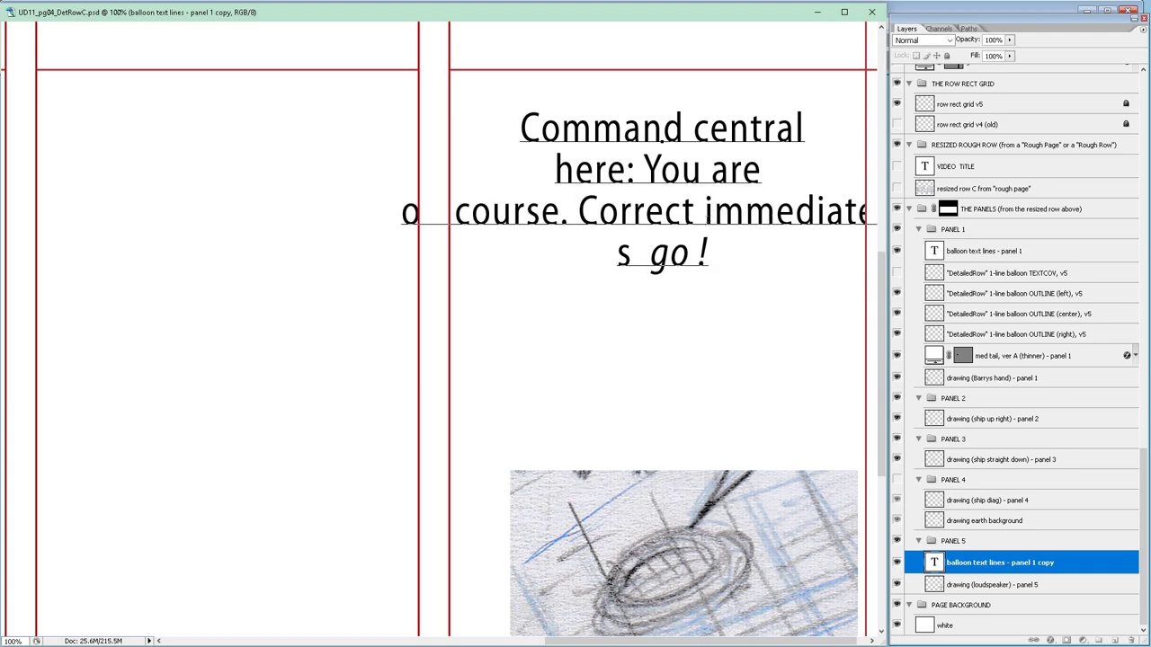
{"action": "left_click", "coordinate": [705, 213]}
{"action": "key", "text": "BackSpace"}
{"action": "key", "text": "Return"}
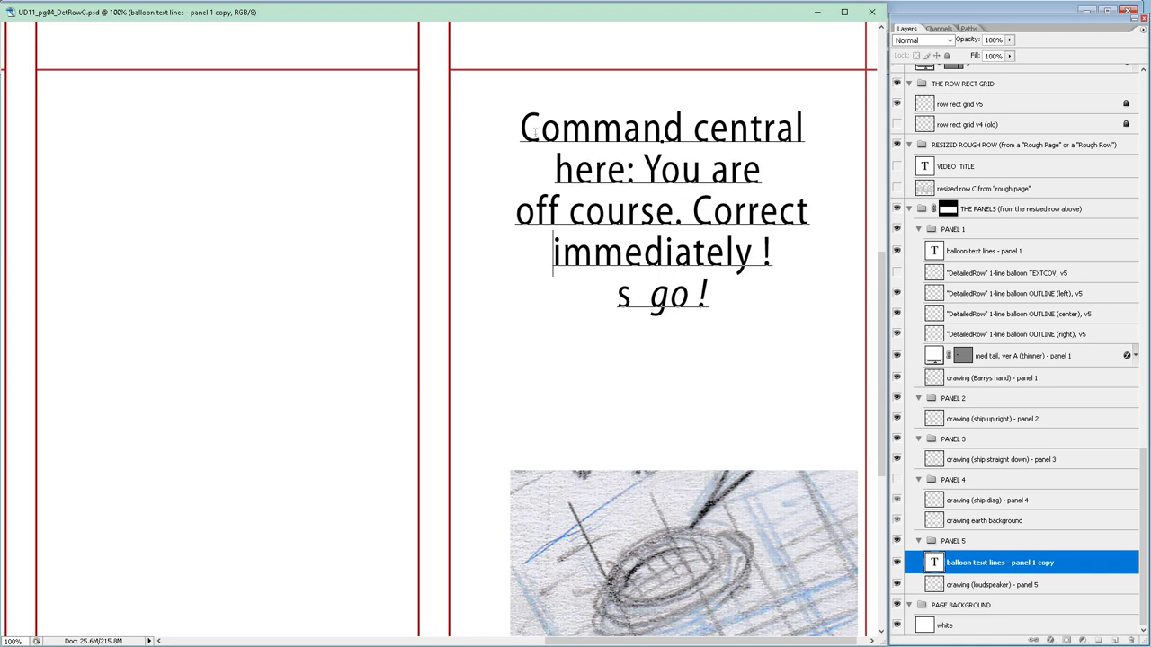
Change 'Command' to 'This is command', end the next line with 'central:', and delete 'here:'.
{"action": "left_click_drag", "start_coordinate": [540, 130], "coordinate": [521, 130]}
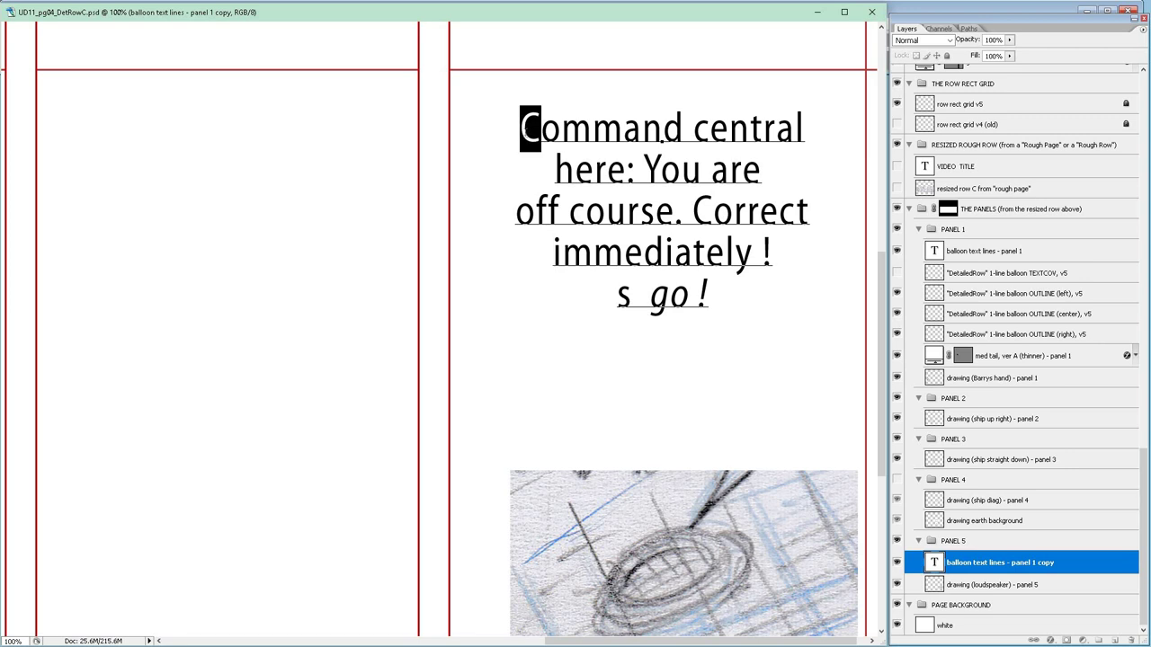
{"action": "type", "text": "This i"}
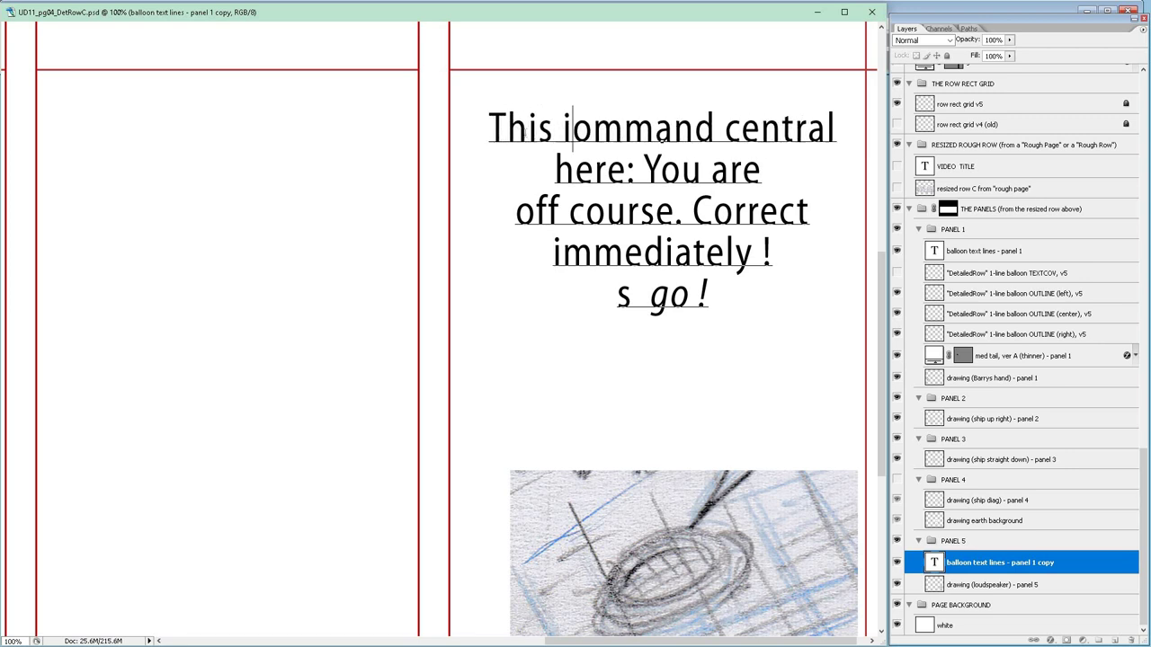
{"action": "type", "text": "s c"}
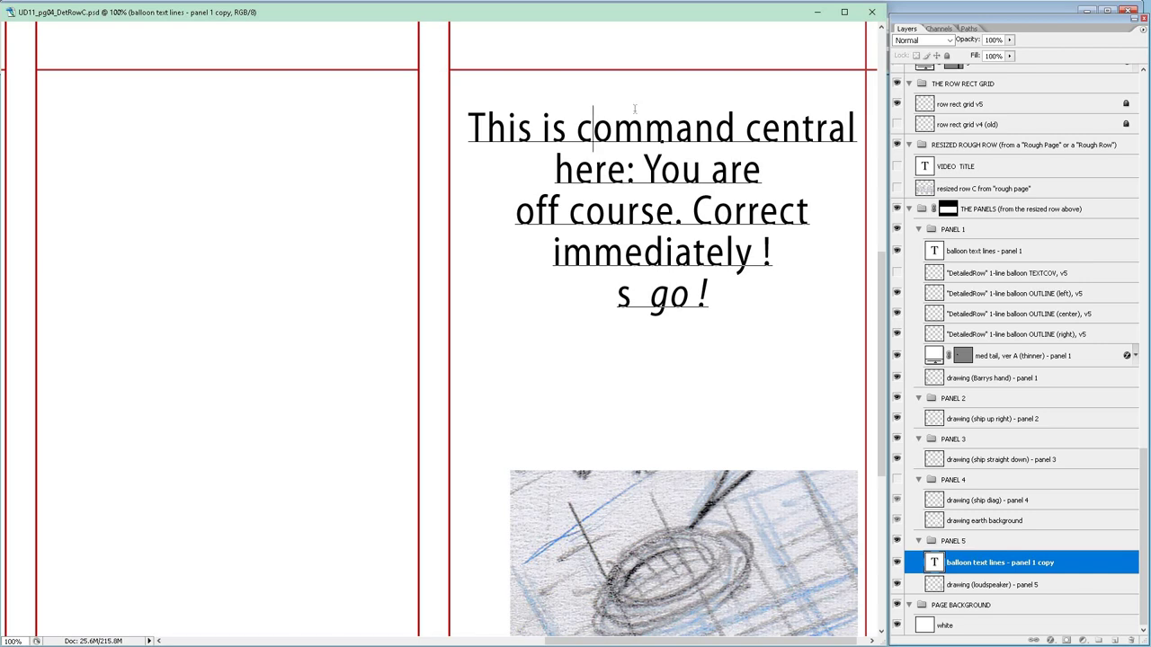
{"action": "key", "text": "ctrl+Right"}
{"action": "key", "text": "BackSpace"}
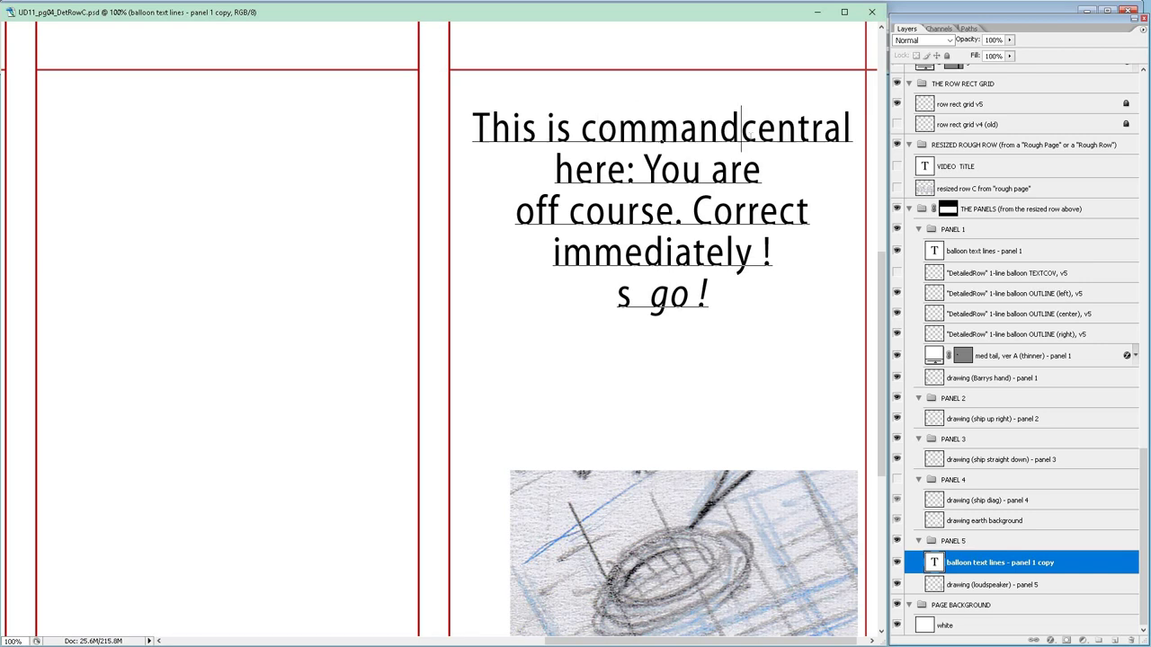
{"action": "key", "text": "Return"}
{"action": "key", "text": "End"}
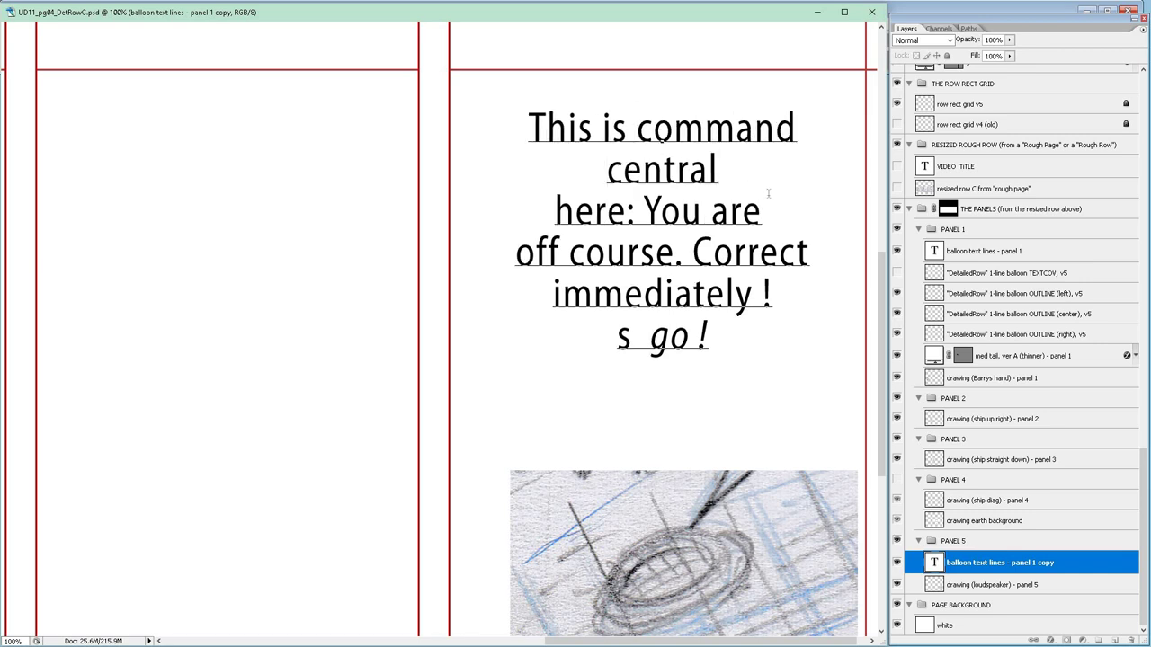
{"action": "type", "text": ":"}
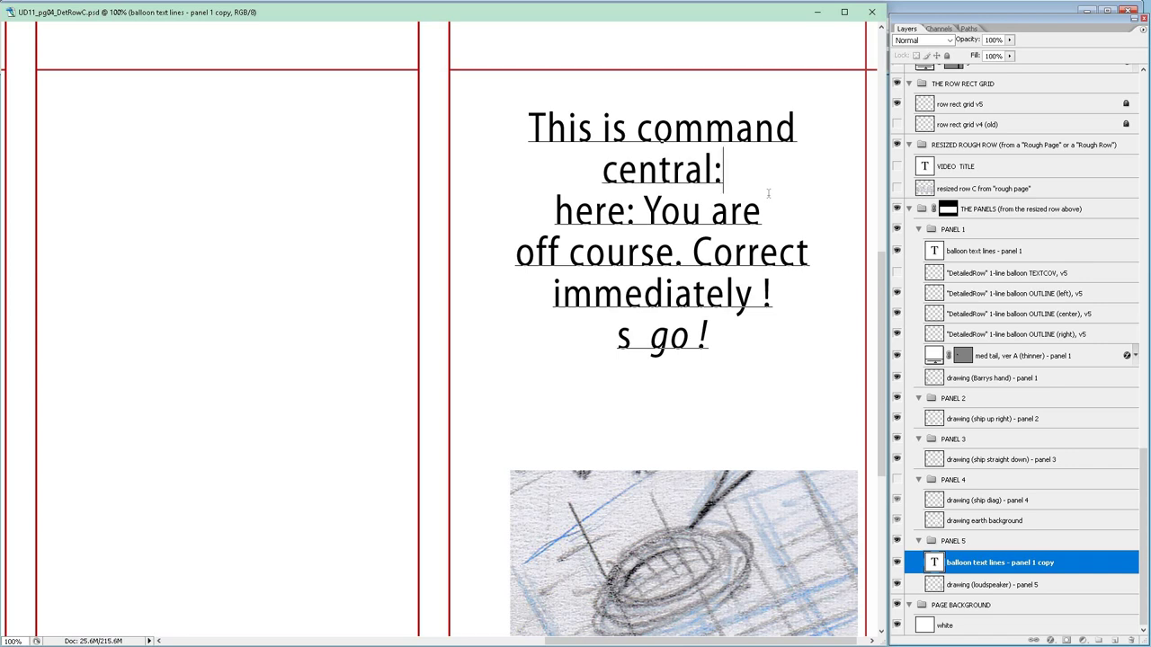
{"action": "key", "text": "Delete"}
{"action": "key", "text": "Delete"}
{"action": "key", "text": "Delete"}
{"action": "key", "text": "Delete"}
{"action": "key", "text": "Delete"}
{"action": "key", "text": "Delete"}
{"action": "key", "text": "Delete"}
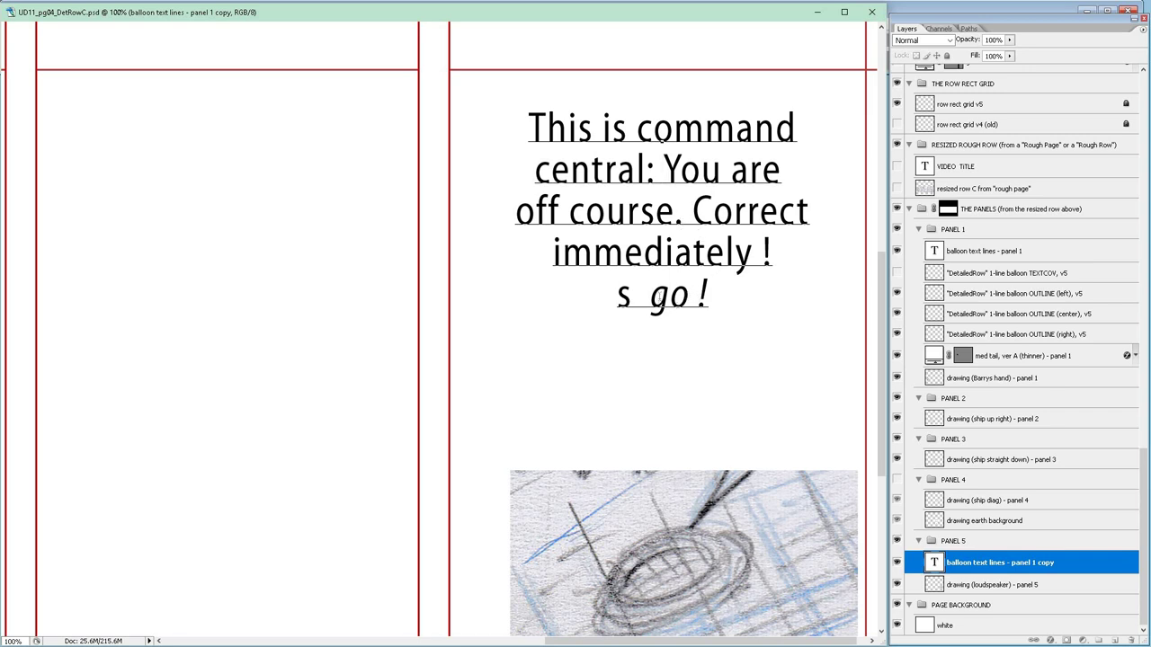
Retype 'immediately !' in the italic style of 'go', then delete the leftover 'go' and 's go !' line.
{"action": "left_click_drag", "start_coordinate": [651, 296], "coordinate": [691, 297]}
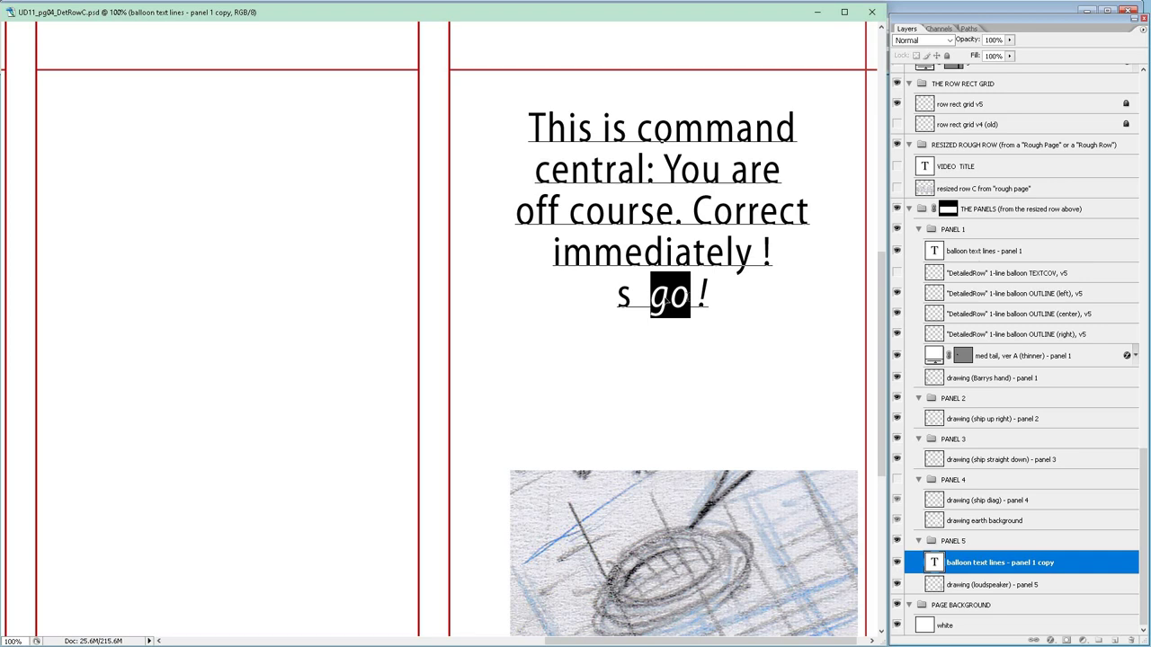
{"action": "key", "text": "ctrl+c"}
{"action": "left_click", "coordinate": [555, 255]}
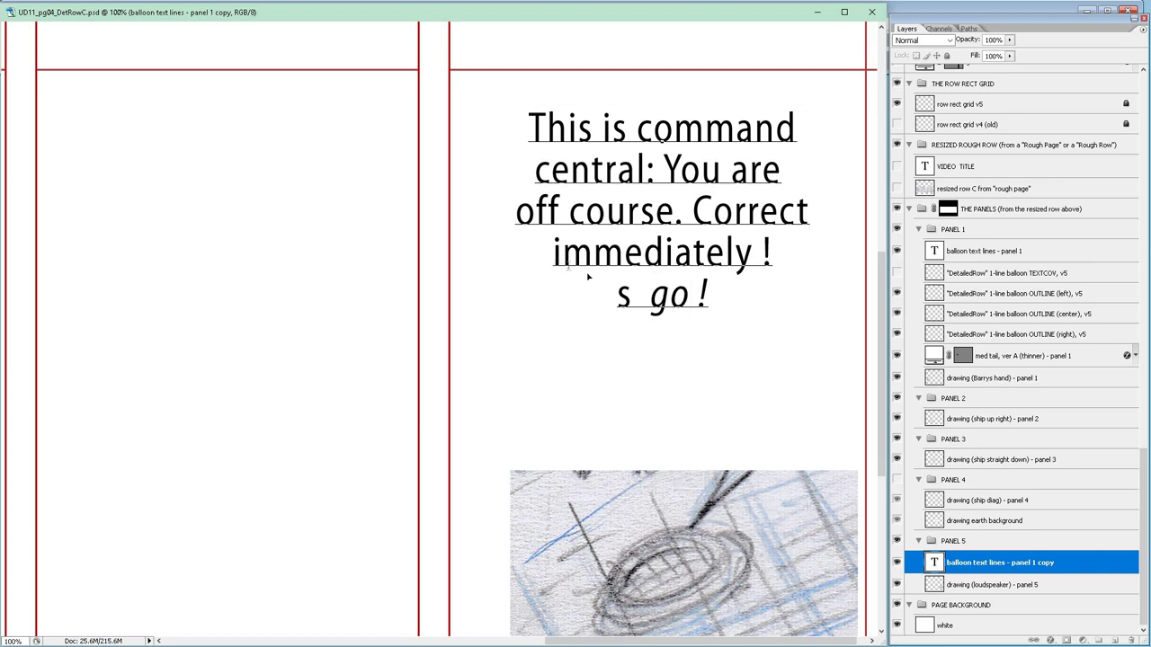
{"action": "key", "text": "ctrl+v"}
{"action": "type", "text": "immedia"}
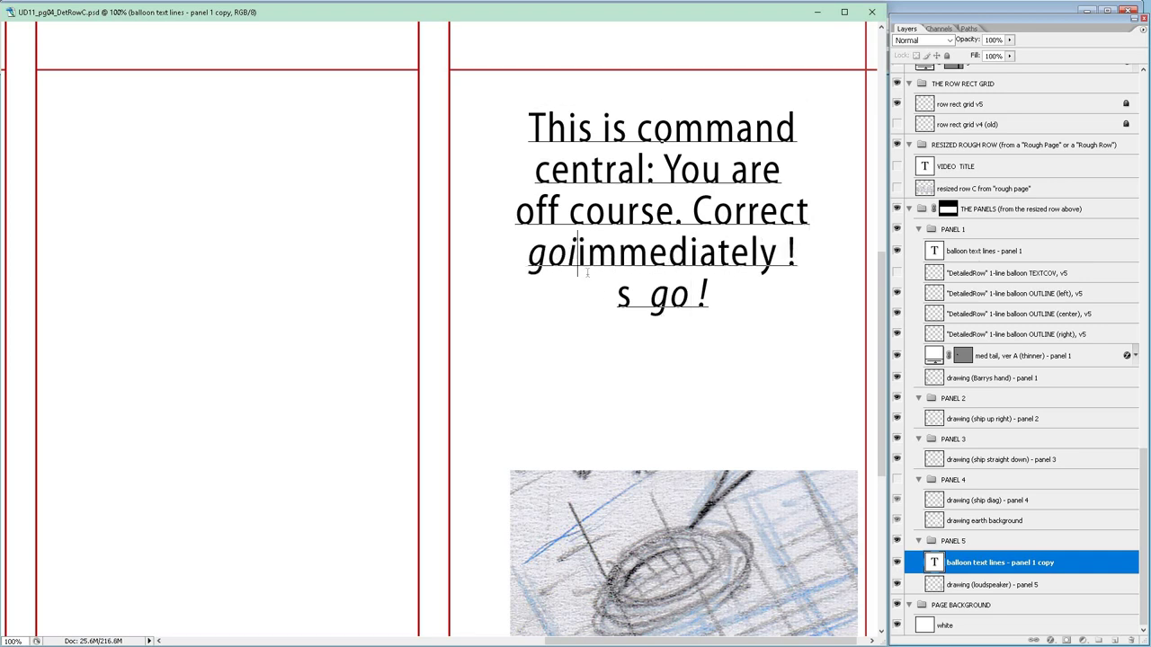
{"action": "type", "text": "tely"}
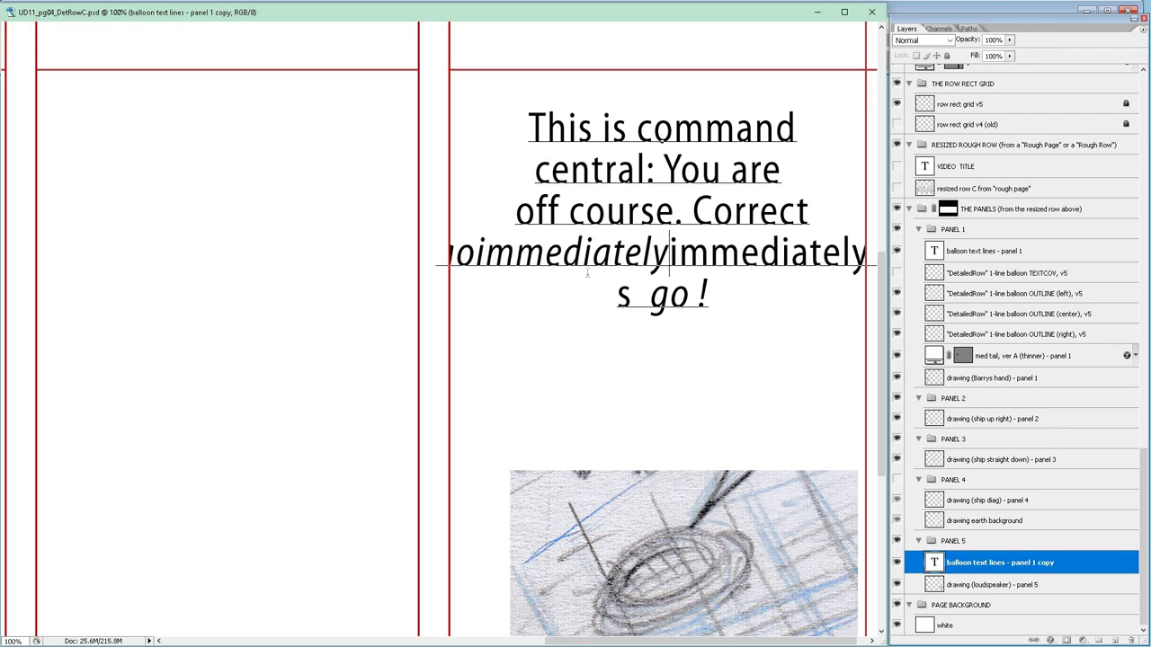
{"action": "type", "text": " !"}
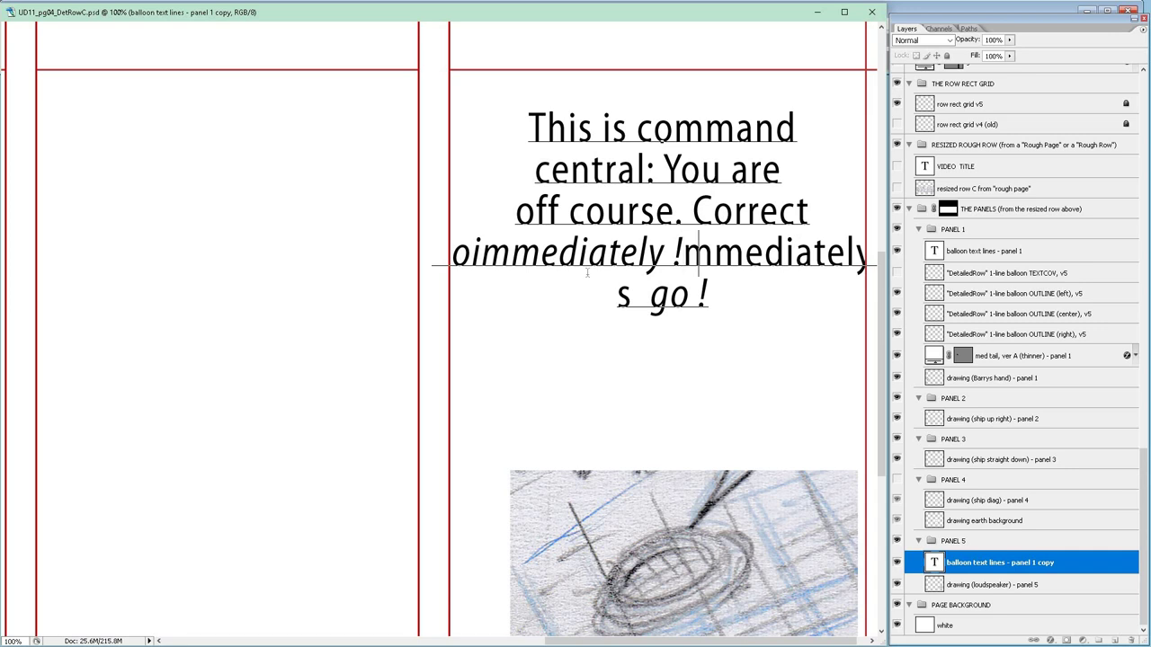
{"action": "key", "text": "Delete"}
{"action": "key", "text": "Delete"}
{"action": "key", "text": "Delete"}
{"action": "key", "text": "Delete"}
{"action": "key", "text": "Delete"}
{"action": "key", "text": "Delete"}
{"action": "key", "text": "Delete"}
{"action": "key", "text": "Delete"}
{"action": "key", "text": "Delete"}
{"action": "key", "text": "Delete"}
{"action": "key", "text": "Delete"}
{"action": "key", "text": "Delete"}
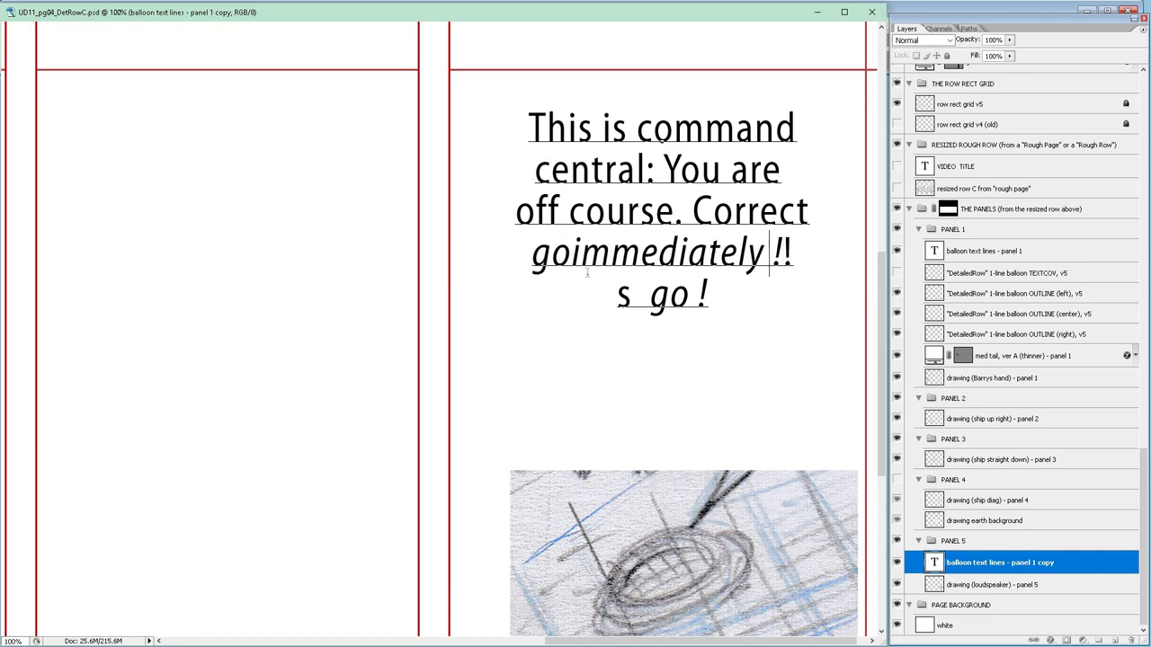
{"action": "key", "text": "Delete"}
{"action": "key", "text": "Delete"}
{"action": "key", "text": "Delete"}
{"action": "key", "text": "Delete"}
{"action": "key", "text": "Delete"}
{"action": "key", "text": "Delete"}
{"action": "key", "text": "Delete"}
{"action": "key", "text": "Delete"}
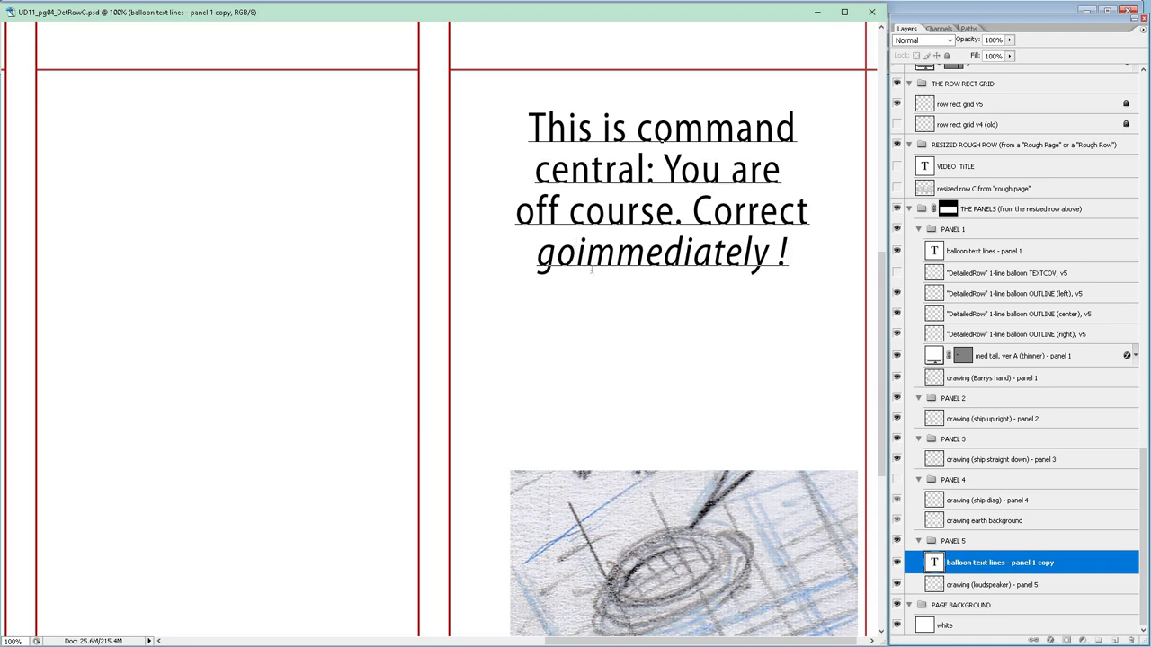
{"action": "key", "text": "BackSpace"}
{"action": "key", "text": "BackSpace"}
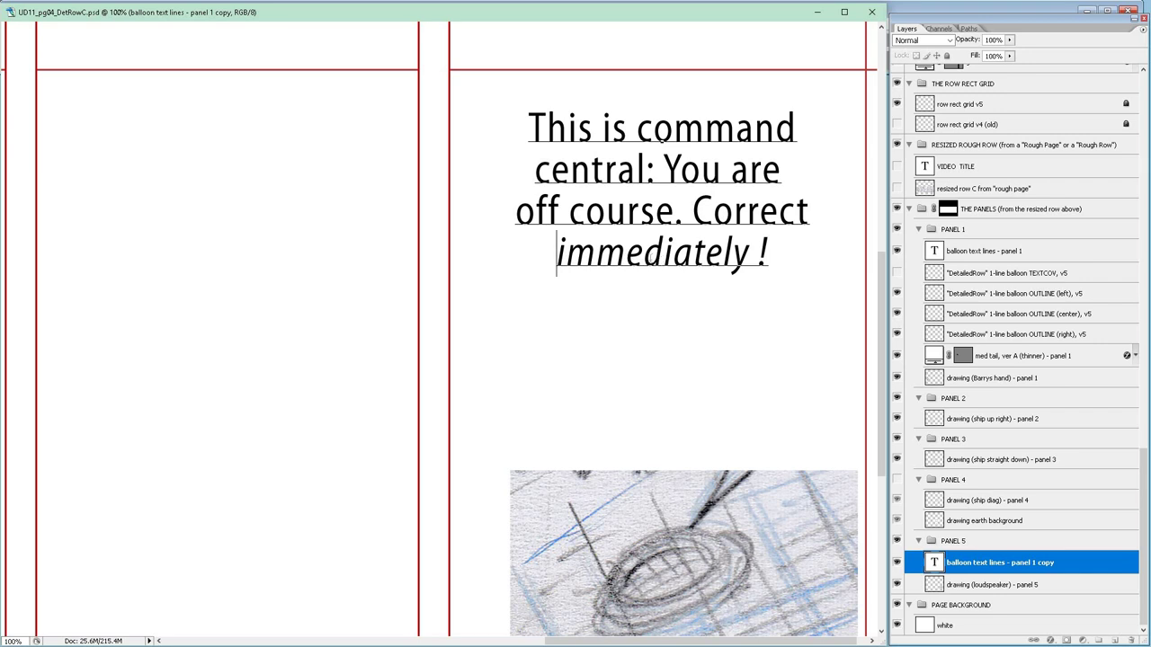
Replace 'off course.' on the third line with italic 'off course !' and delete the leftovers.
{"action": "key", "text": "Right"}
{"action": "key", "text": "Right"}
{"action": "key", "text": "Right"}
{"action": "key", "text": "Right"}
{"action": "key", "text": "shift+Right"}
{"action": "key", "text": "shift+Right"}
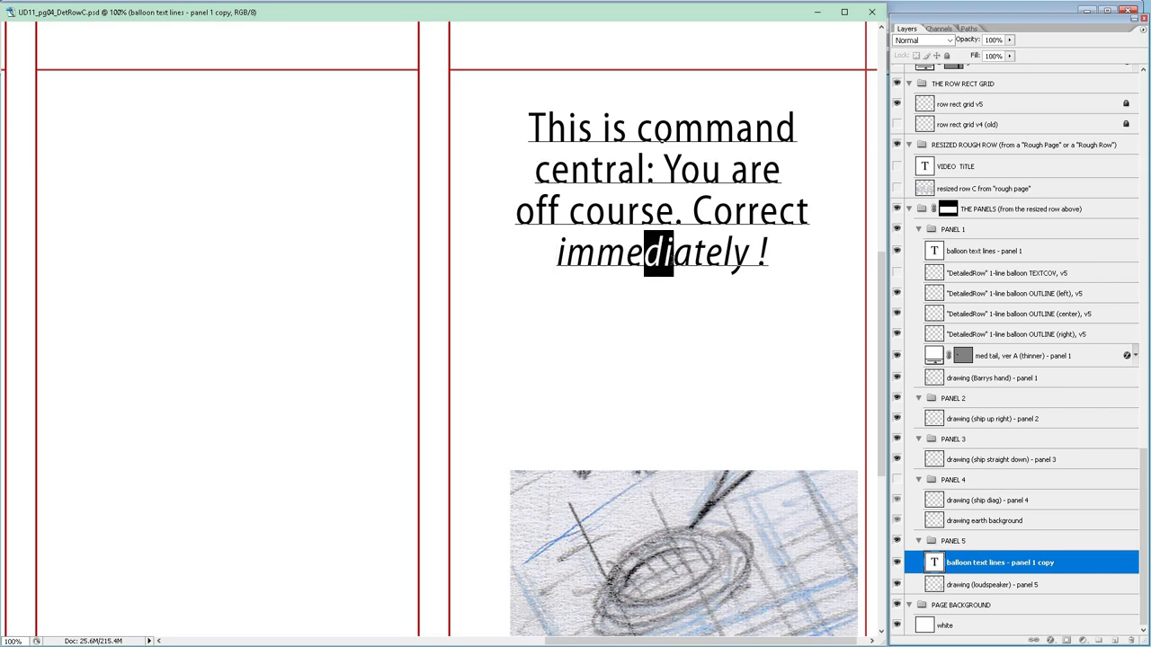
{"action": "key", "text": "ctrl+c"}
{"action": "left_click", "coordinate": [520, 218]}
{"action": "key", "text": "ctrl+v"}
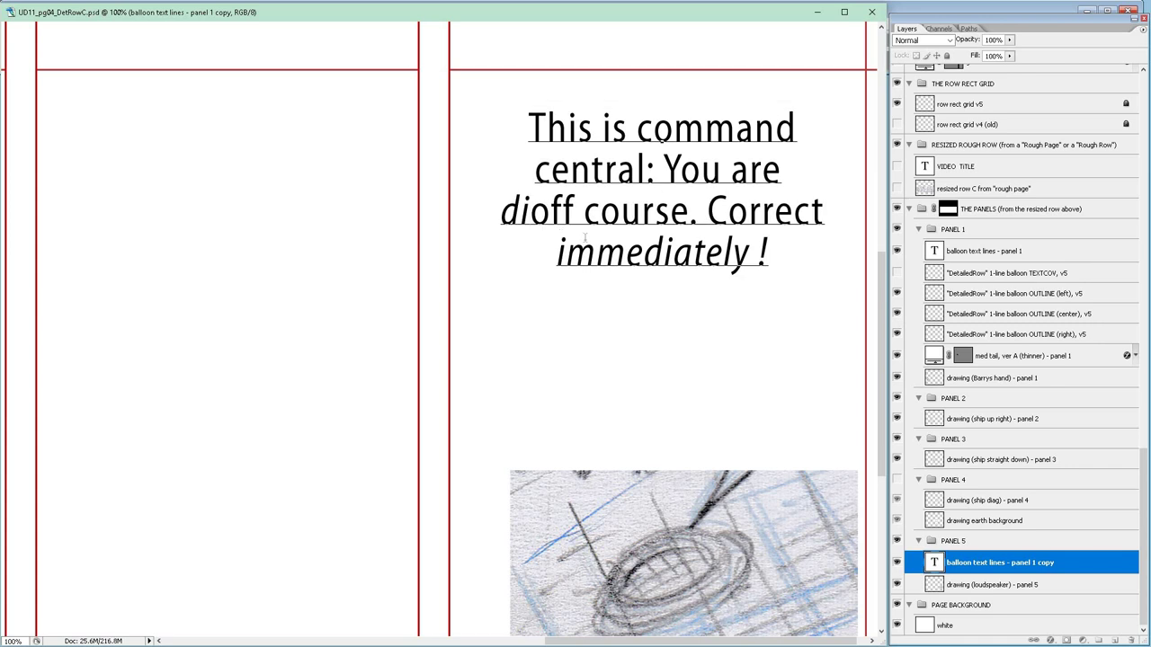
{"action": "type", "text": "off c"}
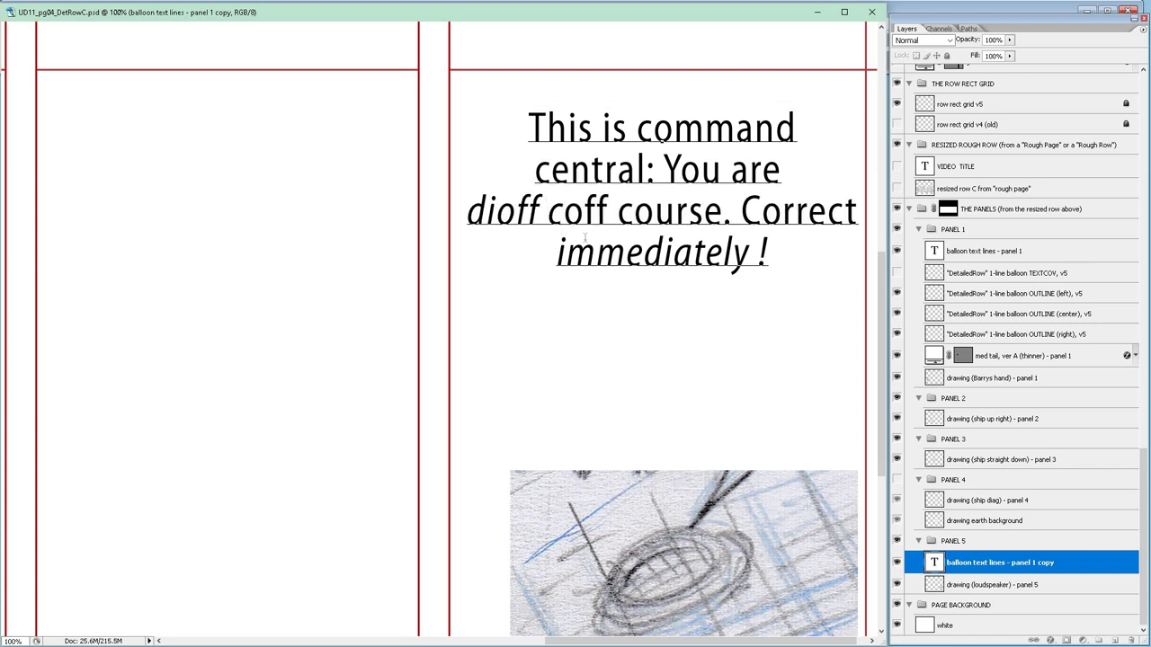
{"action": "type", "text": "ourse"}
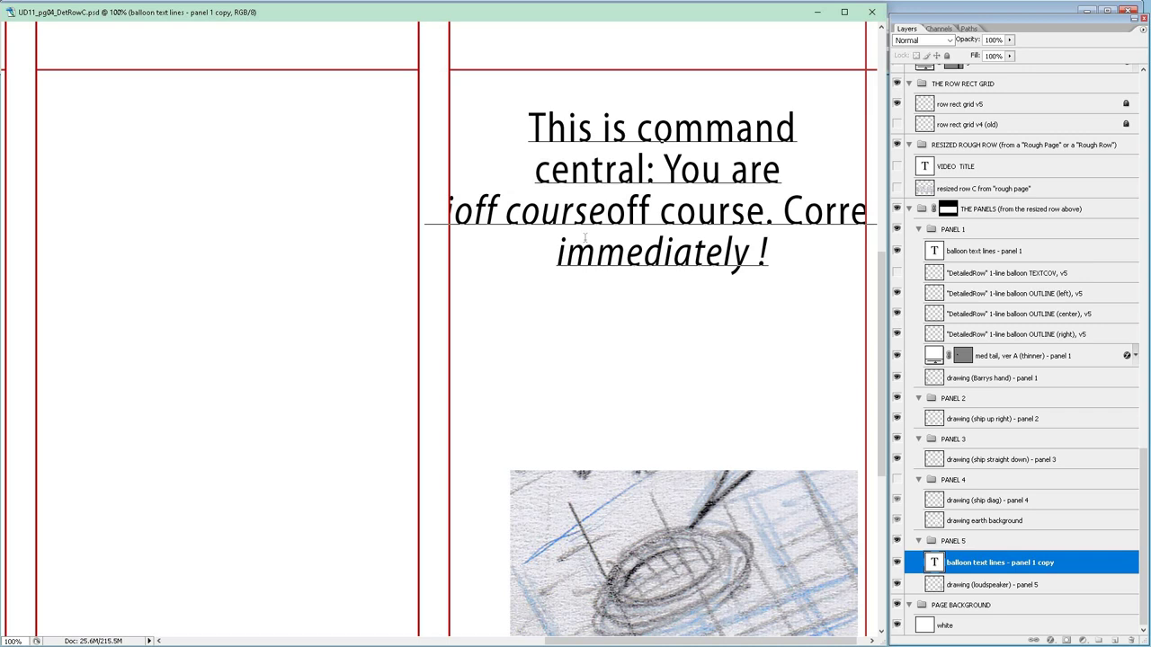
{"action": "type", "text": " !"}
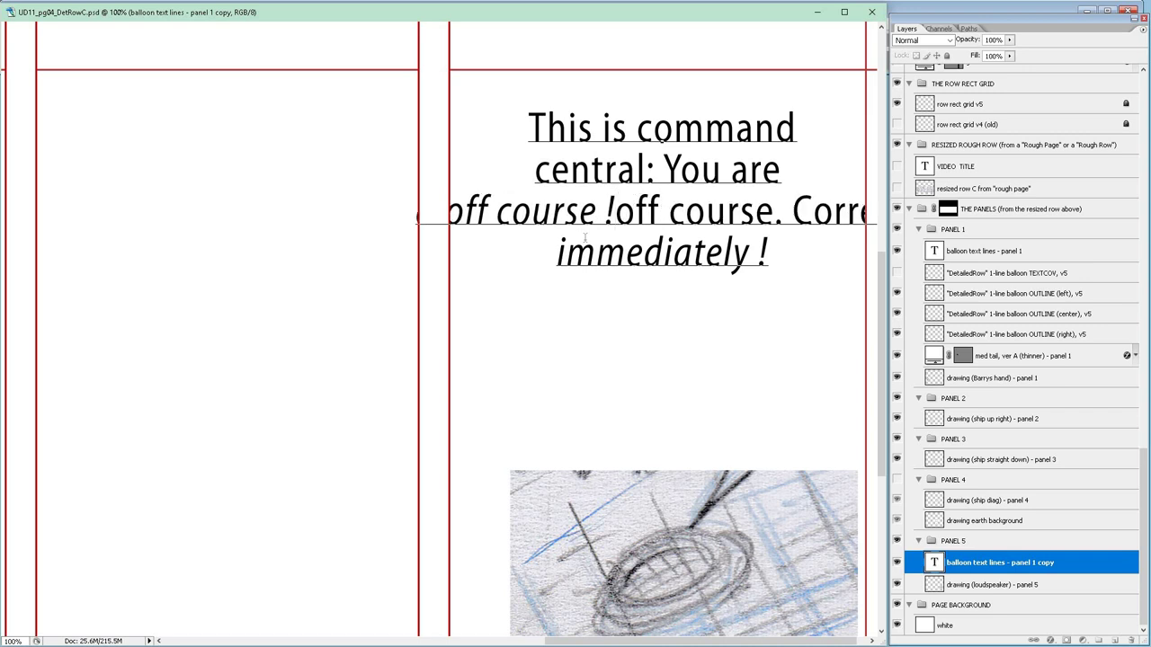
{"action": "key", "text": "Delete"}
{"action": "key", "text": "Delete"}
{"action": "key", "text": "Delete"}
{"action": "key", "text": "Delete"}
{"action": "key", "text": "Delete"}
{"action": "key", "text": "Delete"}
{"action": "key", "text": "Delete"}
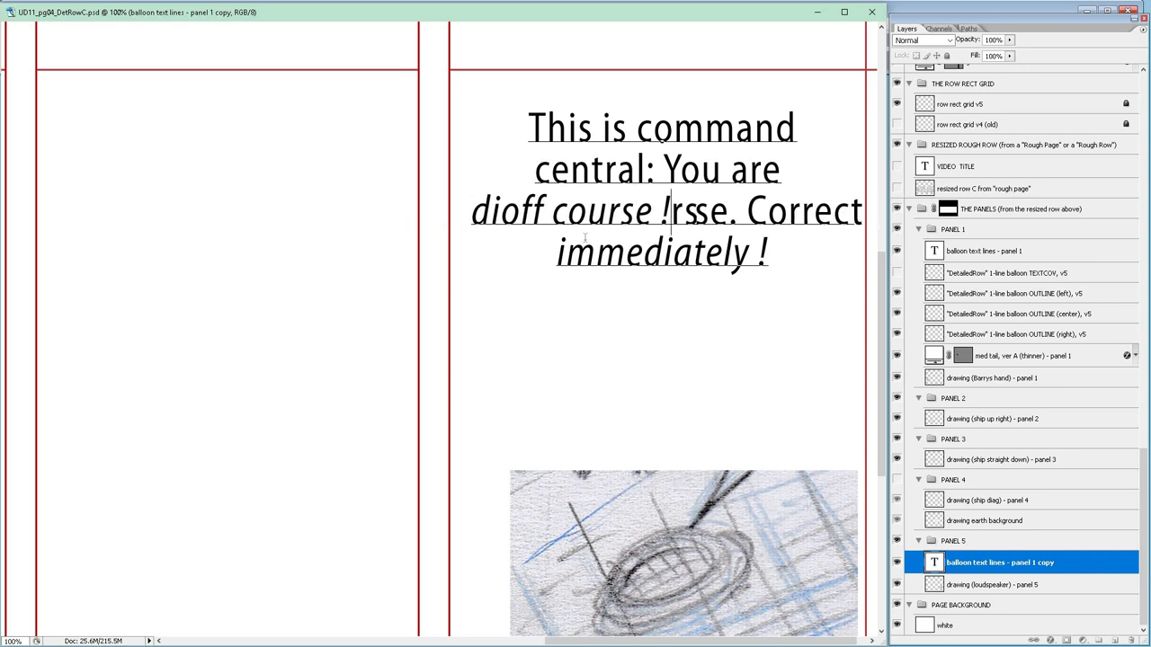
{"action": "key", "text": "Delete"}
{"action": "key", "text": "Delete"}
{"action": "key", "text": "Delete"}
{"action": "key", "text": "Delete"}
{"action": "key", "text": "Delete"}
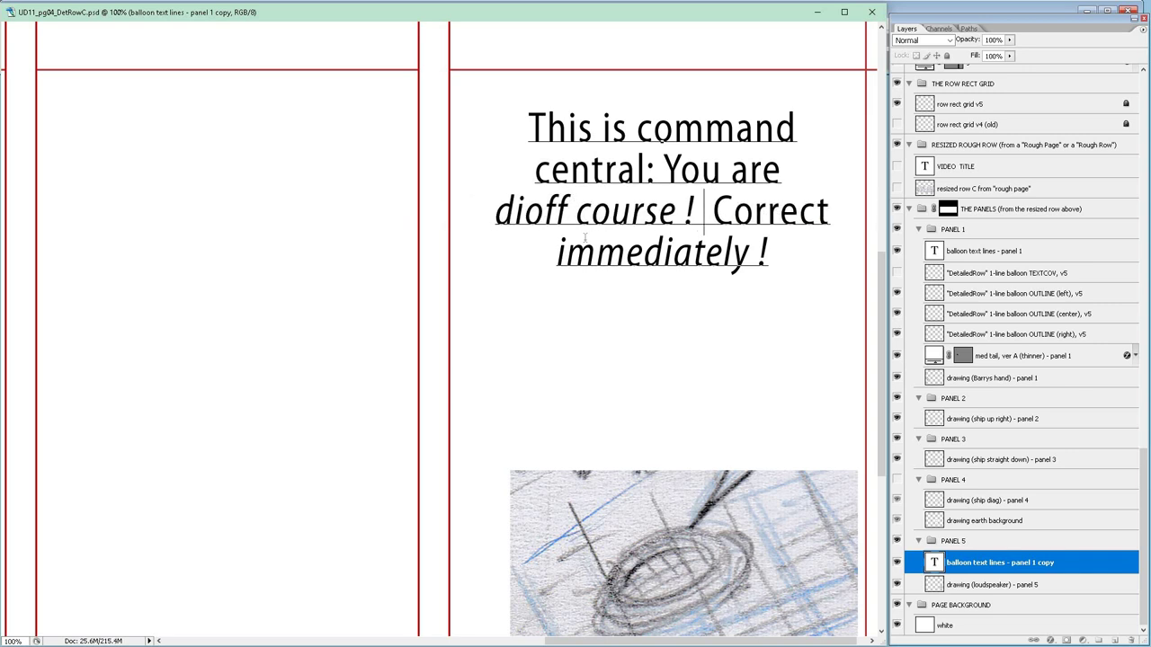
Adjust the word spacing in the balloon and delete the stray 'di' before 'off'.
{"action": "left_click", "coordinate": [595, 133]}
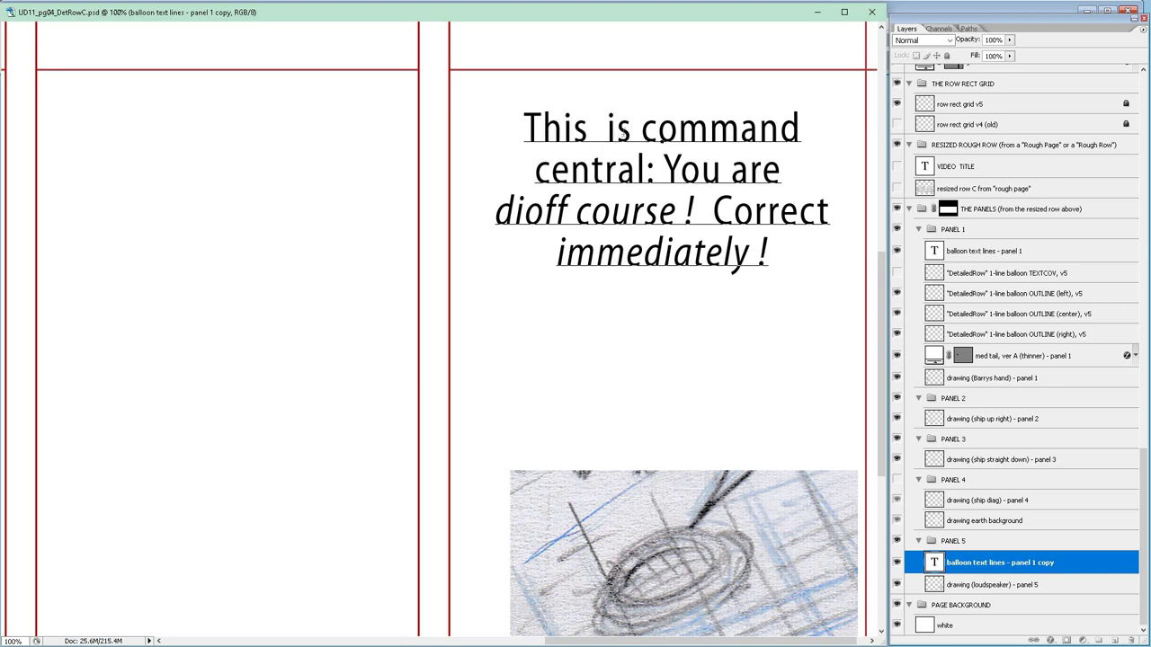
{"action": "left_click", "coordinate": [634, 133]}
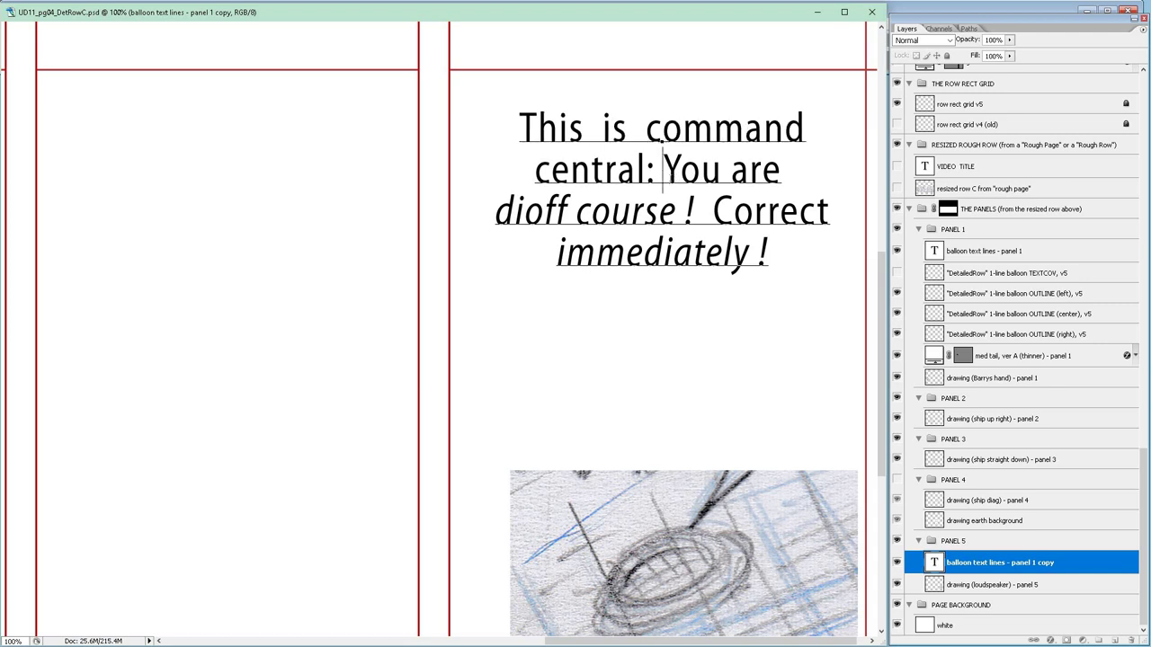
{"action": "double_click", "coordinate": [658, 172]}
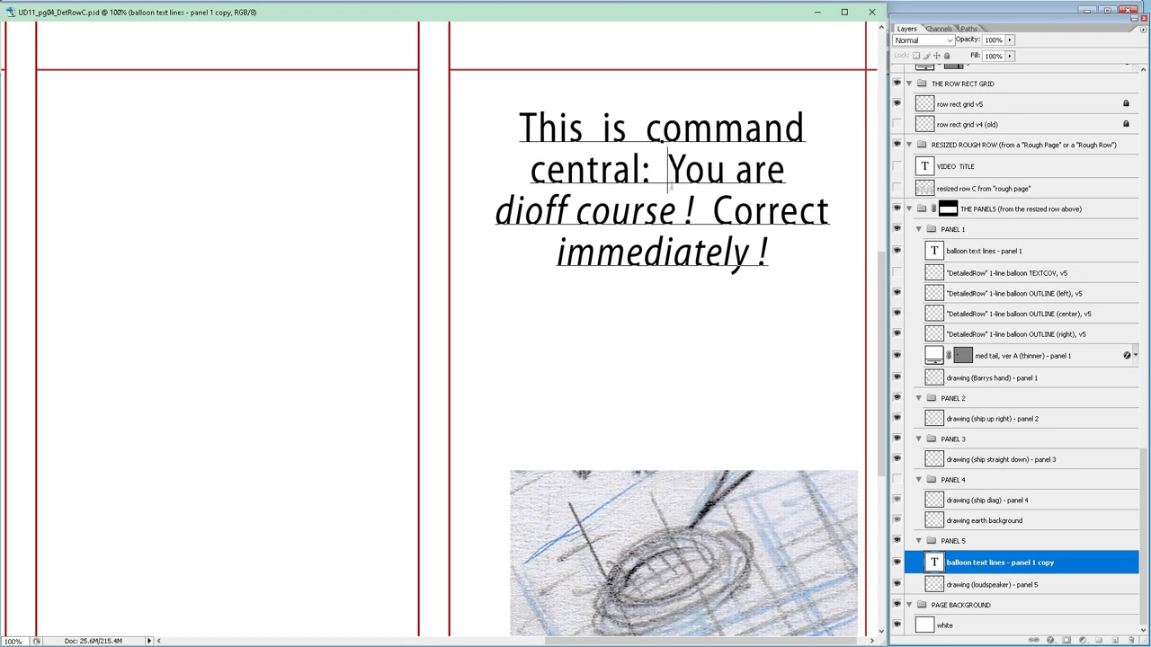
{"action": "left_click", "coordinate": [659, 225]}
{"action": "left_click", "coordinate": [577, 222]}
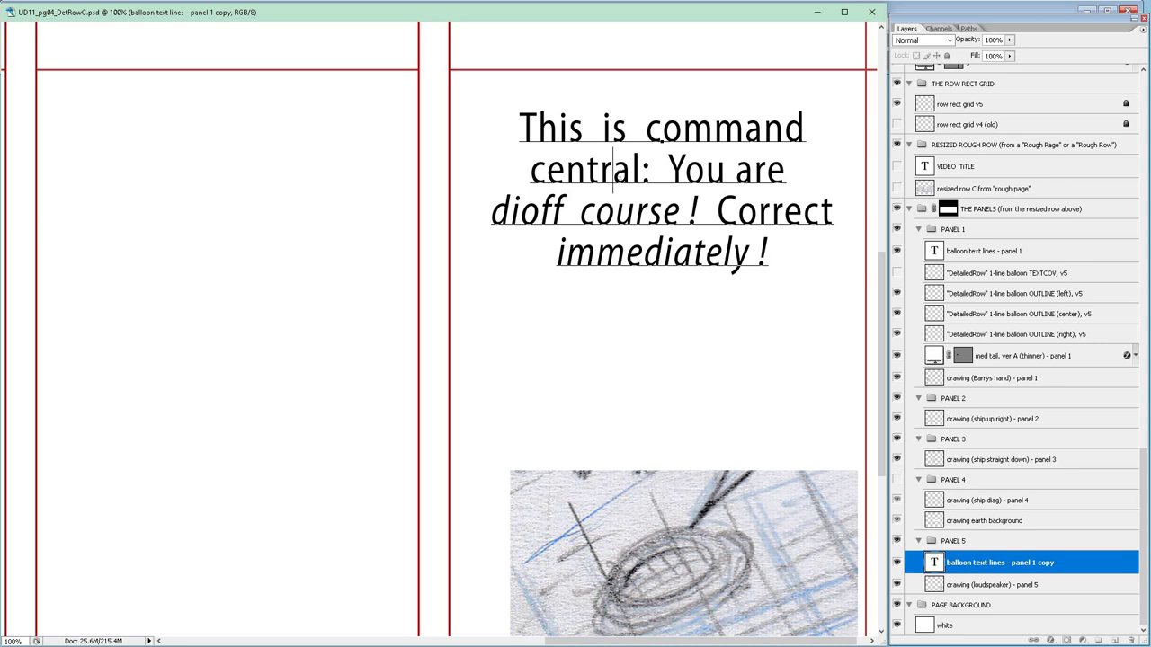
{"action": "left_click", "coordinate": [520, 216]}
{"action": "key", "text": "BackSpace"}
{"action": "key", "text": "BackSpace"}
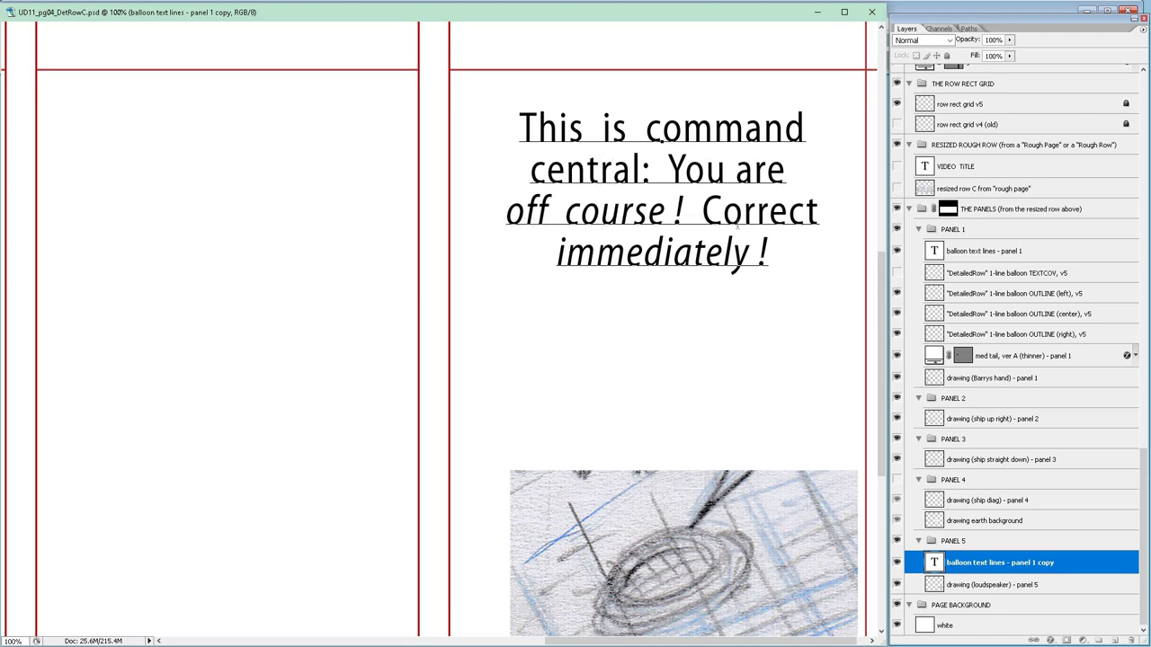
Commit the balloon text and nudge it a few pixels to the left.
{"action": "key", "text": "ctrl+Return"}
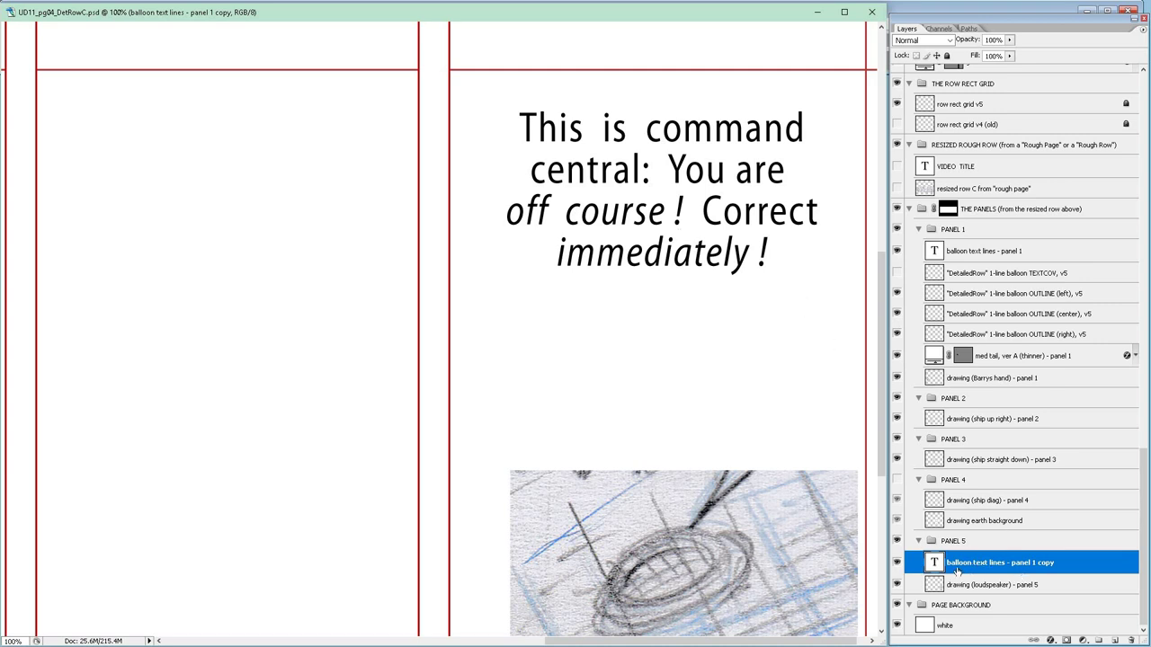
{"action": "key", "text": "ctrl+t"}
{"action": "key", "text": "Left"}
{"action": "key", "text": "Left"}
{"action": "key", "text": "Left"}
{"action": "key", "text": "Left"}
{"action": "key", "text": "Left"}
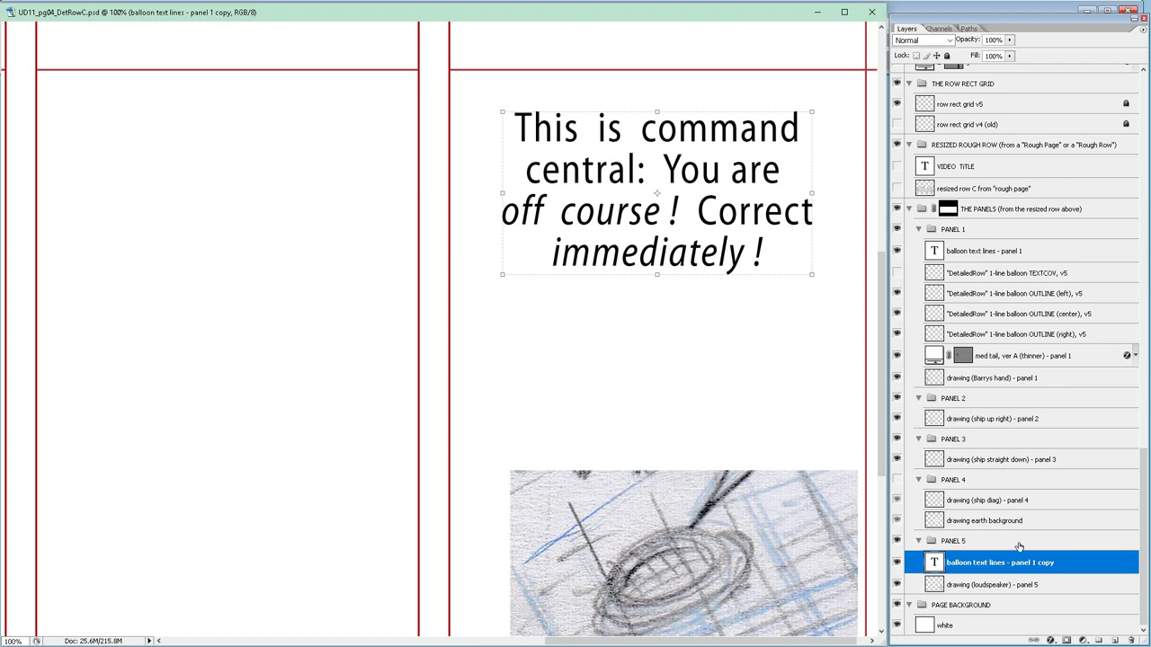
Select the loudspeaker drawing layer in the PANEL 5 group and zoom out to the whole page.
{"action": "left_click", "coordinate": [989, 543]}
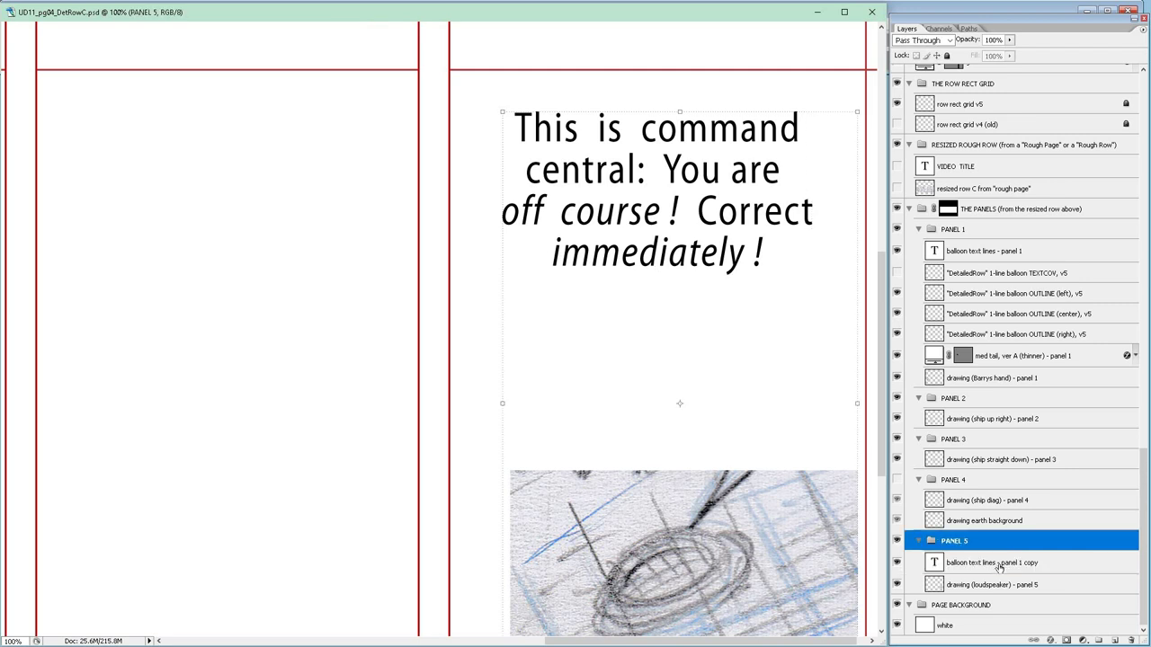
{"action": "left_click", "coordinate": [987, 585]}
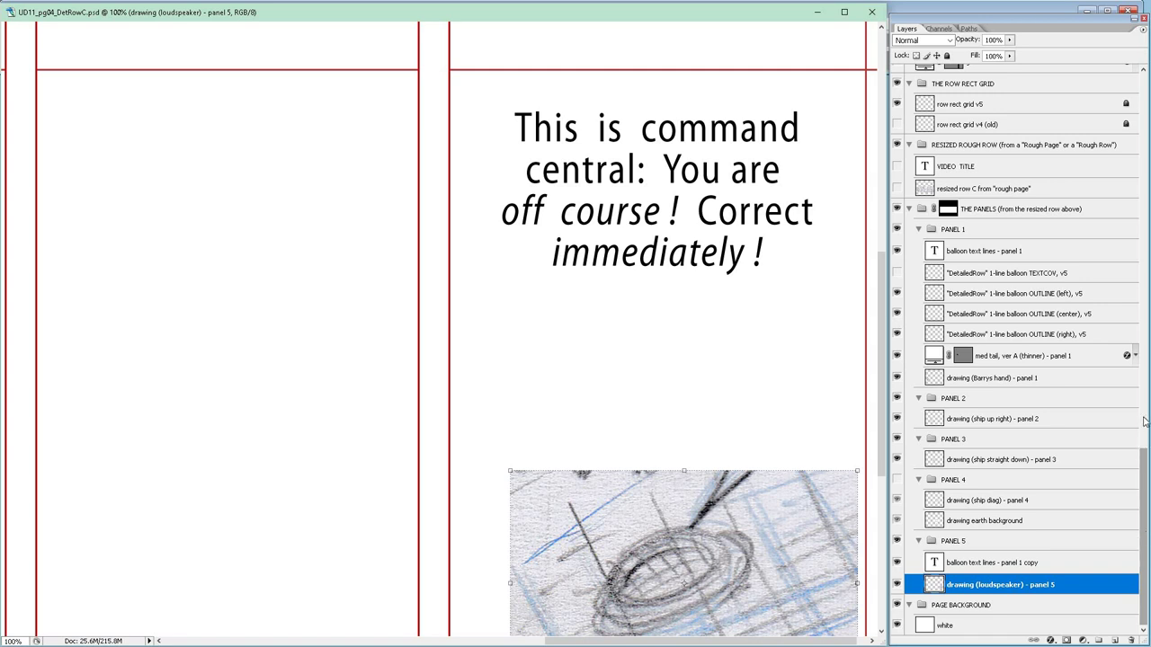
{"action": "scroll", "coordinate": [1143, 421], "scroll_direction": "up", "scroll_amount": 5}
{"action": "scroll", "coordinate": [1144, 421], "scroll_direction": "down", "scroll_amount": 5}
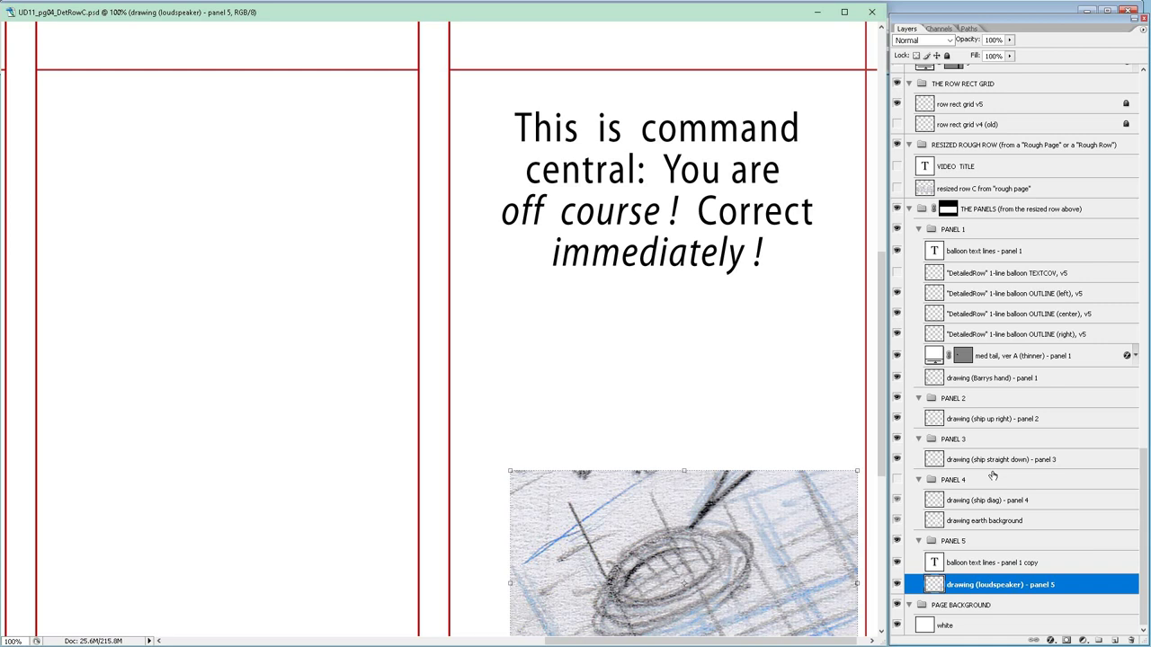
{"action": "key", "text": "ctrl+minus"}
{"action": "key", "text": "ctrl+minus"}
{"action": "key", "text": "ctrl+minus"}
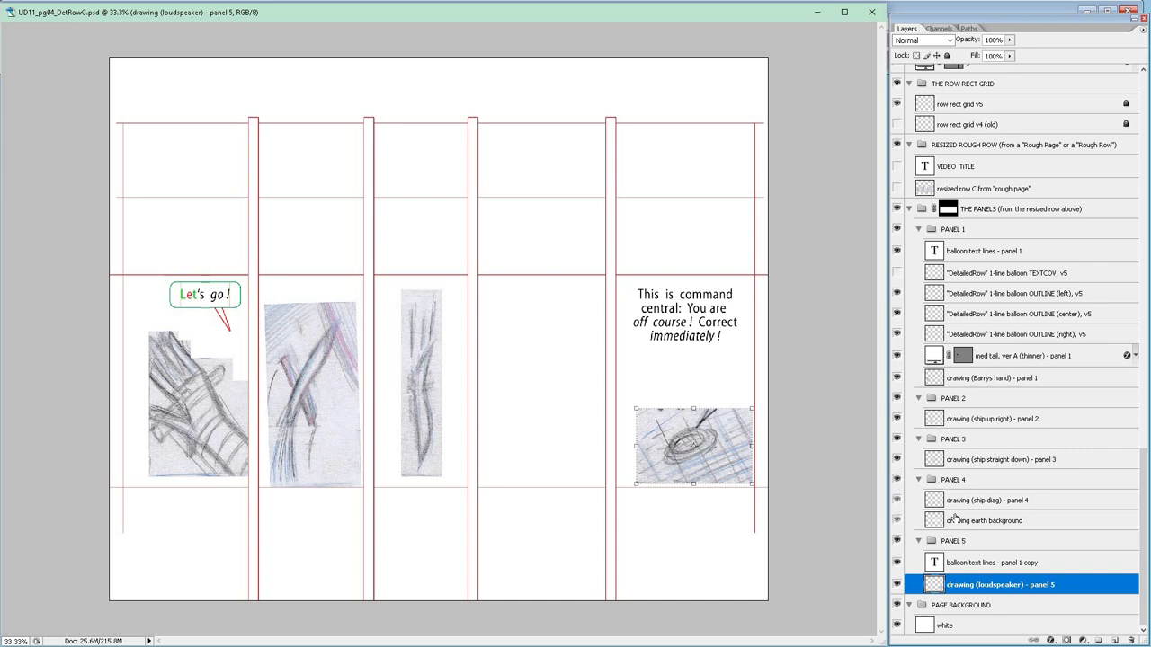
Make the panel 4 drawing layers and the old hand-lettered balloon text sketches visible.
{"action": "left_click_drag", "start_coordinate": [953, 517], "coordinate": [962, 514]}
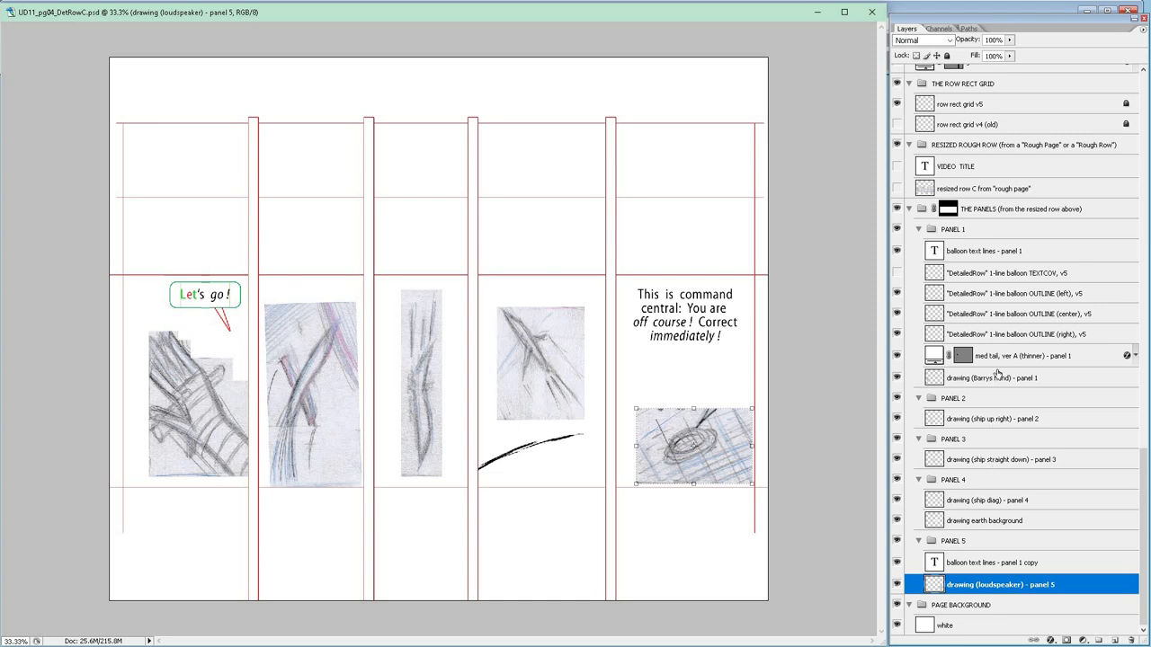
{"action": "scroll", "coordinate": [998, 373], "scroll_direction": "up", "scroll_amount": 3}
{"action": "scroll", "coordinate": [998, 373], "scroll_direction": "up", "scroll_amount": 8}
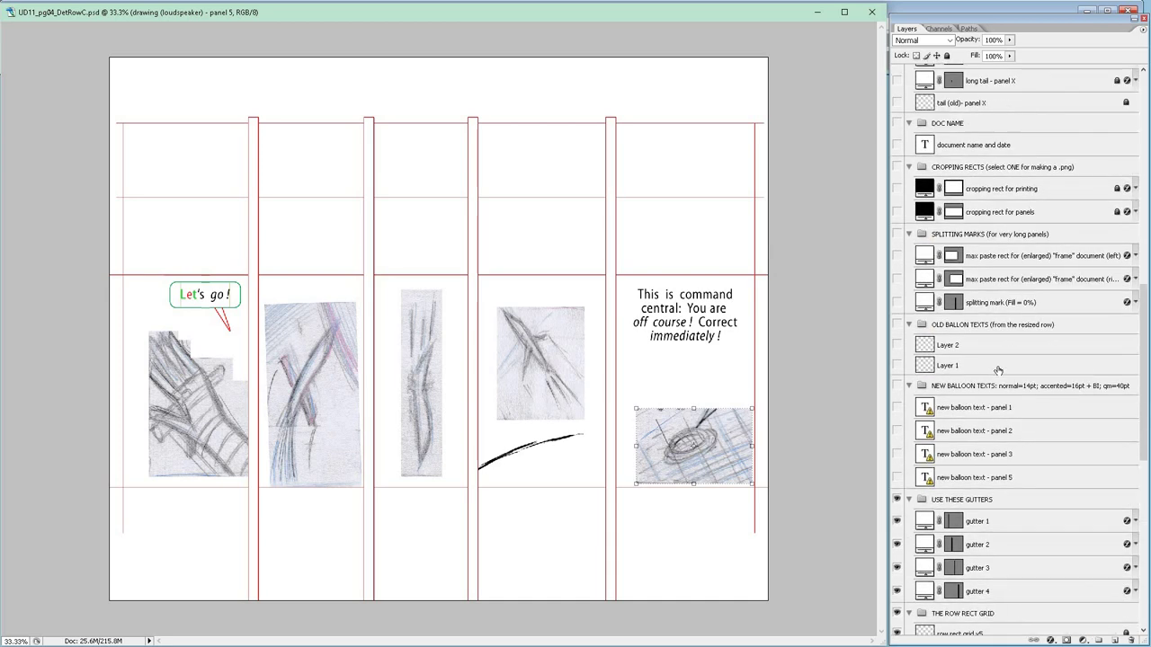
{"action": "left_click", "coordinate": [896, 426]}
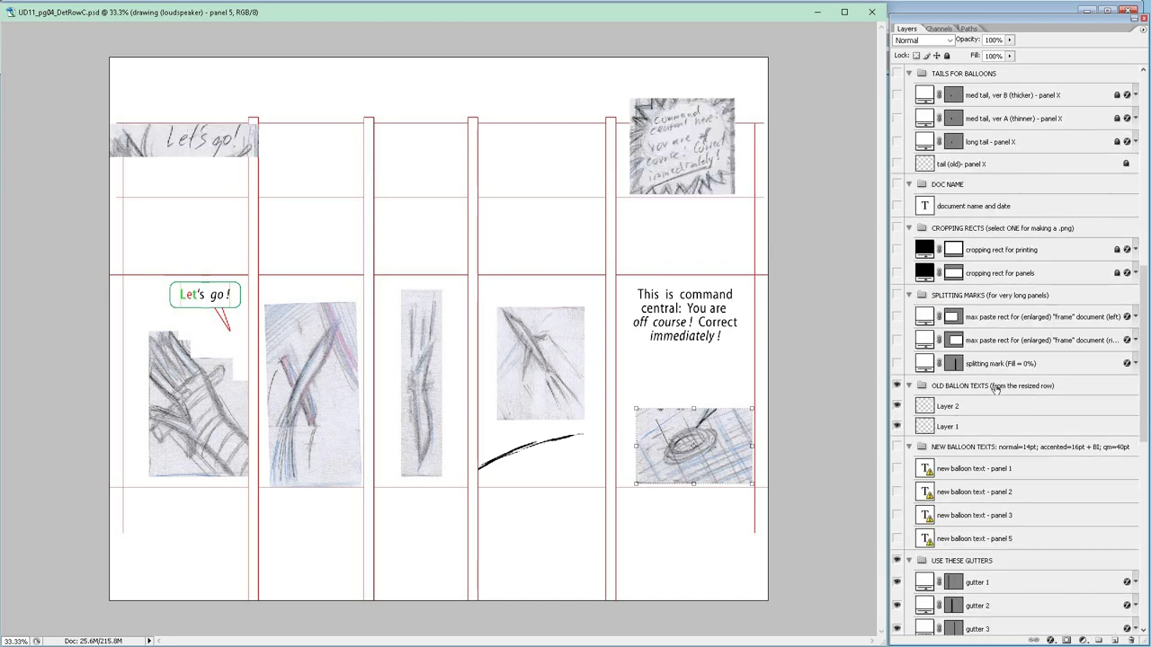
Make the document name and date title layer visible.
{"action": "scroll", "coordinate": [996, 388], "scroll_direction": "up", "scroll_amount": 5}
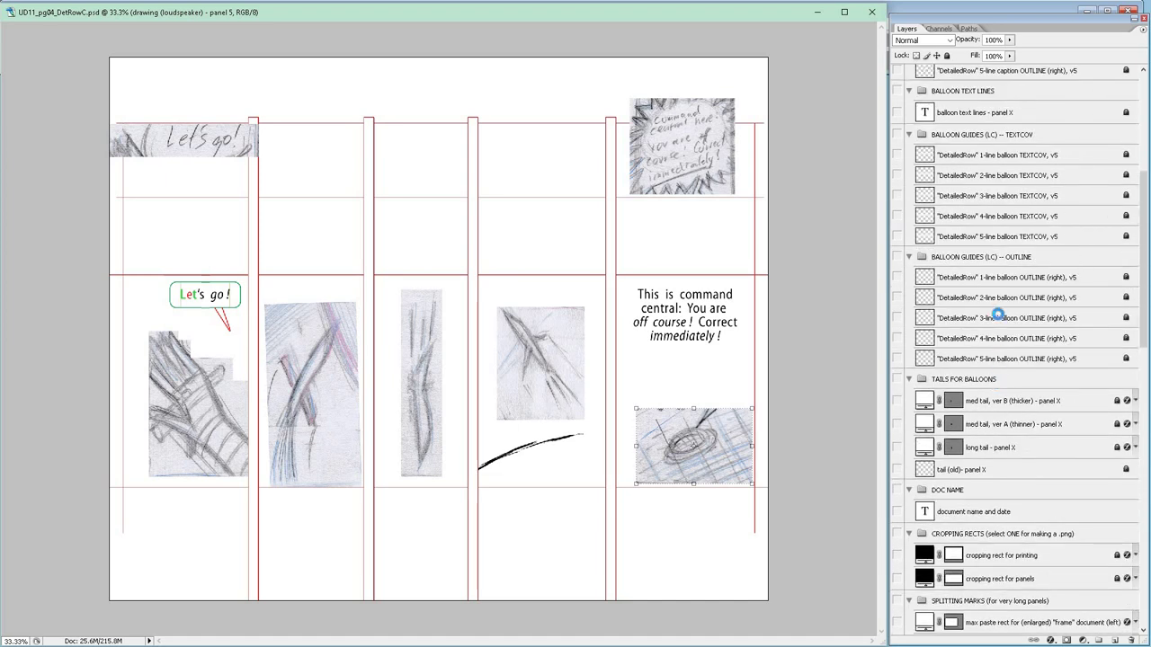
{"action": "scroll", "coordinate": [999, 316], "scroll_direction": "up", "scroll_amount": 4}
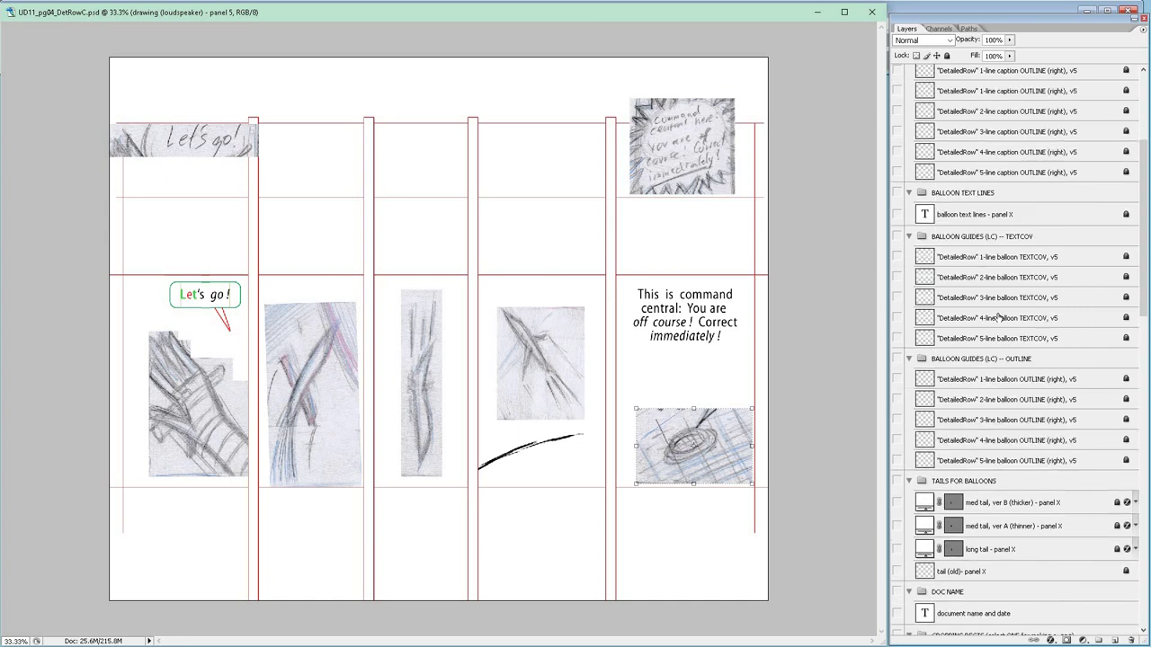
{"action": "scroll", "coordinate": [999, 317], "scroll_direction": "down", "scroll_amount": 10}
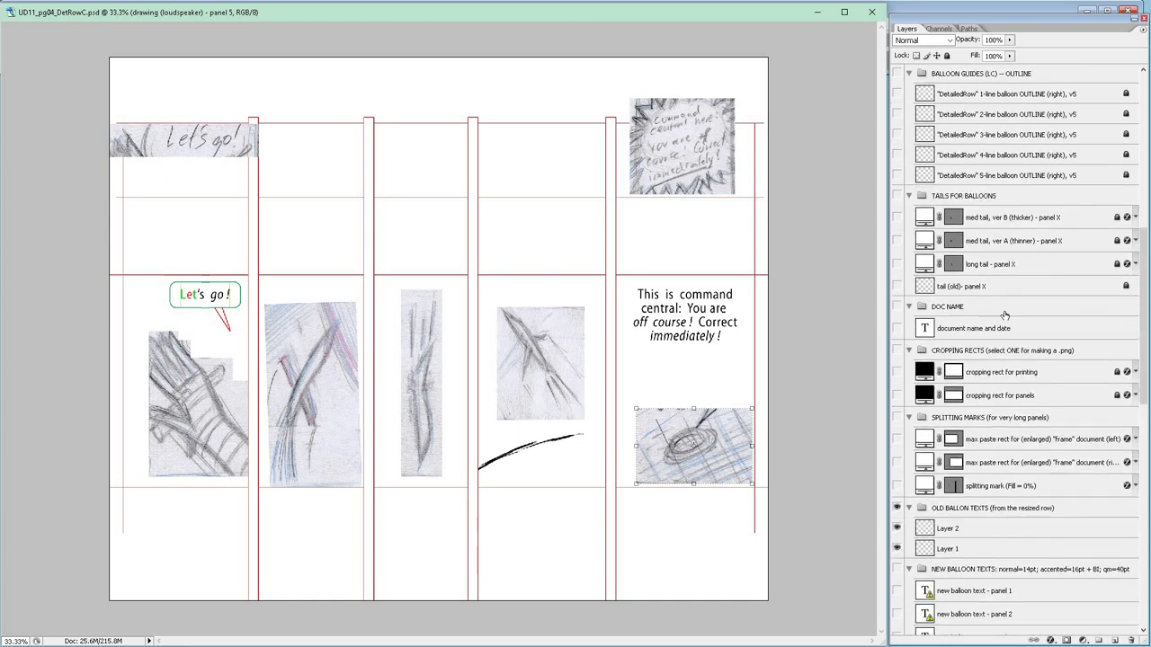
{"action": "left_click", "coordinate": [896, 186]}
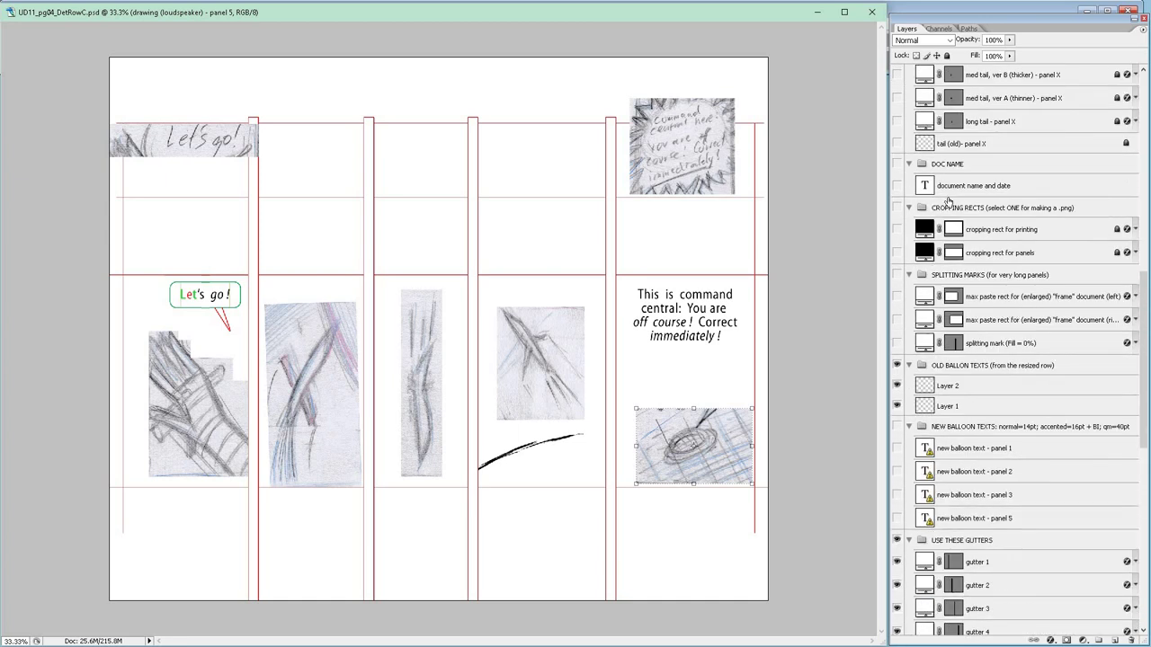
On the document name and date layer, replace '31 Aug' with '23 Nov' in the revision date.
{"action": "left_click", "coordinate": [975, 187]}
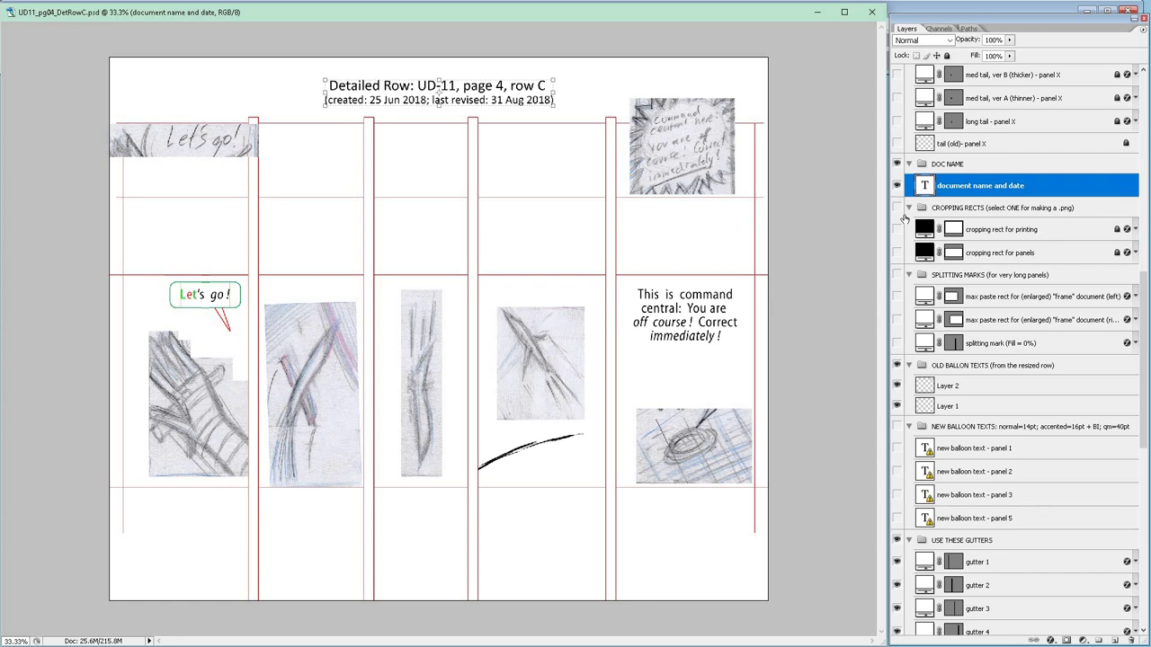
{"action": "key", "text": "ctrl+plus"}
{"action": "key", "text": "ctrl+plus"}
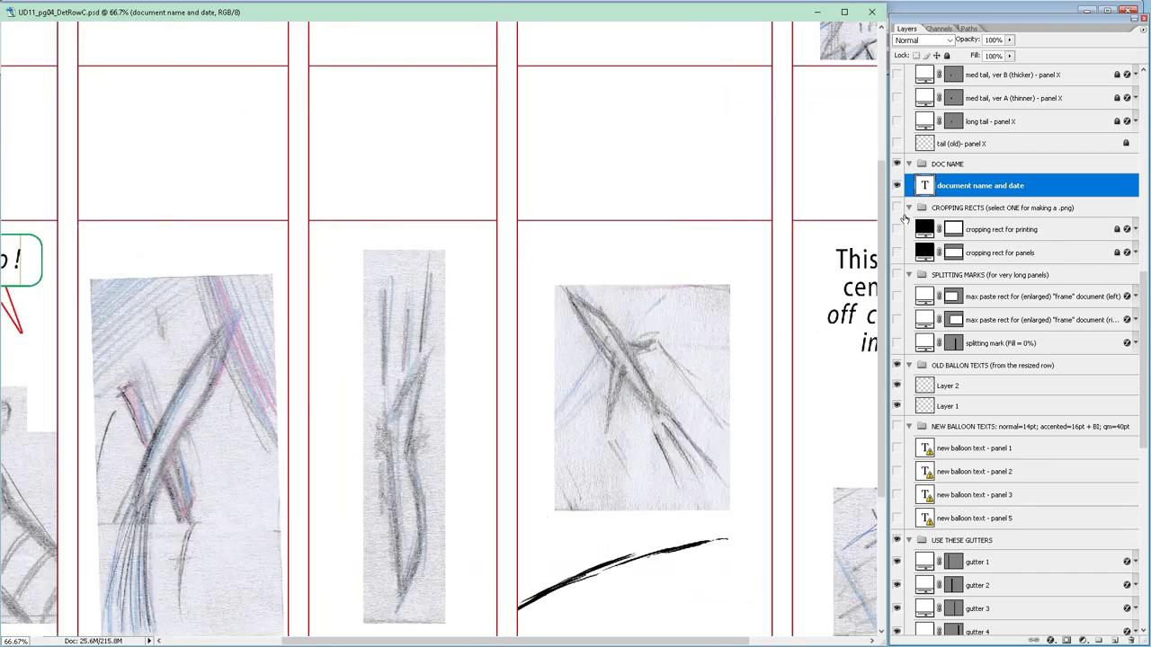
{"action": "scroll", "coordinate": [904, 219], "scroll_direction": "up", "scroll_amount": 3}
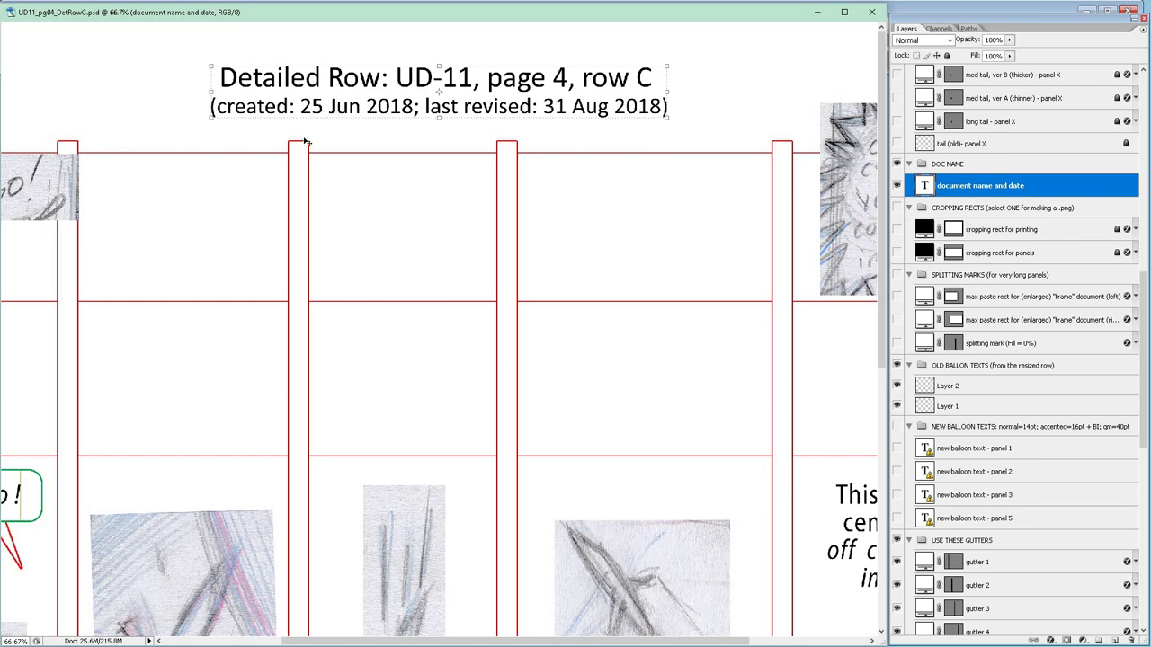
{"action": "key", "text": "t"}
{"action": "left_click", "coordinate": [543, 106]}
{"action": "left_click_drag", "start_coordinate": [542, 106], "coordinate": [610, 108]}
{"action": "type", "text": "23"}
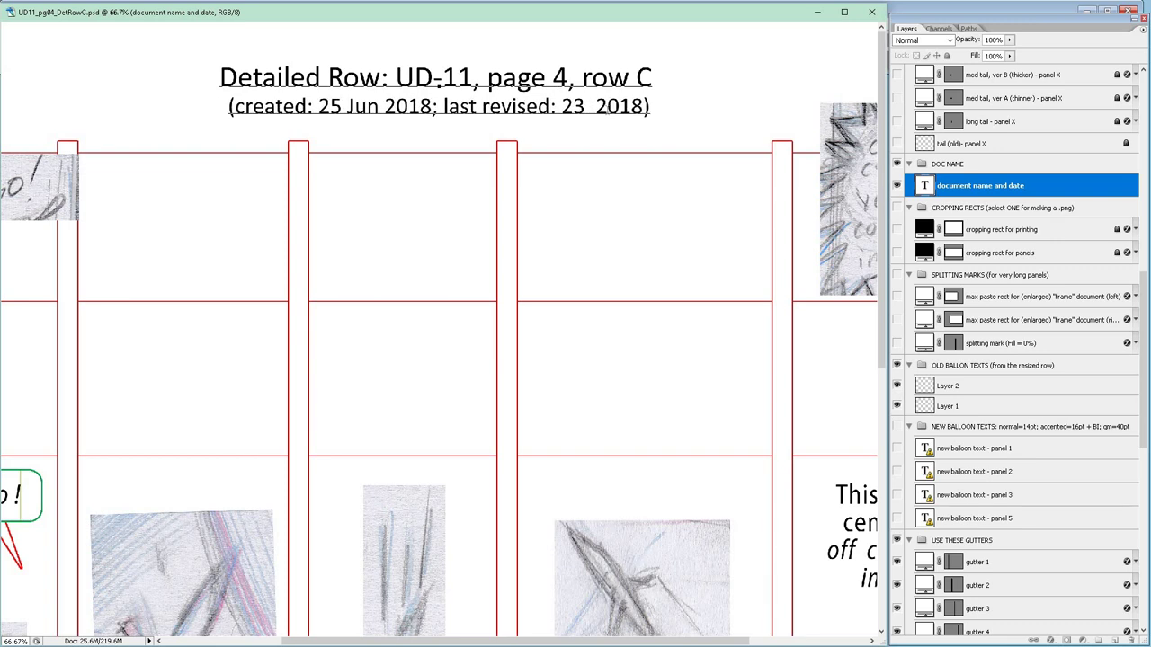
{"action": "type", "text": " Nov"}
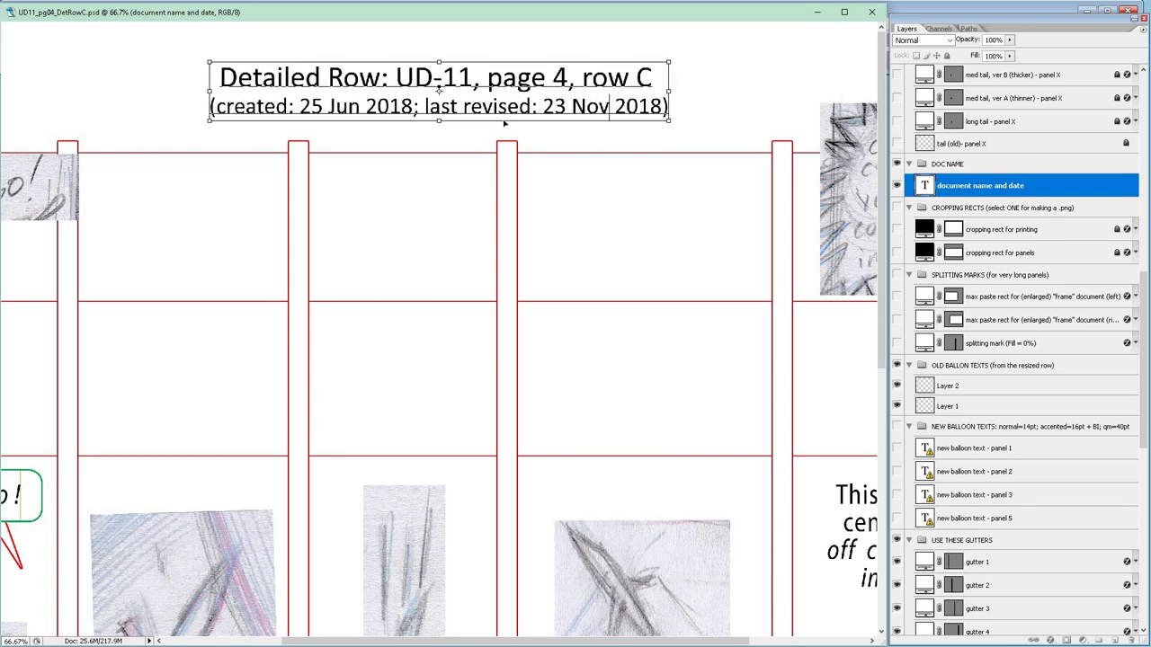
{"action": "key", "text": "ctrl+Return"}
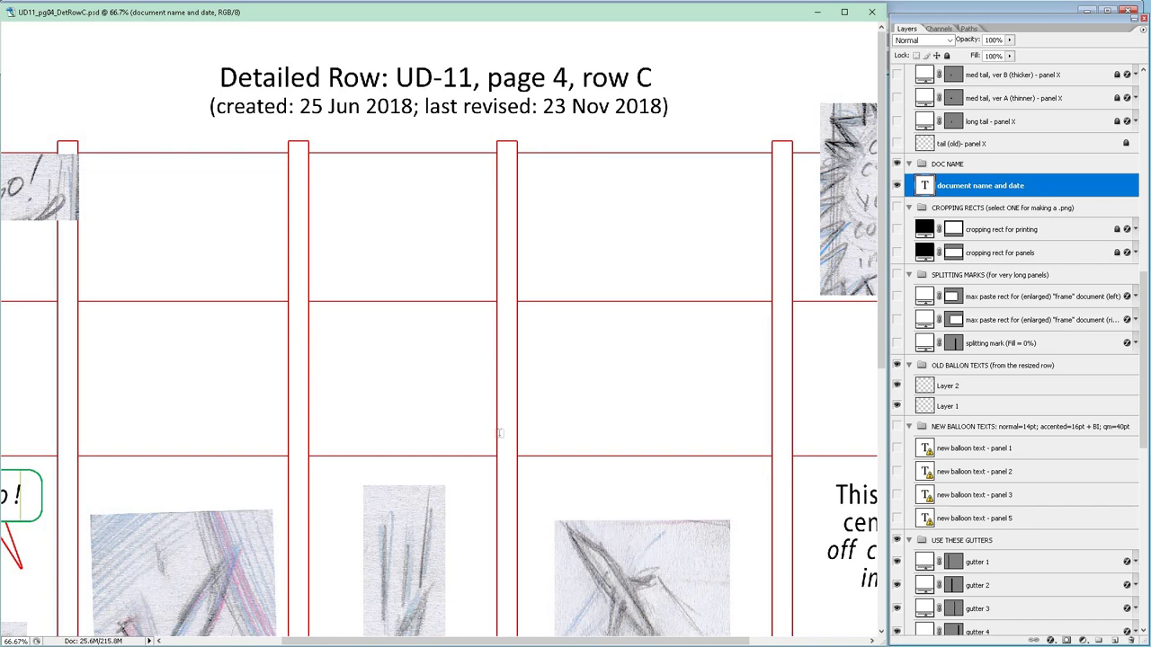
{"action": "key", "text": "ctrl+minus"}
{"action": "key", "text": "ctrl+minus"}
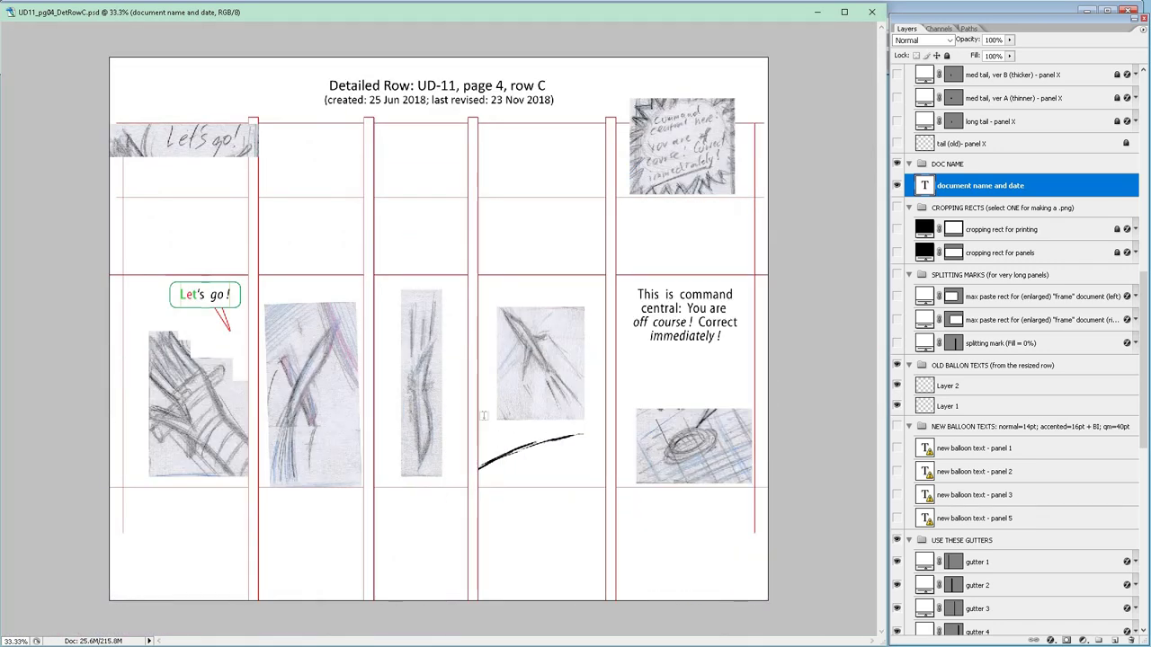
Make the 'cropping rect for printing' layer visible and select it.
{"action": "left_click", "coordinate": [897, 232]}
{"action": "left_click", "coordinate": [1026, 239]}
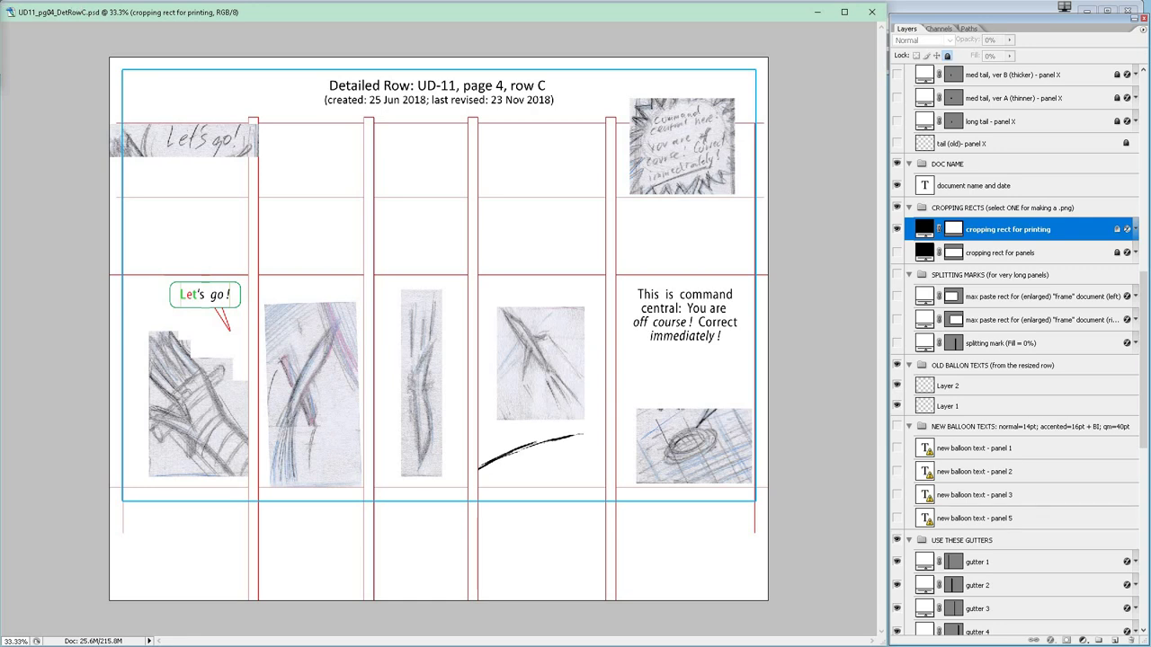
Save for Web as UD11_pg04_DetRowC_a_for_printing.png into pg04 > Row C > 1_Row.
{"action": "key", "text": "ctrl+alt+shift+s"}
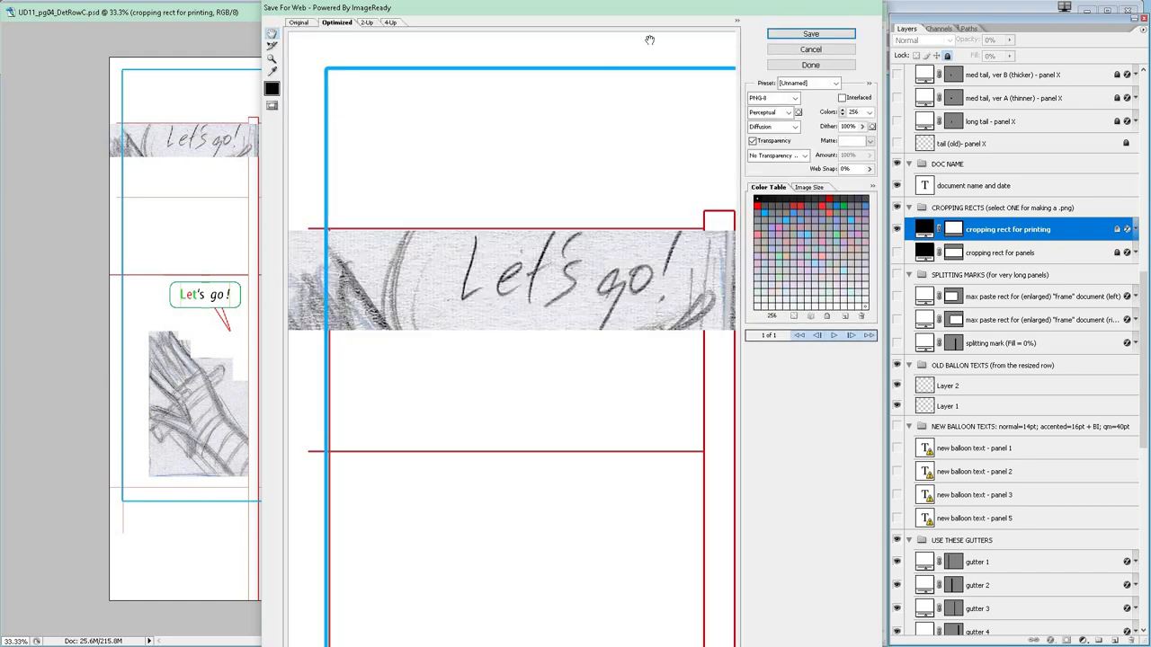
{"action": "left_click", "coordinate": [791, 36]}
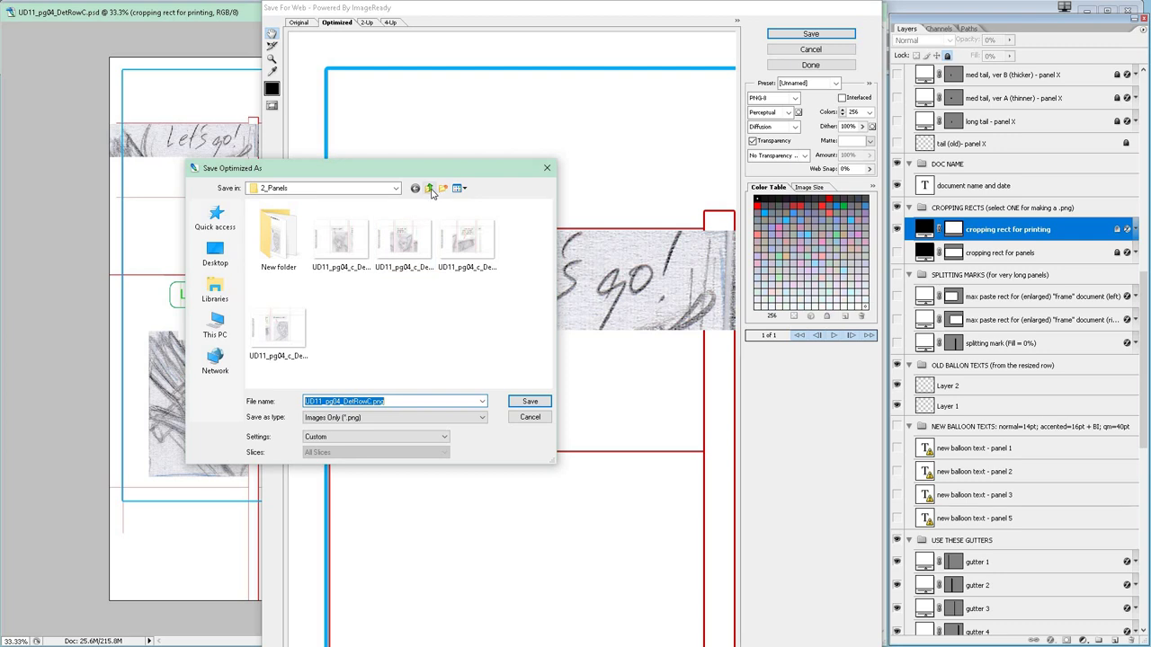
{"action": "left_click", "coordinate": [430, 189]}
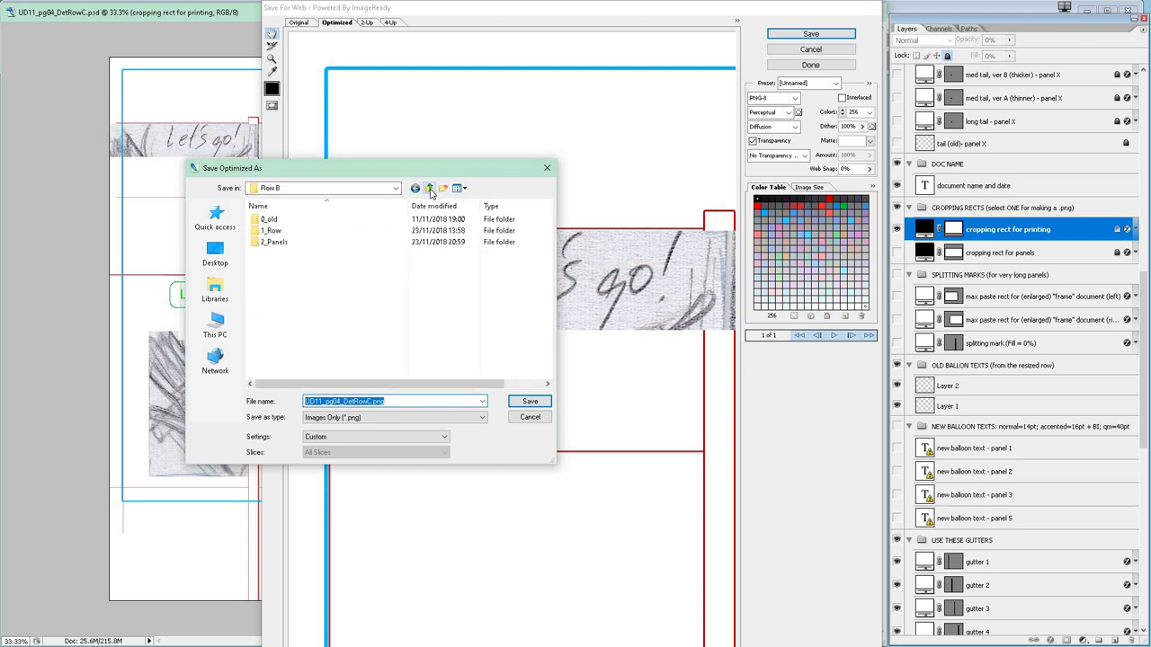
{"action": "left_click", "coordinate": [430, 189]}
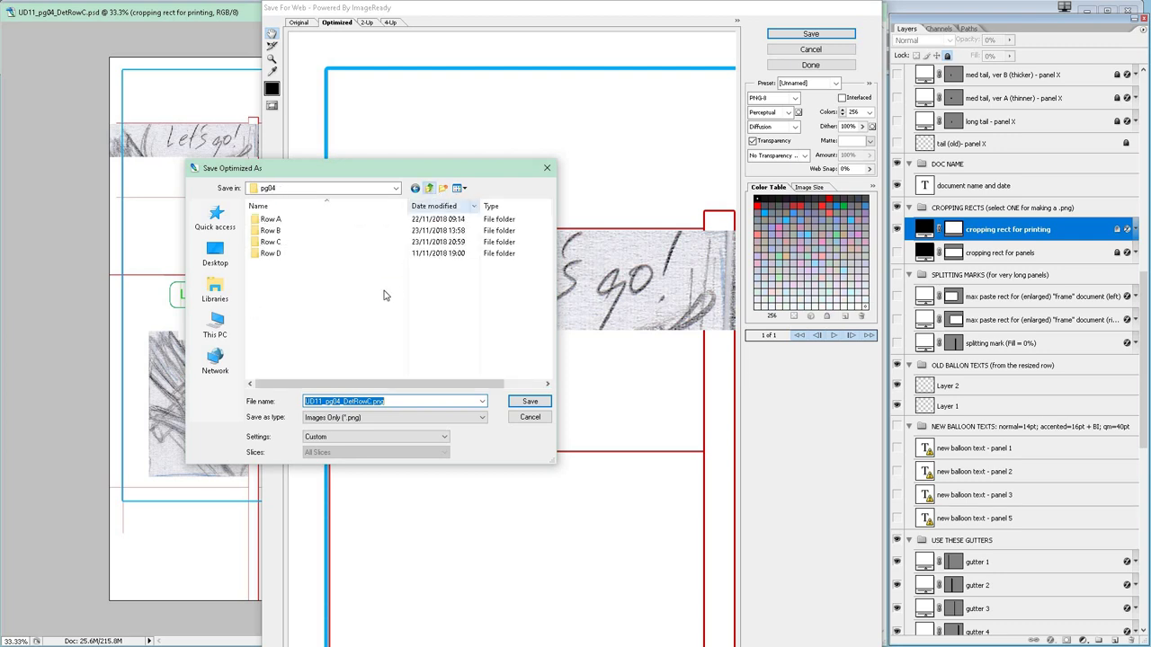
{"action": "double_click", "coordinate": [285, 245]}
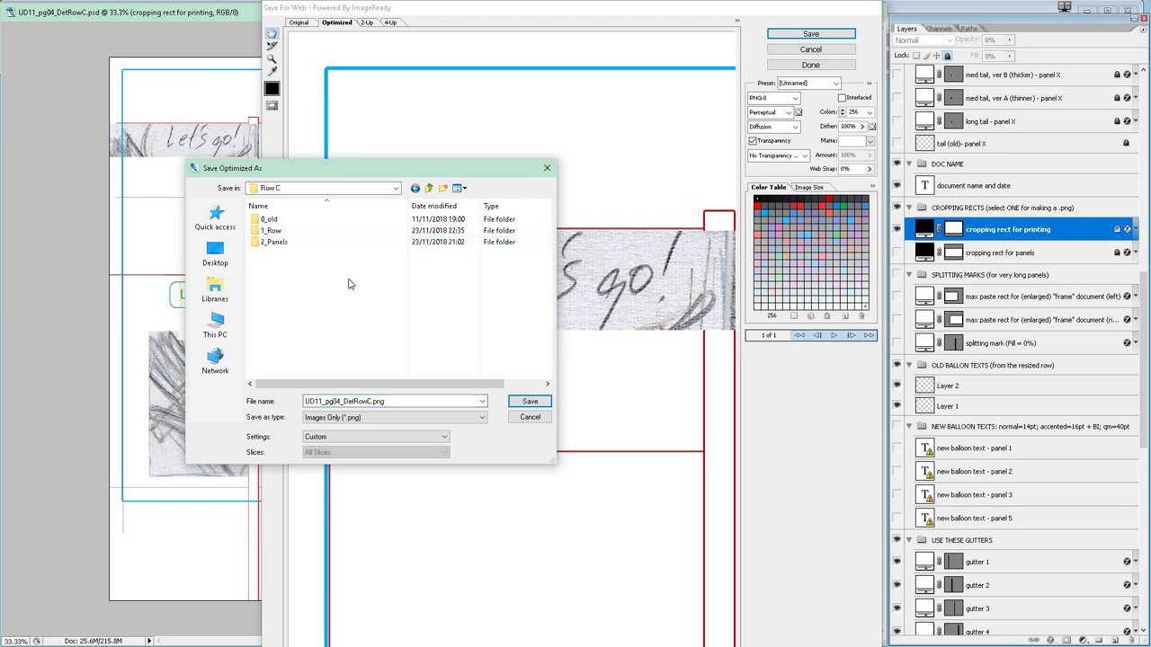
{"action": "left_click", "coordinate": [280, 232]}
{"action": "double_click", "coordinate": [281, 231]}
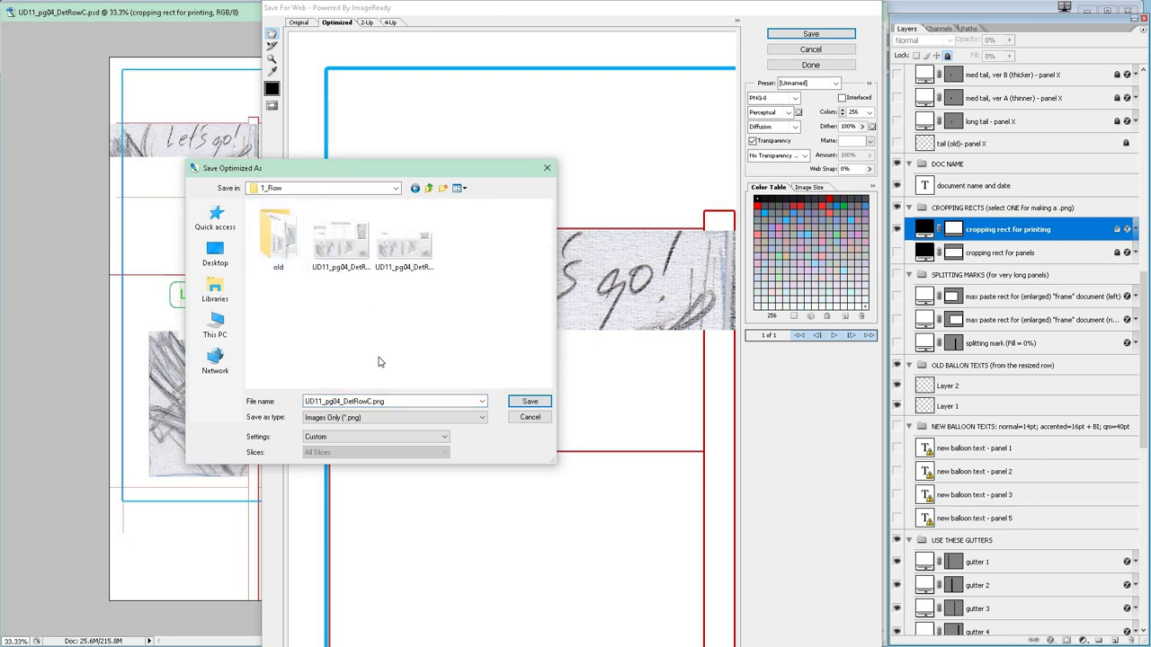
{"action": "left_click", "coordinate": [341, 249]}
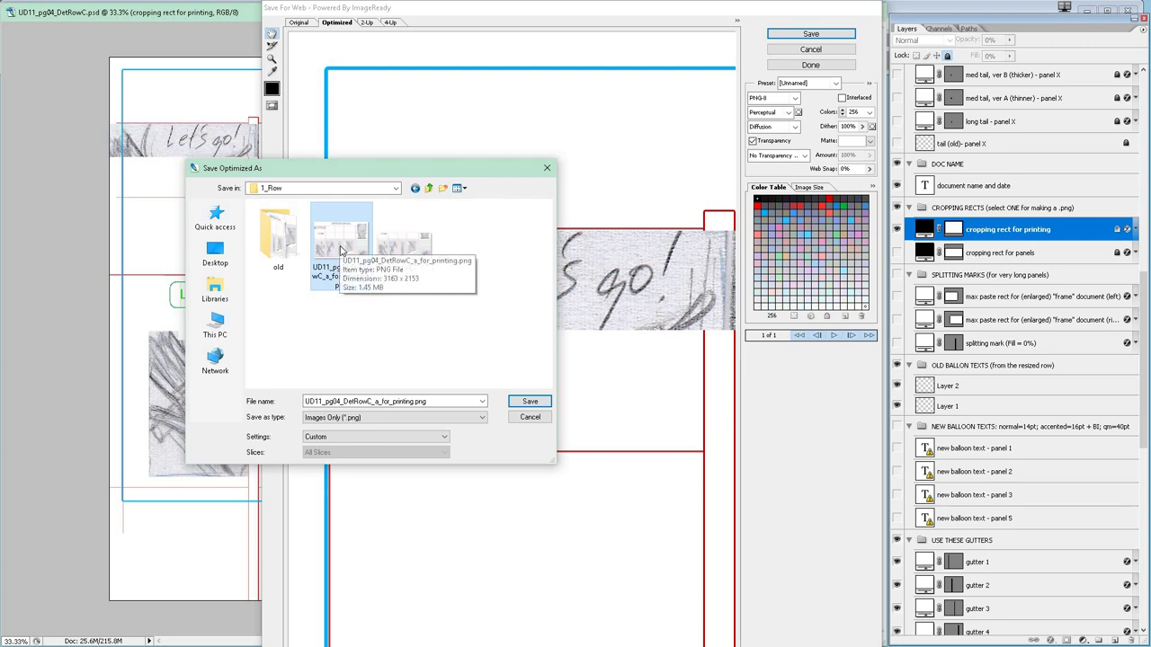
{"action": "left_click", "coordinate": [534, 403]}
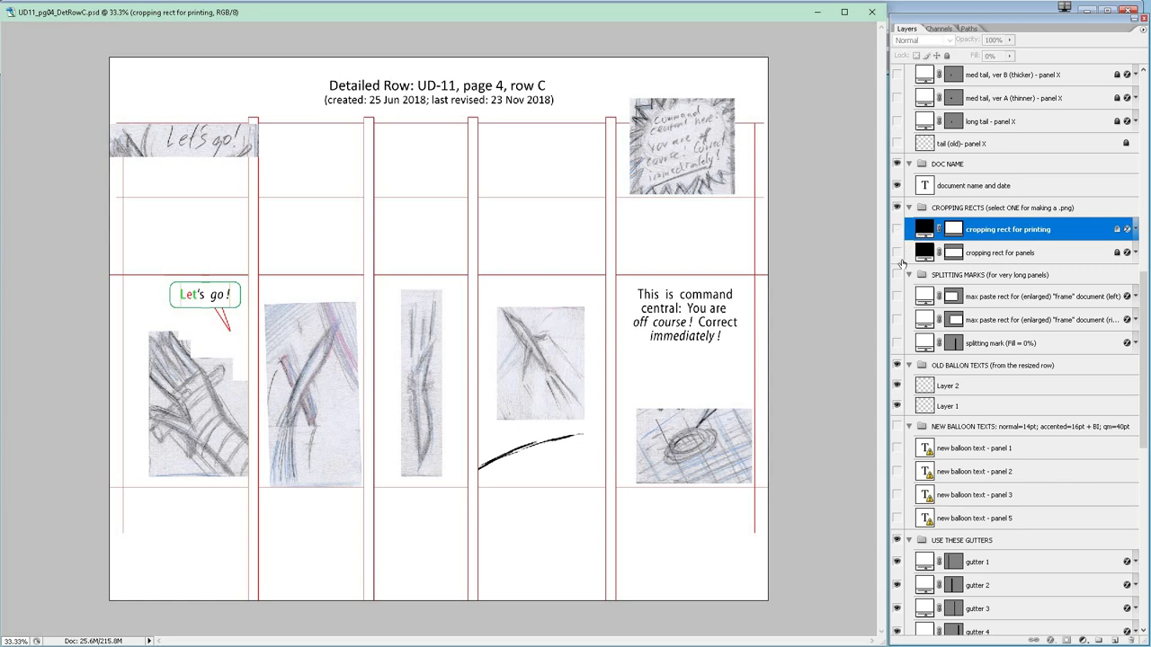
Make the 'cropping rect for panels' layer visible and select it.
{"action": "left_click", "coordinate": [898, 255]}
{"action": "left_click", "coordinate": [984, 258]}
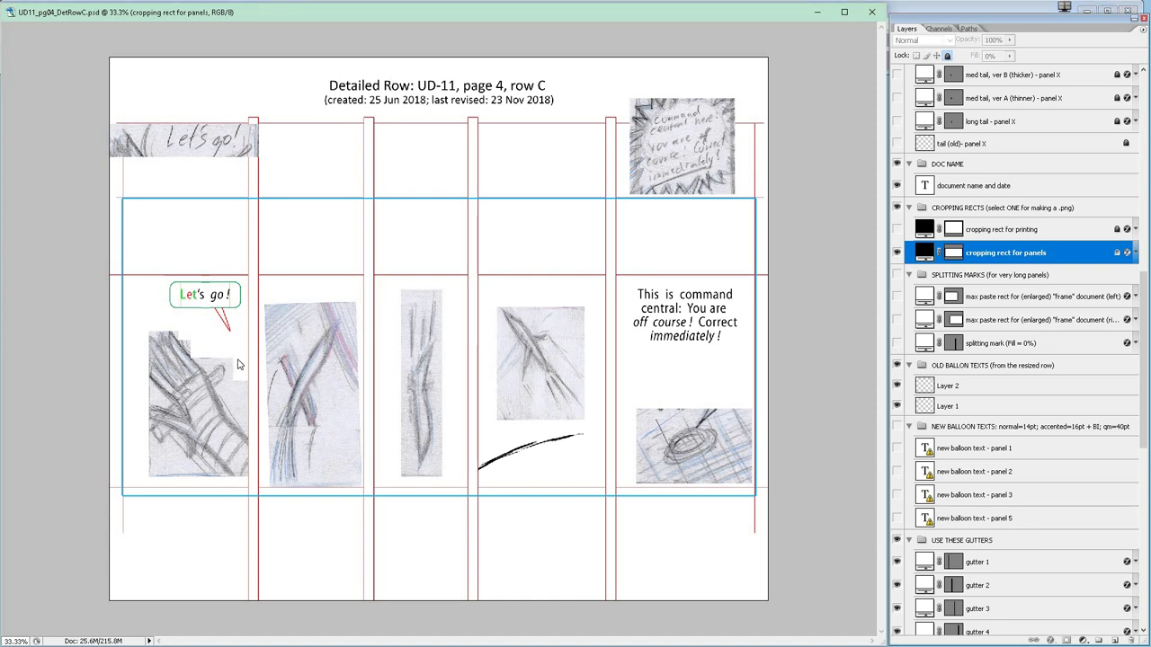
Export the panels crop via Save for Web, overwriting UD11_pg04_DetRowC_b_for_panels.png in 1_Row, then un-maximize the window.
{"action": "key", "text": "ctrl+alt+shift+s"}
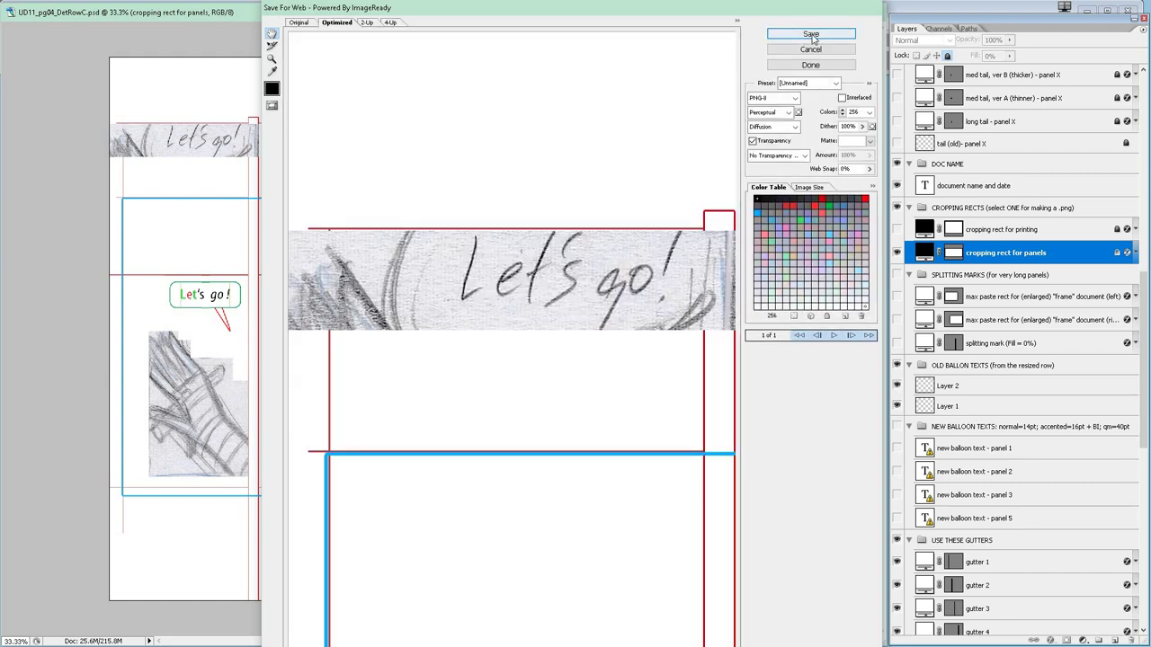
{"action": "left_click", "coordinate": [812, 35]}
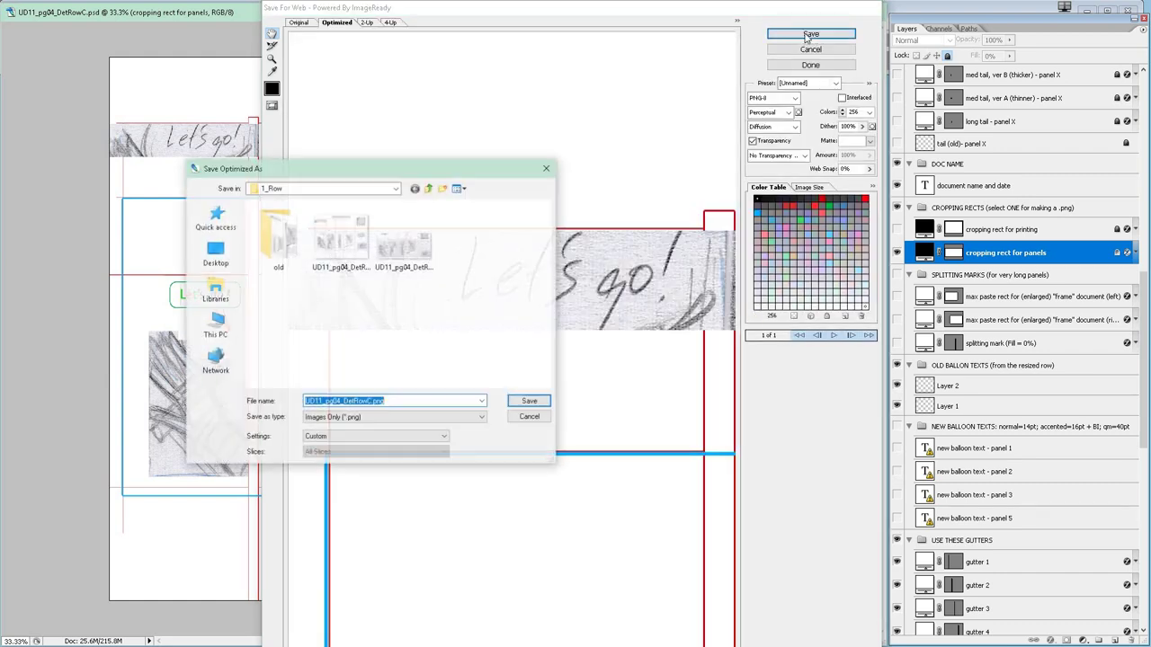
{"action": "left_click", "coordinate": [422, 261]}
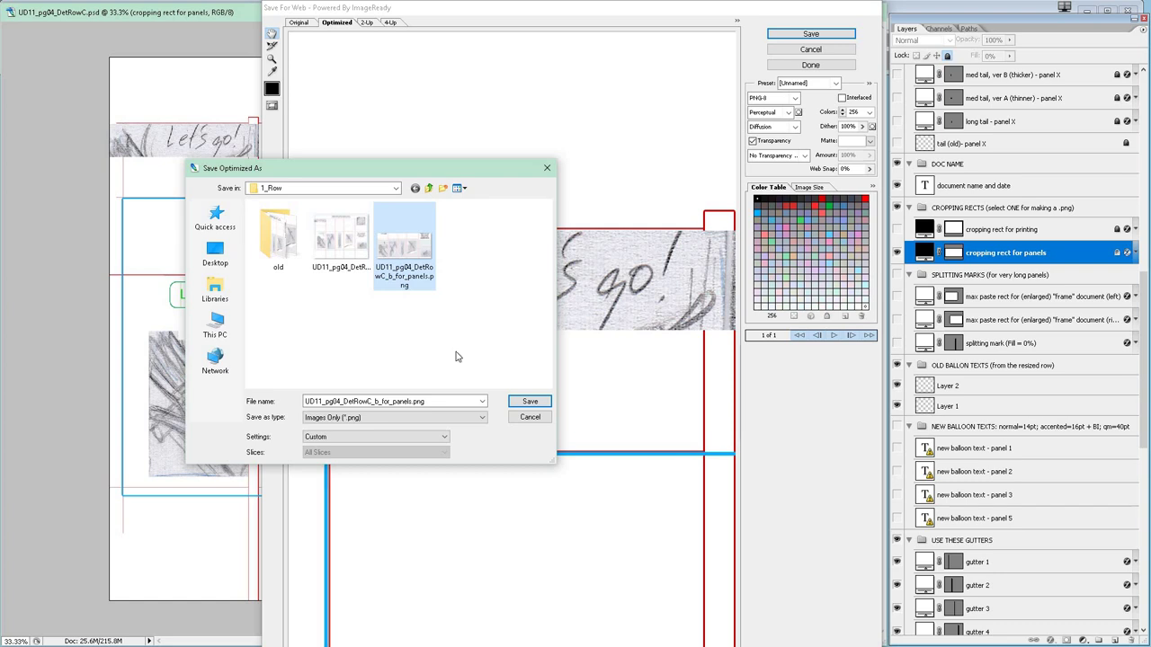
{"action": "left_click", "coordinate": [529, 402]}
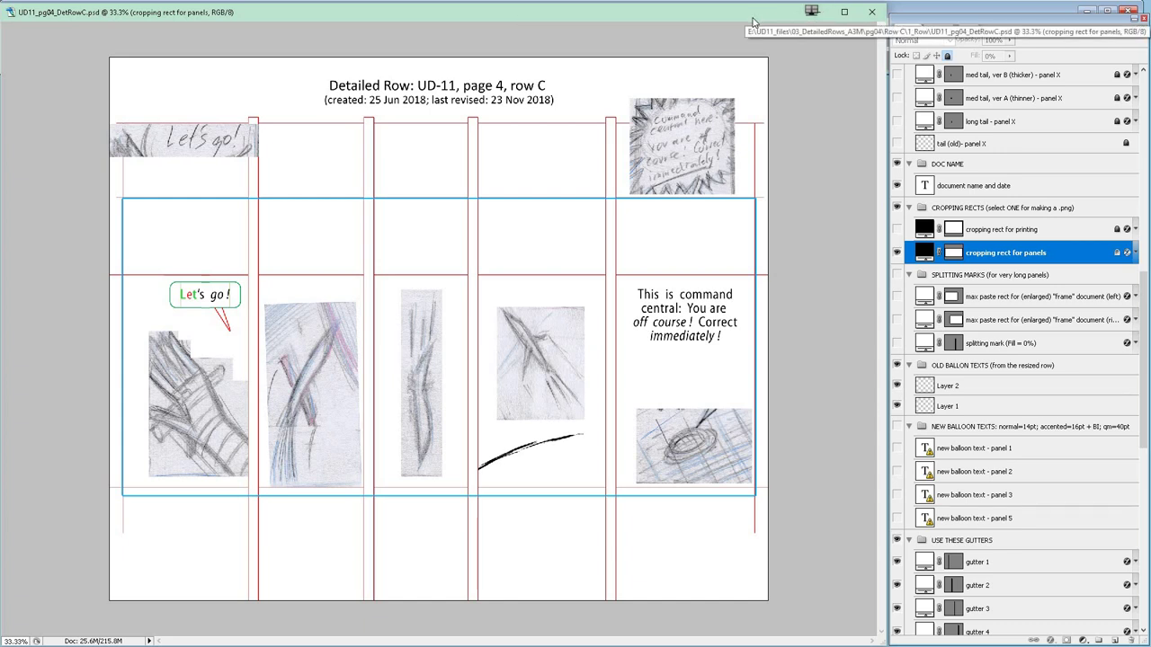
{"action": "left_click_drag", "start_coordinate": [754, 21], "coordinate": [387, 210]}
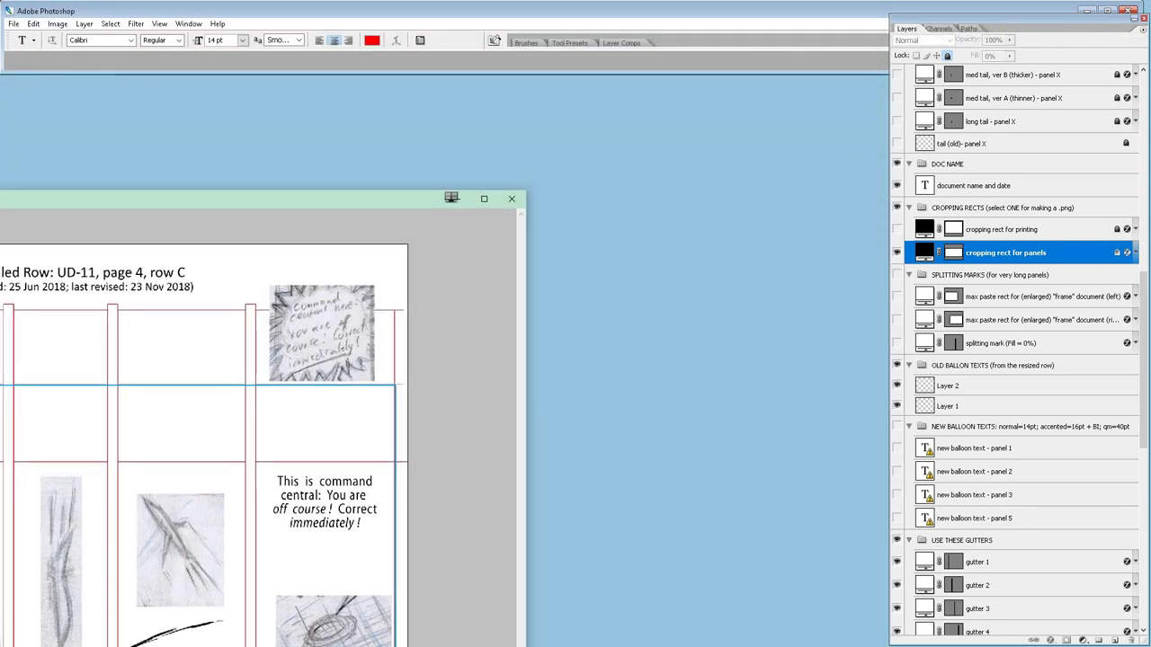